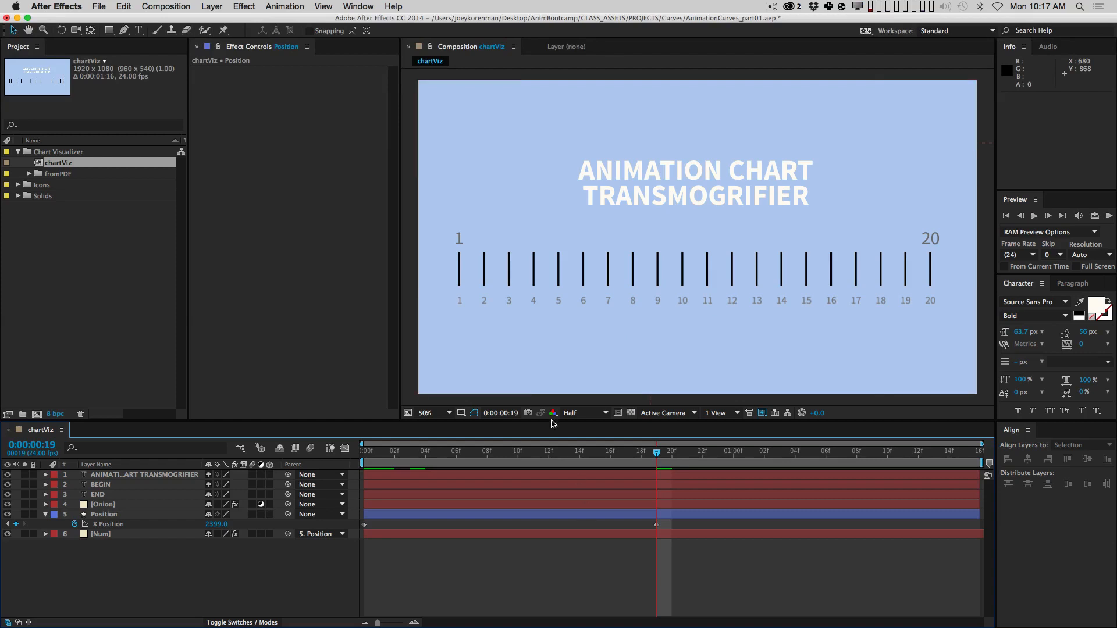
Step: Enlarge the timeline, marquee-select both X Position keyframes at frames 0 and 19, and open the Animation menu
{"action": "left_click_drag", "start_coordinate": [561, 420], "coordinate": [561, 405]}
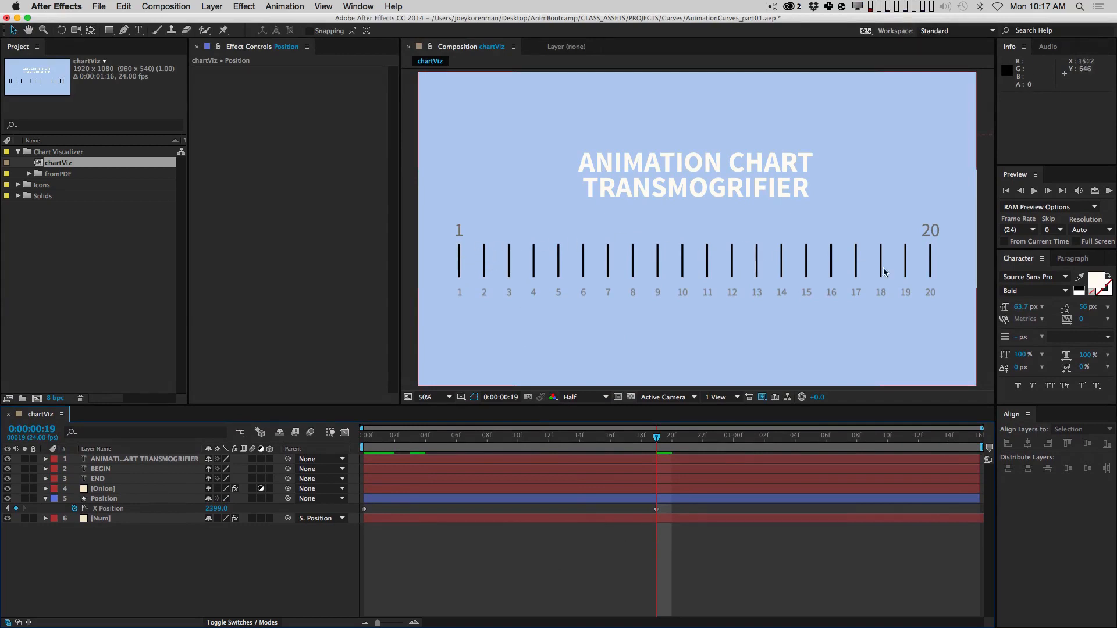
{"action": "left_click", "coordinate": [364, 509]}
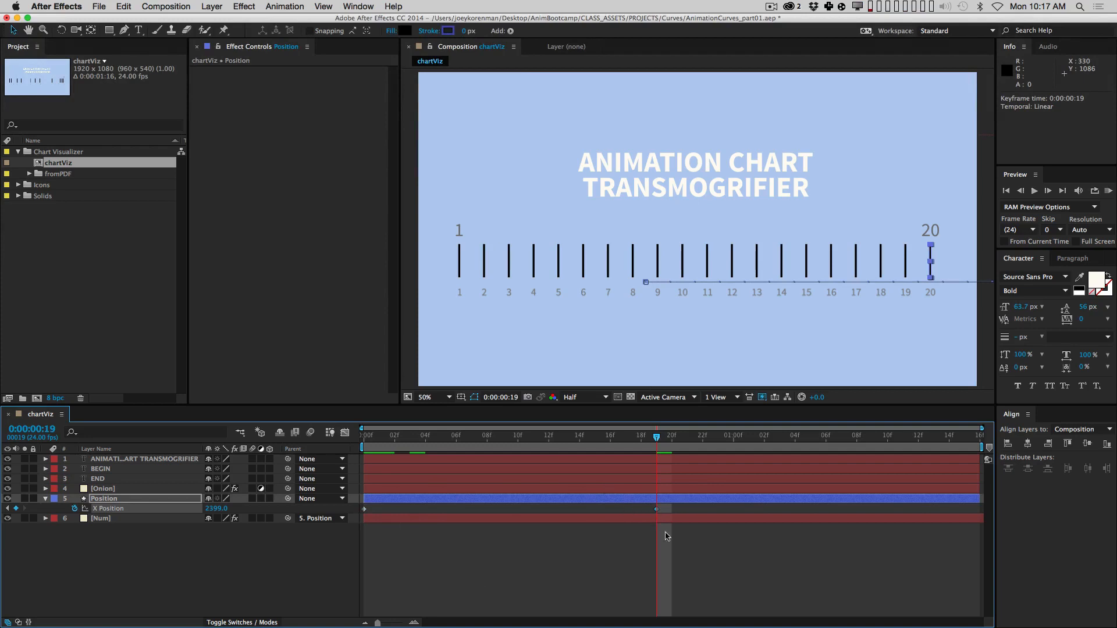
{"action": "left_click_drag", "start_coordinate": [672, 541], "coordinate": [359, 499]}
{"action": "left_click", "coordinate": [361, 499]}
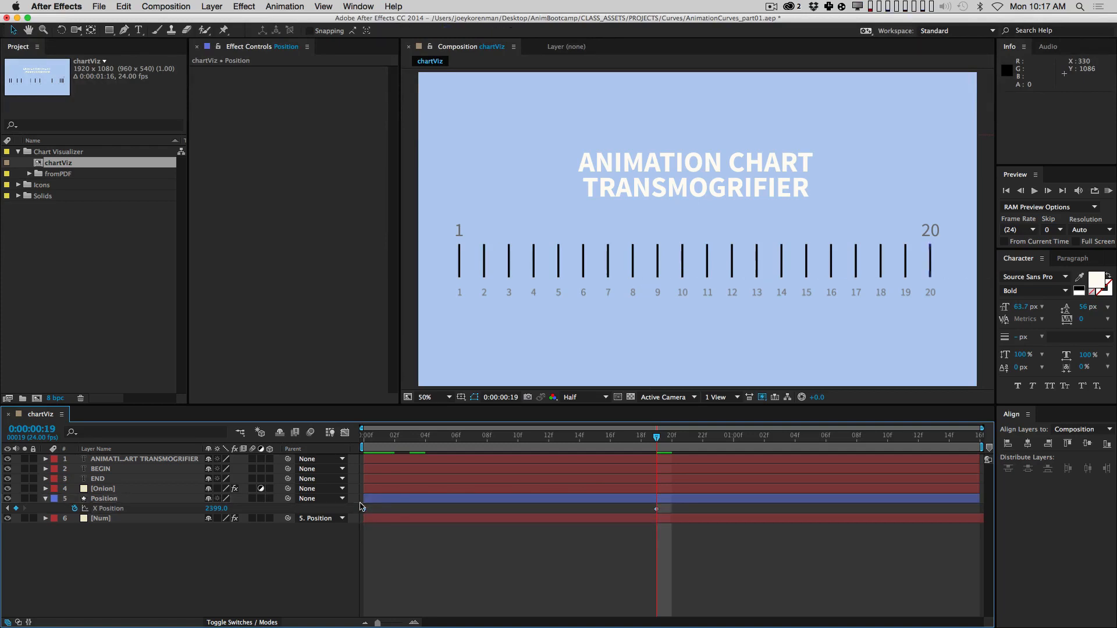
{"action": "left_click_drag", "start_coordinate": [686, 547], "coordinate": [356, 503]}
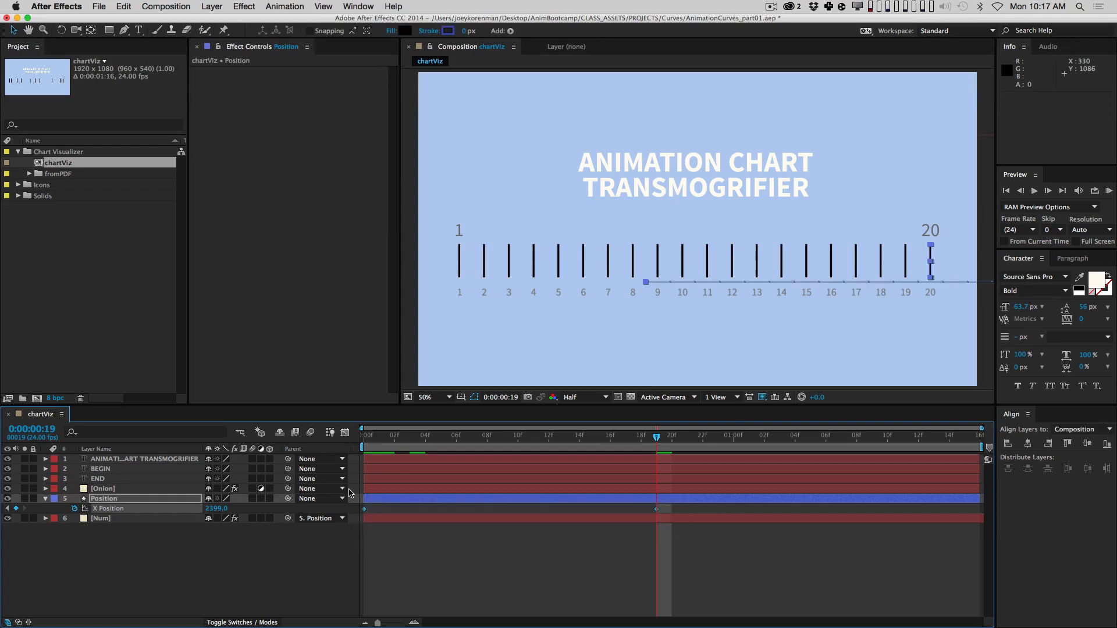
{"action": "left_click", "coordinate": [285, 6]}
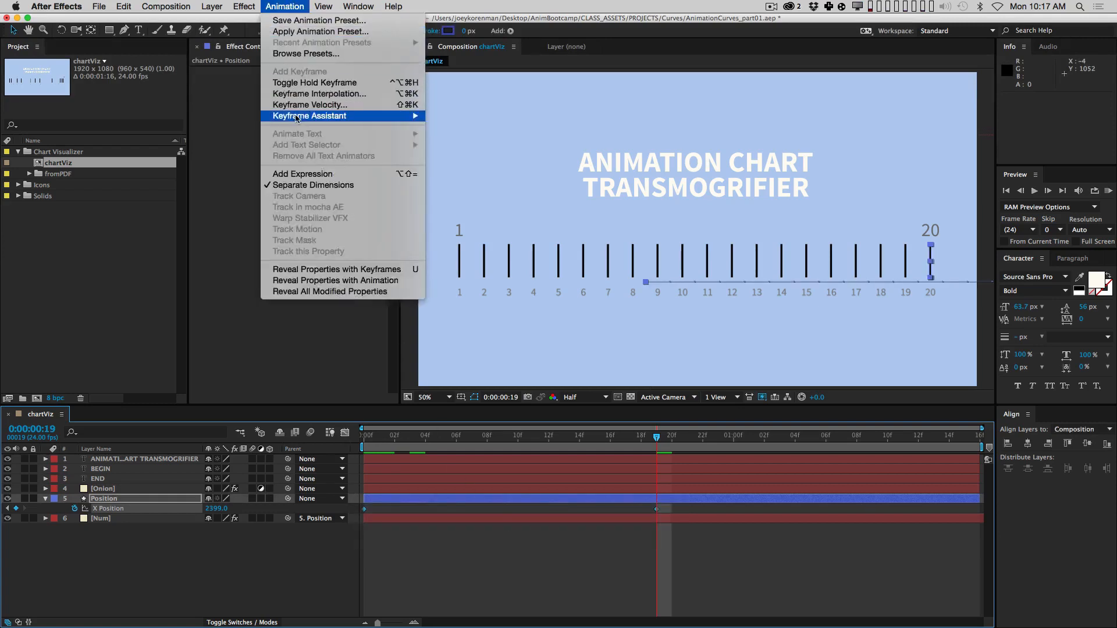
Step: Apply Keyframe Assistant > Easy Ease to both X Position keyframes, then deselect the Position layer
{"action": "mouse_move", "coordinate": [400, 119]}
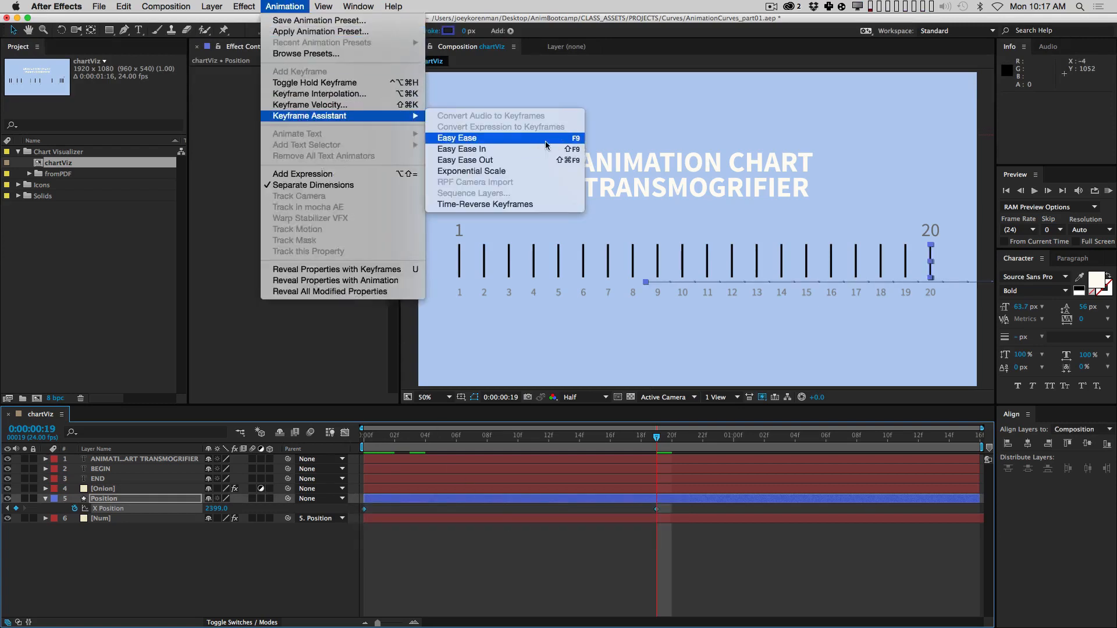
{"action": "left_click", "coordinate": [478, 139]}
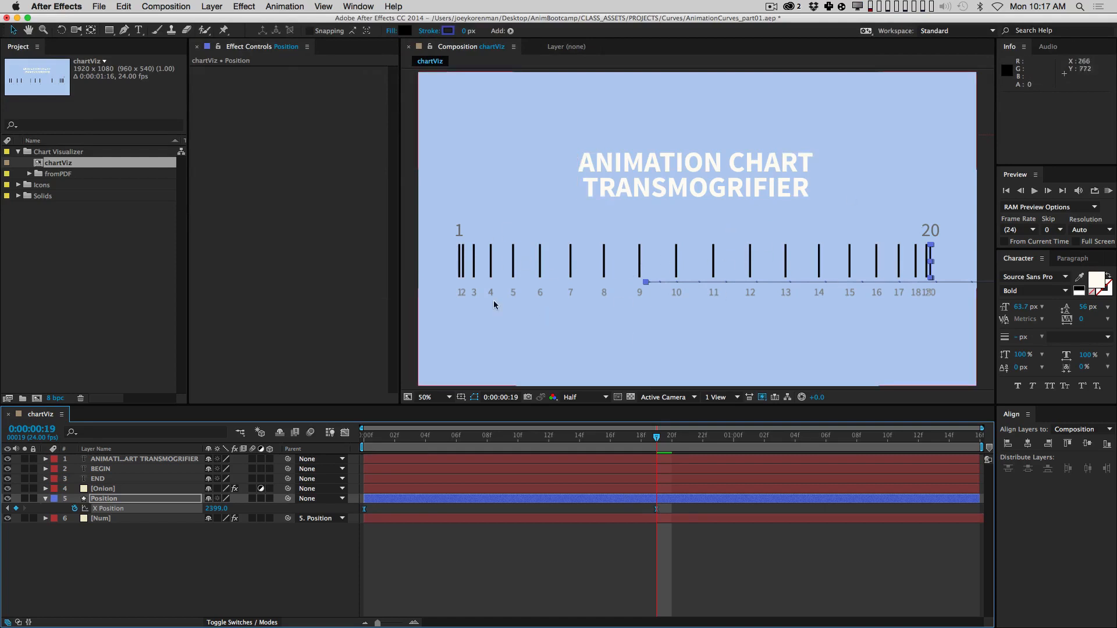
{"action": "left_click", "coordinate": [482, 576]}
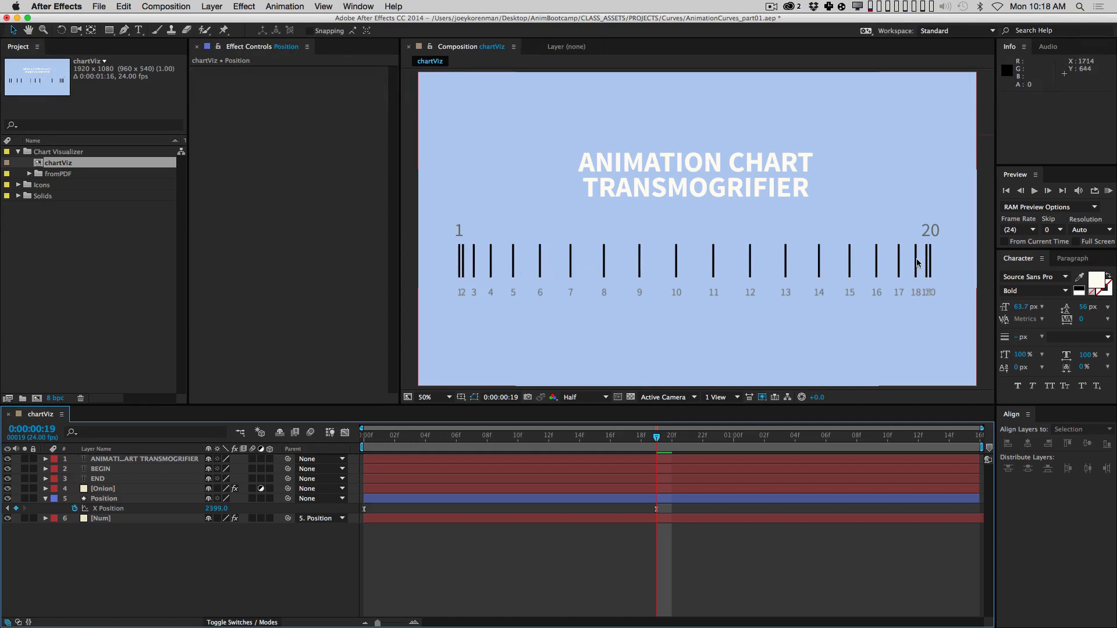
Step: Convert the frame 19 and frame 0 X Position keyframes to linear, then reselect the Position layer
{"action": "left_click", "coordinate": [657, 509], "text": "super"}
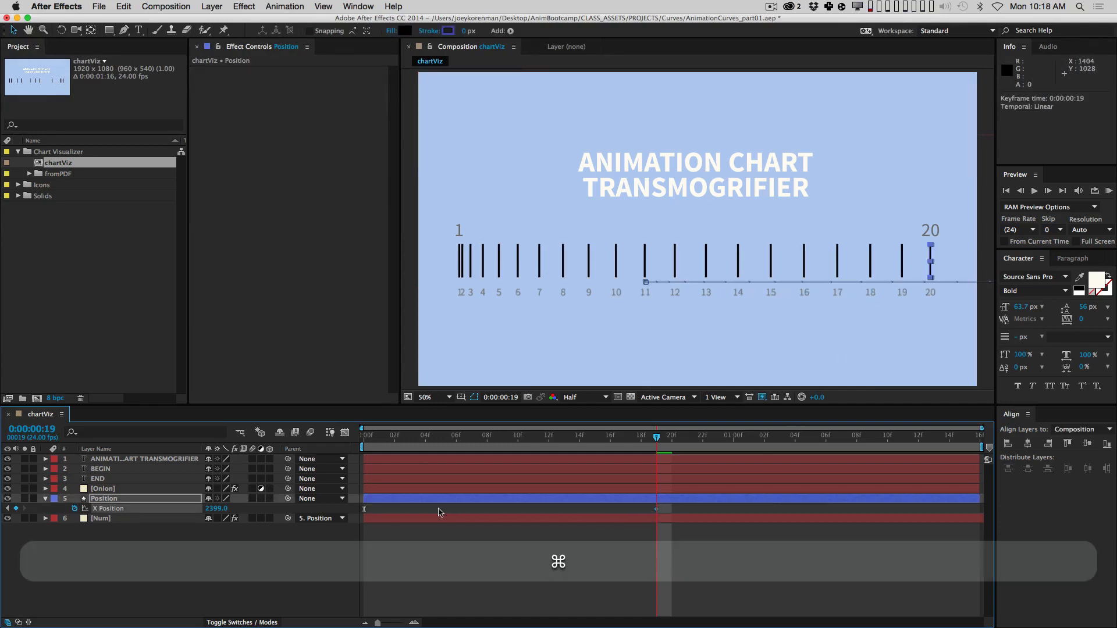
{"action": "left_click", "coordinate": [365, 509], "text": "super"}
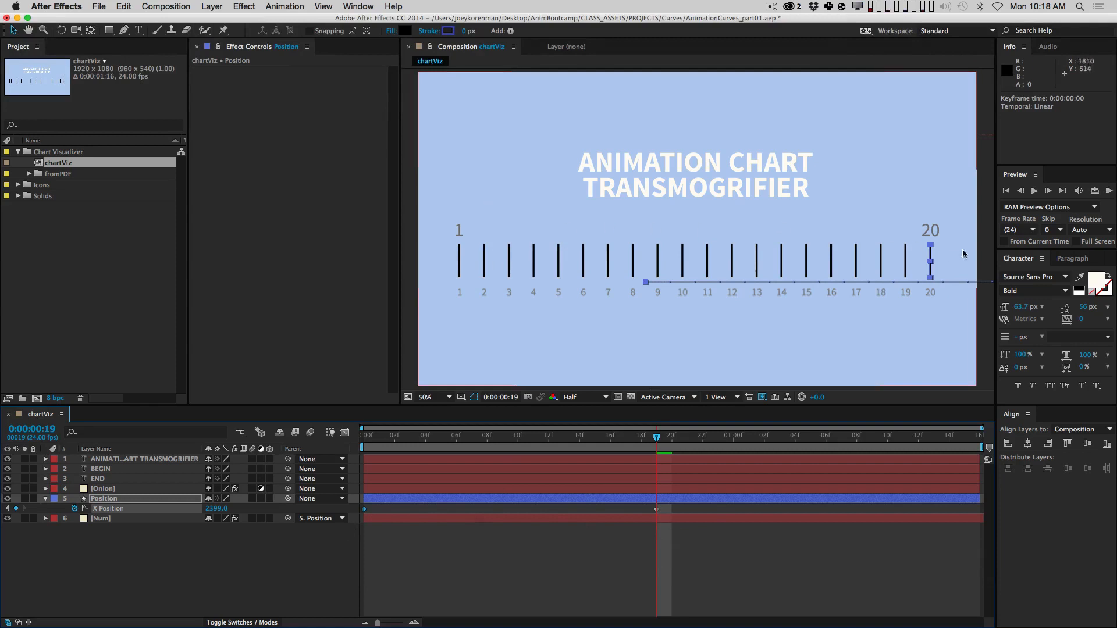
{"action": "left_click", "coordinate": [546, 576]}
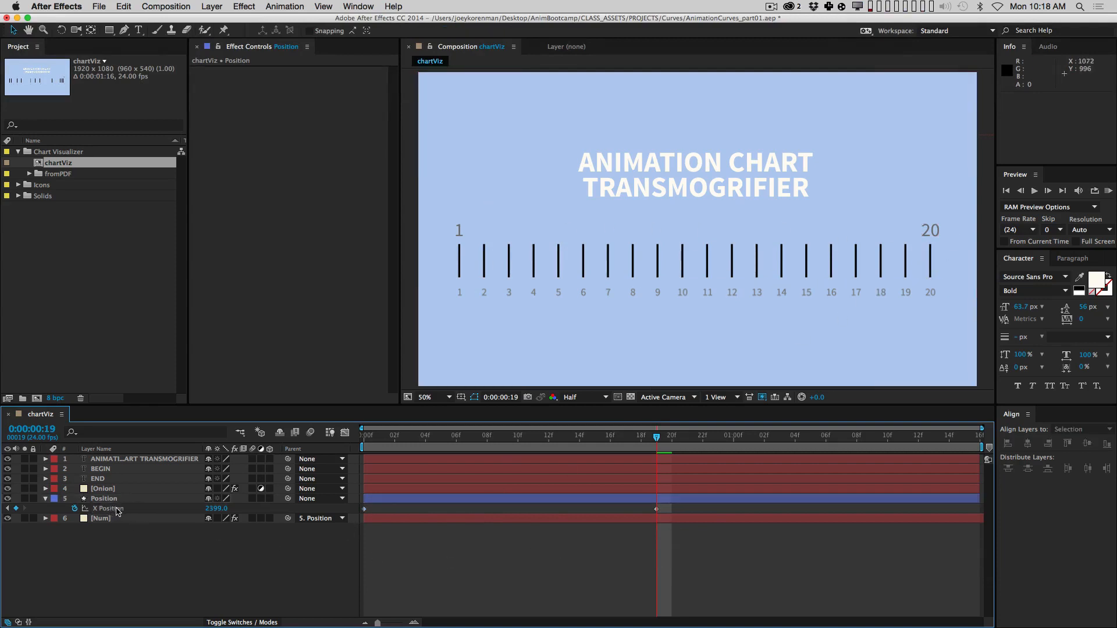
{"action": "left_click", "coordinate": [166, 500]}
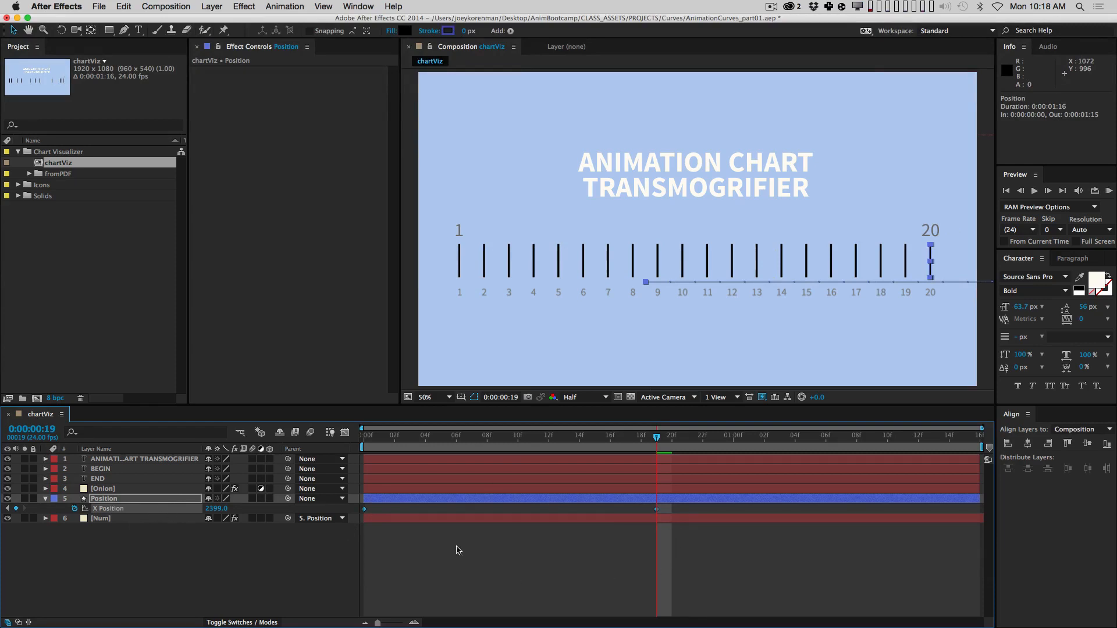
Step: Show the X Position value graph and set the viewer magnification to Fit up to 100%
{"action": "left_click", "coordinate": [346, 437]}
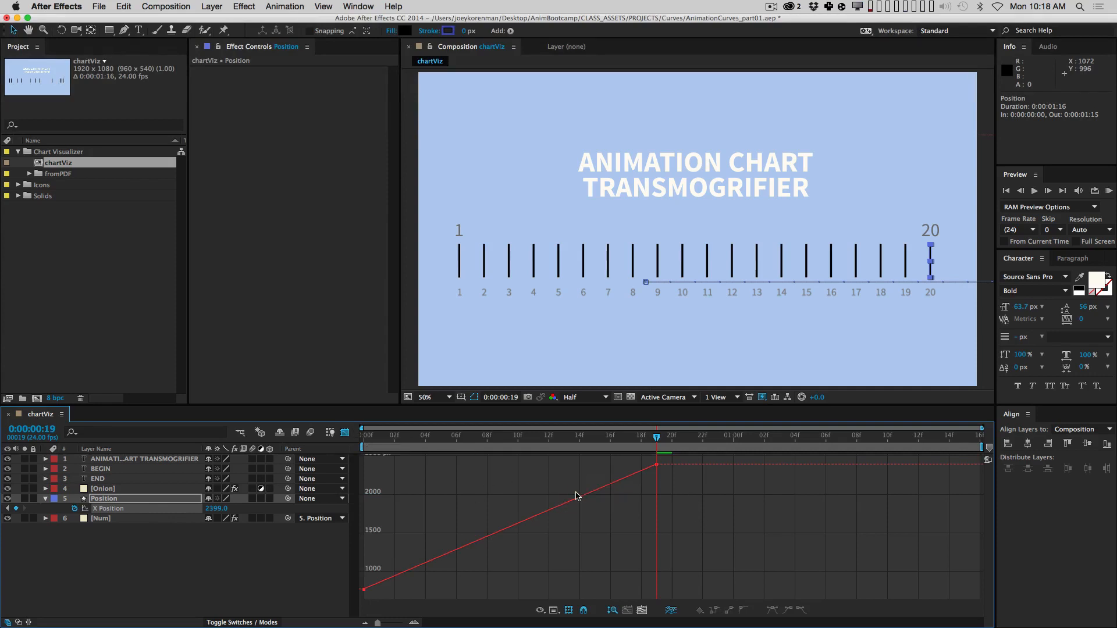
{"action": "left_click", "coordinate": [434, 399]}
{"action": "left_click", "coordinate": [434, 397]}
{"action": "left_click", "coordinate": [444, 399]}
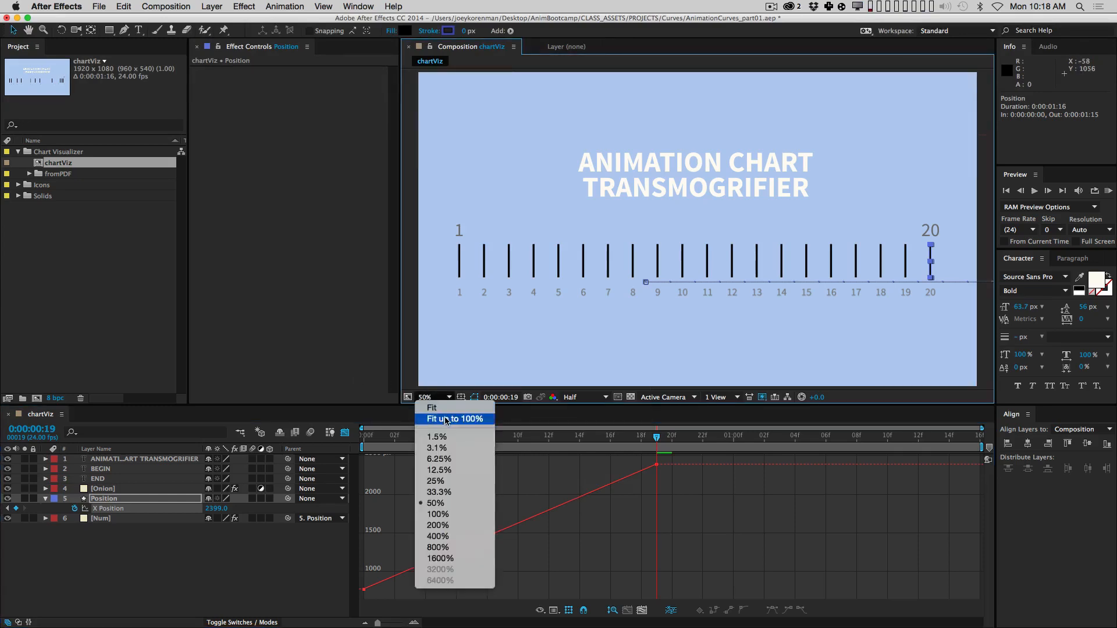
{"action": "left_click", "coordinate": [455, 419]}
Step: Make the timeline panel taller, zoom in on time, and return to frame 0
{"action": "left_click_drag", "start_coordinate": [526, 404], "coordinate": [544, 310]}
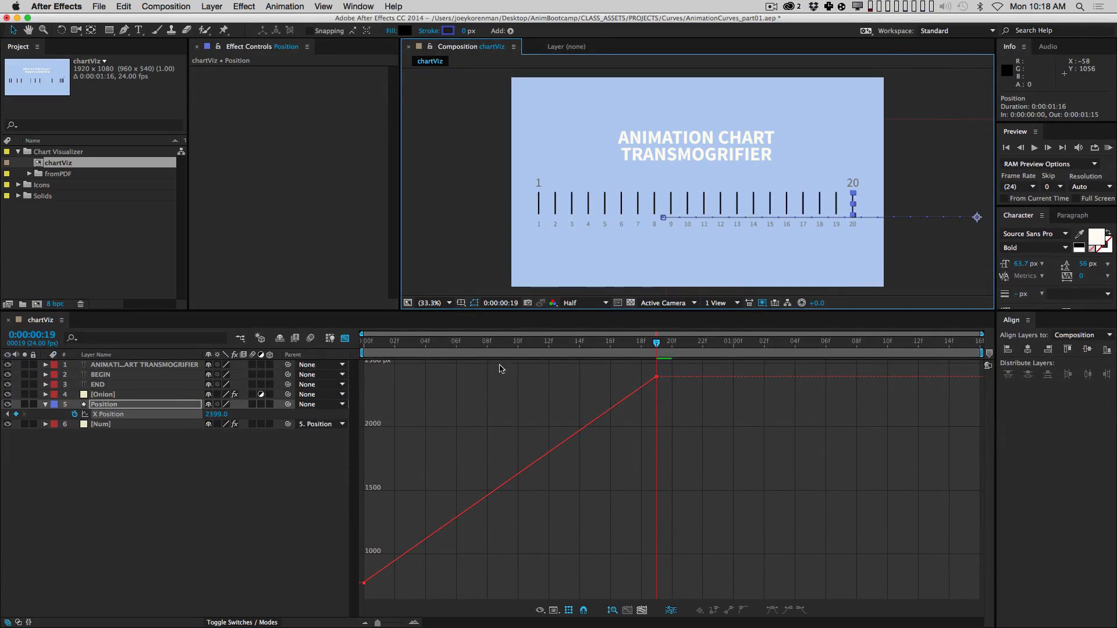
{"action": "mouse_move", "coordinate": [525, 341]}
{"action": "left_mouse_down"}
{"action": "mouse_move", "coordinate": [343, 364]}
{"action": "mouse_move", "coordinate": [641, 349]}
{"action": "left_mouse_up"}
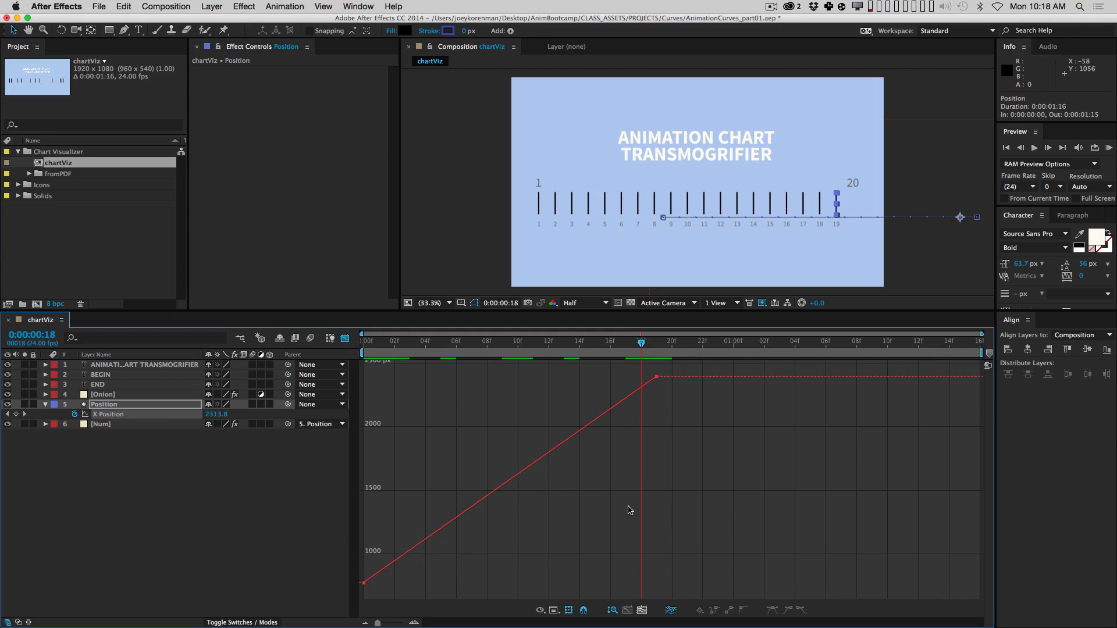
{"action": "key", "text": "equal"}
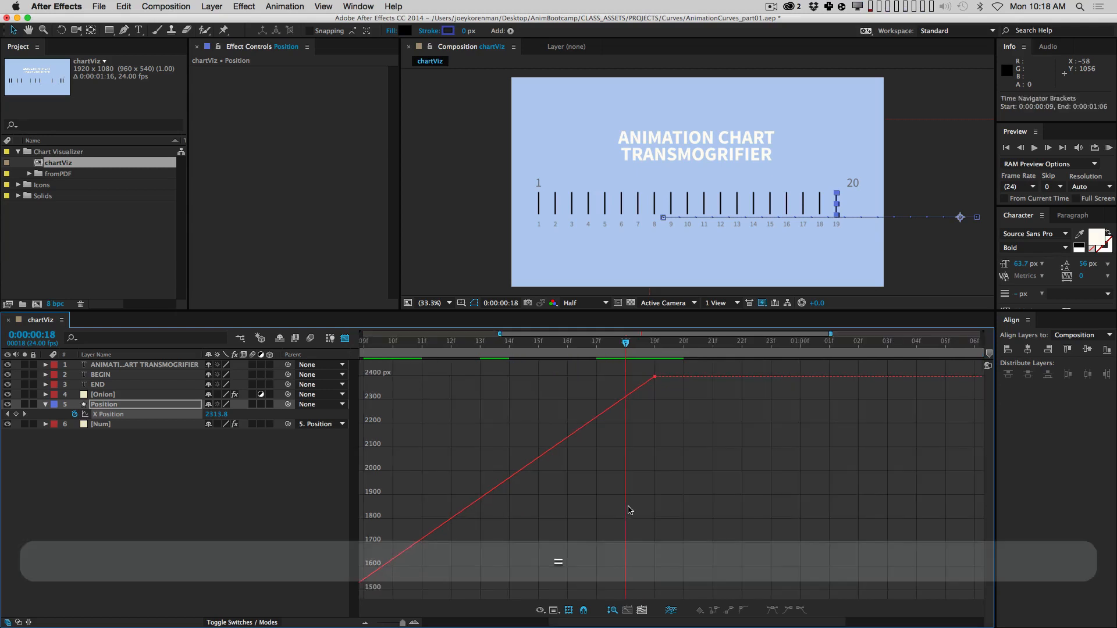
{"action": "key", "text": "Home"}
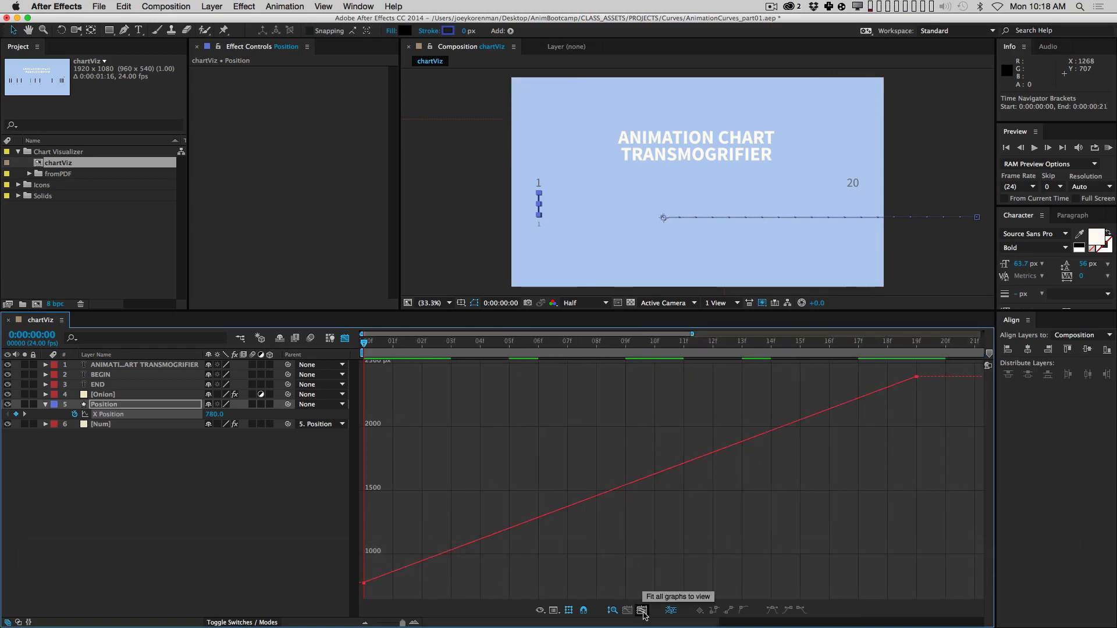
Step: Go to frame 19, RAM-preview the linear animation in layer bars view, then return to the value graph
{"action": "left_click_drag", "start_coordinate": [652, 627], "coordinate": [653, 625]}
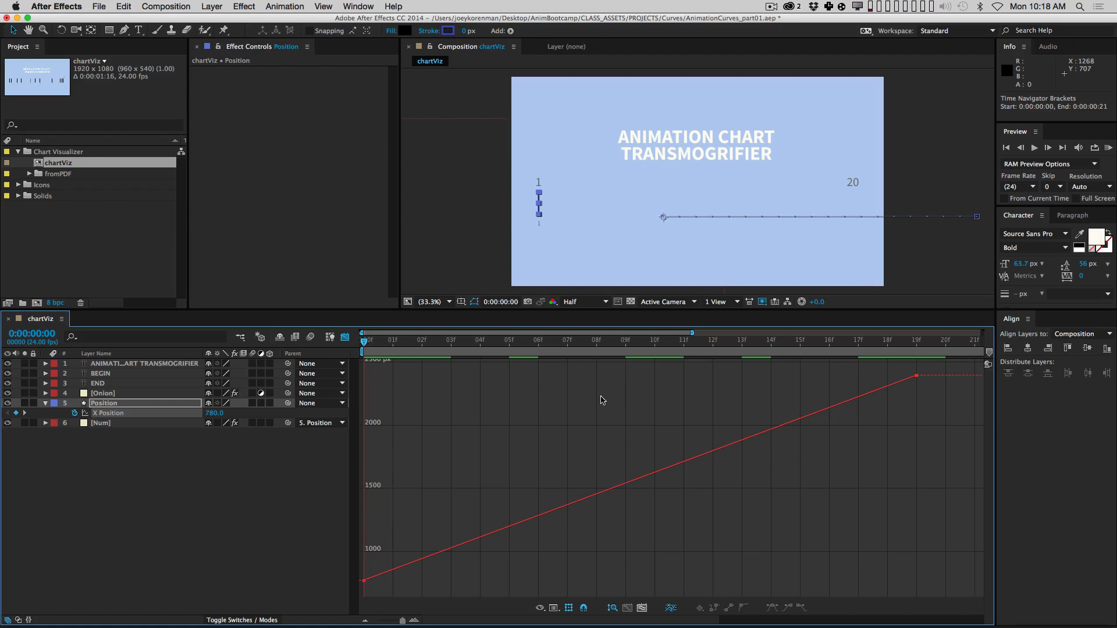
{"action": "left_click", "coordinate": [909, 342]}
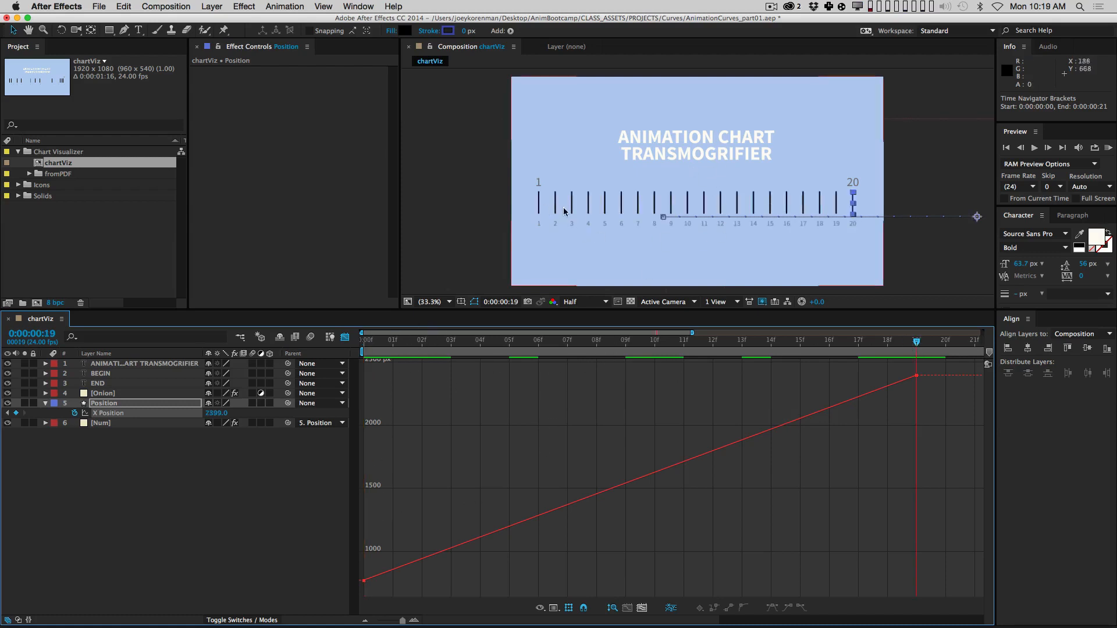
{"action": "left_click", "coordinate": [345, 338]}
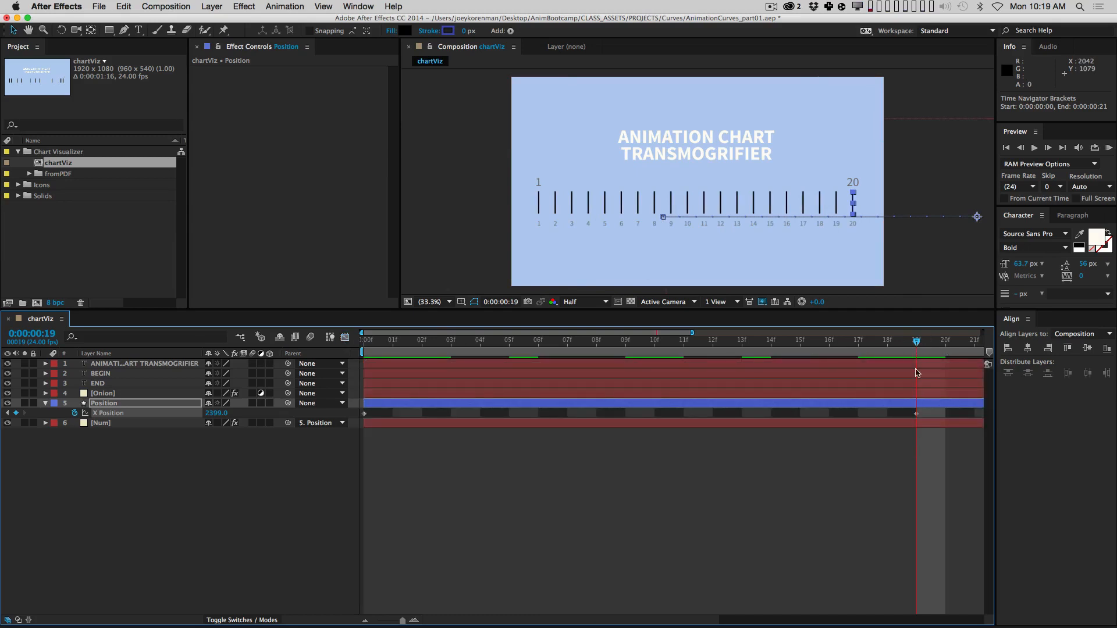
{"action": "key", "text": "space"}
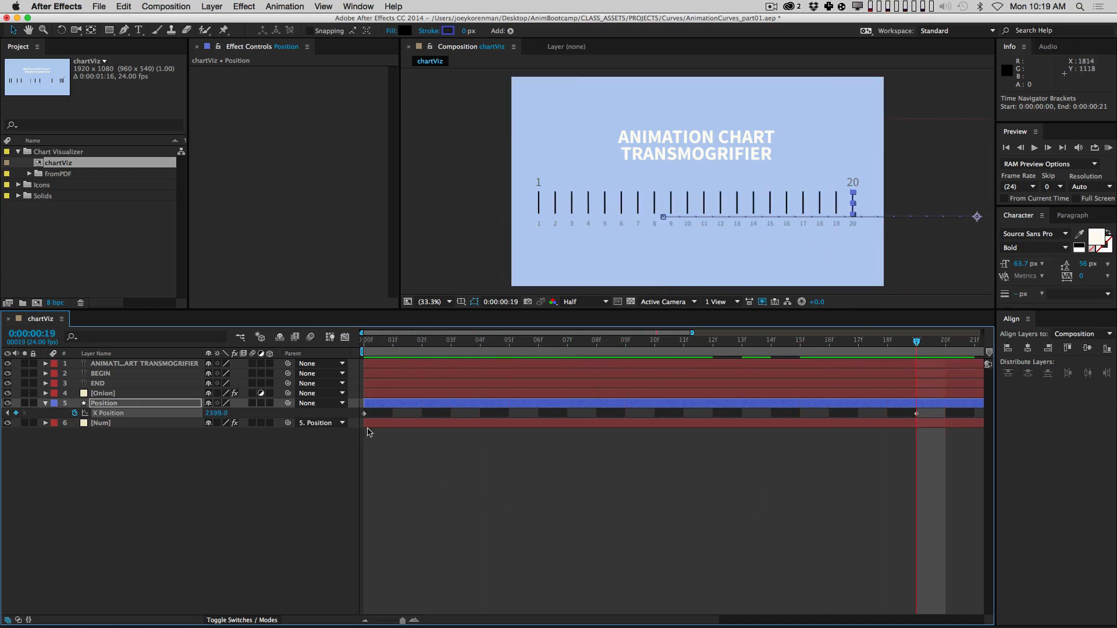
{"action": "left_click", "coordinate": [345, 337]}
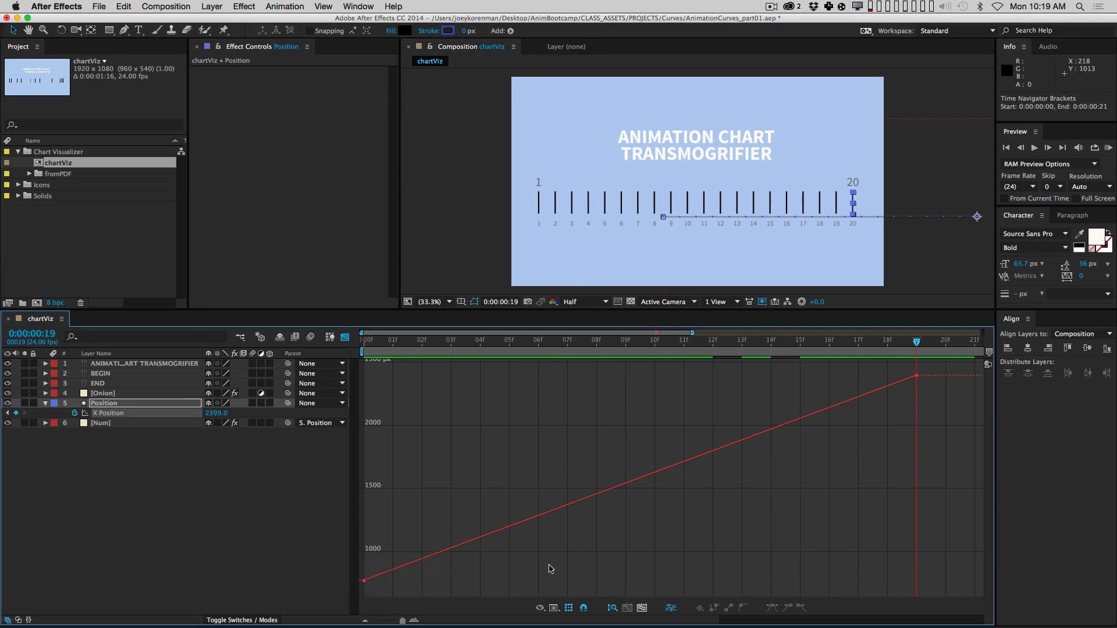
{"action": "mouse_move", "coordinate": [365, 581]}
{"action": "left_click", "coordinate": [553, 610]}
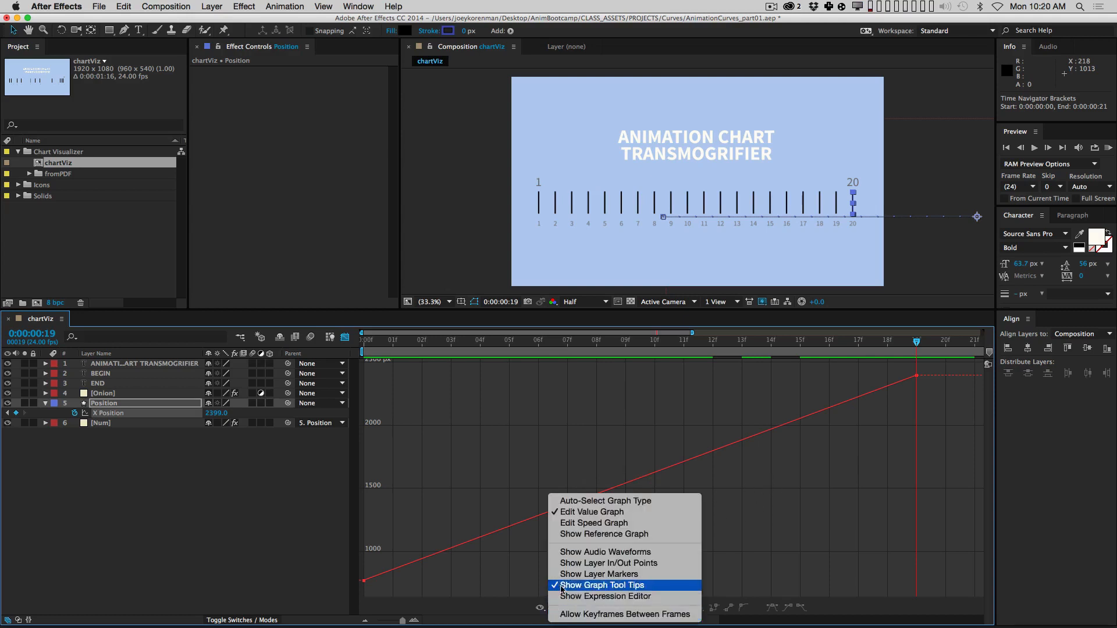
{"action": "left_click", "coordinate": [585, 524]}
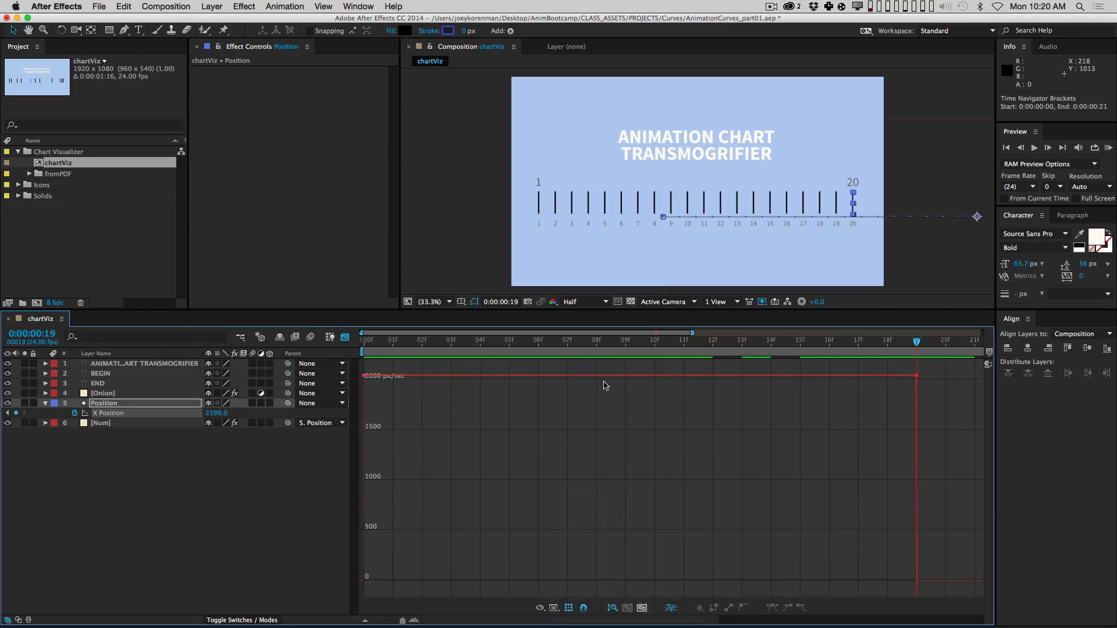
{"action": "left_click", "coordinate": [555, 609]}
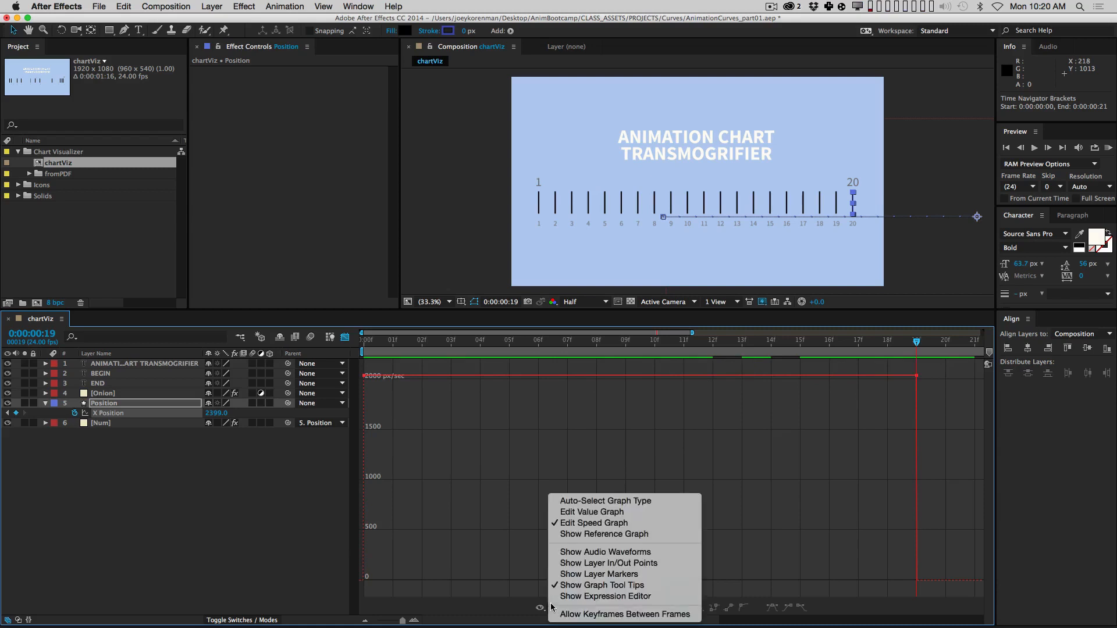
{"action": "left_click", "coordinate": [599, 513]}
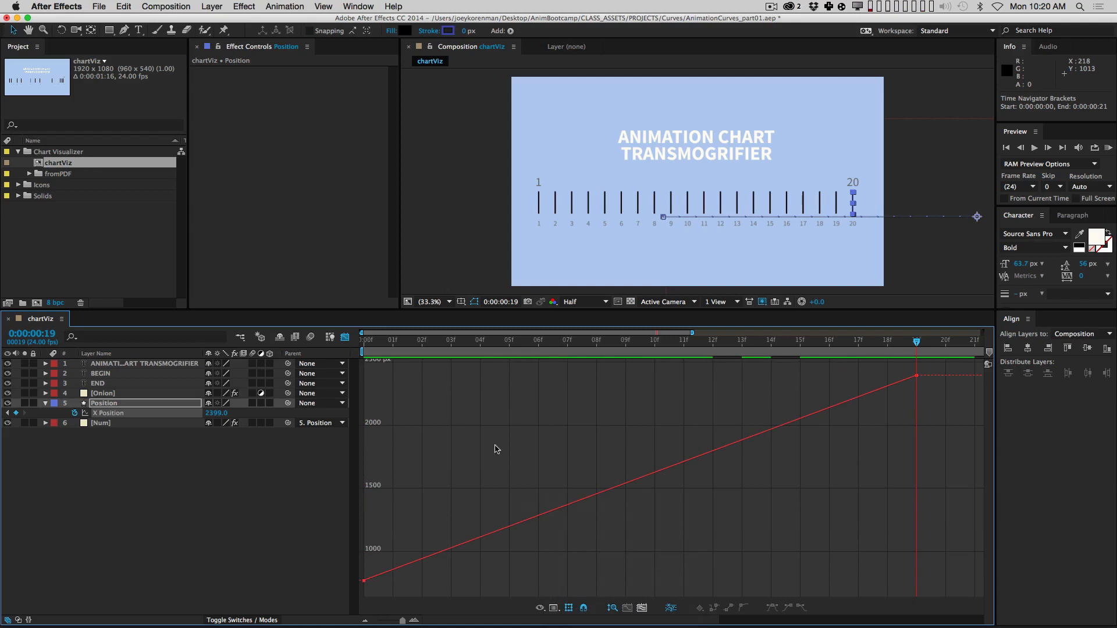
Step: Select both X Position keyframes in the value graph and turn off Show Transform Box
{"action": "mouse_move", "coordinate": [364, 581]}
{"action": "mouse_move", "coordinate": [915, 379]}
{"action": "left_click_drag", "start_coordinate": [951, 416], "coordinate": [908, 368]}
{"action": "left_click_drag", "start_coordinate": [394, 546], "coordinate": [356, 594], "text": "shift"}
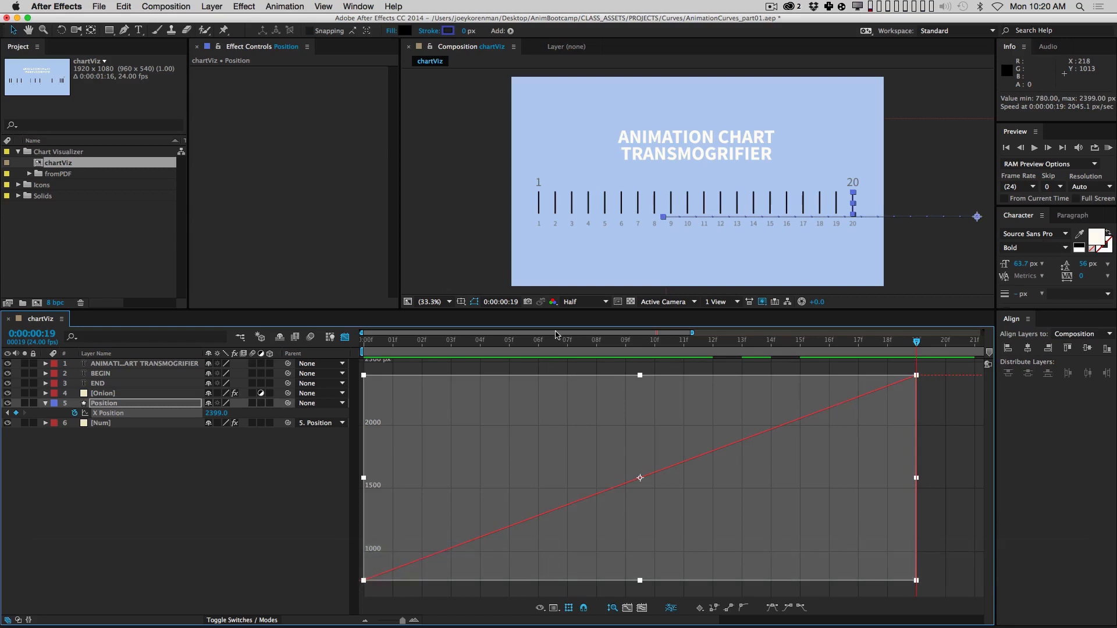
{"action": "left_click", "coordinate": [345, 337]}
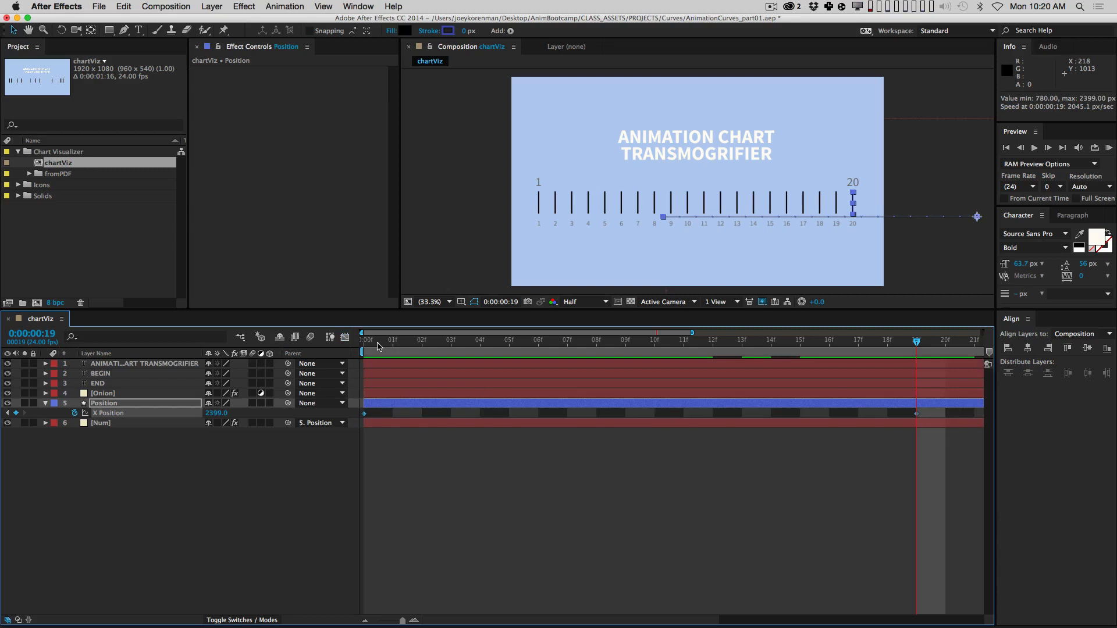
{"action": "left_click", "coordinate": [345, 336]}
{"action": "left_click", "coordinate": [916, 376]}
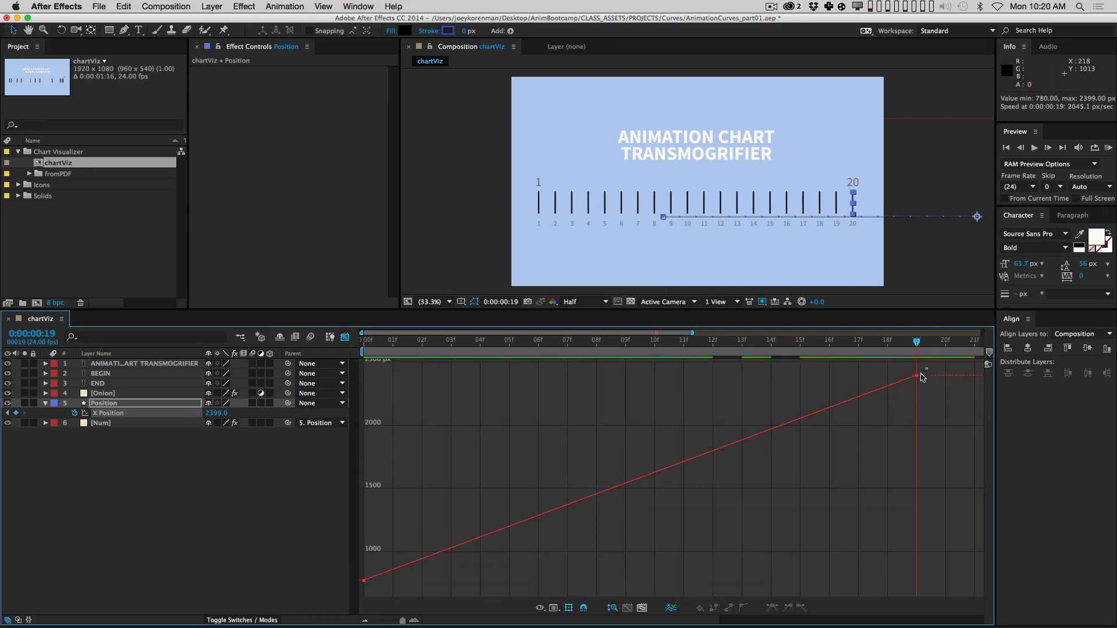
{"action": "left_click", "coordinate": [365, 580], "text": "shift"}
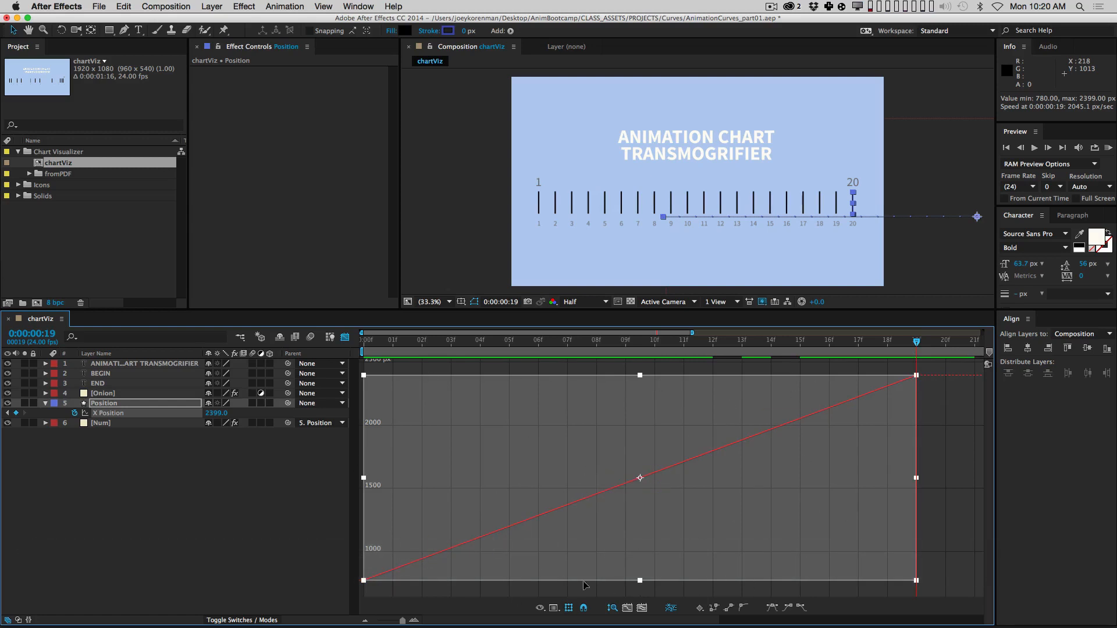
{"action": "left_click", "coordinate": [567, 608]}
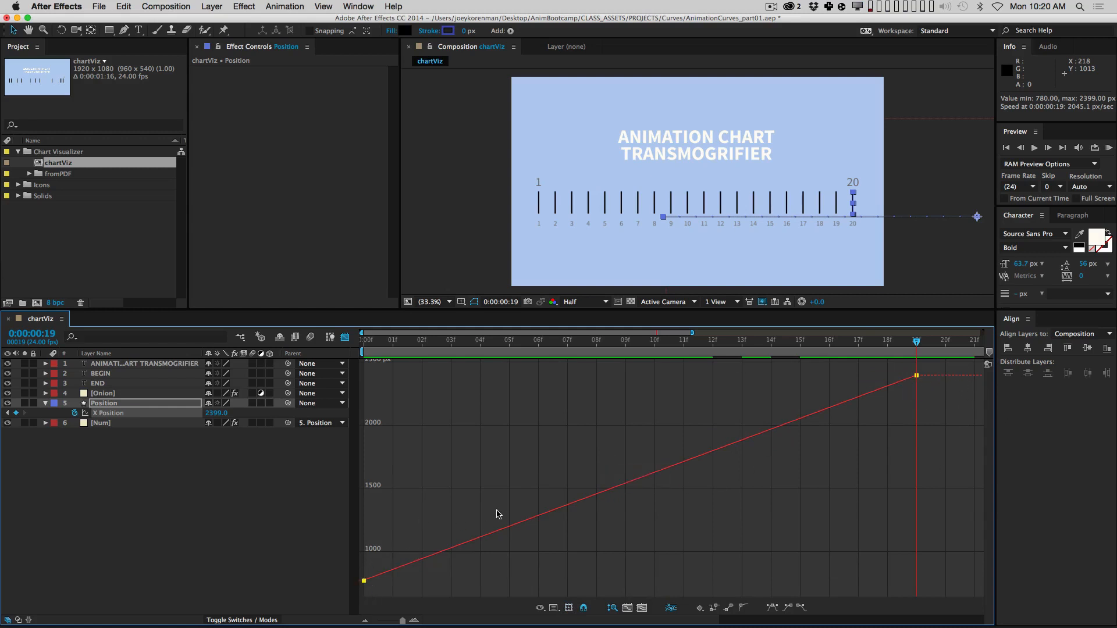
Step: Easy Ease (F9) both X Position keyframes into an S-curve from 780 to 2399 px, then deselect
{"action": "key", "text": "F9"}
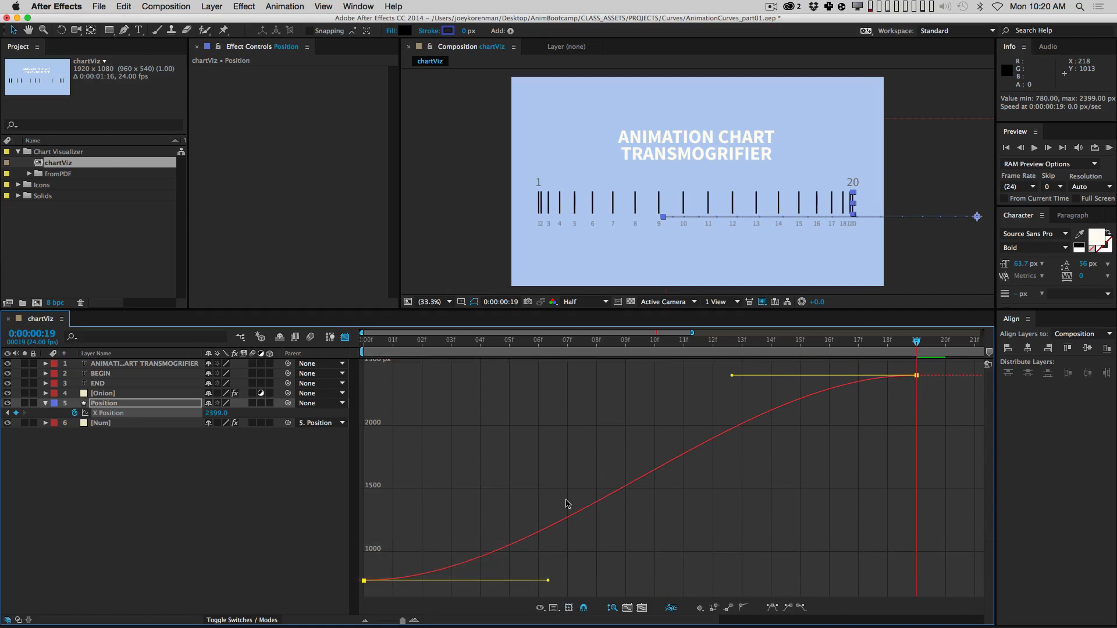
{"action": "left_click", "coordinate": [813, 484]}
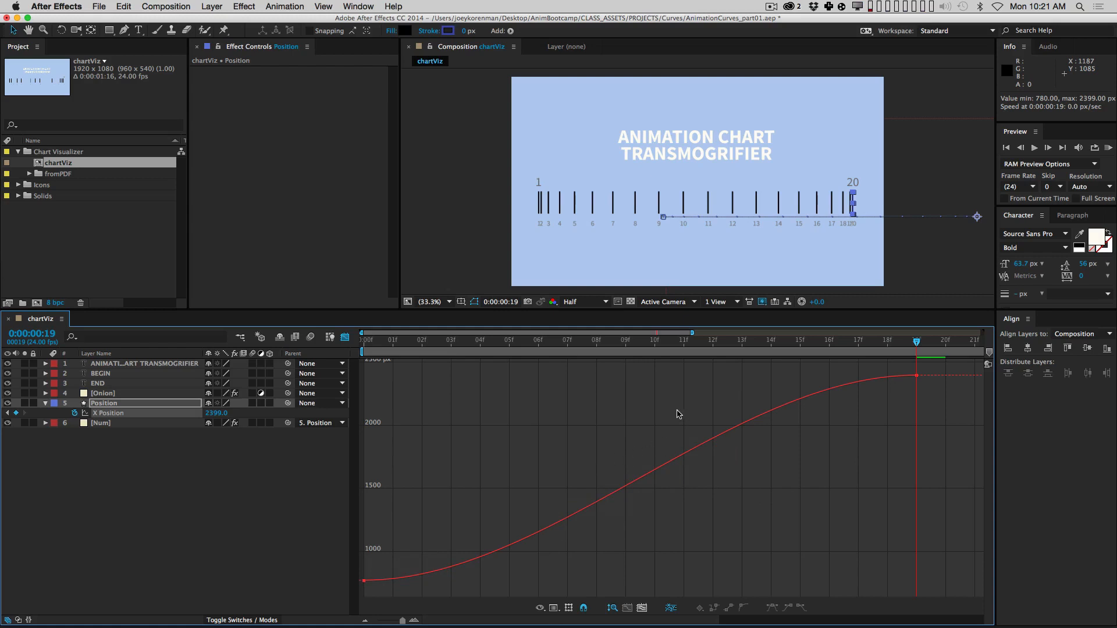
Step: Lengthen the first keyframe's ease handle and tilt the last handle down so it arrives at 730.7 px/sec
{"action": "left_click_drag", "start_coordinate": [452, 515], "coordinate": [363, 600]}
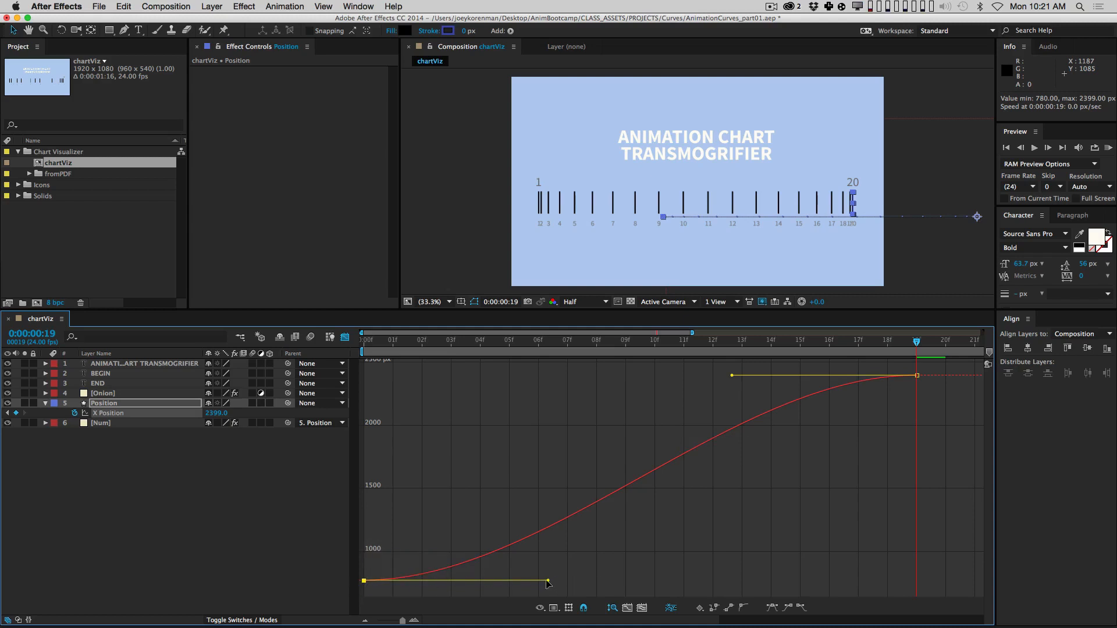
{"action": "mouse_move", "coordinate": [547, 584]}
{"action": "left_mouse_down"}
{"action": "mouse_move", "coordinate": [551, 527]}
{"action": "mouse_move", "coordinate": [570, 561]}
{"action": "mouse_move", "coordinate": [547, 599]}
{"action": "left_mouse_up"}
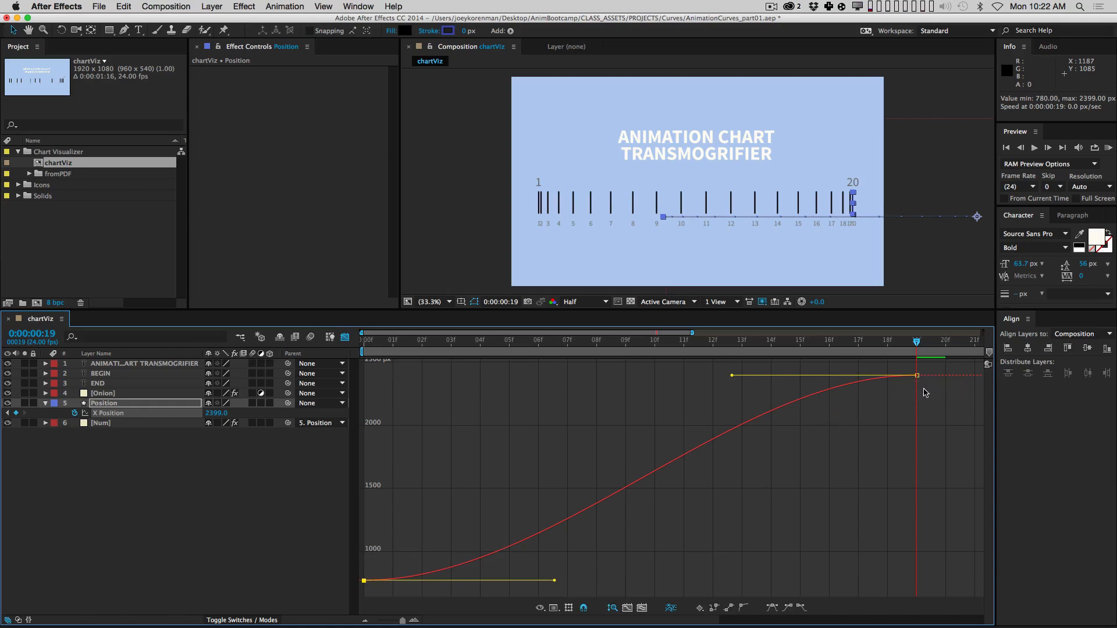
{"action": "left_click_drag", "start_coordinate": [732, 375], "coordinate": [732, 400]}
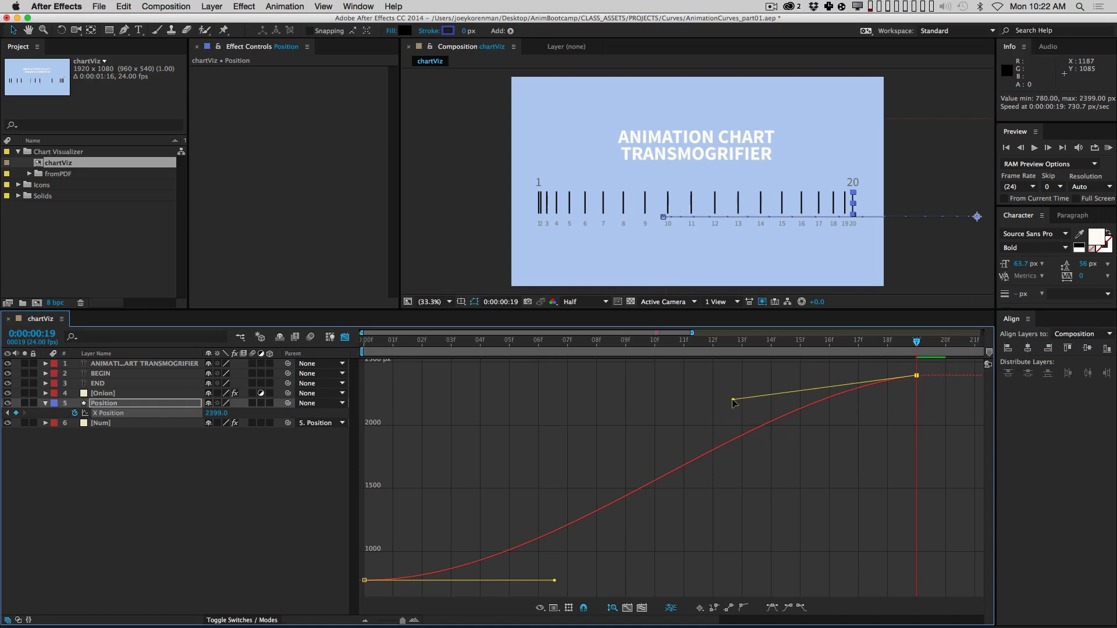
Step: Reshape the S-curve by leveling and lengthening the Bezier ease handles on both X Position keyframes
{"action": "left_click_drag", "start_coordinate": [733, 400], "coordinate": [732, 393]}
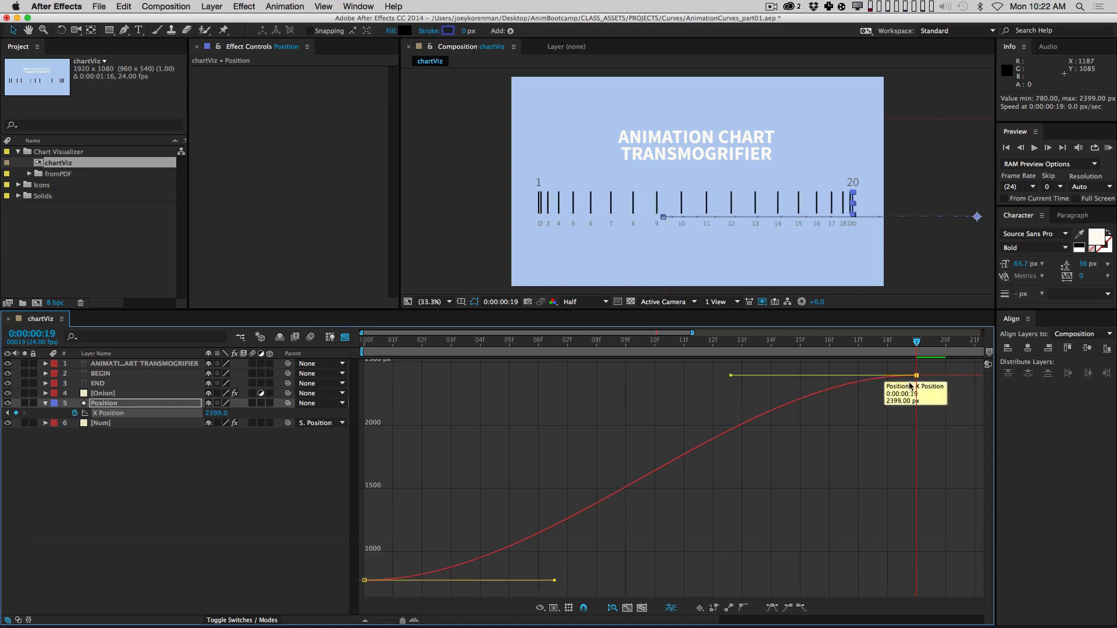
{"action": "left_click_drag", "start_coordinate": [733, 378], "coordinate": [924, 583]}
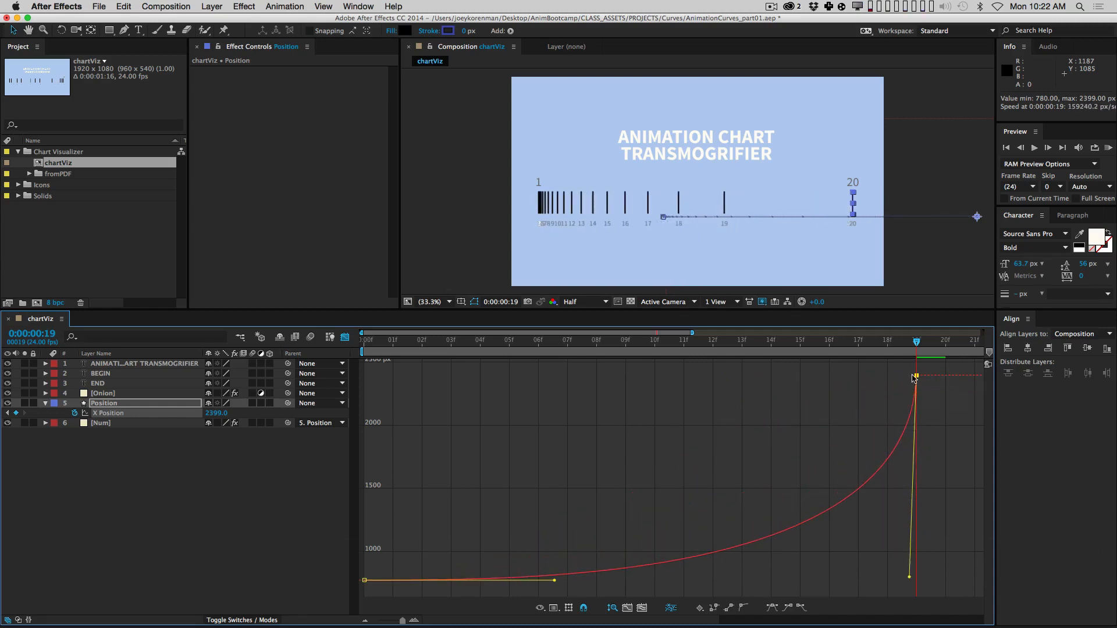
{"action": "left_click_drag", "start_coordinate": [908, 579], "coordinate": [694, 376]}
{"action": "left_click_drag", "start_coordinate": [609, 399], "coordinate": [607, 399]}
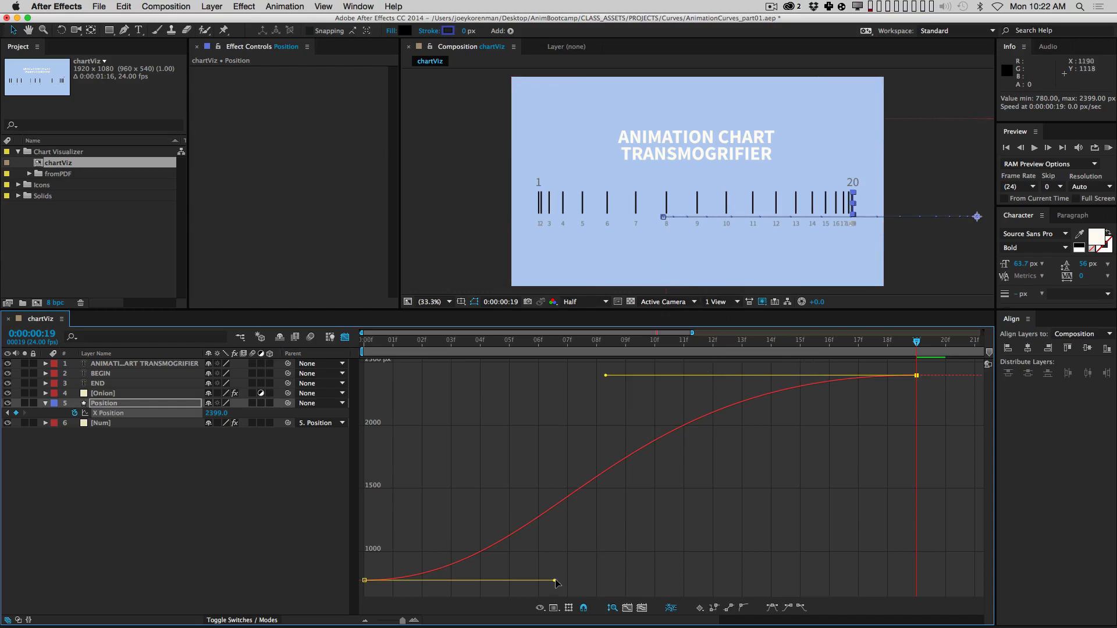
{"action": "left_click_drag", "start_coordinate": [555, 581], "coordinate": [849, 576]}
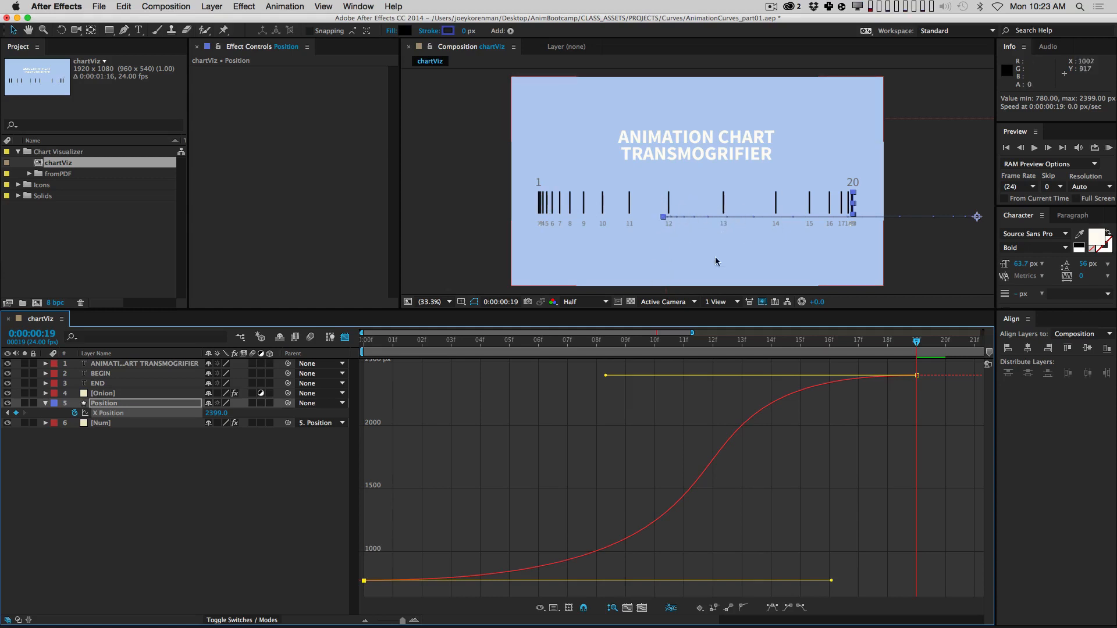
{"action": "left_click_drag", "start_coordinate": [605, 375], "coordinate": [572, 375]}
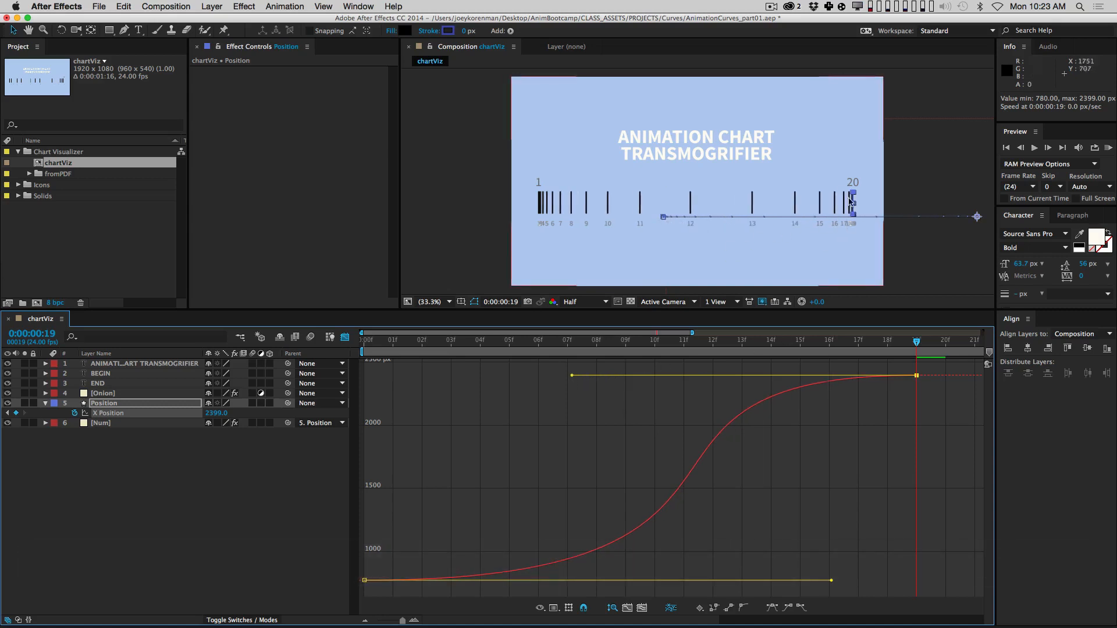
{"action": "left_click", "coordinate": [710, 508]}
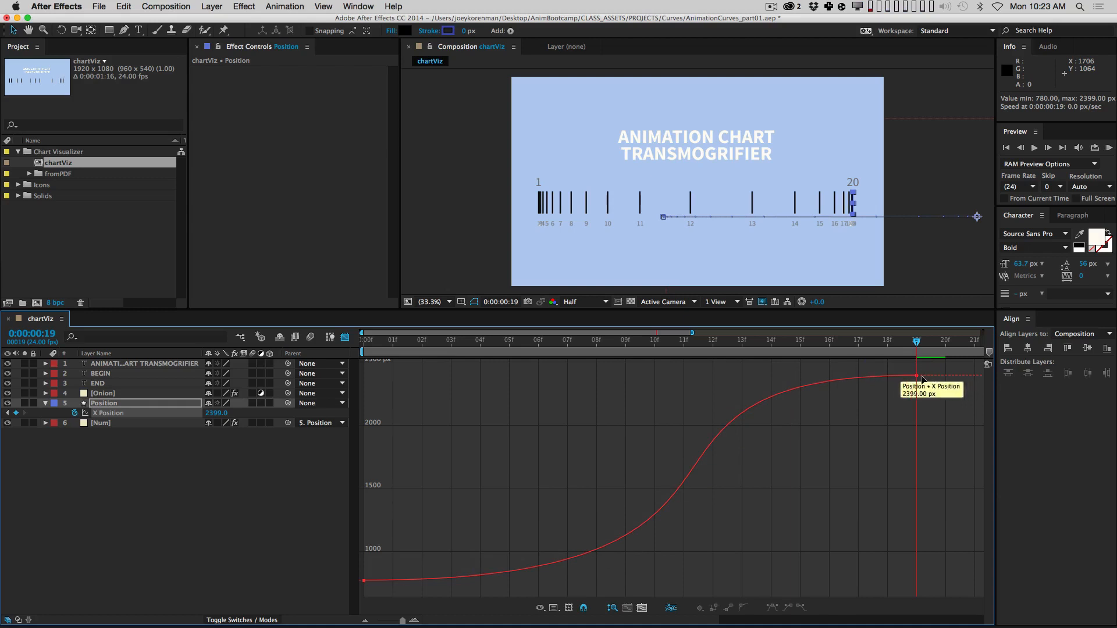
Step: Fine-tune both keyframes' handles so the curve settles gently into frame 19 at 41.2 px/sec
{"action": "left_click_drag", "start_coordinate": [945, 408], "coordinate": [864, 350]}
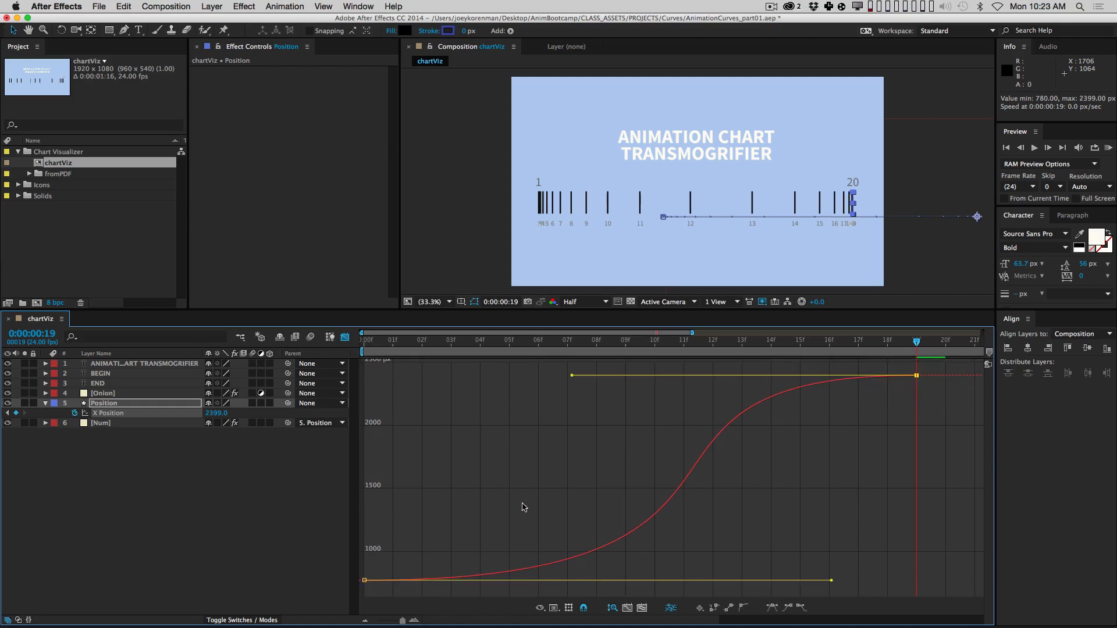
{"action": "left_click_drag", "start_coordinate": [832, 580], "coordinate": [418, 414]}
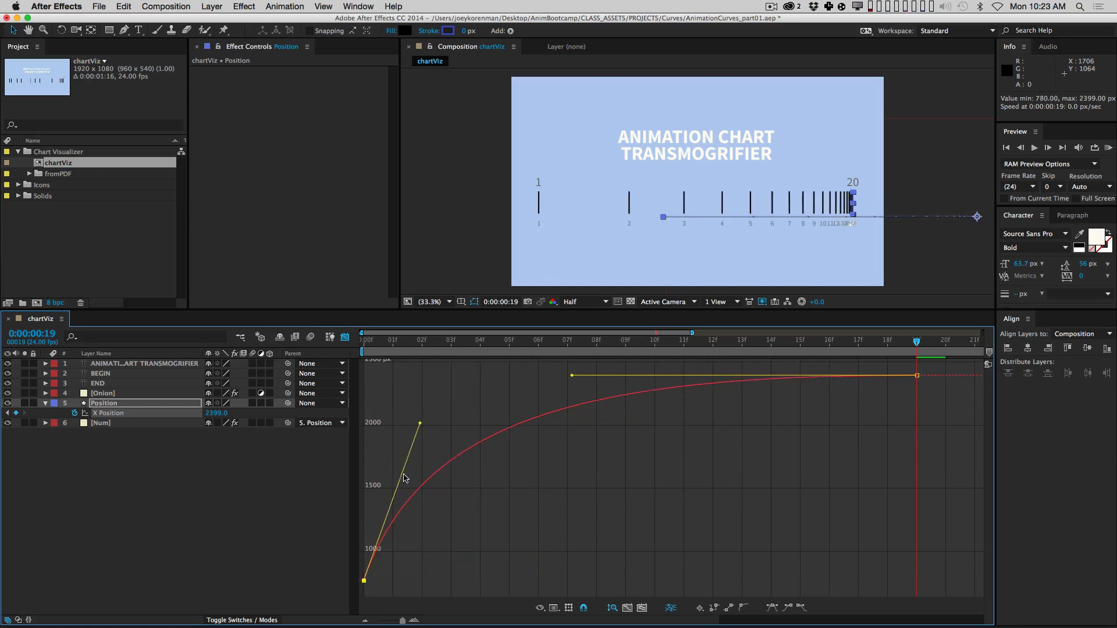
{"action": "left_click_drag", "start_coordinate": [419, 424], "coordinate": [423, 417]}
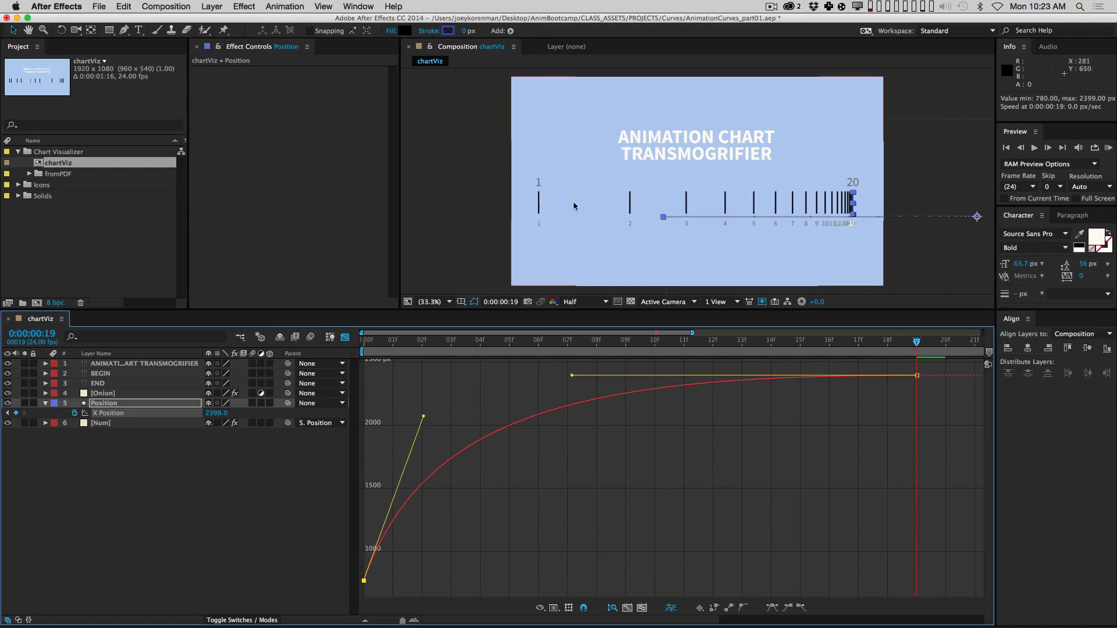
{"action": "left_click_drag", "start_coordinate": [424, 417], "coordinate": [677, 599]}
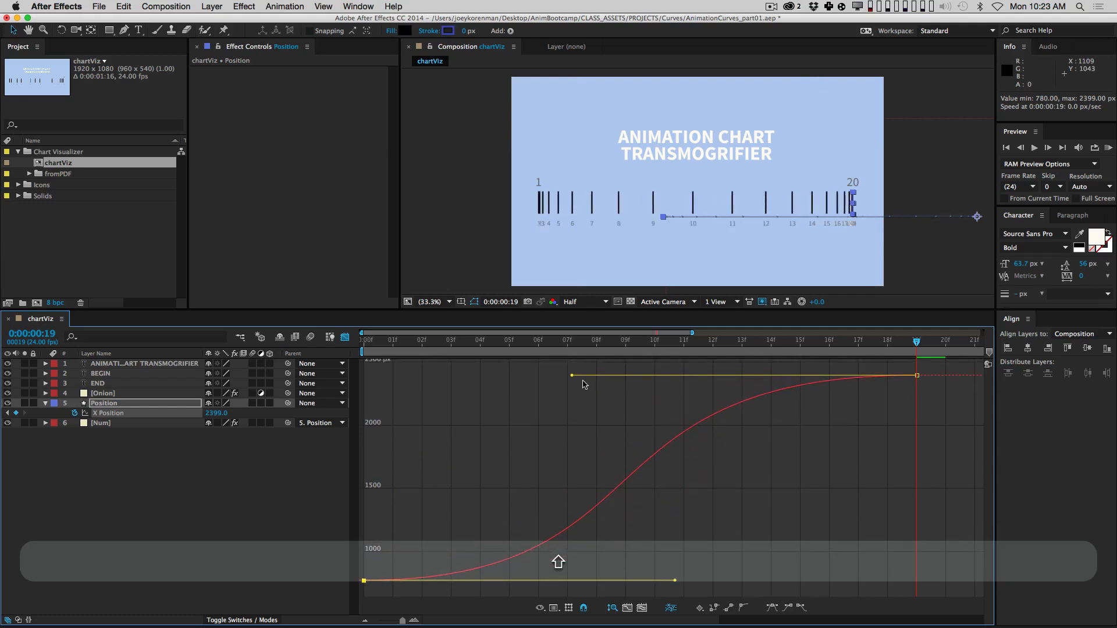
{"action": "left_click_drag", "start_coordinate": [572, 373], "coordinate": [401, 391]}
{"action": "left_click", "coordinate": [629, 494]}
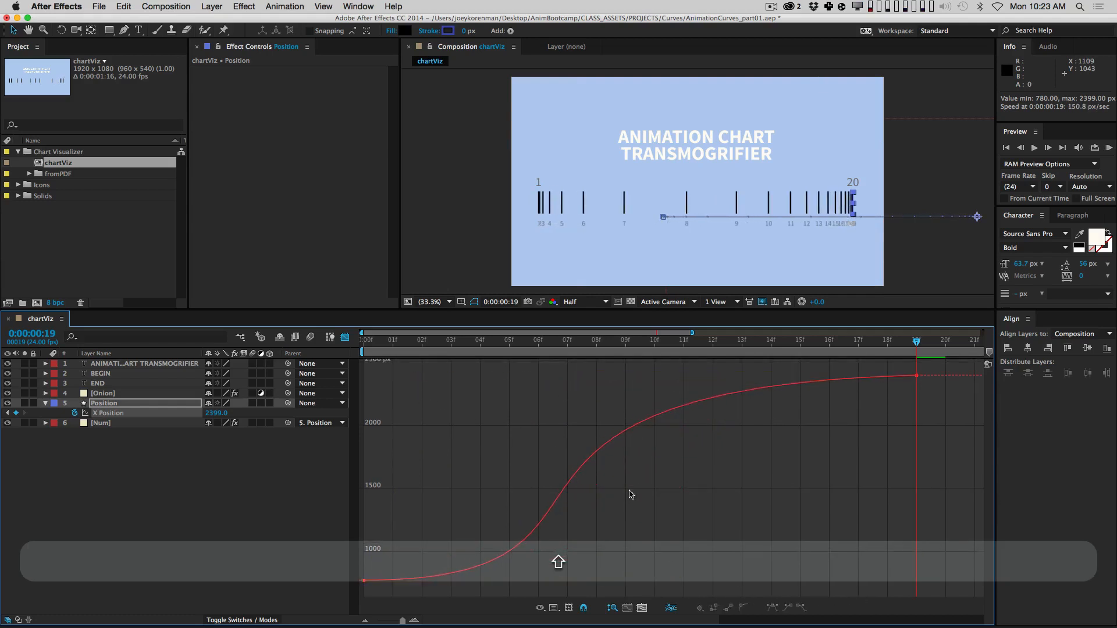
{"action": "left_click_drag", "start_coordinate": [931, 391], "coordinate": [904, 370]}
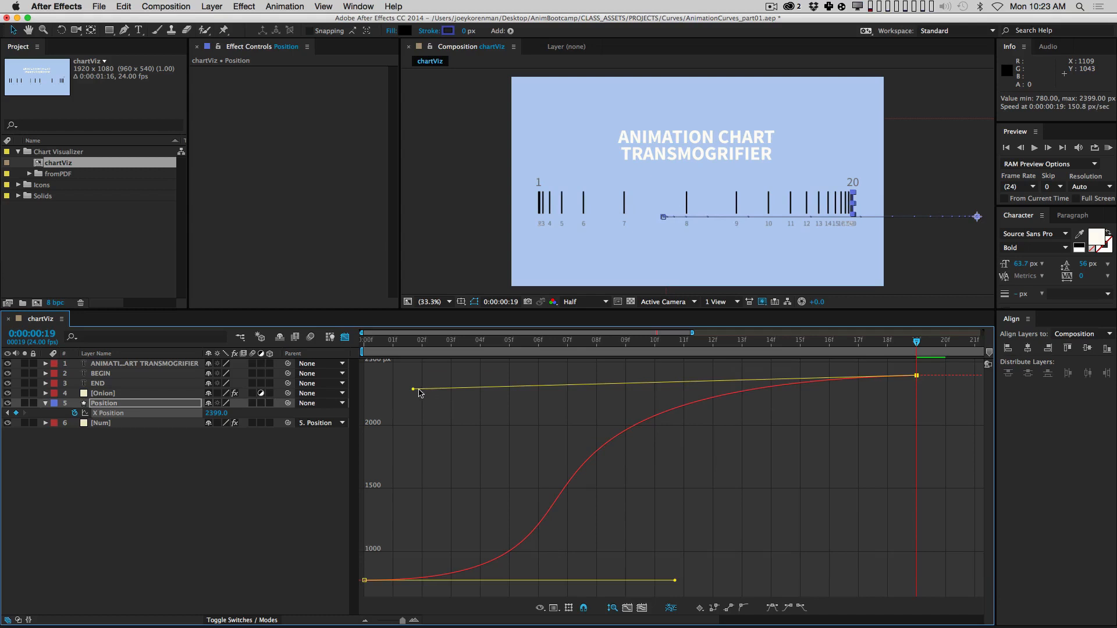
{"action": "left_click_drag", "start_coordinate": [414, 390], "coordinate": [403, 379]}
{"action": "left_click", "coordinate": [632, 403]}
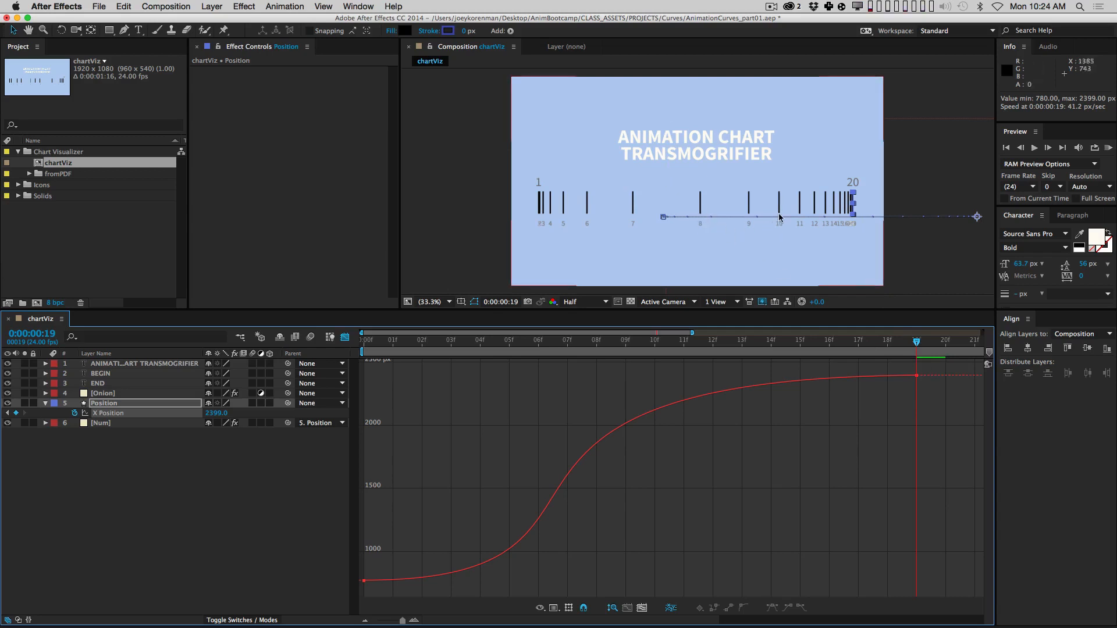
Step: Drag the end keyframe's incoming handle so X Position accelerates to 19216 px/sec, then show layer bars
{"action": "left_click_drag", "start_coordinate": [406, 551], "coordinate": [345, 596]}
{"action": "left_click_drag", "start_coordinate": [404, 380], "coordinate": [861, 567]}
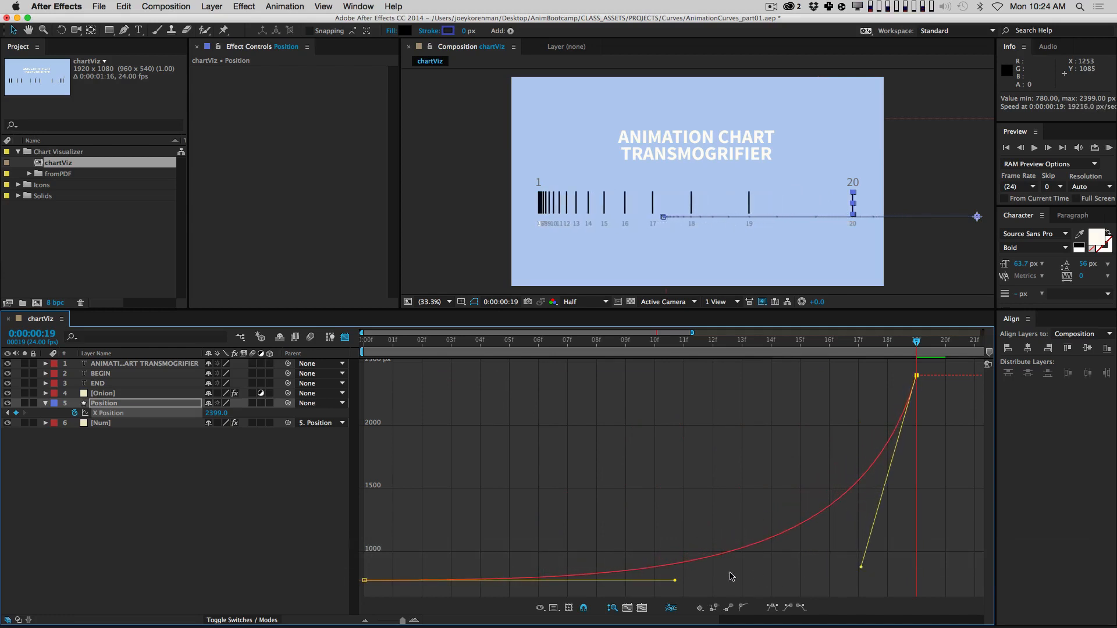
{"action": "left_click", "coordinate": [716, 480]}
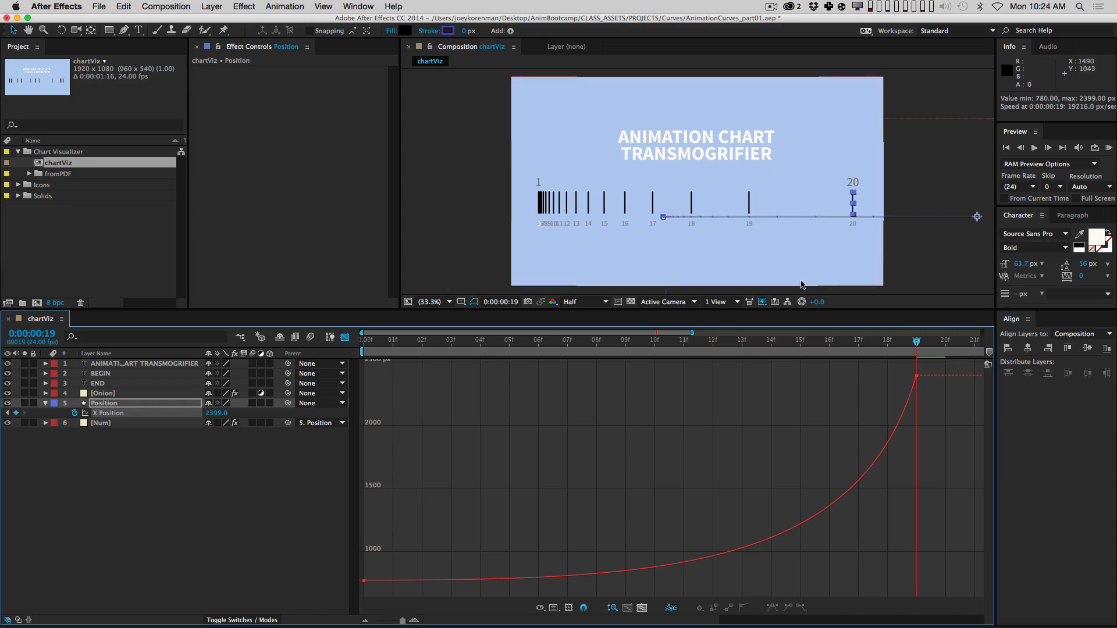
{"action": "left_click", "coordinate": [345, 336]}
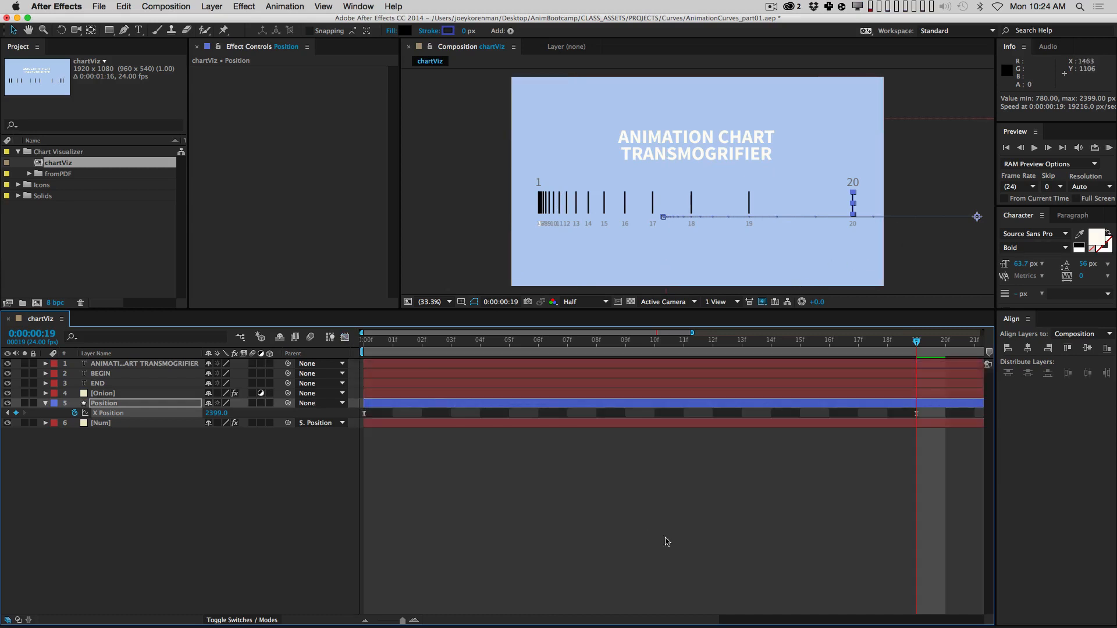
Step: Zoom out the timeline and move the last X Position keyframe later to 1:04
{"action": "left_click", "coordinate": [667, 541]}
{"action": "key", "text": "minus"}
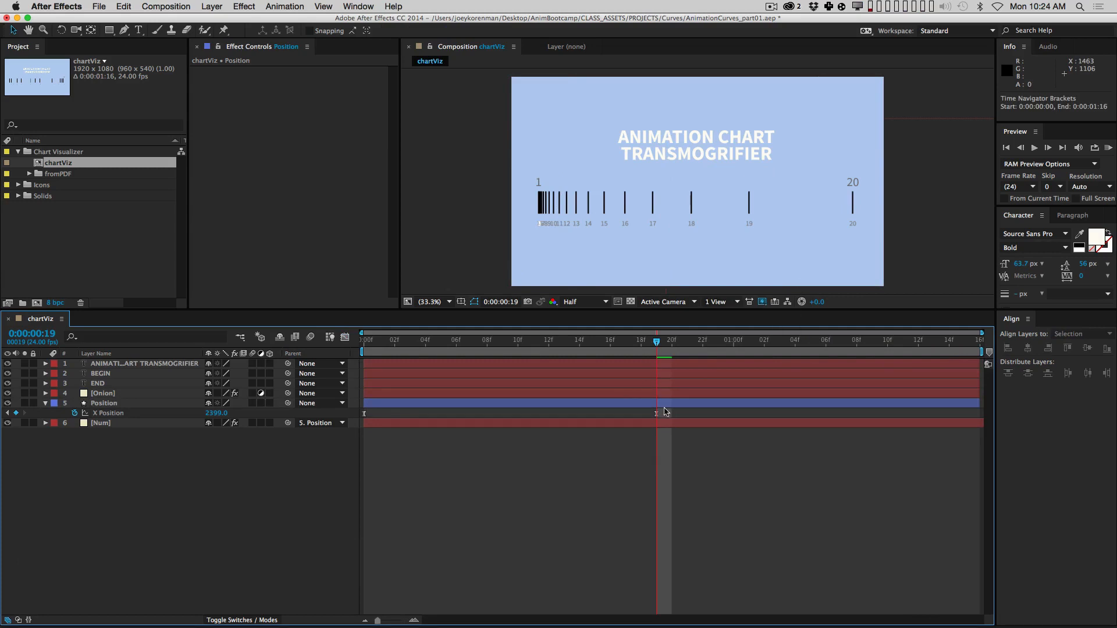
{"action": "mouse_move", "coordinate": [656, 416]}
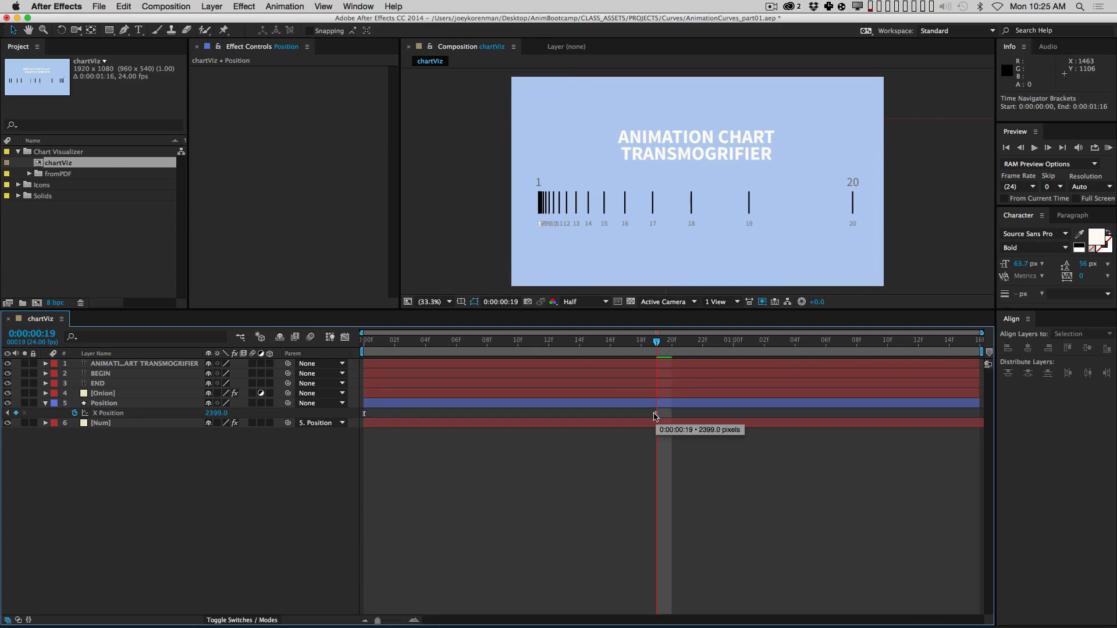
{"action": "left_click_drag", "start_coordinate": [655, 416], "coordinate": [794, 415]}
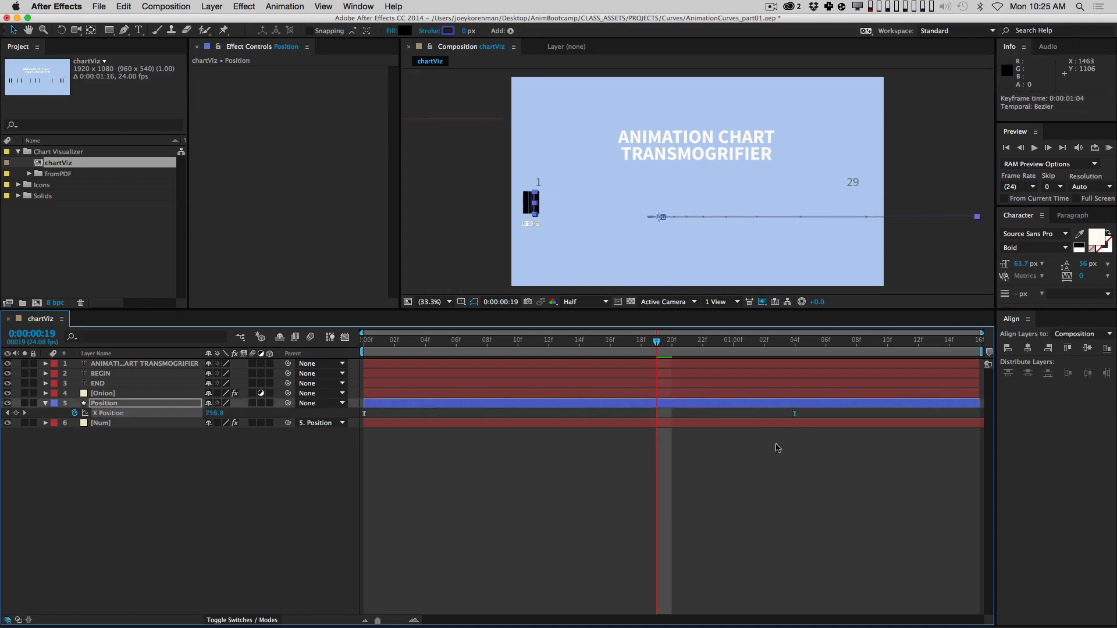
{"action": "left_click", "coordinate": [793, 344]}
Step: Show the X Position value graph in the Graph Editor
{"action": "left_click", "coordinate": [724, 509]}
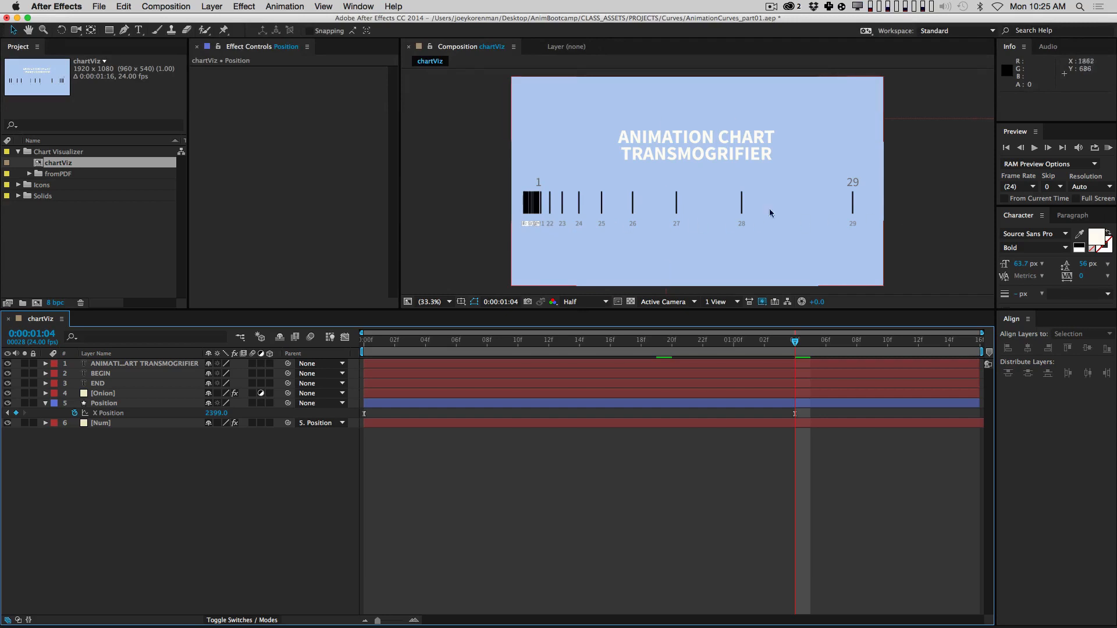
{"action": "left_click", "coordinate": [185, 414]}
{"action": "left_click", "coordinate": [344, 337]}
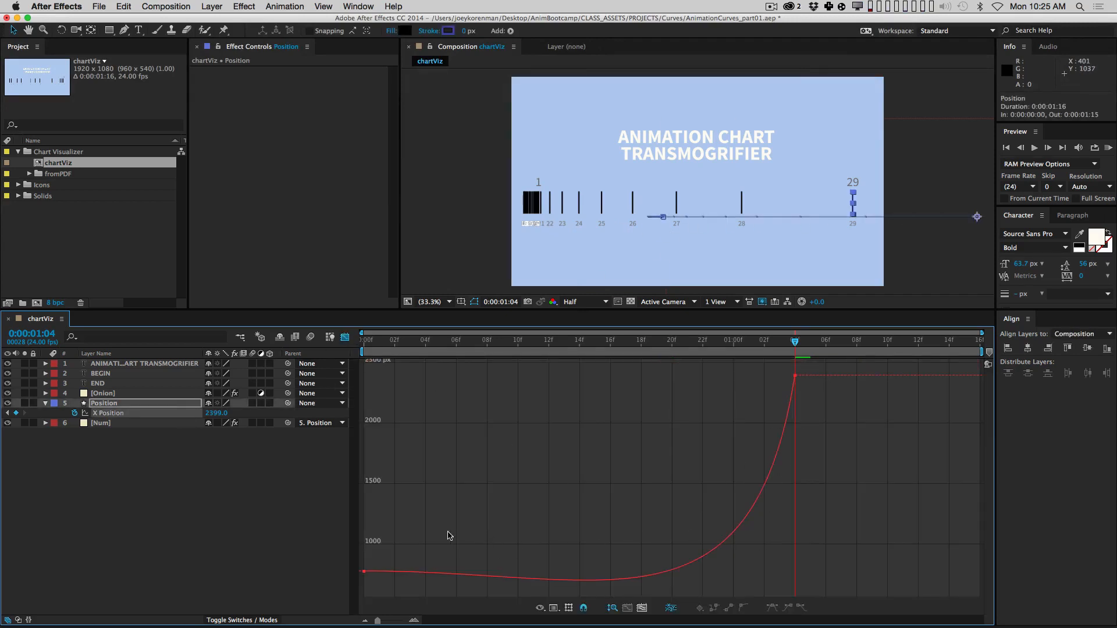
Step: Drag Bezier handles to ease out of the first X Position keyframe and into the 1:04 keyframe
{"action": "left_click_drag", "start_coordinate": [448, 535], "coordinate": [357, 588]}
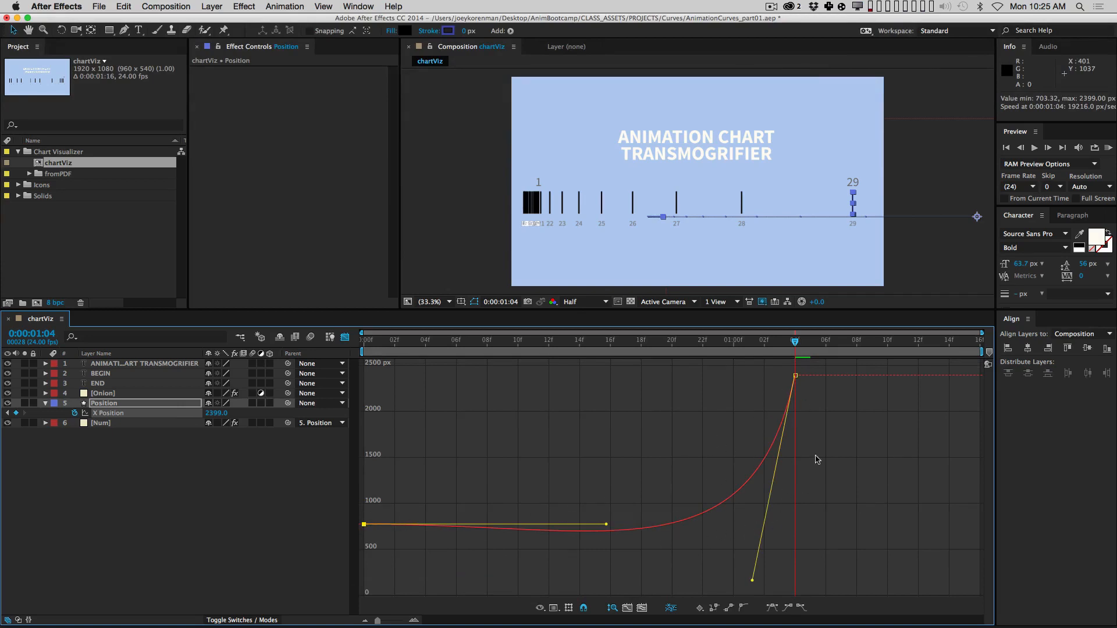
{"action": "left_click_drag", "start_coordinate": [753, 580], "coordinate": [717, 523]}
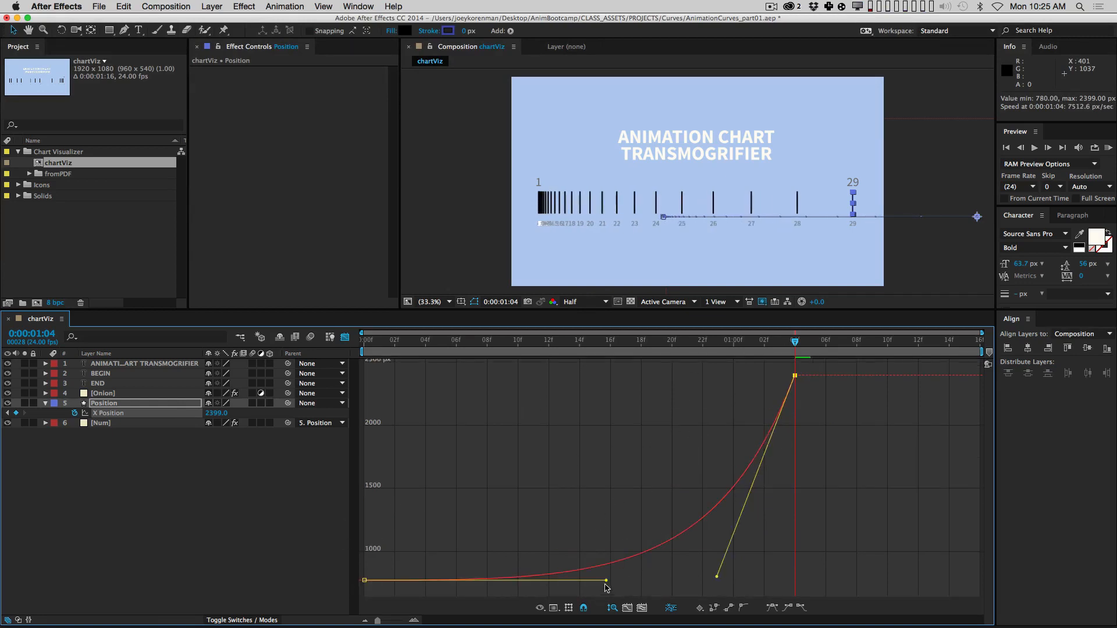
{"action": "left_click_drag", "start_coordinate": [605, 585], "coordinate": [467, 413]}
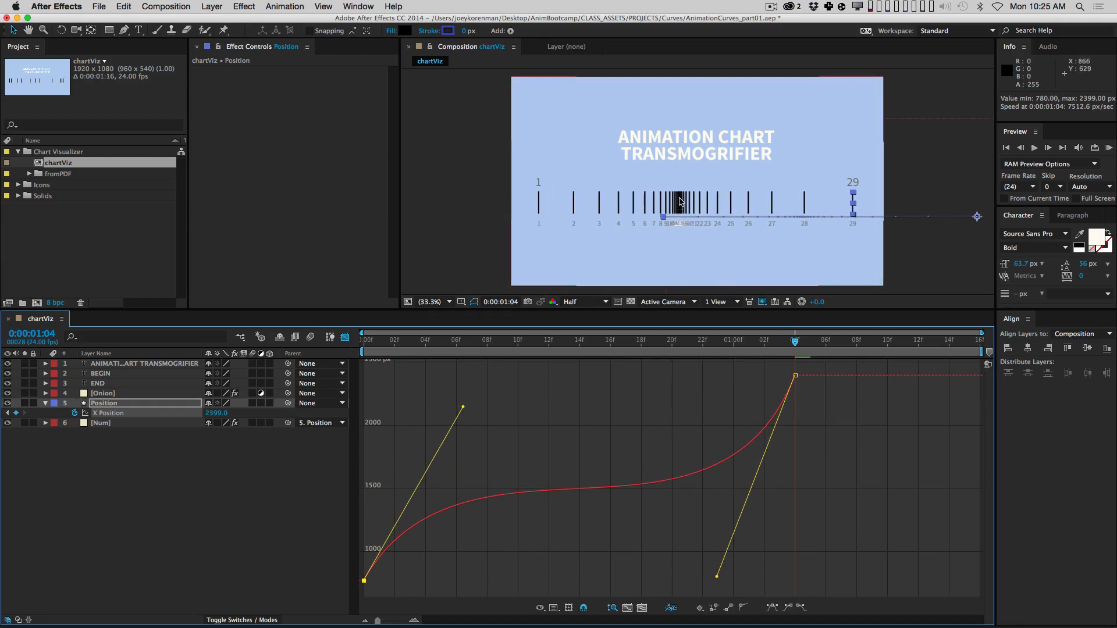
{"action": "left_click", "coordinate": [602, 343]}
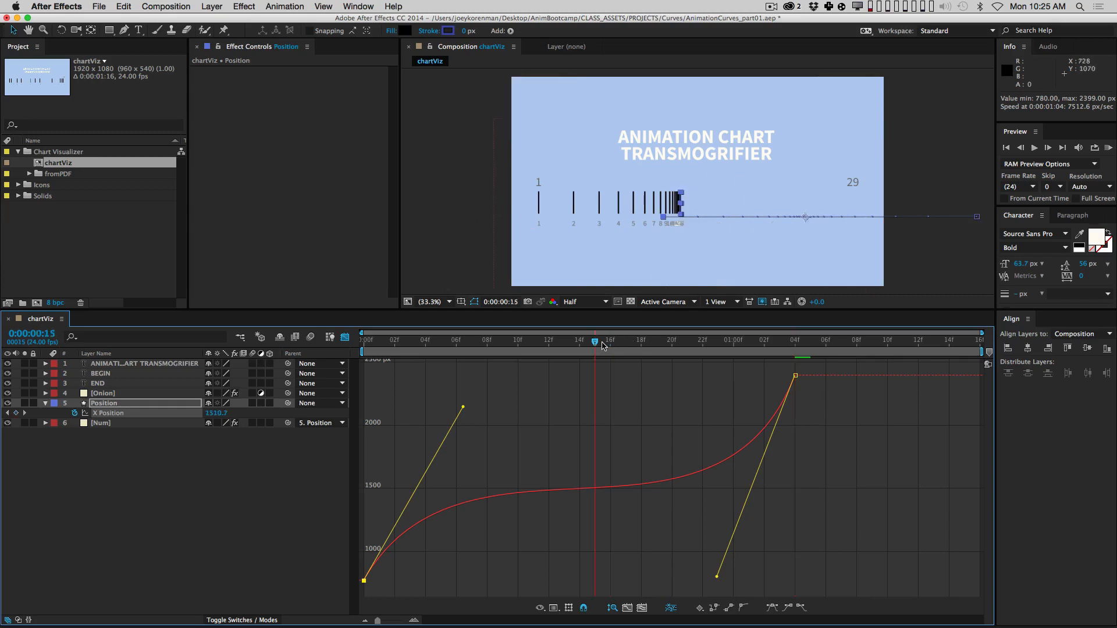
{"action": "left_click_drag", "start_coordinate": [603, 344], "coordinate": [799, 346]}
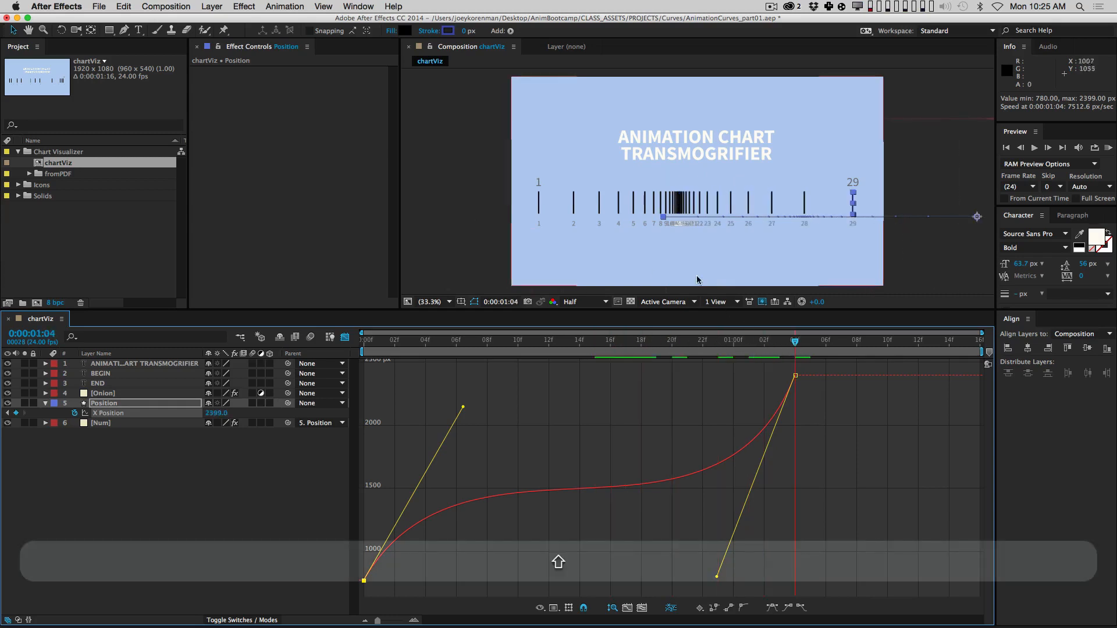
Step: Soften the curve's start, readjust the ease into the last keyframe, and collapse the Chart Visualizer folder
{"action": "mouse_move", "coordinate": [587, 492]}
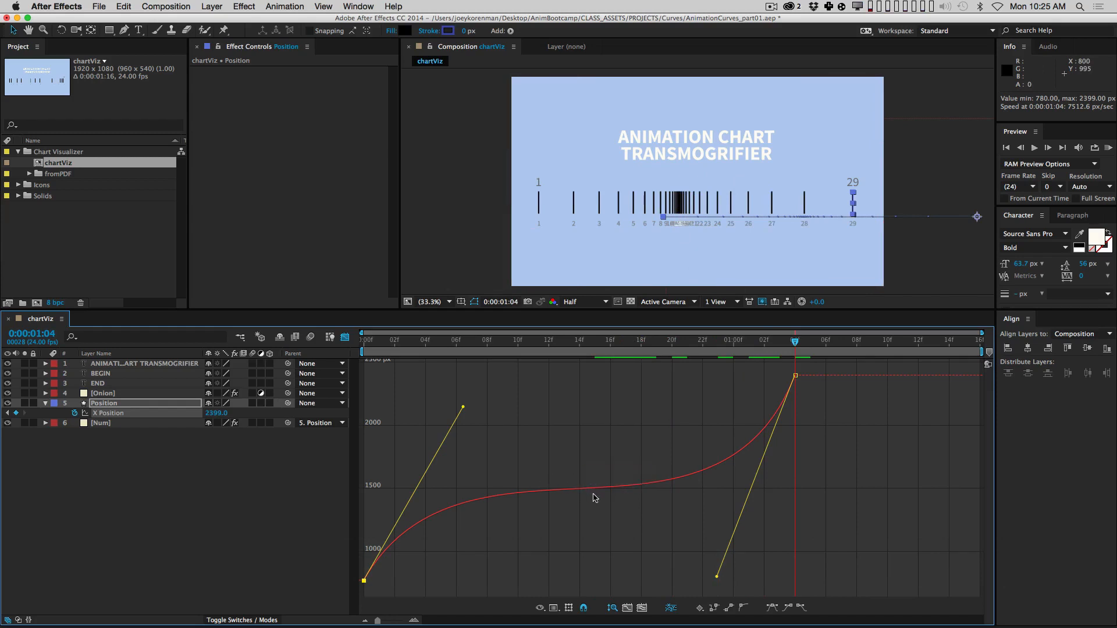
{"action": "left_click_drag", "start_coordinate": [463, 409], "coordinate": [444, 469]}
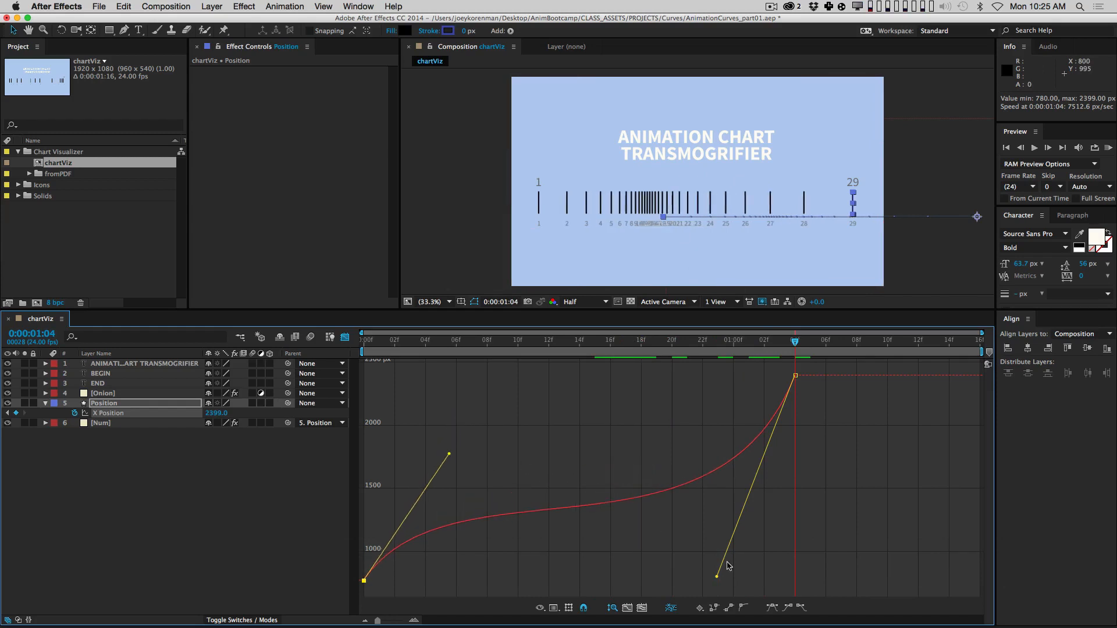
{"action": "left_click", "coordinate": [719, 572]}
{"action": "left_click_drag", "start_coordinate": [773, 382], "coordinate": [817, 361]}
{"action": "left_click_drag", "start_coordinate": [722, 577], "coordinate": [703, 538]}
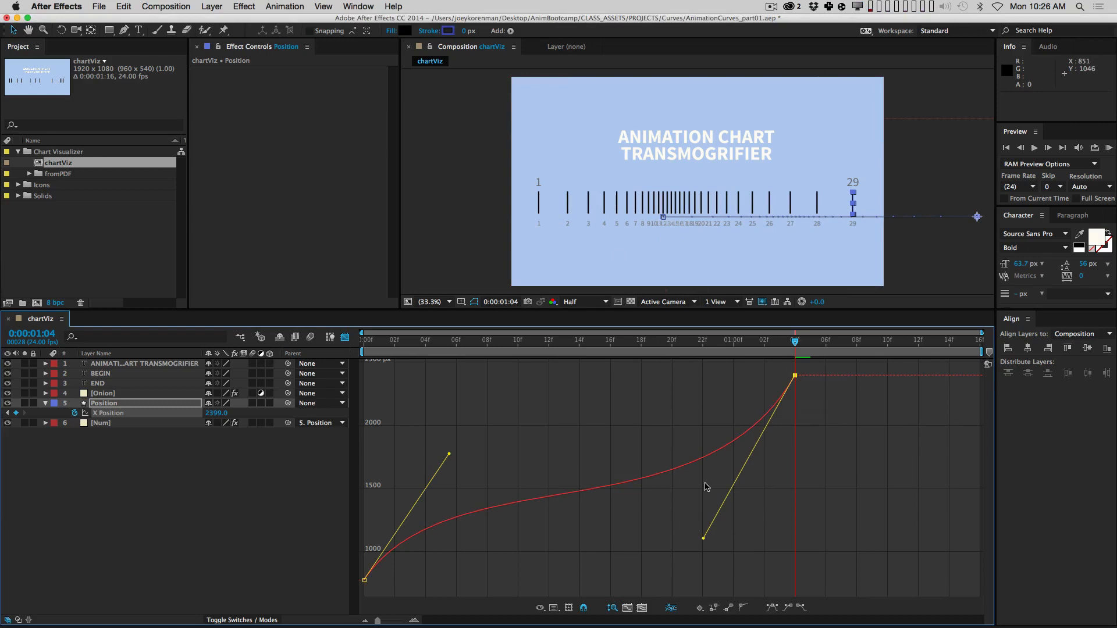
{"action": "left_click", "coordinate": [23, 150]}
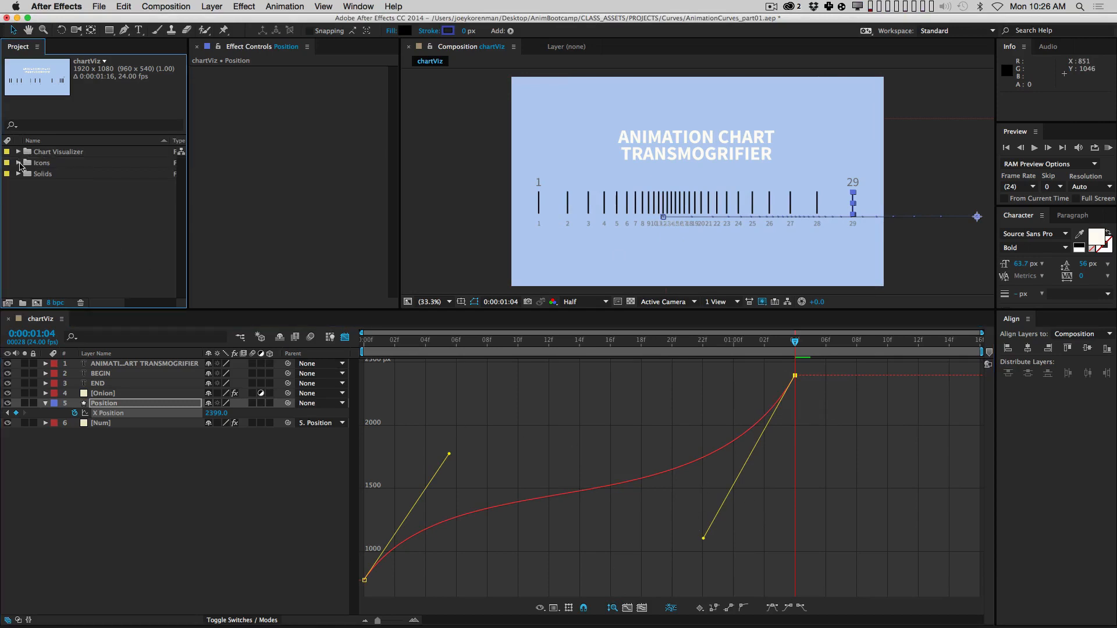
Step: Open the Tourism-Bad composition from the Icons folder and make its viewer taller
{"action": "left_click", "coordinate": [18, 163]}
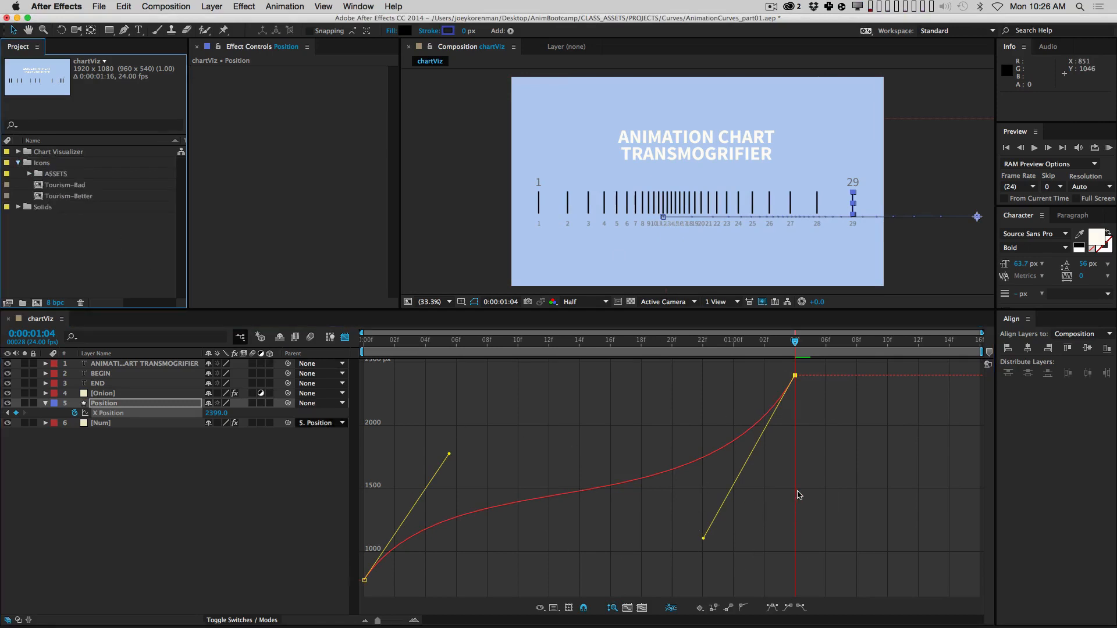
{"action": "double_click", "coordinate": [65, 185]}
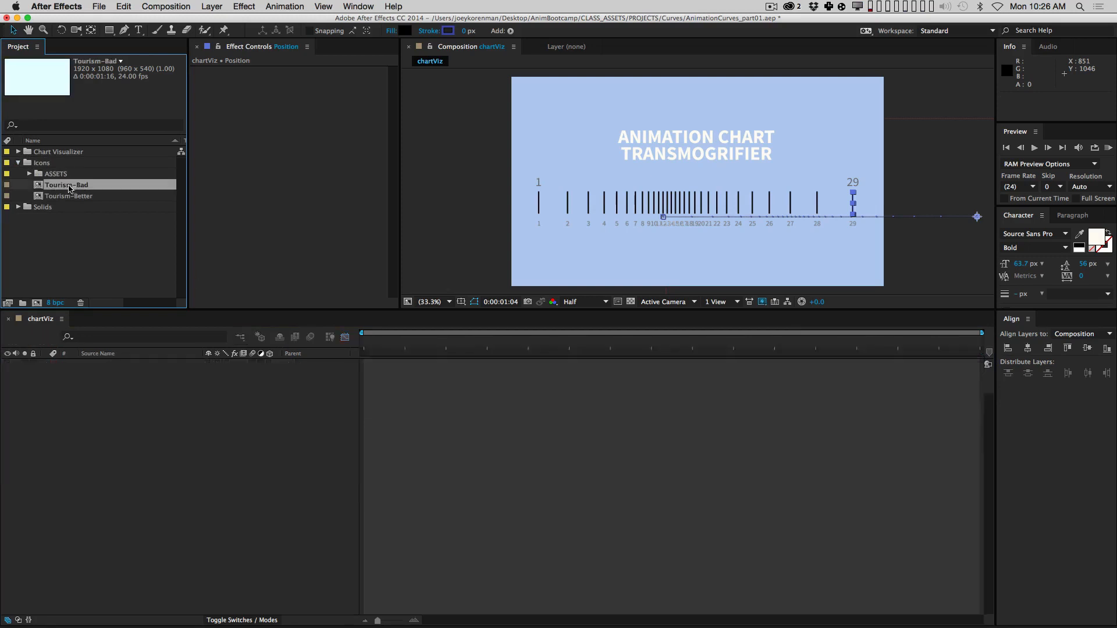
{"action": "left_click", "coordinate": [508, 309]}
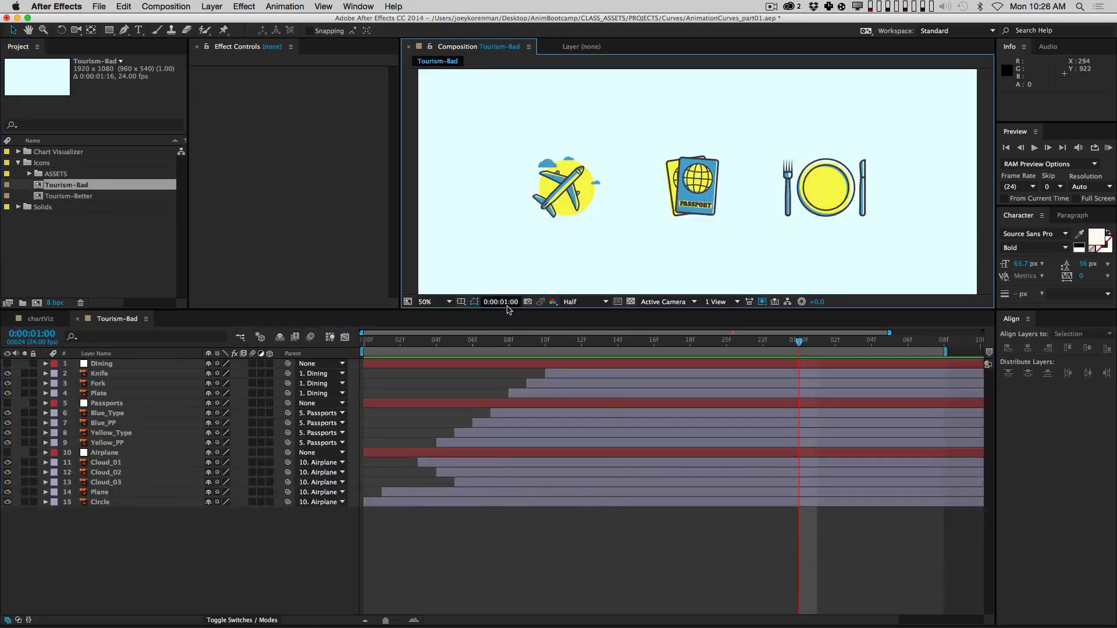
{"action": "left_click_drag", "start_coordinate": [505, 309], "coordinate": [504, 407]}
Step: Preview the plane, passport and dining icons animating in, then scrub to frame 19
{"action": "key", "text": "Home"}
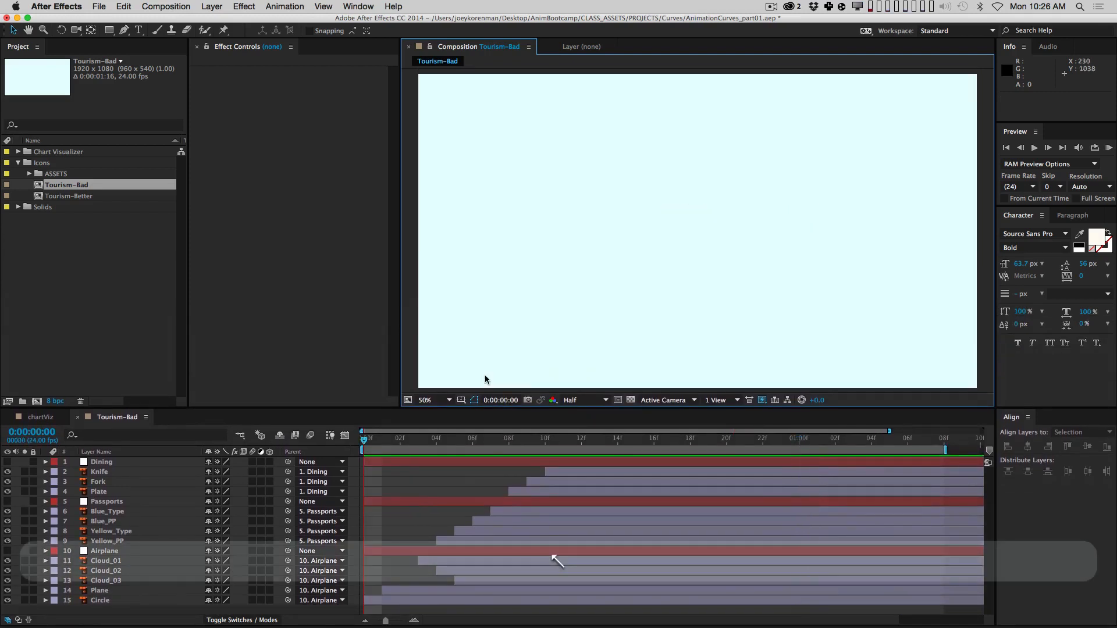
{"action": "key", "text": "space"}
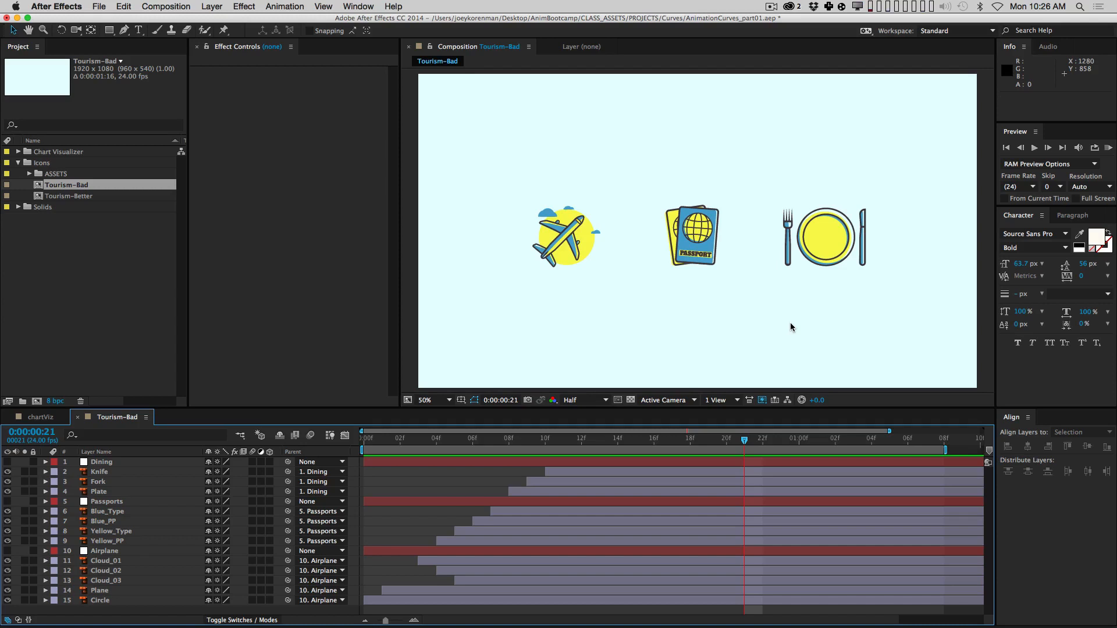
{"action": "key", "text": "KP_0"}
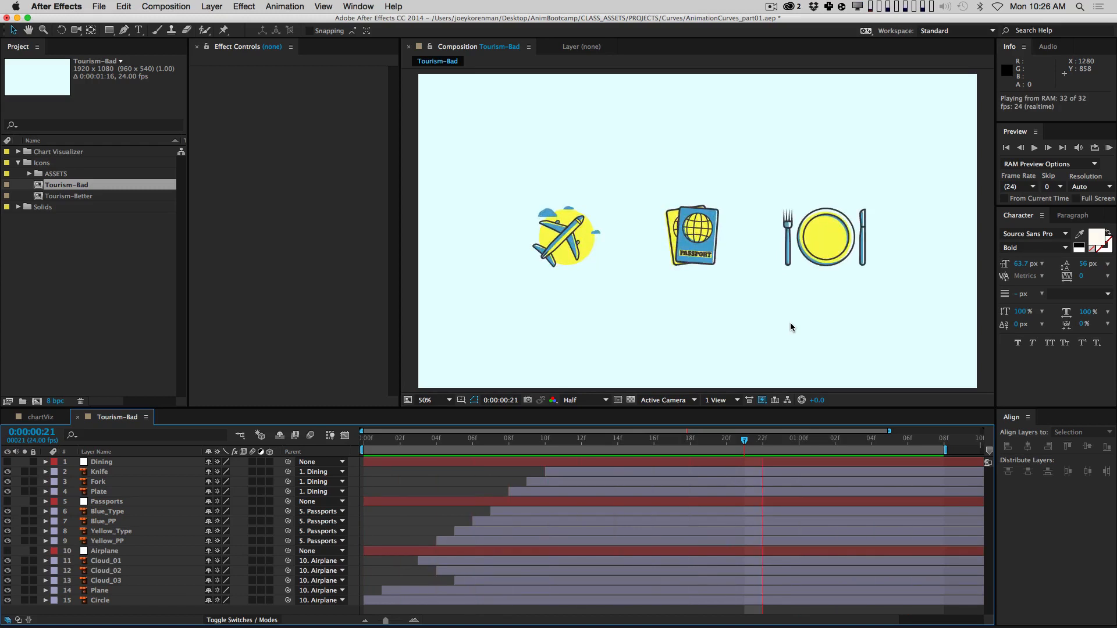
{"action": "key", "text": "space"}
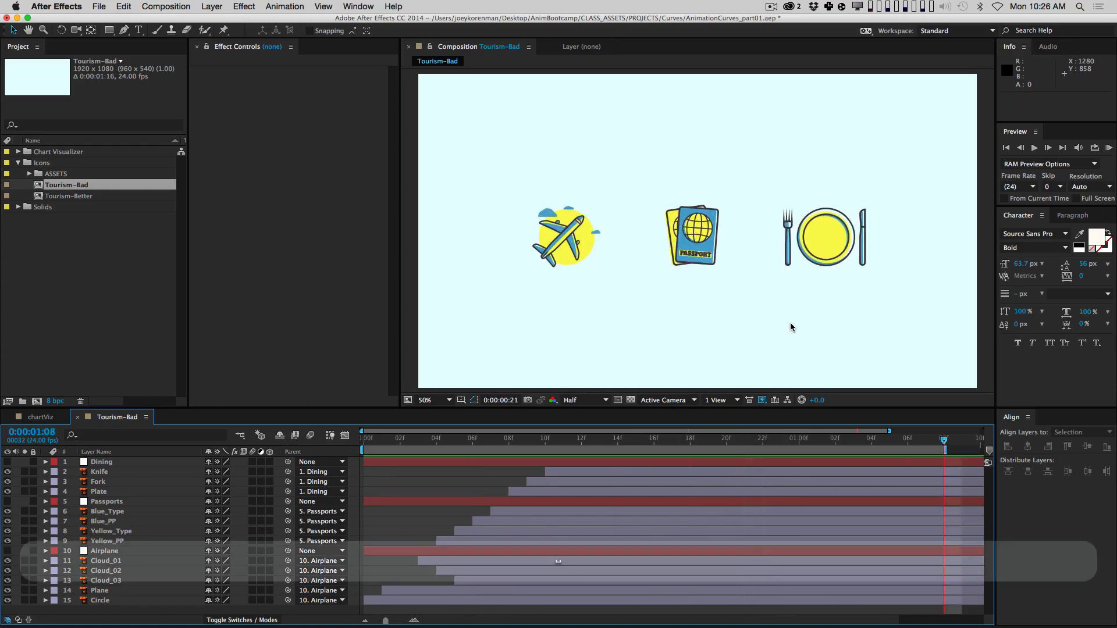
{"action": "left_click_drag", "start_coordinate": [550, 437], "coordinate": [708, 447]}
{"action": "left_click", "coordinate": [160, 472]}
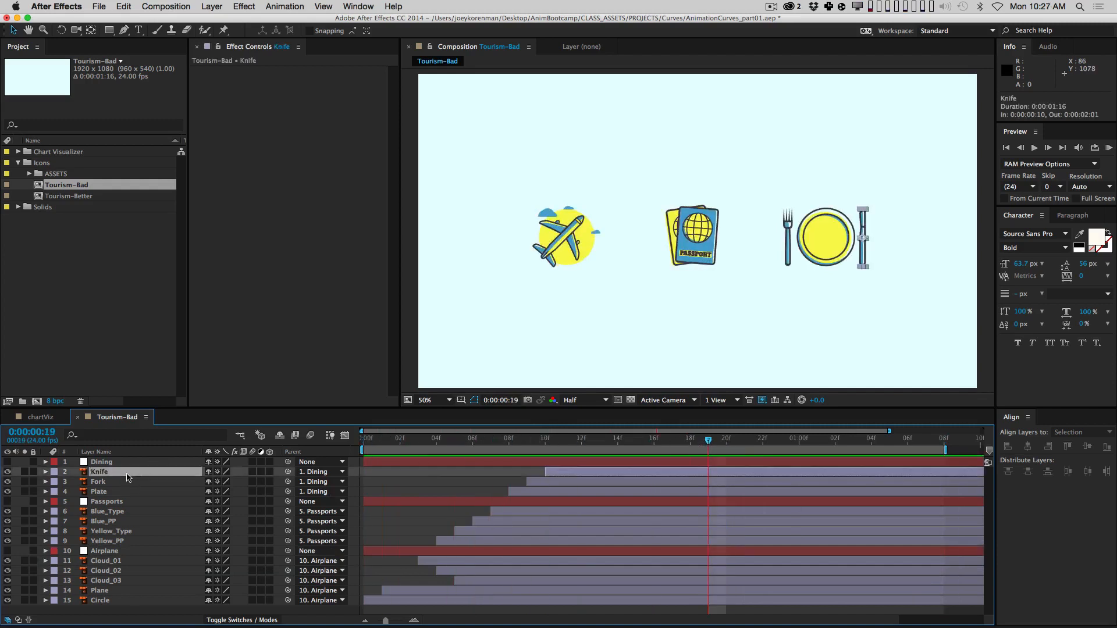
{"action": "key", "text": "s"}
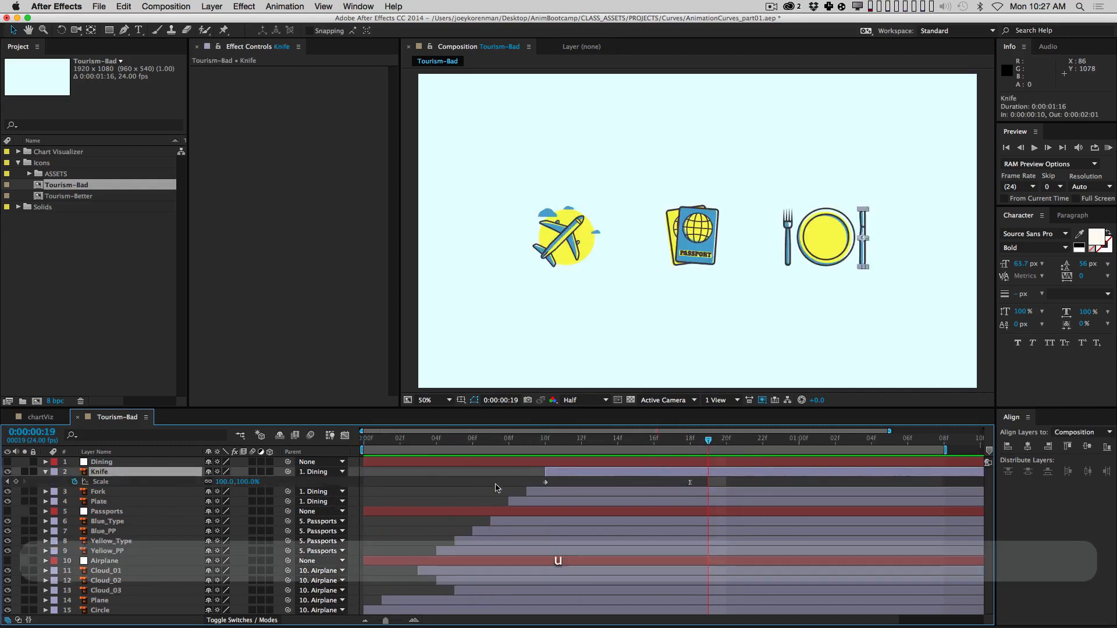
{"action": "left_click", "coordinate": [127, 483]}
{"action": "left_click", "coordinate": [345, 435]}
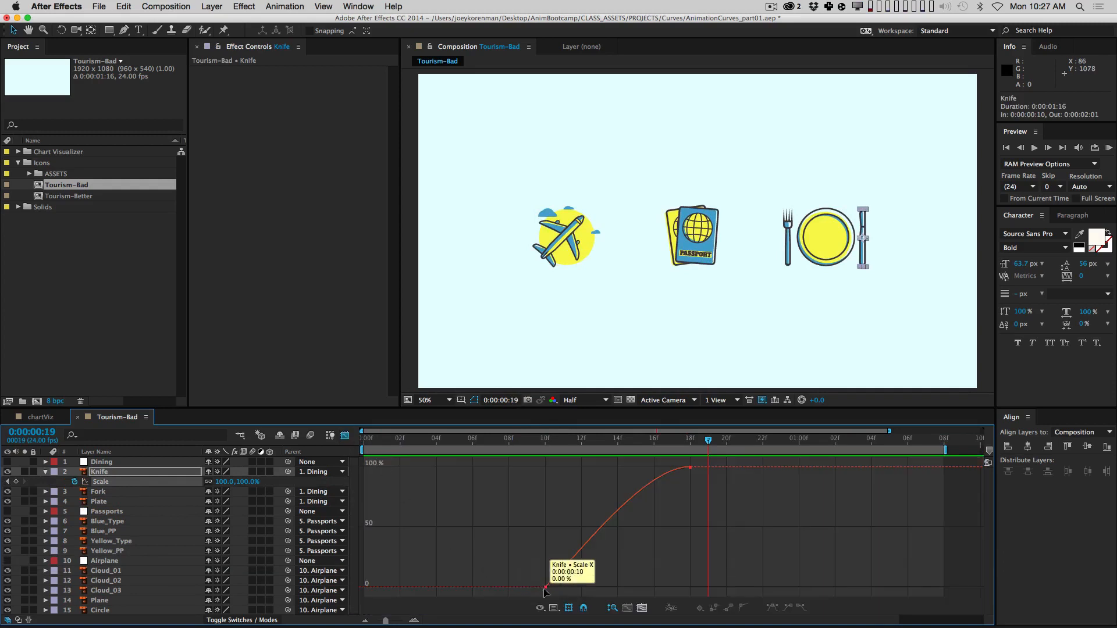
{"action": "left_click_drag", "start_coordinate": [705, 496], "coordinate": [679, 459]}
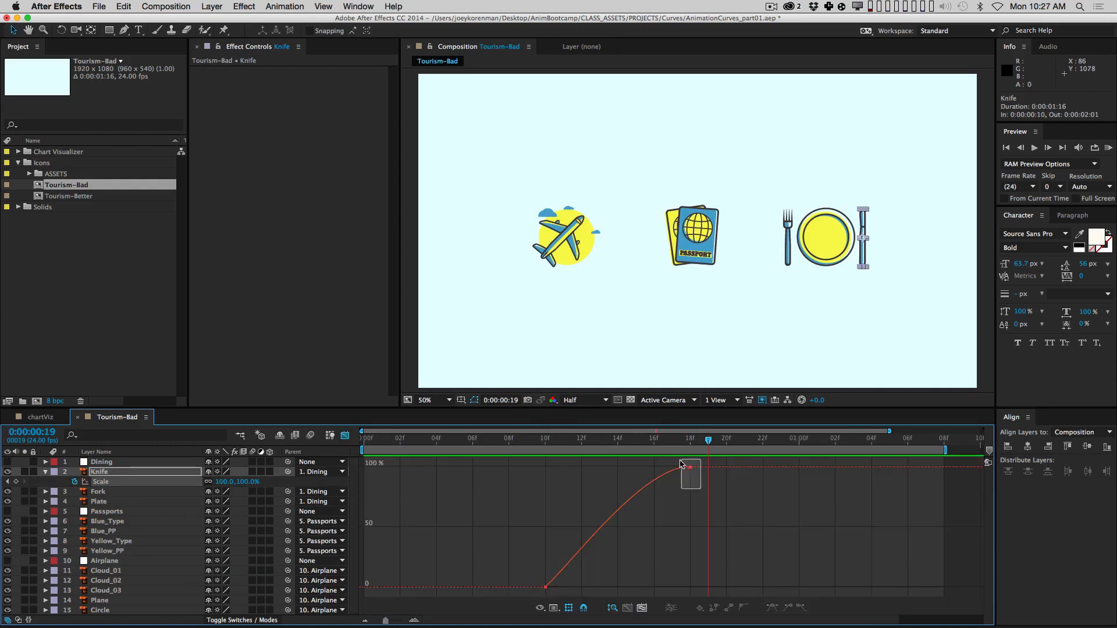
{"action": "left_click", "coordinate": [344, 436]}
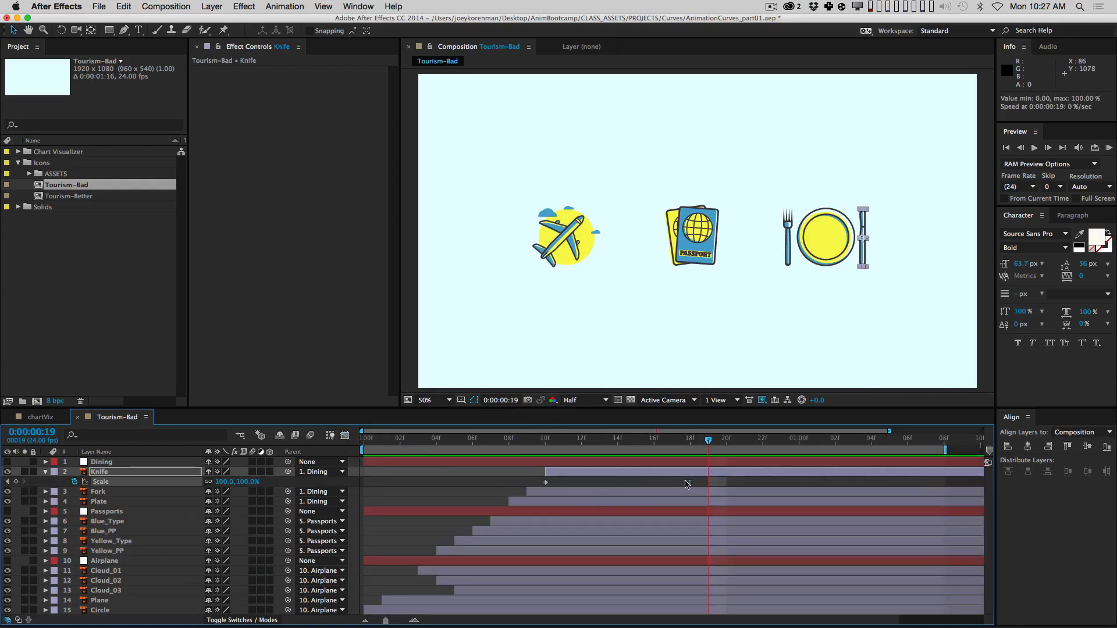
{"action": "left_click", "coordinate": [671, 484]}
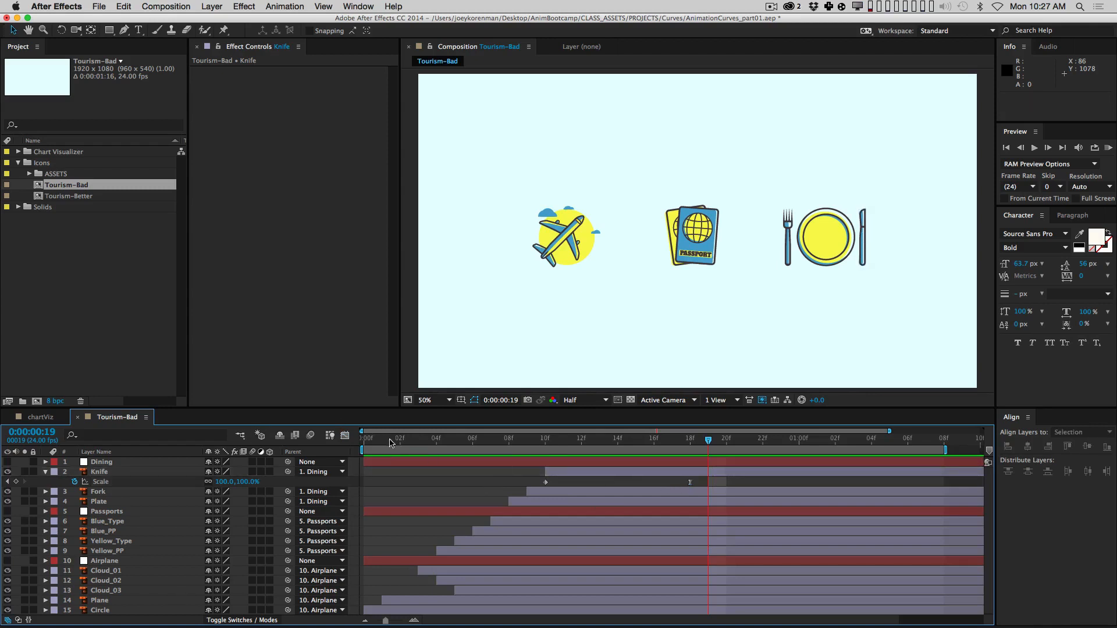
{"action": "key", "text": "Home"}
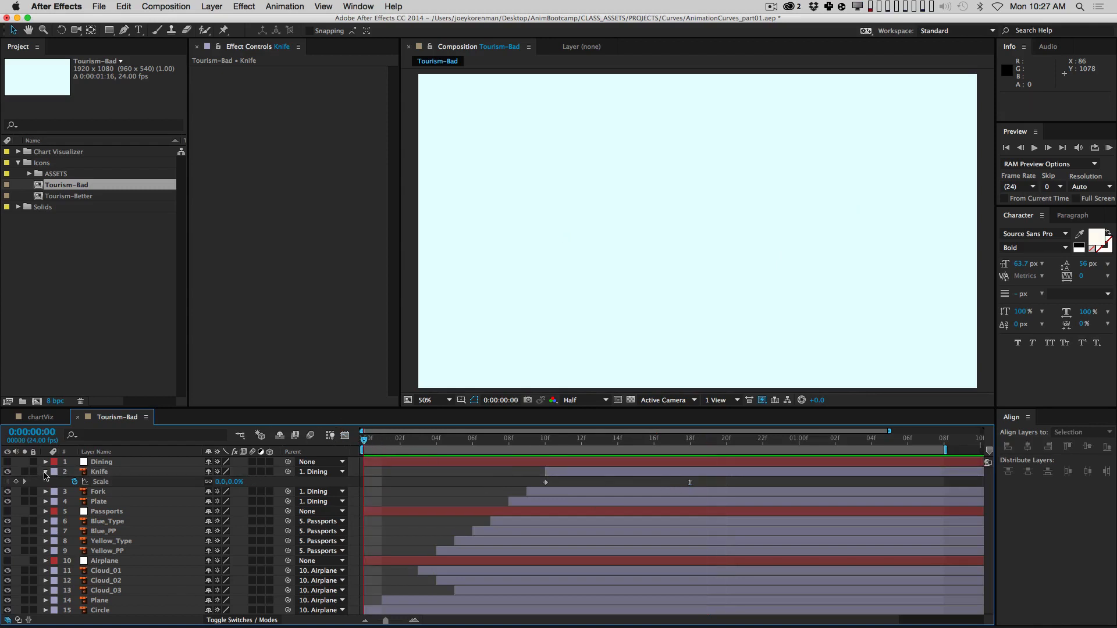
{"action": "left_click", "coordinate": [46, 472]}
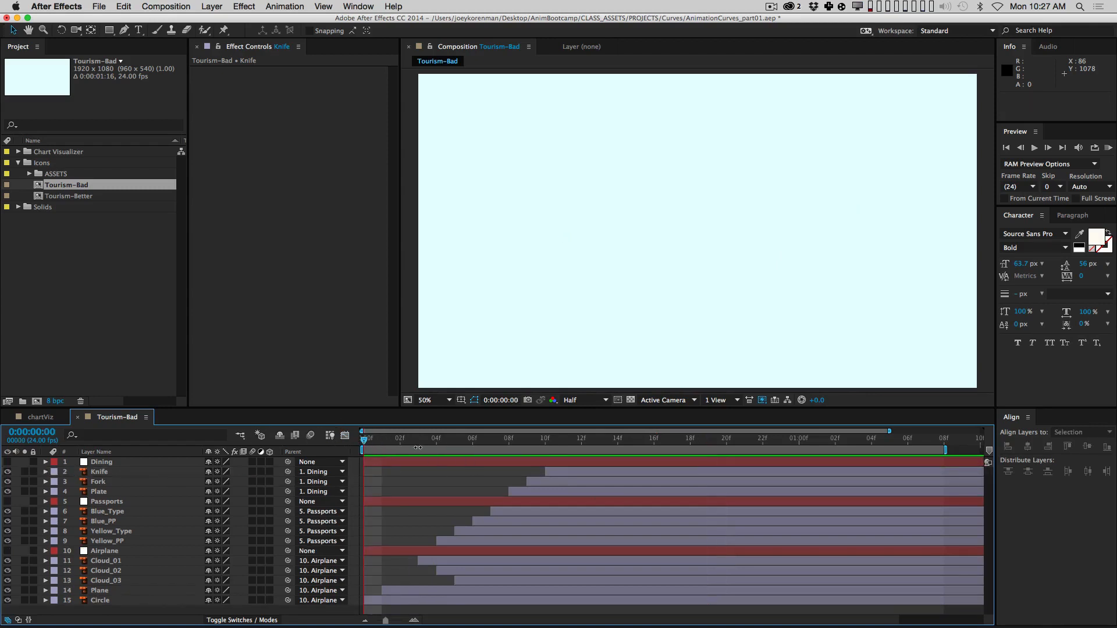
{"action": "left_click_drag", "start_coordinate": [396, 441], "coordinate": [728, 437]}
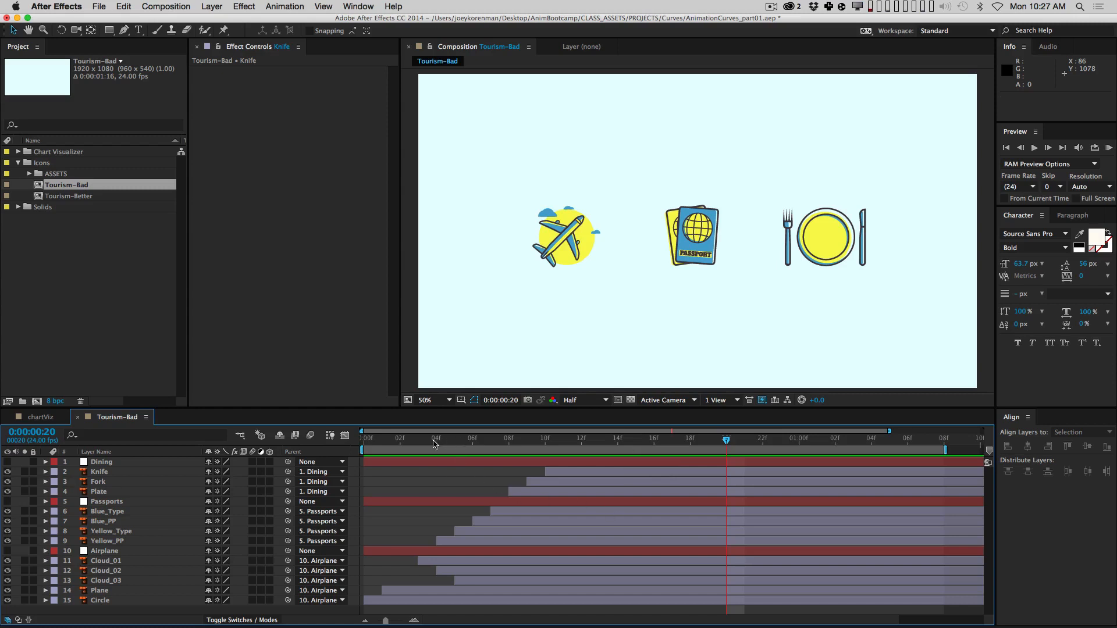
{"action": "key", "text": "KP_0"}
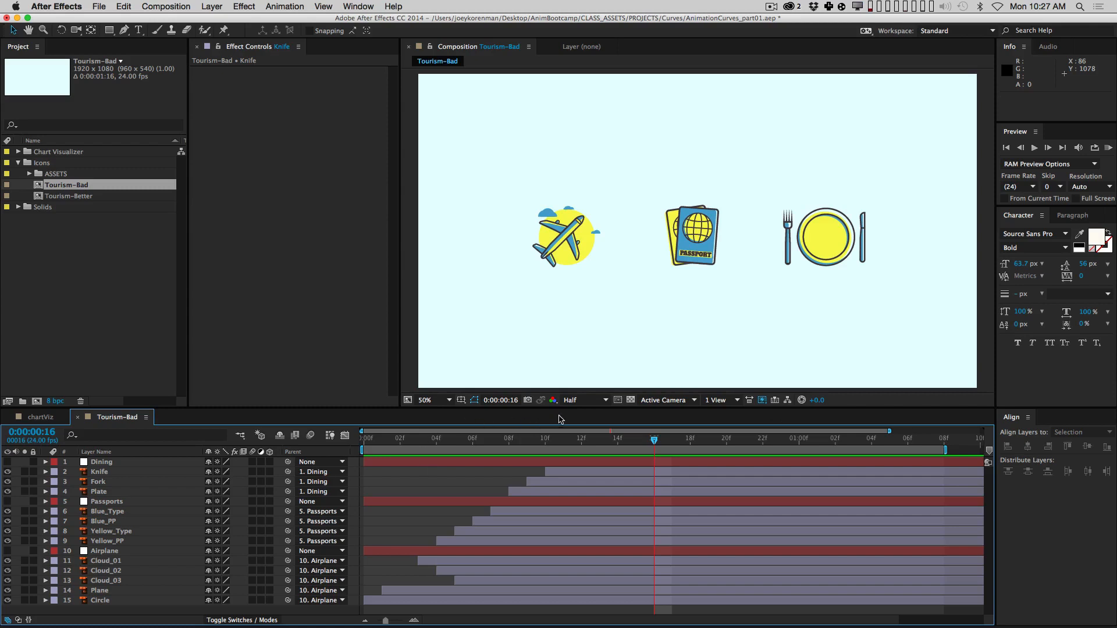
Step: Open Tourism-Better and start the Knife, Fork and Plate layers 4 frames earlier
{"action": "double_click", "coordinate": [87, 196]}
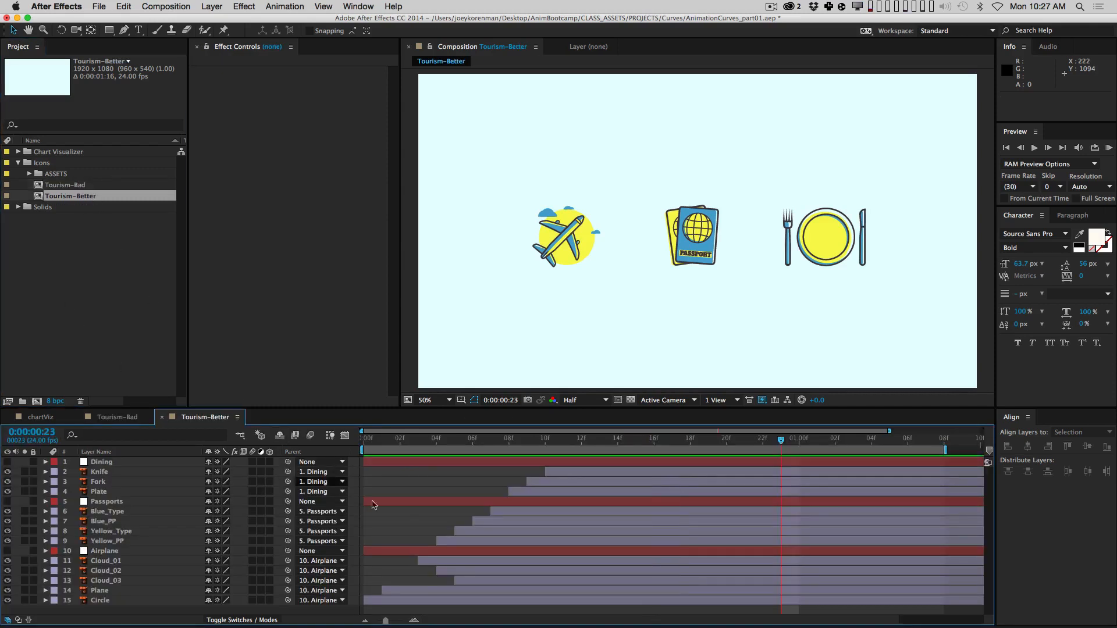
{"action": "left_click", "coordinate": [577, 477]}
{"action": "left_click", "coordinate": [546, 496], "text": "shift"}
{"action": "left_click_drag", "start_coordinate": [546, 496], "coordinate": [473, 496]}
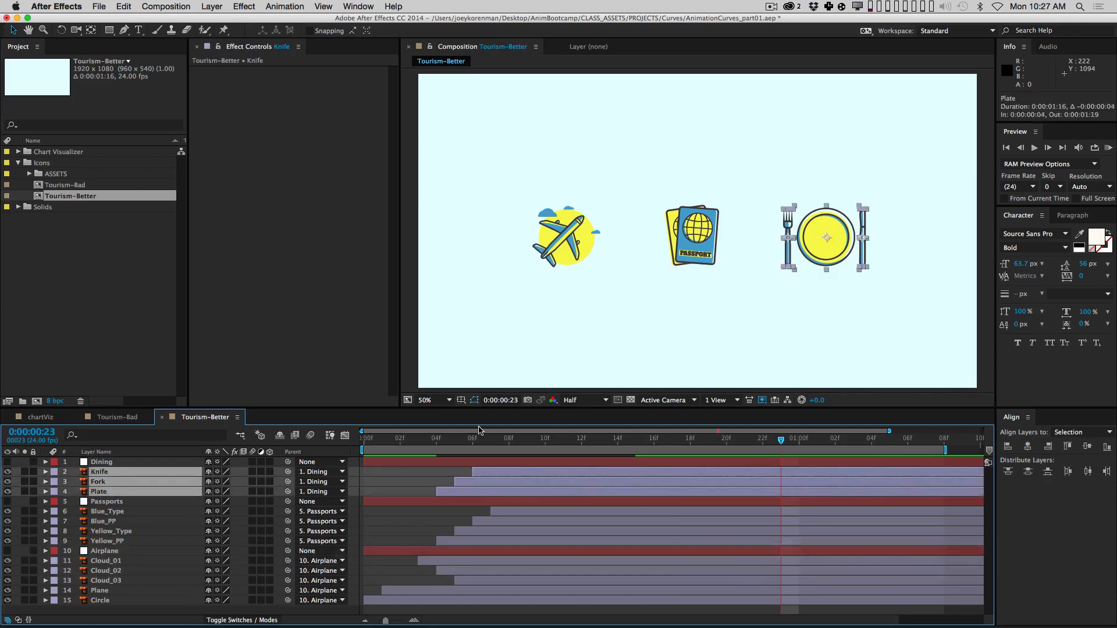
Step: Select the passport, cloud and airplane layers and inspect their animated Scale properties at frame 10
{"action": "left_click", "coordinate": [499, 511], "text": "super"}
{"action": "left_click", "coordinate": [496, 521], "text": "super"}
{"action": "left_click", "coordinate": [491, 531], "text": "super"}
{"action": "left_click", "coordinate": [490, 541], "text": "super"}
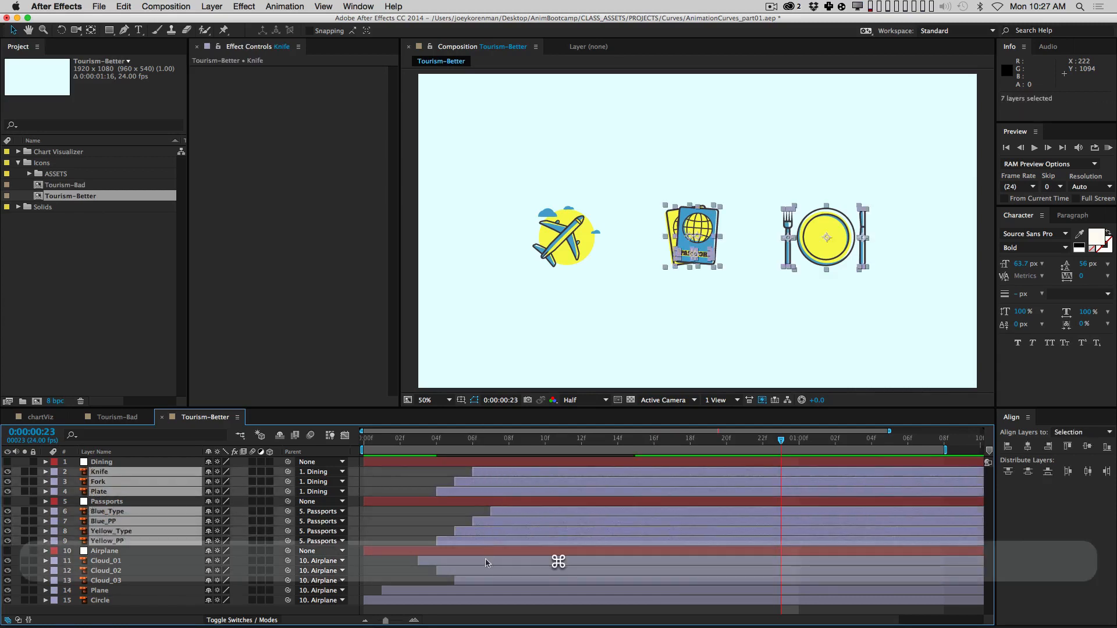
{"action": "left_click", "coordinate": [485, 561], "text": "super"}
{"action": "left_click", "coordinate": [481, 570], "text": "super"}
{"action": "left_click", "coordinate": [478, 581], "text": "super"}
{"action": "left_click", "coordinate": [476, 591], "text": "super"}
{"action": "left_click", "coordinate": [474, 600], "text": "super"}
{"action": "key", "text": "alt+super+Home"}
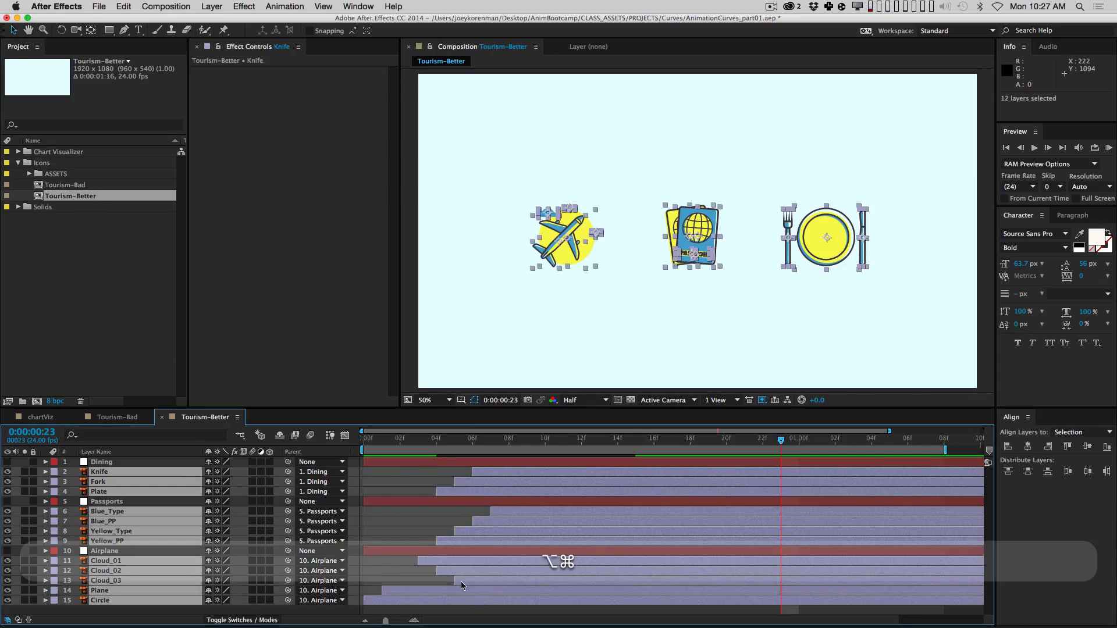
{"action": "key", "text": "shift+Page_Down"}
{"action": "key", "text": "u"}
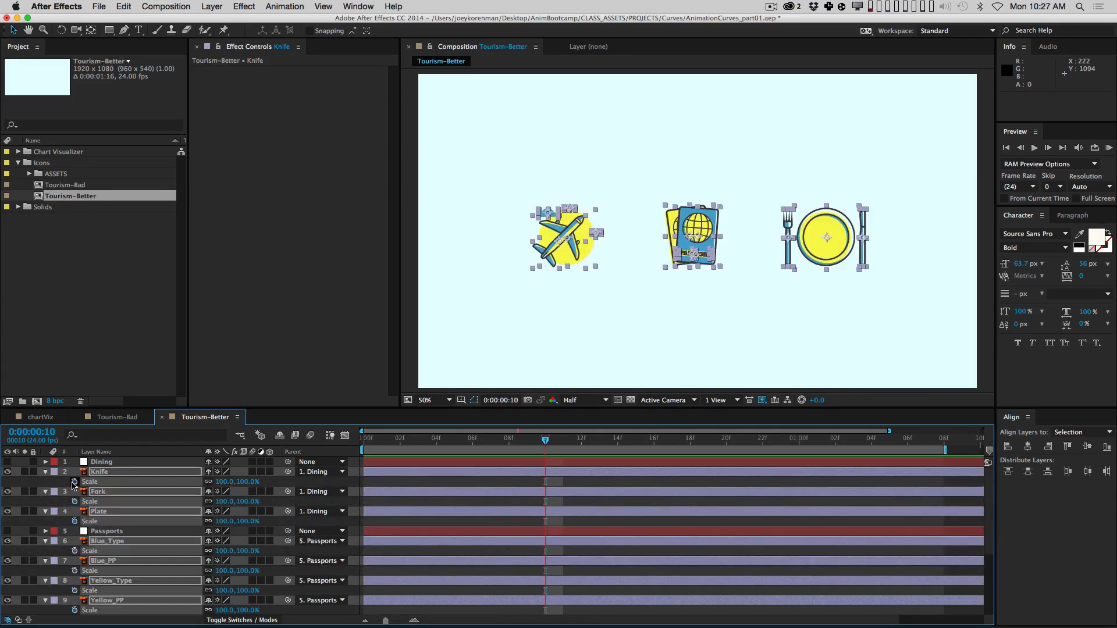
{"action": "key", "text": "shift+super+grave"}
{"action": "key", "text": "shift+super+a"}
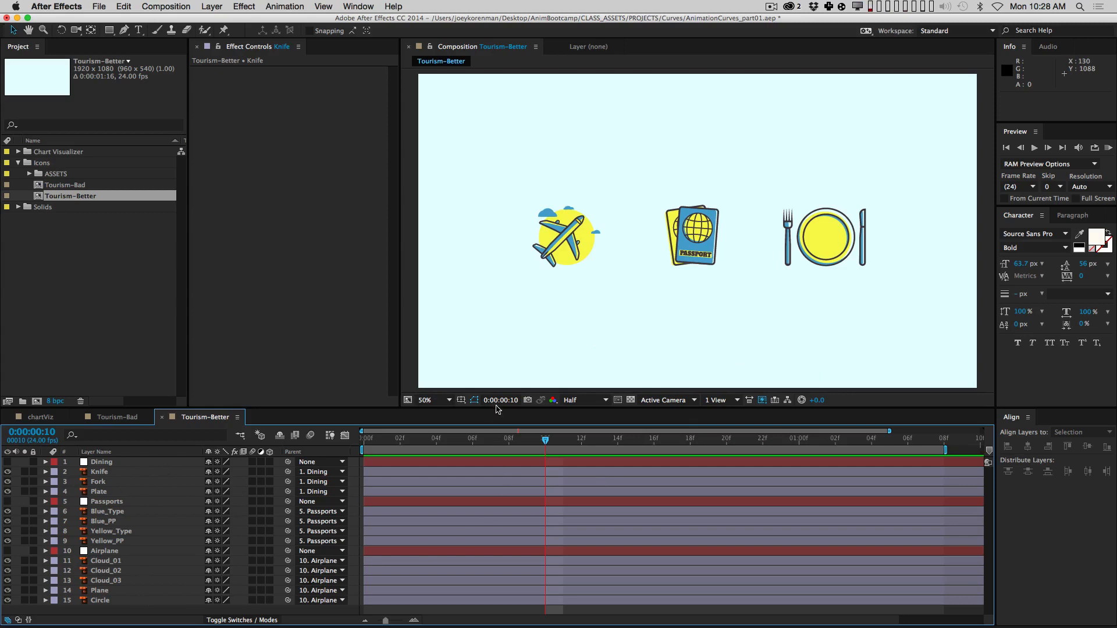
Step: Fit the composition viewer up to 100% and make the timeline panel taller
{"action": "left_click", "coordinate": [435, 401]}
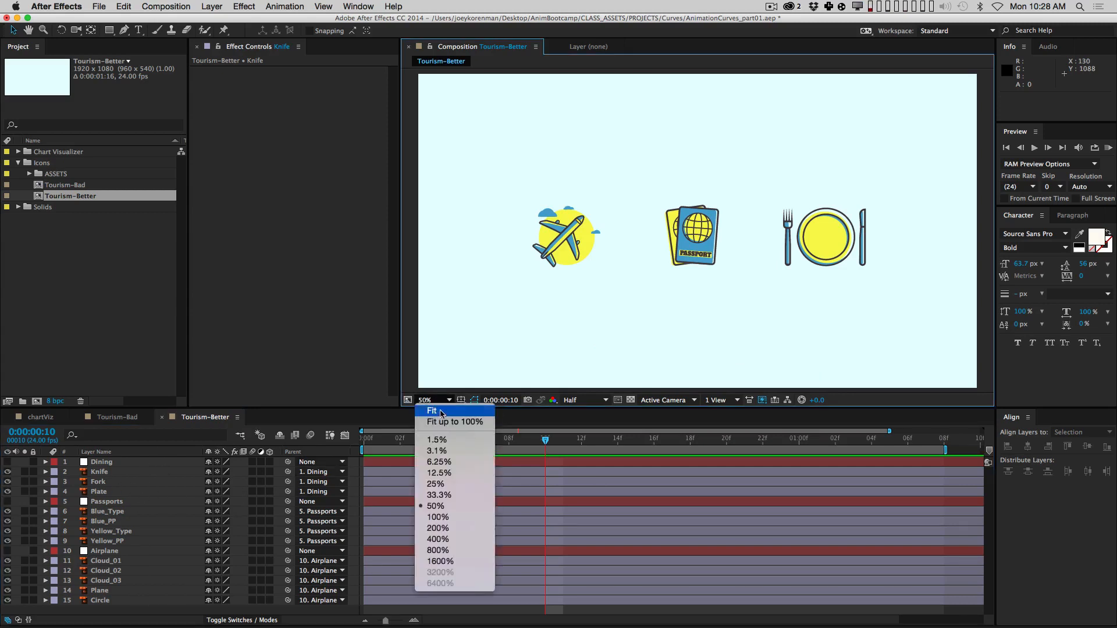
{"action": "left_click", "coordinate": [469, 420]}
{"action": "left_click_drag", "start_coordinate": [491, 409], "coordinate": [491, 358]}
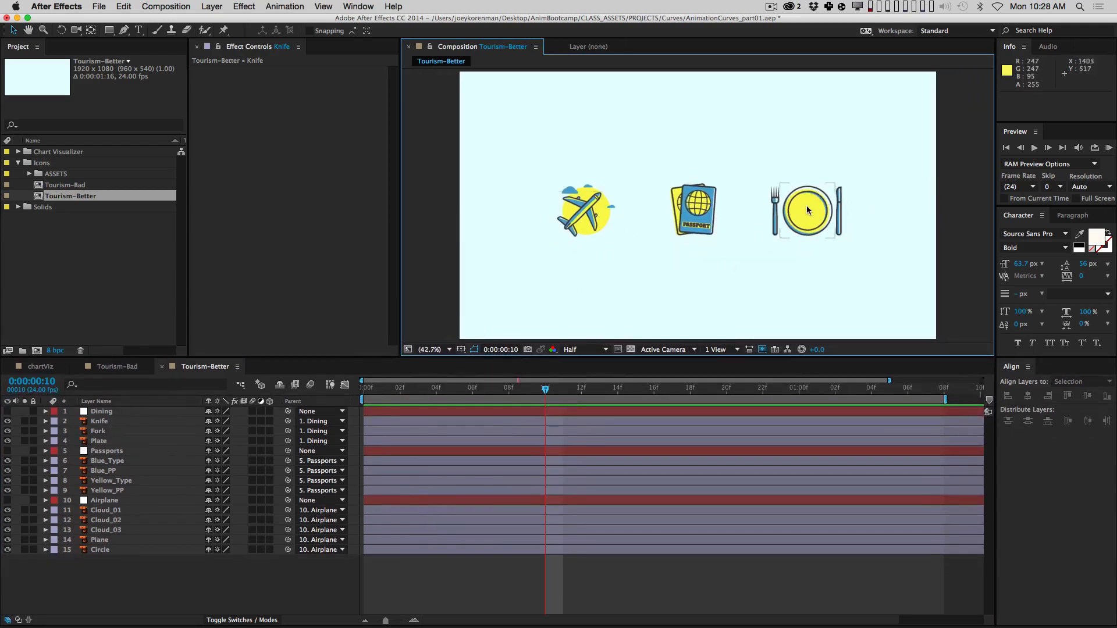
Step: Try scaling the Dining null to enlarge the dining group, then undo and hide it
{"action": "left_click", "coordinate": [111, 411]}
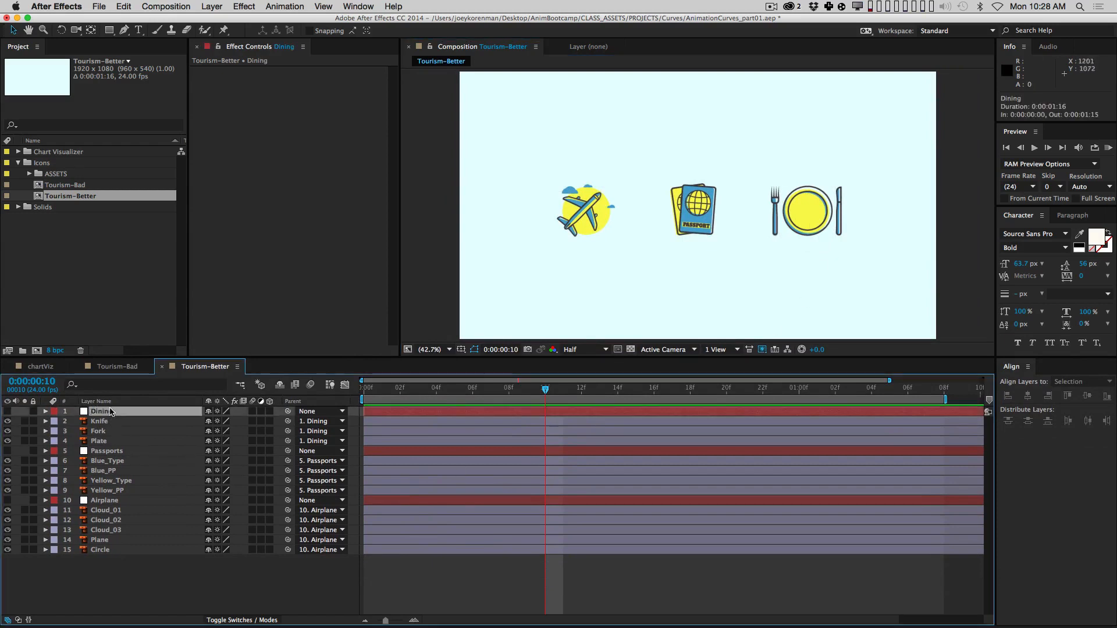
{"action": "left_click", "coordinate": [8, 411]}
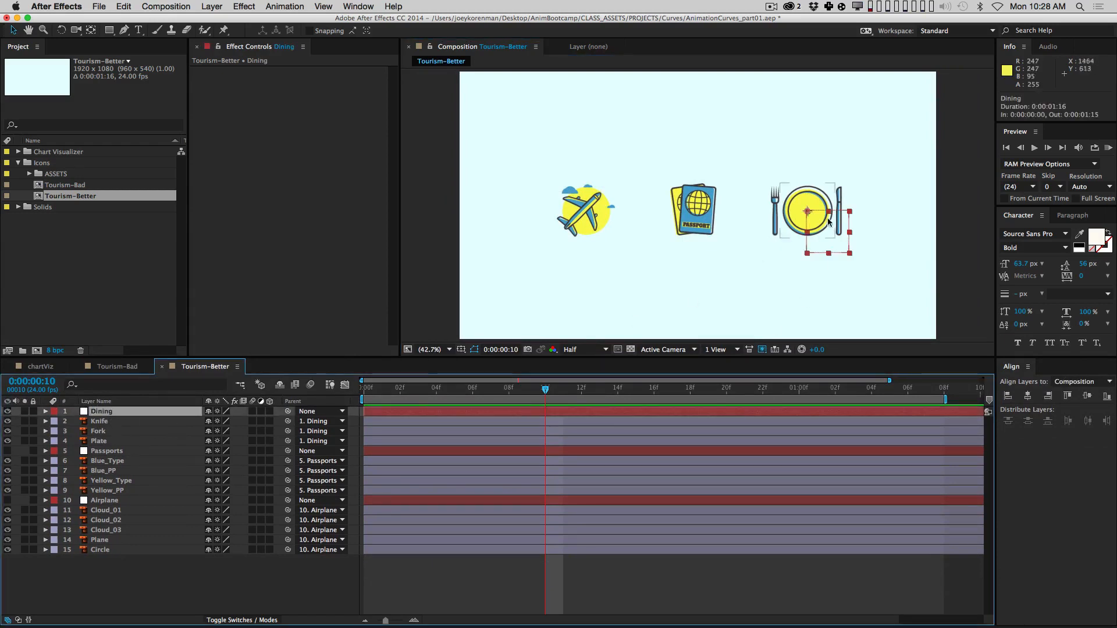
{"action": "key", "text": "s"}
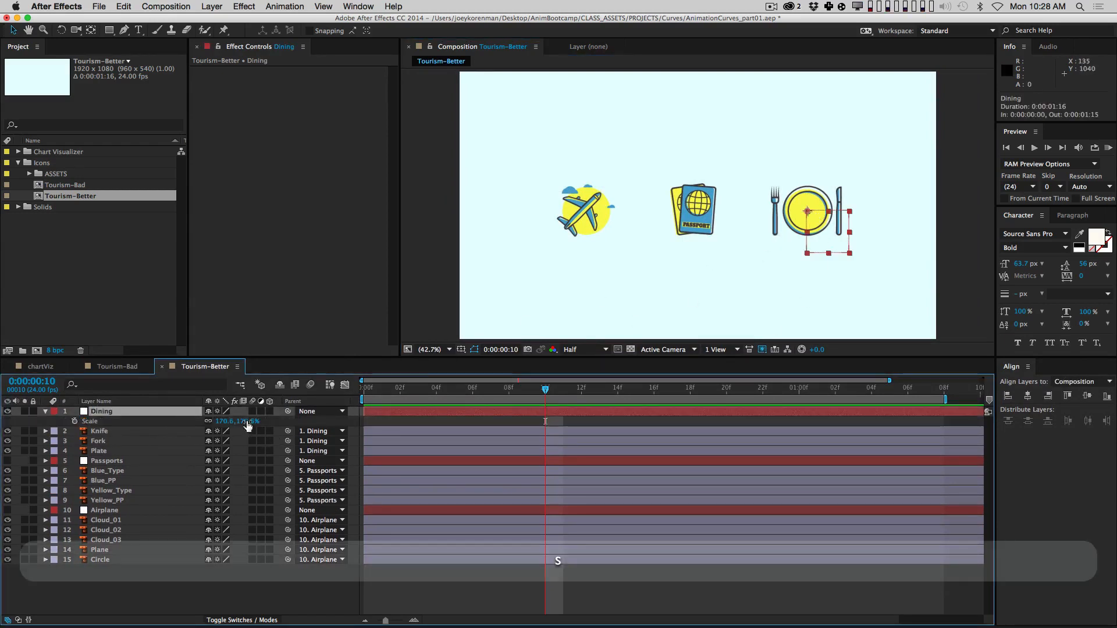
{"action": "left_click_drag", "start_coordinate": [247, 423], "coordinate": [302, 423]}
{"action": "key", "text": "super+z"}
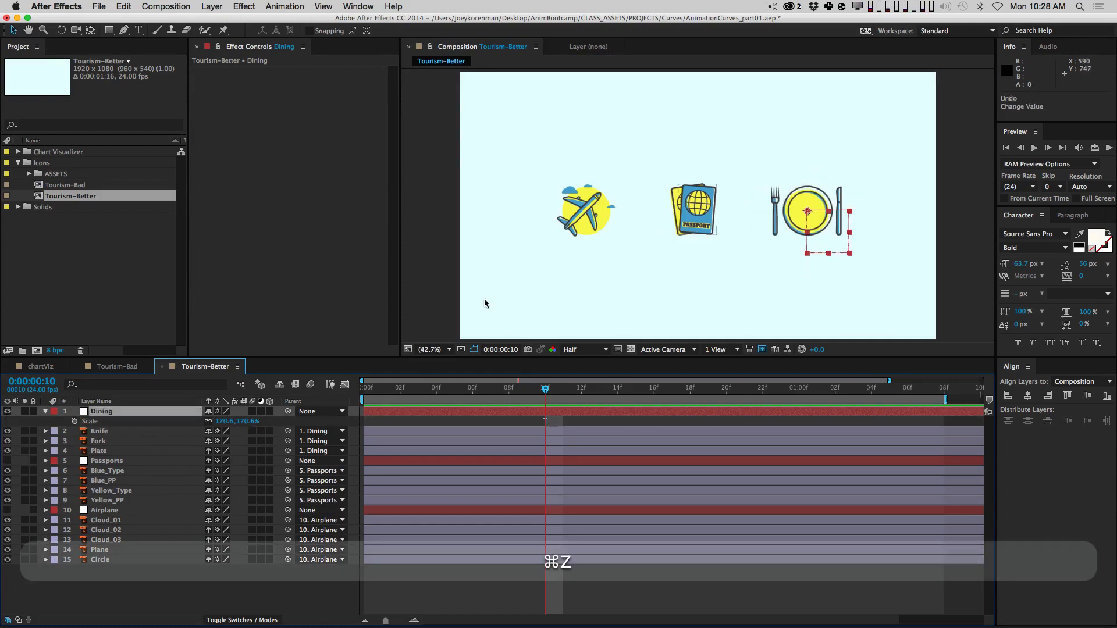
{"action": "left_click", "coordinate": [8, 411]}
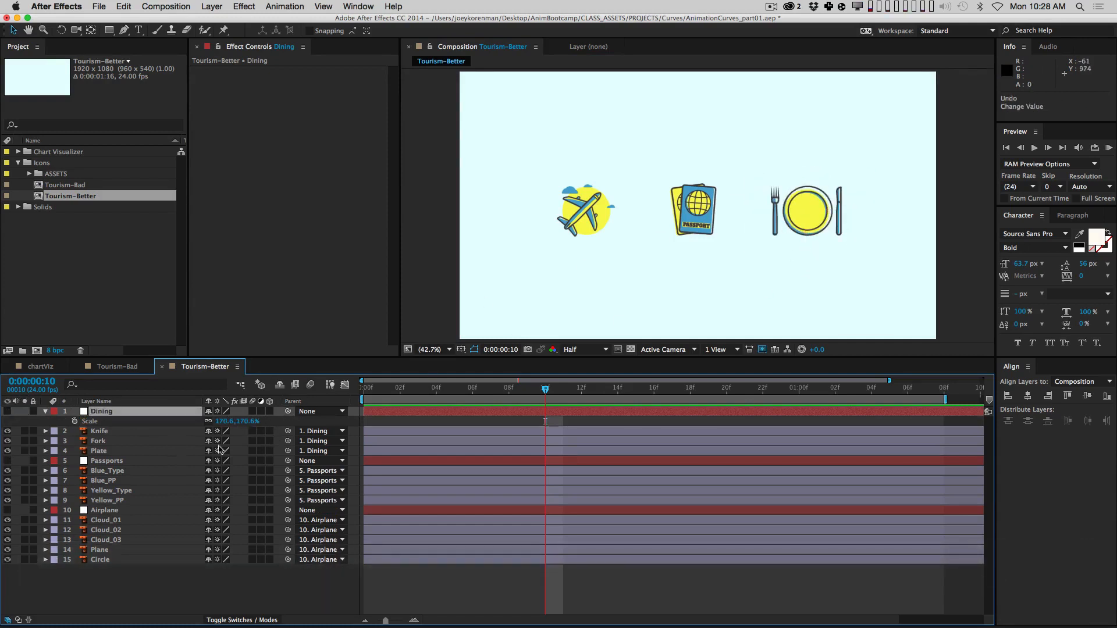
{"action": "left_click", "coordinate": [44, 412]}
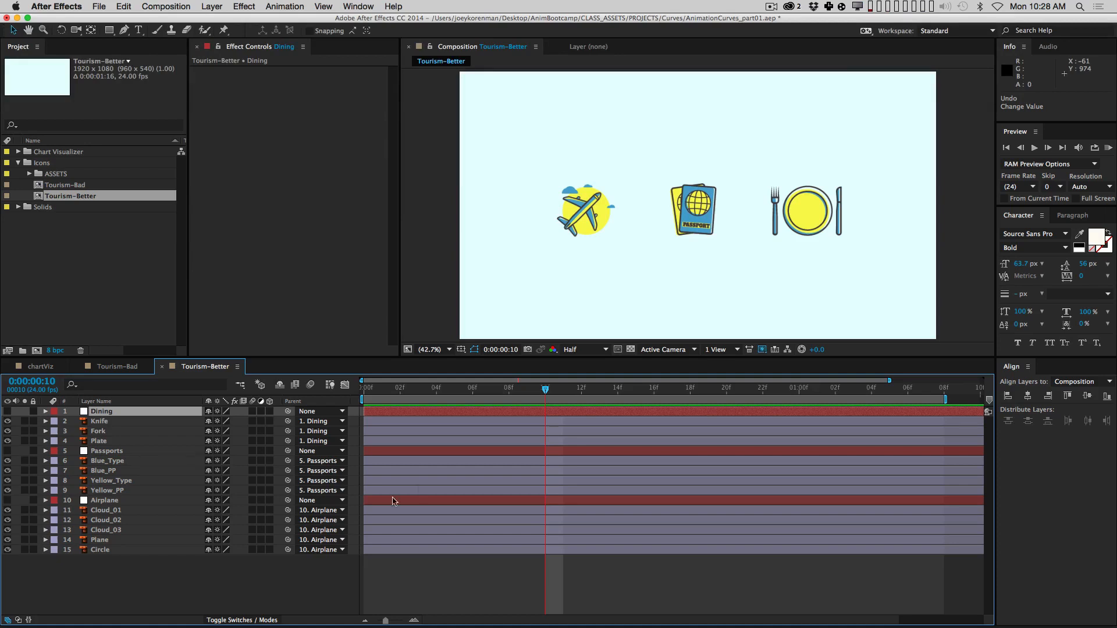
Step: Add a Position keyframe to the Plane layer at frame 10, reading -15.3, 8.7
{"action": "left_click", "coordinate": [340, 563]}
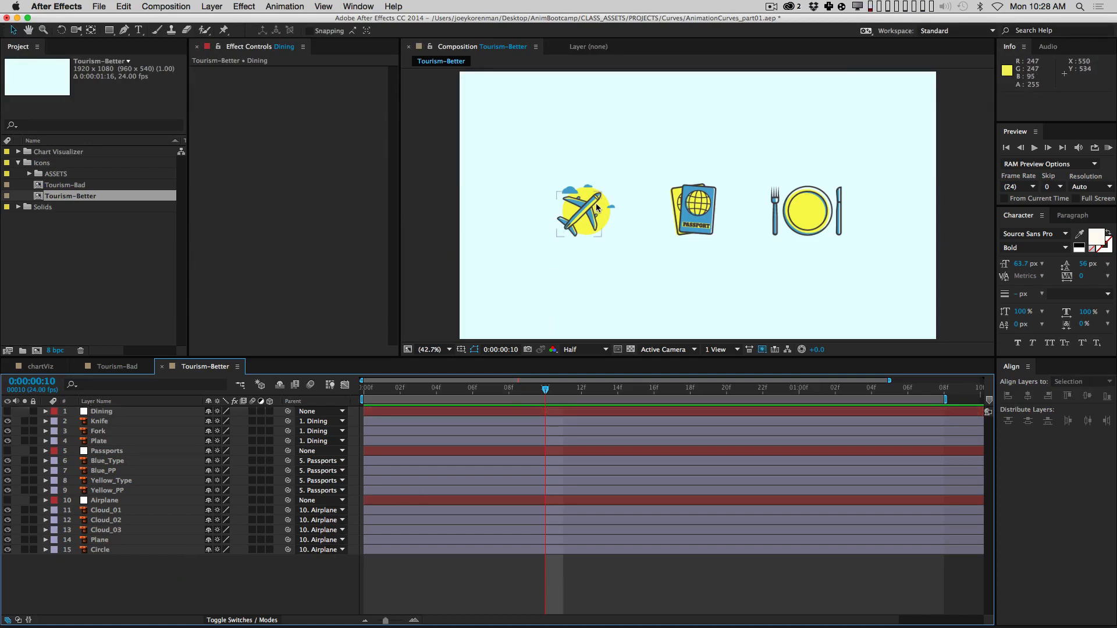
{"action": "left_click", "coordinate": [146, 530]}
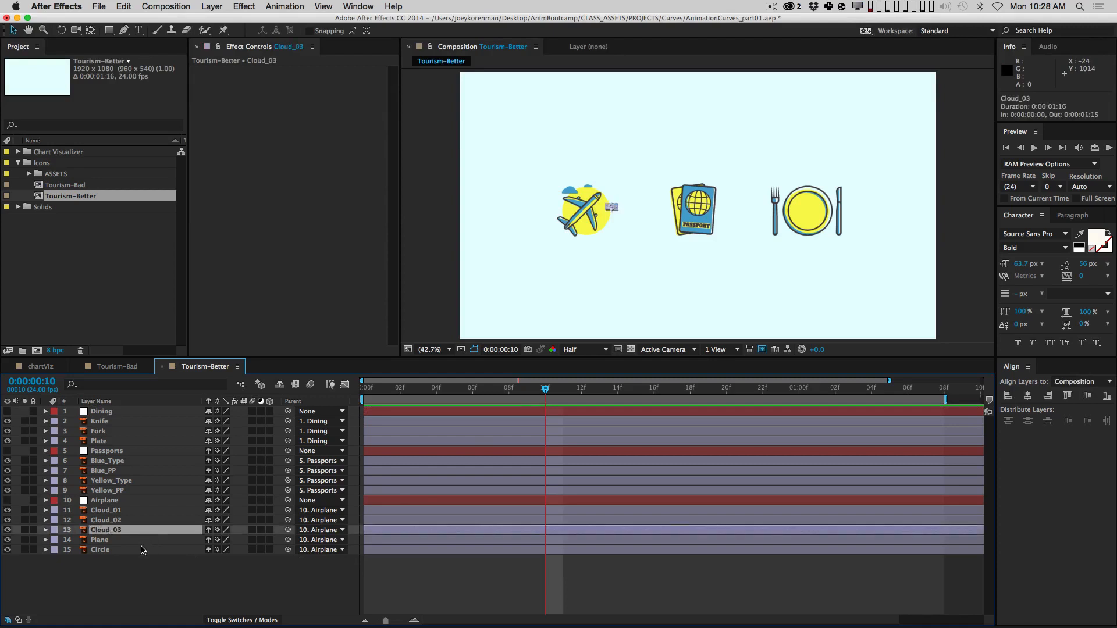
{"action": "left_click", "coordinate": [147, 541]}
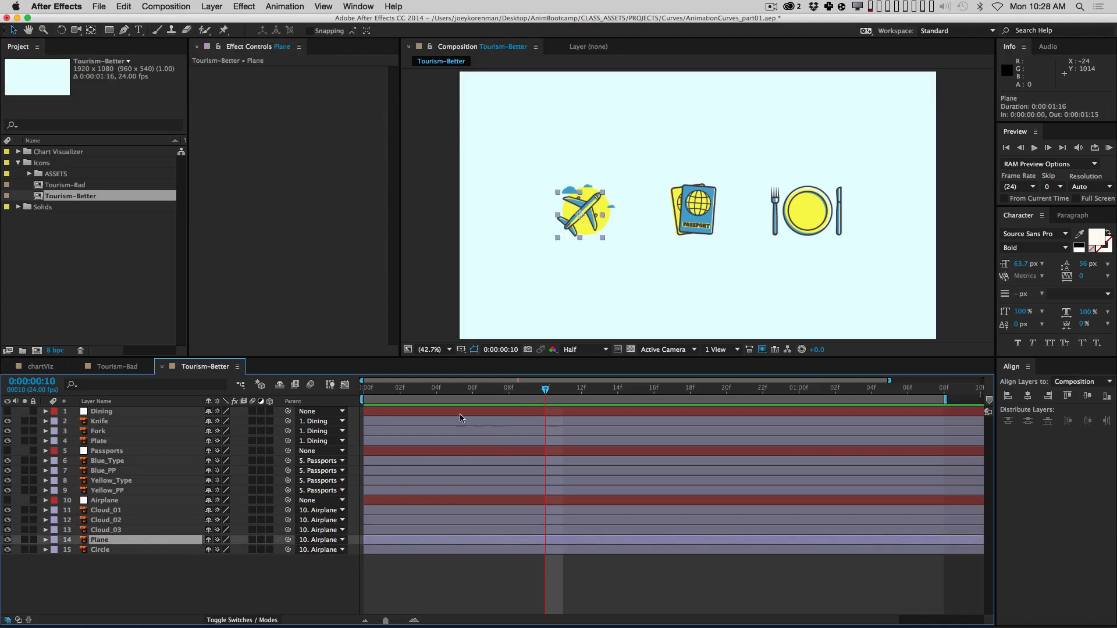
{"action": "mouse_move", "coordinate": [580, 217]}
{"action": "left_mouse_down"}
{"action": "mouse_move", "coordinate": [548, 232]}
{"action": "mouse_move", "coordinate": [488, 313]}
{"action": "mouse_move", "coordinate": [445, 334]}
{"action": "mouse_move", "coordinate": [587, 208]}
{"action": "left_mouse_up"}
{"action": "key", "text": "super+z"}
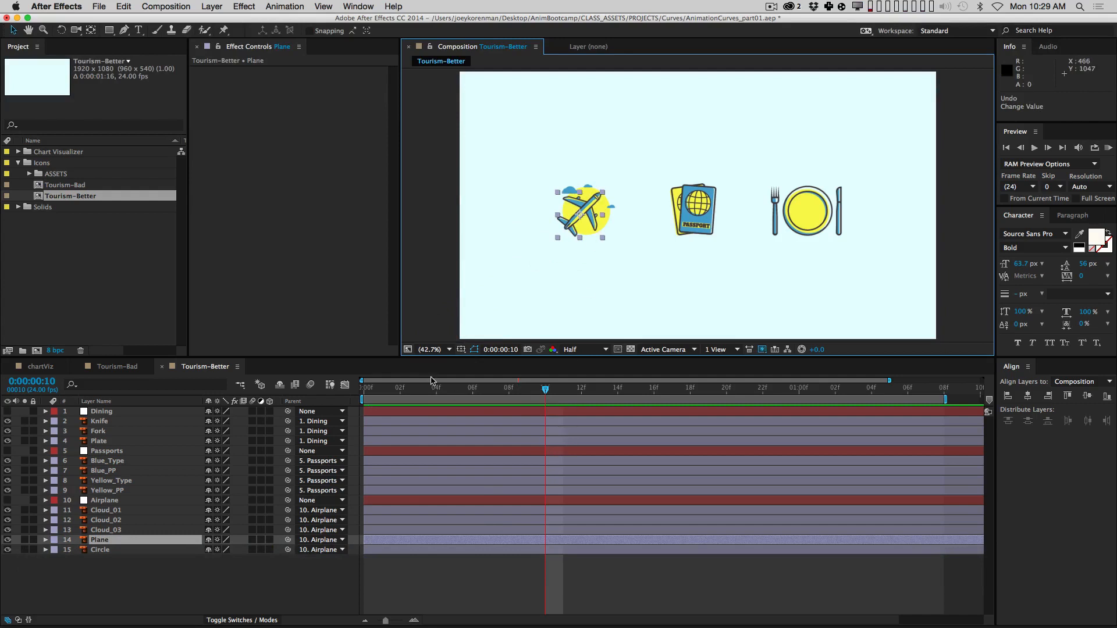
{"action": "key", "text": "alt+p"}
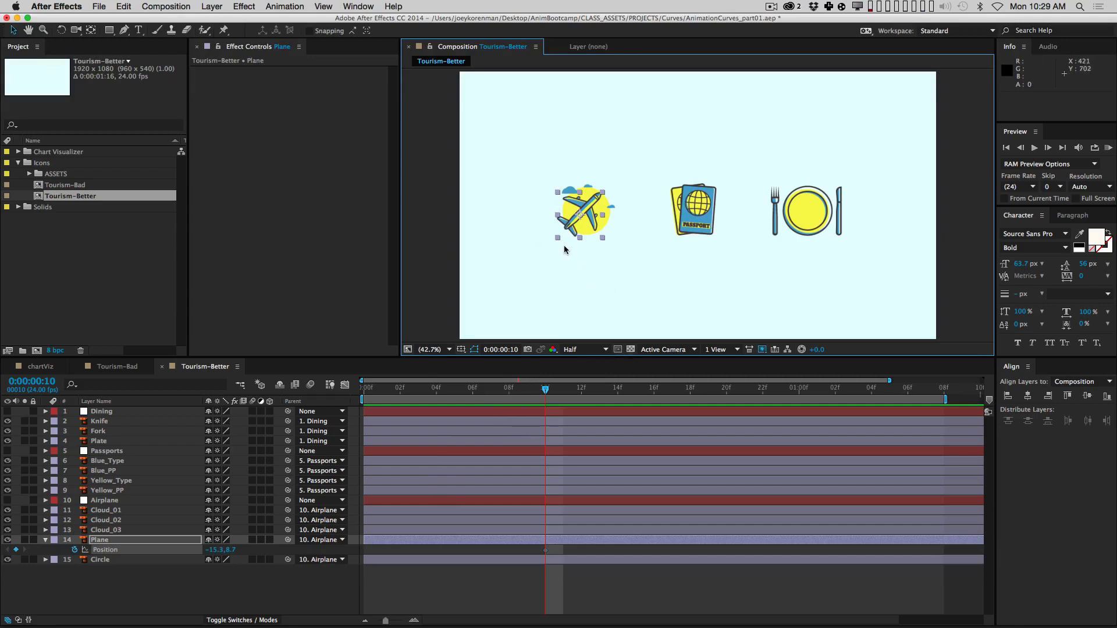
Step: Separate the Plane's Position into X and Y and place the airplane off the lower-left at frame 0
{"action": "left_click", "coordinate": [106, 552], "text": "ctrl"}
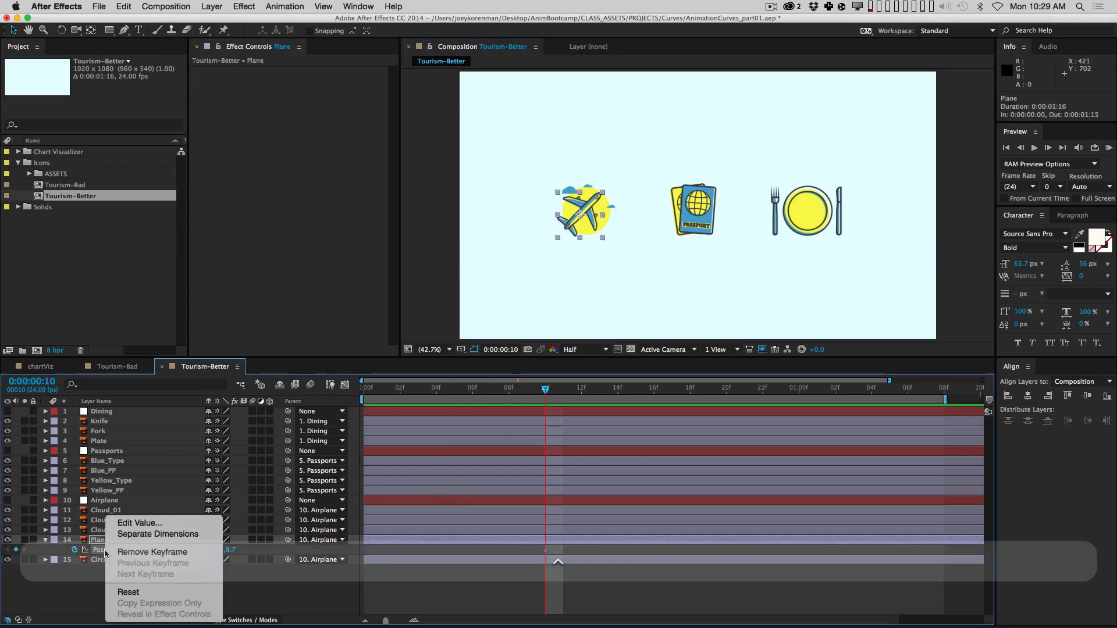
{"action": "left_click", "coordinate": [142, 539]}
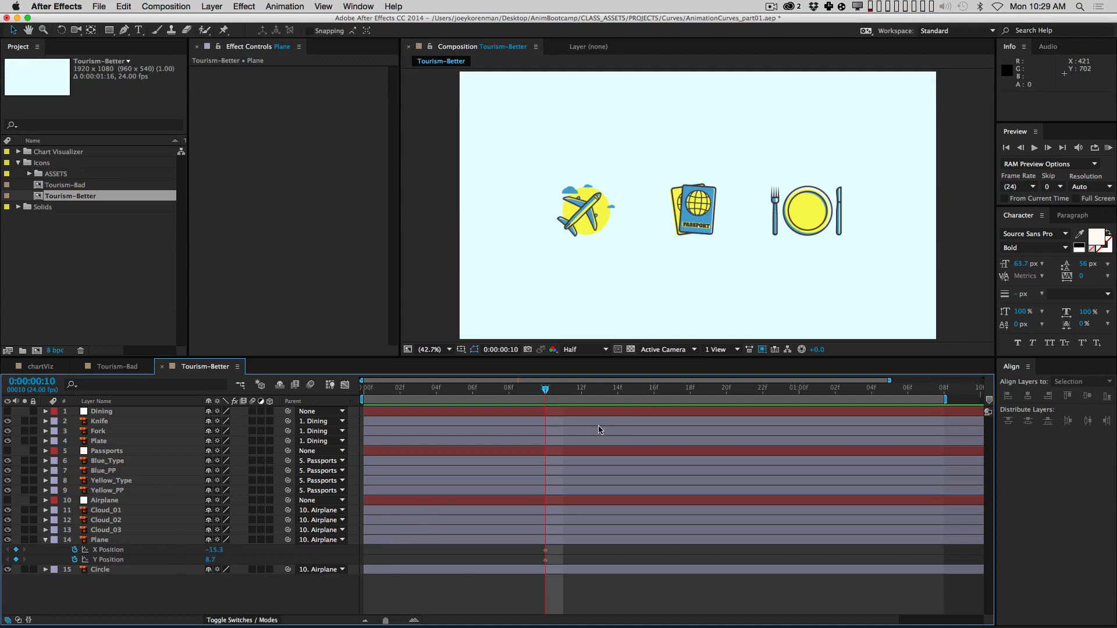
{"action": "key", "text": "Home"}
{"action": "left_click_drag", "start_coordinate": [578, 217], "coordinate": [449, 365]}
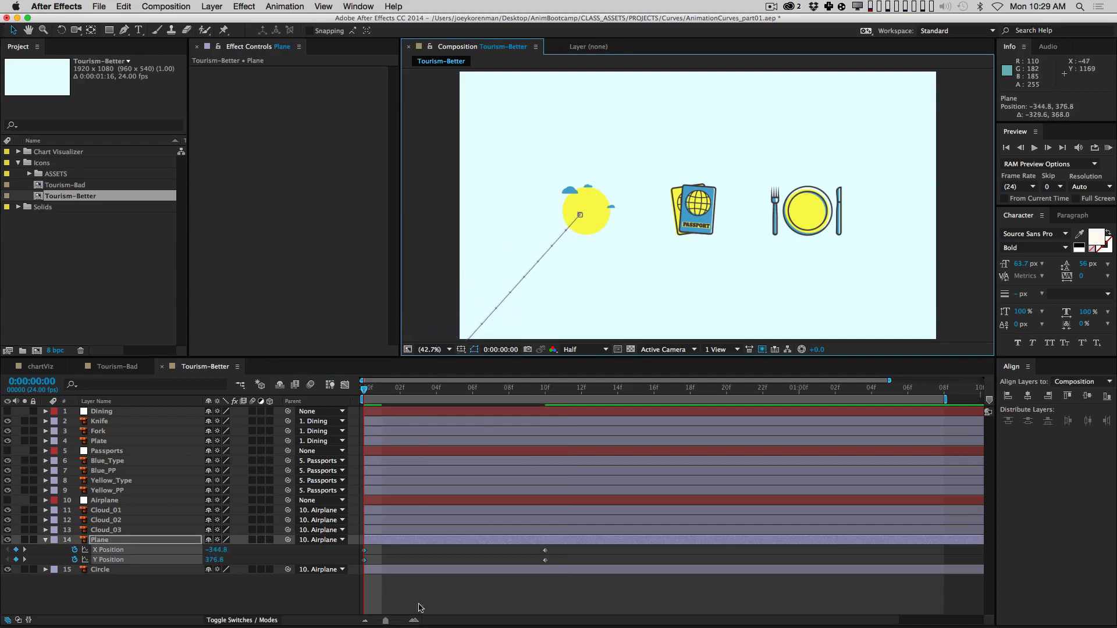
Step: End the work area at frame 18 and preview the plane's fly-in
{"action": "left_click", "coordinate": [685, 391]}
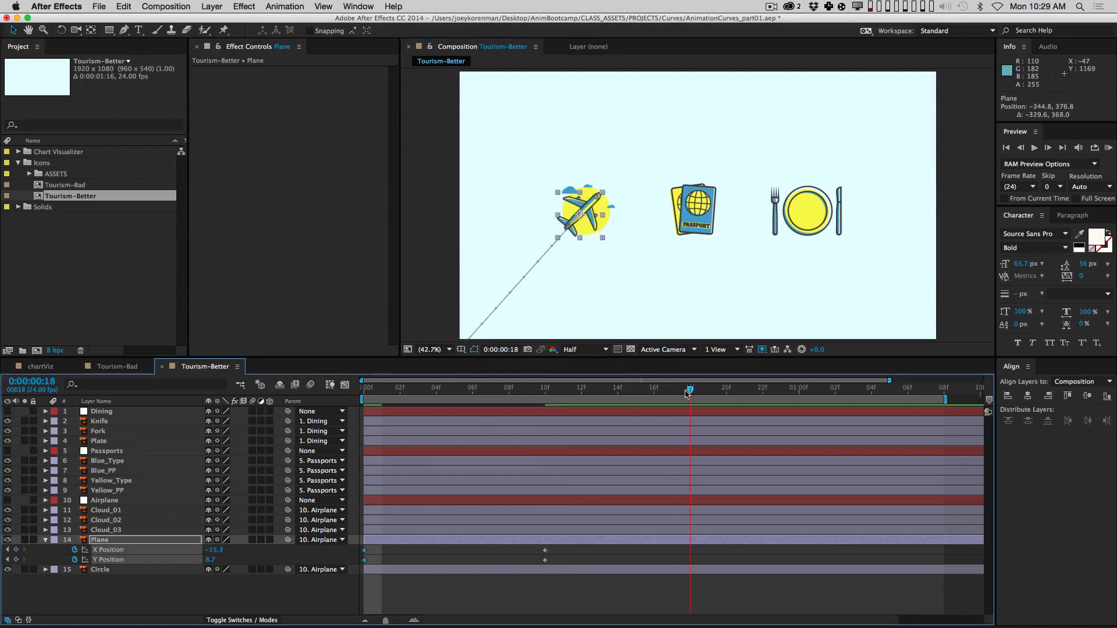
{"action": "key", "text": "n"}
{"action": "key", "text": "KP_0"}
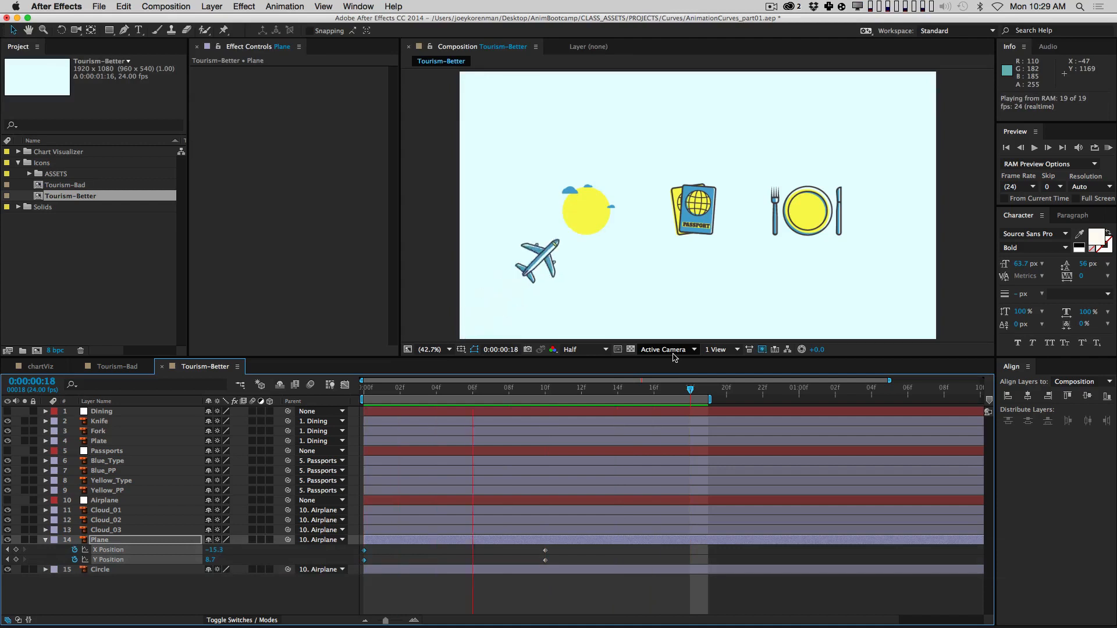
{"action": "key", "text": "space"}
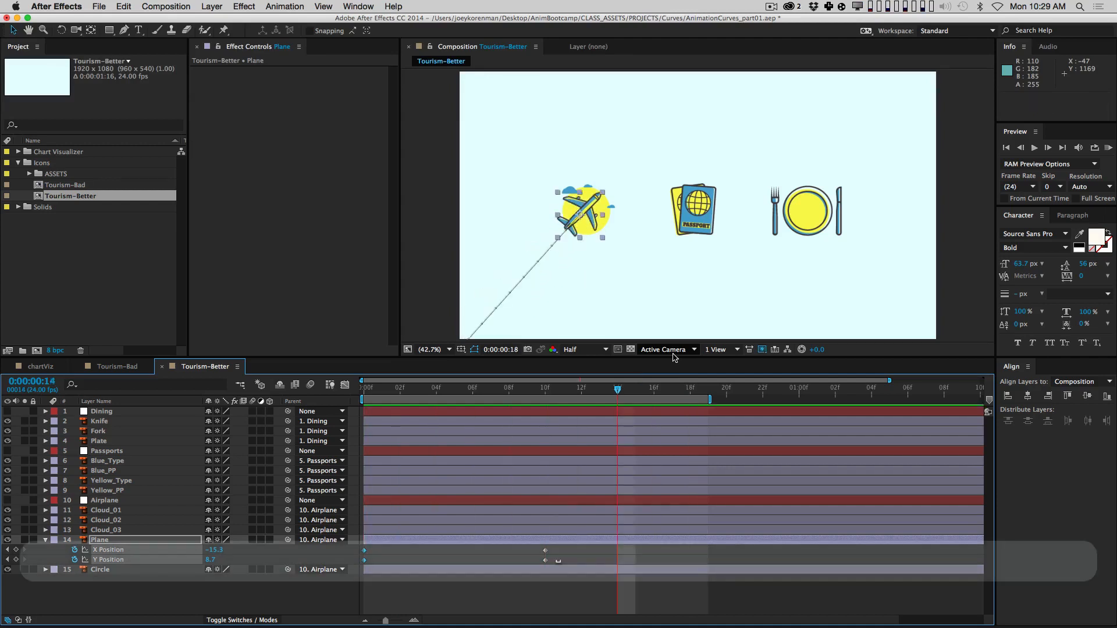
Step: Apply Easy Ease to the Plane's frame-10 position keyframes and preview the result
{"action": "left_click", "coordinate": [321, 586]}
{"action": "left_click_drag", "start_coordinate": [574, 545], "coordinate": [536, 573]}
{"action": "key", "text": "F9"}
{"action": "left_click", "coordinate": [553, 576]}
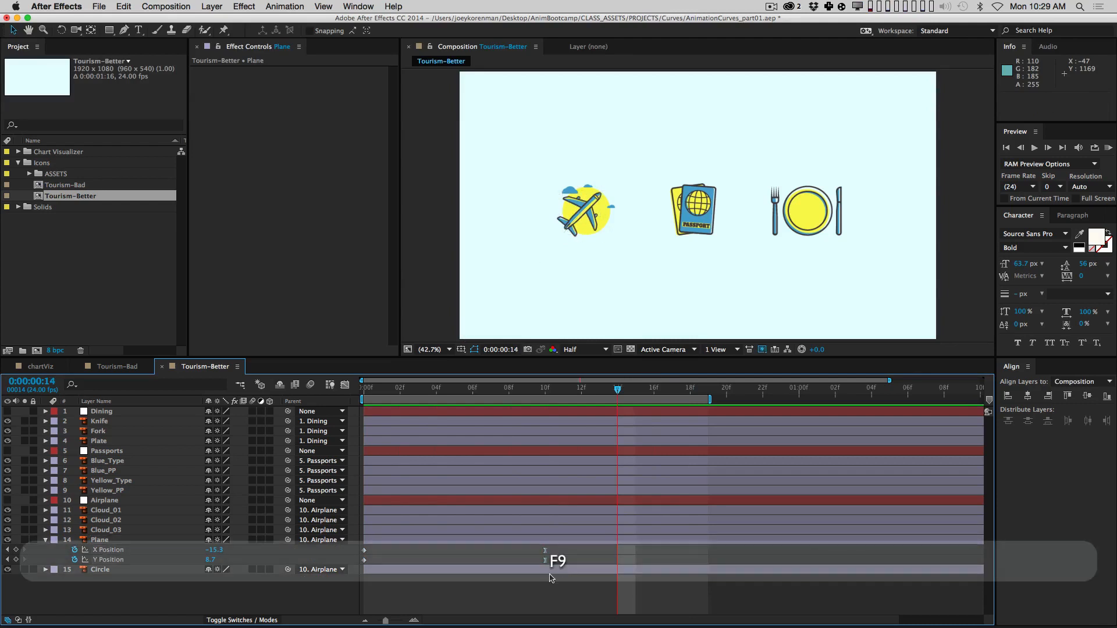
{"action": "key", "text": "KP_0"}
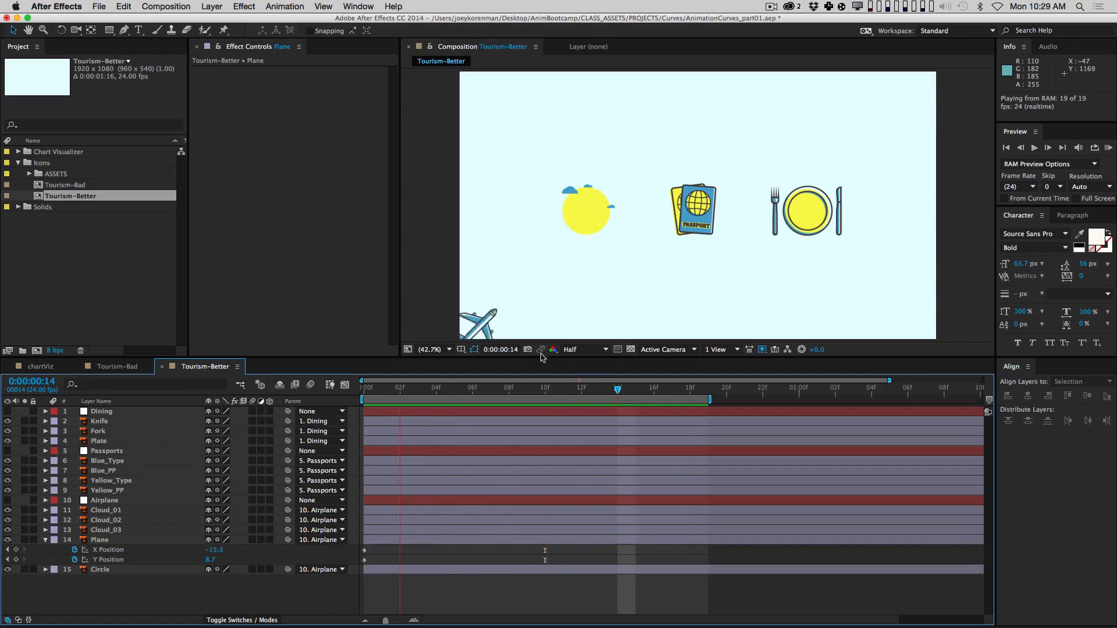
{"action": "key", "text": "space"}
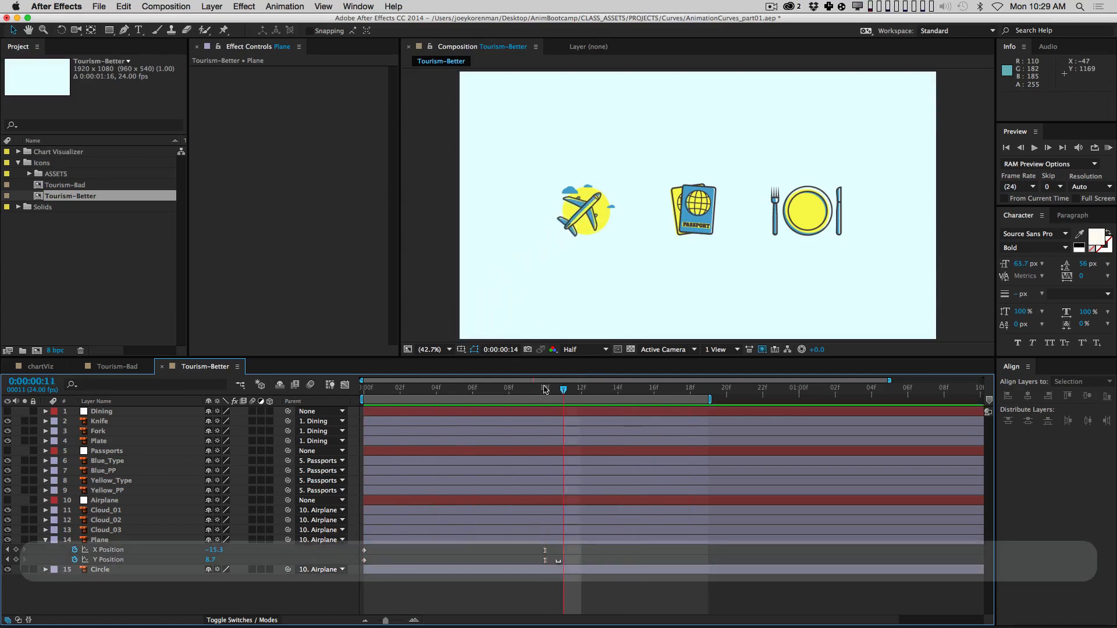
{"action": "key", "text": "j"}
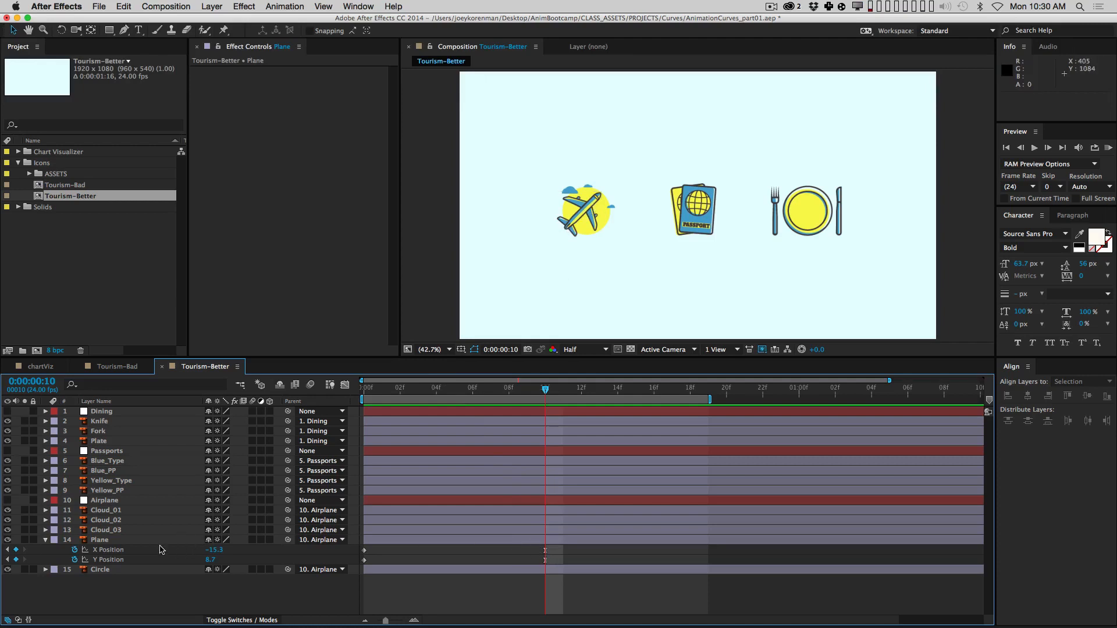
Step: Plot the Plane's X and Y Position curves together in the Graph Editor at frame 0
{"action": "left_click", "coordinate": [344, 384]}
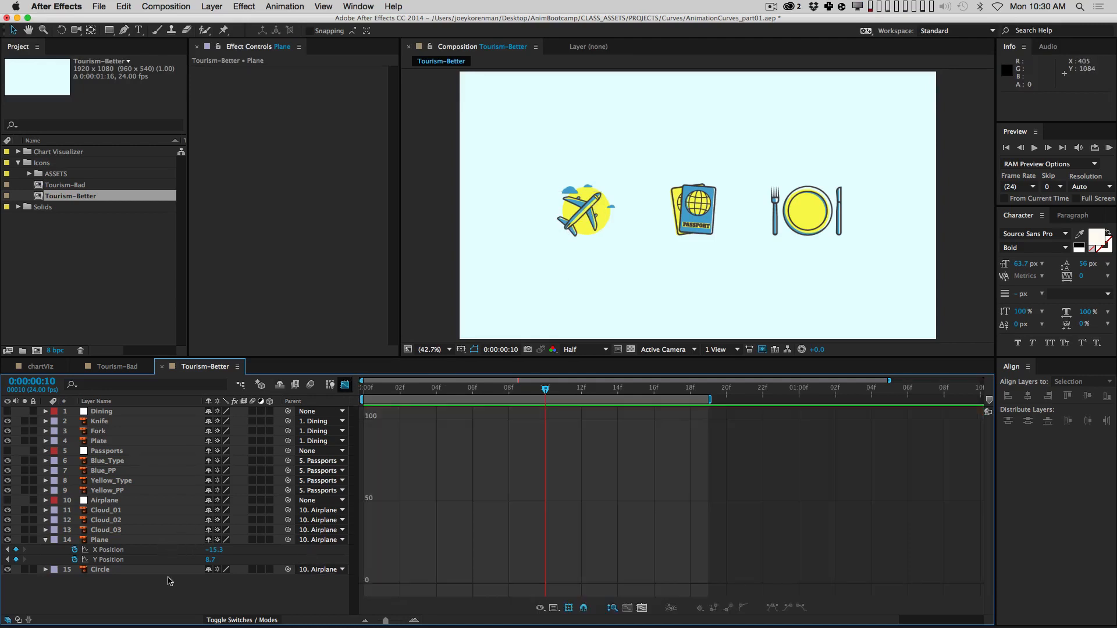
{"action": "left_click", "coordinate": [147, 551]}
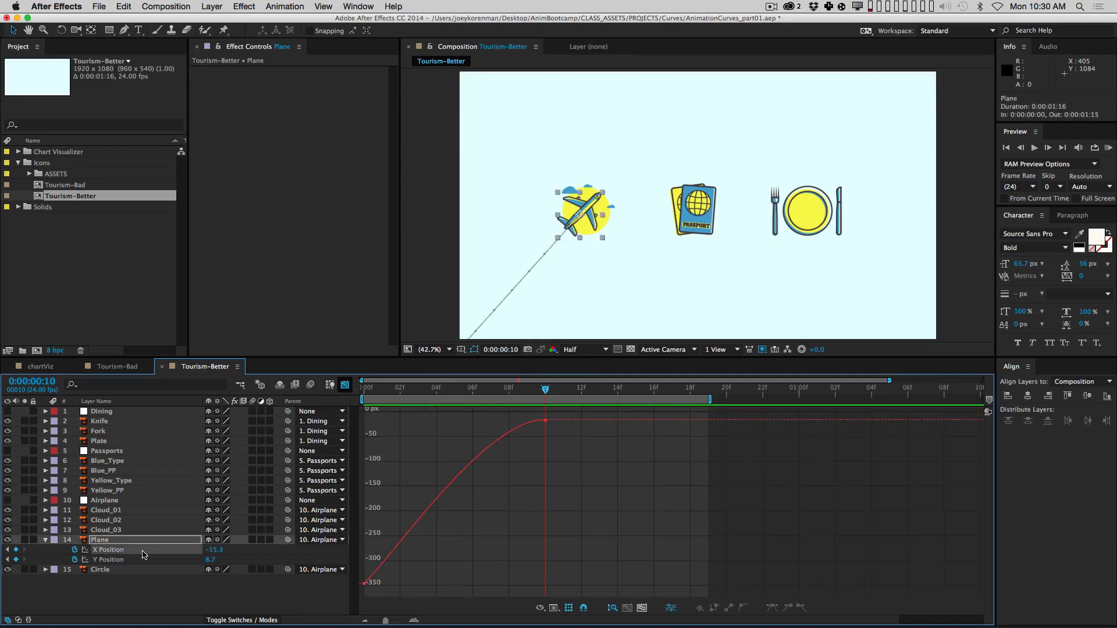
{"action": "left_click", "coordinate": [134, 560], "text": "shift"}
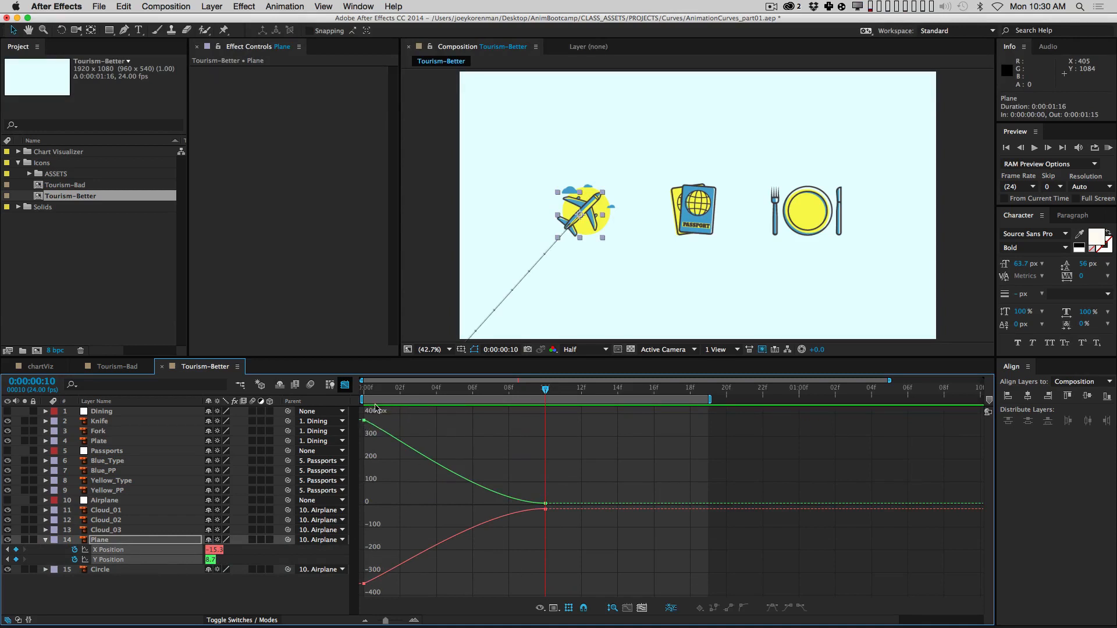
{"action": "left_click", "coordinate": [364, 389]}
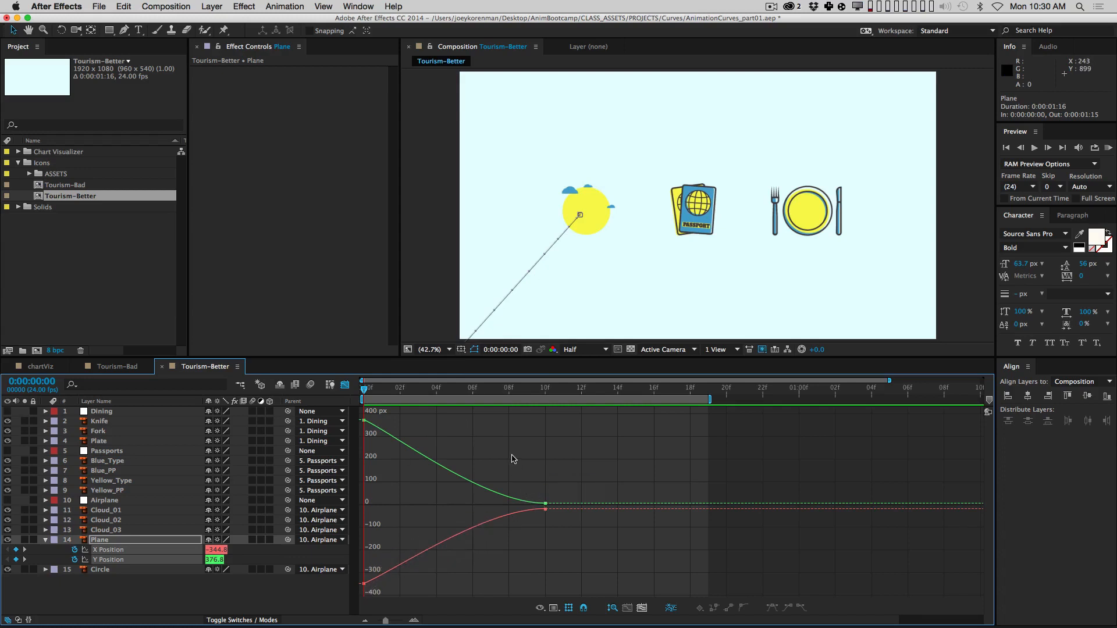
Step: Lengthen the incoming Bezier handles of both frame-10 keyframes and RAM preview the plane landing
{"action": "left_click_drag", "start_coordinate": [511, 455], "coordinate": [581, 563]}
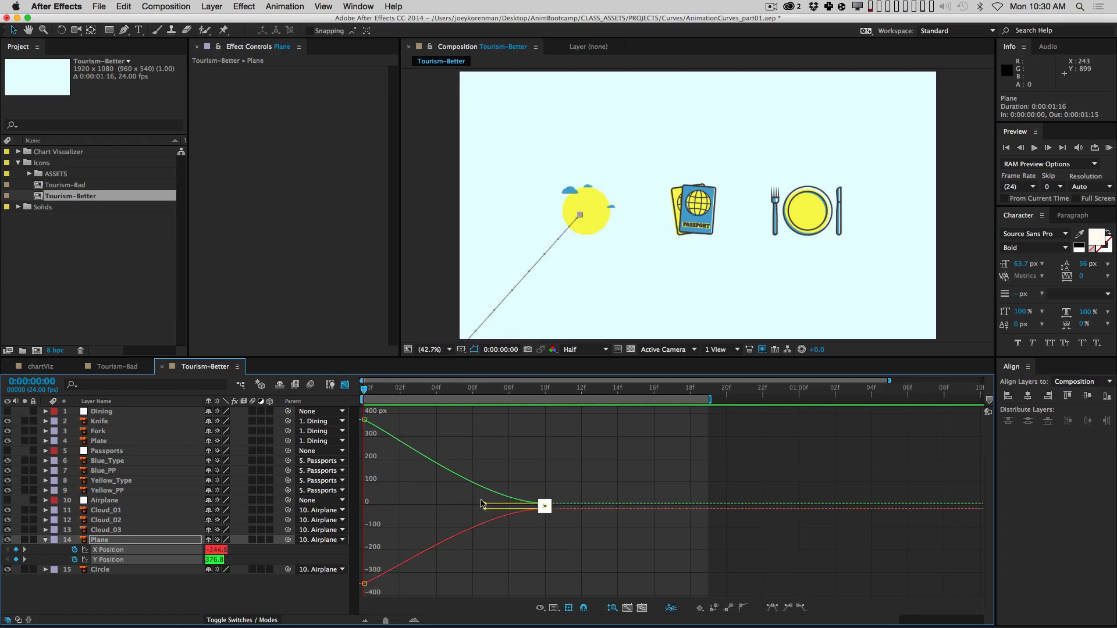
{"action": "left_click_drag", "start_coordinate": [484, 504], "coordinate": [394, 517]}
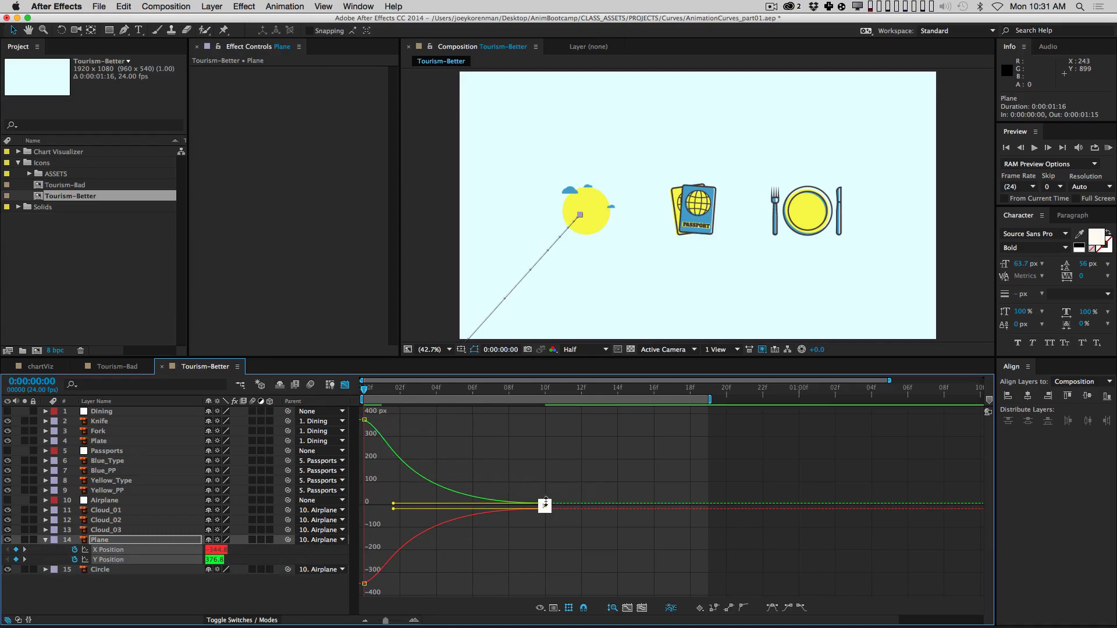
{"action": "left_click", "coordinate": [544, 394]}
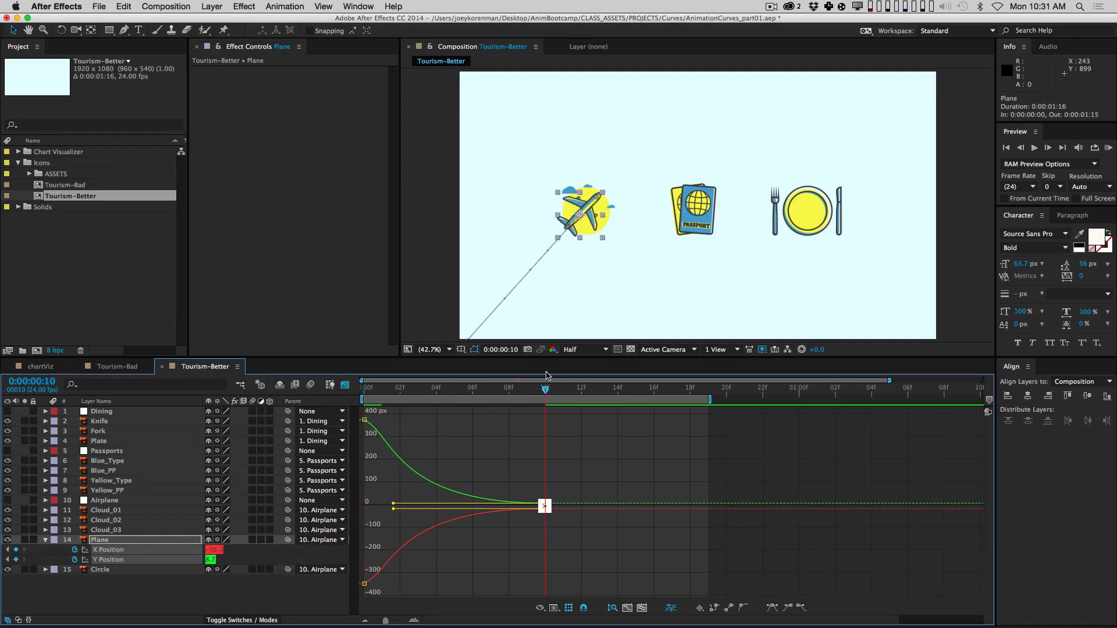
{"action": "key", "text": "KP_0"}
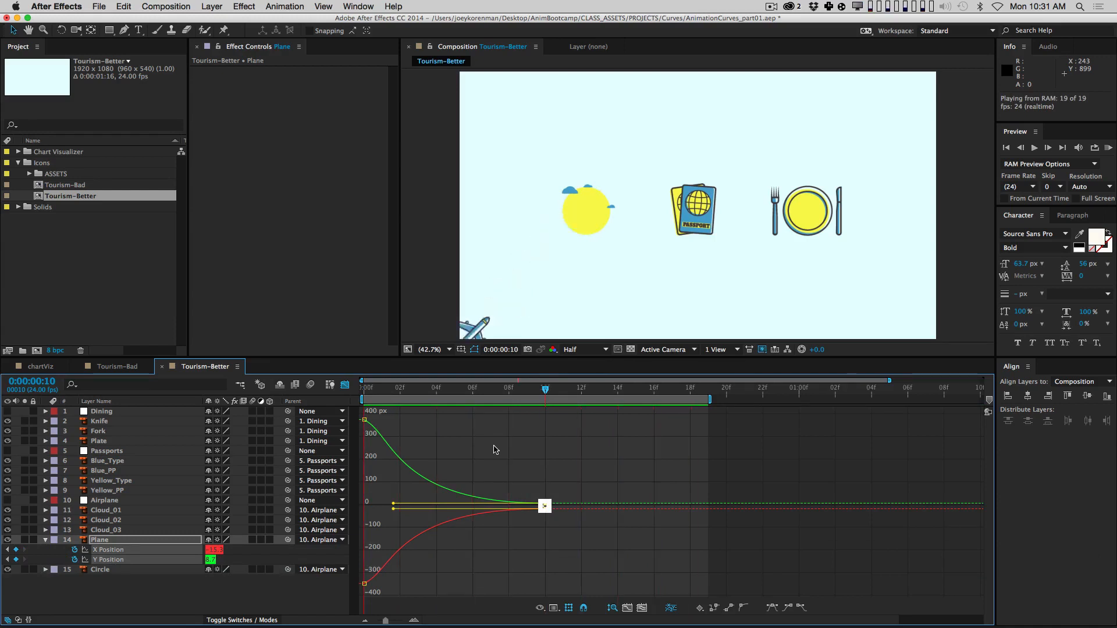
{"action": "key", "text": "space"}
{"action": "left_click", "coordinate": [514, 451]}
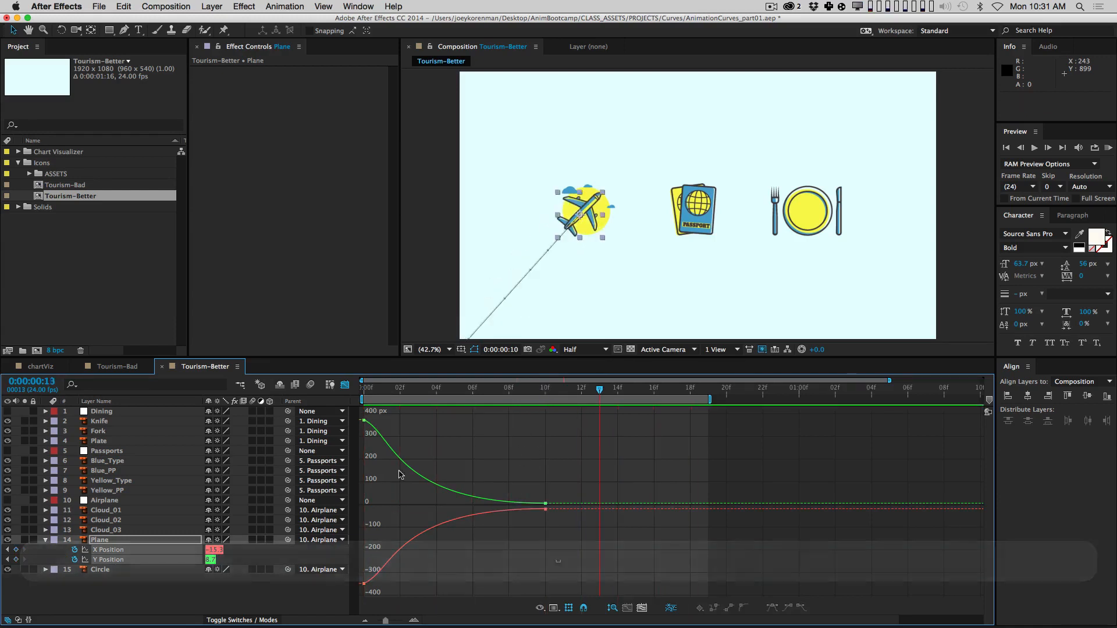
Step: Collapse the Plane layer, select the Circle layer and go to frame 12
{"action": "left_click", "coordinate": [165, 587]}
{"action": "left_click", "coordinate": [46, 540]}
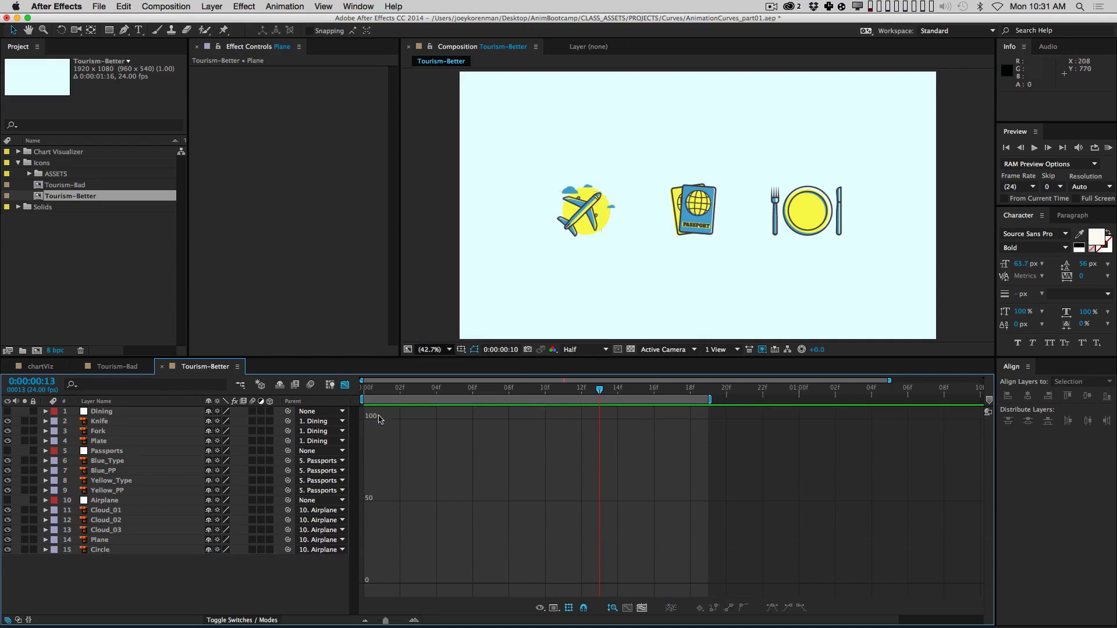
{"action": "left_click", "coordinate": [126, 551]}
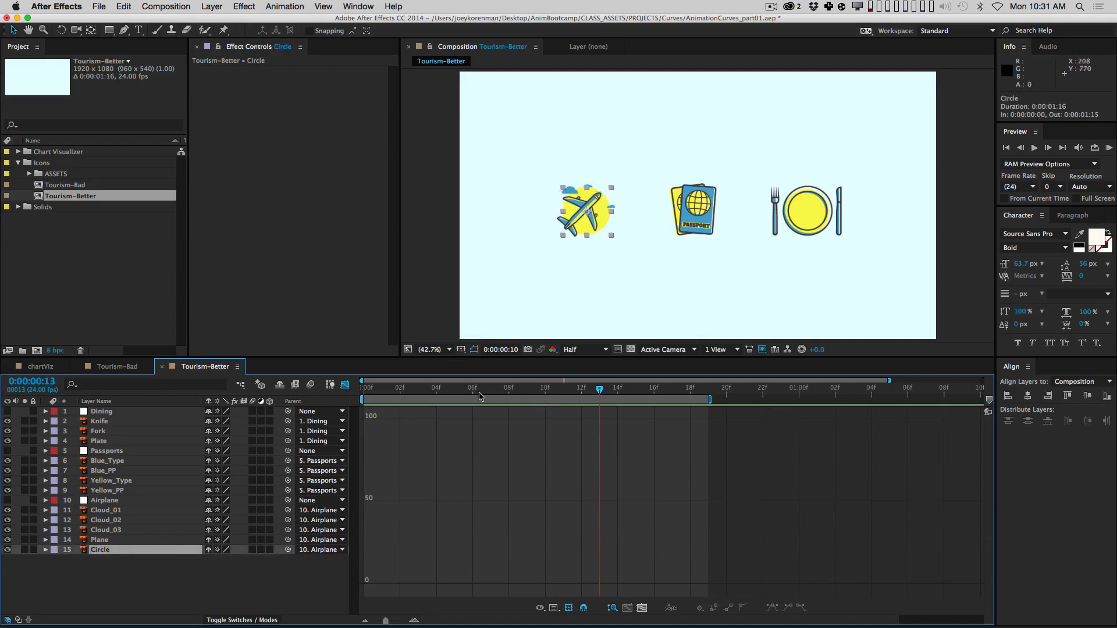
{"action": "left_click_drag", "start_coordinate": [480, 396], "coordinate": [562, 404]}
{"action": "left_click", "coordinate": [196, 584]}
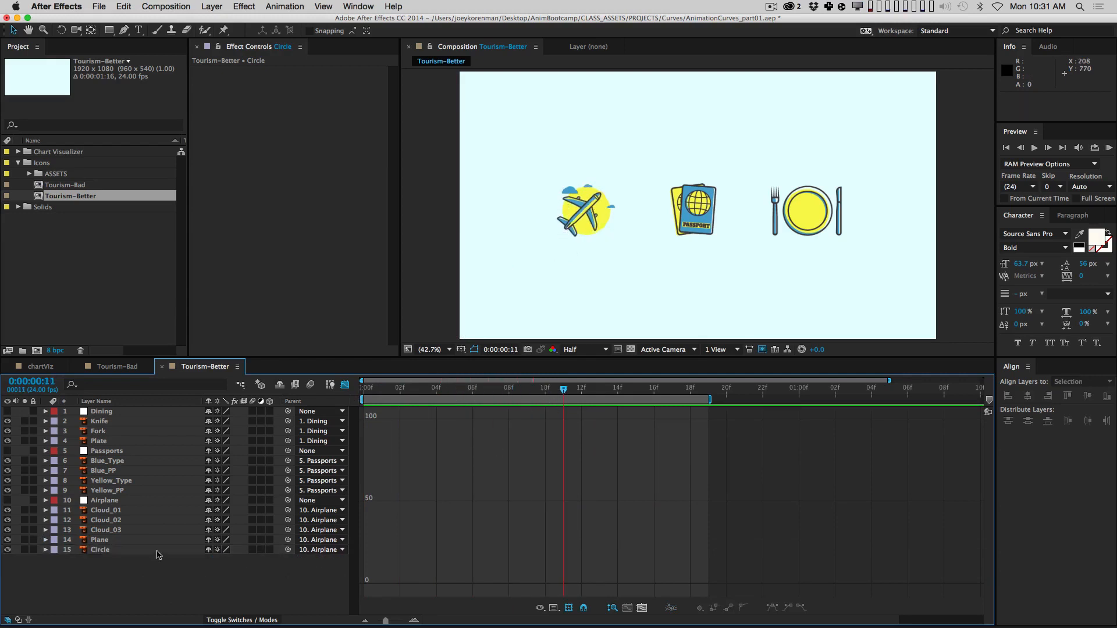
{"action": "left_click", "coordinate": [154, 553]}
{"action": "key", "text": "Page_Down"}
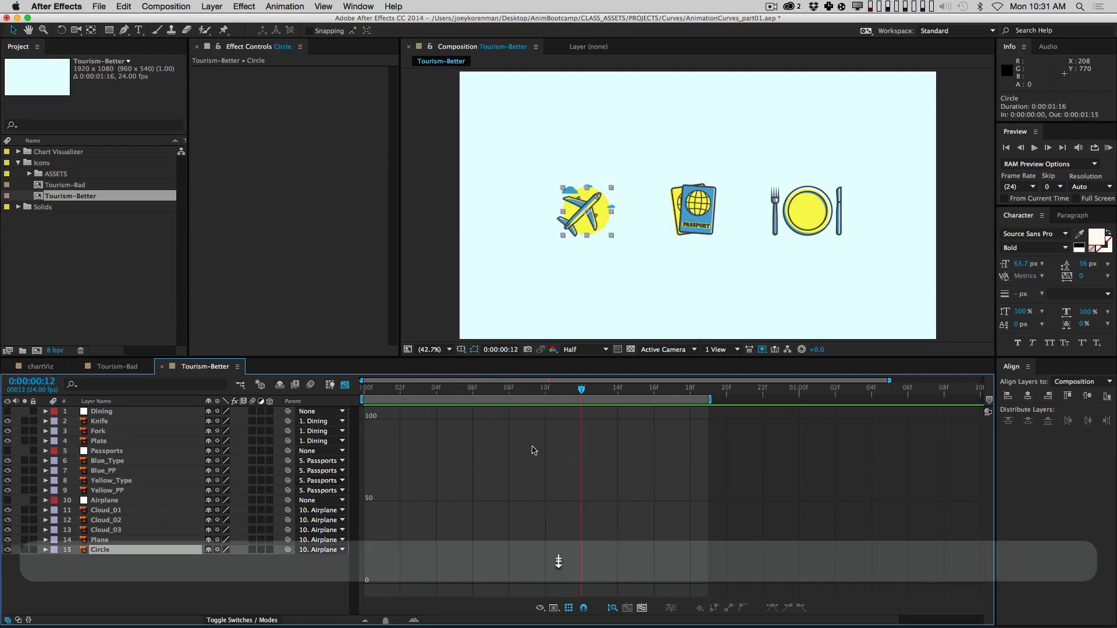
Step: In layer-bar view, add a 100% Scale keyframe to the Circle at frame 12, then step to frame 6
{"action": "key", "text": "shift+F3"}
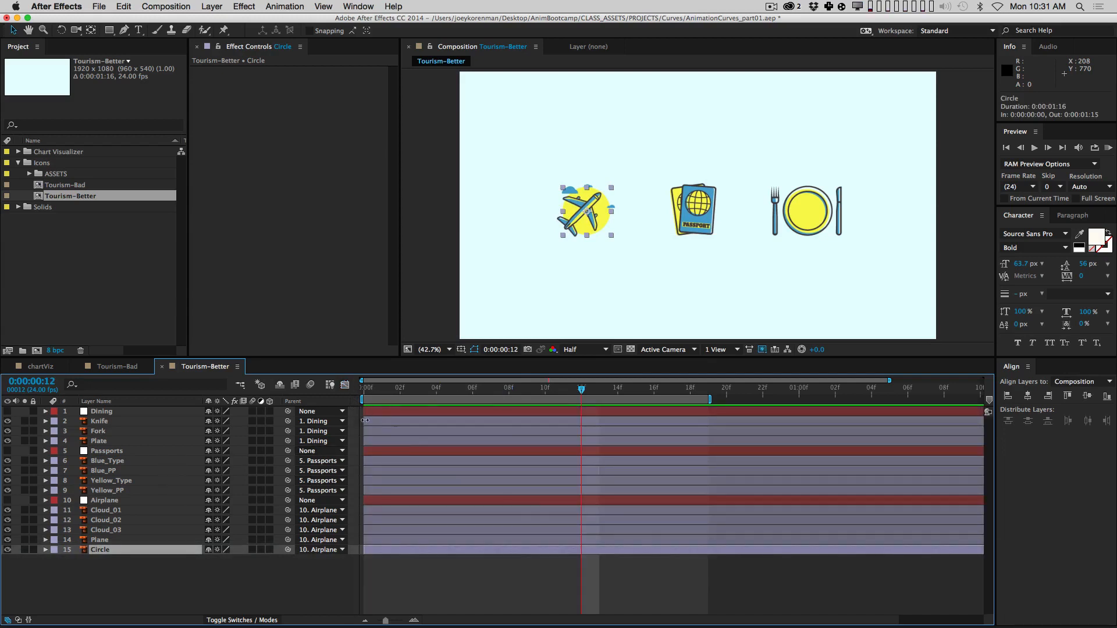
{"action": "key", "text": "alt"}
{"action": "key", "text": "alt+shift+s"}
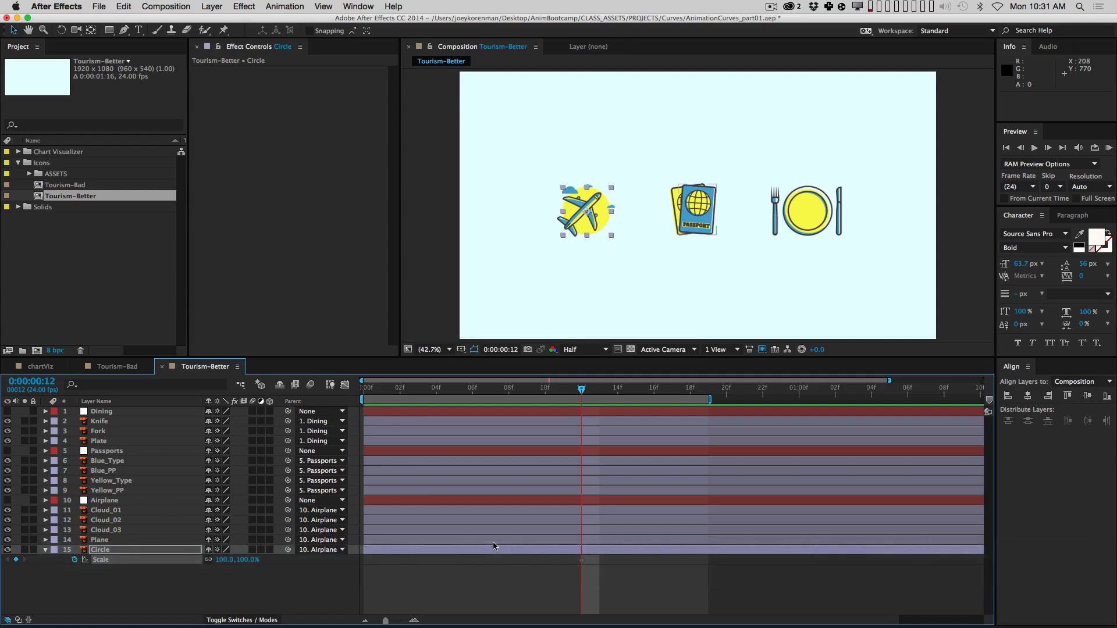
{"action": "key", "text": "Page_Up"}
{"action": "key", "text": "Page_Up"}
{"action": "key", "text": "Page_Up"}
{"action": "key", "text": "Page_Up"}
{"action": "key", "text": "Page_Up"}
{"action": "key", "text": "Page_Up"}
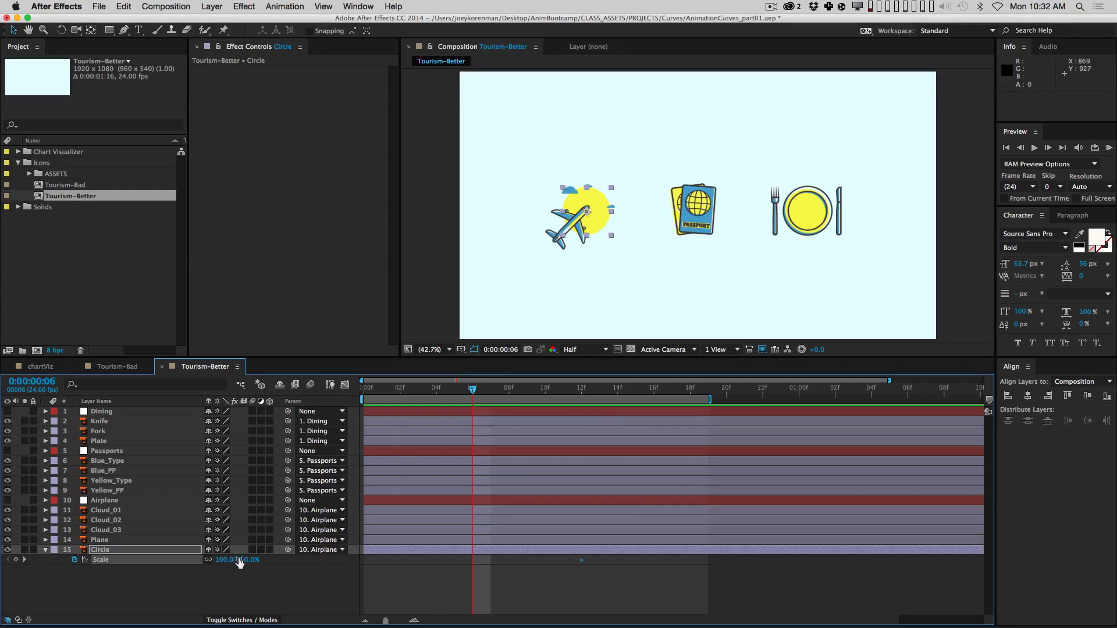
Step: Set the Circle's Scale to 0% at frame 6 and Easy Ease both Scale keyframes
{"action": "left_click", "coordinate": [244, 558]}
{"action": "type", "text": "00"}
{"action": "key", "text": "Return"}
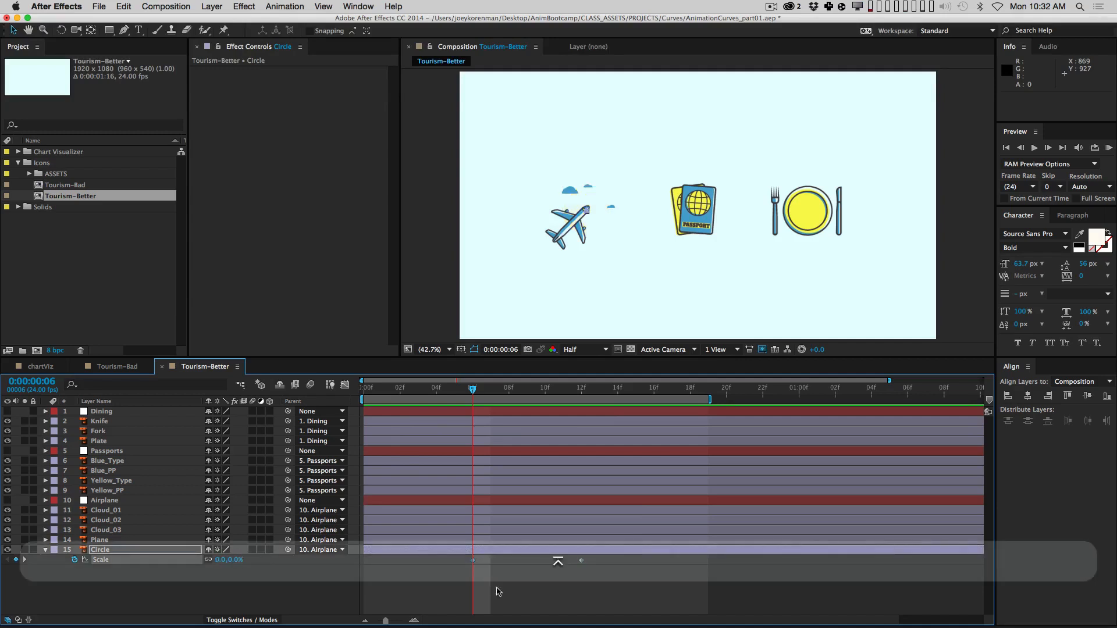
{"action": "left_click_drag", "start_coordinate": [441, 589], "coordinate": [634, 563]}
{"action": "key", "text": "F9"}
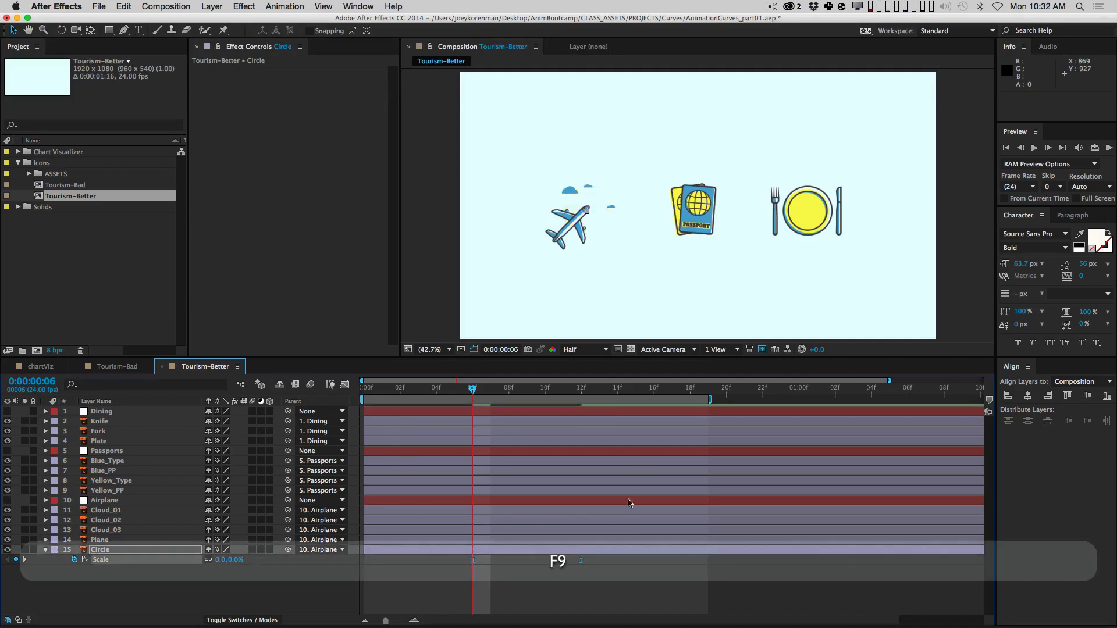
Step: Preview the circle growing in, scrub to frame 9 to check, then reselect its Scale keyframes
{"action": "key", "text": "KP_0"}
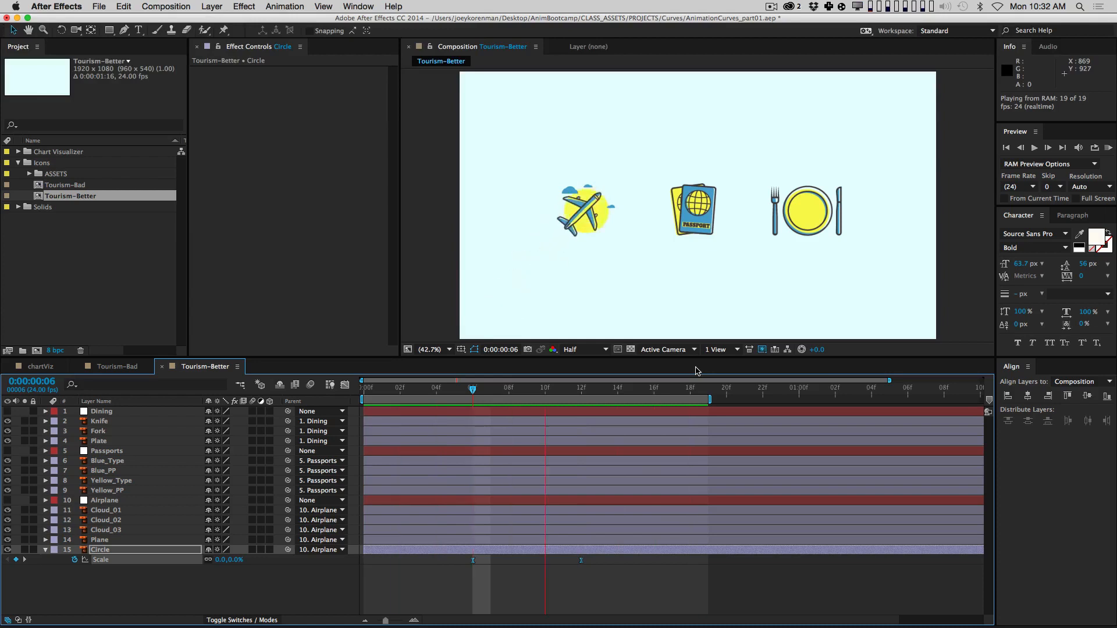
{"action": "key", "text": "space"}
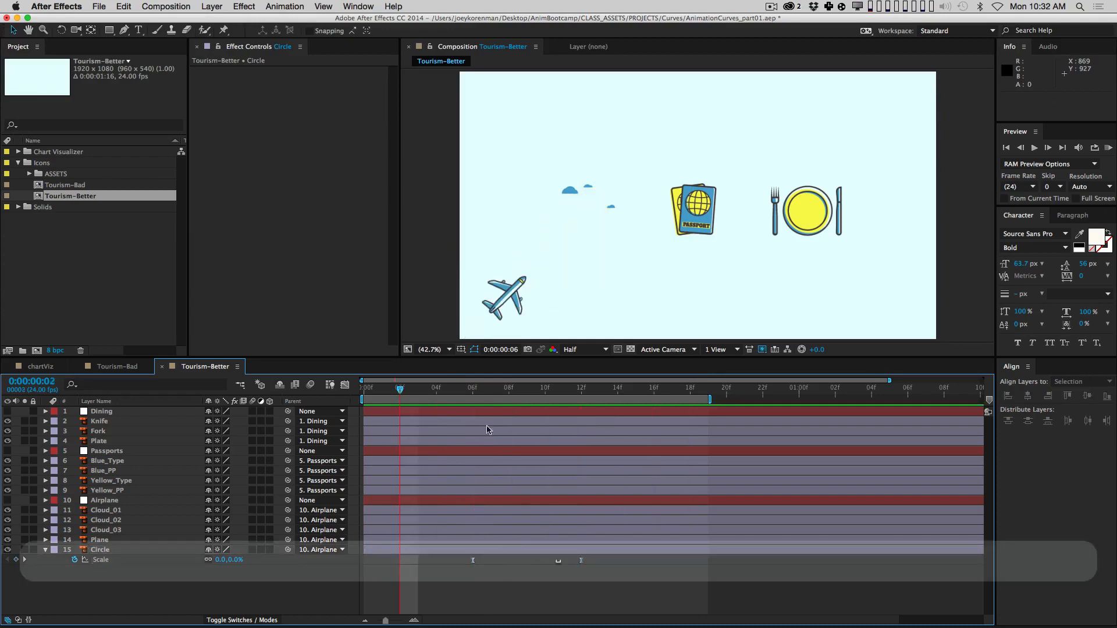
{"action": "left_click_drag", "start_coordinate": [448, 385], "coordinate": [546, 388]}
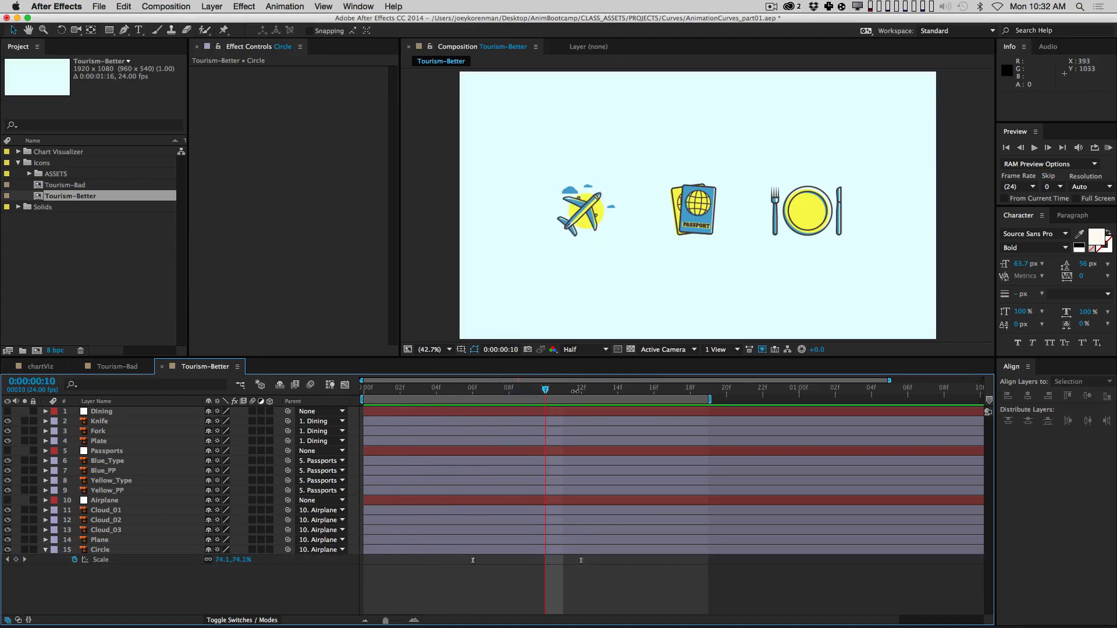
{"action": "mouse_move", "coordinate": [545, 391]}
{"action": "left_mouse_down"}
{"action": "mouse_move", "coordinate": [616, 389]}
{"action": "mouse_move", "coordinate": [527, 389]}
{"action": "left_mouse_up"}
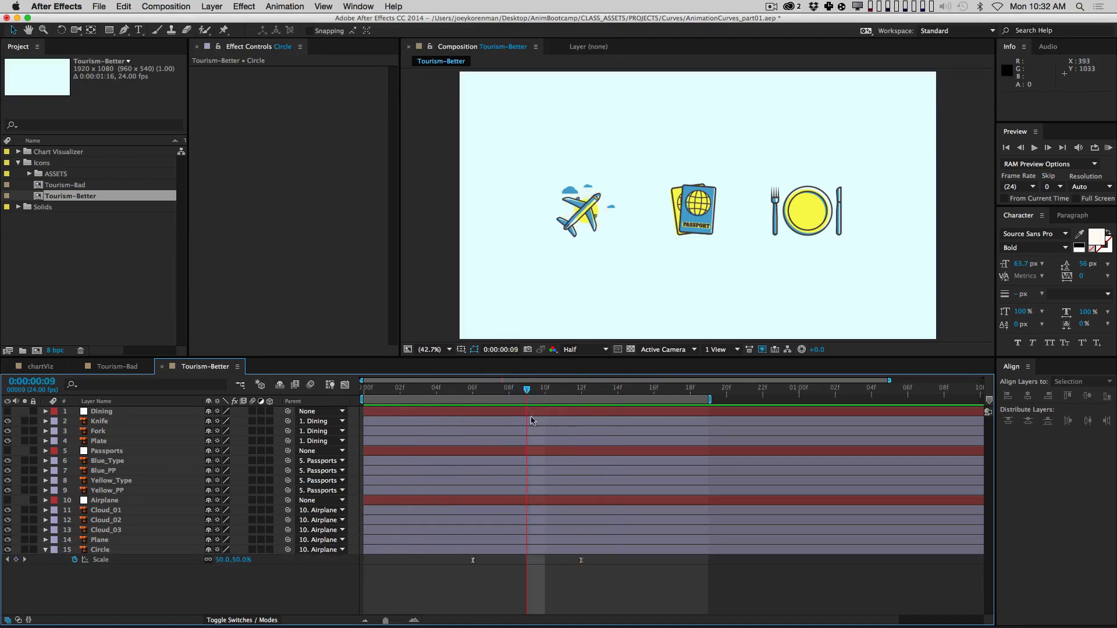
{"action": "left_click_drag", "start_coordinate": [621, 599], "coordinate": [442, 536]}
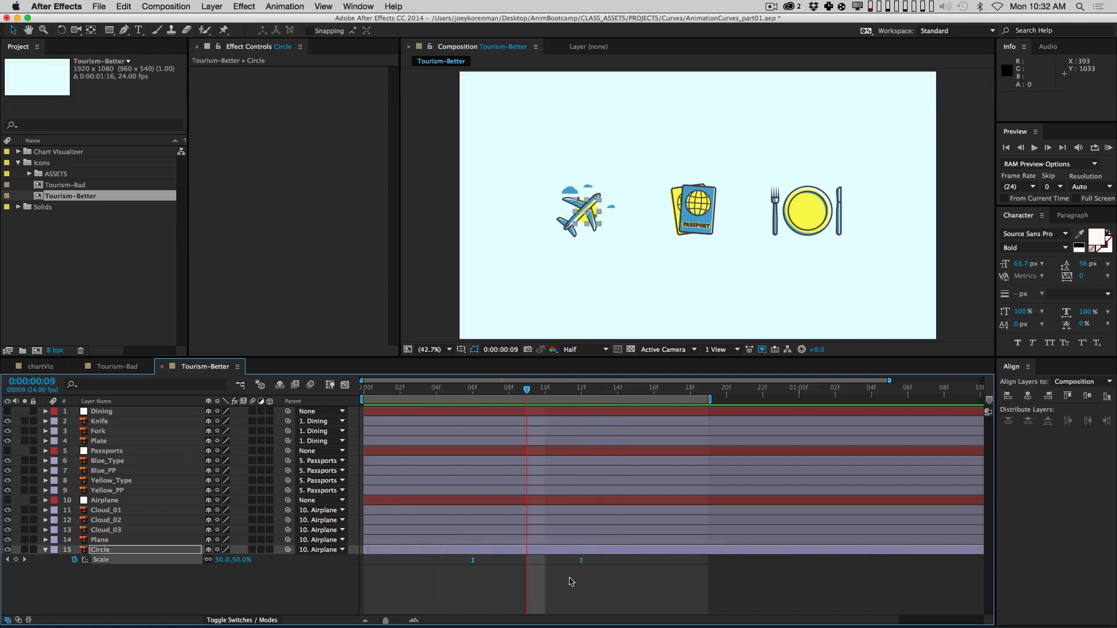
{"action": "left_click_drag", "start_coordinate": [621, 602], "coordinate": [438, 527]}
Step: Show the Circle's Scale animation as a value graph fitted to the view
{"action": "left_click", "coordinate": [345, 385]}
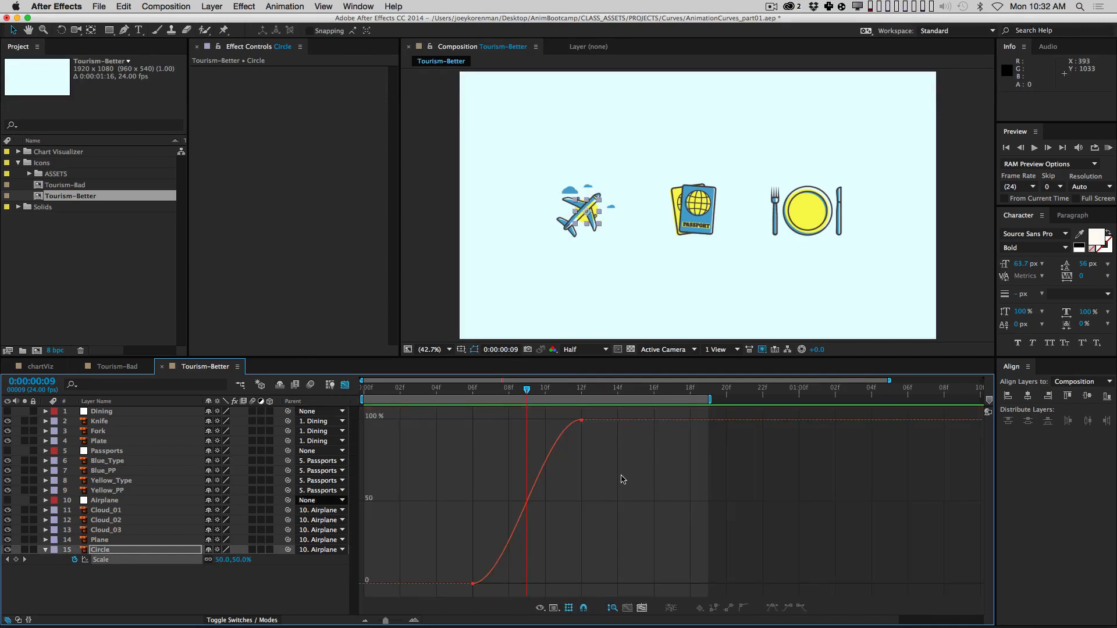
{"action": "mouse_move", "coordinate": [588, 425]}
{"action": "left_click", "coordinate": [642, 608]}
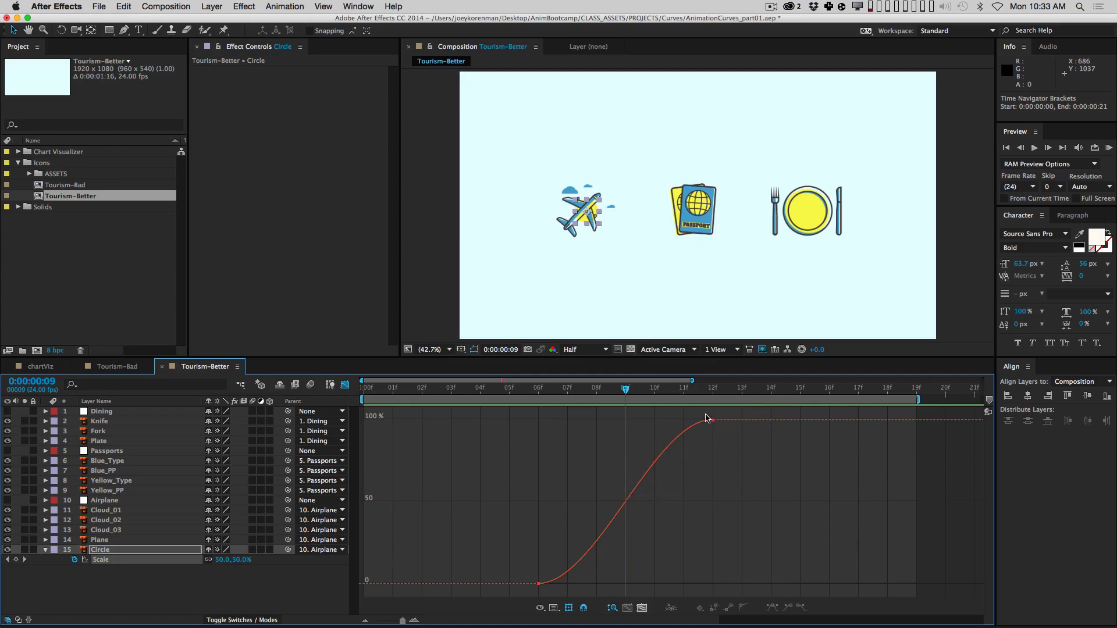
Step: Shape the Scale curve to shoot up steeply from 0% and ease long into 100%, then preview
{"action": "left_click_drag", "start_coordinate": [705, 413], "coordinate": [730, 442]}
{"action": "left_click_drag", "start_coordinate": [720, 442], "coordinate": [719, 442]}
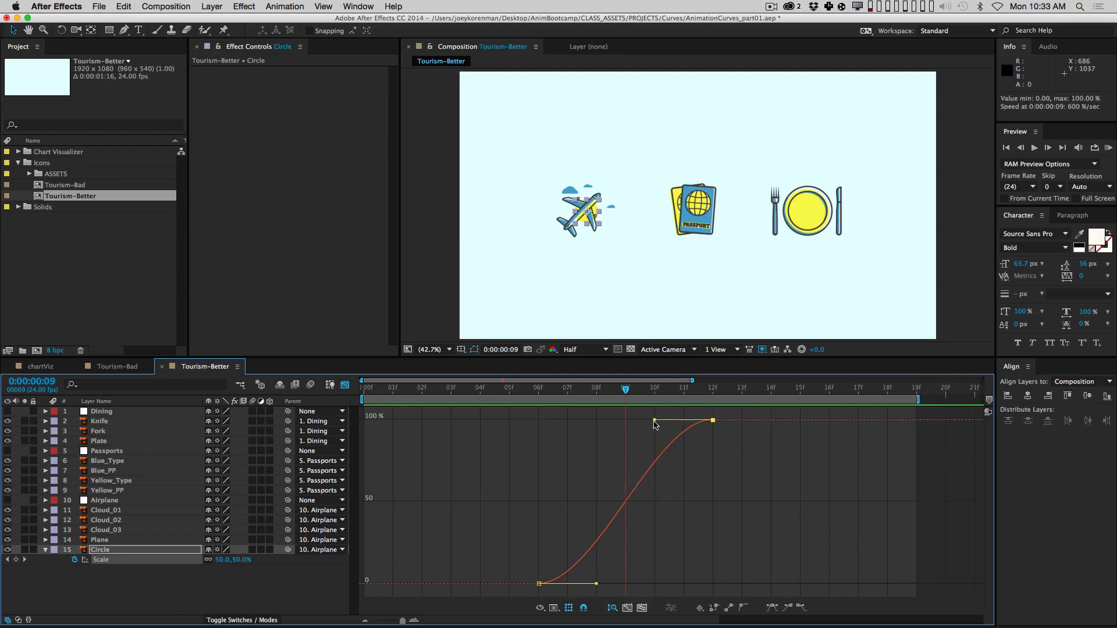
{"action": "left_click_drag", "start_coordinate": [654, 421], "coordinate": [535, 444]}
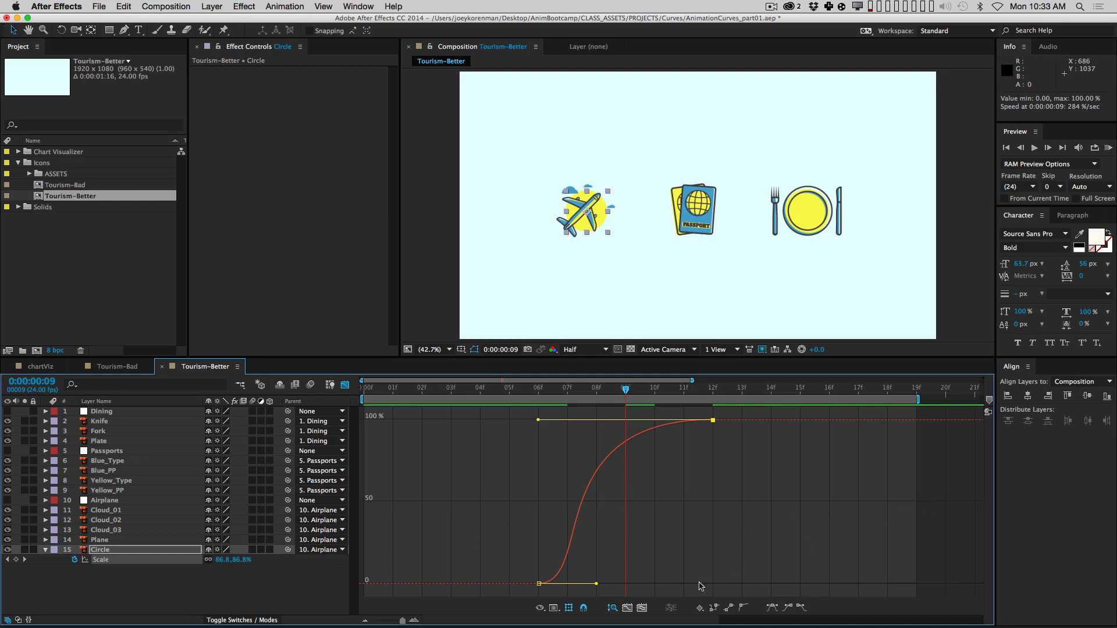
{"action": "mouse_move", "coordinate": [539, 584]}
{"action": "mouse_move", "coordinate": [627, 448]}
{"action": "left_click_drag", "start_coordinate": [538, 420], "coordinate": [576, 430]}
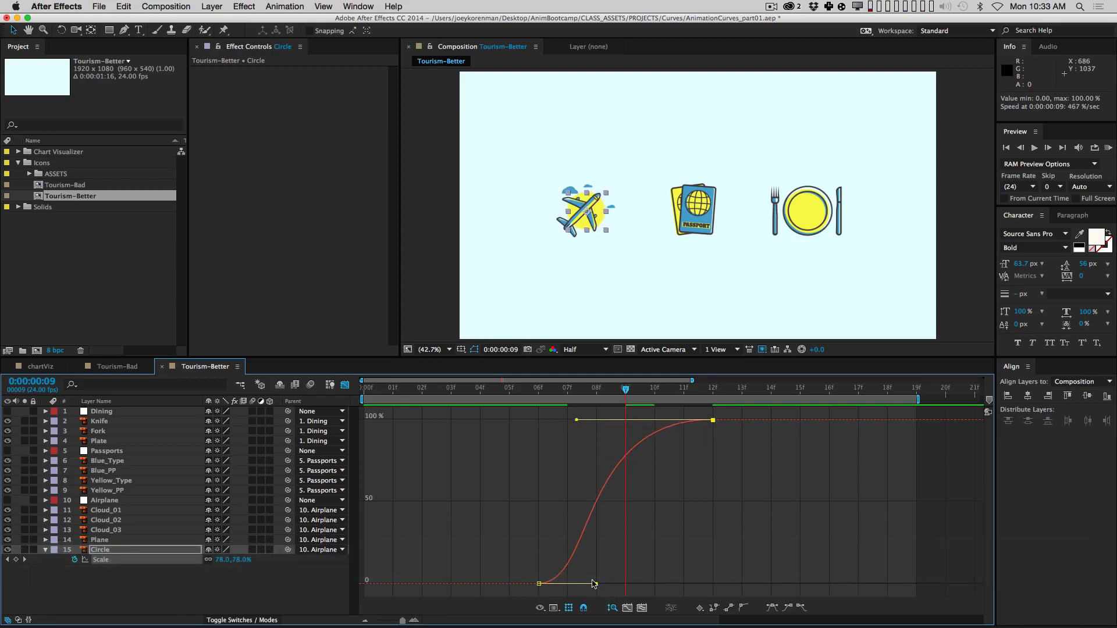
{"action": "left_click_drag", "start_coordinate": [597, 583], "coordinate": [551, 526]}
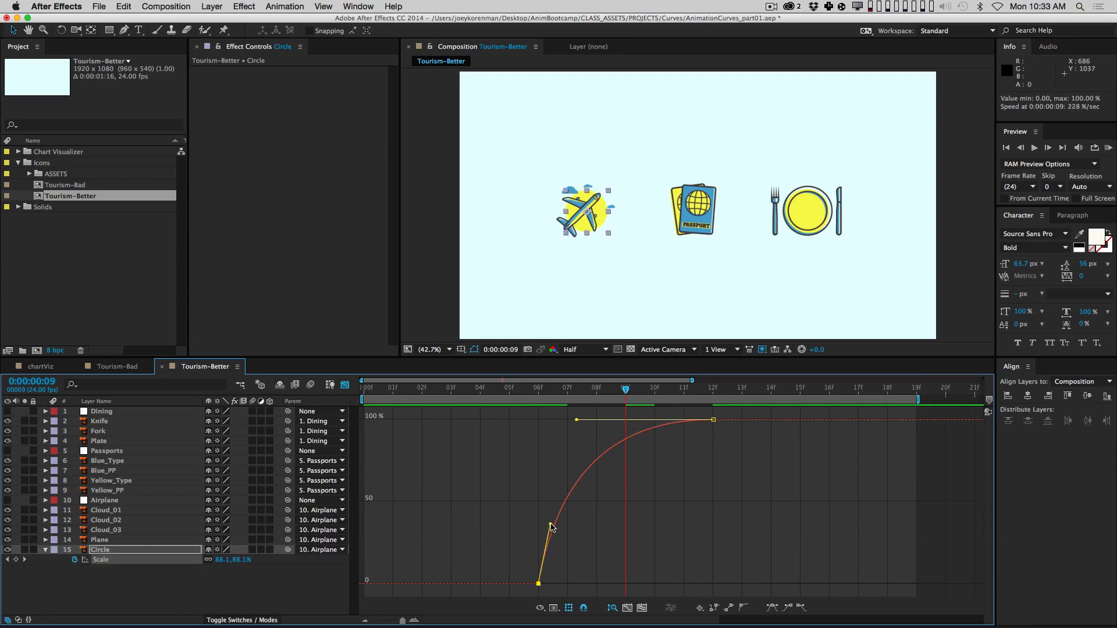
{"action": "left_click", "coordinate": [588, 548]}
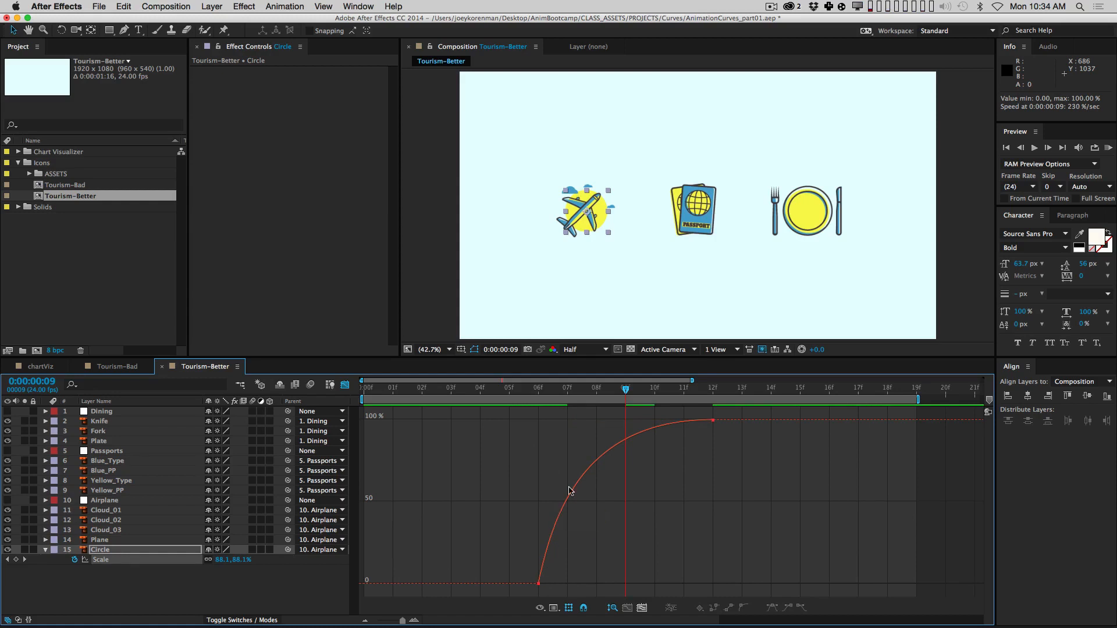
{"action": "key", "text": "KP_0"}
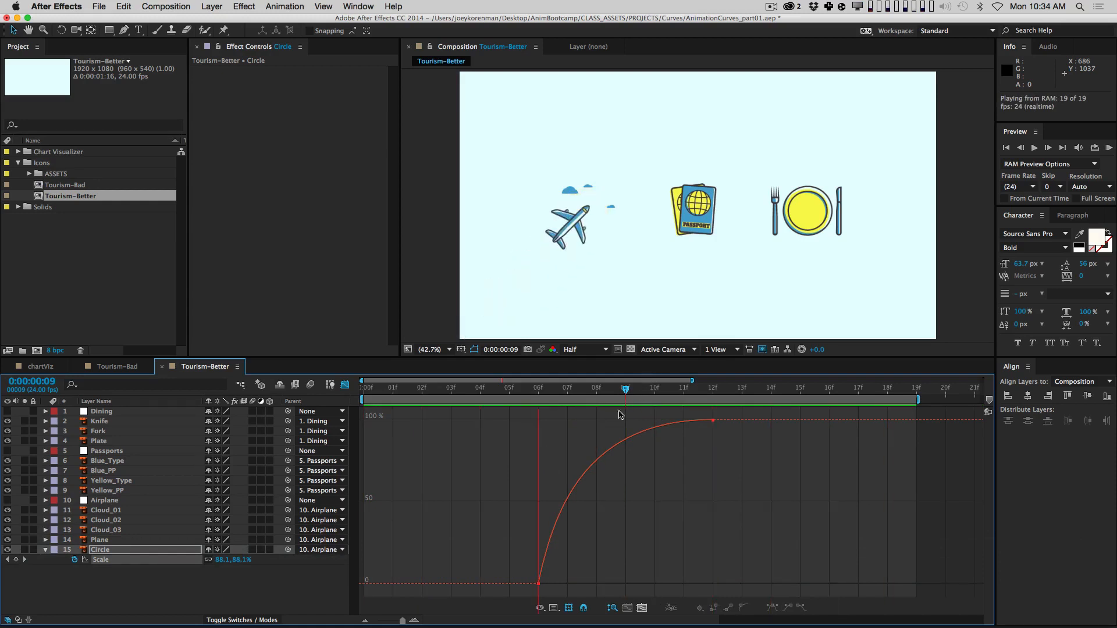
Step: Preview the airplane animation, then return to layer bars with the Circle layer collapsed
{"action": "key", "text": "space"}
{"action": "key", "text": "Page_Up"}
{"action": "key", "text": "Page_Up"}
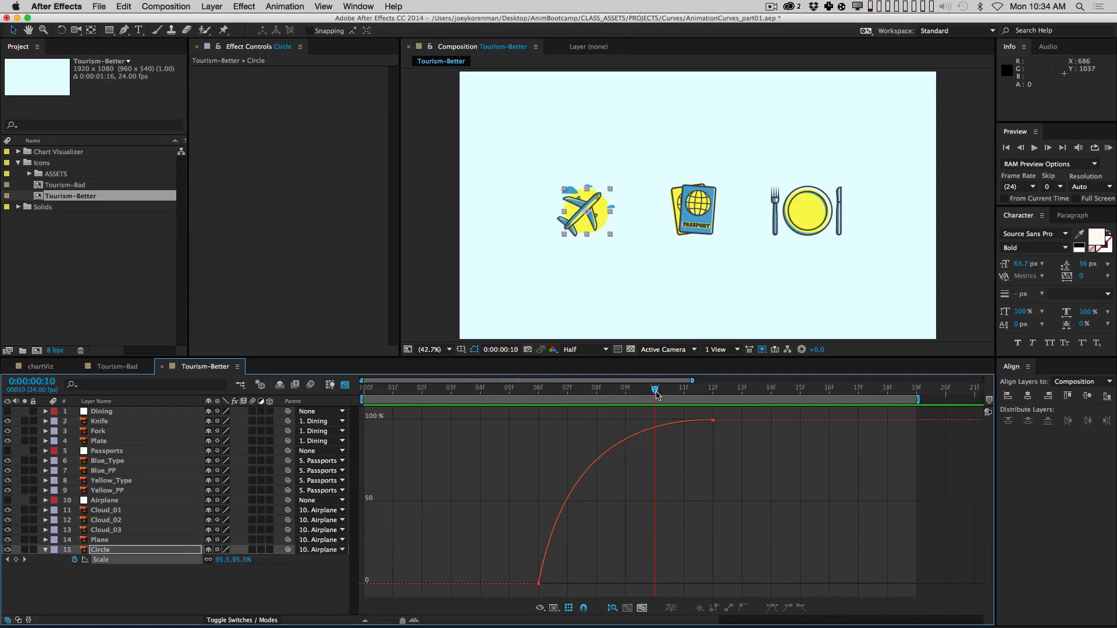
{"action": "key", "text": "space"}
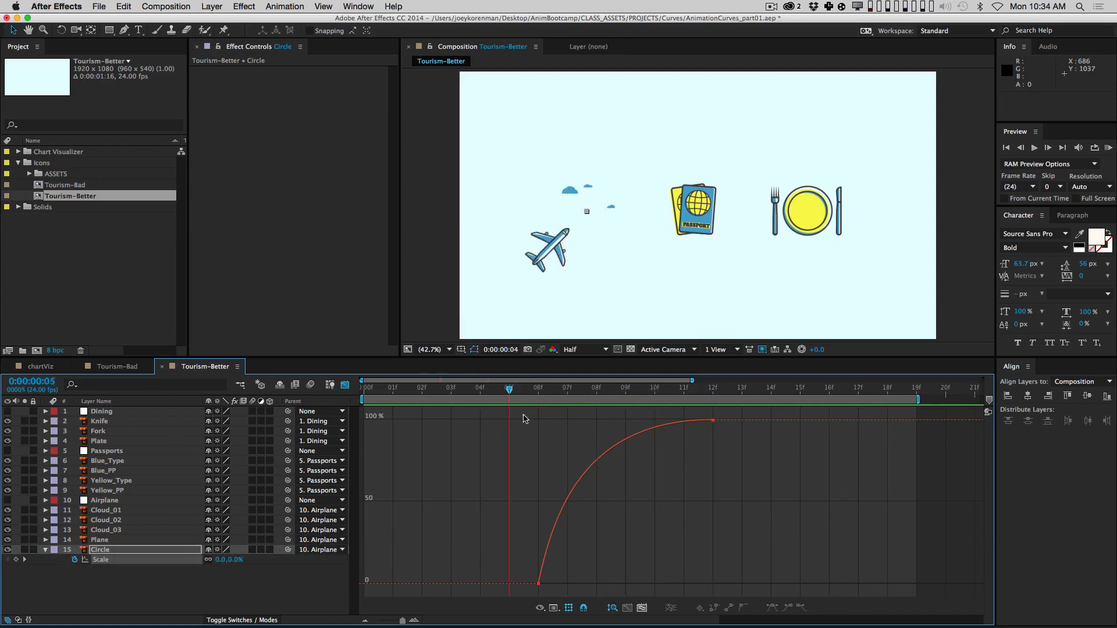
{"action": "key", "text": "space"}
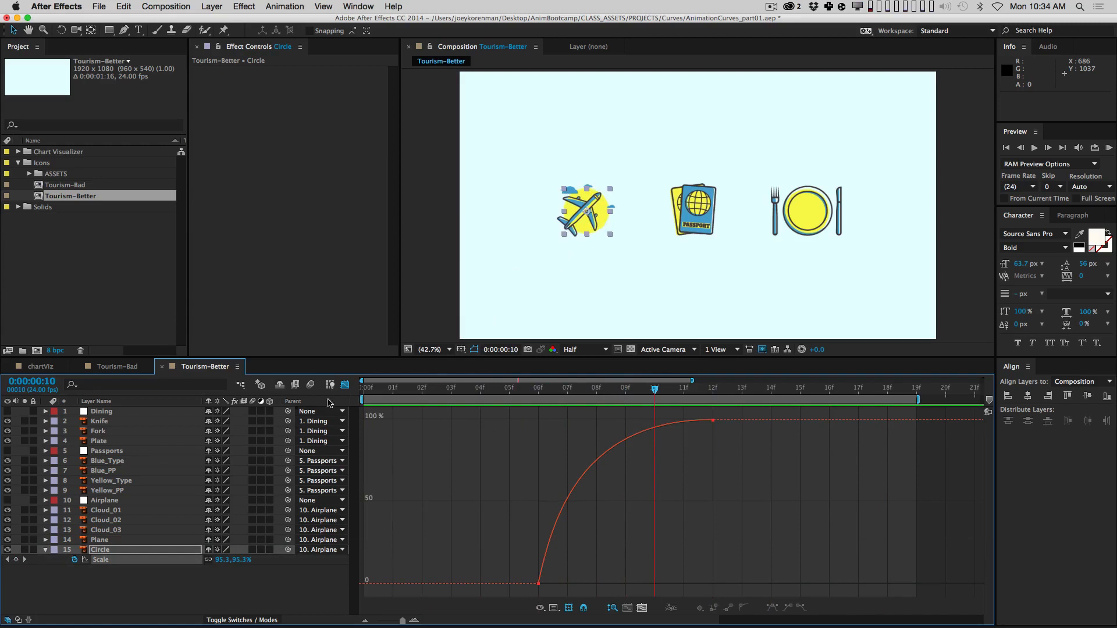
{"action": "left_click", "coordinate": [345, 385]}
{"action": "left_click", "coordinate": [224, 569]}
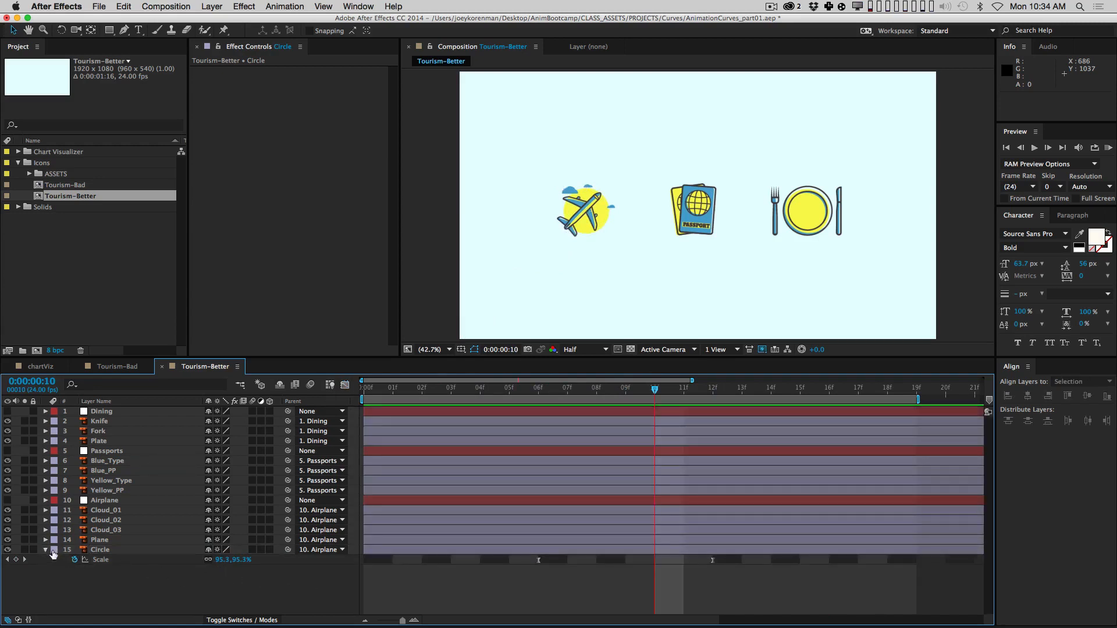
{"action": "left_click", "coordinate": [45, 549]}
Step: Slide Cloud_01–Cloud_03 to start at frame 11, widen the timeline and go to frame 19
{"action": "left_click", "coordinate": [107, 510]}
{"action": "left_click", "coordinate": [108, 530], "text": "shift"}
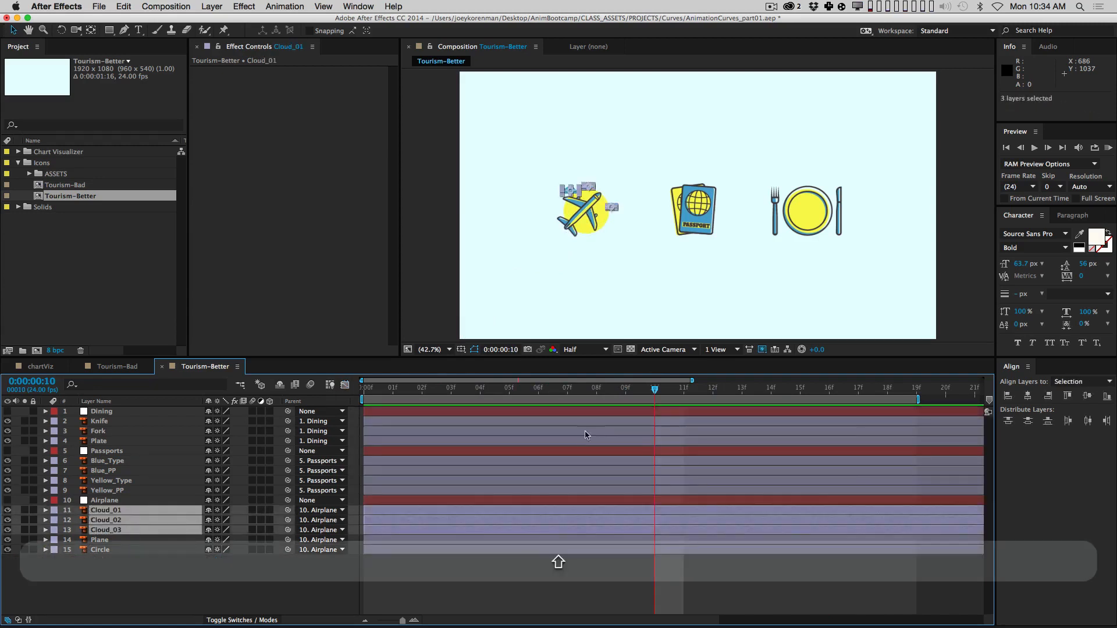
{"action": "left_click_drag", "start_coordinate": [495, 392], "coordinate": [698, 403]}
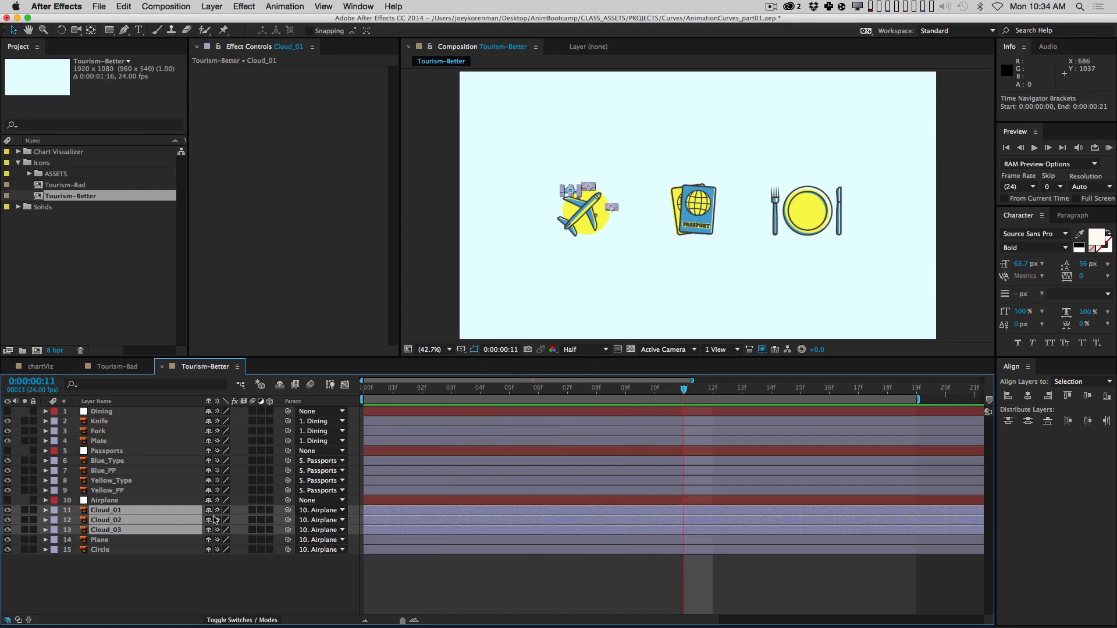
{"action": "left_click_drag", "start_coordinate": [381, 509], "coordinate": [703, 514]}
{"action": "left_click", "coordinate": [704, 586]}
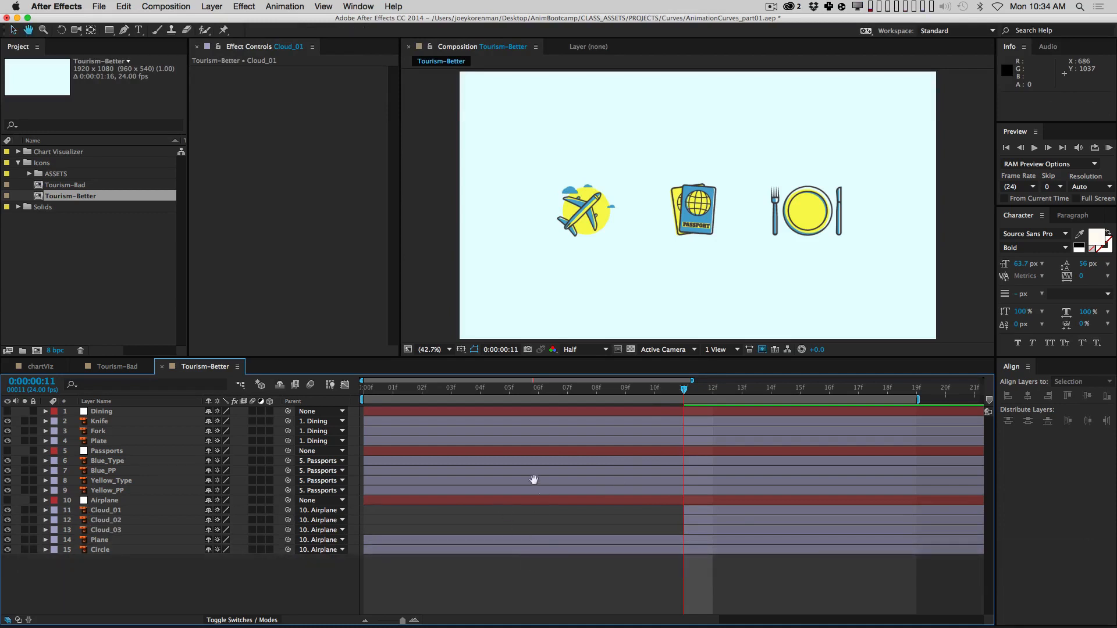
{"action": "left_click_drag", "start_coordinate": [885, 588], "coordinate": [550, 591]}
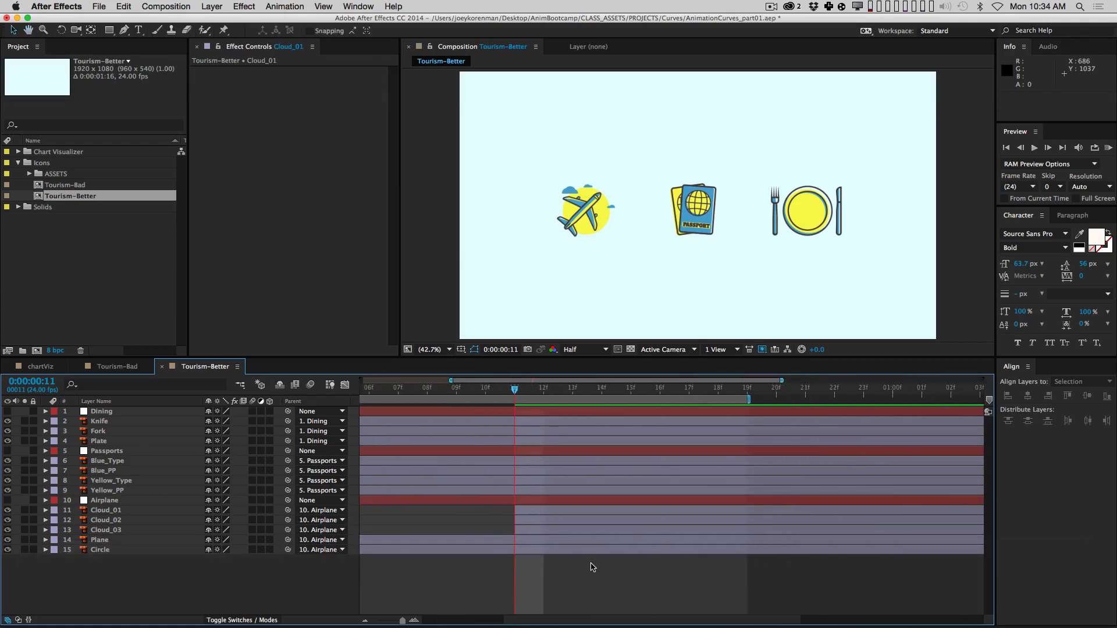
{"action": "key", "text": "minus"}
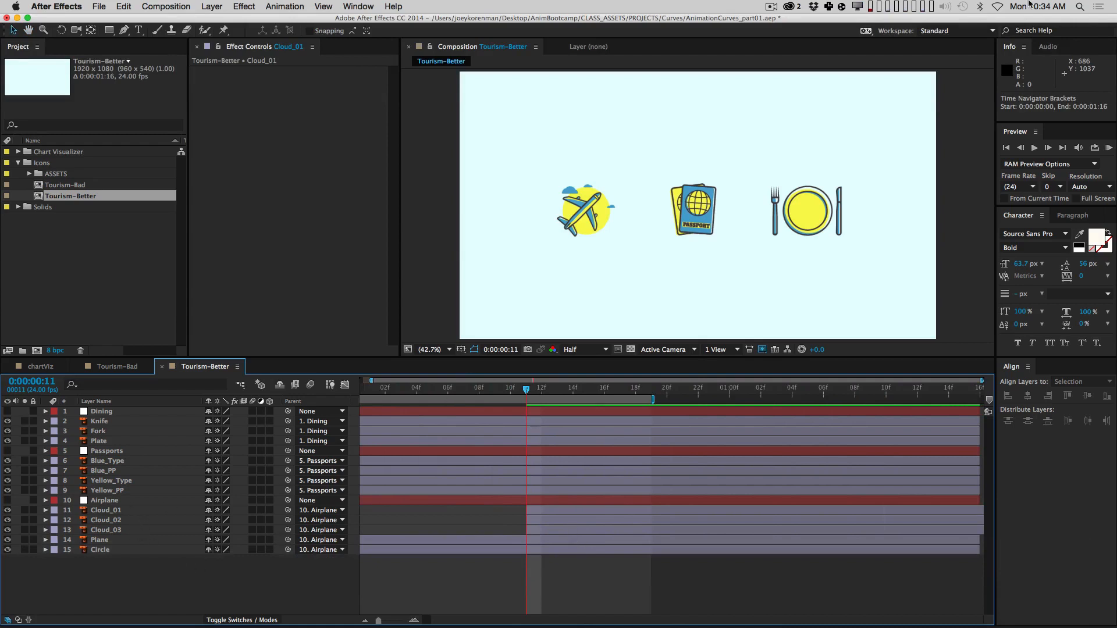
{"action": "key", "text": "Page_Down"}
{"action": "key", "text": "Page_Down"}
{"action": "key", "text": "Page_Down"}
{"action": "key", "text": "Page_Down"}
{"action": "key", "text": "Page_Down"}
{"action": "key", "text": "Page_Down"}
{"action": "key", "text": "Page_Down"}
{"action": "key", "text": "Page_Down"}
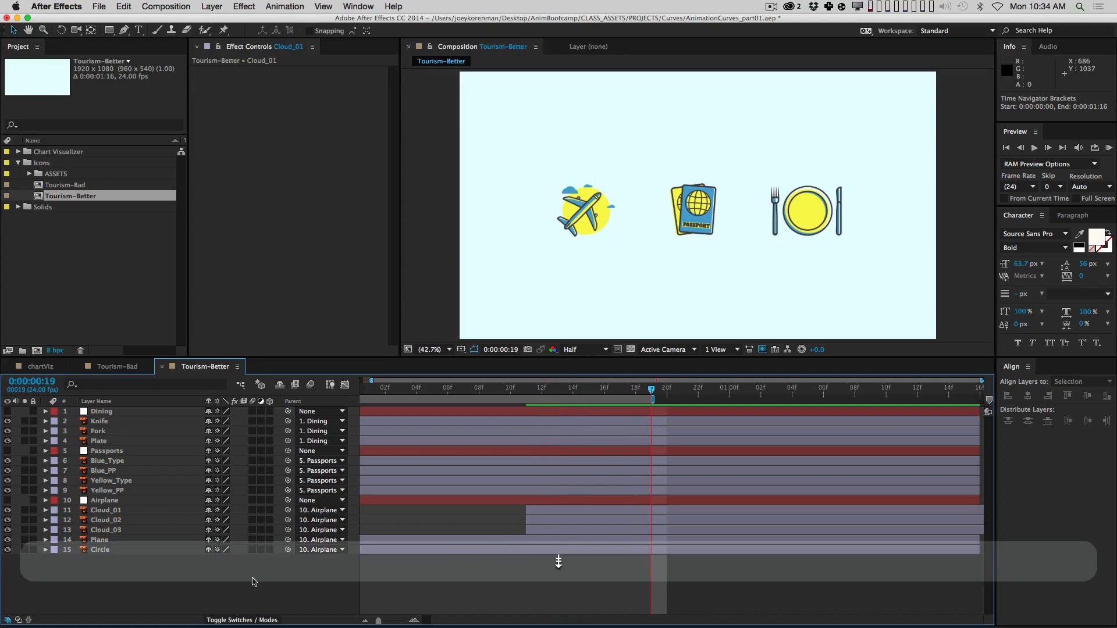
Step: Keyframe the three clouds' Position at frame 19 and separate it into X and Y
{"action": "left_click", "coordinate": [161, 510]}
{"action": "left_click", "coordinate": [148, 530], "text": "shift"}
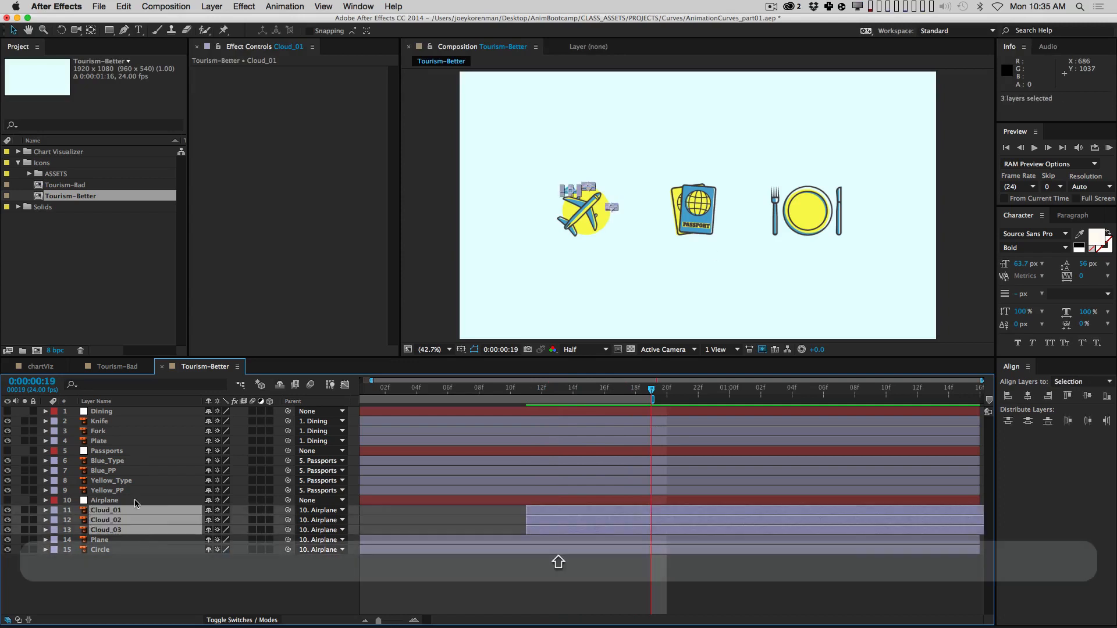
{"action": "key", "text": "alt+shift+p"}
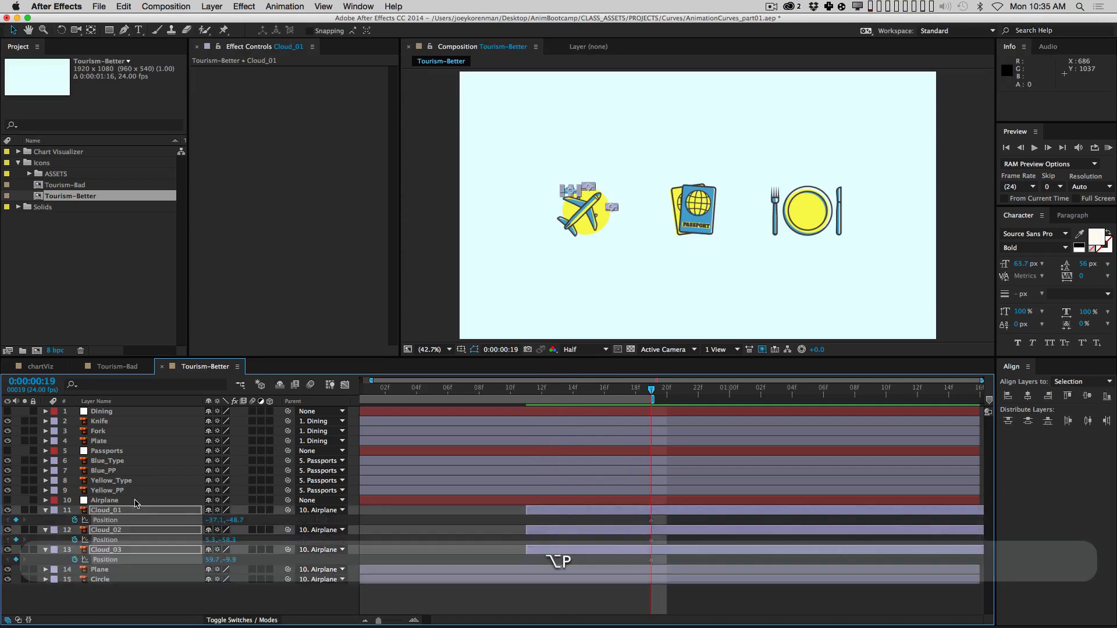
{"action": "key", "text": "ctrl"}
{"action": "left_click", "coordinate": [108, 524], "text": "ctrl"}
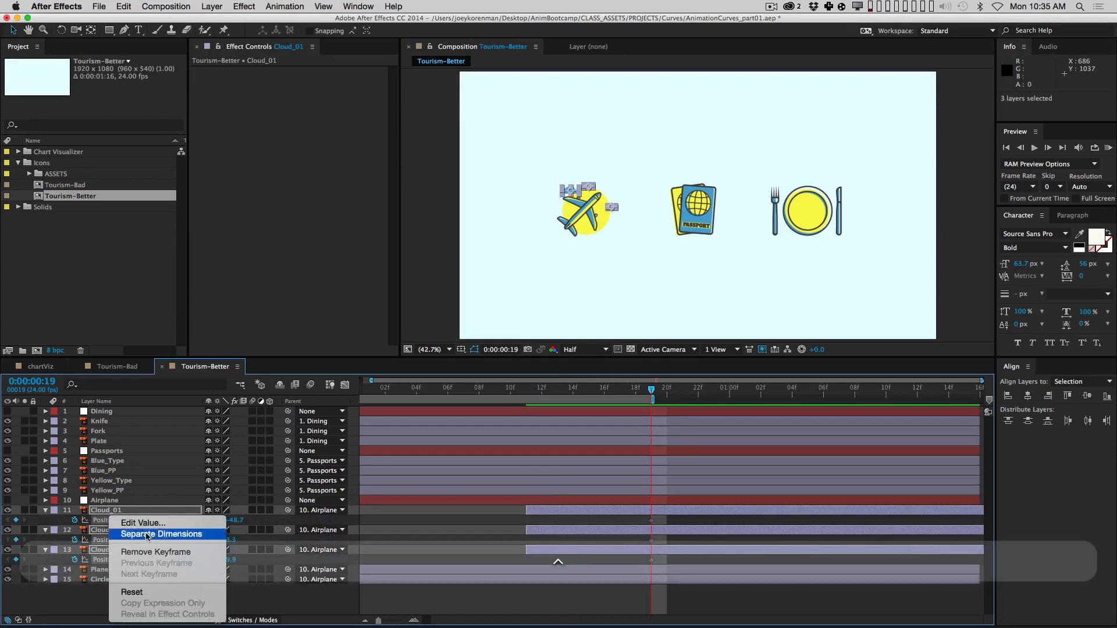
{"action": "left_click", "coordinate": [144, 535]}
Step: Remove the clouds' X Position keyframes and show only their Y Position keyframes
{"action": "left_click", "coordinate": [389, 544]}
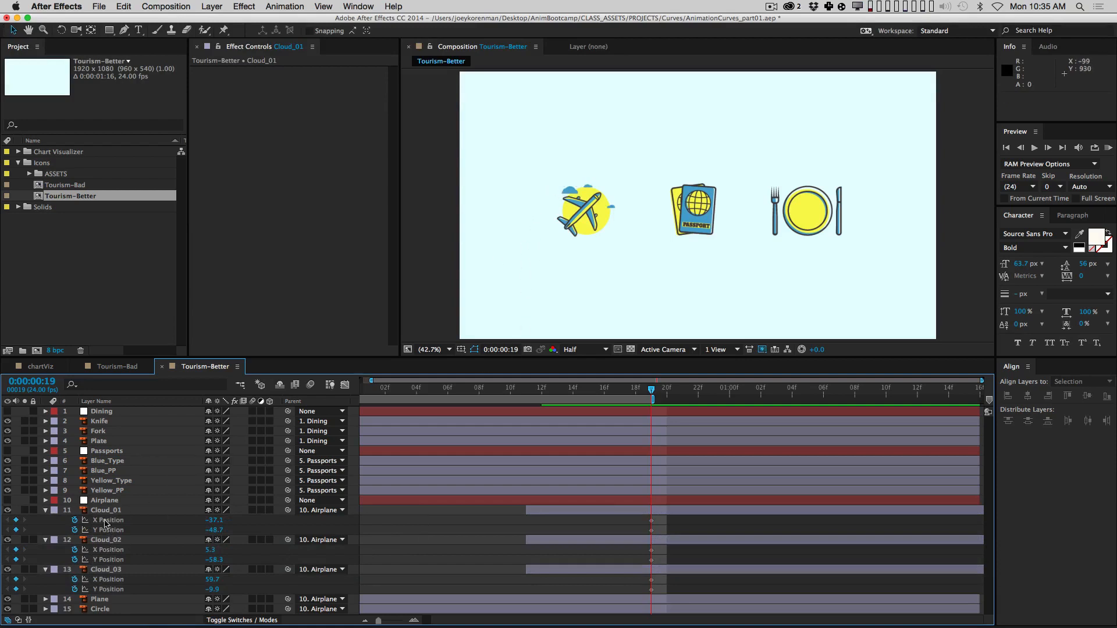
{"action": "left_click", "coordinate": [75, 520]}
{"action": "left_click", "coordinate": [75, 550]}
{"action": "left_click", "coordinate": [74, 580]}
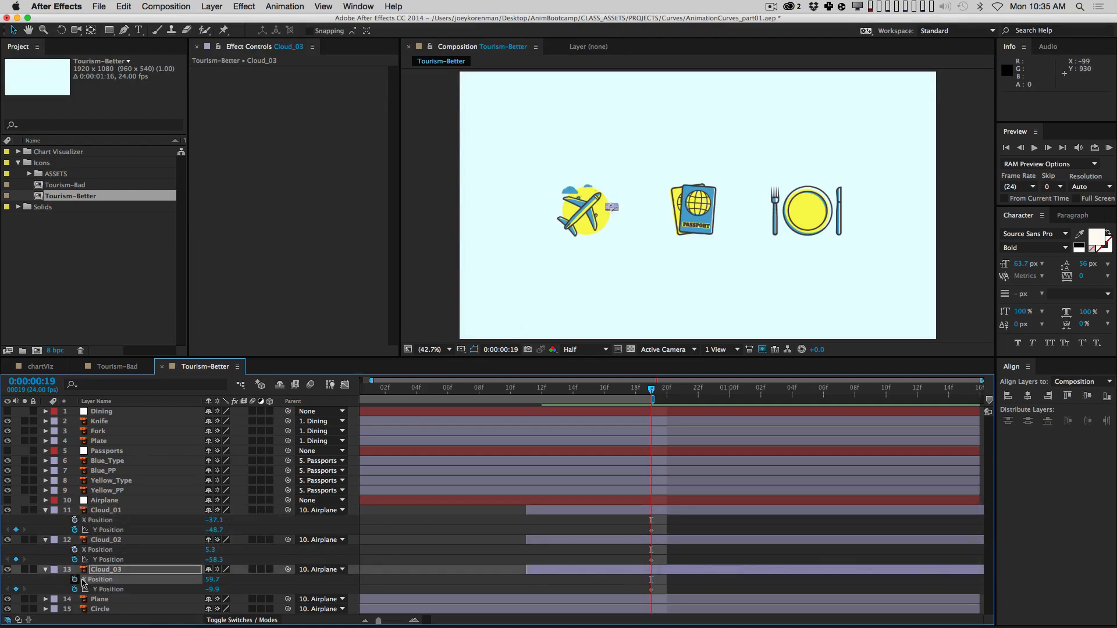
{"action": "left_click", "coordinate": [125, 514]}
{"action": "left_click", "coordinate": [174, 570], "text": "shift"}
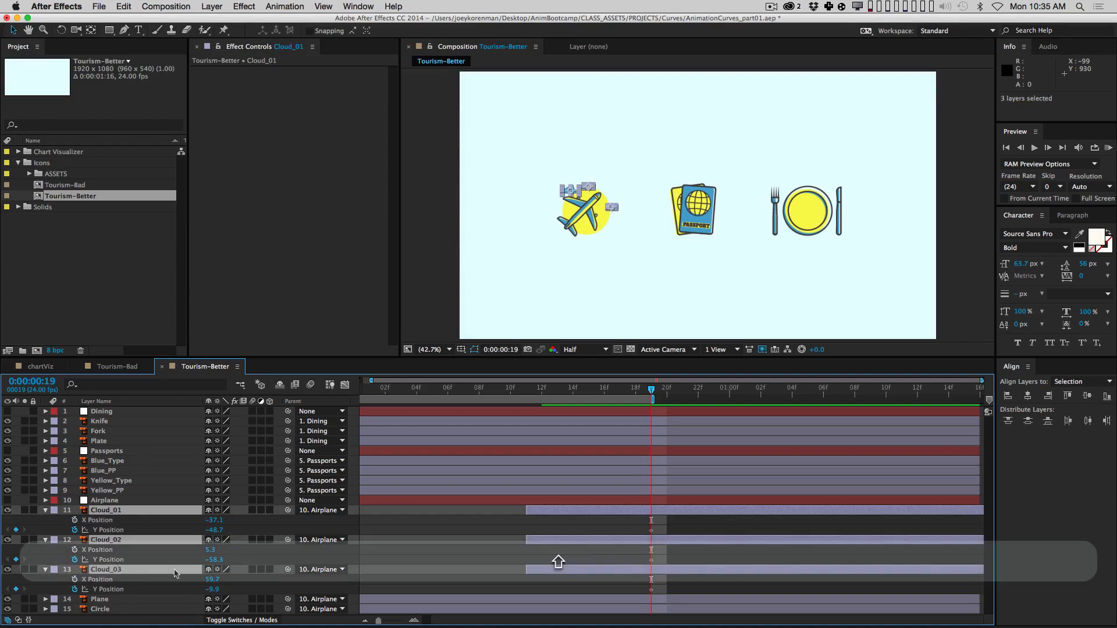
{"action": "key", "text": "u"}
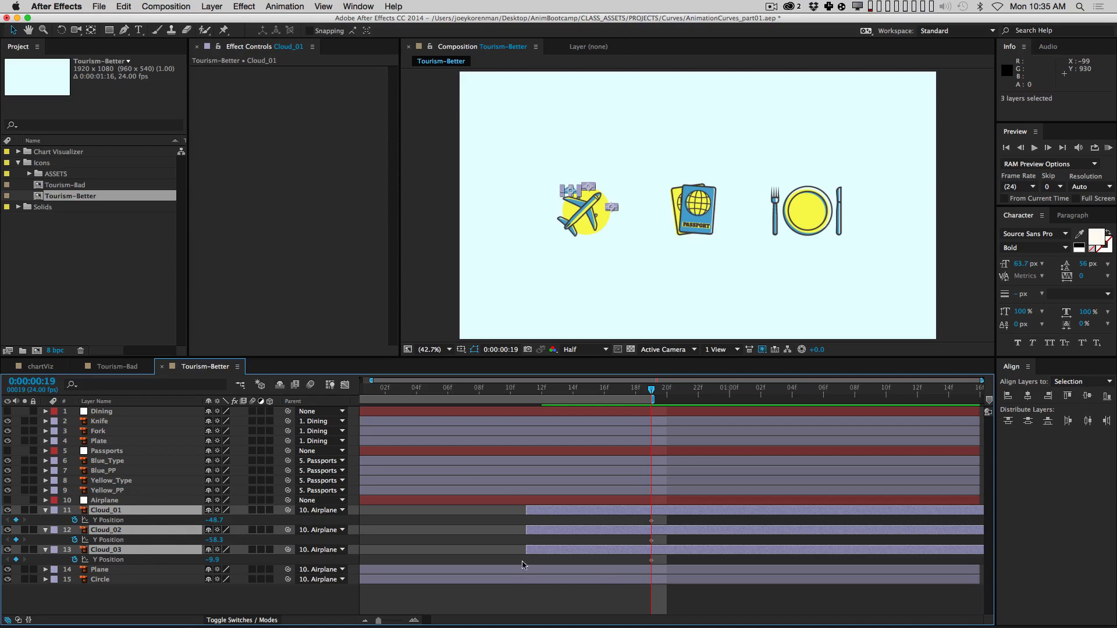
Step: At frame 11, raise the clouds' Y Position to -85.7, -100.3 and -55.9
{"action": "left_click_drag", "start_coordinate": [547, 388], "coordinate": [526, 388]}
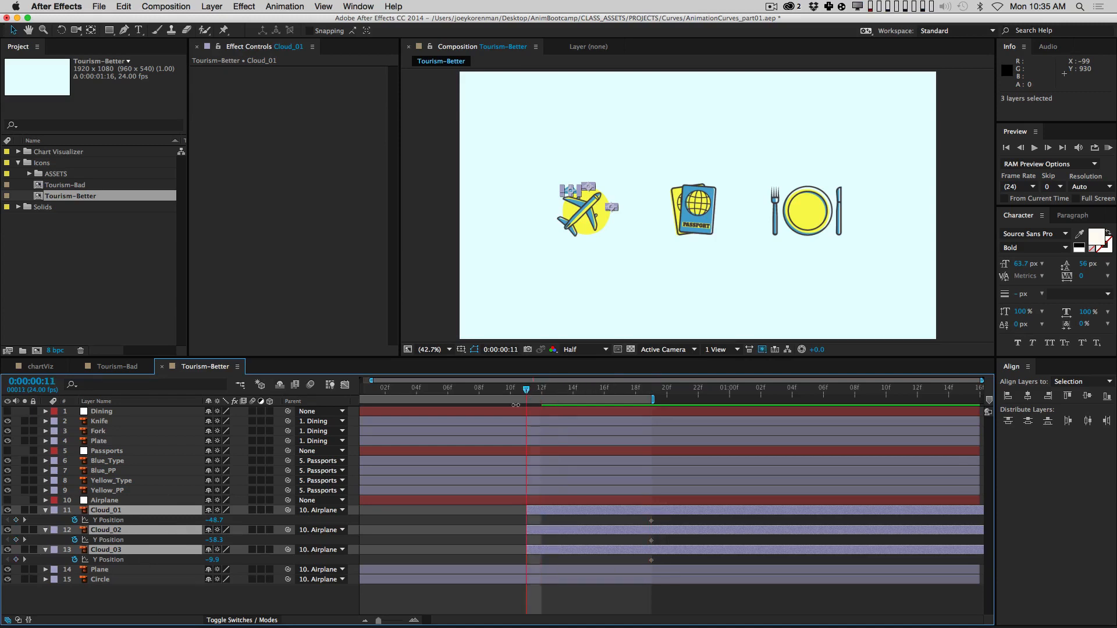
{"action": "left_click", "coordinate": [193, 608]}
{"action": "left_click_drag", "start_coordinate": [214, 520], "coordinate": [172, 522]}
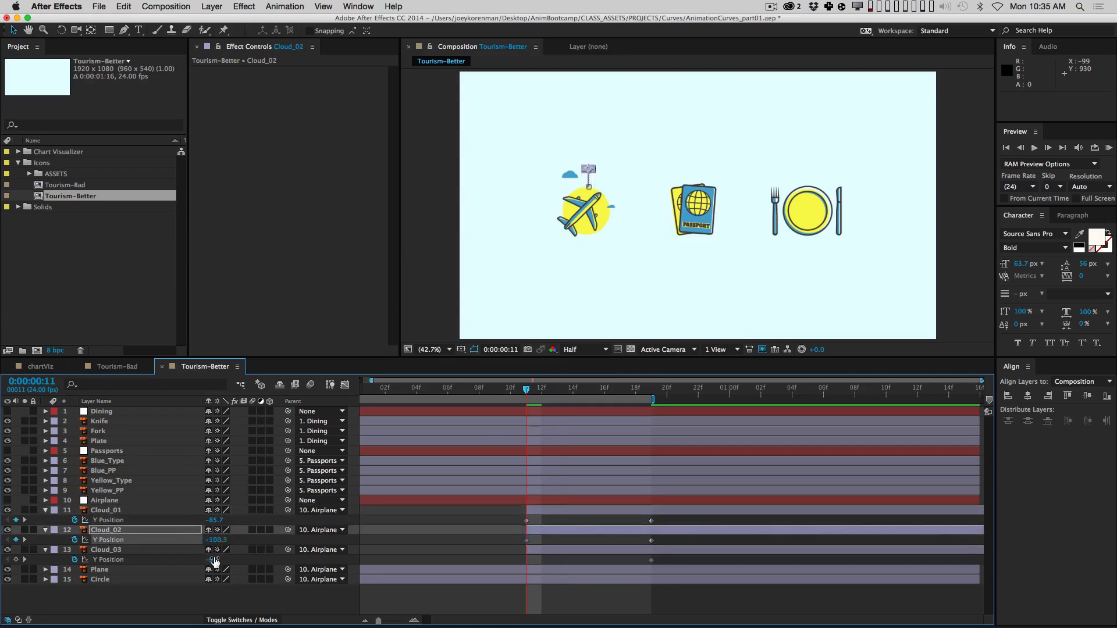
{"action": "left_click_drag", "start_coordinate": [213, 560], "coordinate": [178, 548]}
{"action": "left_click", "coordinate": [559, 614]}
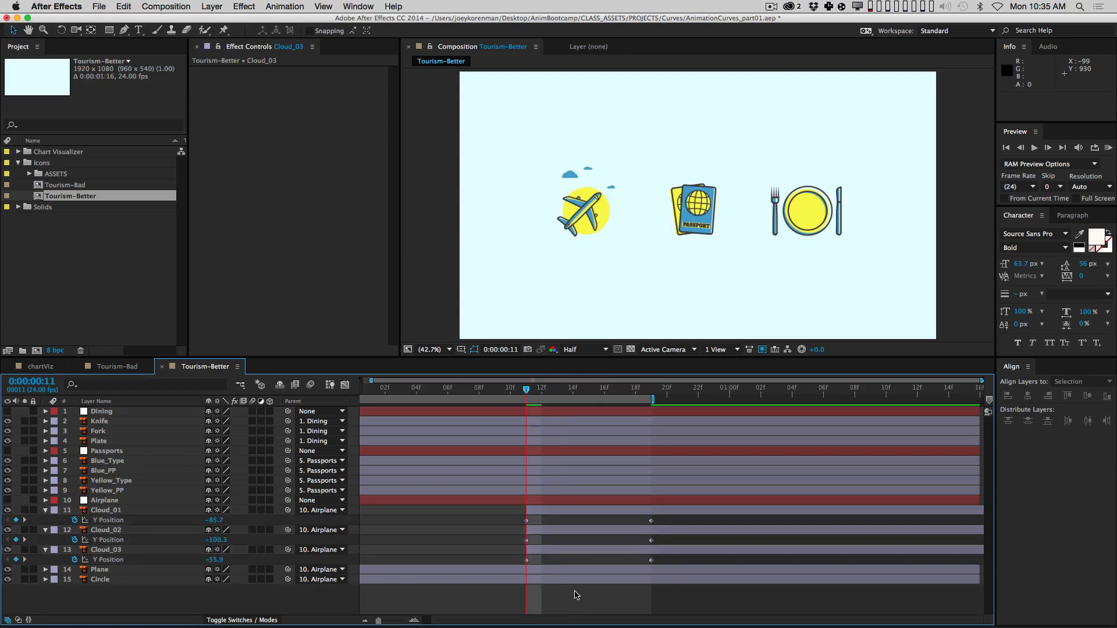
Step: Easy-ease all cloud Y Position keyframes, extend the work area to about 1:02 and preview
{"action": "left_click_drag", "start_coordinate": [530, 519], "coordinate": [703, 573]}
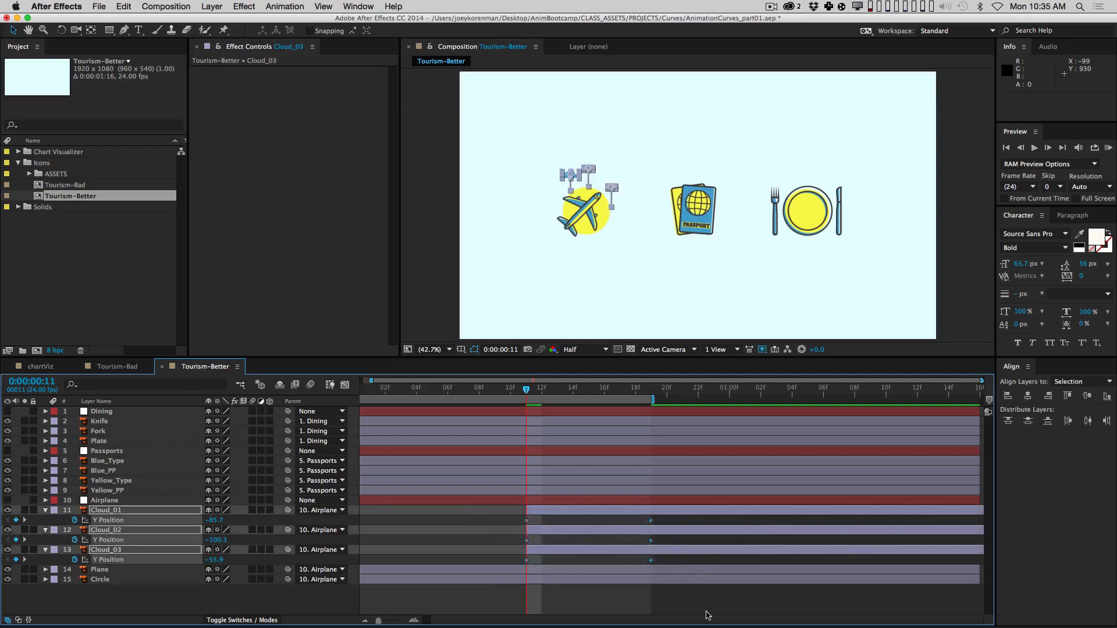
{"action": "key", "text": "F9"}
{"action": "left_click_drag", "start_coordinate": [652, 400], "coordinate": [762, 400]}
{"action": "left_click", "coordinate": [680, 564]}
{"action": "key", "text": "KP_0"}
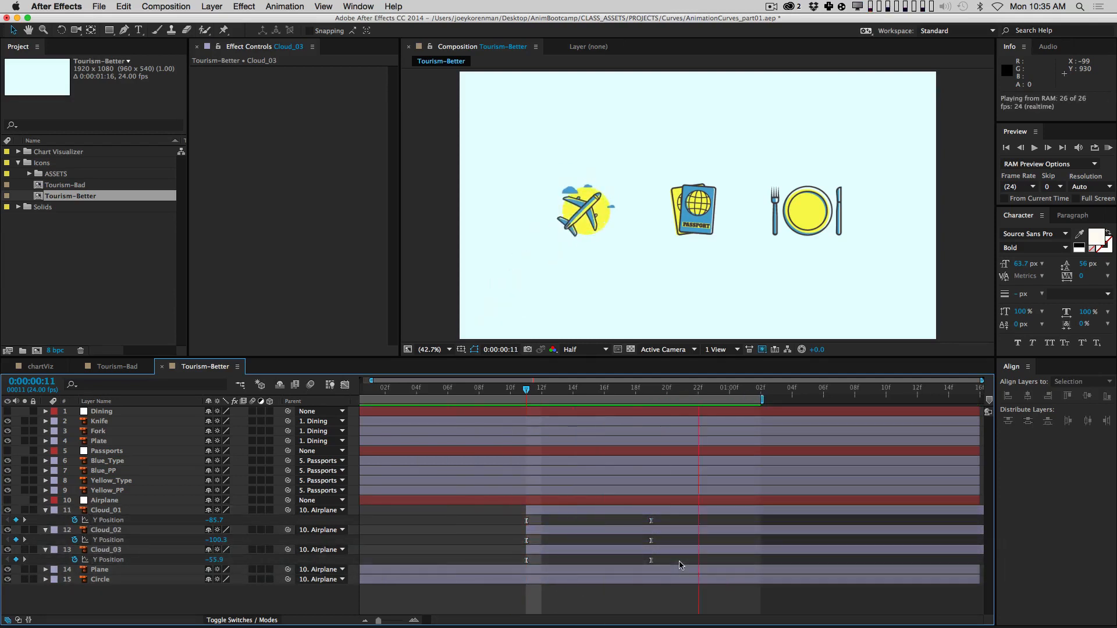
{"action": "key", "text": "space"}
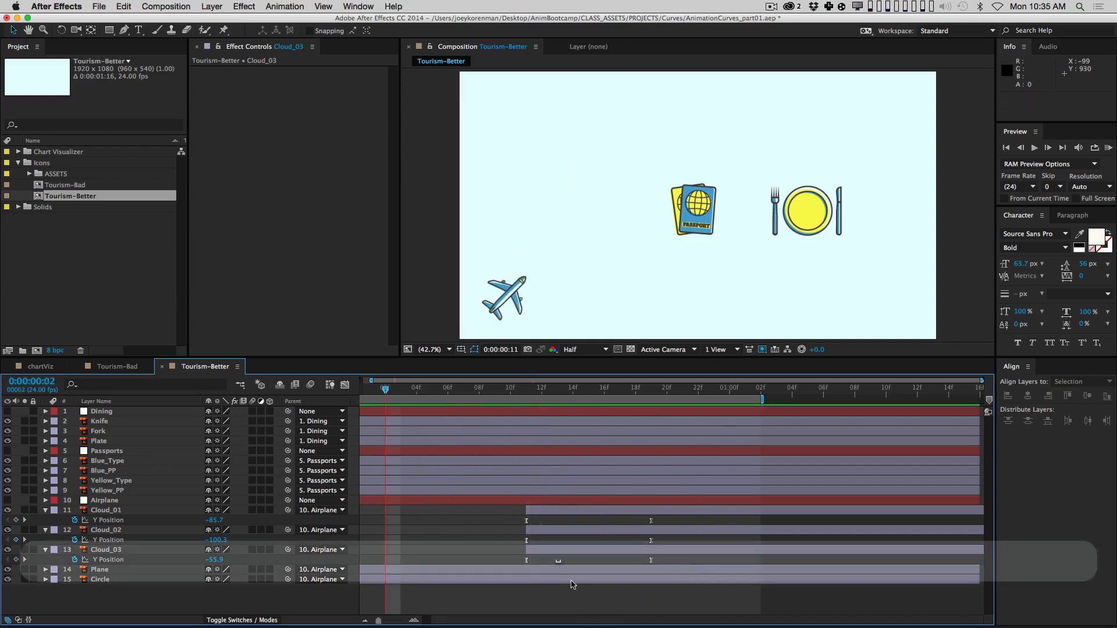
{"action": "left_click_drag", "start_coordinate": [527, 388], "coordinate": [652, 395]}
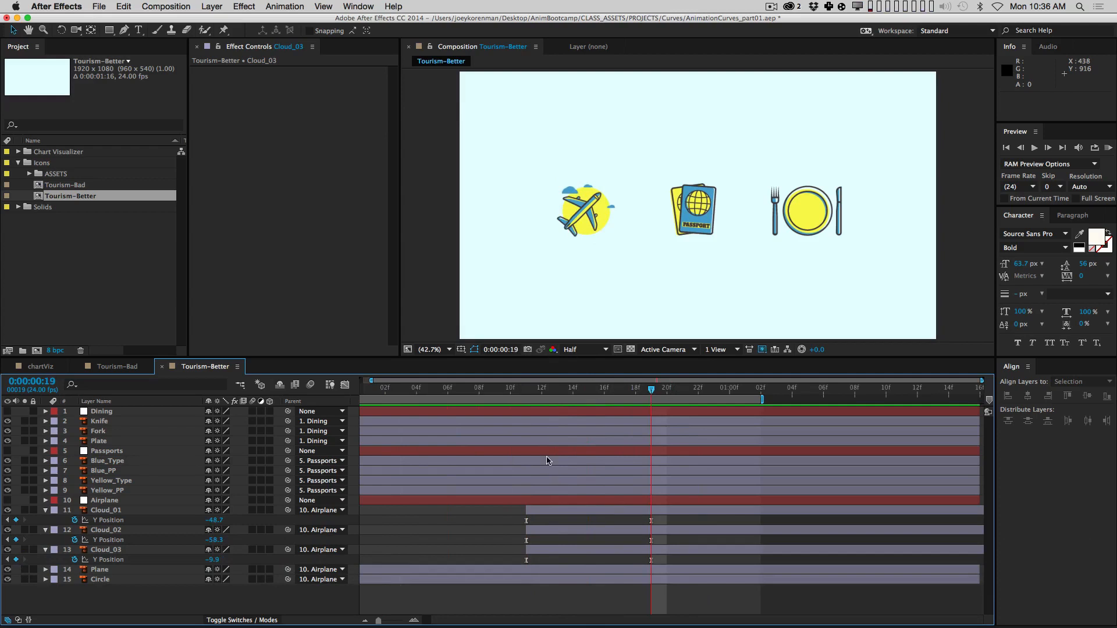
{"action": "left_click_drag", "start_coordinate": [525, 386], "coordinate": [573, 389]}
{"action": "left_click", "coordinate": [554, 531]}
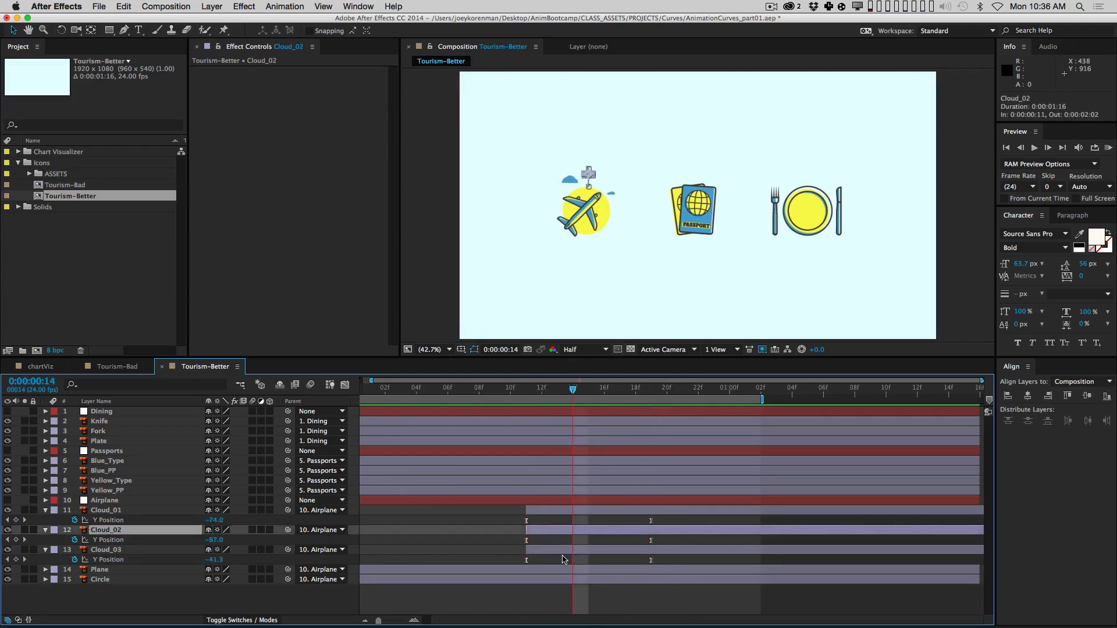
Step: Delay Cloud_02 to start around frame 13 and play back the staggered clouds
{"action": "left_click_drag", "start_coordinate": [541, 532], "coordinate": [604, 529]}
{"action": "left_click_drag", "start_coordinate": [489, 384], "coordinate": [872, 398]}
{"action": "key", "text": "space"}
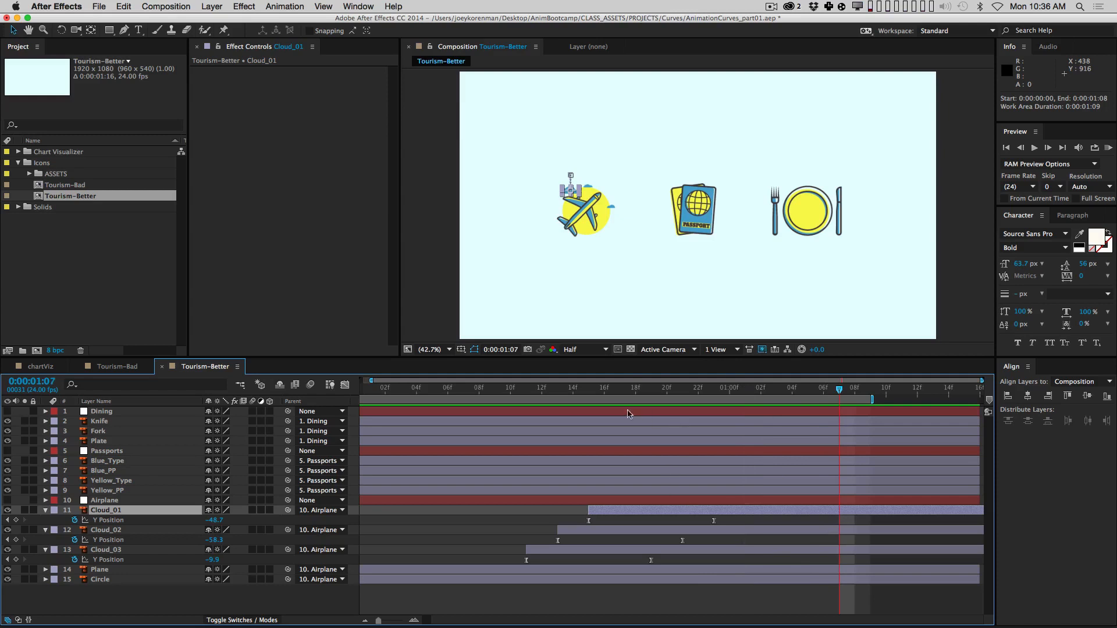
{"action": "left_click_drag", "start_coordinate": [495, 397], "coordinate": [730, 392]}
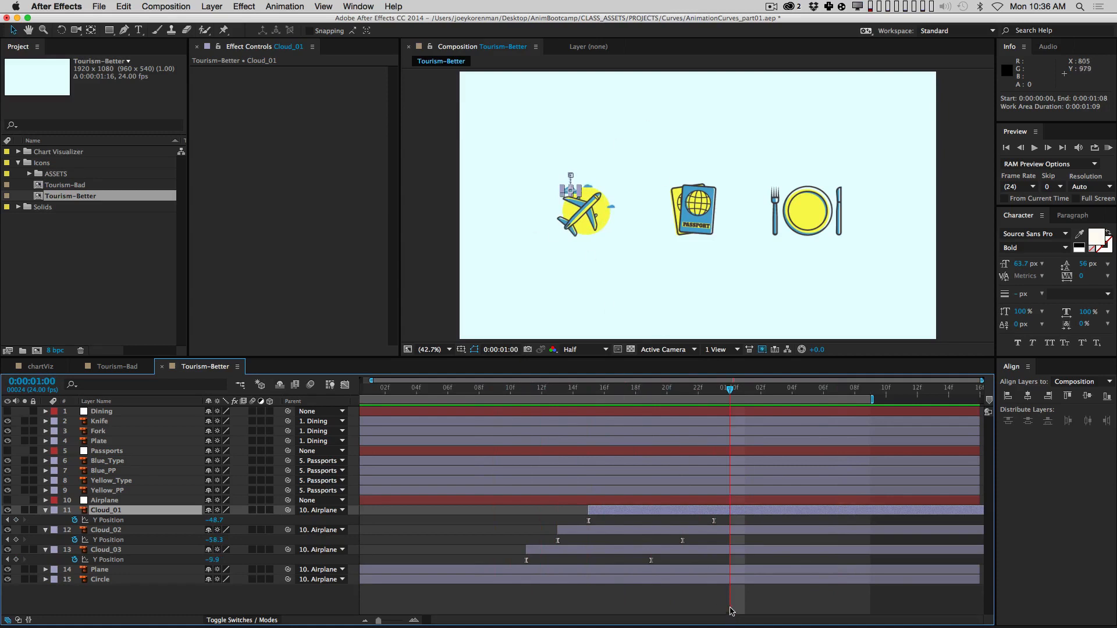
{"action": "left_click", "coordinate": [742, 611]}
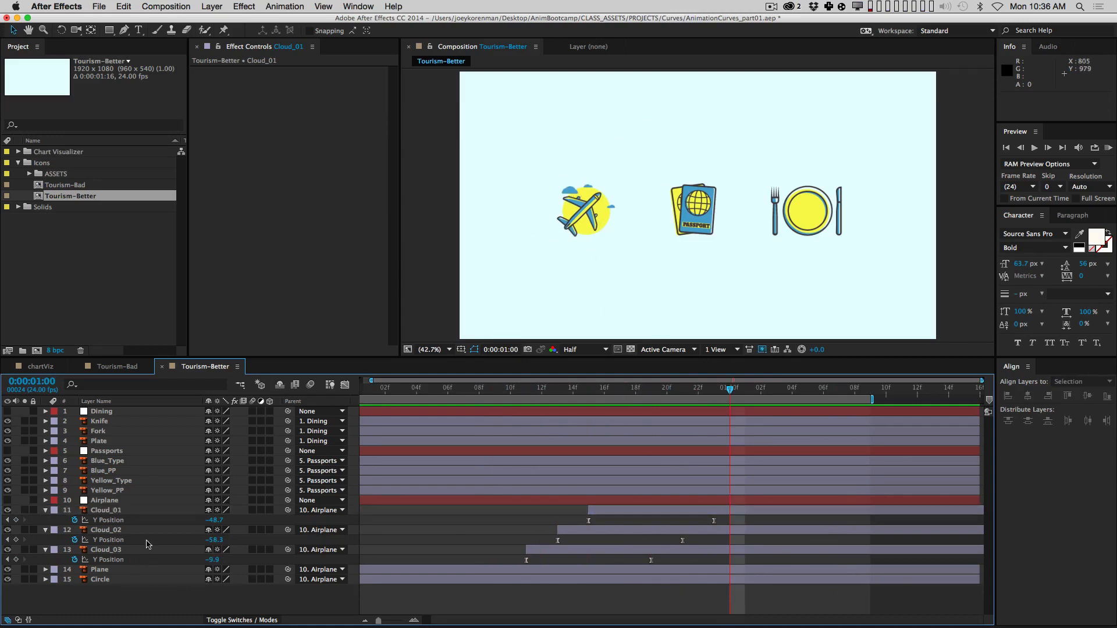
Step: Select all three clouds' Y Position keyframes and show them as value curves
{"action": "left_click", "coordinate": [148, 511]}
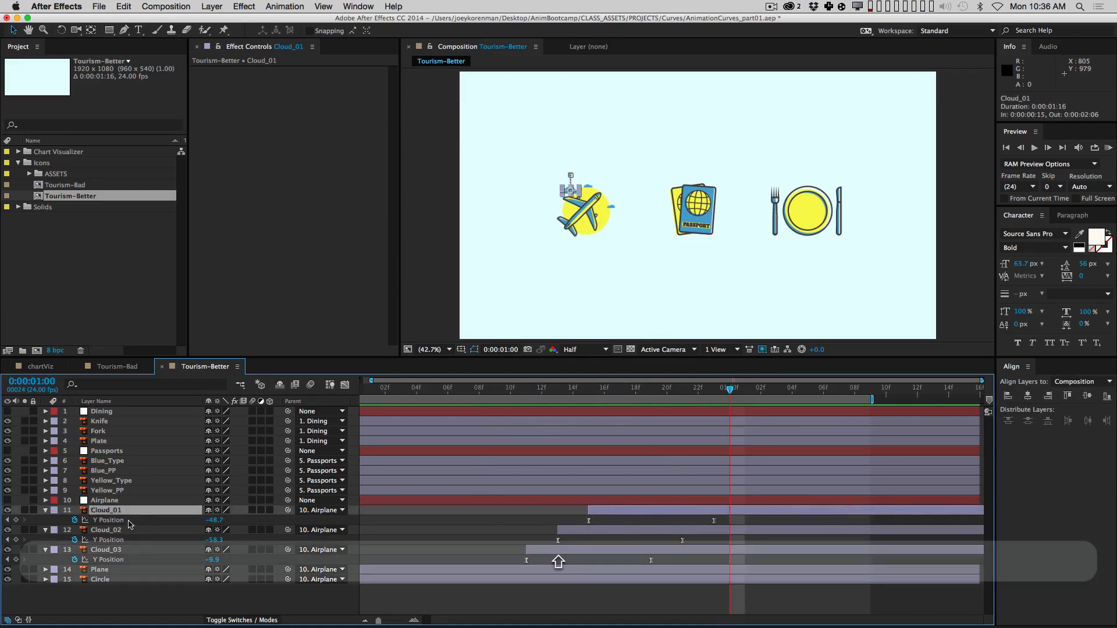
{"action": "left_click", "coordinate": [134, 530], "text": "super"}
{"action": "left_click", "coordinate": [145, 550], "text": "super"}
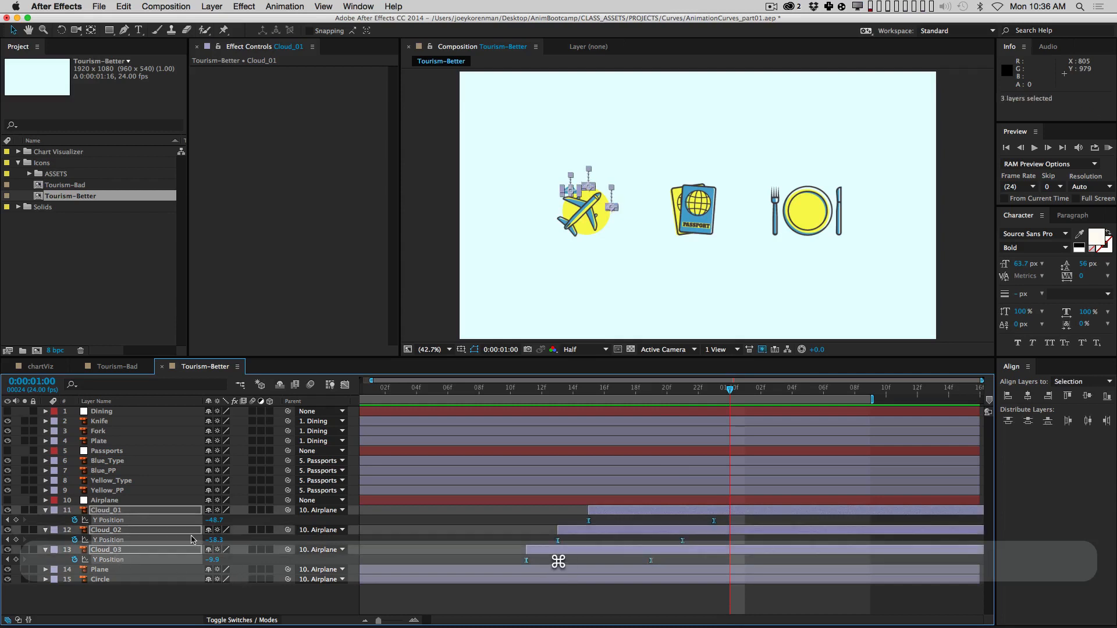
{"action": "left_click", "coordinate": [393, 525]}
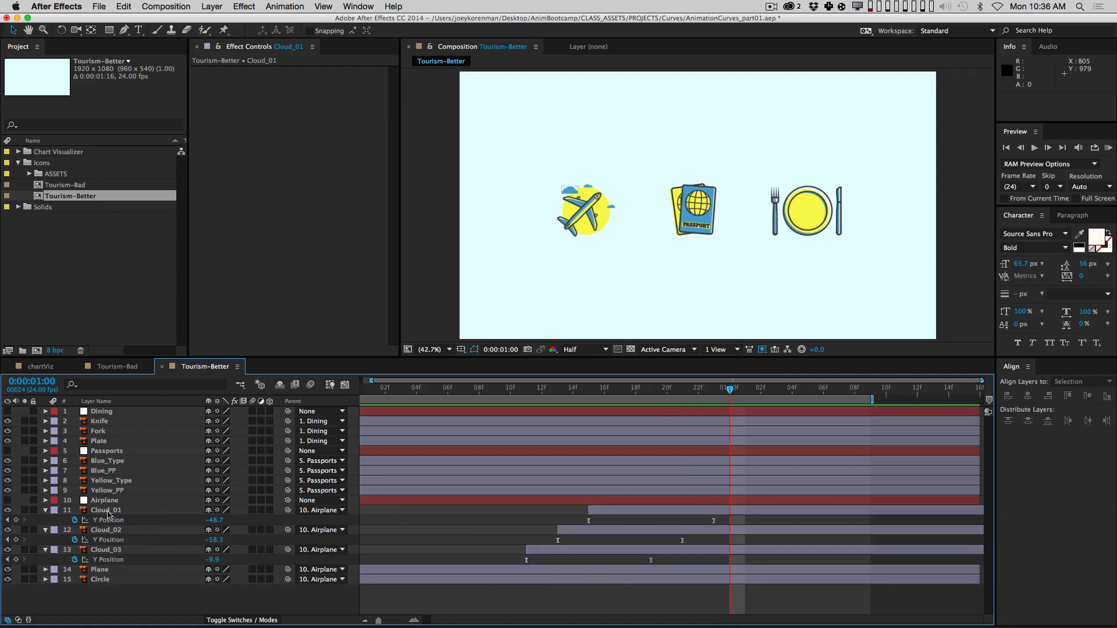
{"action": "left_click", "coordinate": [107, 519]}
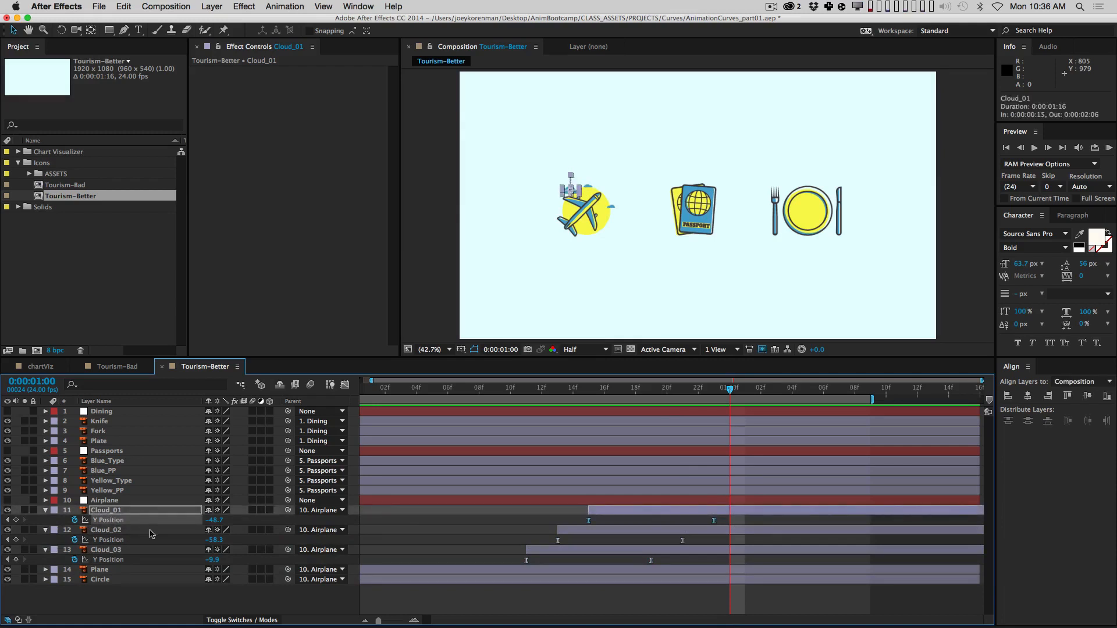
{"action": "left_click", "coordinate": [116, 540], "text": "super"}
{"action": "left_click", "coordinate": [121, 559], "text": "super"}
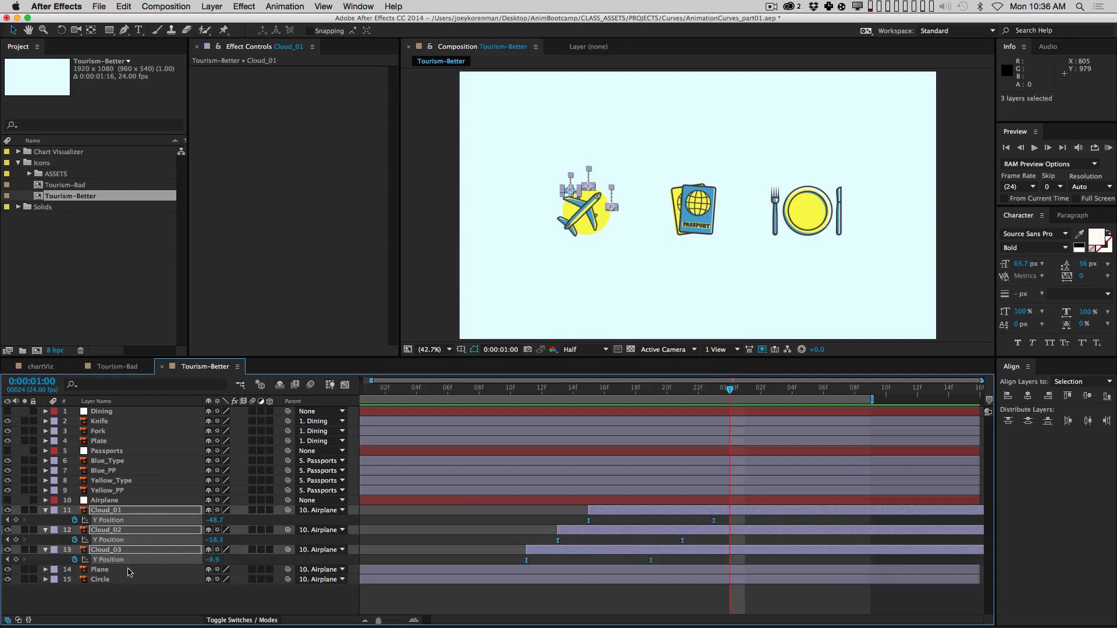
{"action": "left_click", "coordinate": [345, 385]}
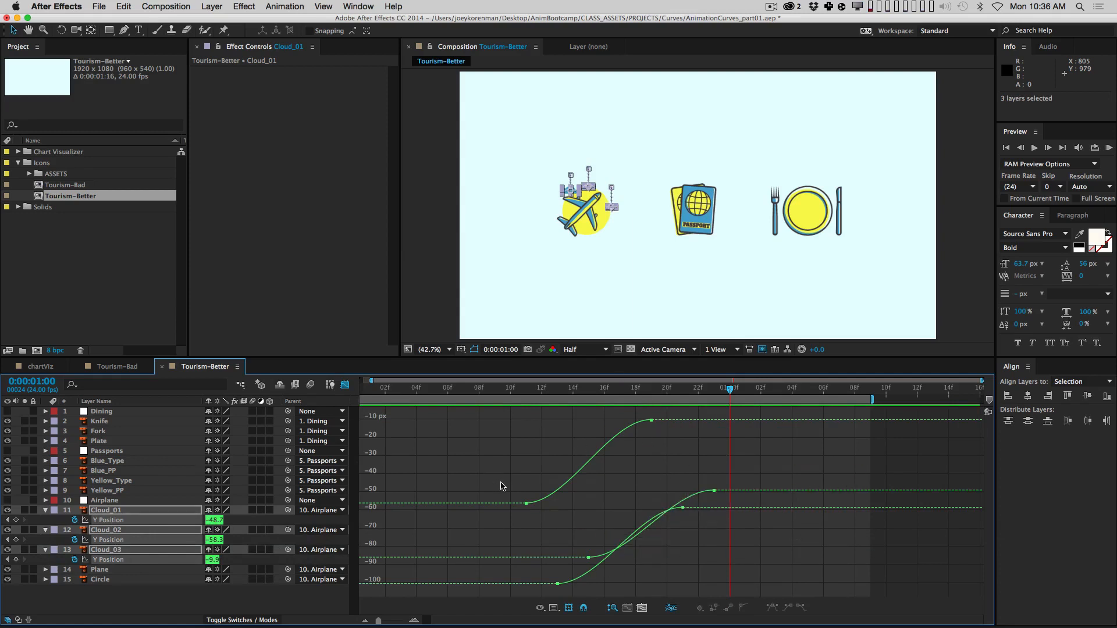
Step: Make the clouds' Y Position curves rise steeply from the start and ease long into the end
{"action": "left_click_drag", "start_coordinate": [501, 479], "coordinate": [612, 595]}
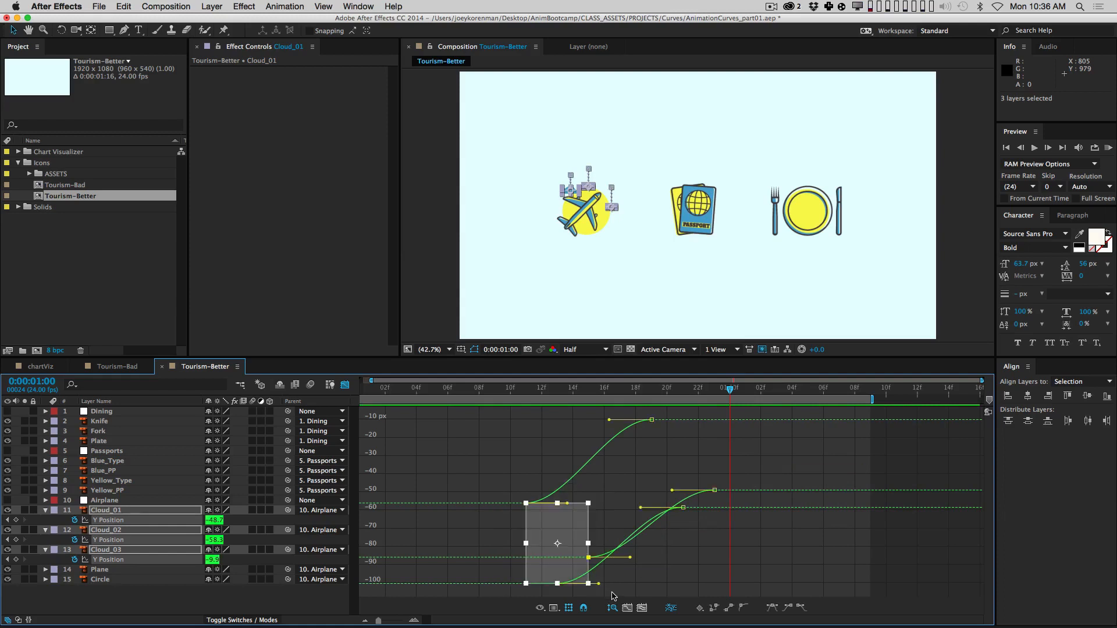
{"action": "left_click", "coordinate": [569, 607]}
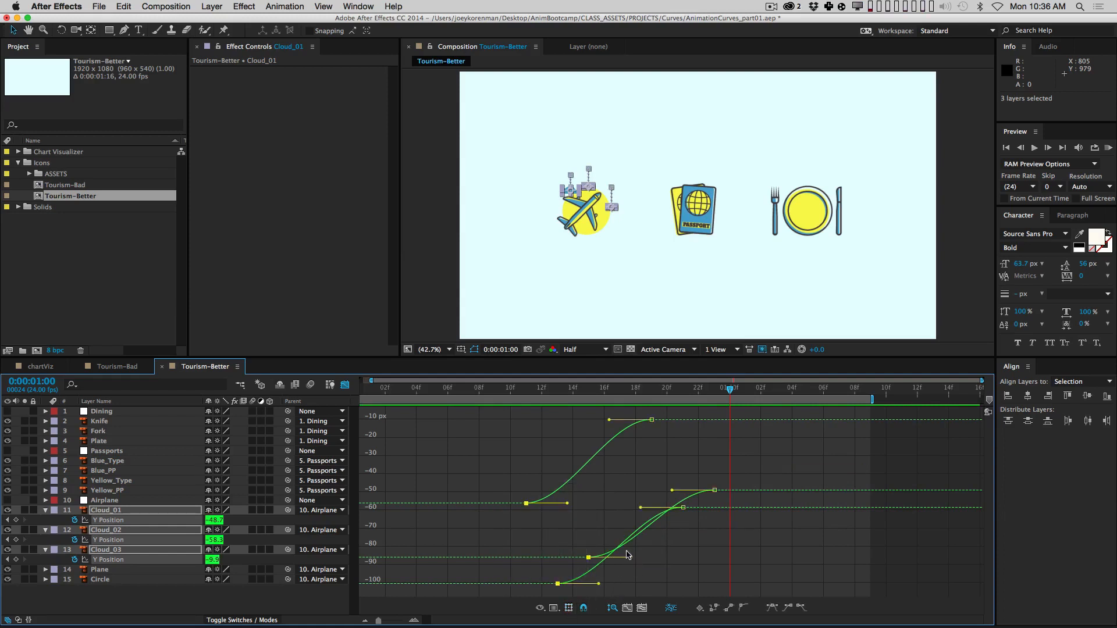
{"action": "left_click_drag", "start_coordinate": [627, 555], "coordinate": [602, 517]}
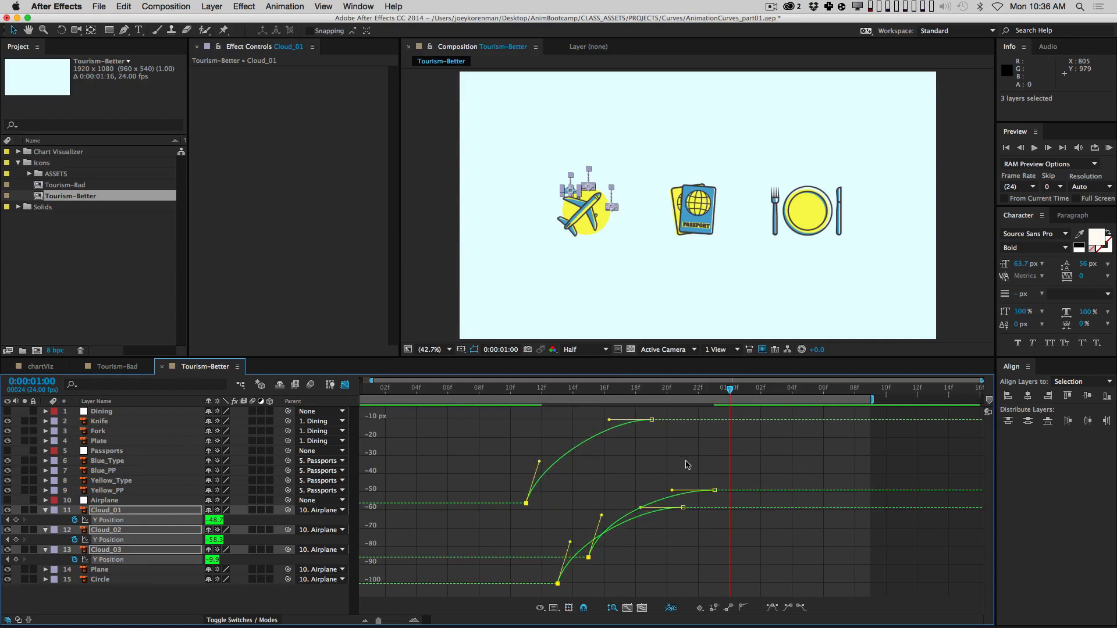
{"action": "left_click_drag", "start_coordinate": [634, 413], "coordinate": [747, 544]}
{"action": "left_click_drag", "start_coordinate": [609, 420], "coordinate": [574, 441]}
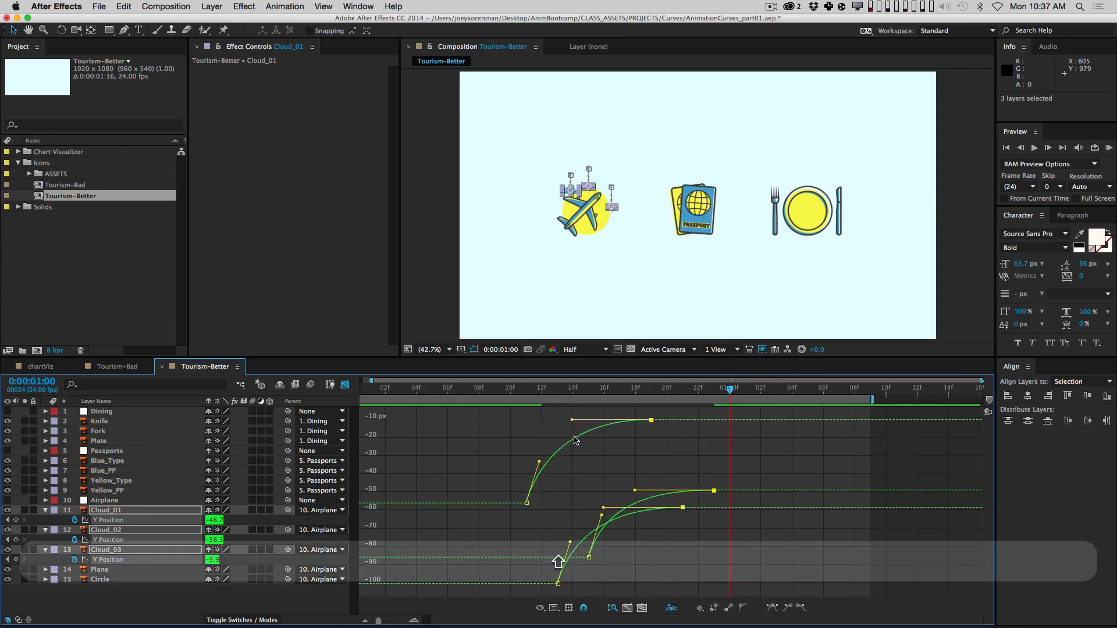
Step: Preview the new cloud animation, then preview the Tourism-Bad composition for comparison
{"action": "left_click", "coordinate": [651, 546]}
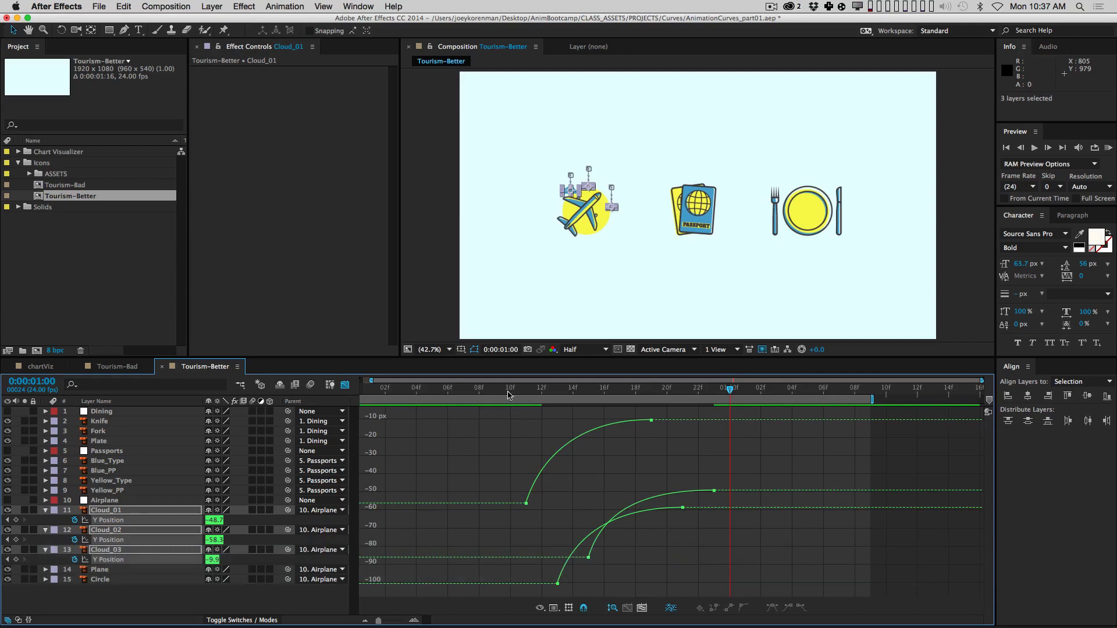
{"action": "key", "text": "KP_0"}
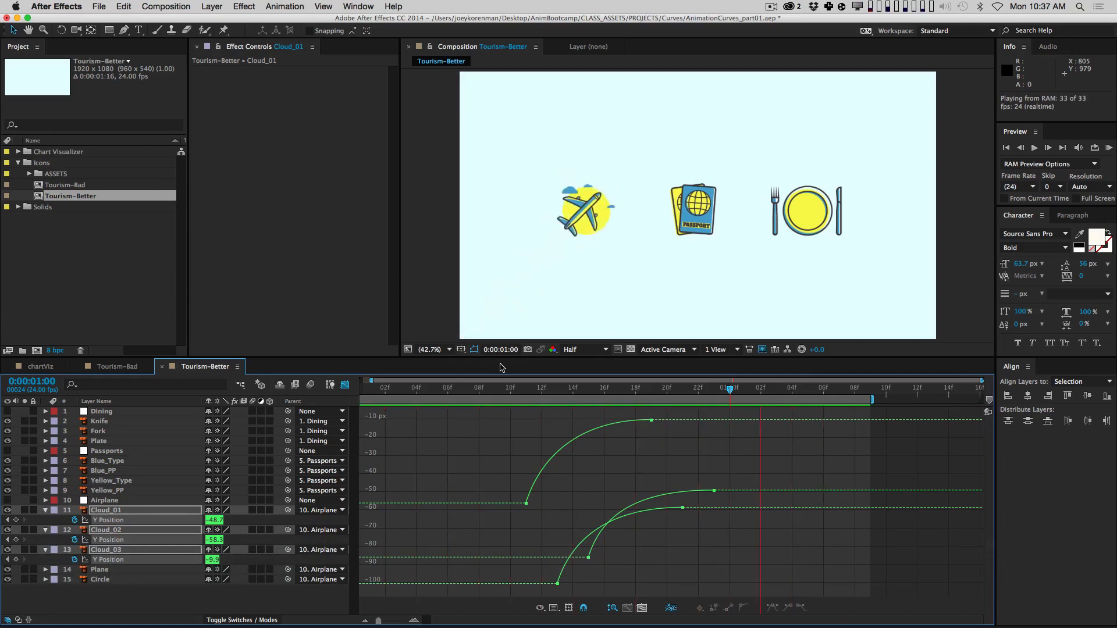
{"action": "key", "text": "space"}
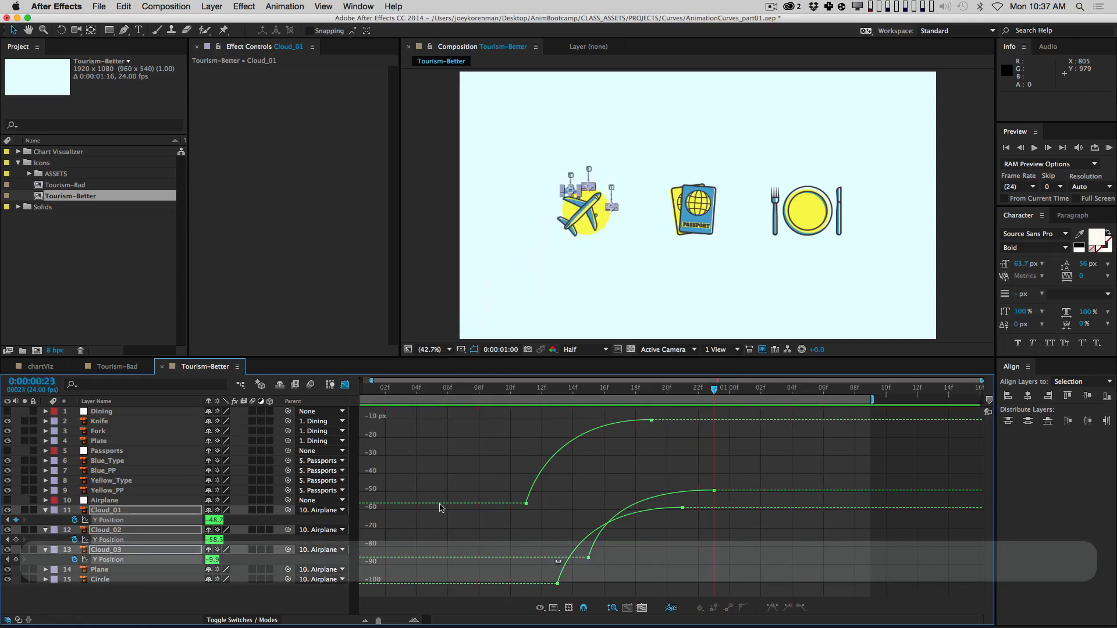
{"action": "left_click", "coordinate": [119, 366]}
{"action": "key", "text": "KP_0"}
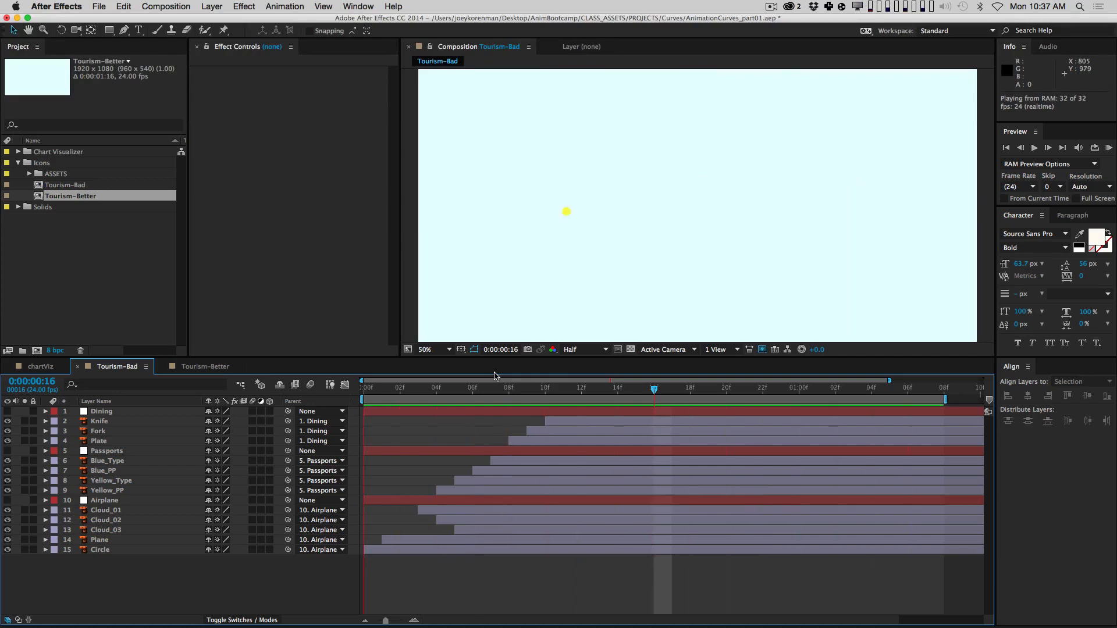
Step: Switch back to Tourism-Better and play a preview of its animation
{"action": "key", "text": "space"}
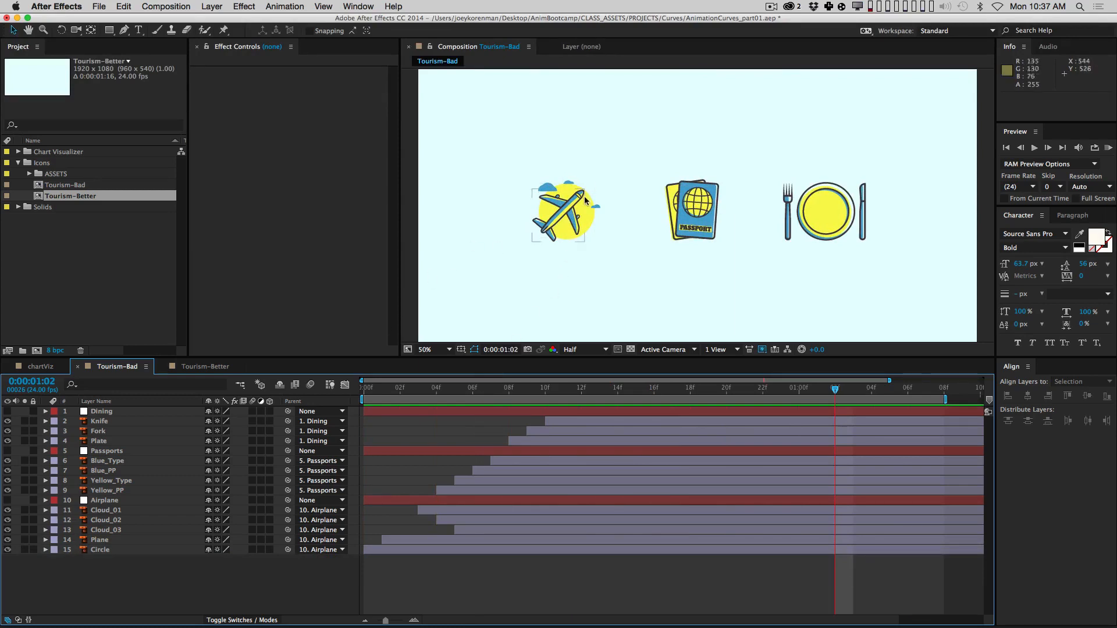
{"action": "left_click", "coordinate": [207, 362]}
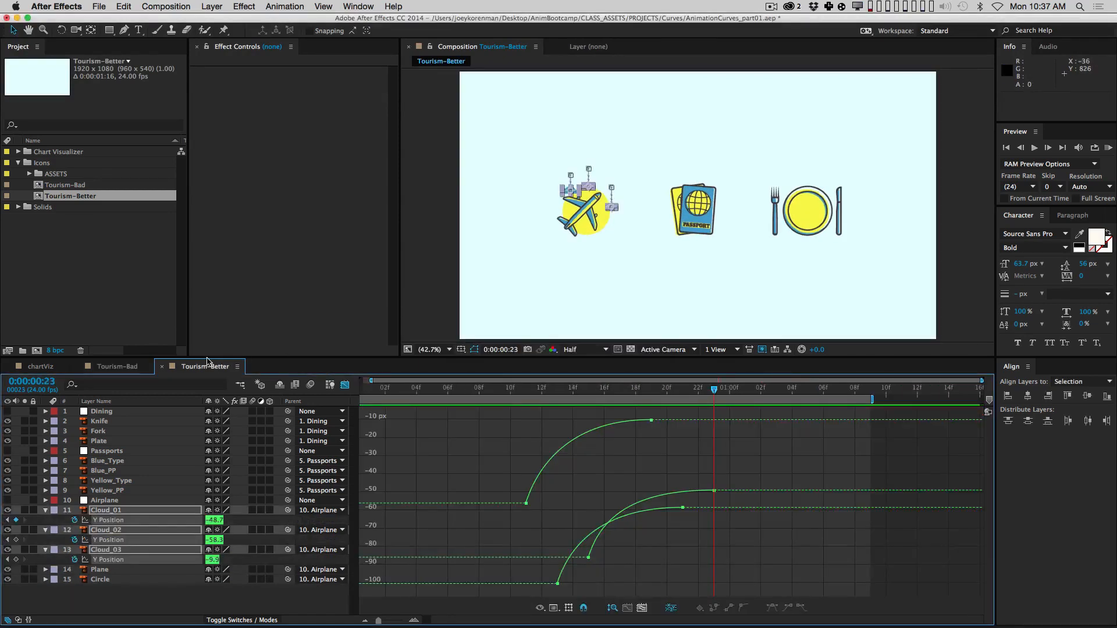
{"action": "key", "text": "KP_0"}
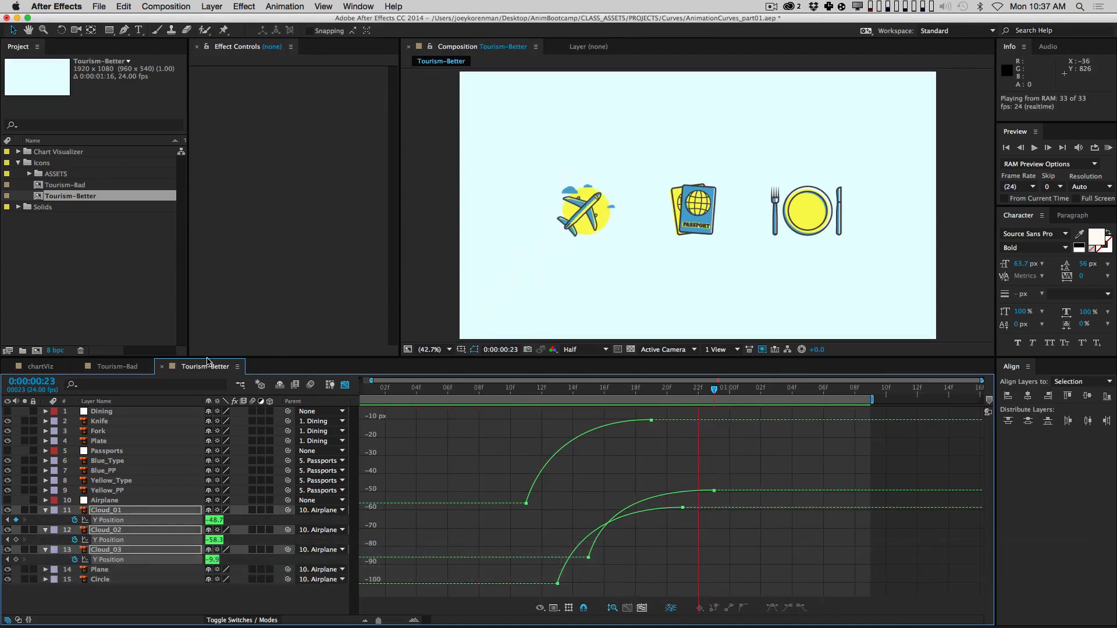
{"action": "key", "text": "space"}
Step: Collapse all layers' properties and return the timeline to plain layer bars
{"action": "key", "text": "super+a"}
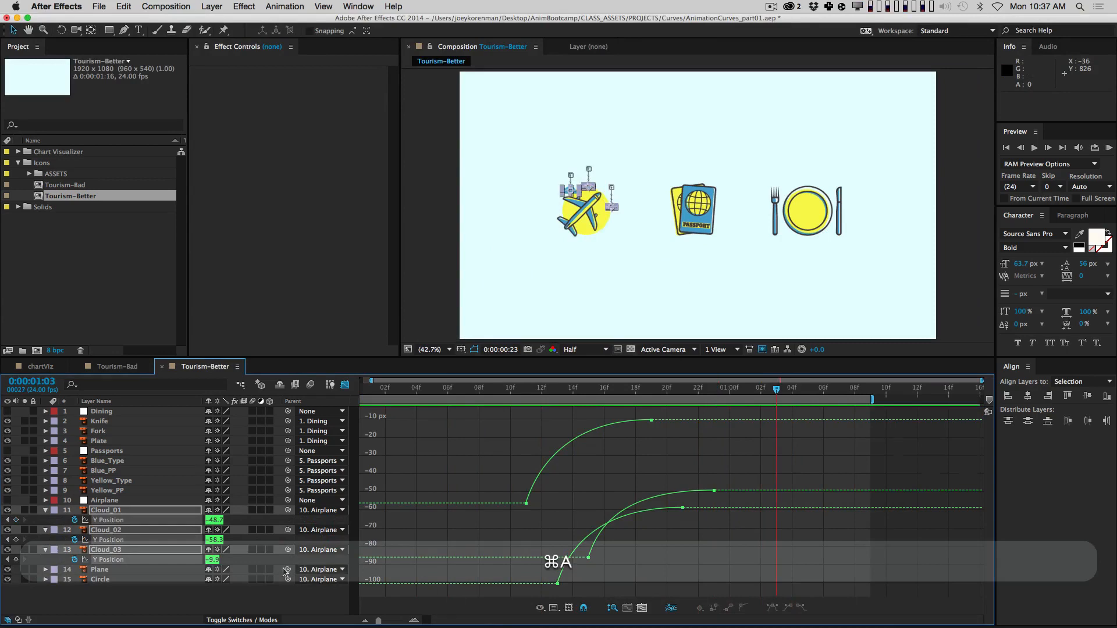
{"action": "key", "text": "shift+super+grave"}
{"action": "key", "text": "shift+grave"}
{"action": "left_click", "coordinate": [297, 581]}
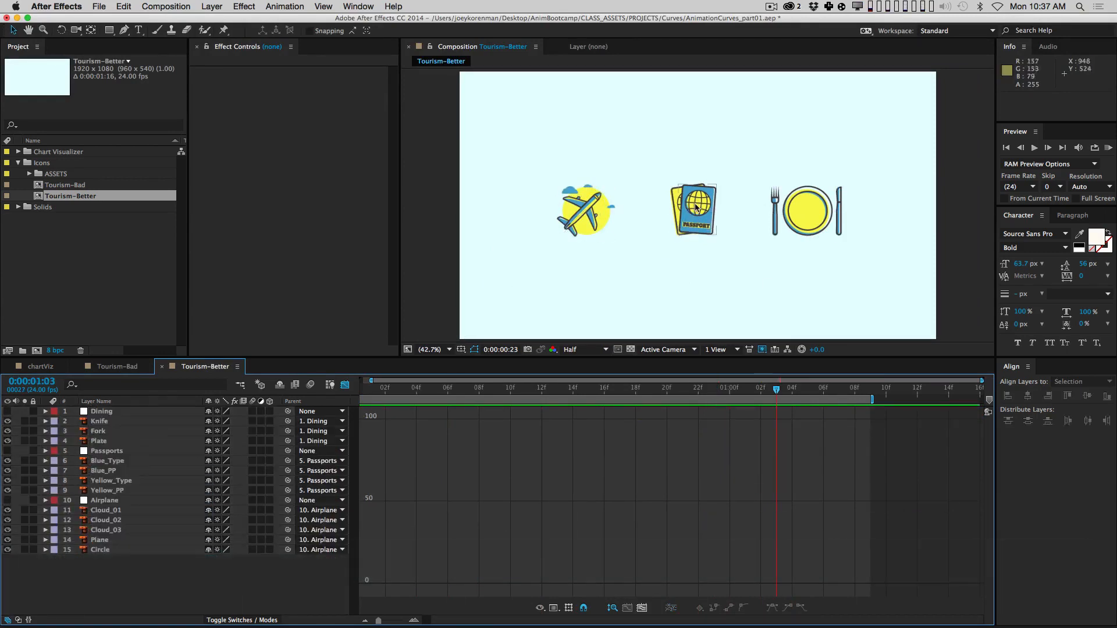
{"action": "left_click", "coordinate": [345, 385]}
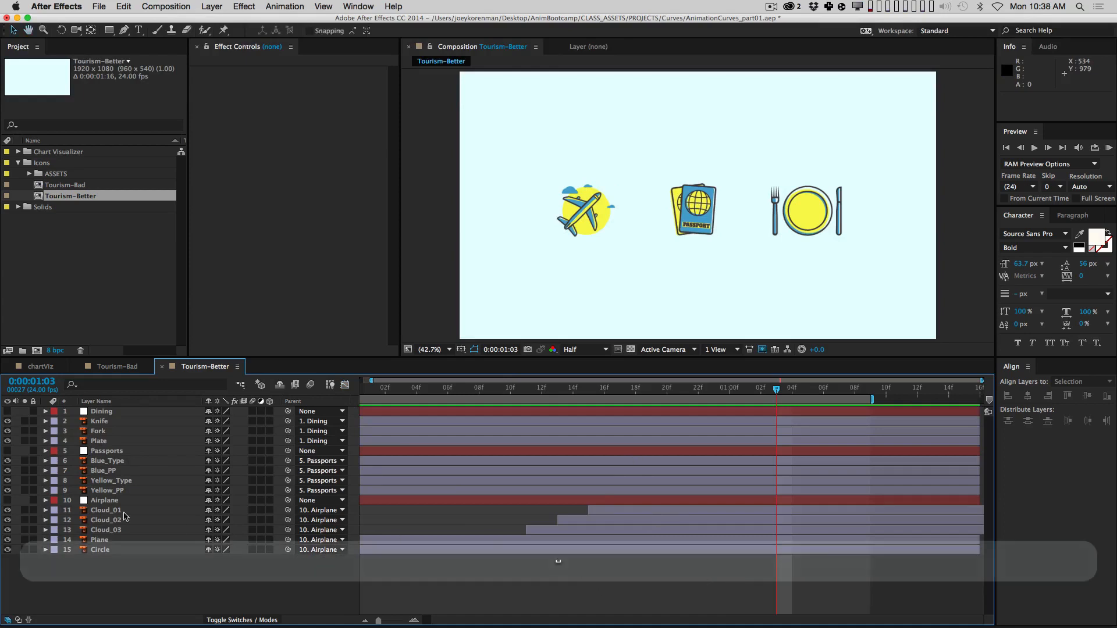
Step: Solo only the Yellow_PP layer, select it and view the comp at 100%
{"action": "left_click", "coordinate": [25, 490]}
{"action": "left_click", "coordinate": [25, 480]}
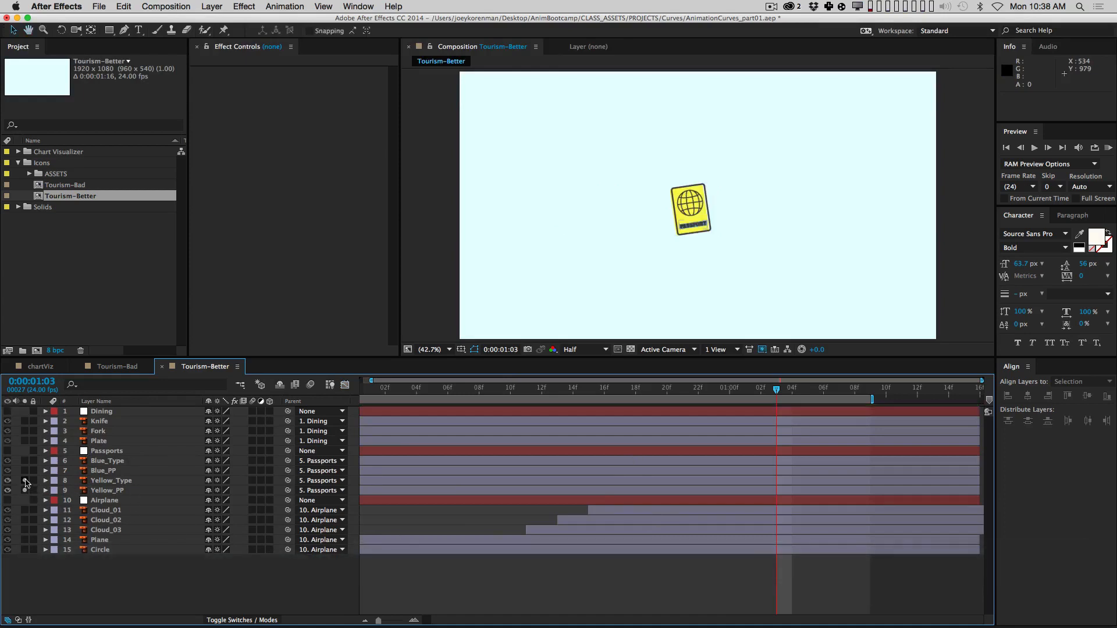
{"action": "left_click", "coordinate": [25, 471]}
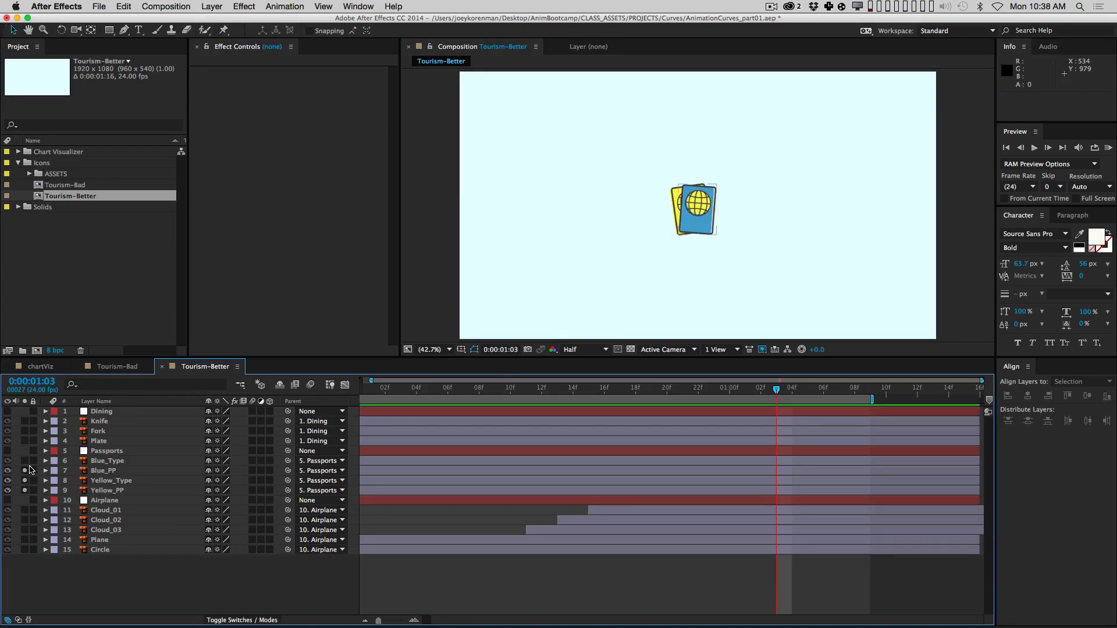
{"action": "left_click", "coordinate": [25, 461]}
{"action": "left_click_drag", "start_coordinate": [25, 491], "coordinate": [25, 461]}
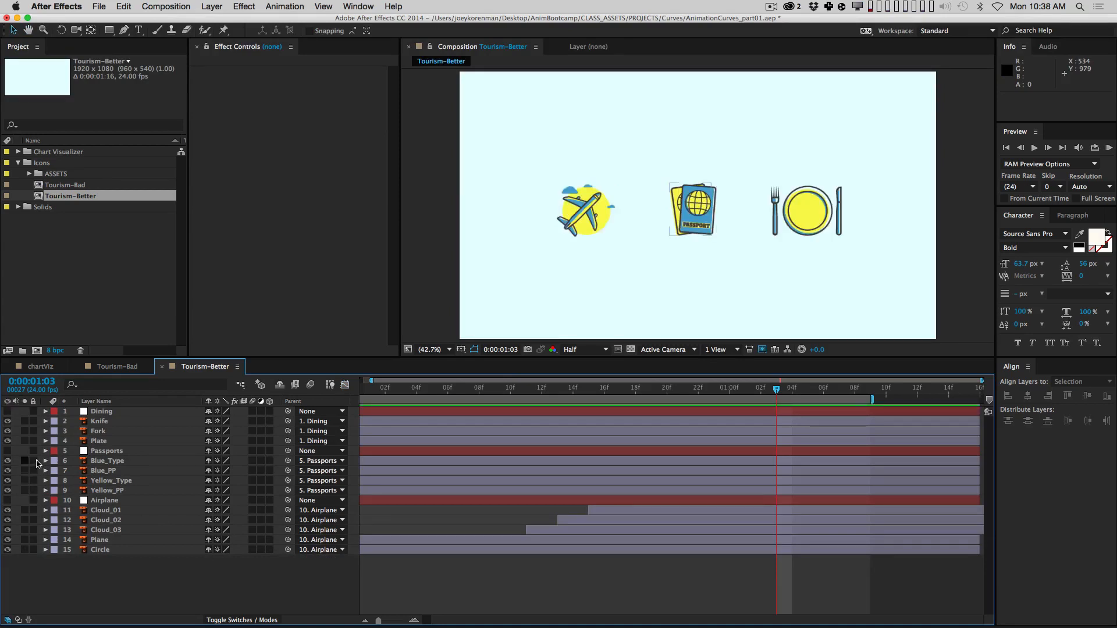
{"action": "left_click", "coordinate": [25, 491]}
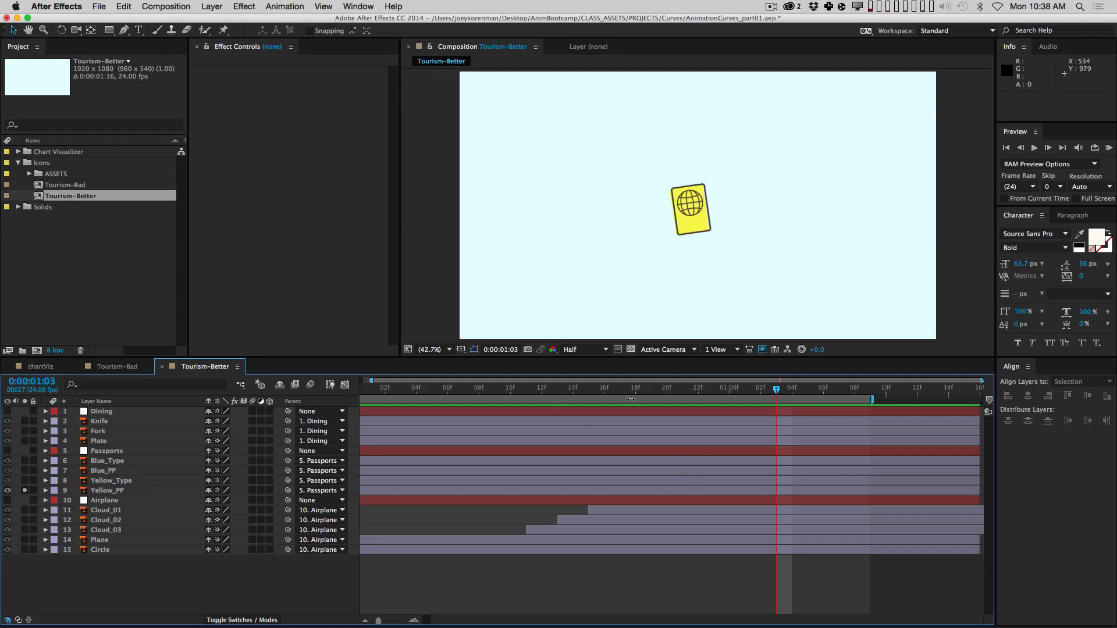
{"action": "left_click", "coordinate": [132, 490]}
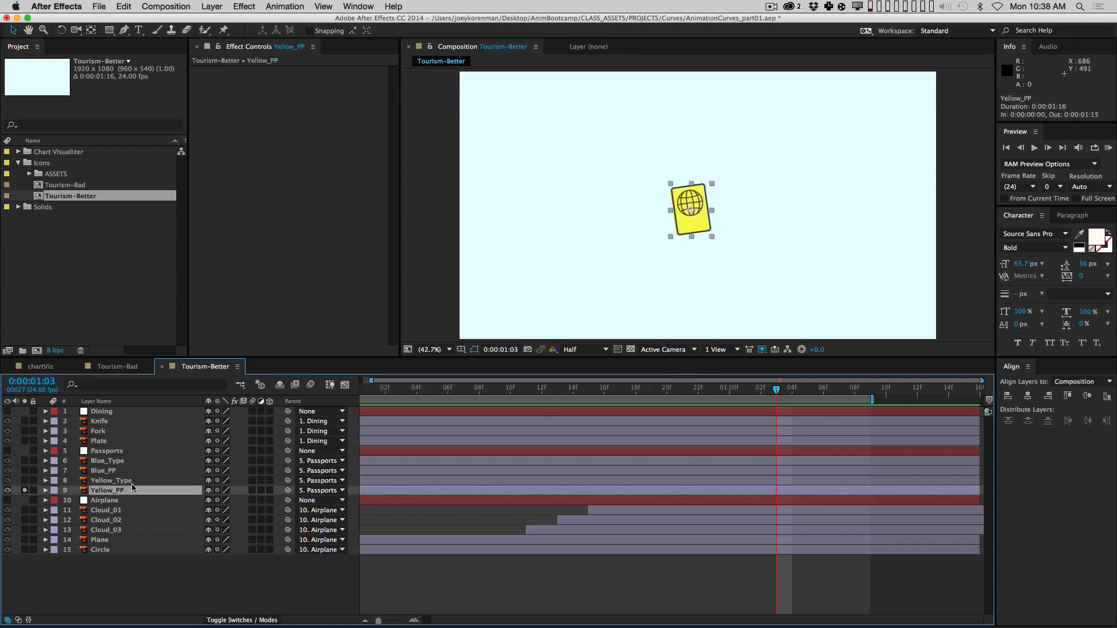
{"action": "key", "text": "slash"}
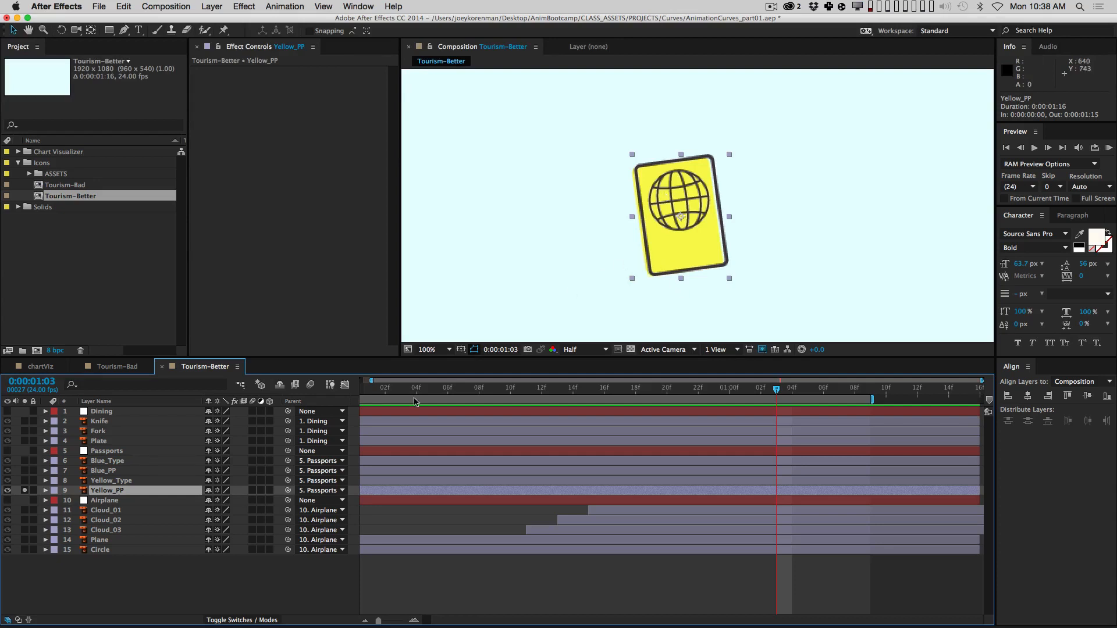
Step: Move the passport's anchor point to its lower-left corner, testing scale and rotation then undoing
{"action": "key", "text": "s"}
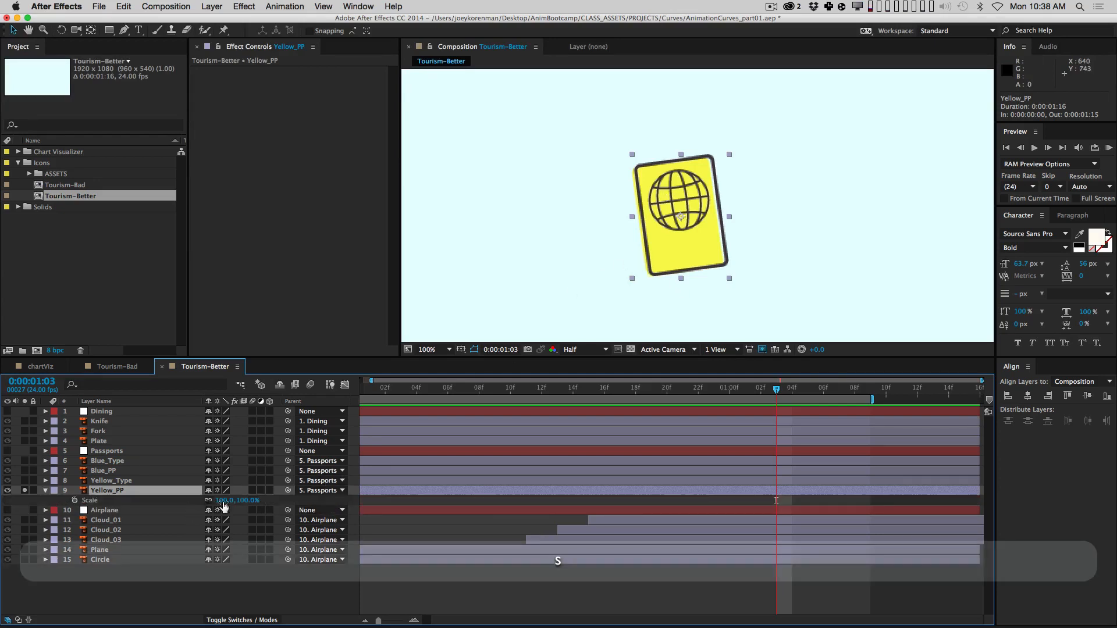
{"action": "left_click_drag", "start_coordinate": [225, 501], "coordinate": [256, 500]}
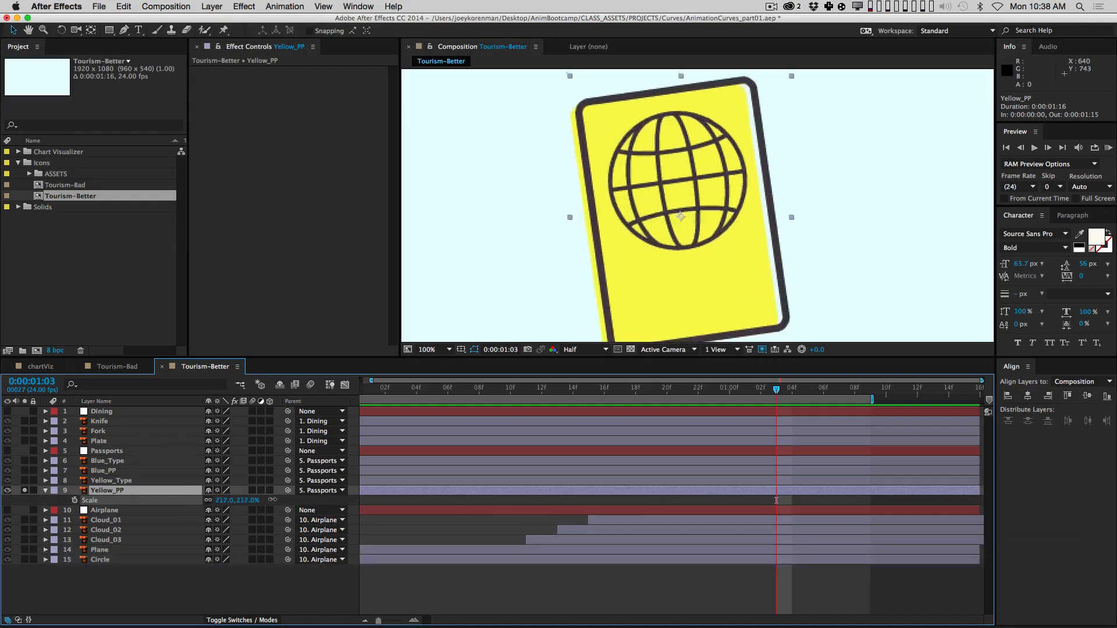
{"action": "key", "text": "super+z"}
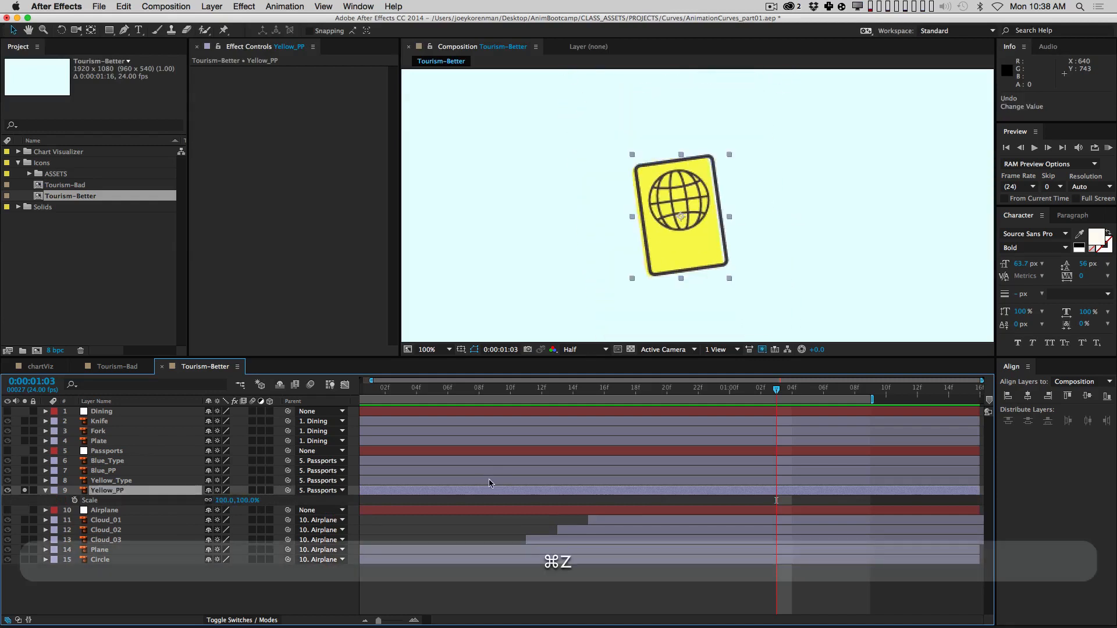
{"action": "key", "text": "y"}
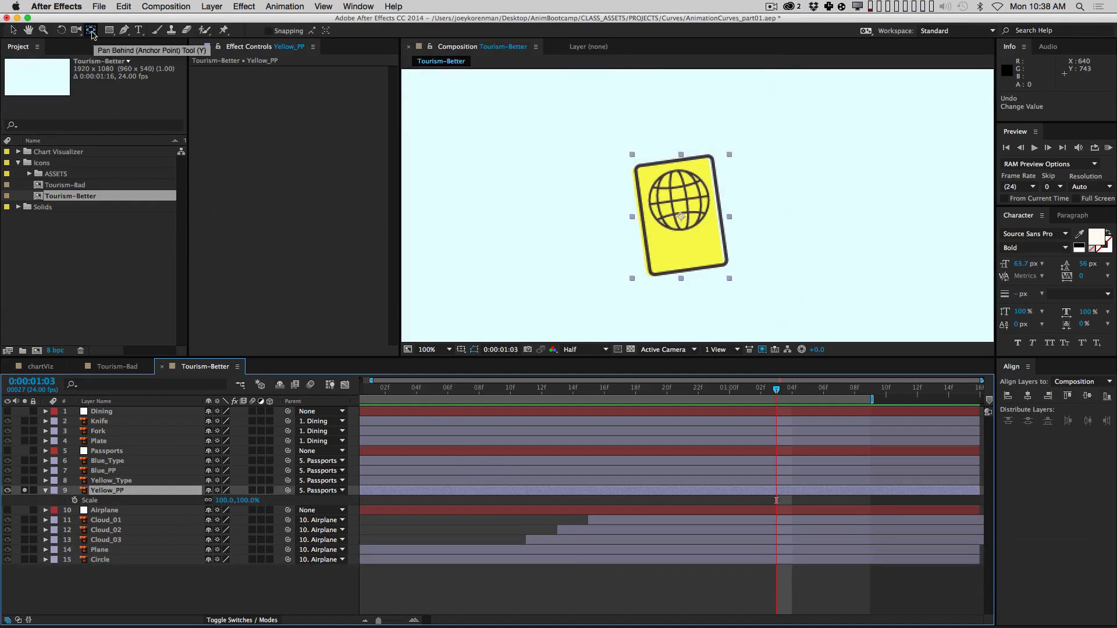
{"action": "left_click", "coordinate": [681, 217]}
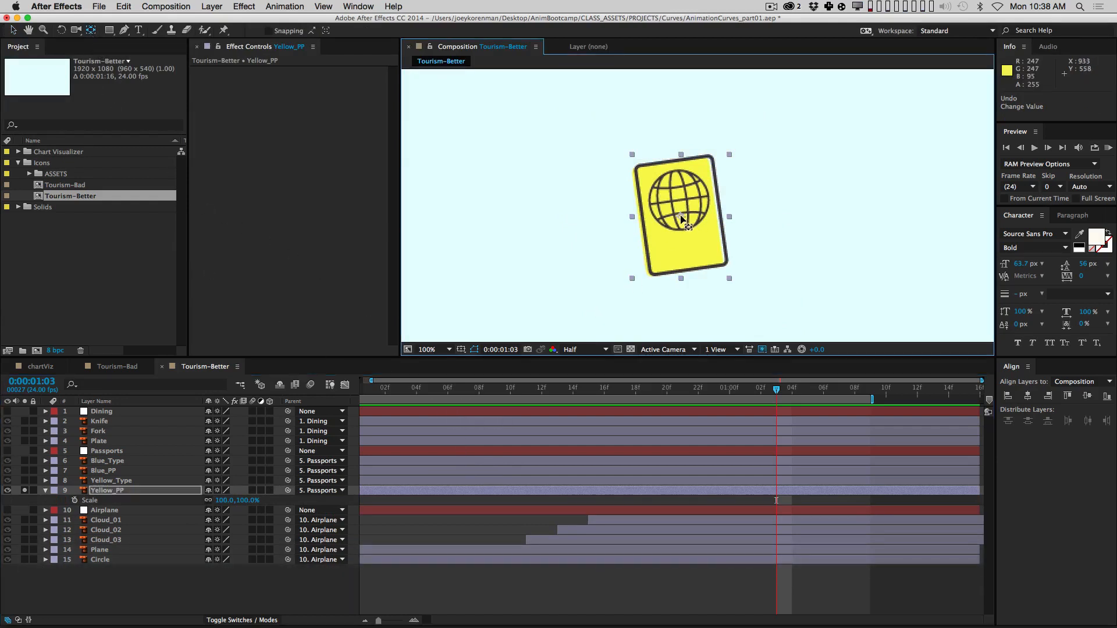
{"action": "left_click_drag", "start_coordinate": [683, 220], "coordinate": [650, 275]}
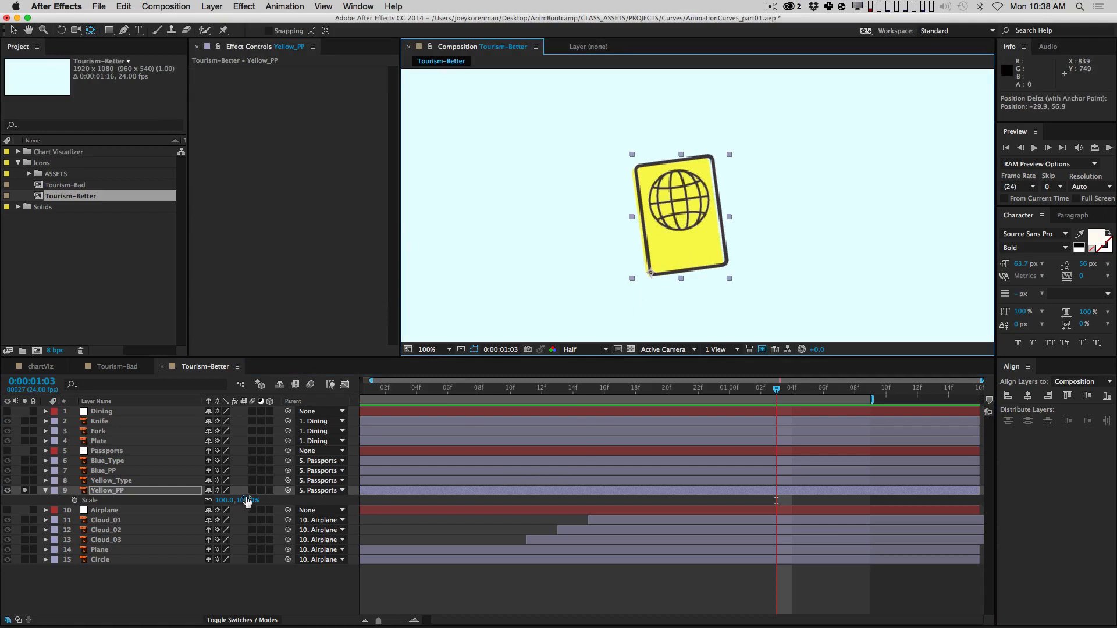
{"action": "mouse_move", "coordinate": [247, 501]}
{"action": "left_mouse_down"}
{"action": "mouse_move", "coordinate": [230, 502]}
{"action": "mouse_move", "coordinate": [273, 502]}
{"action": "mouse_move", "coordinate": [232, 502]}
{"action": "left_mouse_up"}
{"action": "key", "text": "super+z"}
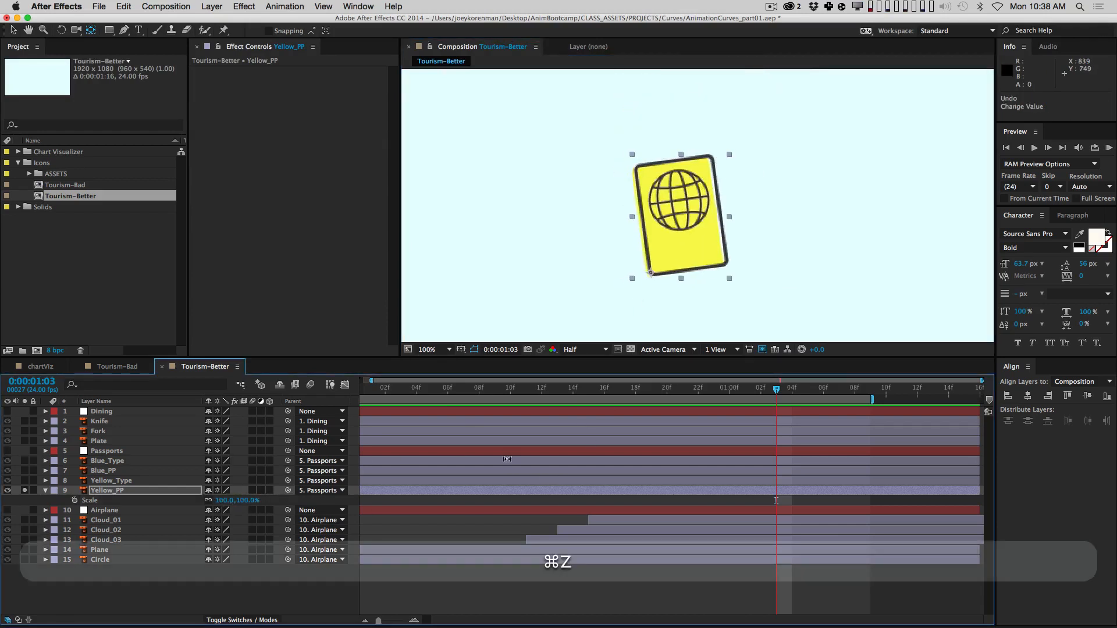
{"action": "key", "text": "r"}
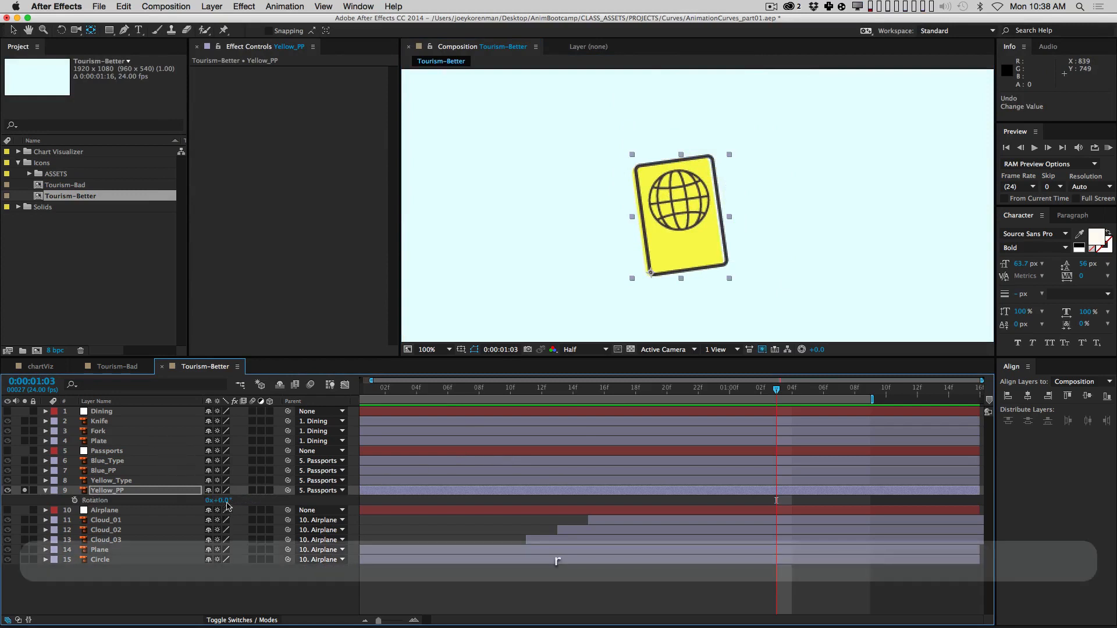
{"action": "mouse_move", "coordinate": [226, 504]}
{"action": "left_mouse_down"}
{"action": "mouse_move", "coordinate": [250, 501]}
{"action": "mouse_move", "coordinate": [219, 499]}
{"action": "left_mouse_up"}
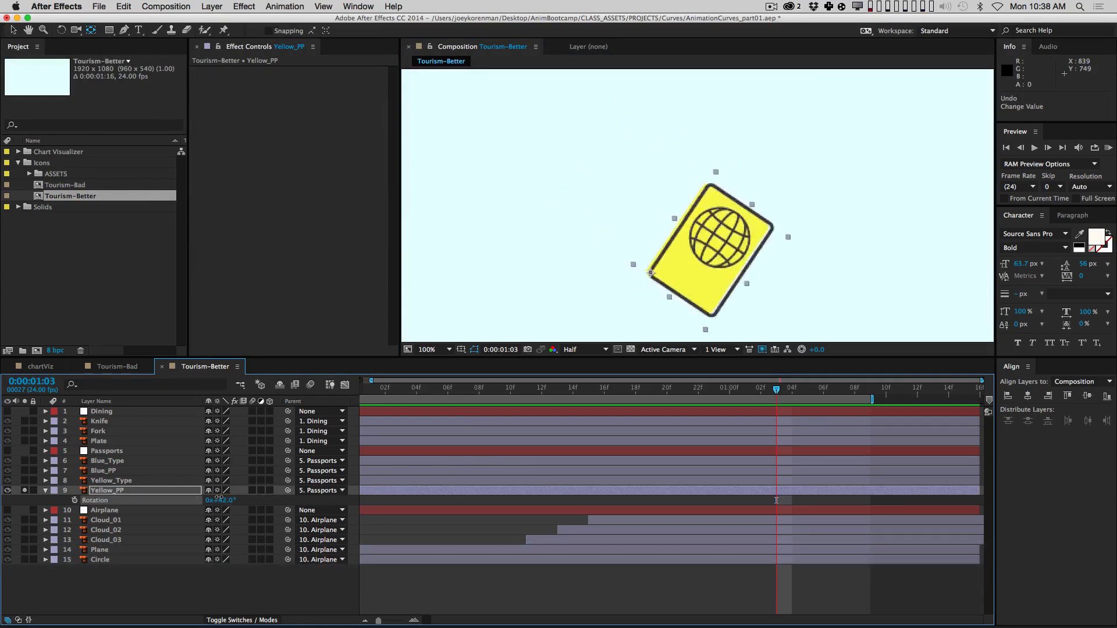
{"action": "key", "text": "super+z"}
Step: Reposition the anchor point just below the passport, leaving Rotation back at 0°
{"action": "left_click_drag", "start_coordinate": [651, 274], "coordinate": [709, 157]}
{"action": "mouse_move", "coordinate": [225, 506]}
{"action": "left_mouse_down"}
{"action": "mouse_move", "coordinate": [256, 505]}
{"action": "mouse_move", "coordinate": [230, 505]}
{"action": "left_mouse_up"}
{"action": "key", "text": "super+z"}
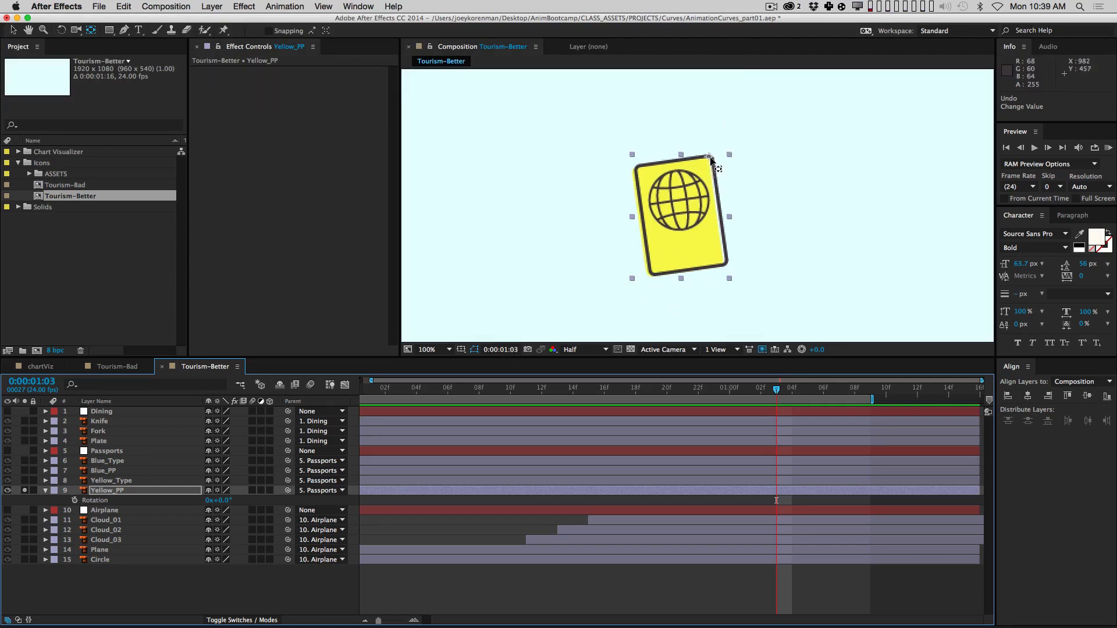
{"action": "left_click_drag", "start_coordinate": [711, 158], "coordinate": [706, 297]}
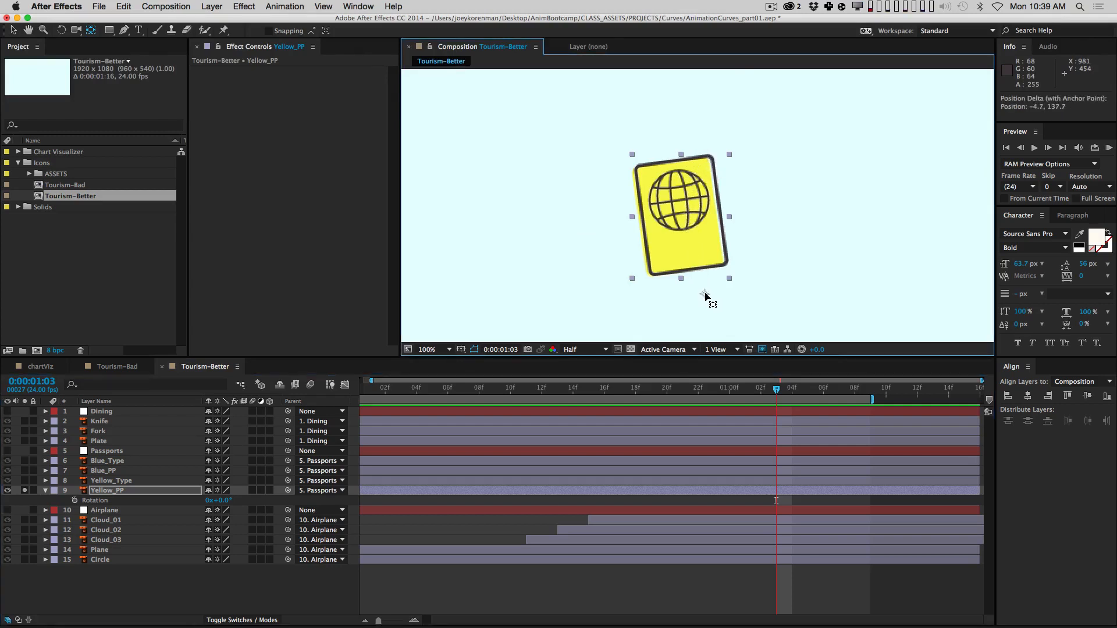
{"action": "left_click_drag", "start_coordinate": [224, 500], "coordinate": [197, 515]}
{"action": "right_click", "coordinate": [231, 501]}
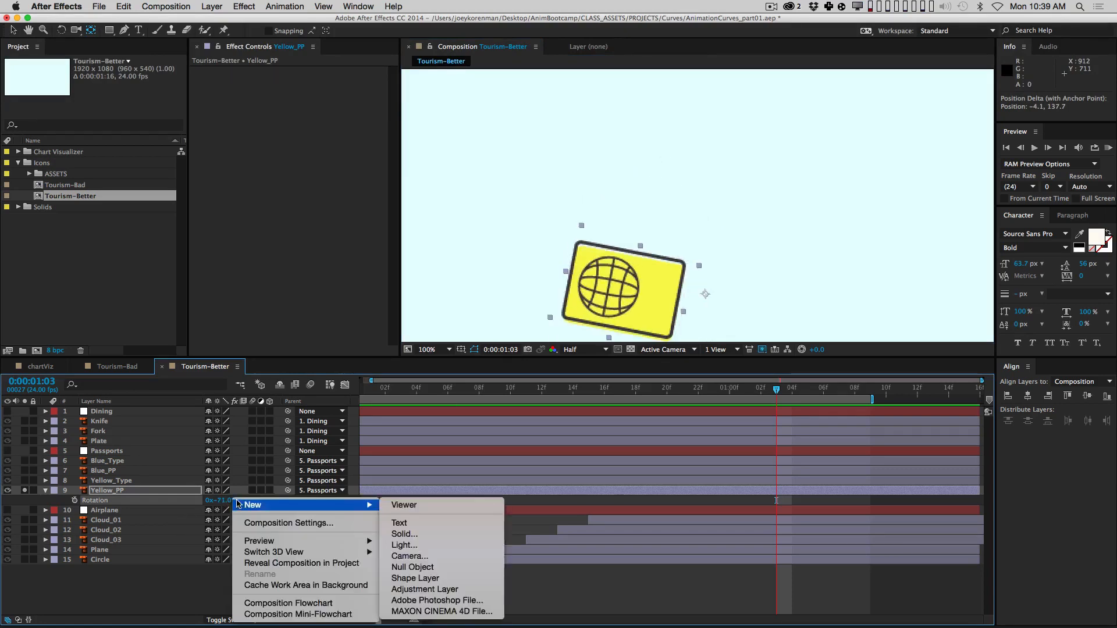
{"action": "left_click", "coordinate": [188, 558]}
{"action": "key", "text": "super+z"}
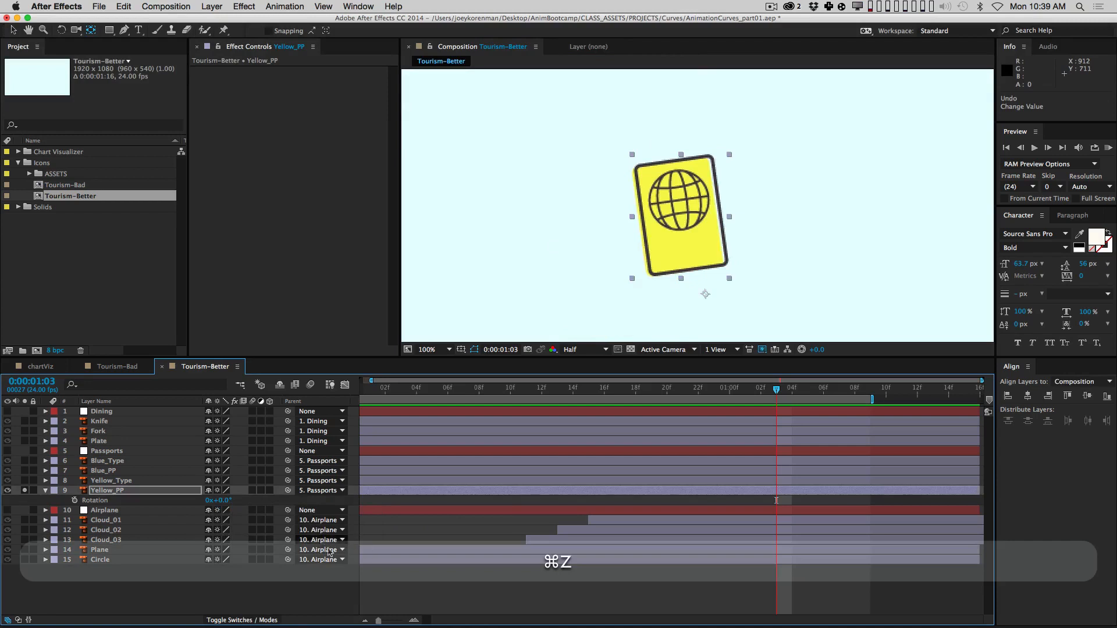
Step: Trim the in-points of Blue_Type, Blue_PP, Yellow_Type and Yellow_PP to frame 16
{"action": "left_click", "coordinate": [593, 392]}
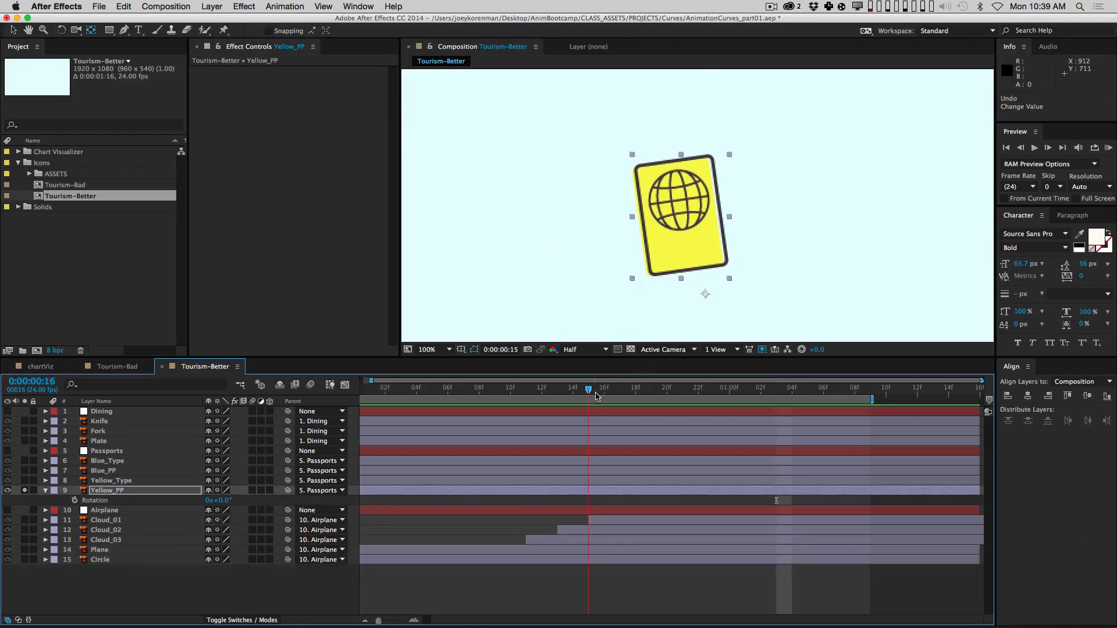
{"action": "left_click", "coordinate": [123, 462], "text": "shift"}
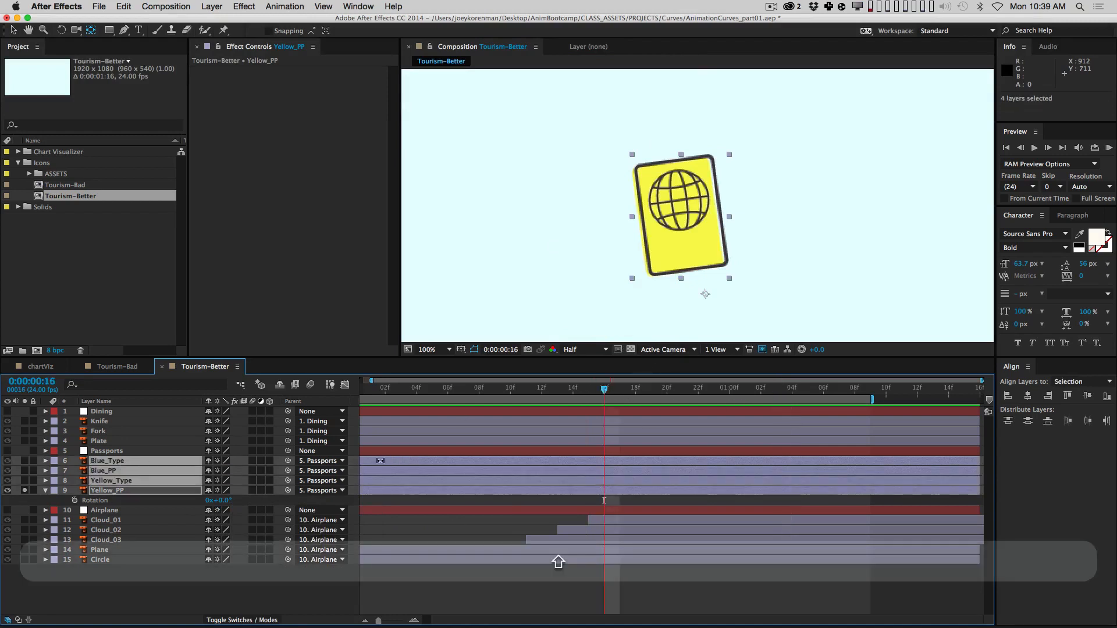
{"action": "key", "text": "v"}
{"action": "left_click_drag", "start_coordinate": [377, 462], "coordinate": [620, 465]}
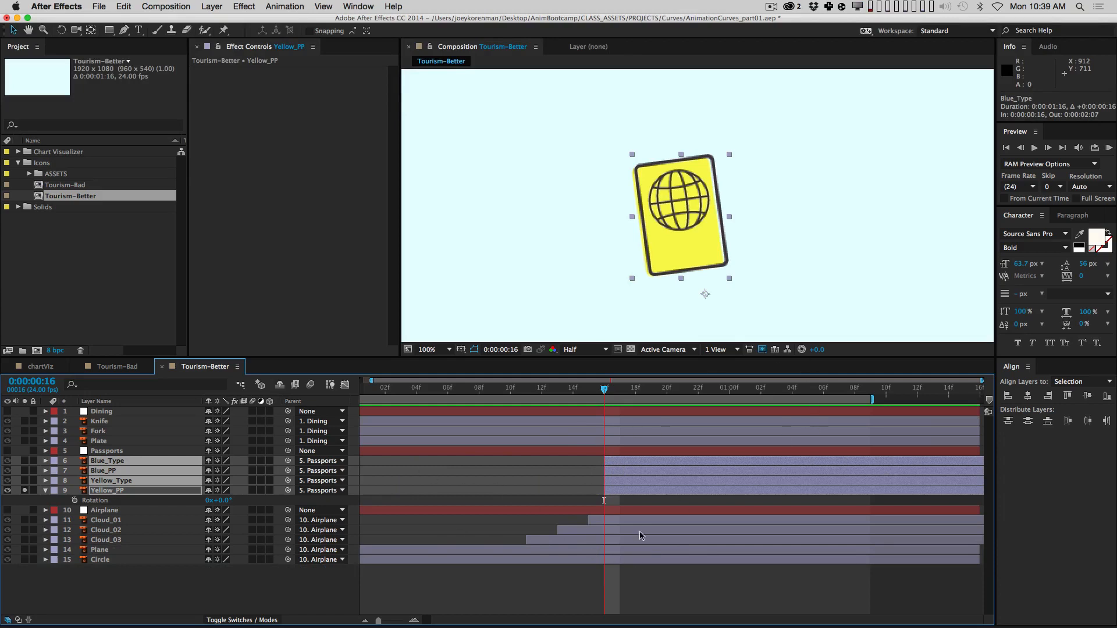
{"action": "left_click_drag", "start_coordinate": [680, 464], "coordinate": [574, 472]}
{"action": "left_click_drag", "start_coordinate": [503, 474], "coordinate": [427, 478]}
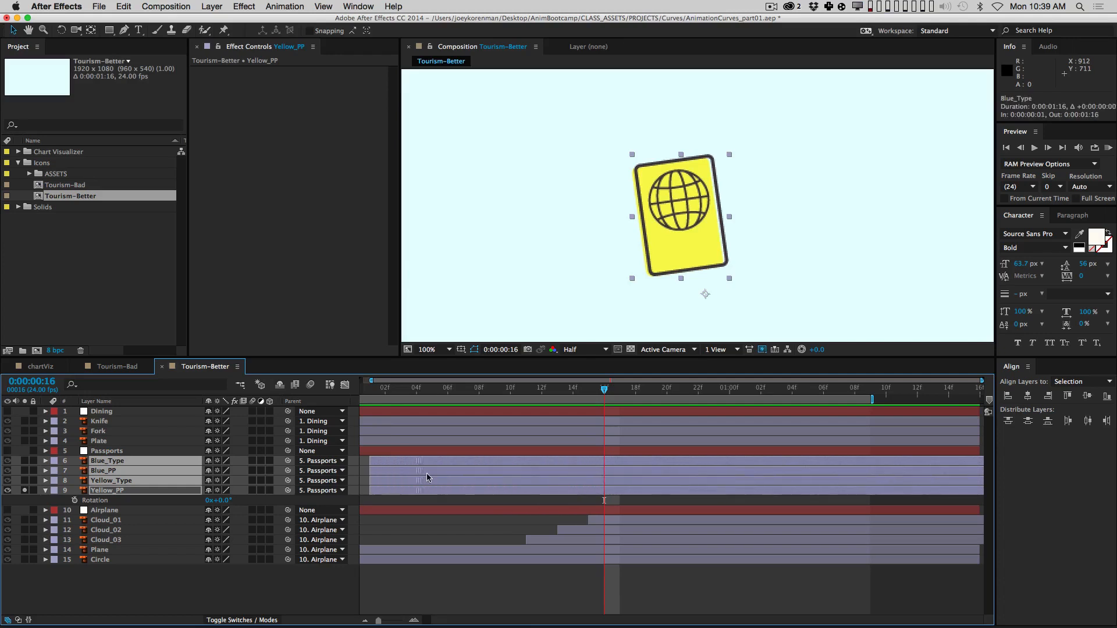
{"action": "key", "text": "bracketleft"}
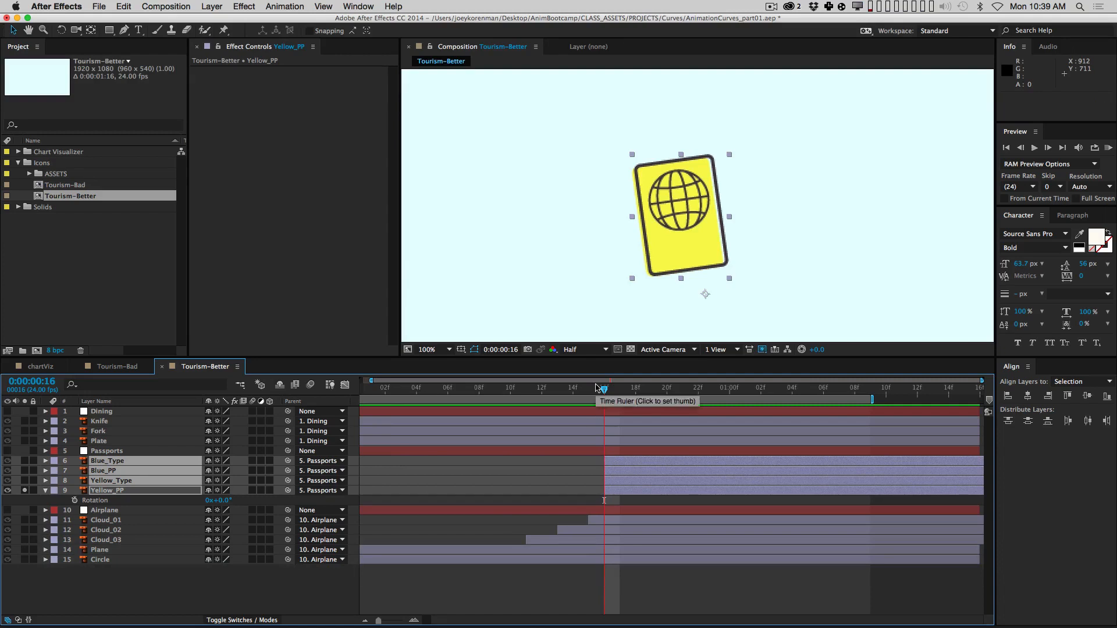
{"action": "key", "text": "bracketright"}
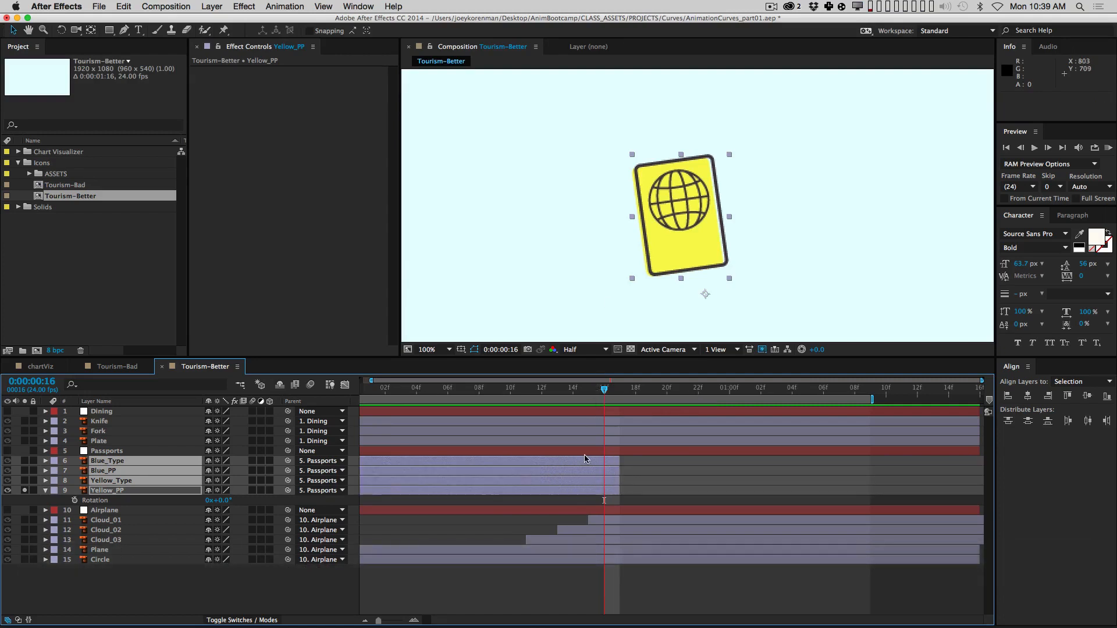
{"action": "key", "text": "bracketleft"}
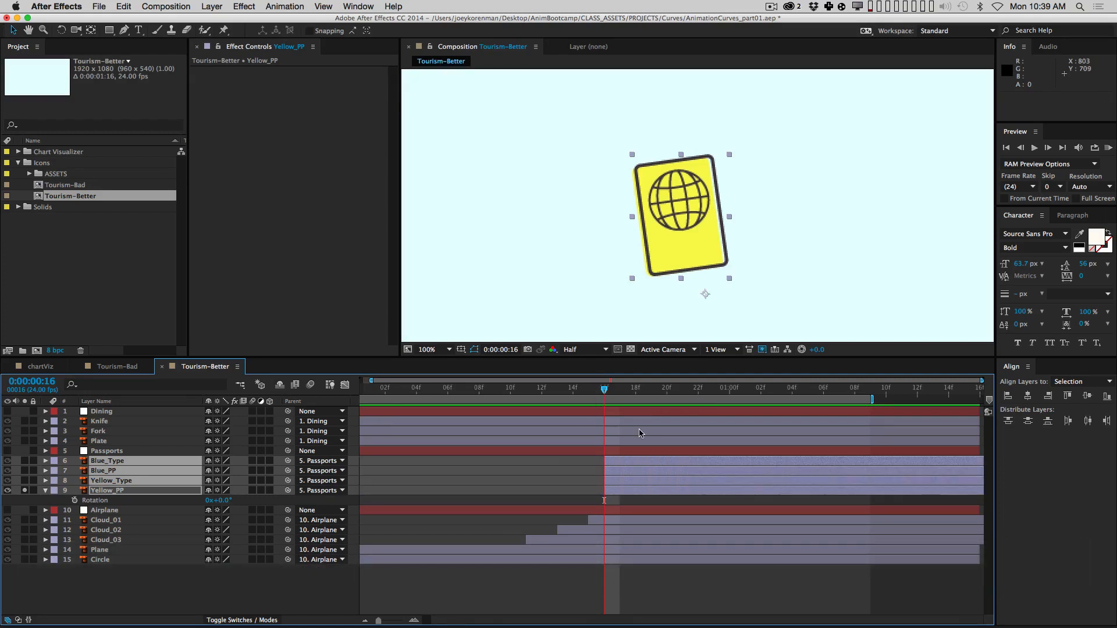
Step: Select only Yellow_PP, pan the view up slightly and jump ten frames ahead to 1:02
{"action": "left_click", "coordinate": [614, 593]}
{"action": "left_click", "coordinate": [133, 493]}
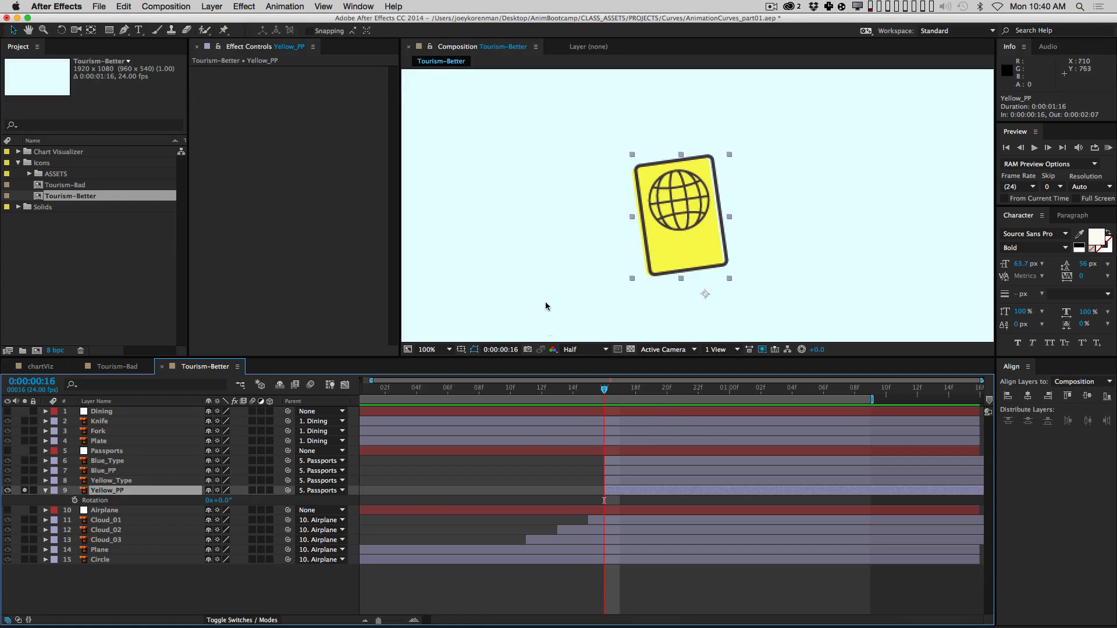
{"action": "key", "text": "space"}
{"action": "left_click_drag", "start_coordinate": [661, 261], "coordinate": [661, 229]}
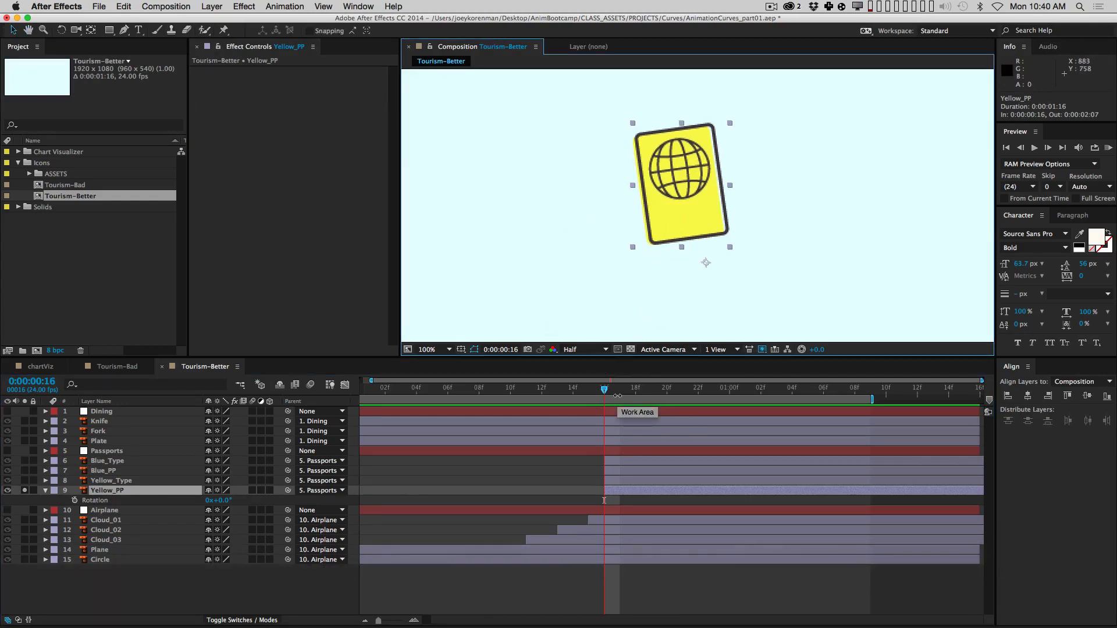
{"action": "key", "text": "shift"}
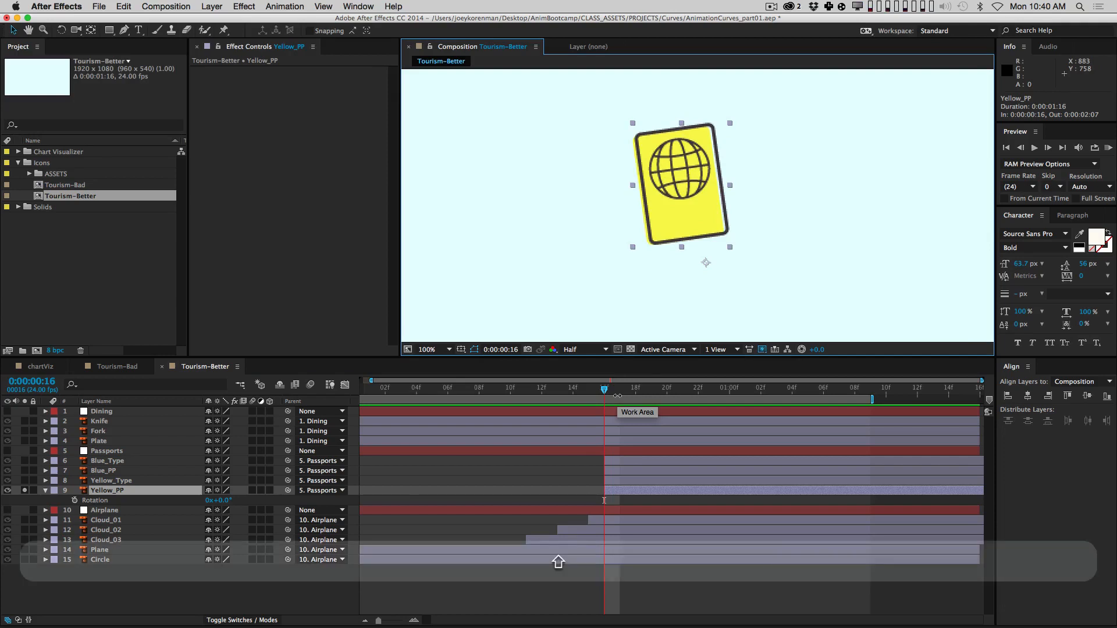
{"action": "key", "text": "shift+Page_Down"}
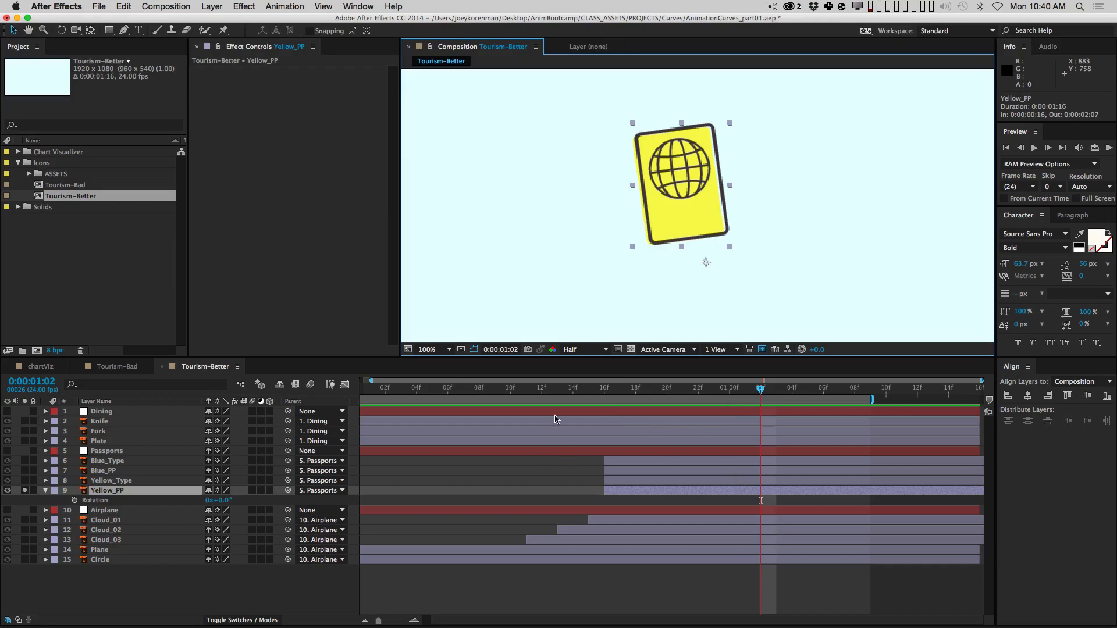
Step: Add Rotation and Scale keyframes at 1:02, then rotate the passport to -118° at frame 16
{"action": "key", "text": "alt"}
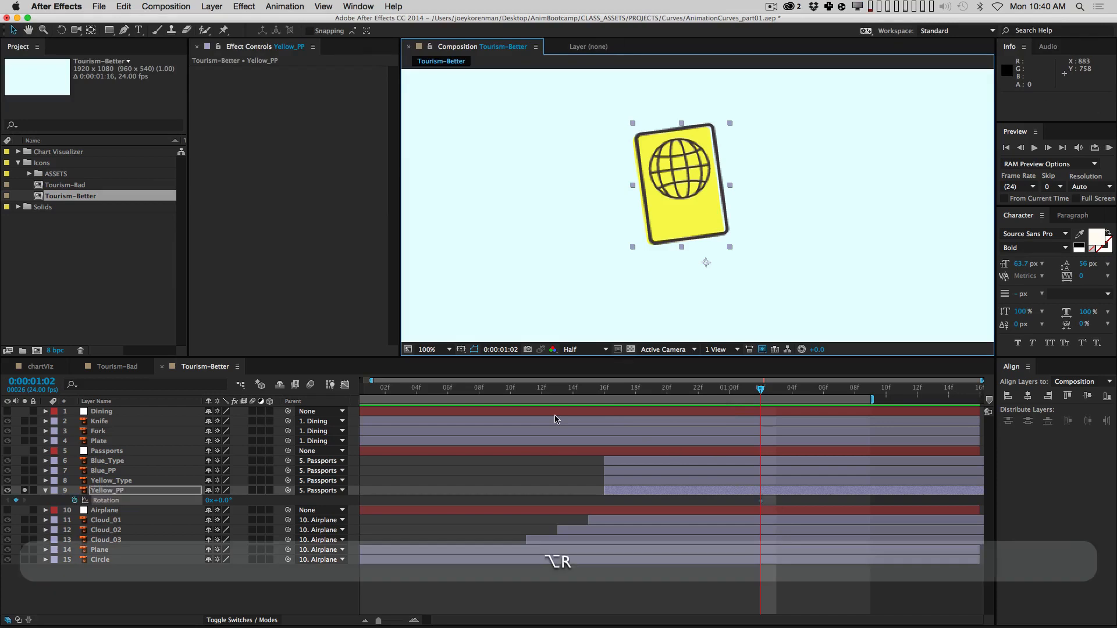
{"action": "key", "text": "alt+shift+s"}
{"action": "left_click_drag", "start_coordinate": [626, 390], "coordinate": [604, 399]}
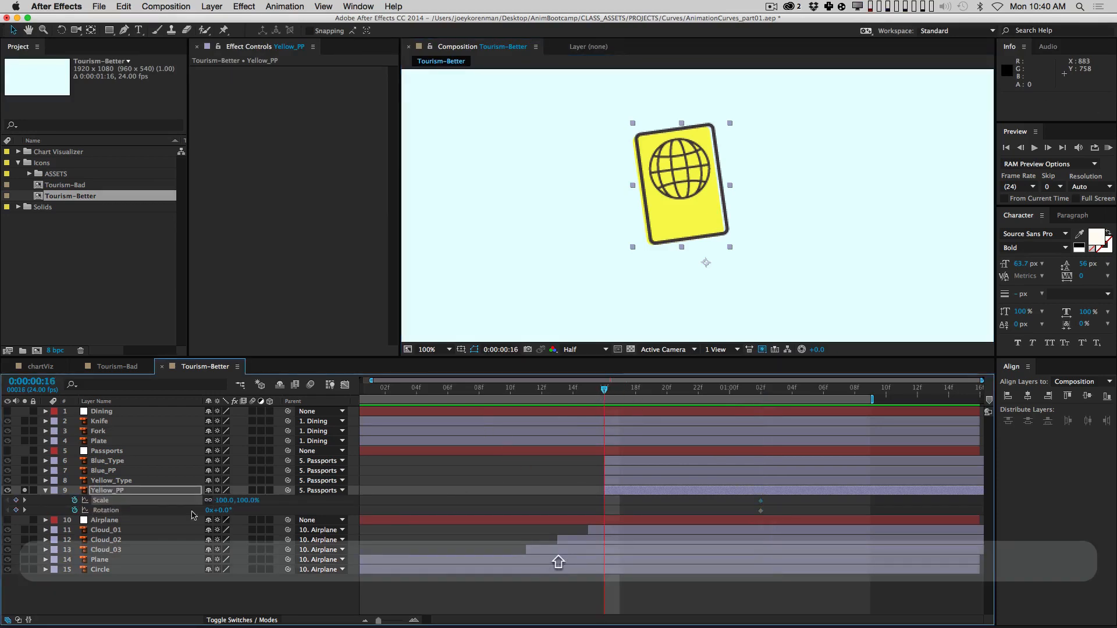
{"action": "left_click_drag", "start_coordinate": [224, 511], "coordinate": [198, 515]}
Step: Set the passport's Scale to 30% at frame 16 and check the neighbouring frames
{"action": "left_click", "coordinate": [219, 499]}
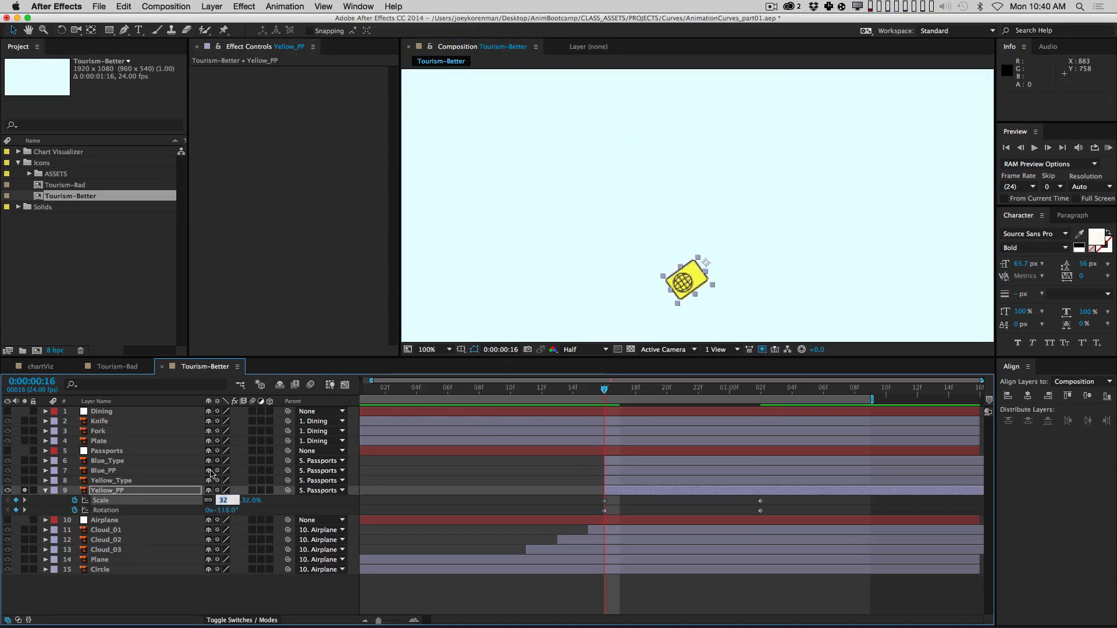
{"action": "type", "text": "30"}
{"action": "key", "text": "Return"}
{"action": "key", "text": "F2"}
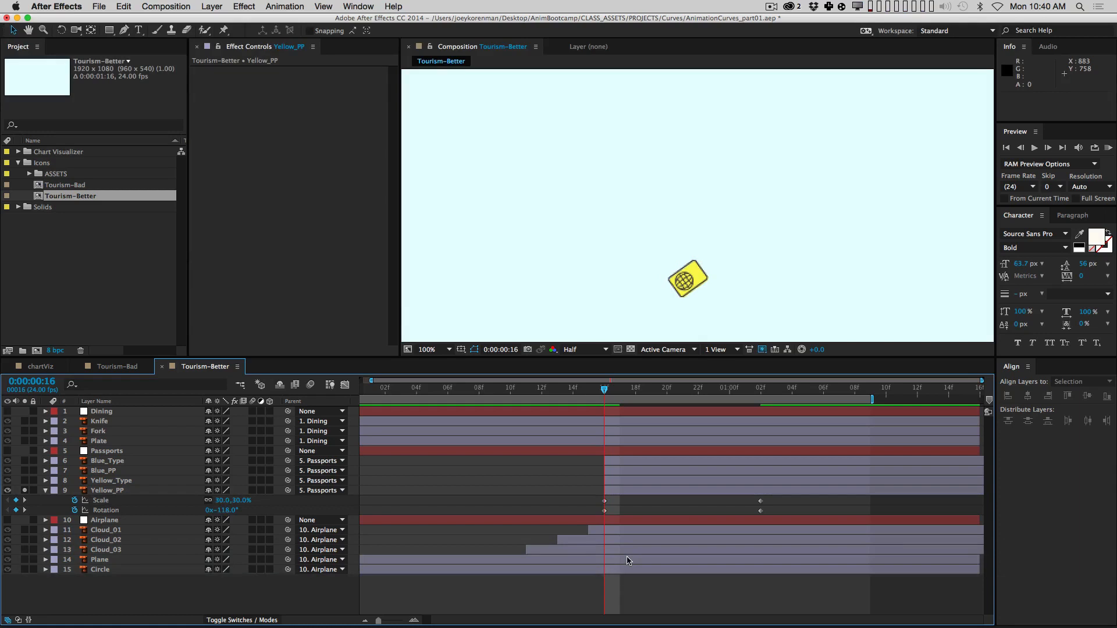
{"action": "key", "text": "Page_Up"}
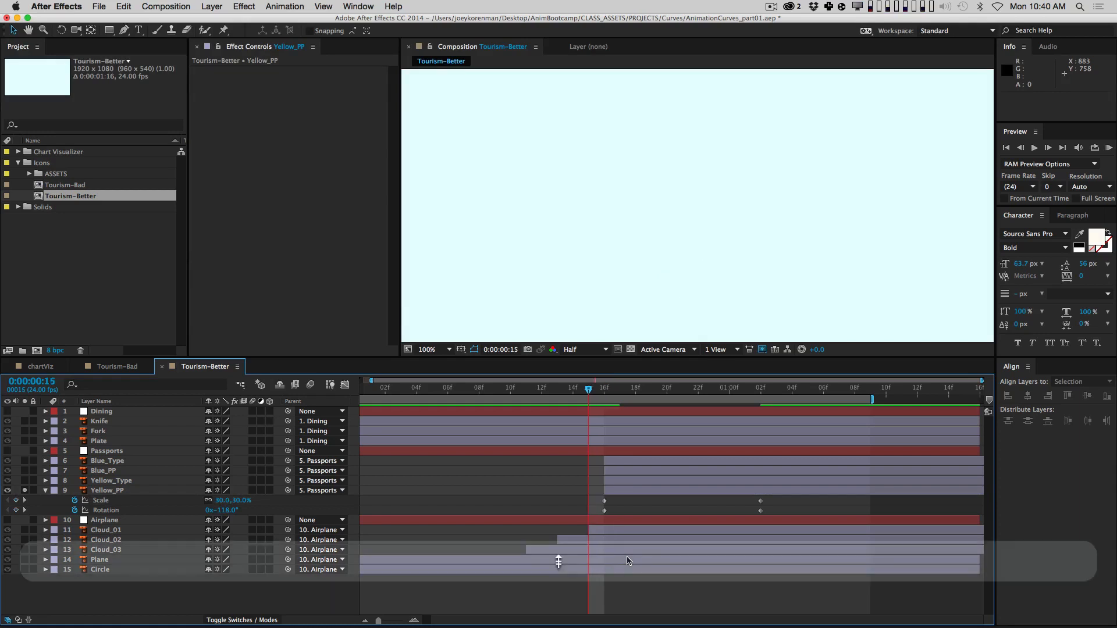
{"action": "key", "text": "Page_Down"}
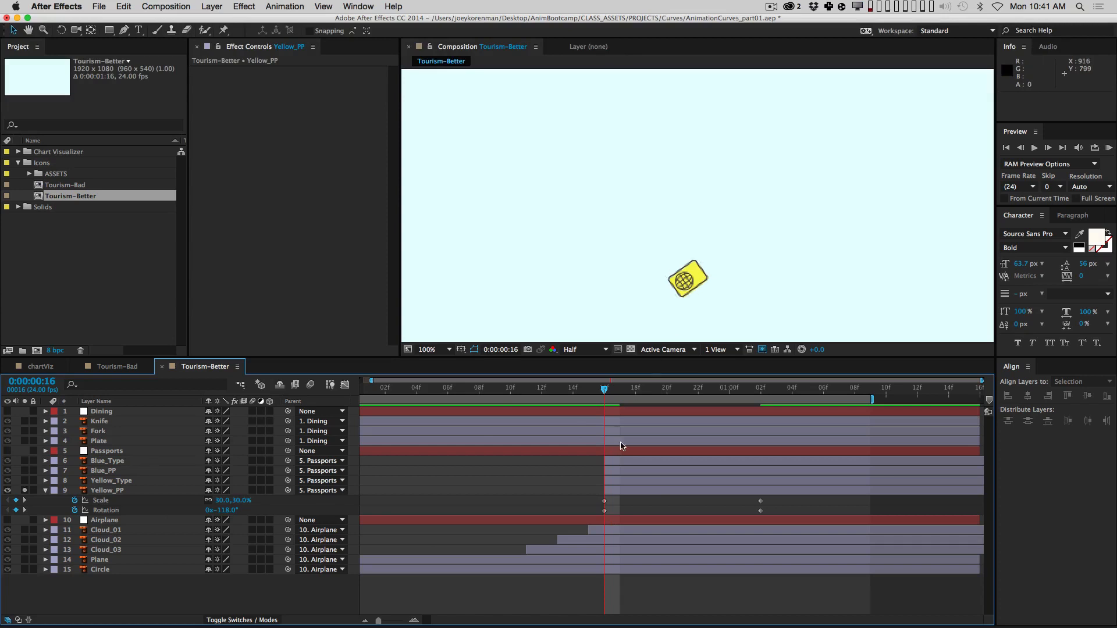
Step: Start the work area at frame 10 and RAM-preview the passport animation
{"action": "key", "text": "Page_Up"}
{"action": "key", "text": "Page_Up"}
{"action": "key", "text": "Page_Up"}
{"action": "key", "text": "Page_Up"}
{"action": "key", "text": "Page_Up"}
{"action": "key", "text": "Page_Up"}
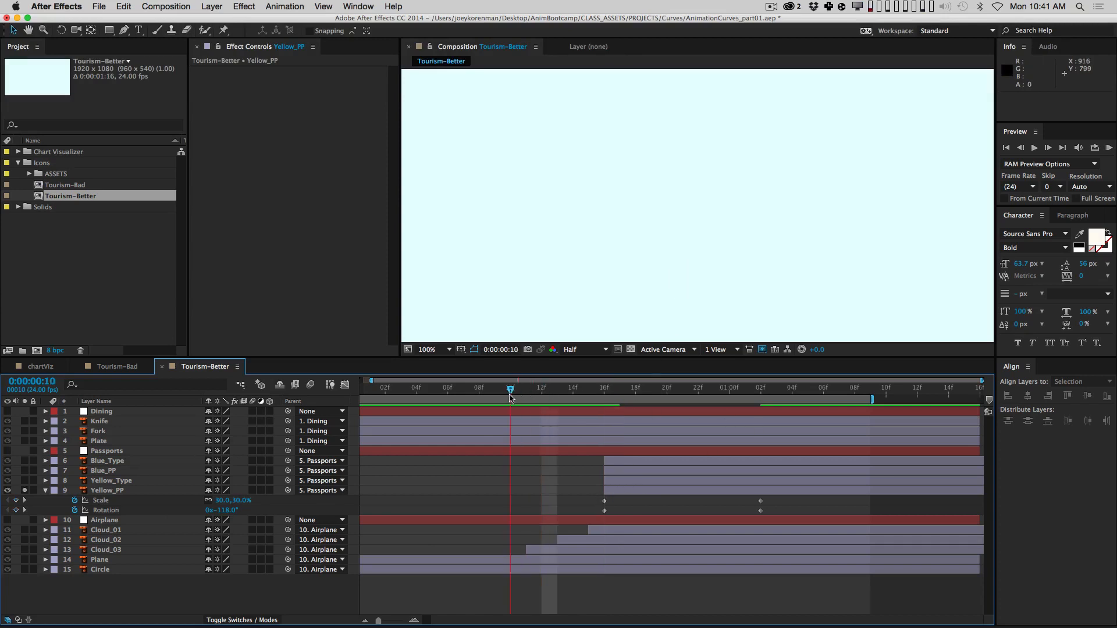
{"action": "key", "text": "b"}
{"action": "key", "text": "KP_0"}
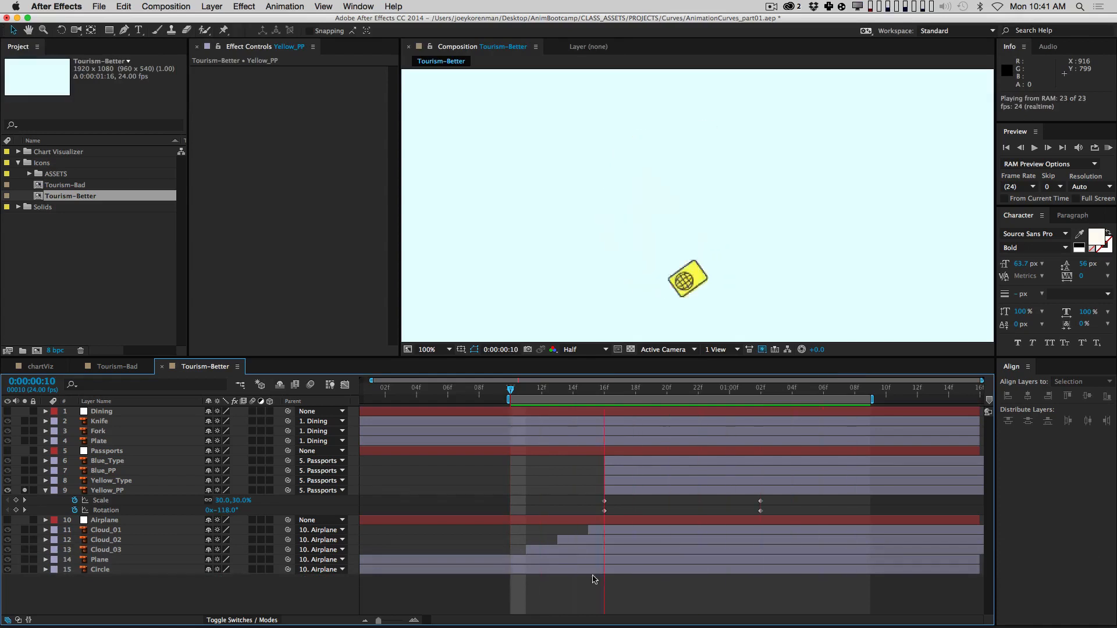
{"action": "key", "text": "space"}
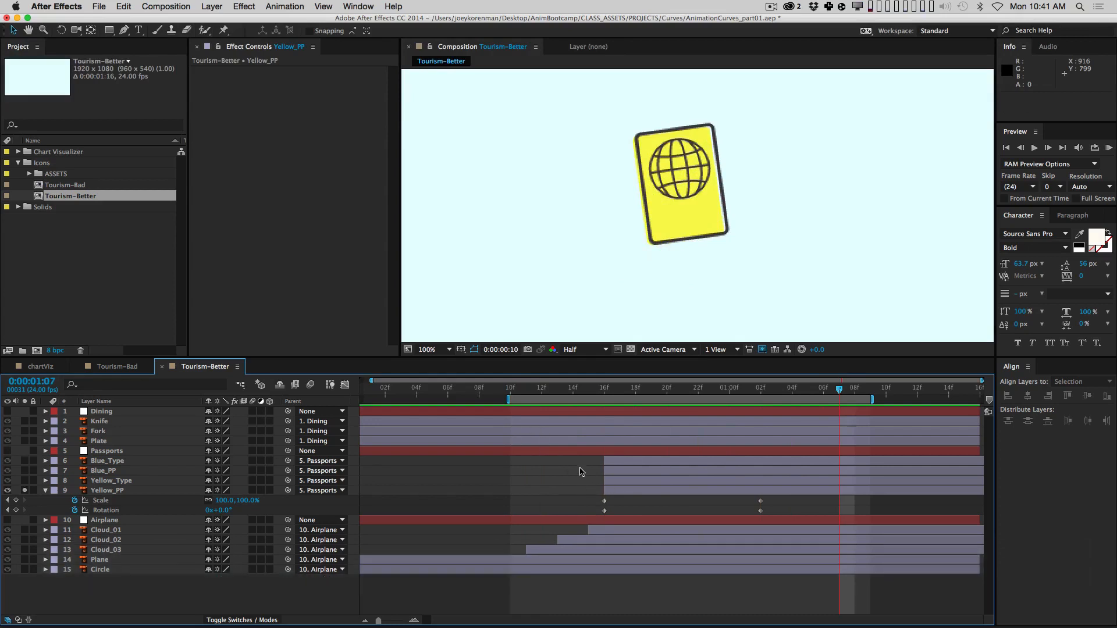
Step: Easy-ease the passport's Scale and Rotation keyframes and display their value curves
{"action": "left_click_drag", "start_coordinate": [579, 496], "coordinate": [783, 528]}
{"action": "key", "text": "F9"}
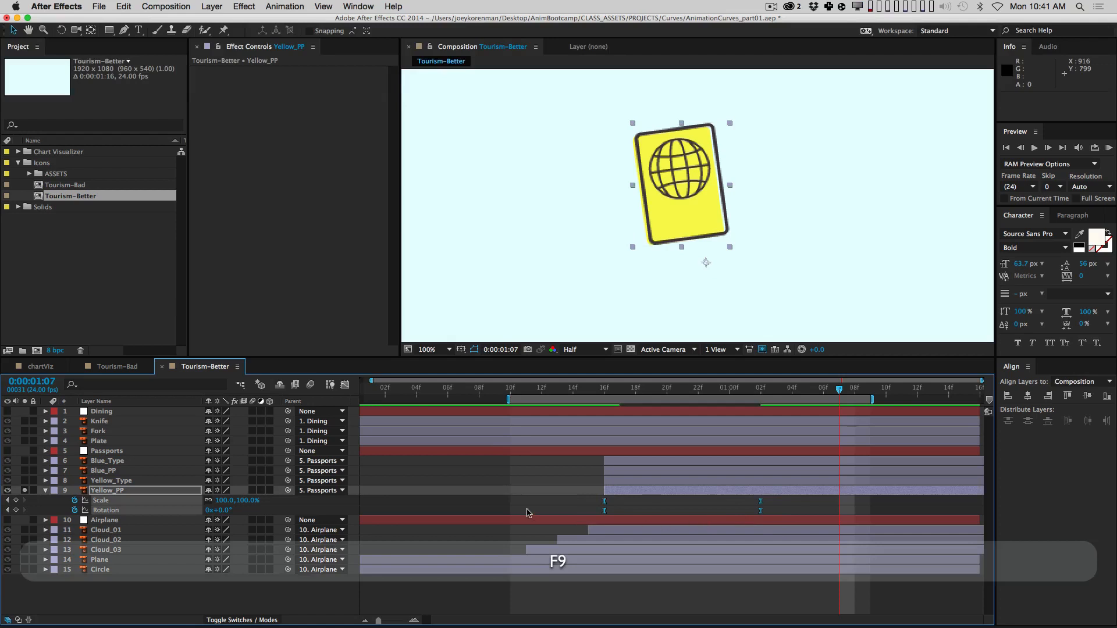
{"action": "left_click", "coordinate": [345, 385]}
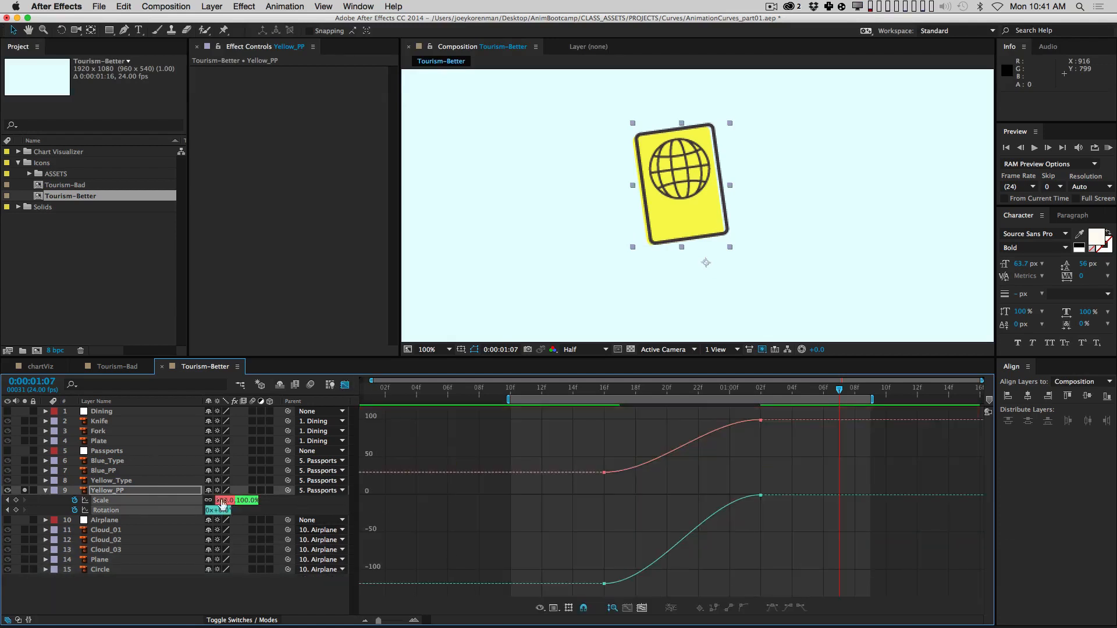
Step: Inspect the passport's Scale and Rotation curves separately and together, selecting their keyframes
{"action": "left_click", "coordinate": [139, 522]}
{"action": "left_click", "coordinate": [138, 500]}
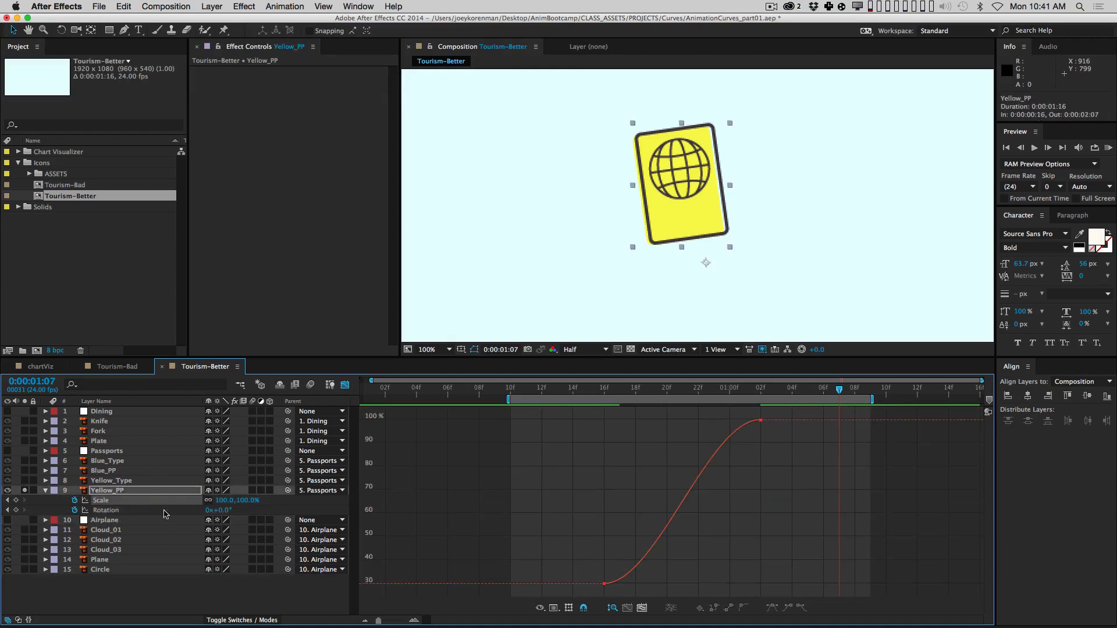
{"action": "left_click", "coordinate": [109, 510]}
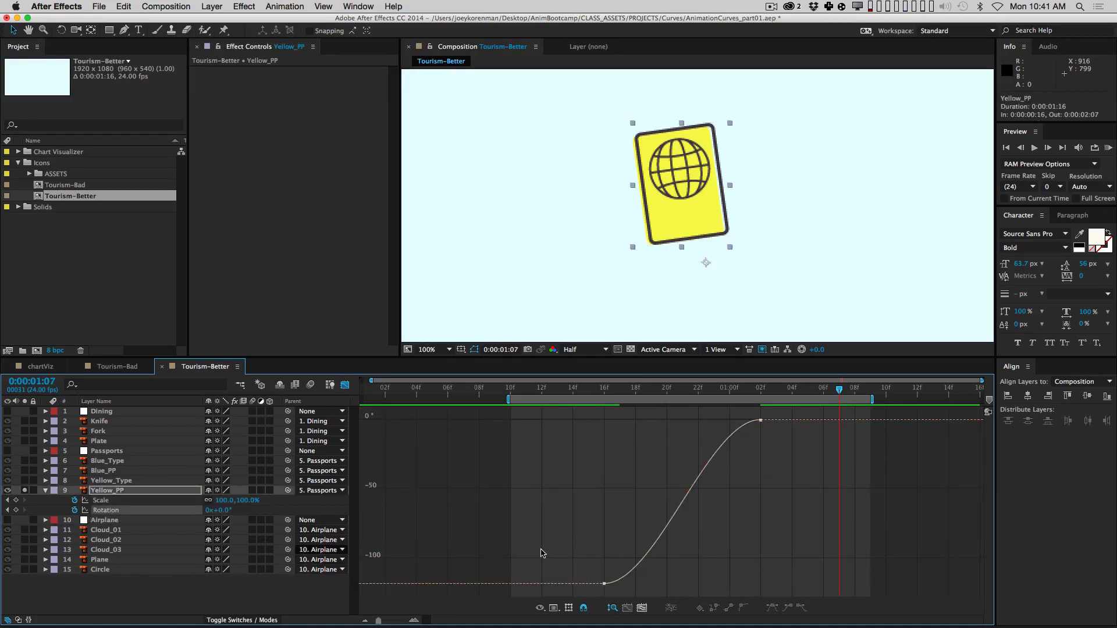
{"action": "left_click", "coordinate": [146, 501], "text": "shift"}
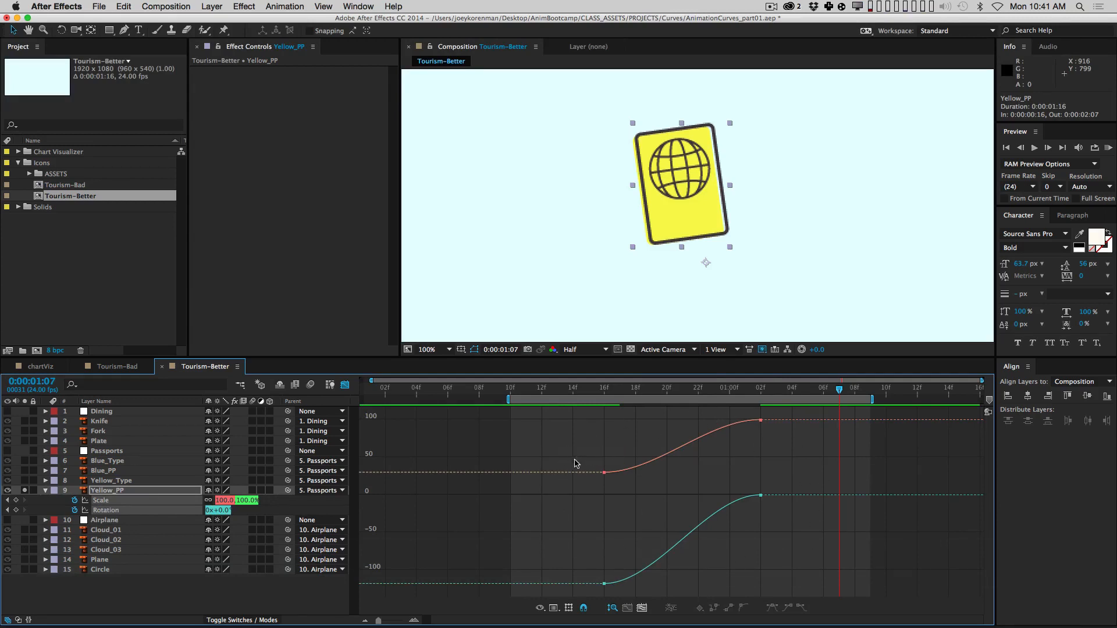
{"action": "left_click_drag", "start_coordinate": [582, 437], "coordinate": [644, 600]}
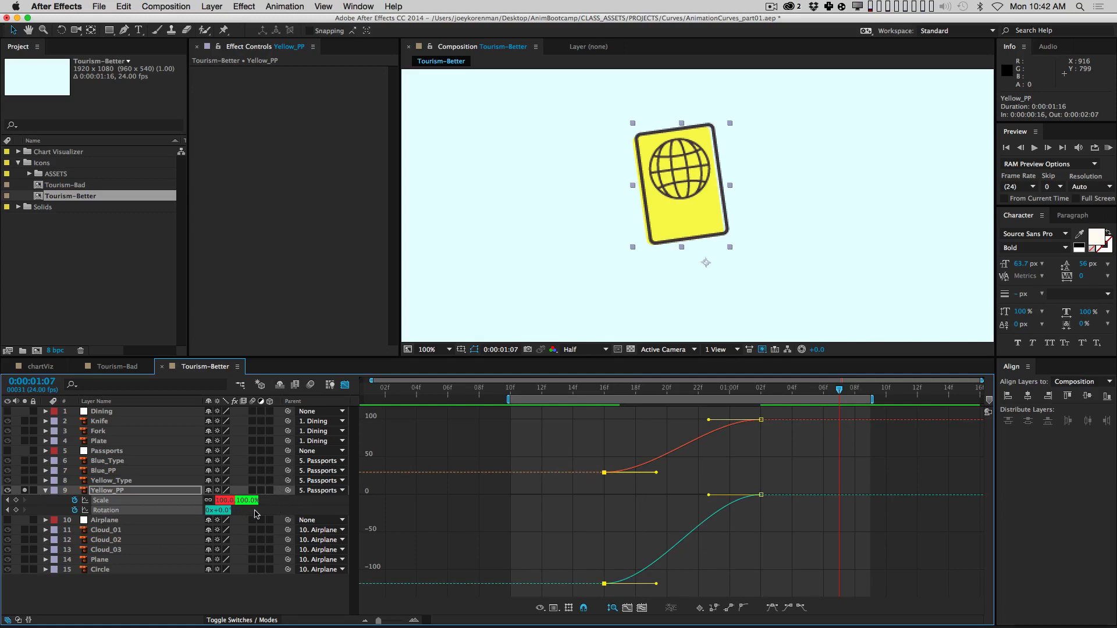
Step: Try Rotation values of -51° and -247°, undo both, and return to layer bars
{"action": "left_click", "coordinate": [274, 509]}
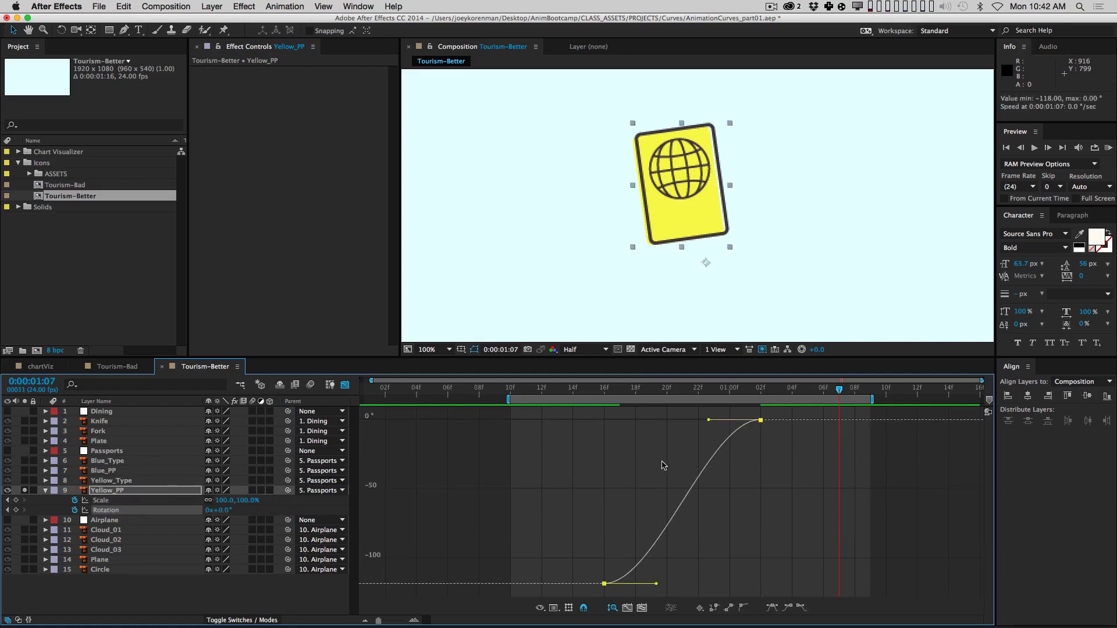
{"action": "left_click_drag", "start_coordinate": [225, 510], "coordinate": [197, 512]}
{"action": "key", "text": "super+z"}
{"action": "key", "text": "super+z"}
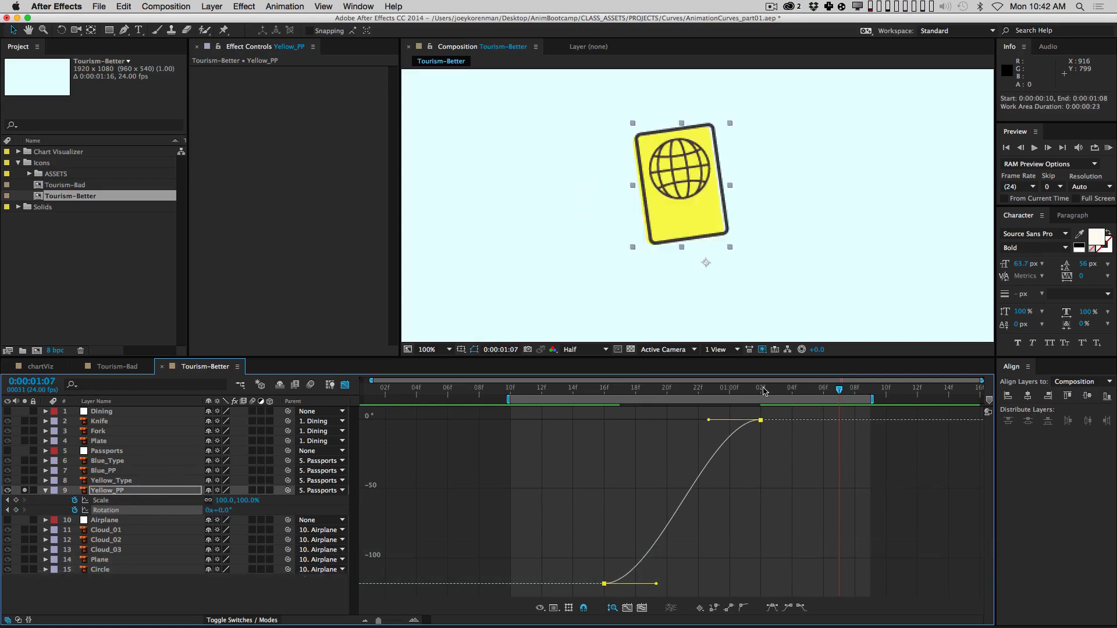
{"action": "left_click_drag", "start_coordinate": [224, 510], "coordinate": [99, 529]}
{"action": "key", "text": "super+z"}
{"action": "left_click", "coordinate": [345, 385]}
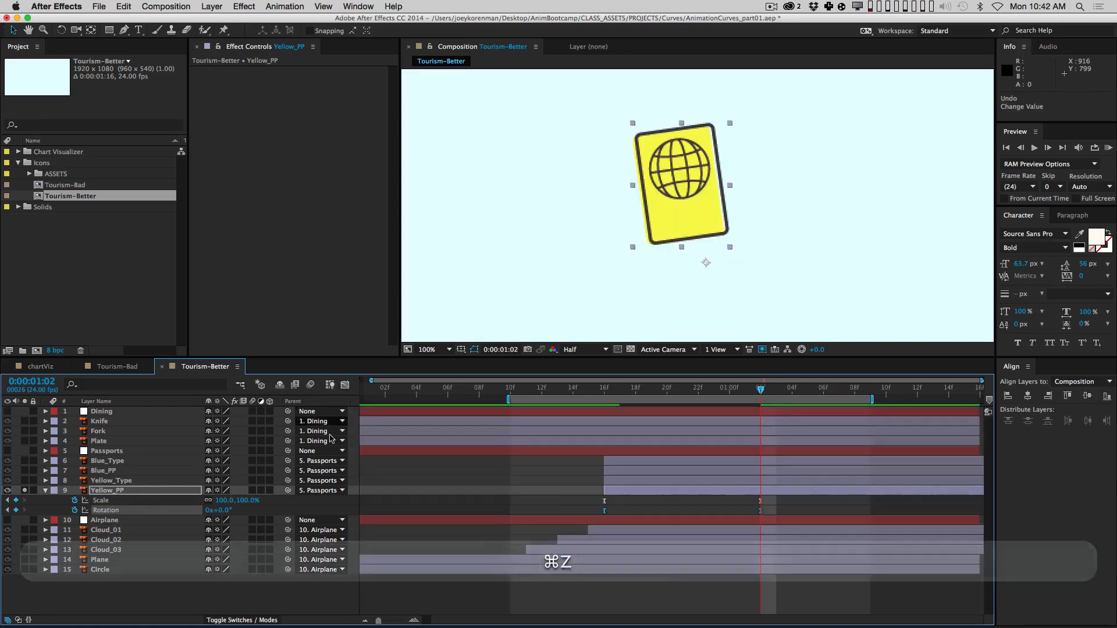
Step: Replace the Rotation keyframe at 01:02 with a new one and show the Scale and Rotation curves
{"action": "left_click", "coordinate": [760, 510]}
{"action": "key", "text": "Delete"}
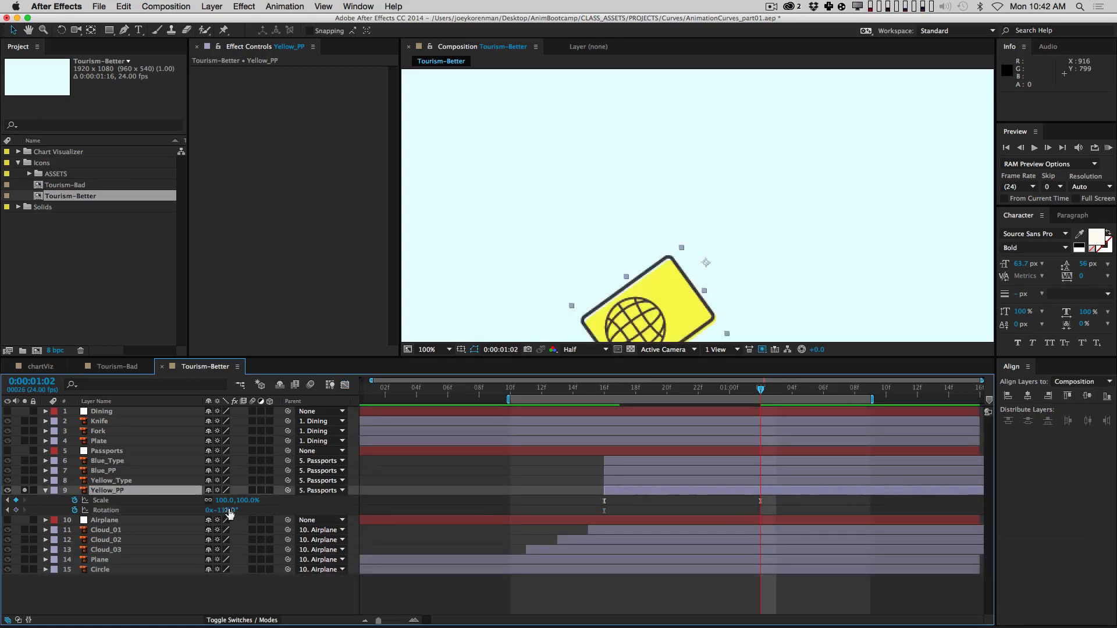
{"action": "left_click_drag", "start_coordinate": [228, 511], "coordinate": [277, 510]}
{"action": "left_click", "coordinate": [280, 507]}
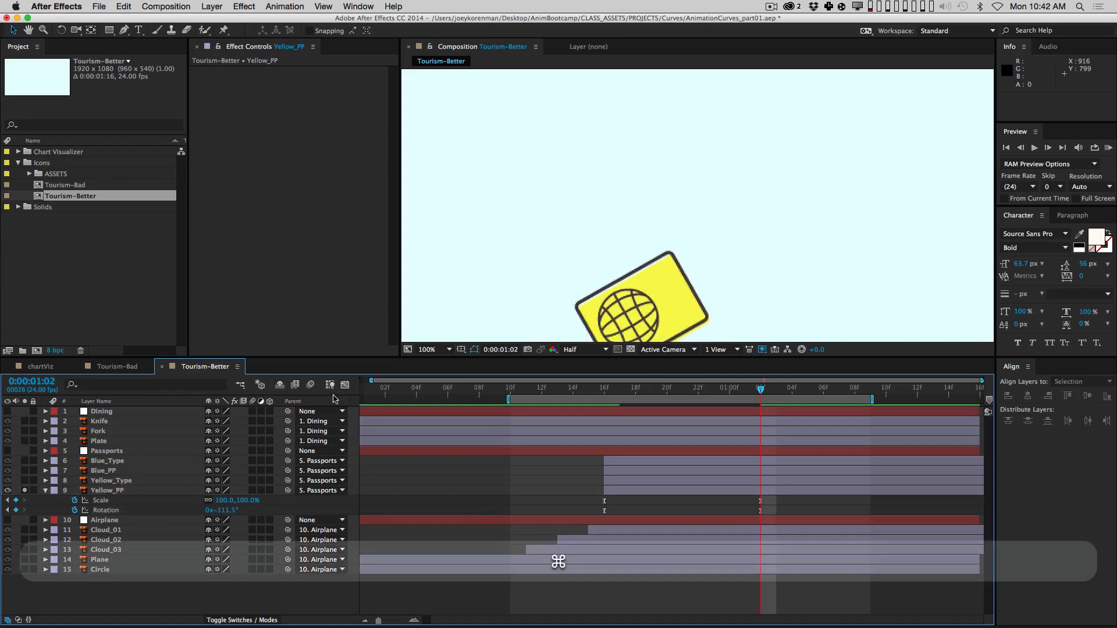
{"action": "left_click", "coordinate": [144, 501]}
{"action": "left_click", "coordinate": [144, 510], "text": "shift"}
{"action": "left_click", "coordinate": [345, 385]}
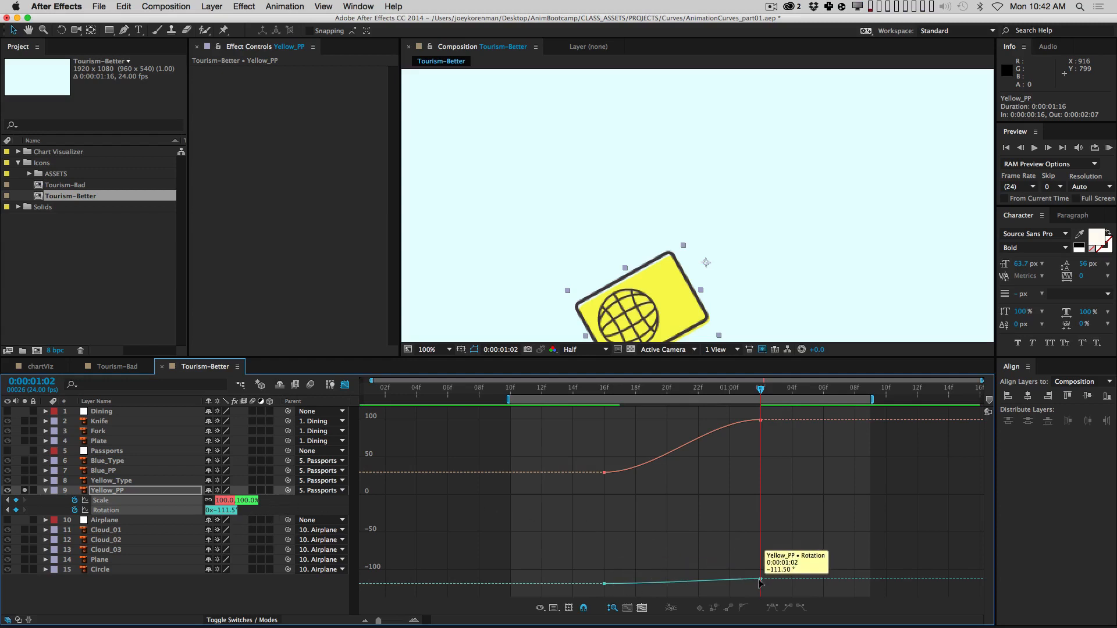
Step: Compare the Rotation curve alone and alongside Scale, then isolate Rotation
{"action": "left_click", "coordinate": [259, 511]}
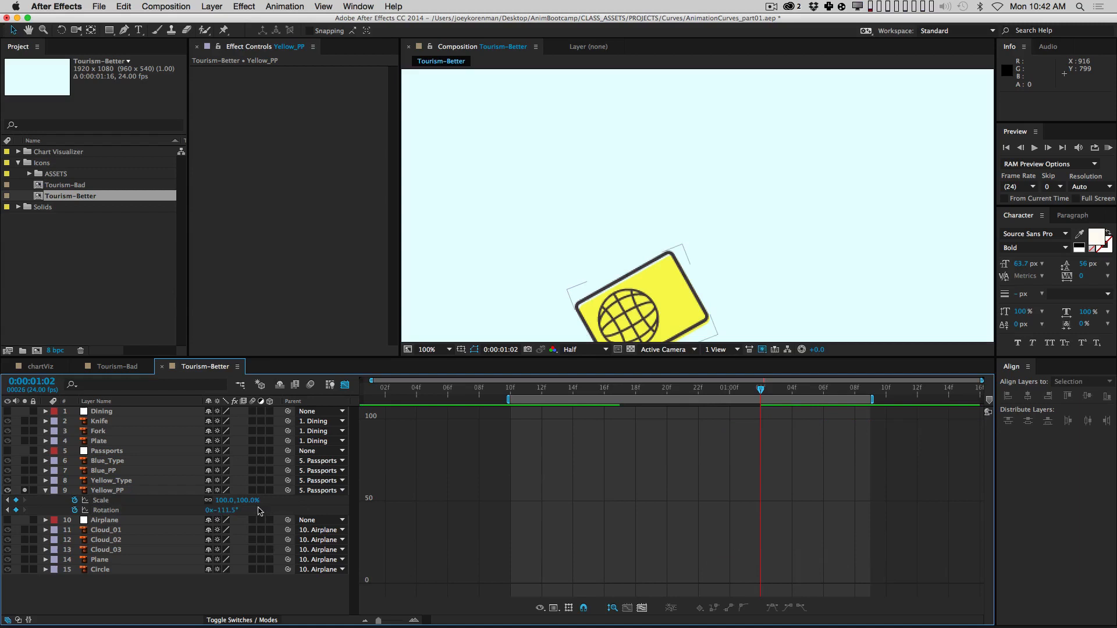
{"action": "left_click", "coordinate": [143, 510]}
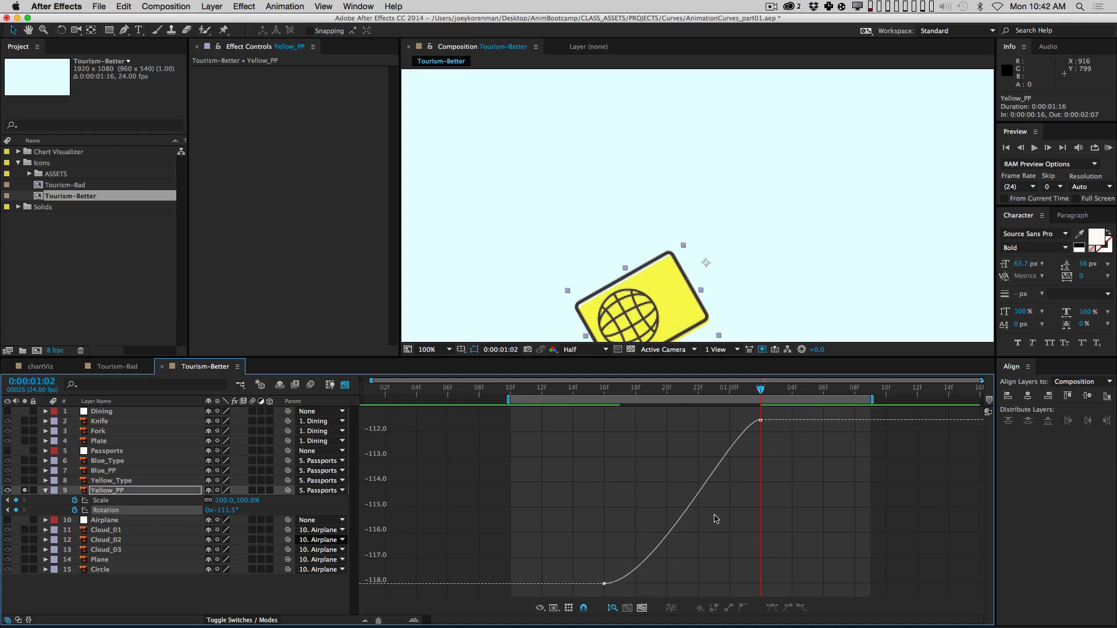
{"action": "left_click", "coordinate": [155, 500], "text": "shift"}
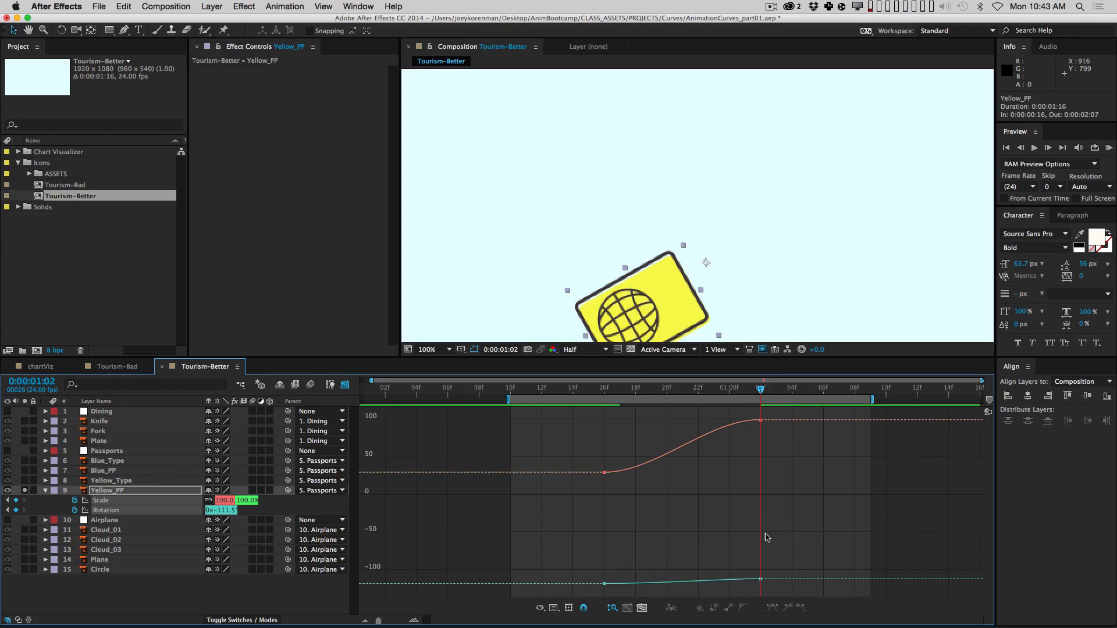
{"action": "left_click", "coordinate": [758, 579]}
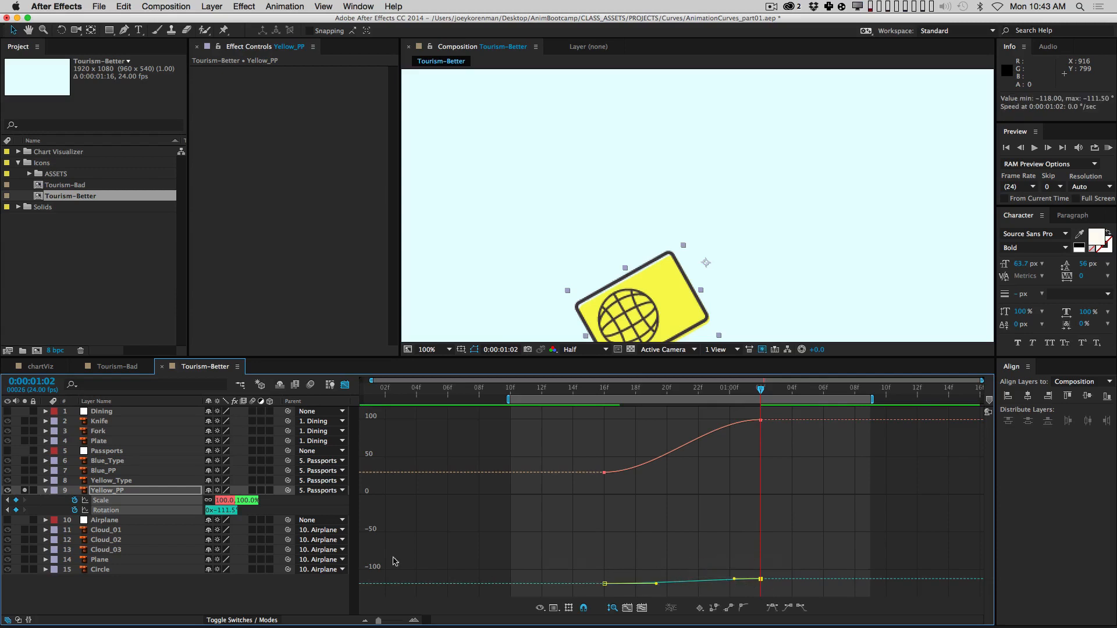
{"action": "left_click", "coordinate": [603, 548]}
{"action": "left_click", "coordinate": [145, 510]}
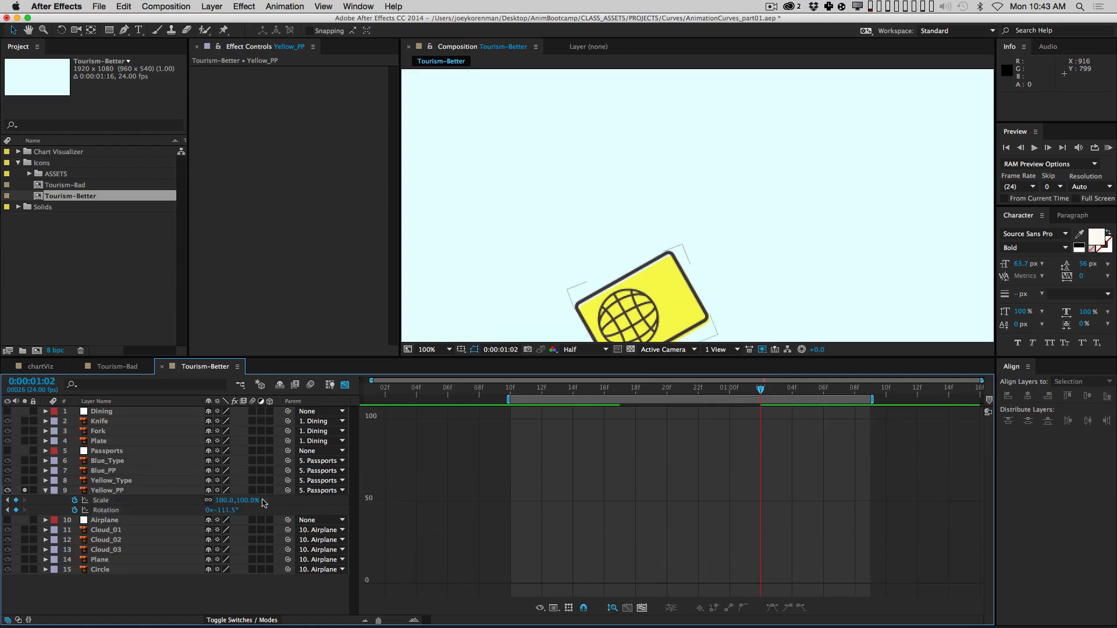
Step: Set the 01:02 Rotation keyframe to 0° and show the Scale curve alongside again
{"action": "mouse_move", "coordinate": [762, 422]}
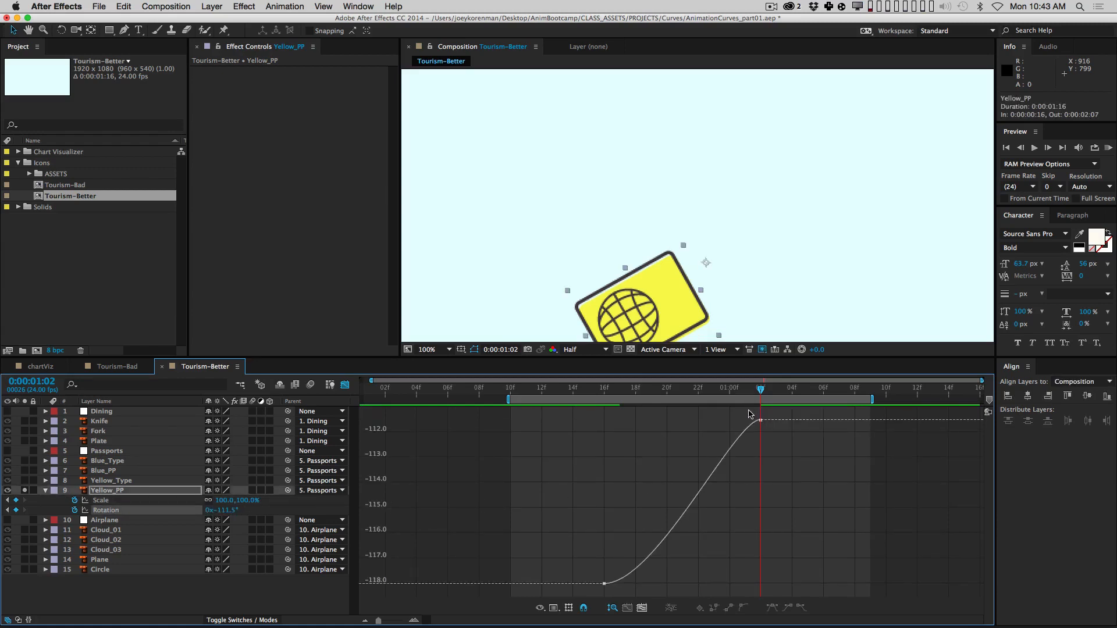
{"action": "double_click", "coordinate": [760, 420]}
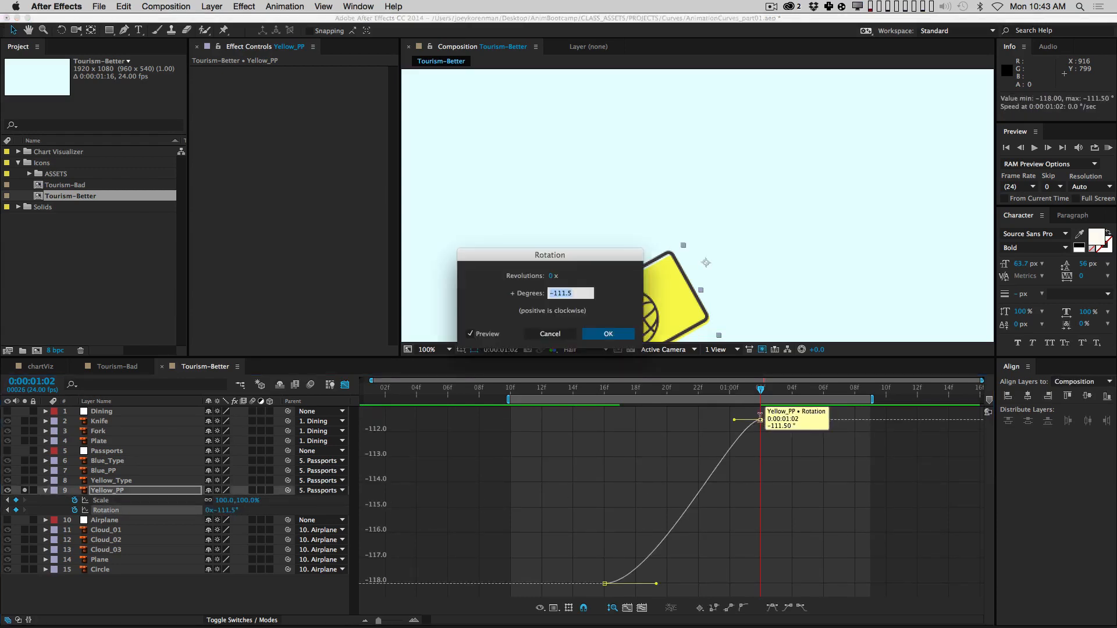
{"action": "left_click_drag", "start_coordinate": [574, 255], "coordinate": [925, 208]}
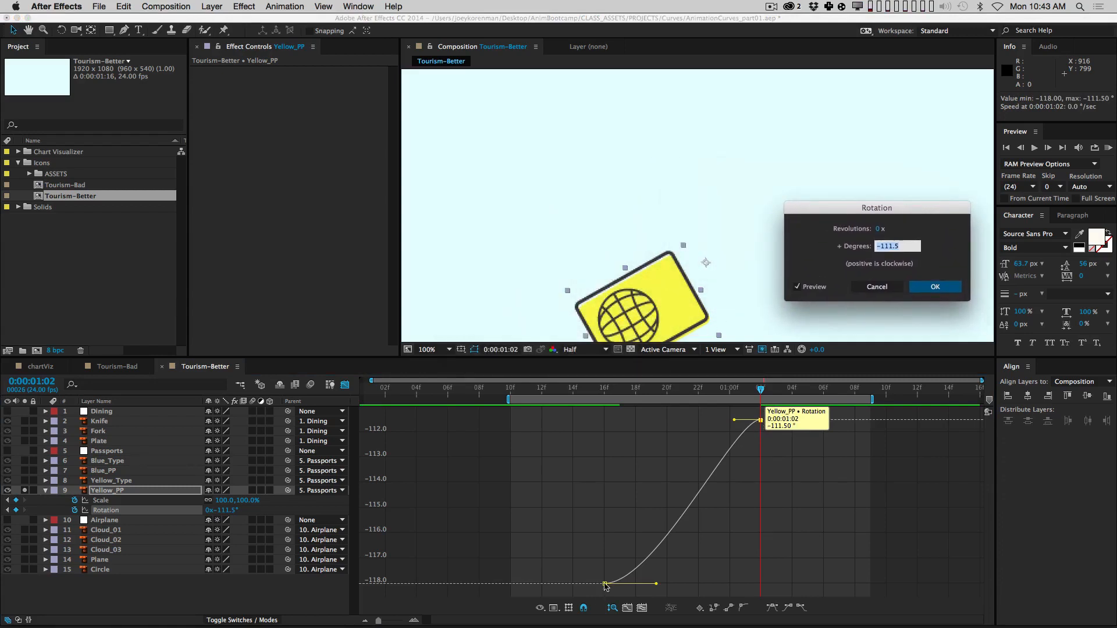
{"action": "left_click_drag", "start_coordinate": [900, 208], "coordinate": [852, 183]}
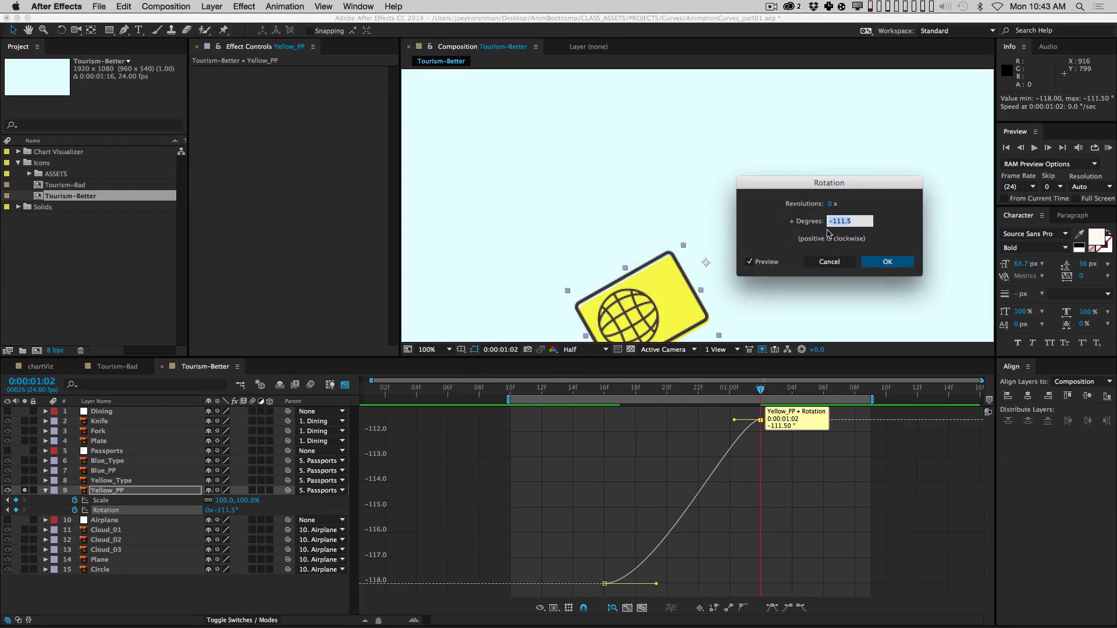
{"action": "type", "text": "0"}
{"action": "key", "text": "Return"}
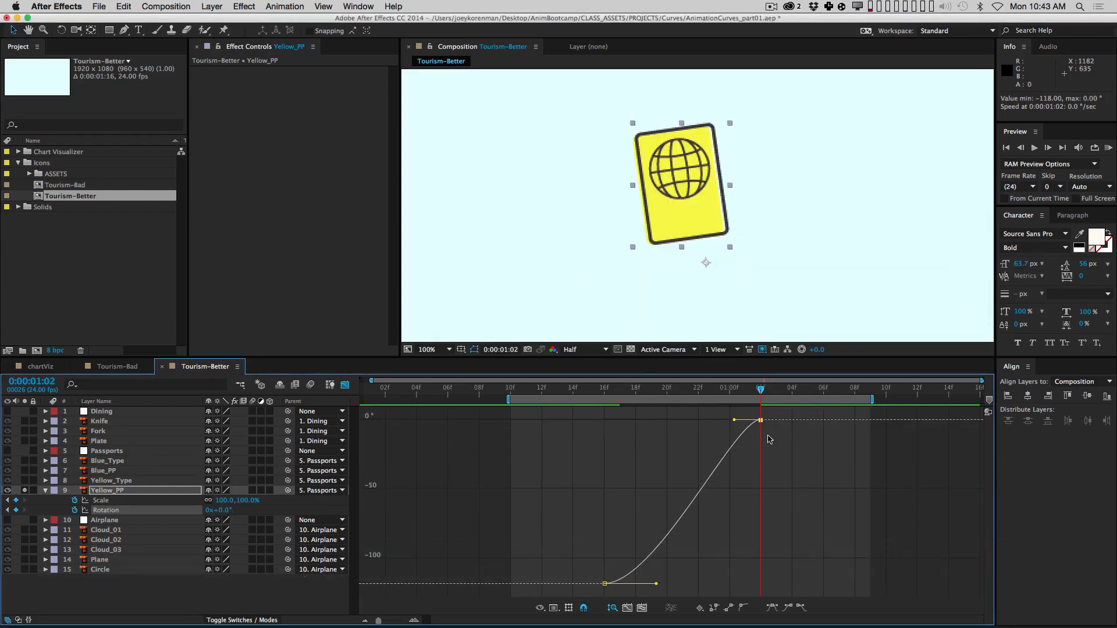
{"action": "left_click", "coordinate": [164, 501], "text": "shift"}
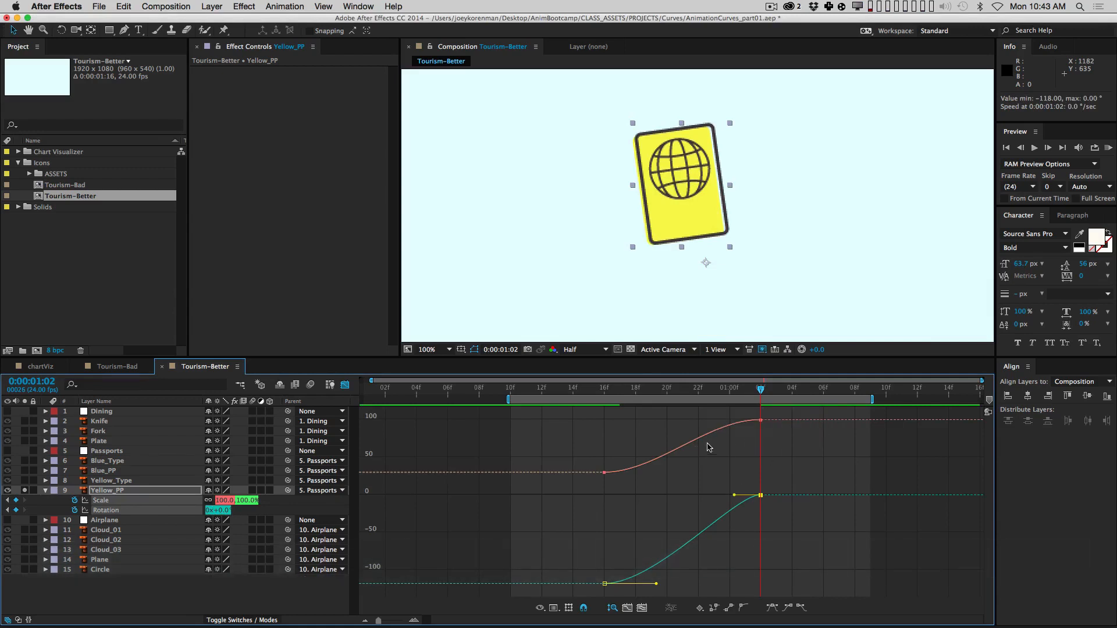
Step: Lengthen the Bezier eases into the 01:02 Scale and Rotation keyframes
{"action": "left_click_drag", "start_coordinate": [729, 408], "coordinate": [811, 538]}
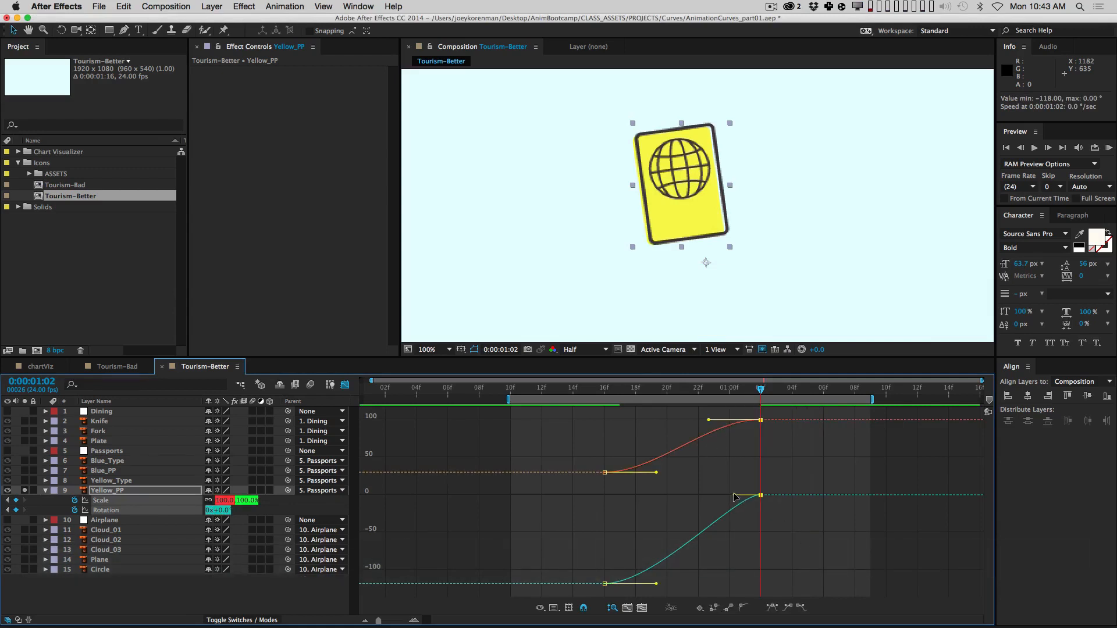
{"action": "left_click_drag", "start_coordinate": [734, 495], "coordinate": [672, 498]}
{"action": "left_click", "coordinate": [689, 478]}
{"action": "left_click_drag", "start_coordinate": [732, 476], "coordinate": [782, 510]}
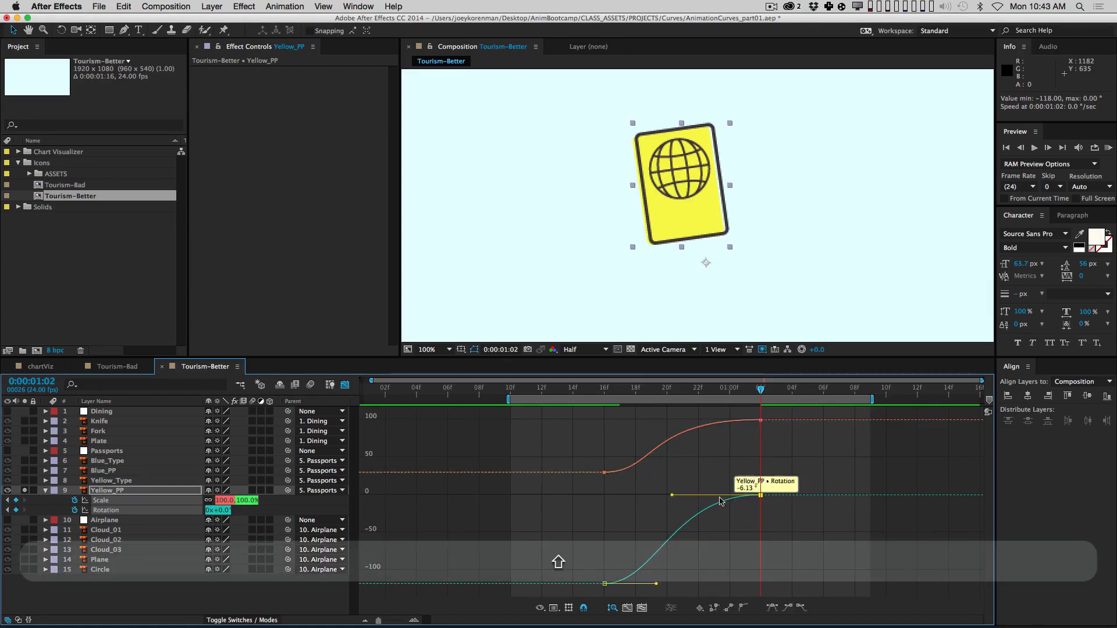
{"action": "left_click_drag", "start_coordinate": [777, 411], "coordinate": [719, 531]}
{"action": "left_click_drag", "start_coordinate": [736, 458], "coordinate": [789, 512]}
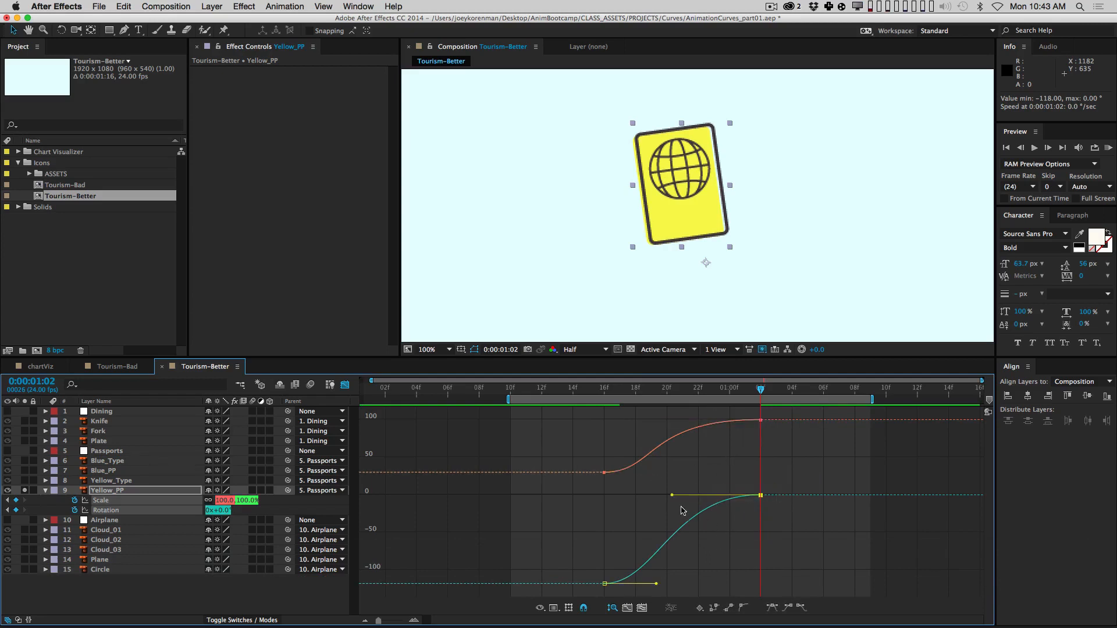
{"action": "left_click_drag", "start_coordinate": [672, 495], "coordinate": [645, 495]}
{"action": "left_click_drag", "start_coordinate": [745, 454], "coordinate": [771, 410]}
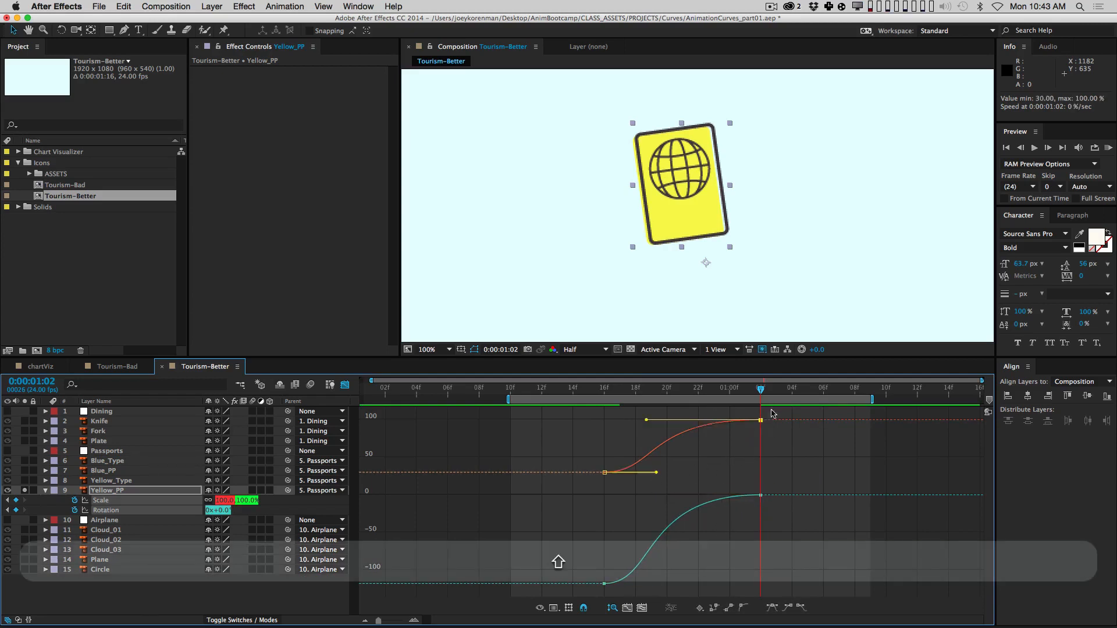
{"action": "left_click_drag", "start_coordinate": [646, 420], "coordinate": [666, 419]}
{"action": "left_click", "coordinate": [693, 459]}
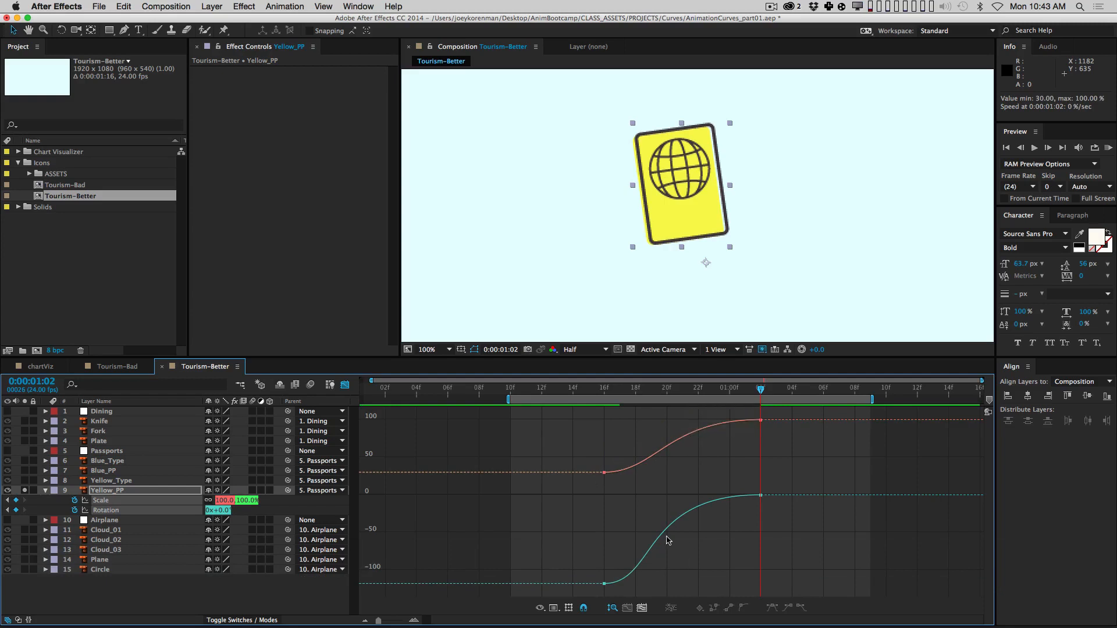
Step: Stretch the Rotation curve's ease out of its start keyframe and preview the result
{"action": "left_click", "coordinate": [604, 586]}
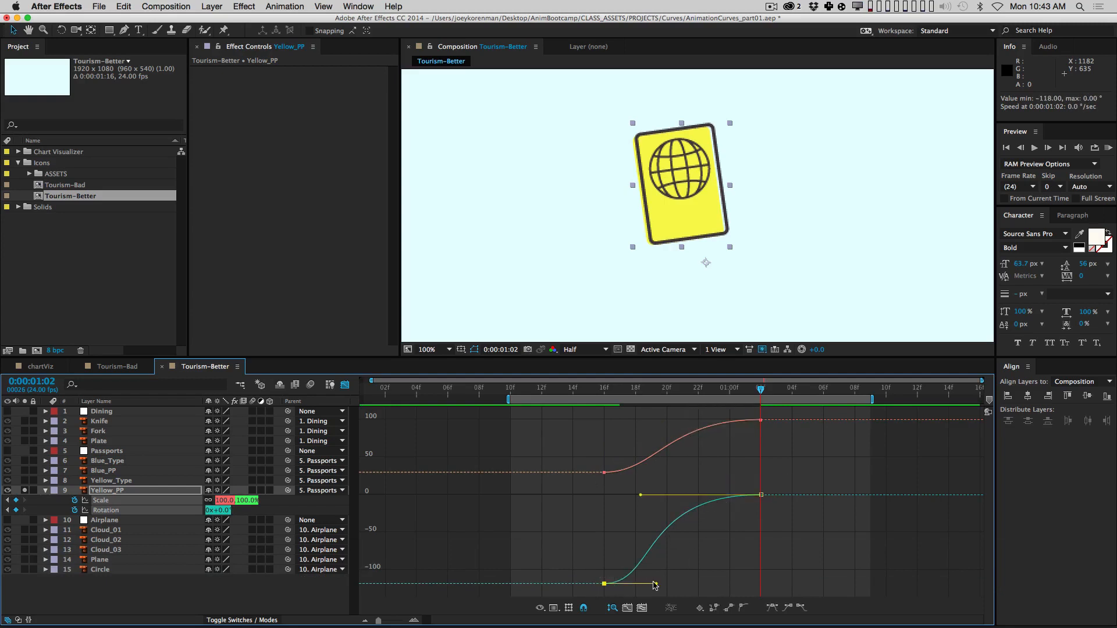
{"action": "left_click_drag", "start_coordinate": [655, 586], "coordinate": [623, 504]}
{"action": "left_click_drag", "start_coordinate": [595, 456], "coordinate": [626, 449]}
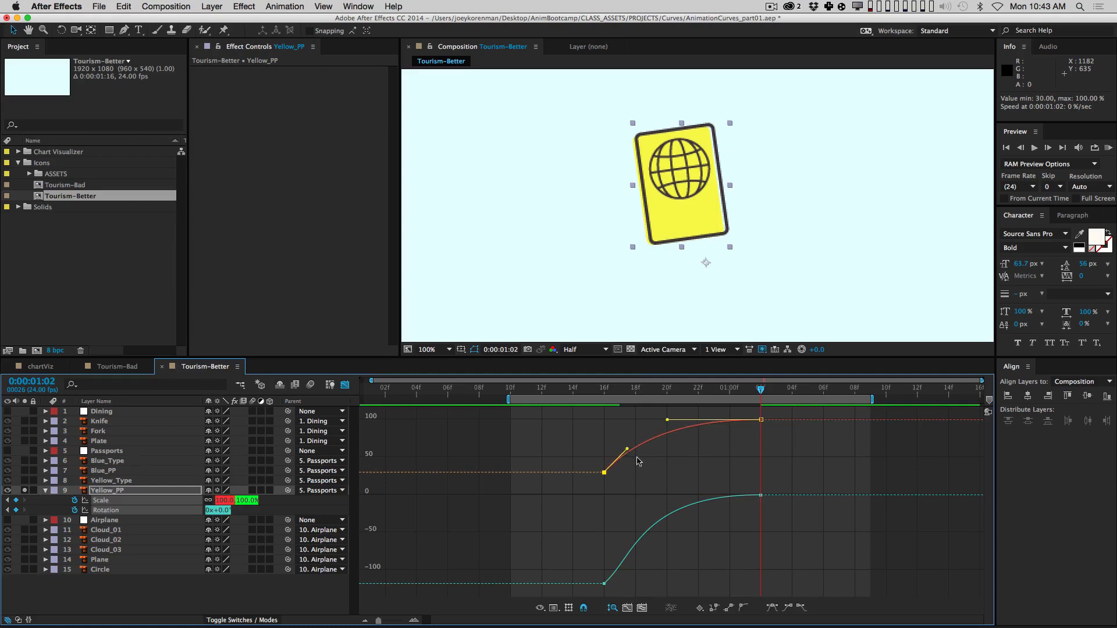
{"action": "left_click", "coordinate": [651, 473]}
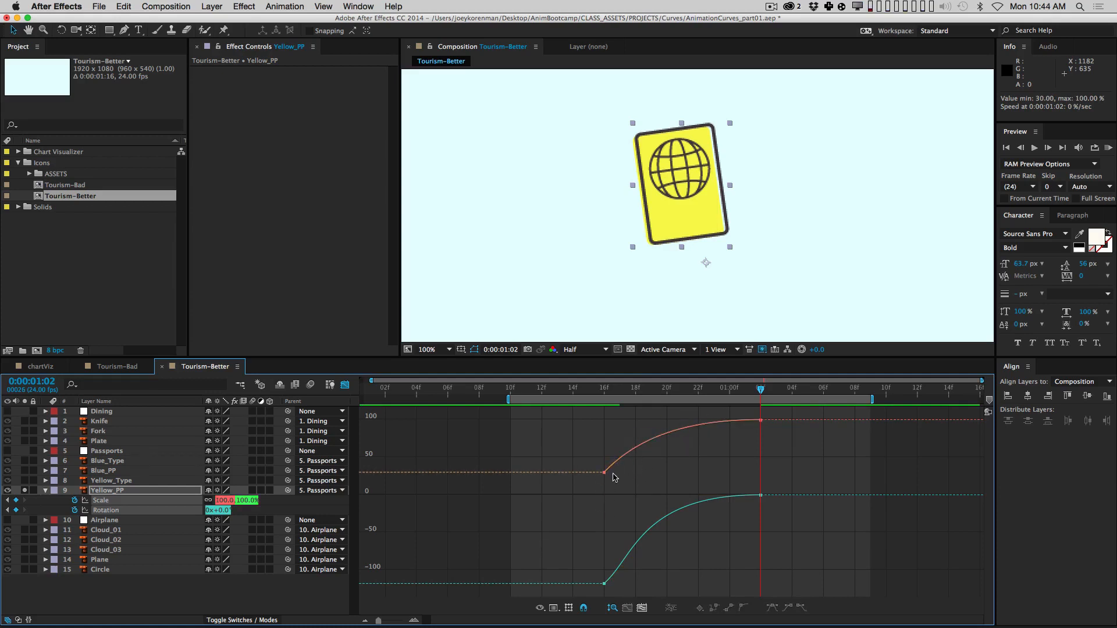
{"action": "key", "text": "KP_0"}
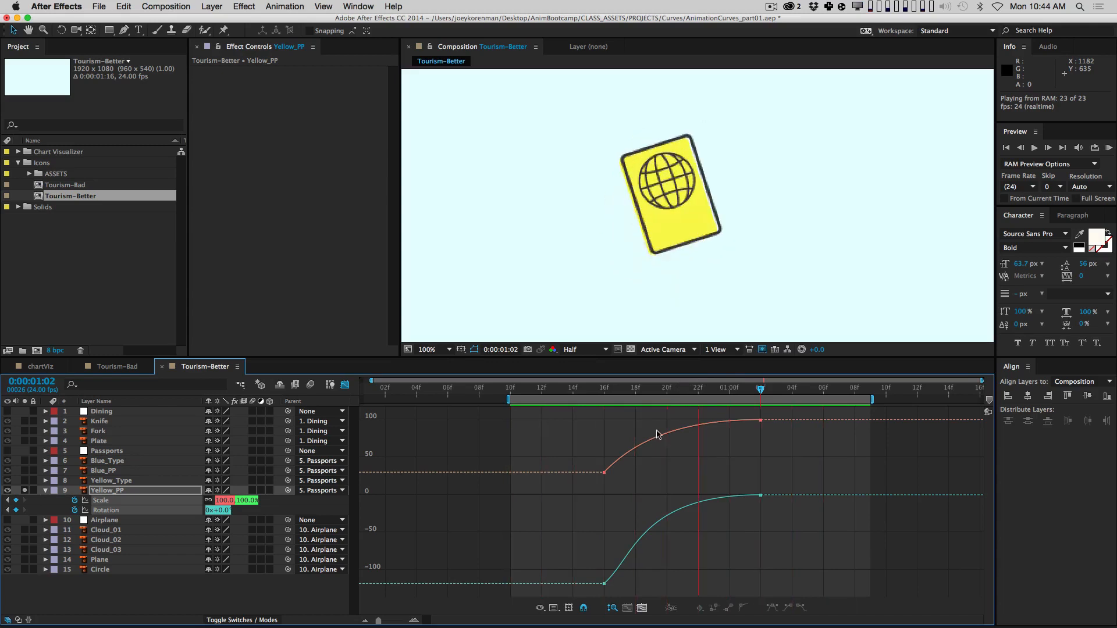
{"action": "key", "text": "space"}
Step: Pull the 16f Scale handle nearly vertical so Scale shoots up, then preview again
{"action": "left_click", "coordinate": [604, 473]}
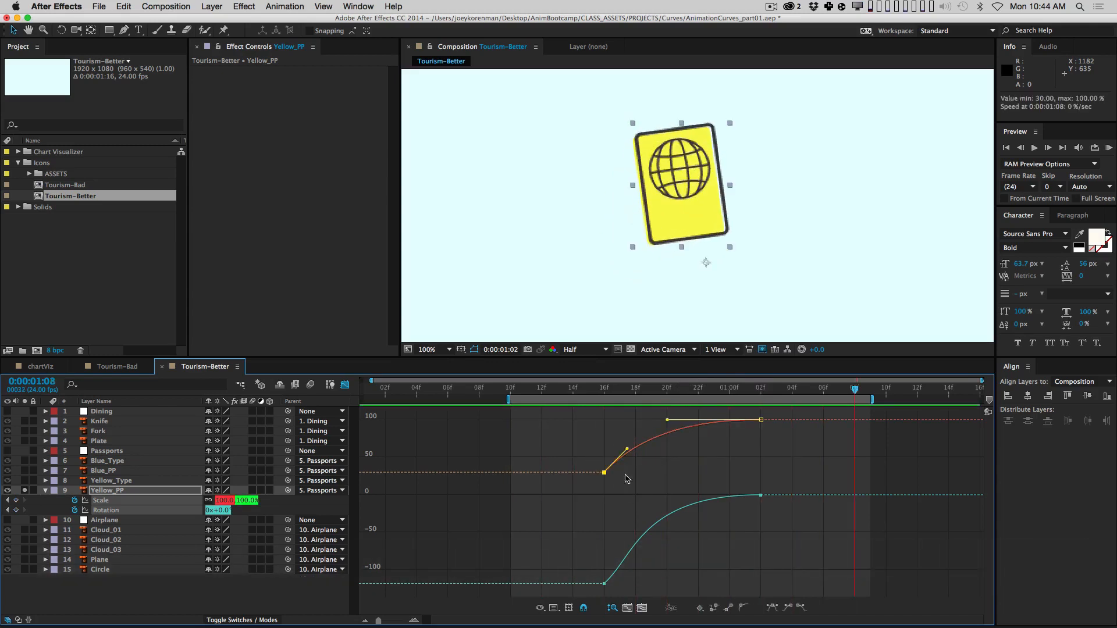
{"action": "left_click_drag", "start_coordinate": [627, 449], "coordinate": [608, 429]}
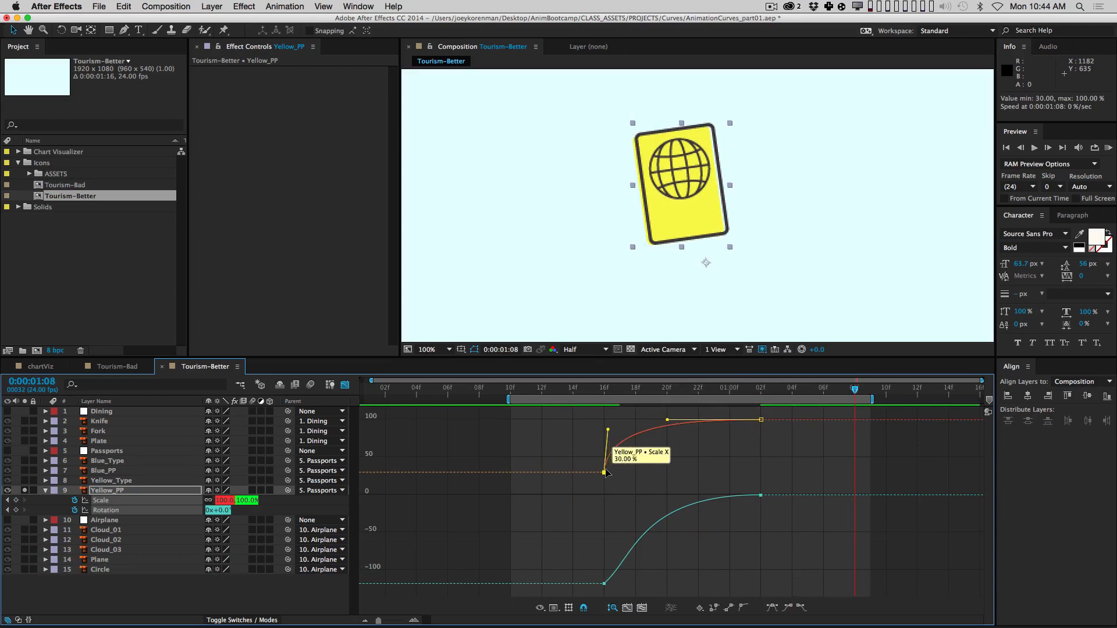
{"action": "left_click", "coordinate": [648, 468]}
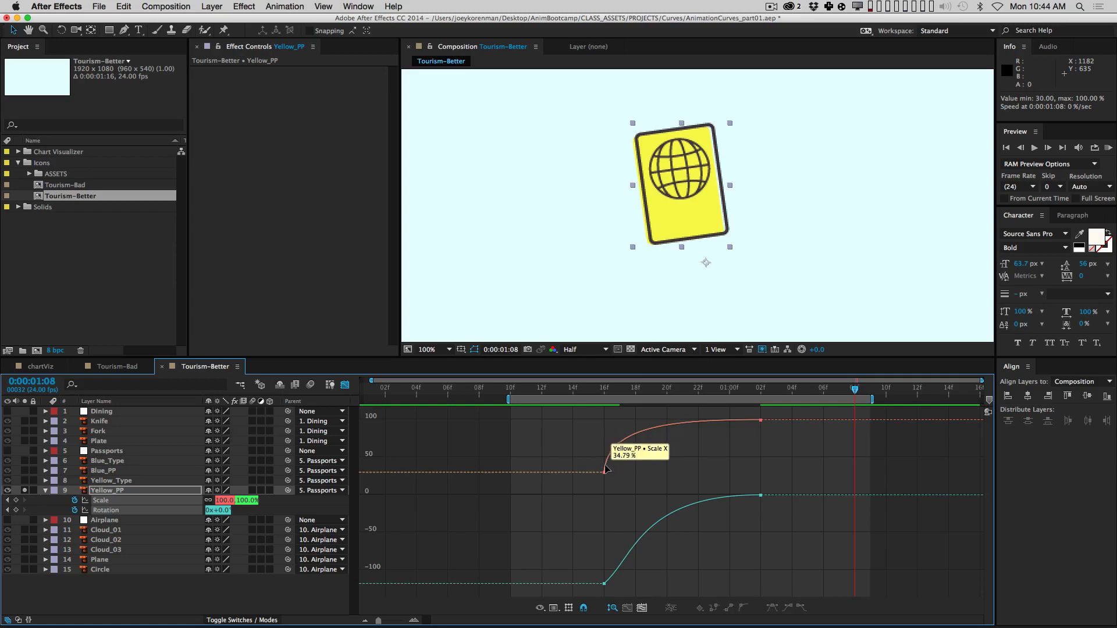
{"action": "key", "text": "KP_0"}
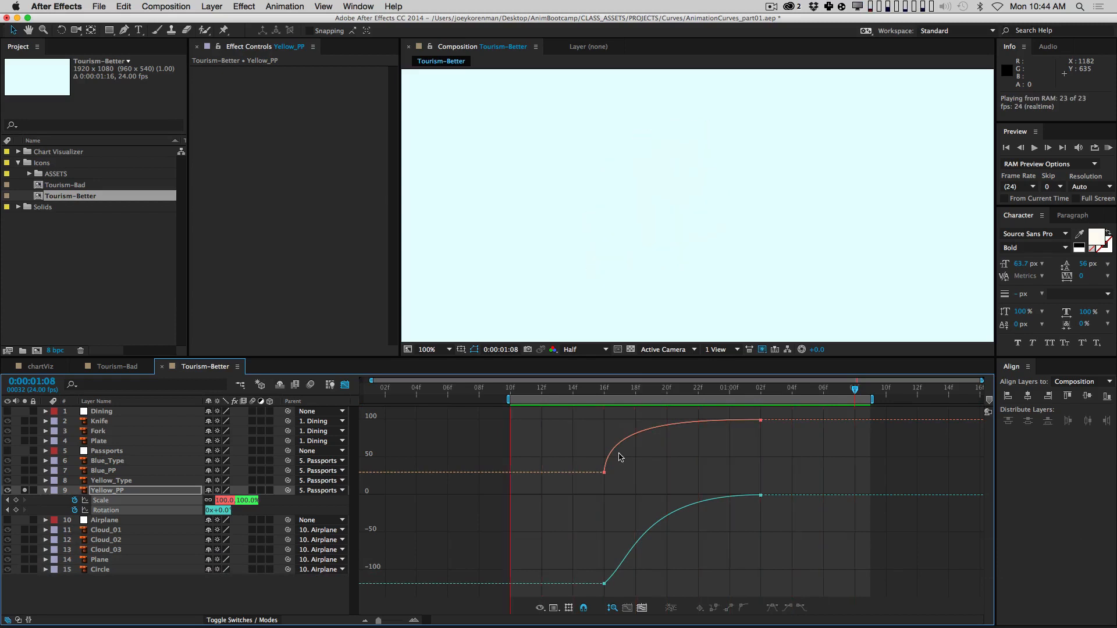
{"action": "key", "text": "space"}
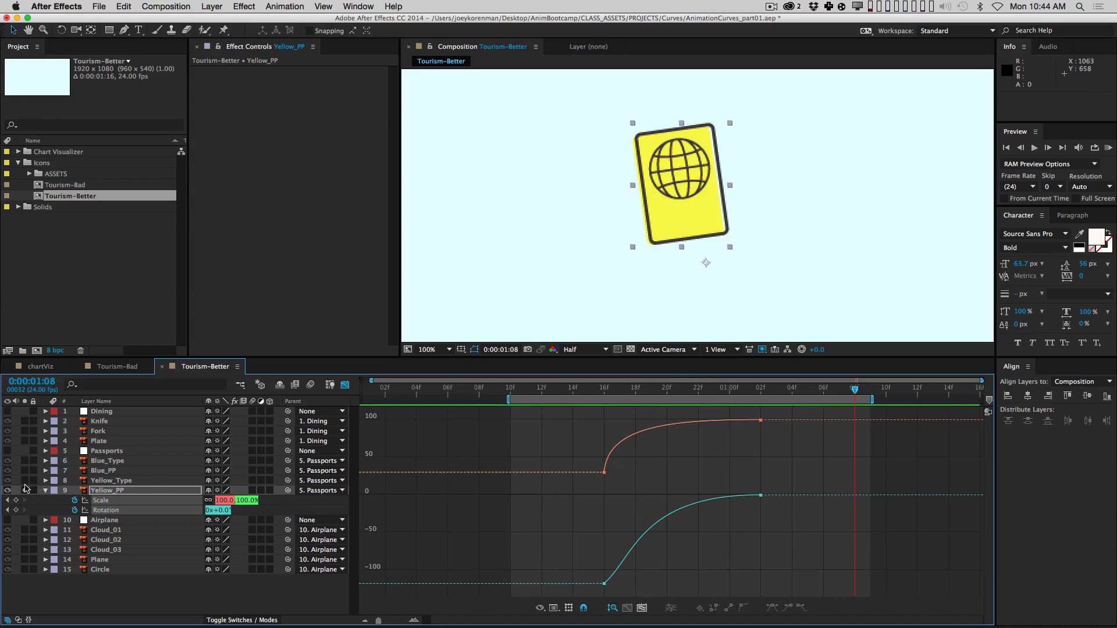
Step: Solo Yellow_Type and Yellow_PP, go to 1:04, and parent Yellow_Type to Yellow_PP
{"action": "left_click_drag", "start_coordinate": [25, 490], "coordinate": [24, 481]}
{"action": "left_click", "coordinate": [777, 388]}
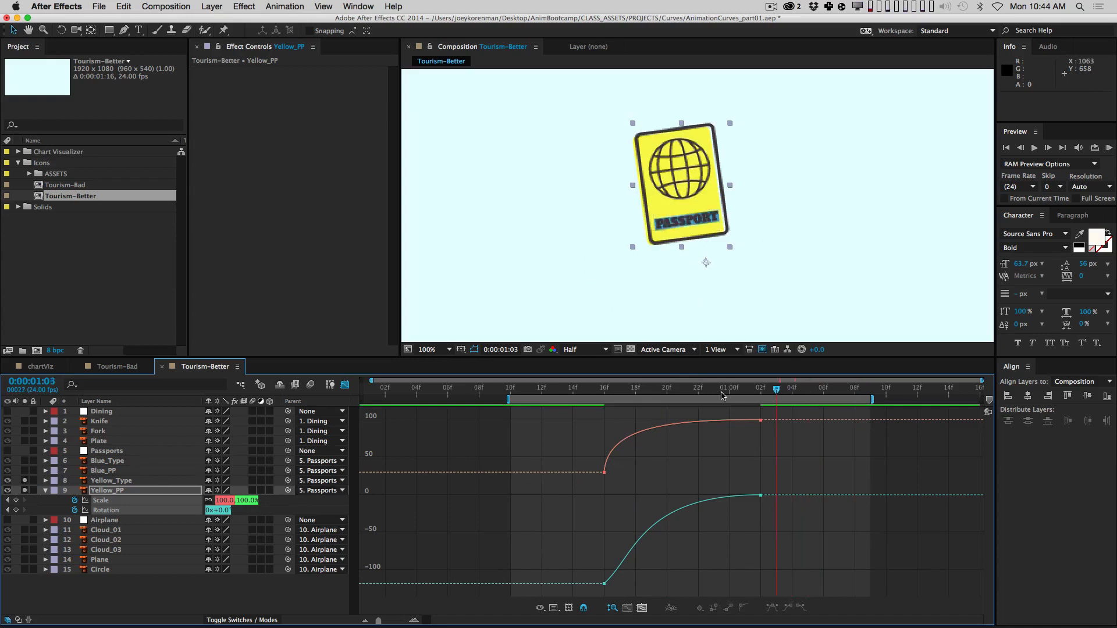
{"action": "left_click_drag", "start_coordinate": [721, 395], "coordinate": [760, 406]}
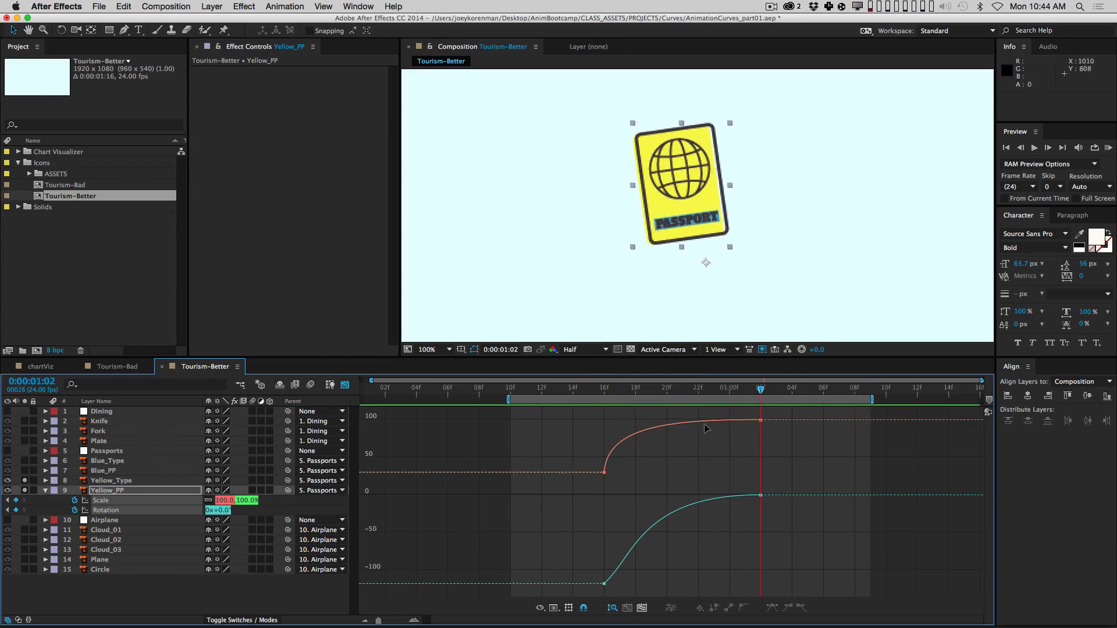
{"action": "left_click_drag", "start_coordinate": [754, 385], "coordinate": [792, 390]}
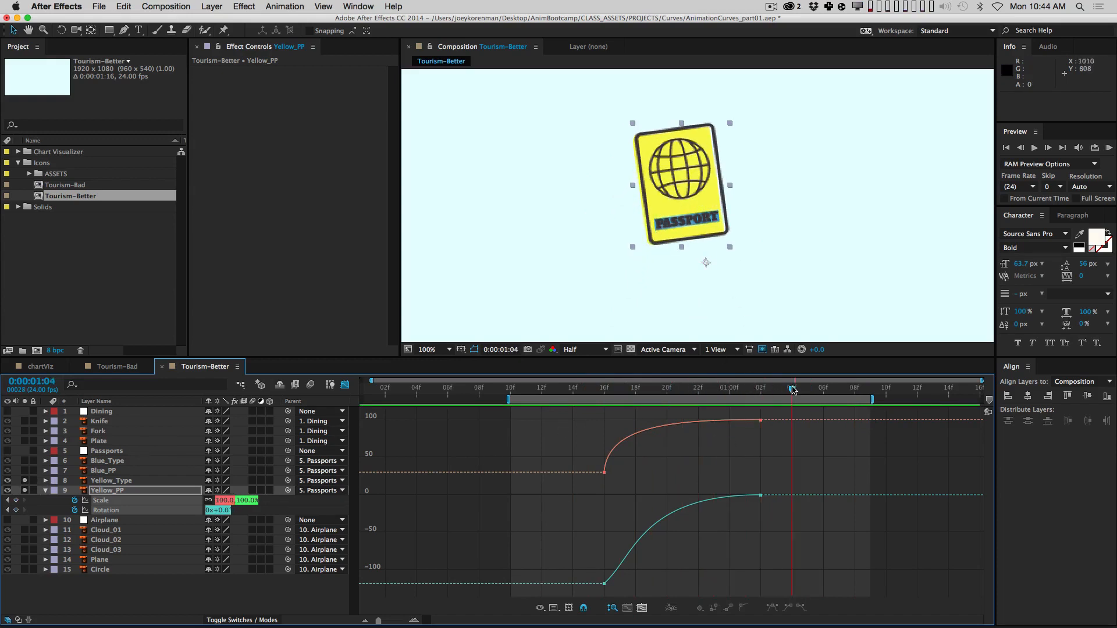
{"action": "left_click", "coordinate": [135, 480]}
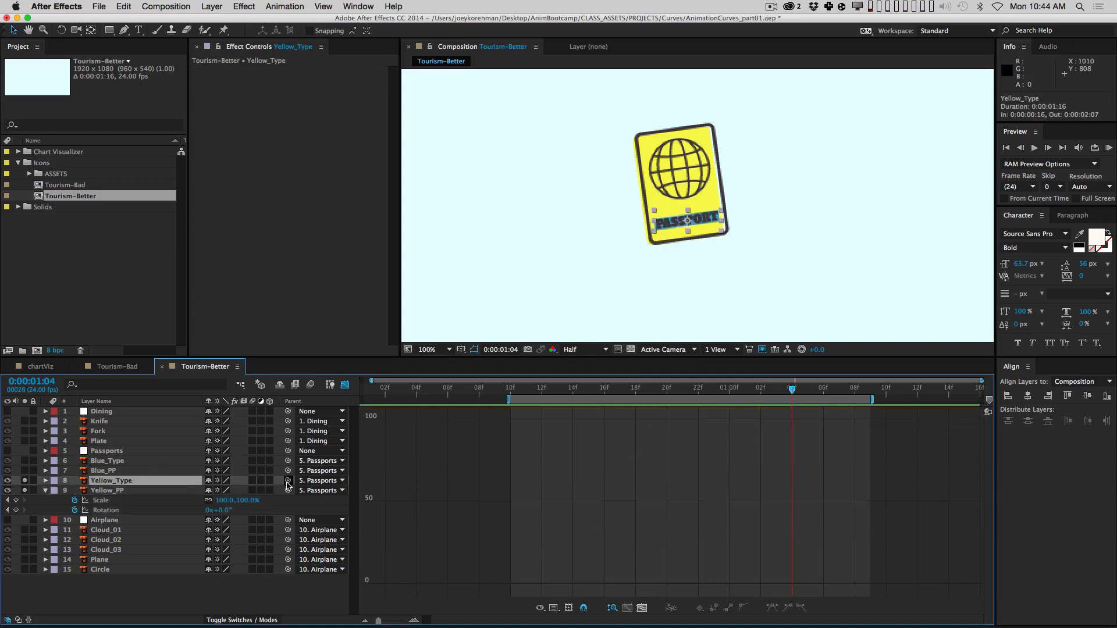
{"action": "left_click_drag", "start_coordinate": [287, 480], "coordinate": [135, 495]}
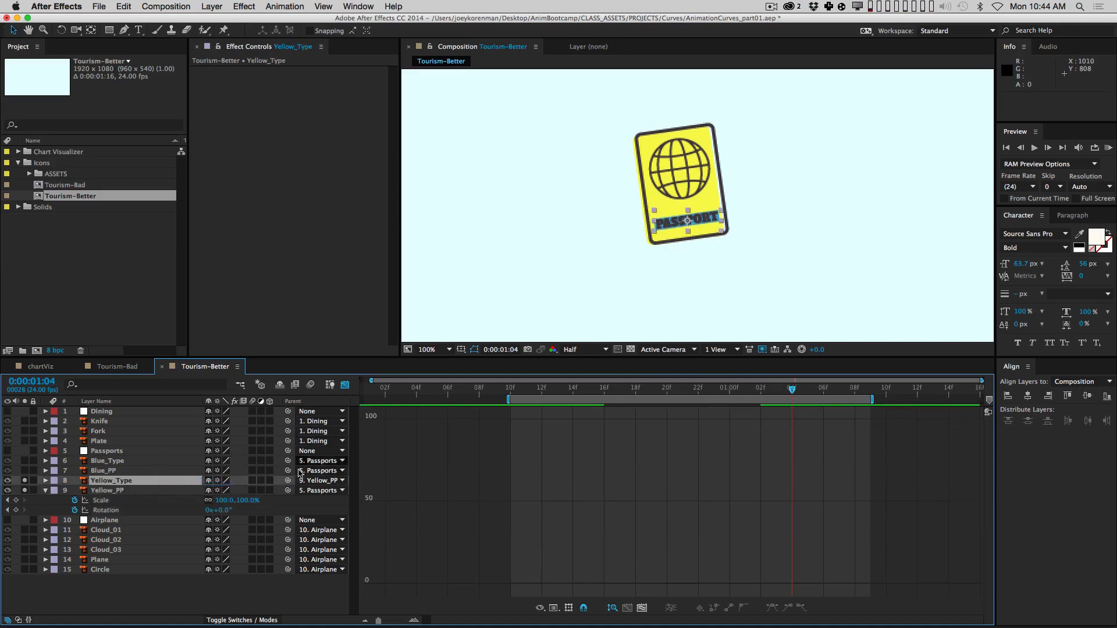
Step: Shift the work area to about 0:11–1:09, then return to layer bars with Yellow_PP collapsed
{"action": "mouse_move", "coordinate": [787, 395]}
{"action": "left_mouse_down"}
{"action": "mouse_move", "coordinate": [696, 395]}
{"action": "mouse_move", "coordinate": [809, 391]}
{"action": "mouse_move", "coordinate": [606, 386]}
{"action": "mouse_move", "coordinate": [792, 386]}
{"action": "left_mouse_up"}
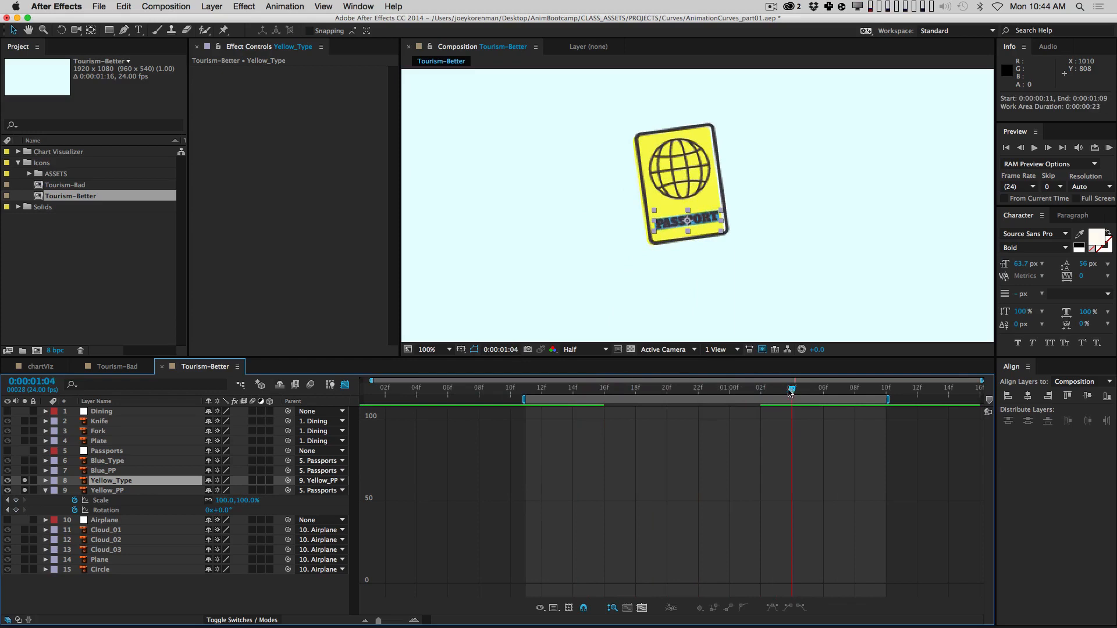
{"action": "scroll", "coordinate": [698, 205], "scroll_direction": "up", "scroll_amount": 1}
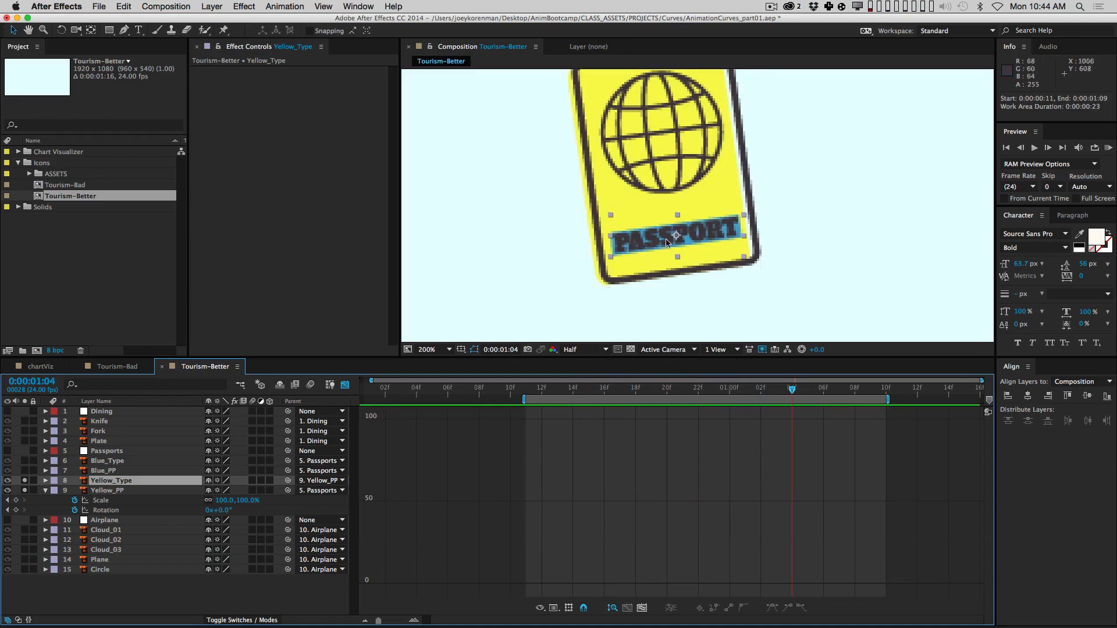
{"action": "left_click", "coordinate": [344, 385]}
{"action": "left_click", "coordinate": [577, 591]}
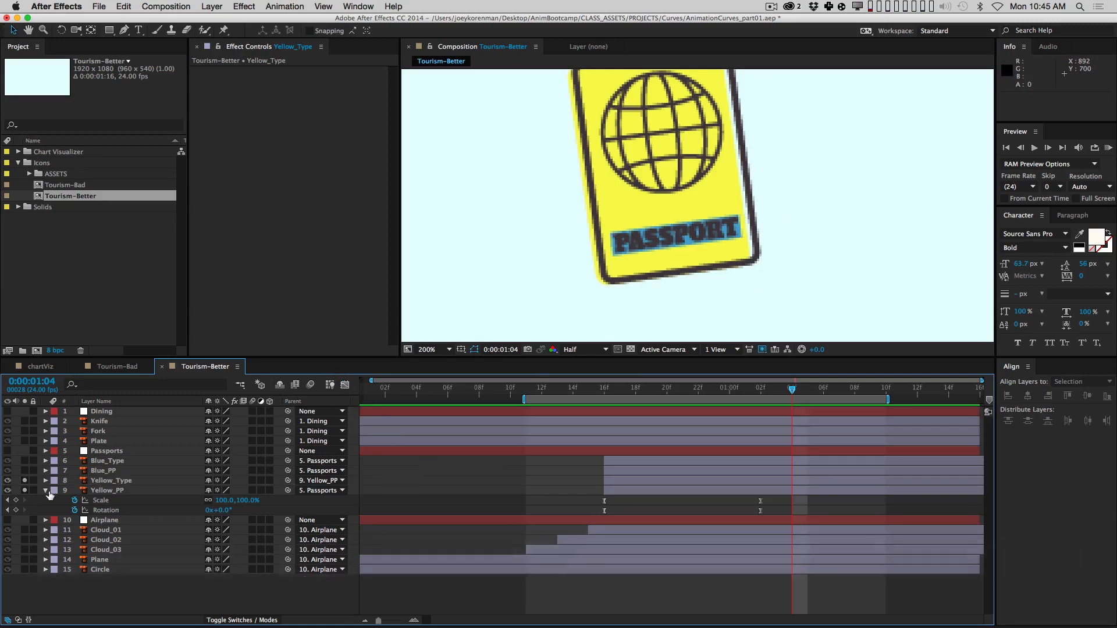
{"action": "left_click", "coordinate": [46, 490]}
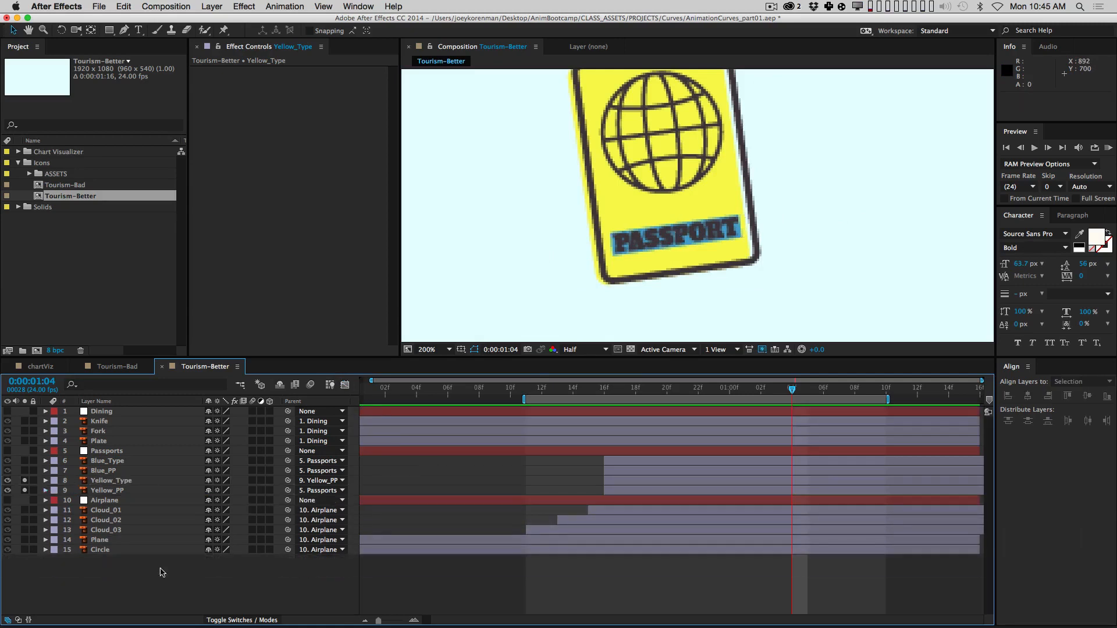
{"action": "left_click", "coordinate": [168, 480]}
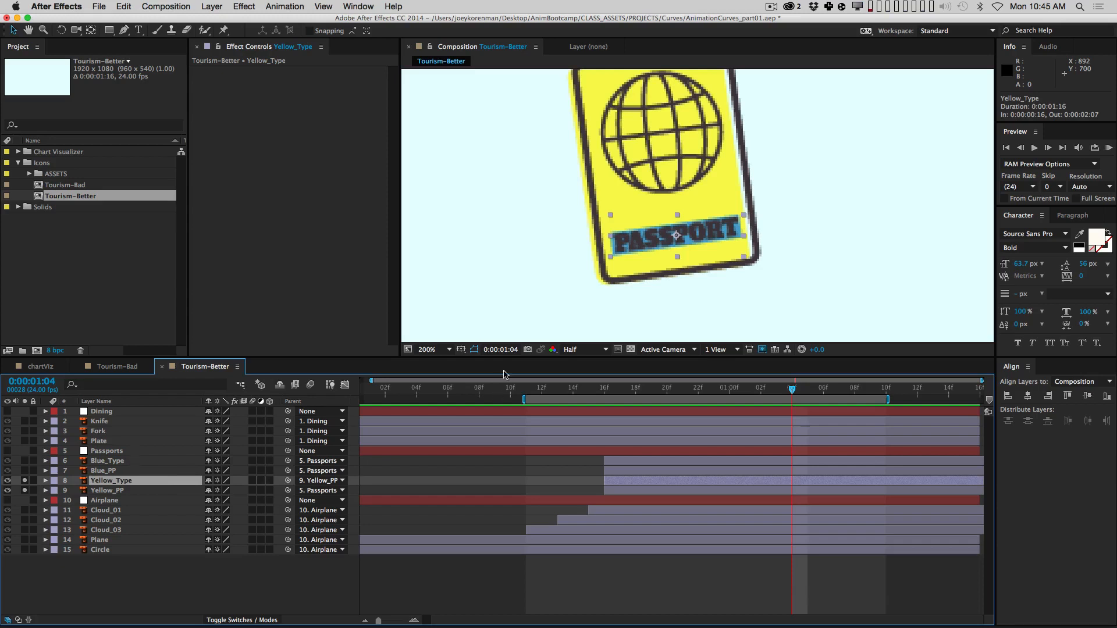
Step: Create a bright magenta solid named YellowTypeMatte
{"action": "key", "text": "super+y"}
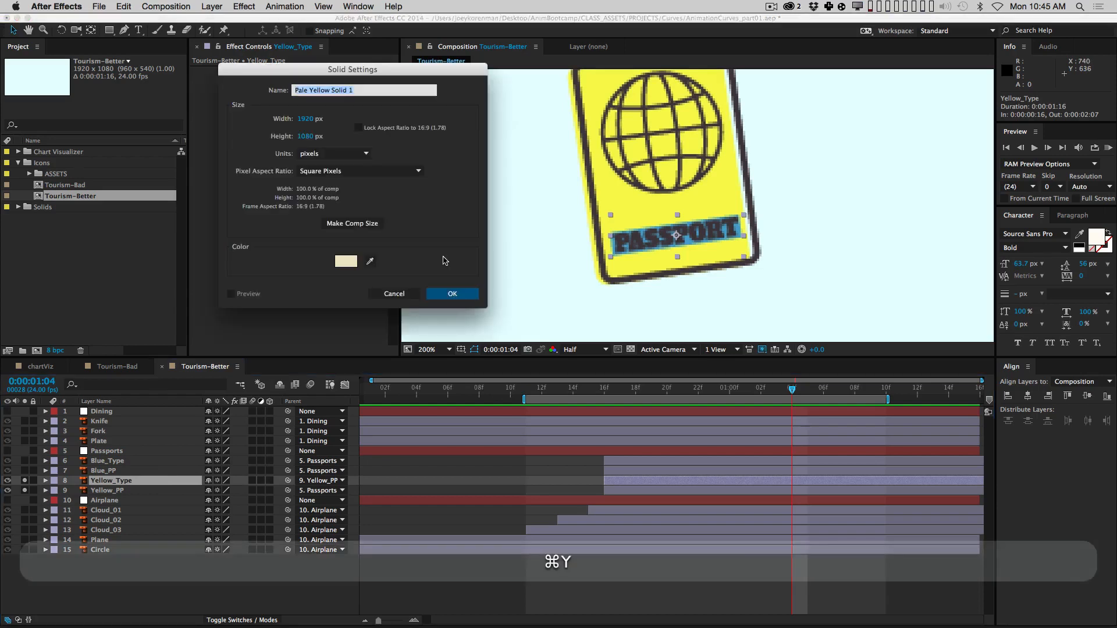
{"action": "type", "text": "Yellow"}
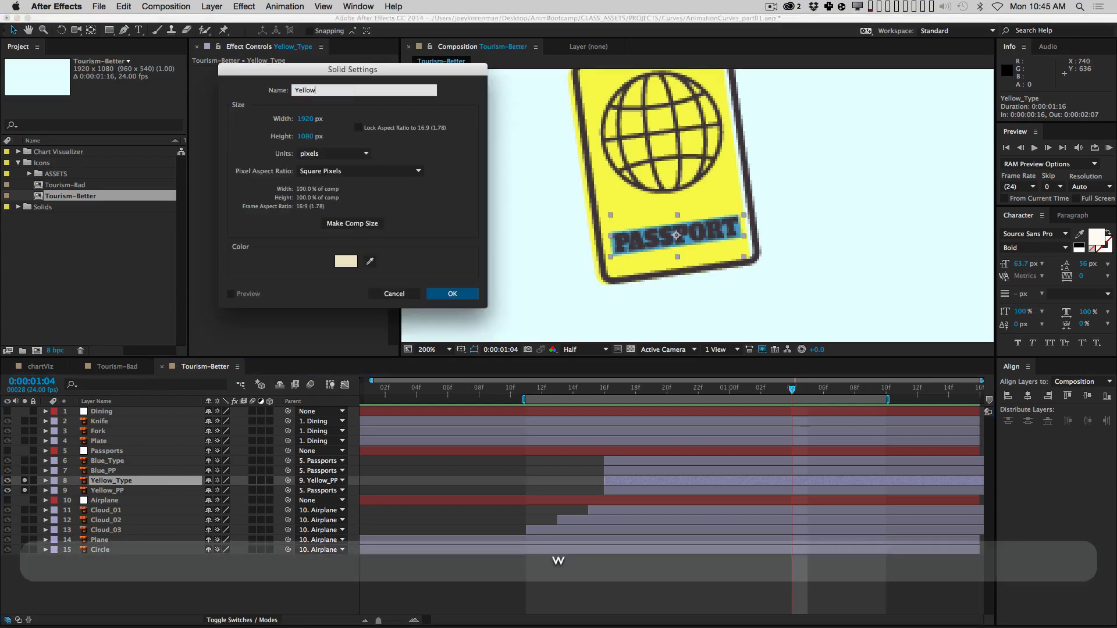
{"action": "type", "text": "TypeMatte"}
{"action": "left_click", "coordinate": [345, 262]}
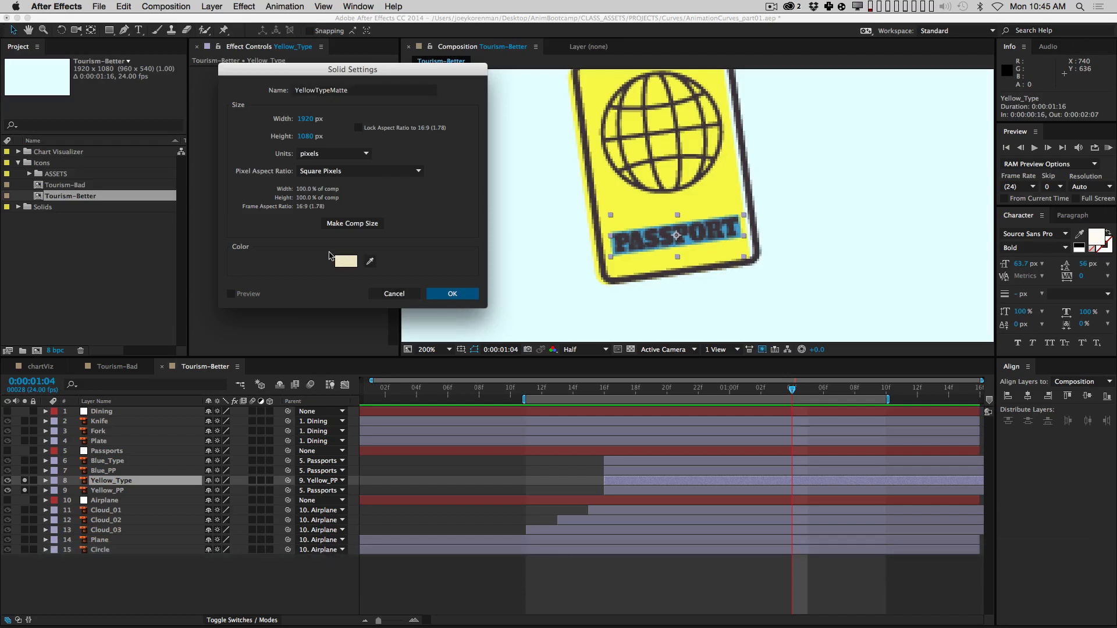
{"action": "left_click", "coordinate": [343, 260]}
{"action": "left_click", "coordinate": [352, 154]}
{"action": "left_click", "coordinate": [319, 145]}
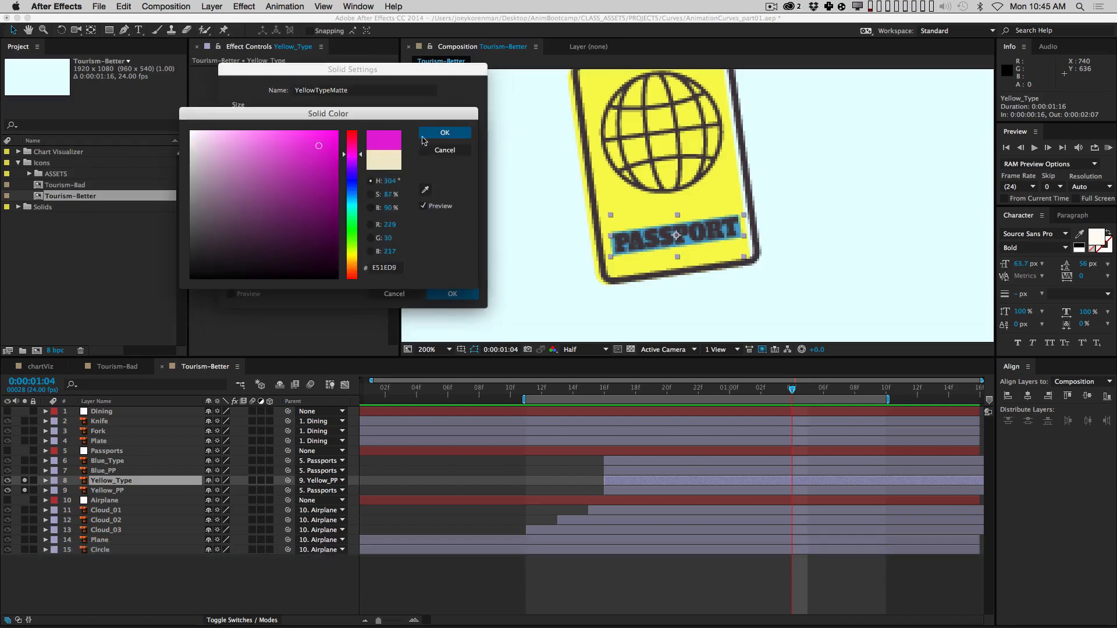
{"action": "left_click", "coordinate": [444, 133]}
{"action": "left_click", "coordinate": [449, 294]}
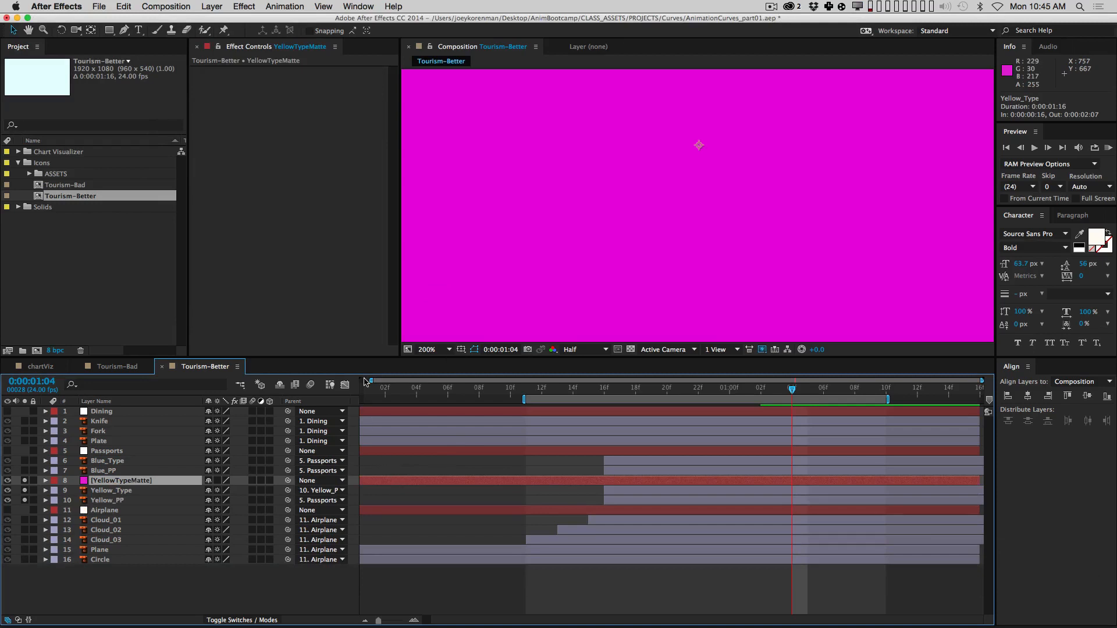
Step: Make the YellowTypeMatte layer start at 16f and give it an orange label
{"action": "key", "text": "bracketleft"}
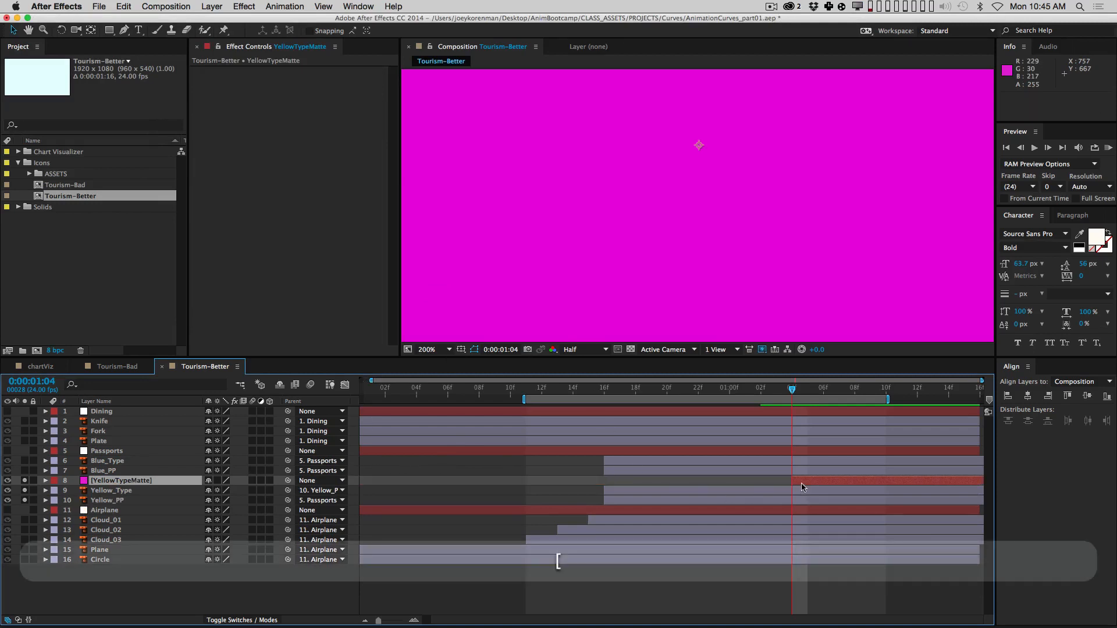
{"action": "left_click_drag", "start_coordinate": [801, 487], "coordinate": [620, 482]}
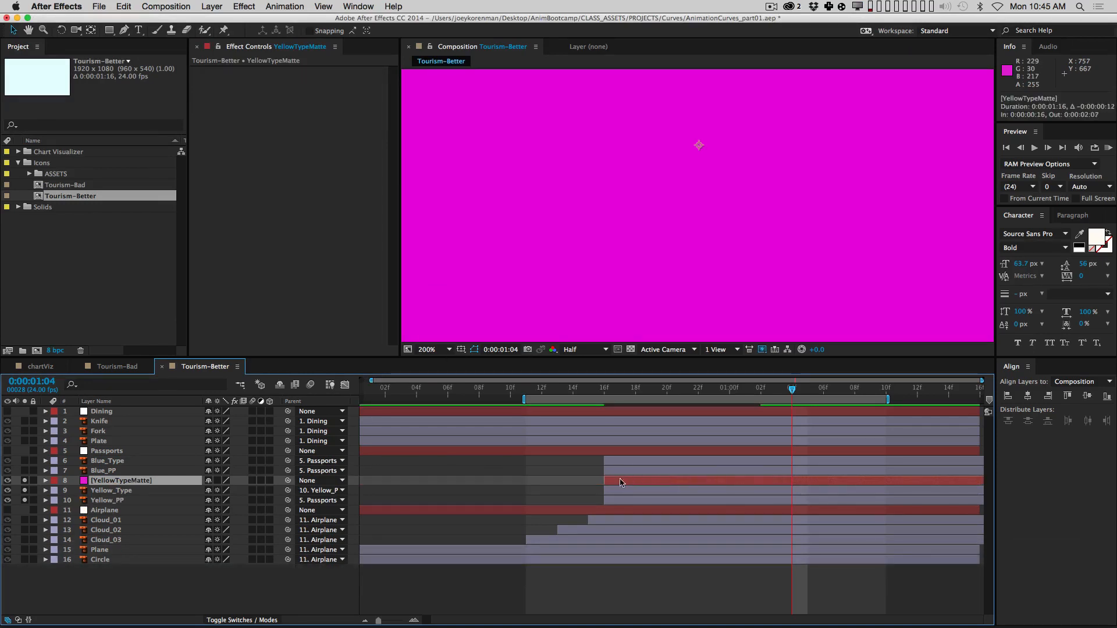
{"action": "left_click", "coordinate": [57, 484]}
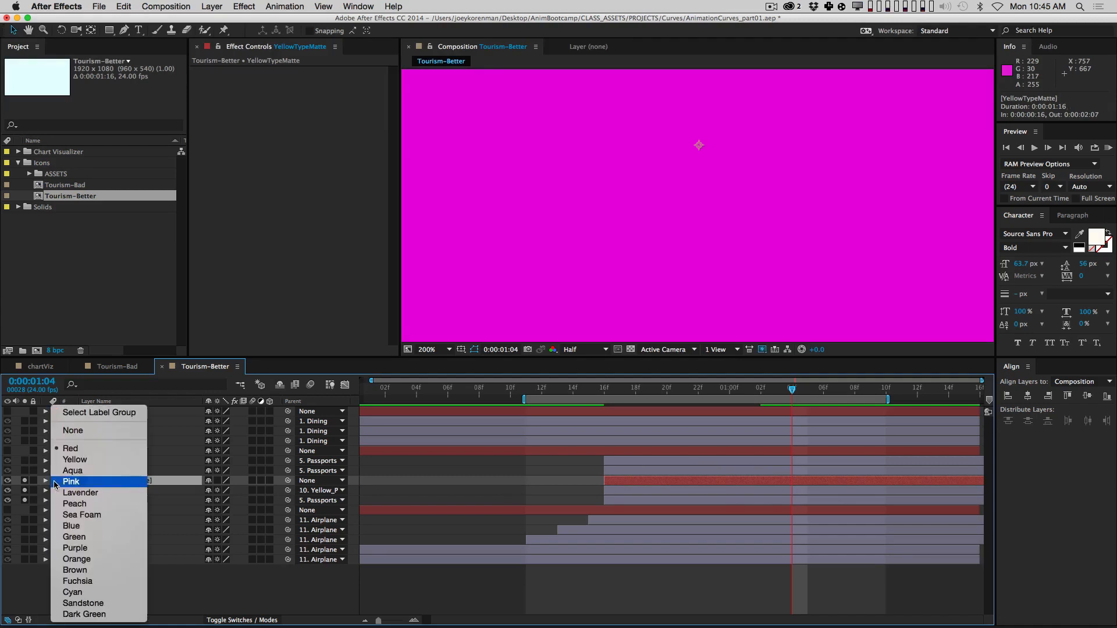
{"action": "key", "text": "Escape"}
{"action": "left_click", "coordinate": [55, 484]}
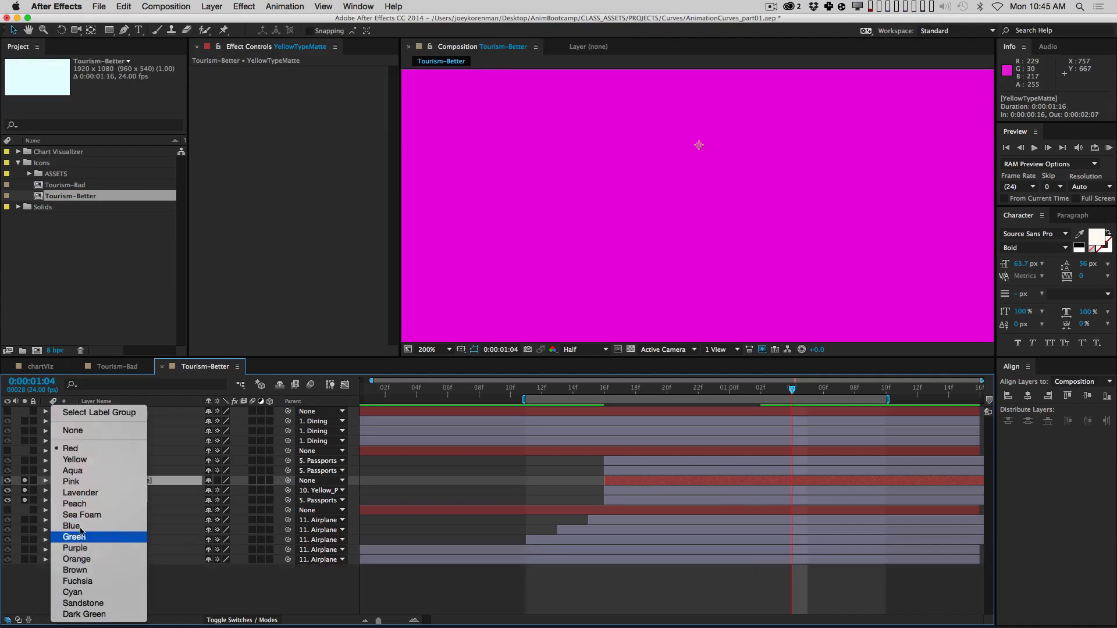
{"action": "left_click", "coordinate": [93, 562]}
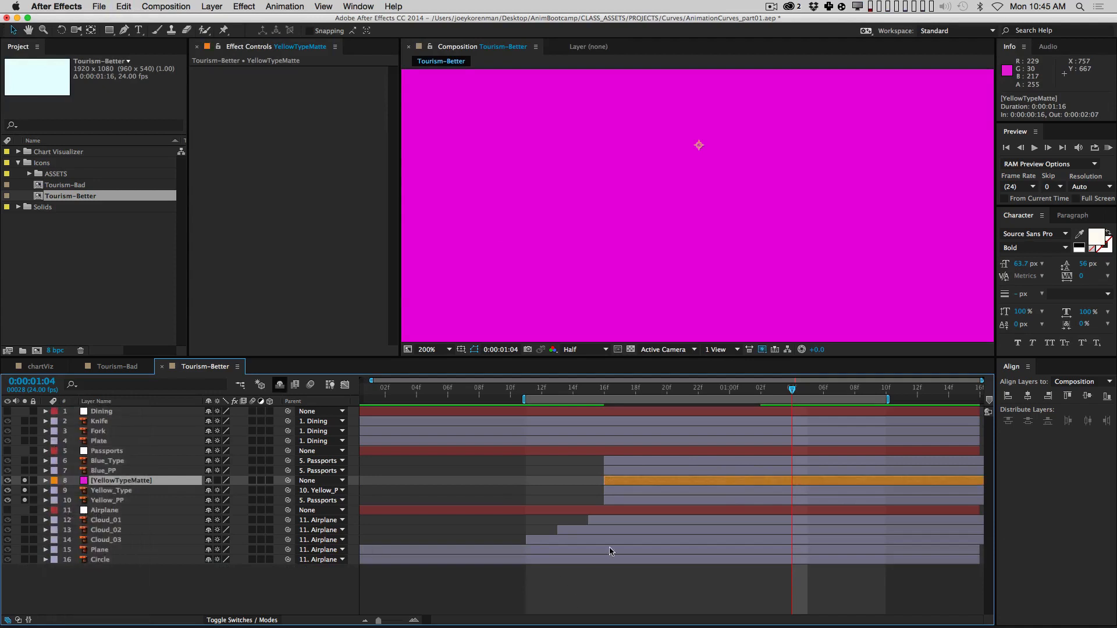
{"action": "left_click", "coordinate": [162, 492]}
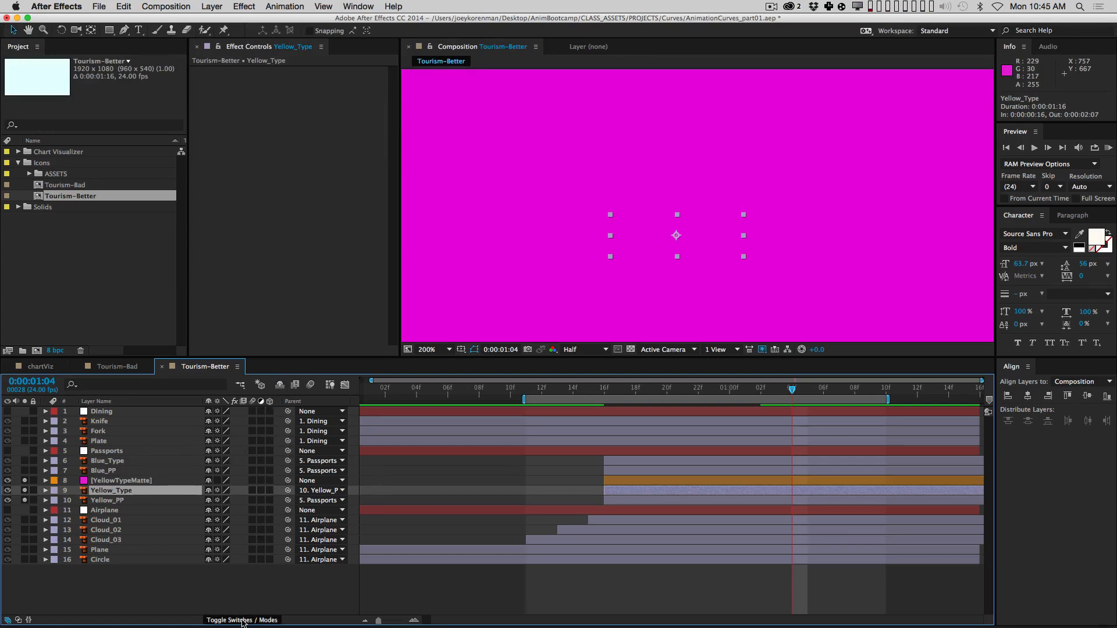
Step: Show the Modes columns with F4 and set Yellow_Type's TrkMat to Alpha Matte '[YellowTypeMatte]'
{"action": "key", "text": "F4"}
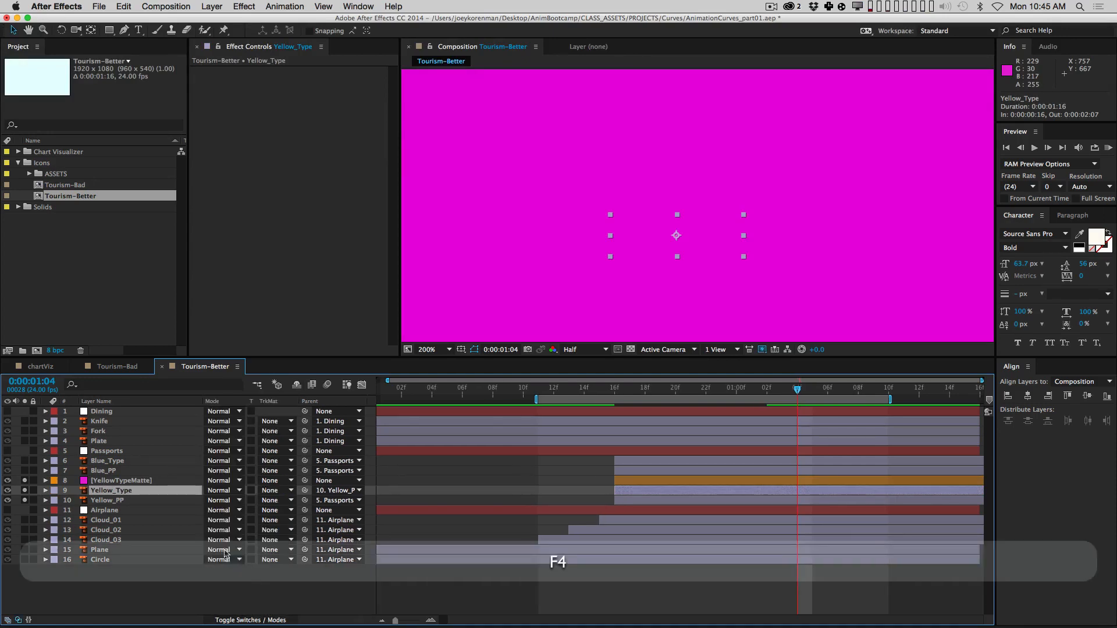
{"action": "left_click", "coordinate": [277, 492]}
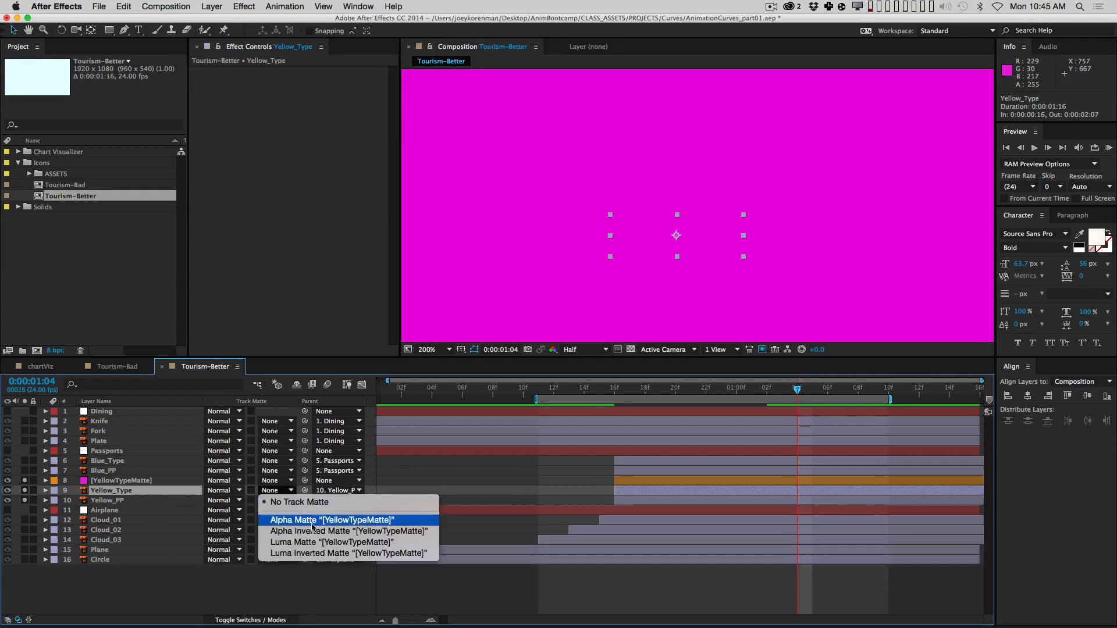
{"action": "left_click", "coordinate": [385, 522]}
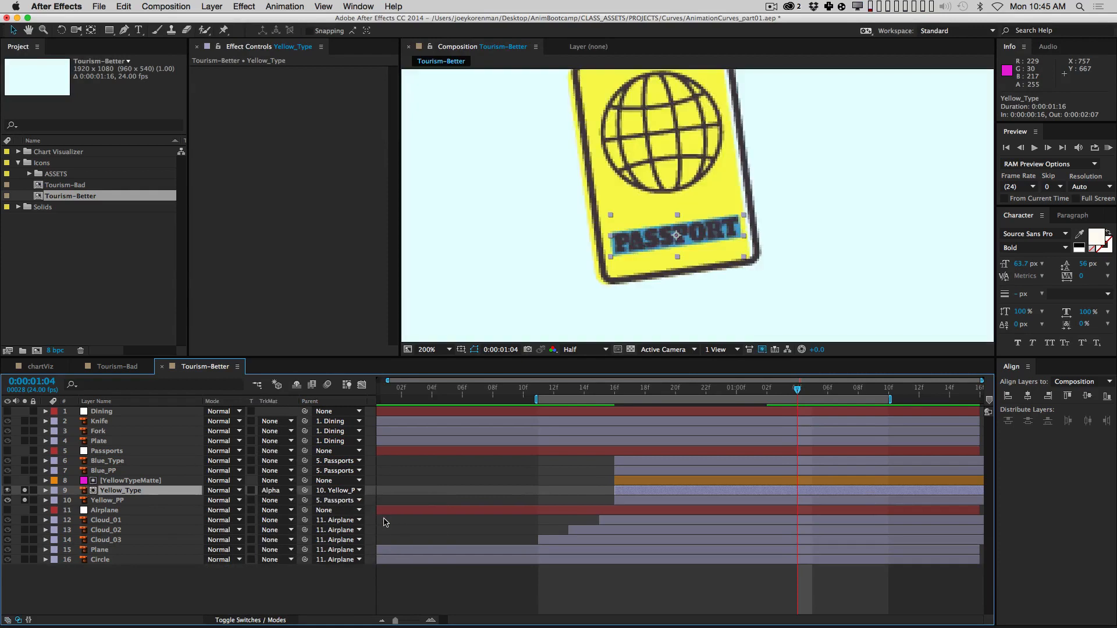
Step: Draw a four-point Pen mask around the word PASSPORT on YellowTypeMatte
{"action": "left_click", "coordinate": [134, 479]}
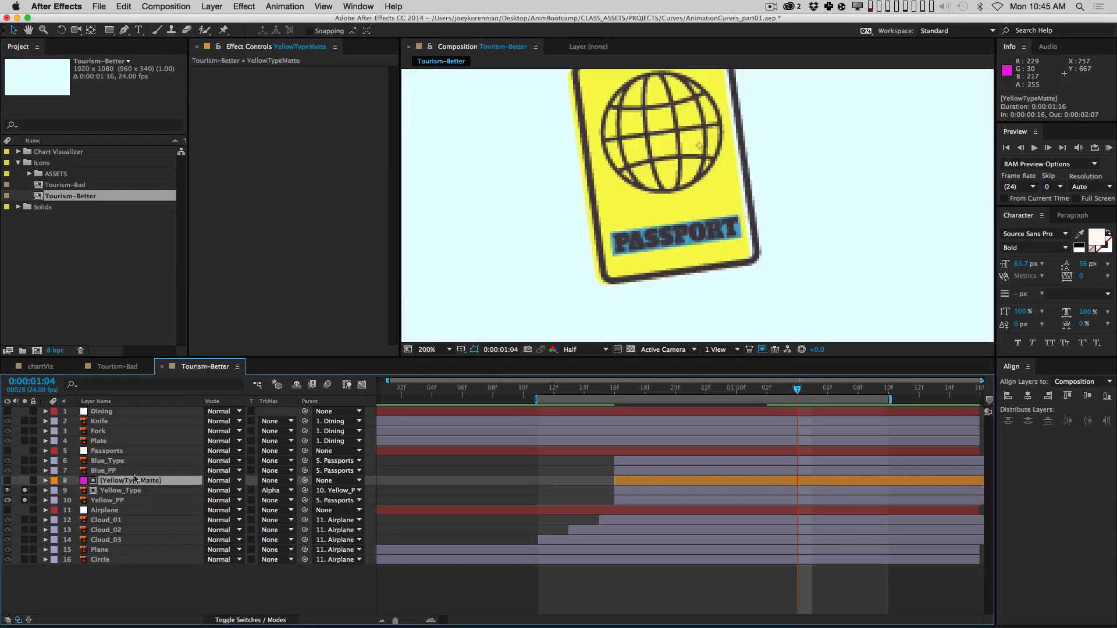
{"action": "left_click", "coordinate": [133, 491]}
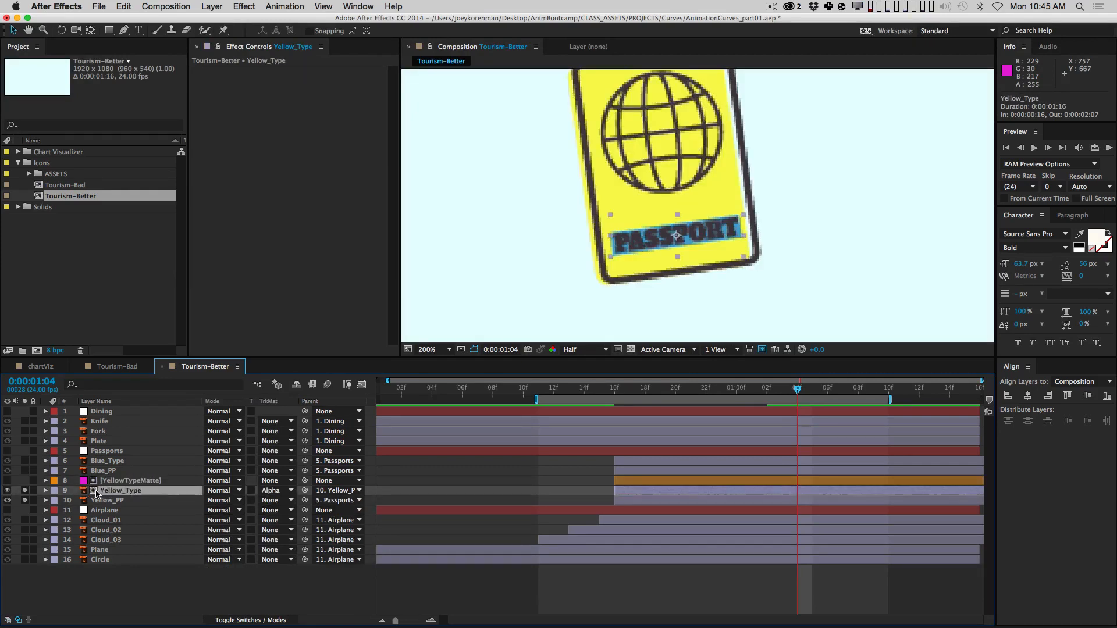
{"action": "left_click", "coordinate": [134, 482]}
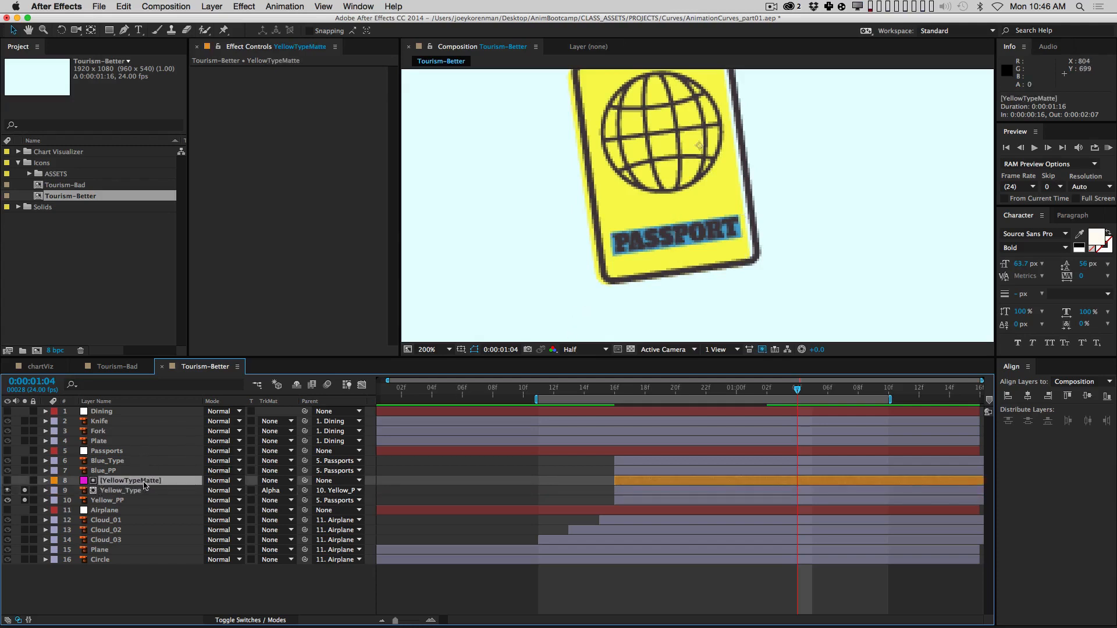
{"action": "left_click", "coordinate": [124, 30]}
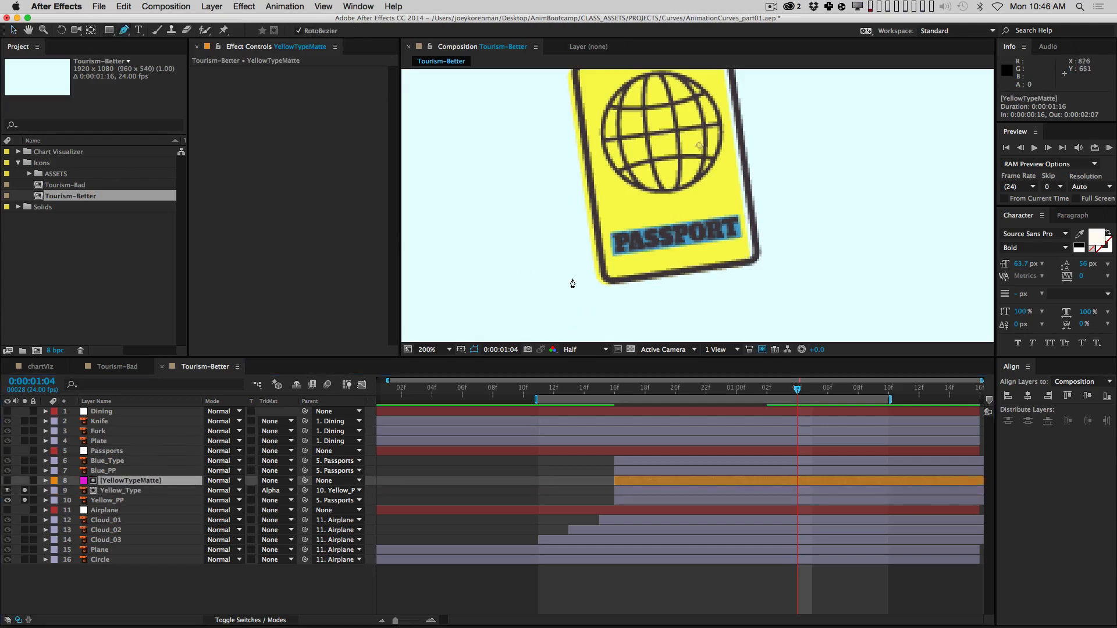
{"action": "left_click", "coordinate": [605, 226]}
{"action": "left_click", "coordinate": [744, 205]}
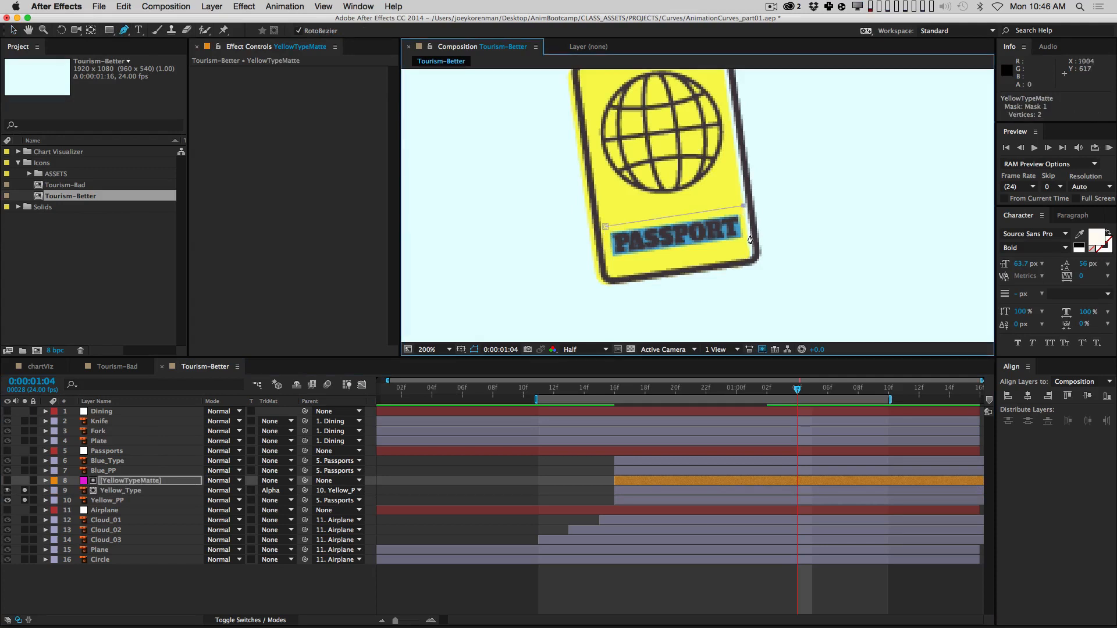
{"action": "left_click", "coordinate": [749, 239]}
{"action": "left_click", "coordinate": [611, 264]}
{"action": "left_click", "coordinate": [605, 226]}
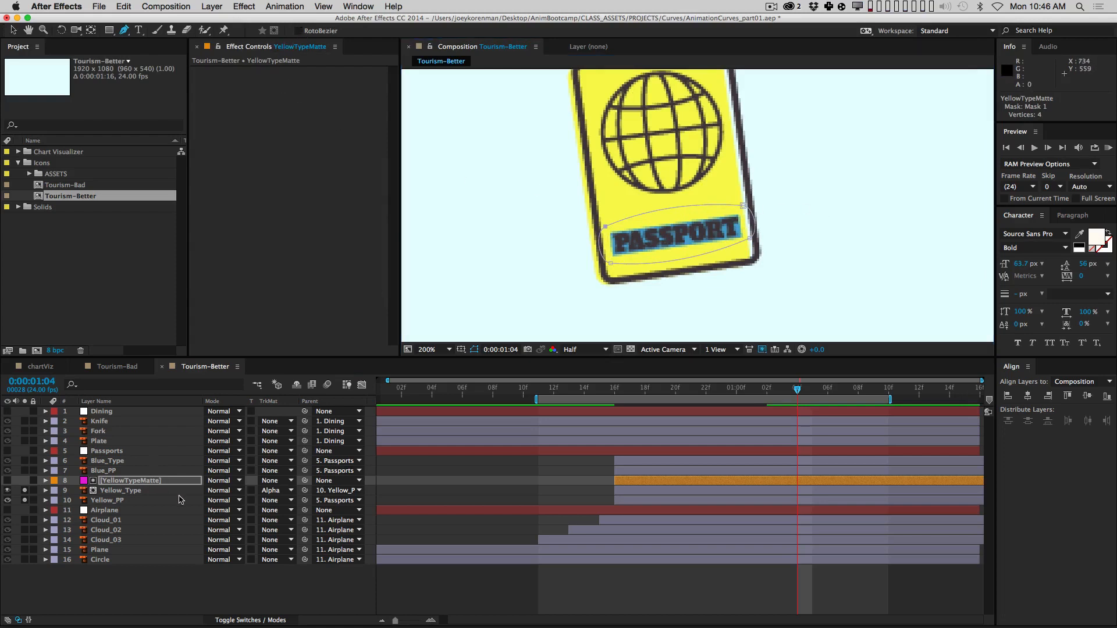
Step: Delete the misplaced mask points and redraw the tilted four-point box around PASSPORT
{"action": "key", "text": "m"}
{"action": "key", "text": "BackSpace"}
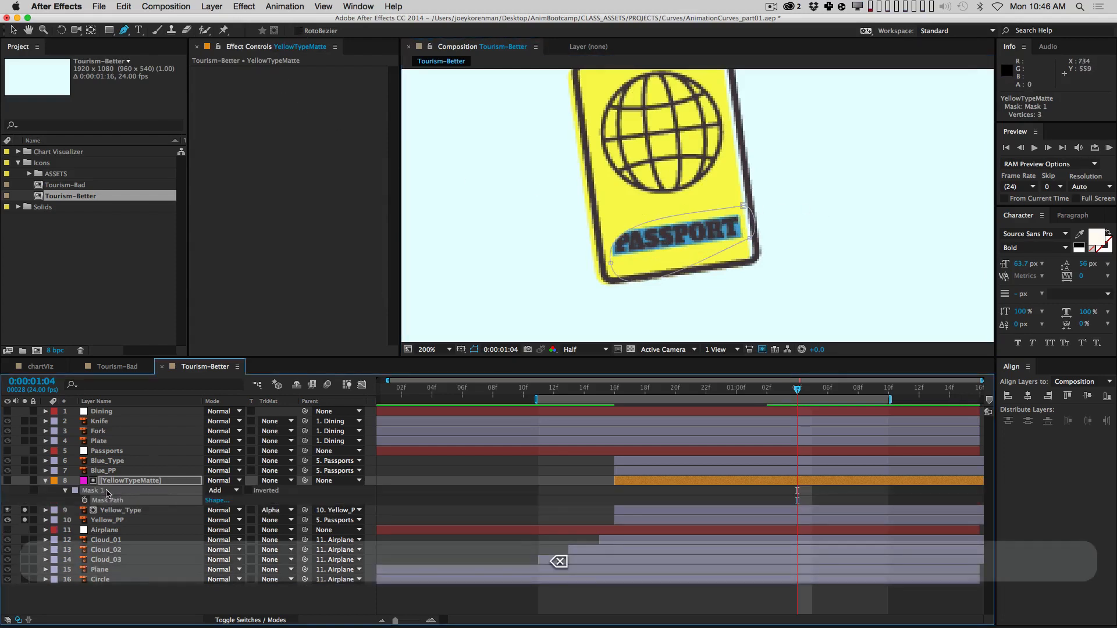
{"action": "key", "text": "BackSpace"}
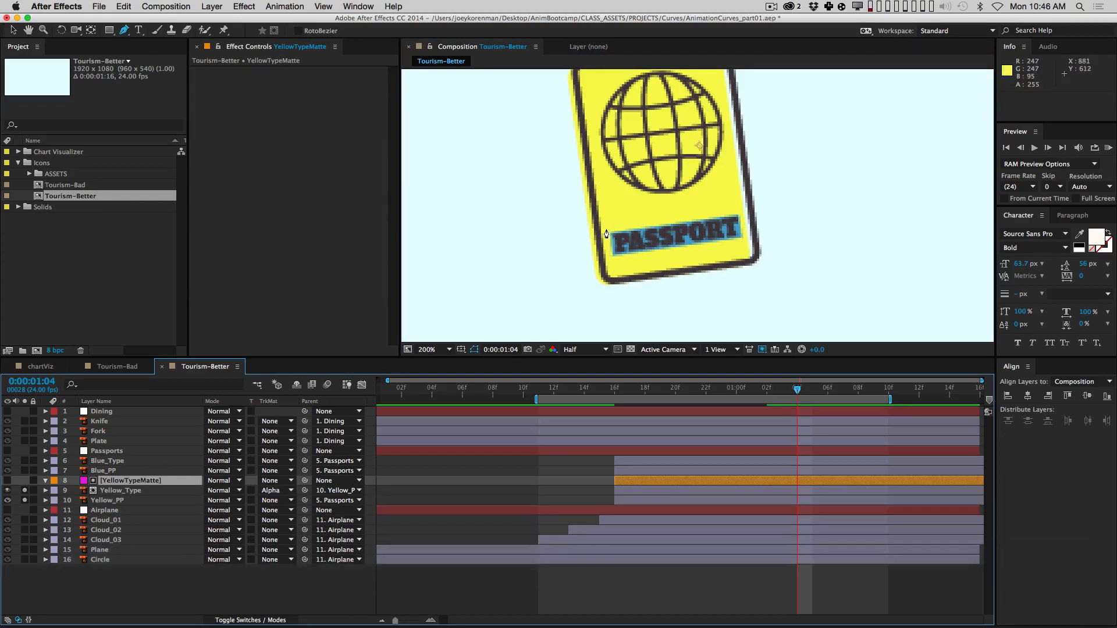
{"action": "left_click", "coordinate": [741, 207]}
{"action": "left_click", "coordinate": [746, 238]}
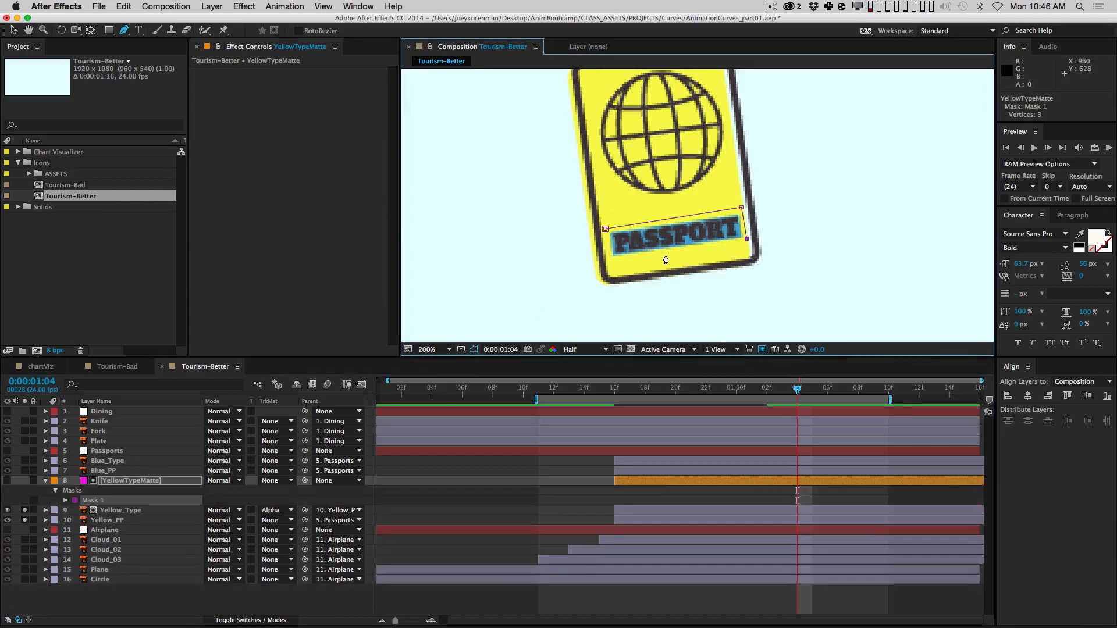
{"action": "left_click", "coordinate": [611, 261]}
{"action": "left_click", "coordinate": [606, 229]}
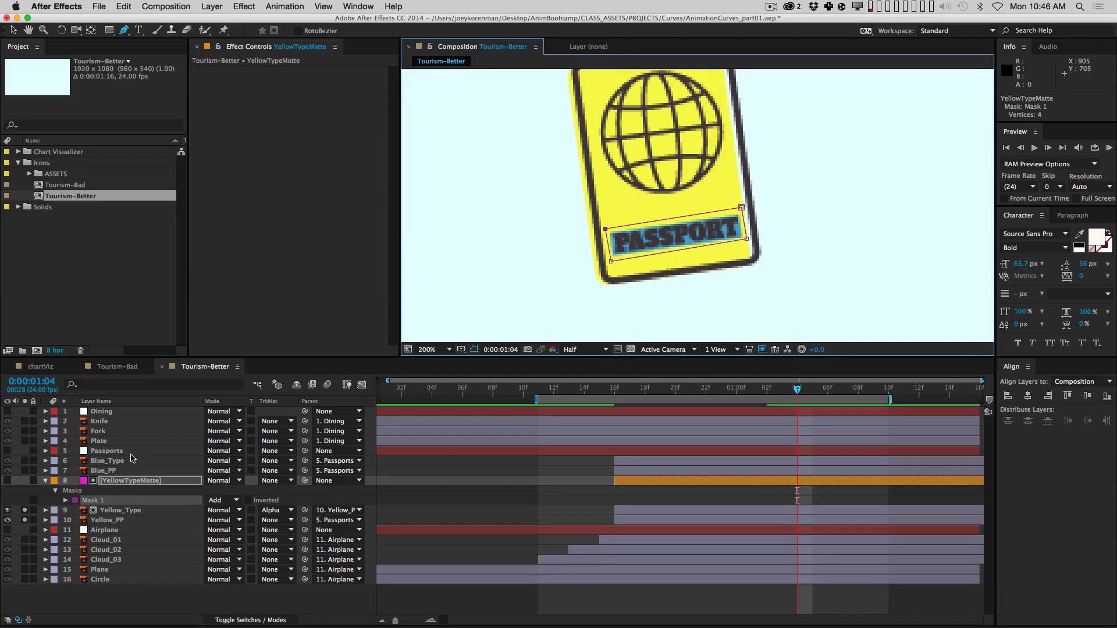
Step: Set a Mask Path keyframe for Mask 1 at 1:04
{"action": "key", "text": "alt+m"}
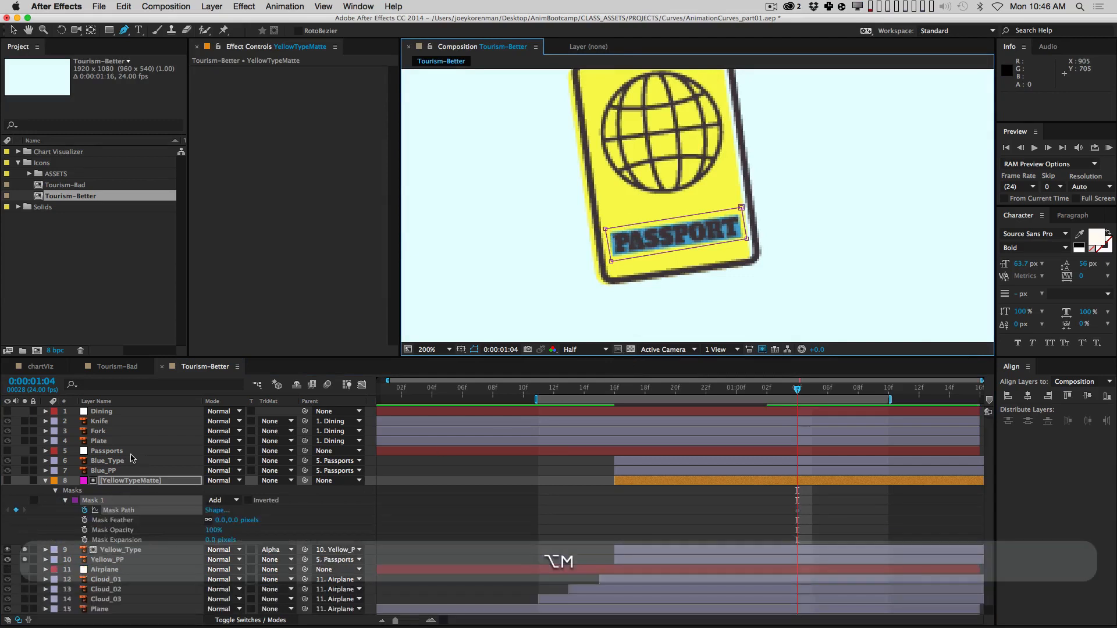
{"action": "left_click", "coordinate": [84, 510]}
{"action": "left_click", "coordinate": [67, 504]}
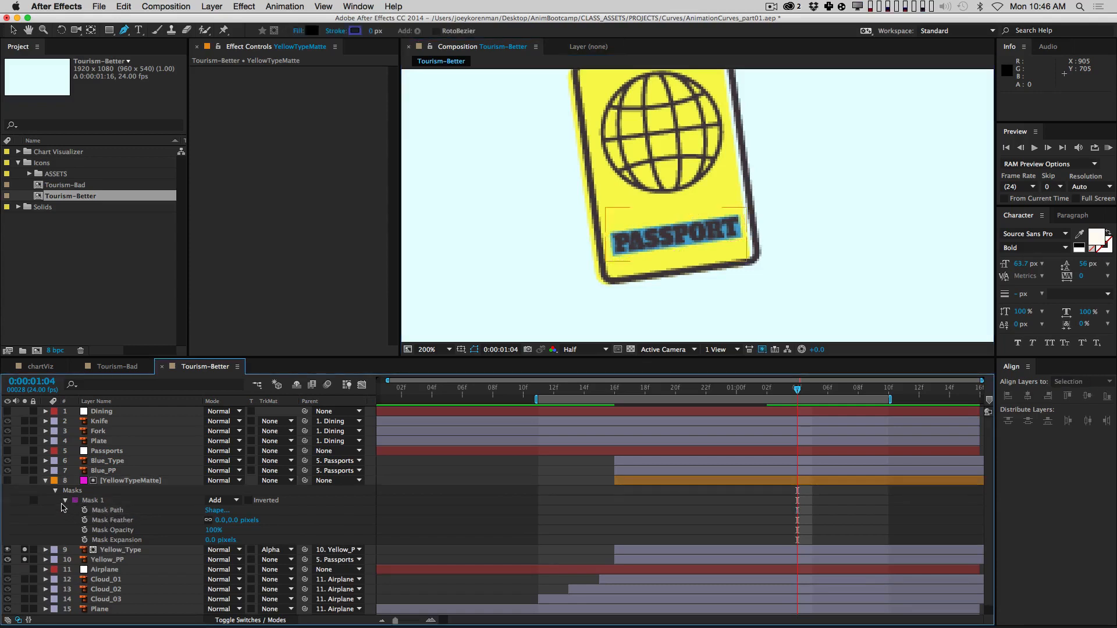
{"action": "left_click", "coordinate": [65, 500]}
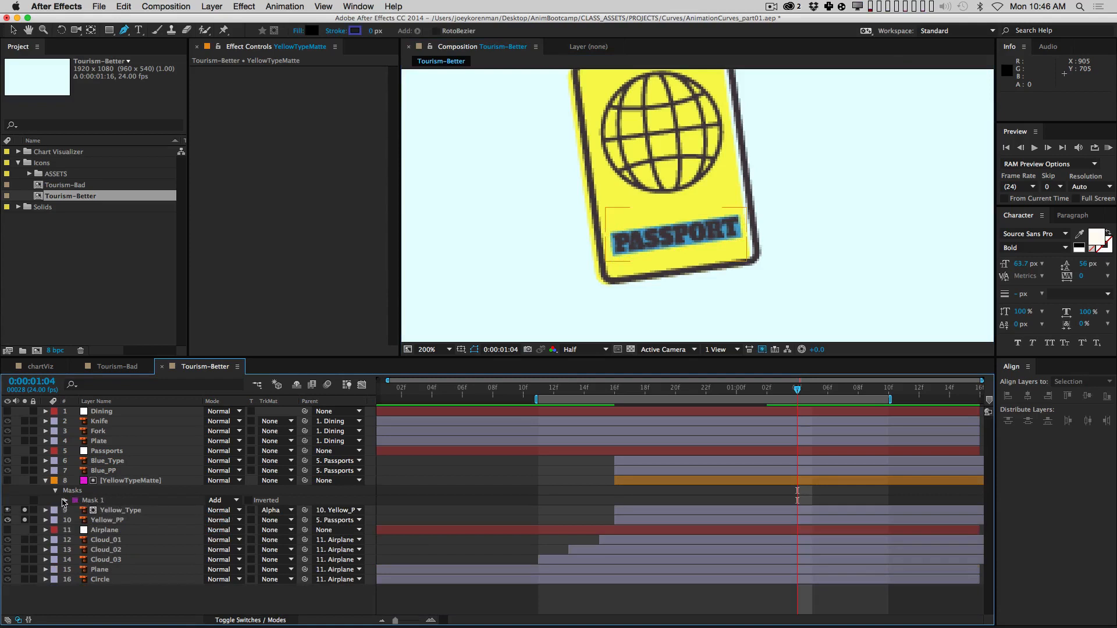
{"action": "left_click", "coordinate": [65, 501]}
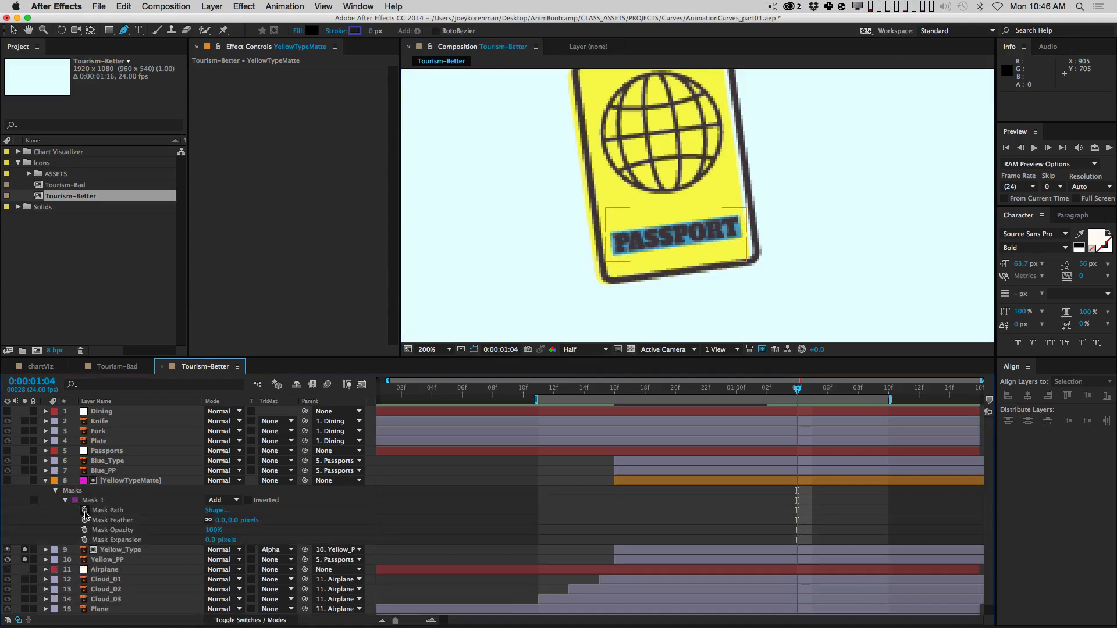
{"action": "left_click", "coordinate": [84, 511]}
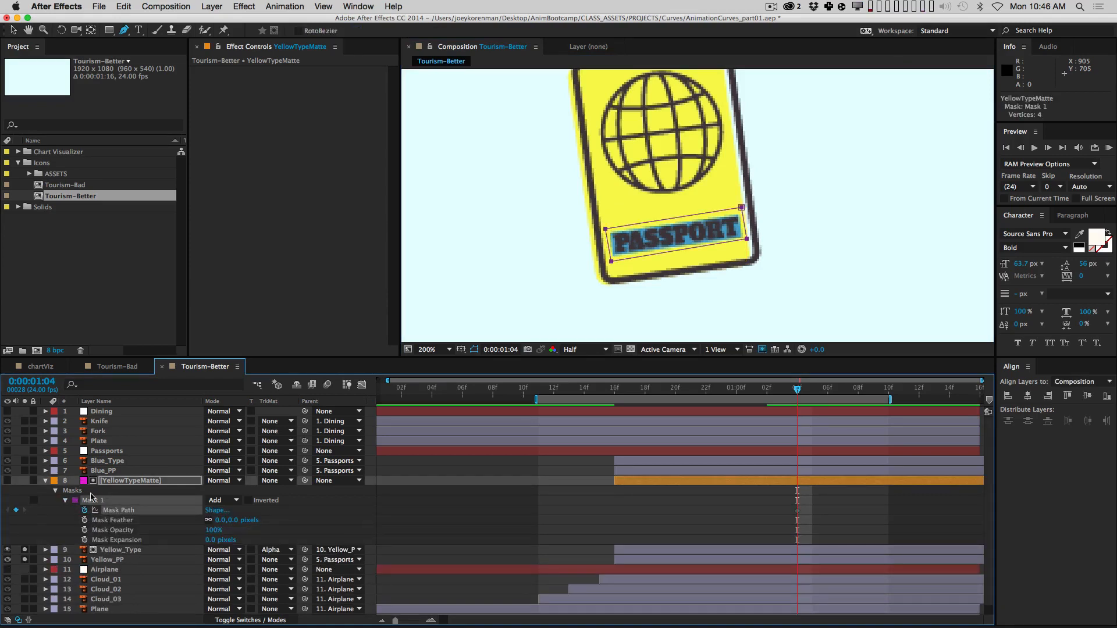
{"action": "key", "text": "i"}
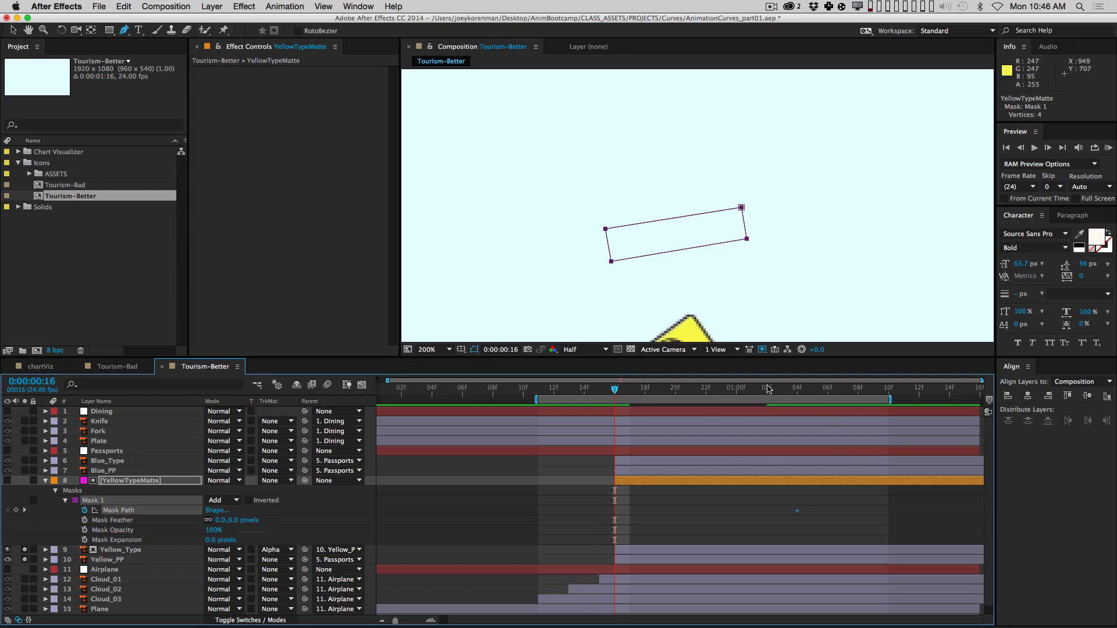
{"action": "left_click_drag", "start_coordinate": [588, 393], "coordinate": [792, 402]}
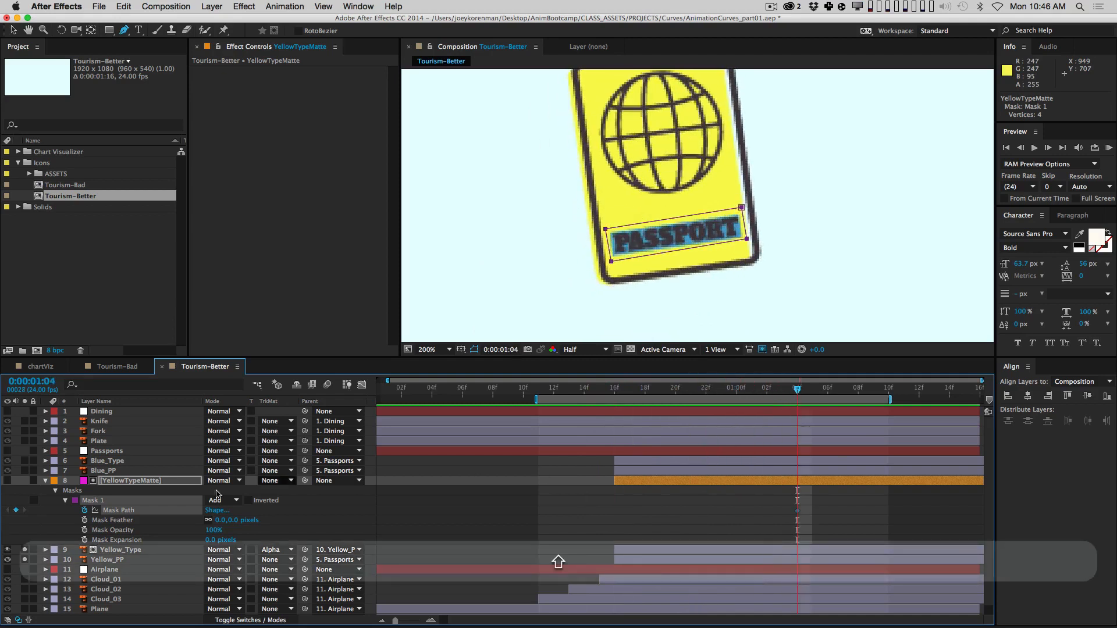
Step: Parent the collapsed YellowTypeMatte layer to Yellow_PP
{"action": "left_click", "coordinate": [46, 481]}
{"action": "left_click", "coordinate": [134, 485]}
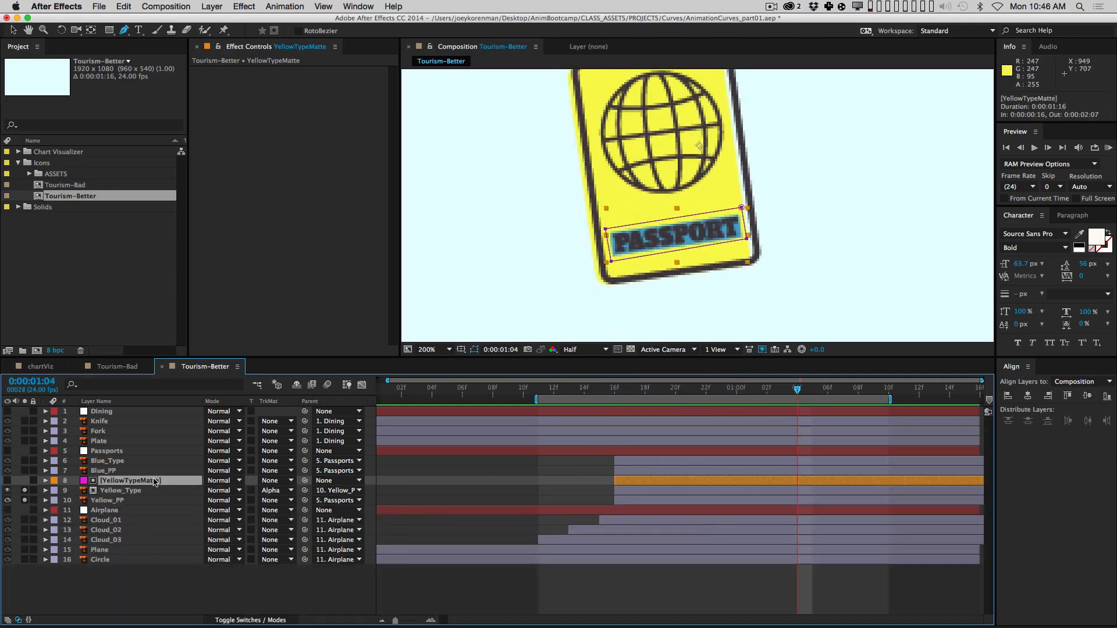
{"action": "left_click_drag", "start_coordinate": [304, 483], "coordinate": [108, 501]}
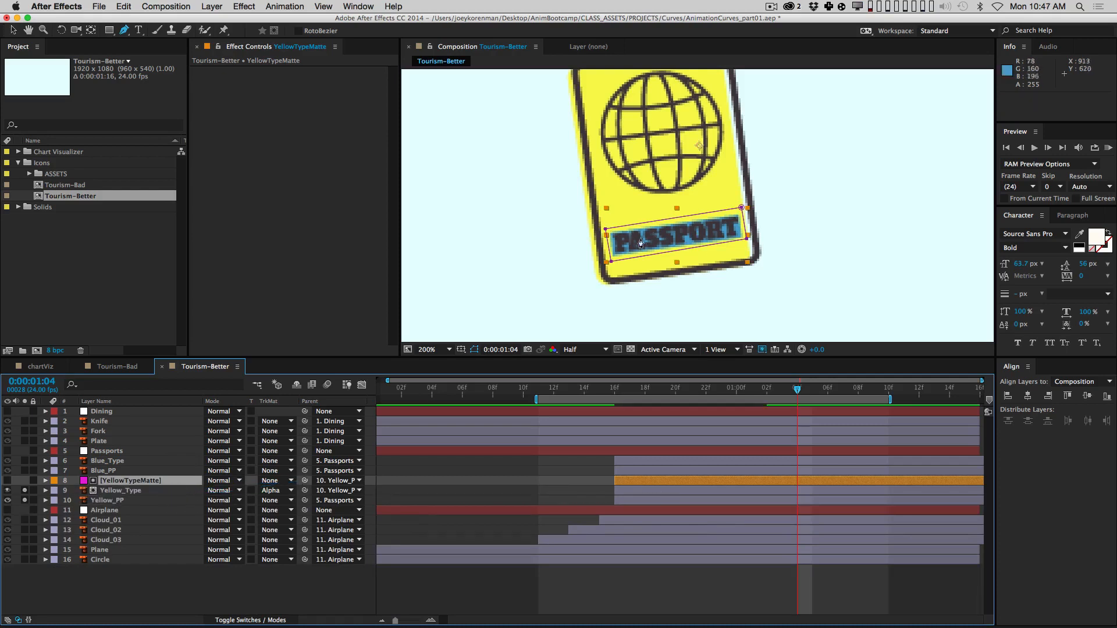
{"action": "left_click", "coordinate": [129, 502]}
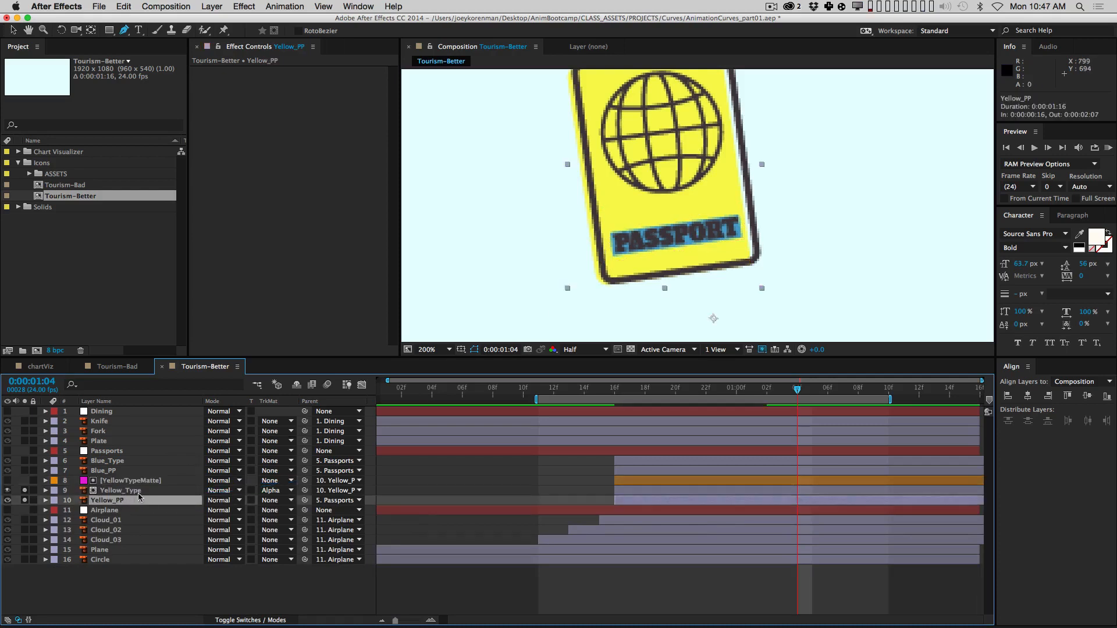
{"action": "left_click", "coordinate": [137, 481]}
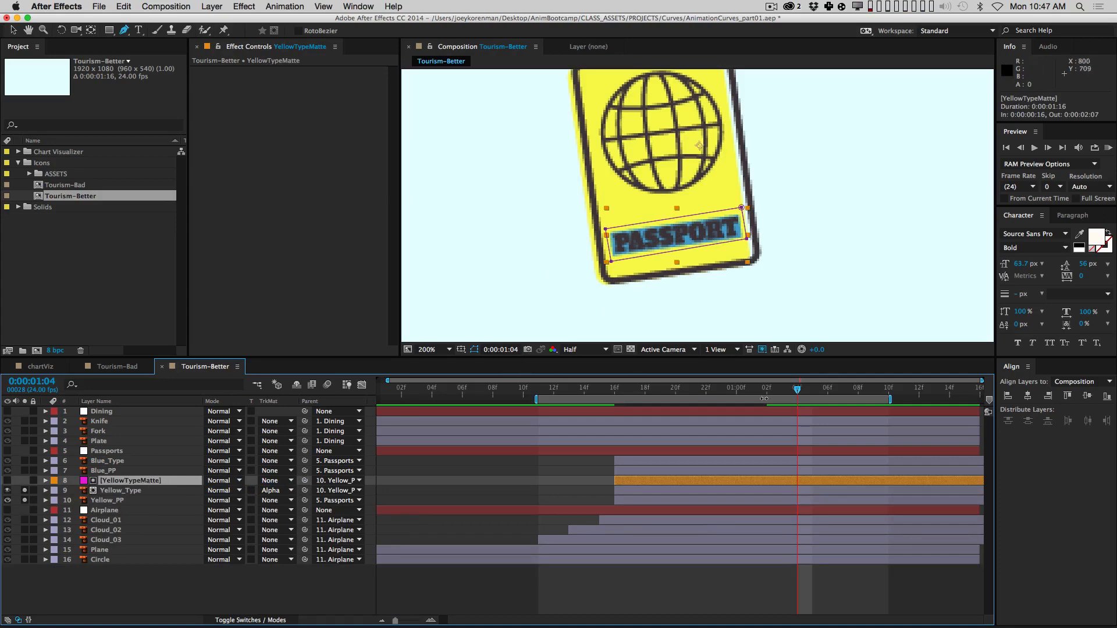
Step: Add a Mask Path keyframe shrinking the mask to show only PA, moved to 16f
{"action": "mouse_move", "coordinate": [799, 392]}
{"action": "left_mouse_down"}
{"action": "mouse_move", "coordinate": [659, 414]}
{"action": "mouse_move", "coordinate": [784, 400]}
{"action": "left_mouse_up"}
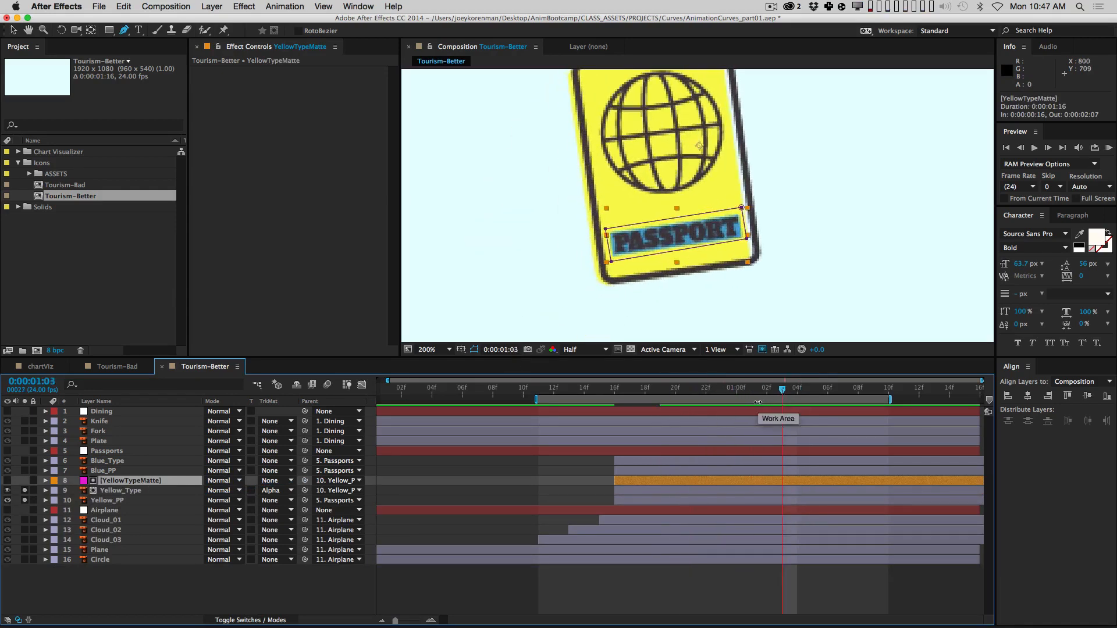
{"action": "key", "text": "i"}
{"action": "key", "text": "u"}
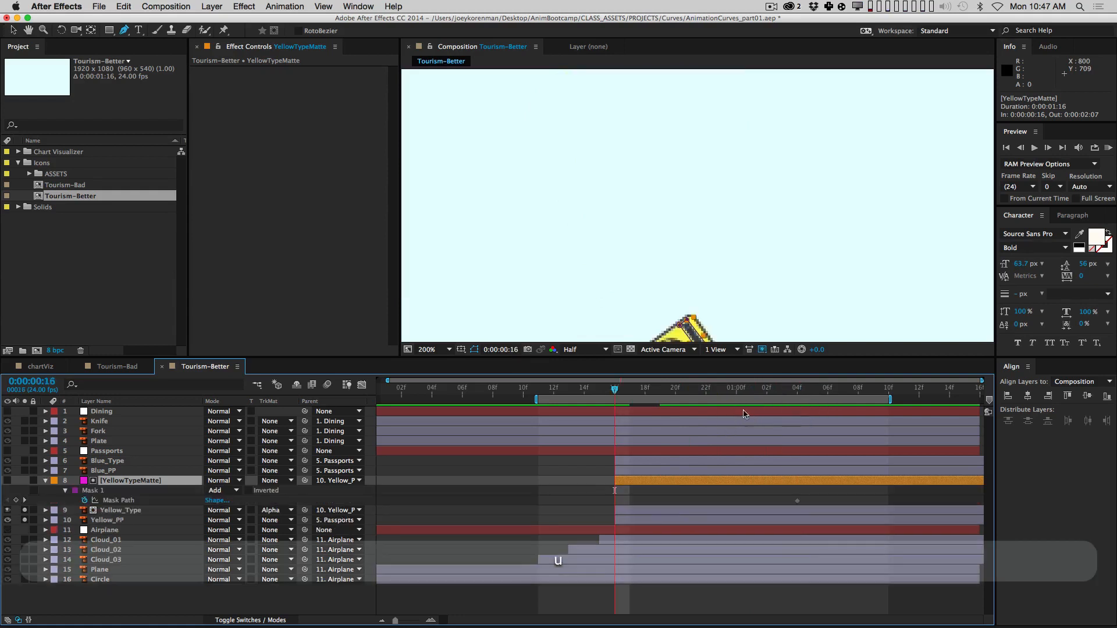
{"action": "left_click_drag", "start_coordinate": [802, 389], "coordinate": [706, 407]}
{"action": "key", "text": "v"}
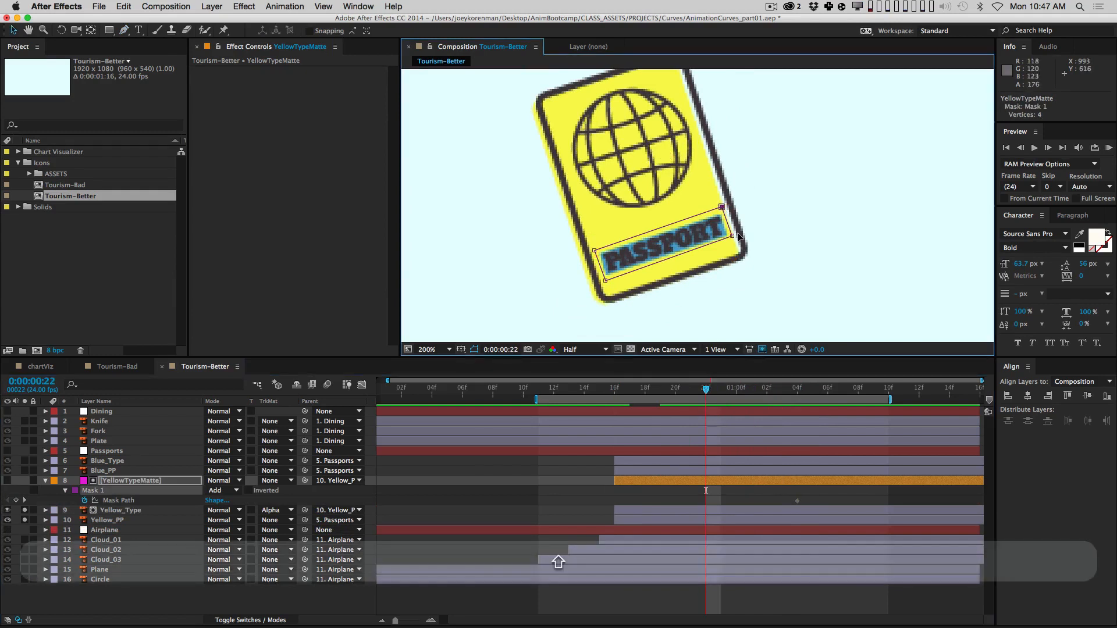
{"action": "left_click_drag", "start_coordinate": [732, 235], "coordinate": [605, 281]}
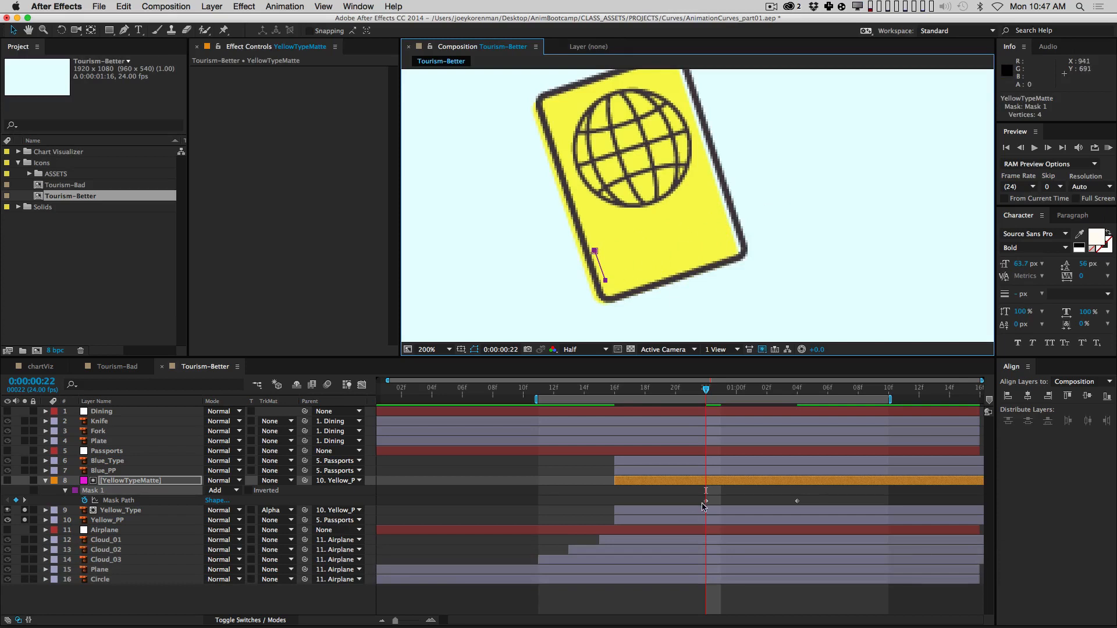
{"action": "left_click_drag", "start_coordinate": [704, 502], "coordinate": [619, 518]}
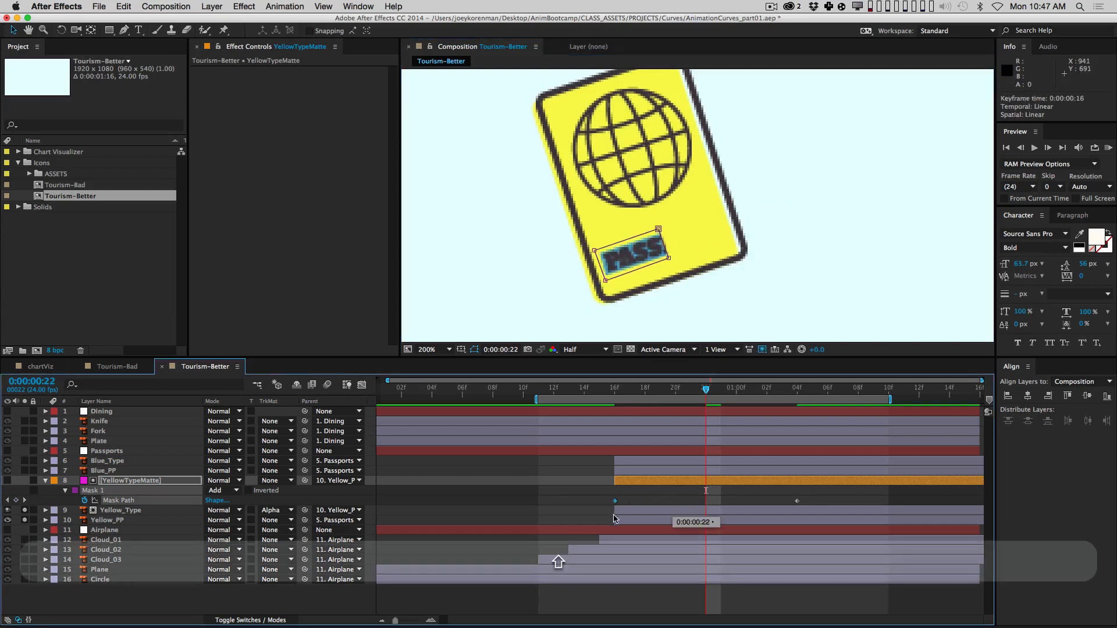
Step: Scrub the passport's entrance to review the wipe, zoom the view out, and collapse Mask 1
{"action": "left_click_drag", "start_coordinate": [554, 388], "coordinate": [751, 395]}
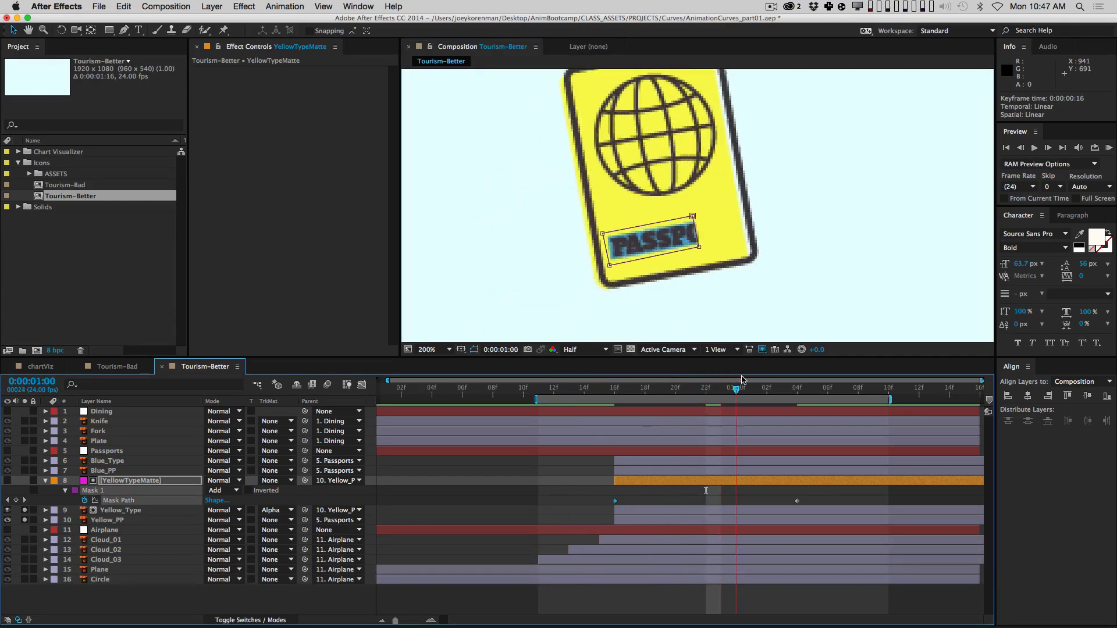
{"action": "key", "text": "comma"}
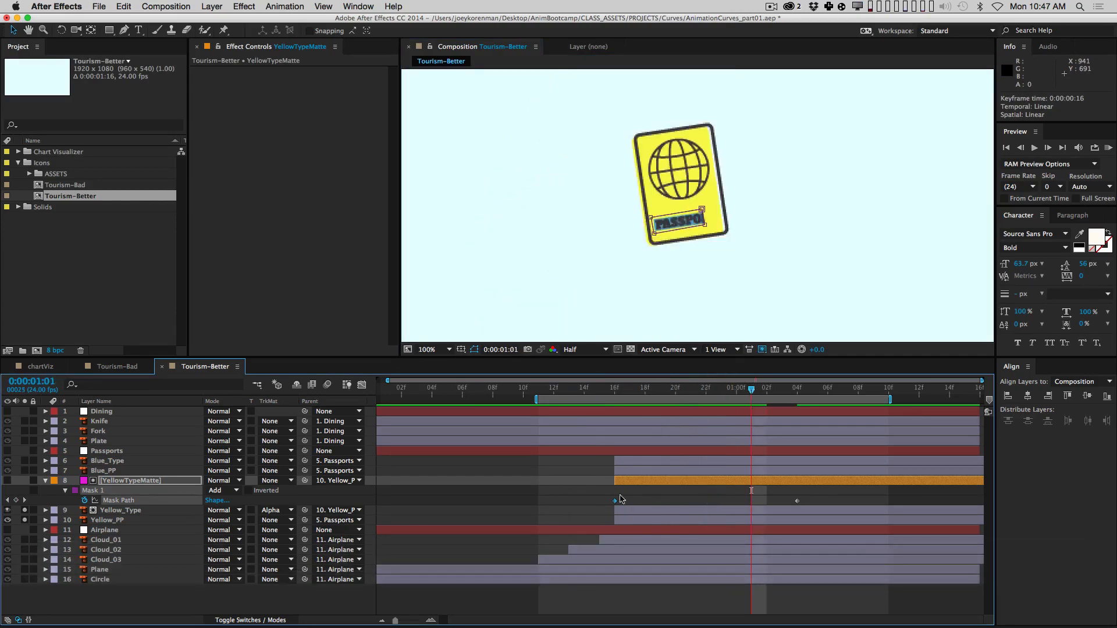
{"action": "left_click", "coordinate": [714, 396]}
{"action": "mouse_move", "coordinate": [713, 397]}
{"action": "left_mouse_down"}
{"action": "mouse_move", "coordinate": [660, 403]}
{"action": "mouse_move", "coordinate": [706, 394]}
{"action": "left_mouse_up"}
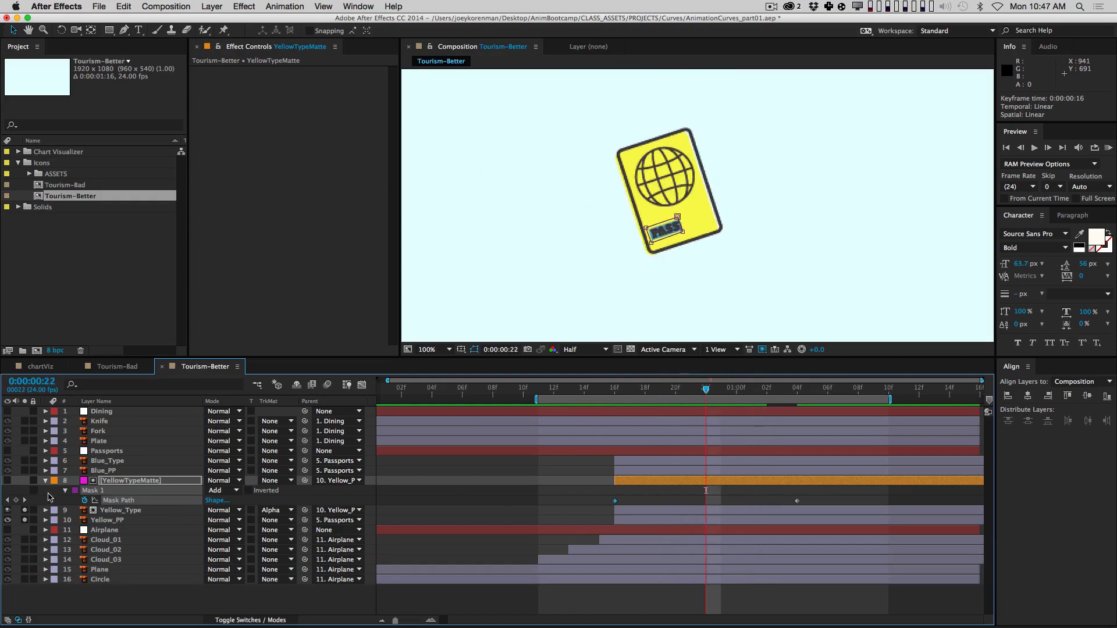
{"action": "left_click", "coordinate": [46, 481]}
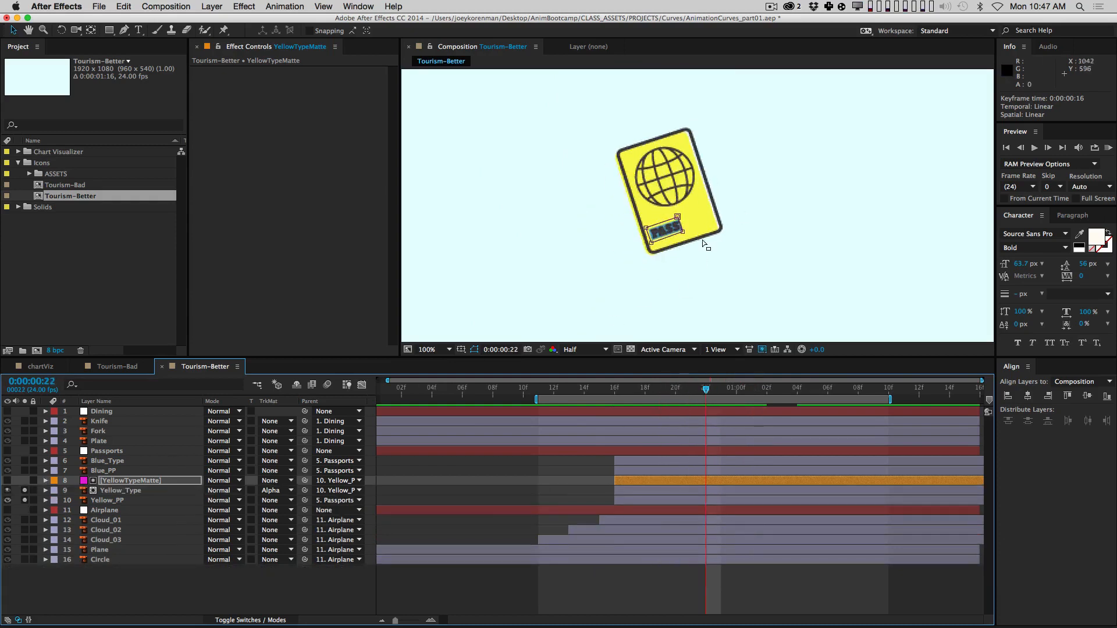
Step: Shift the YellowTypeMatte and Yellow_Type layers so they start at 22f
{"action": "left_click", "coordinate": [120, 500], "text": "shift"}
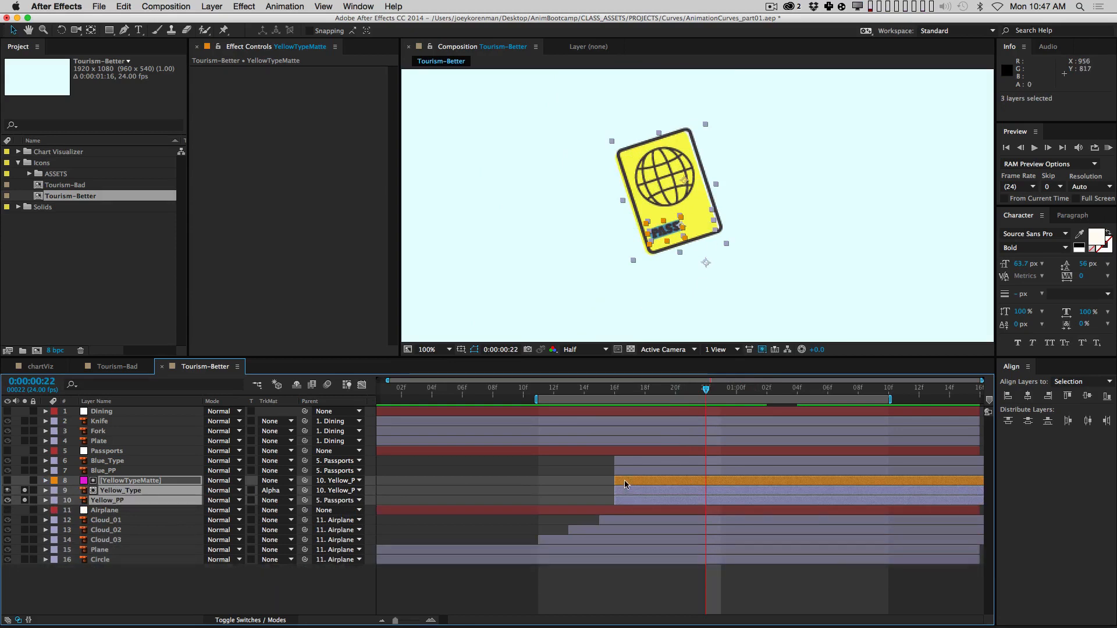
{"action": "left_click_drag", "start_coordinate": [645, 482], "coordinate": [721, 482]}
{"action": "key", "text": "super+z"}
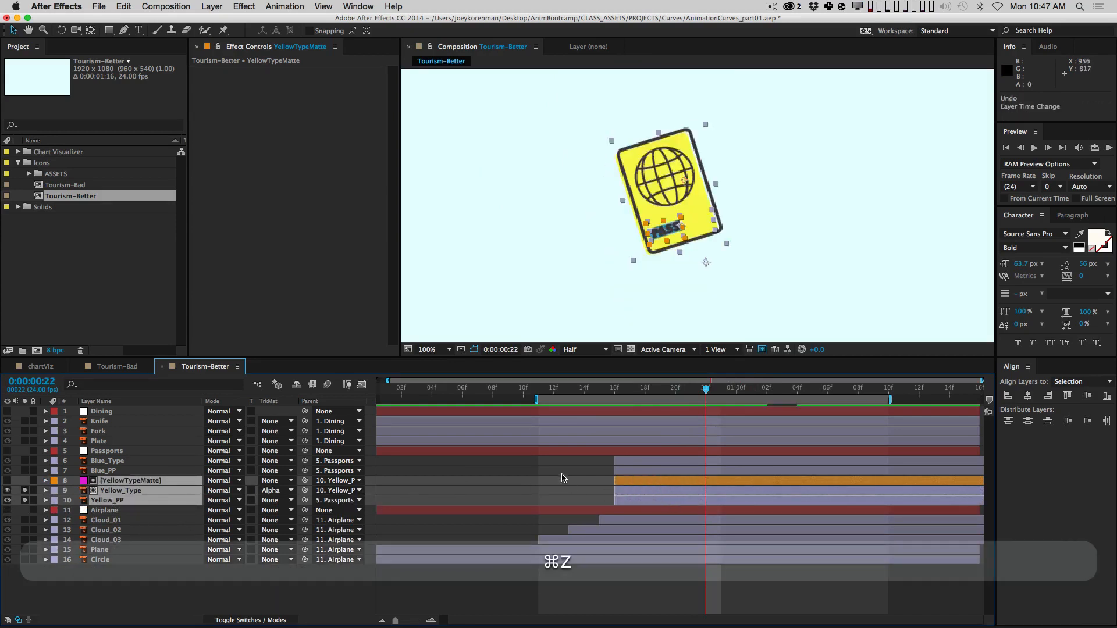
{"action": "left_click", "coordinate": [135, 491]}
{"action": "left_click", "coordinate": [140, 481], "text": "super"}
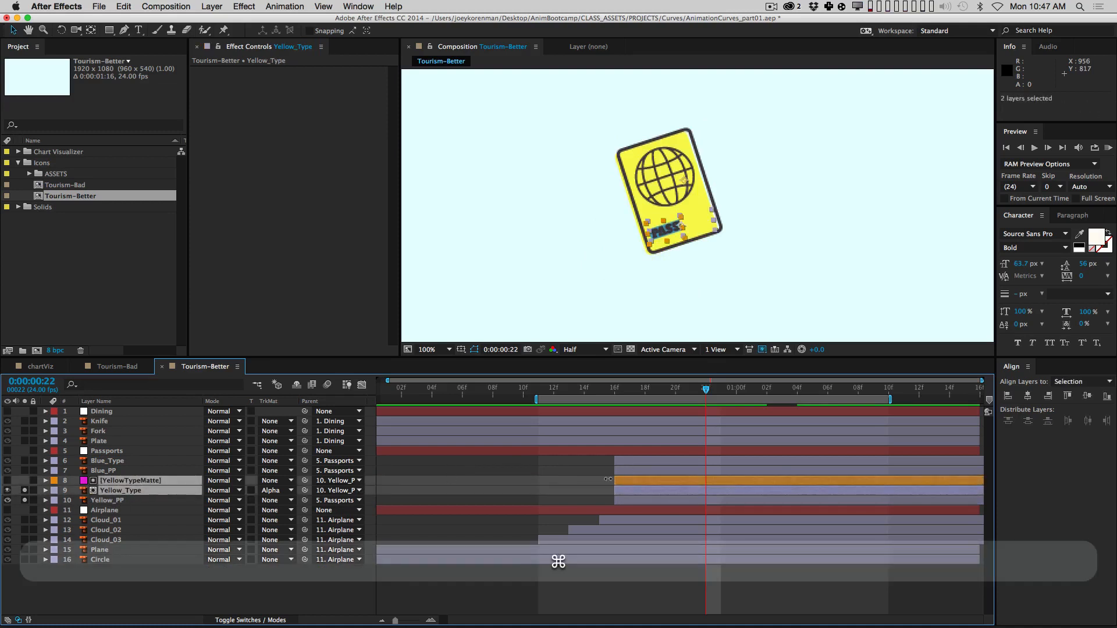
{"action": "left_click_drag", "start_coordinate": [621, 485], "coordinate": [712, 483]}
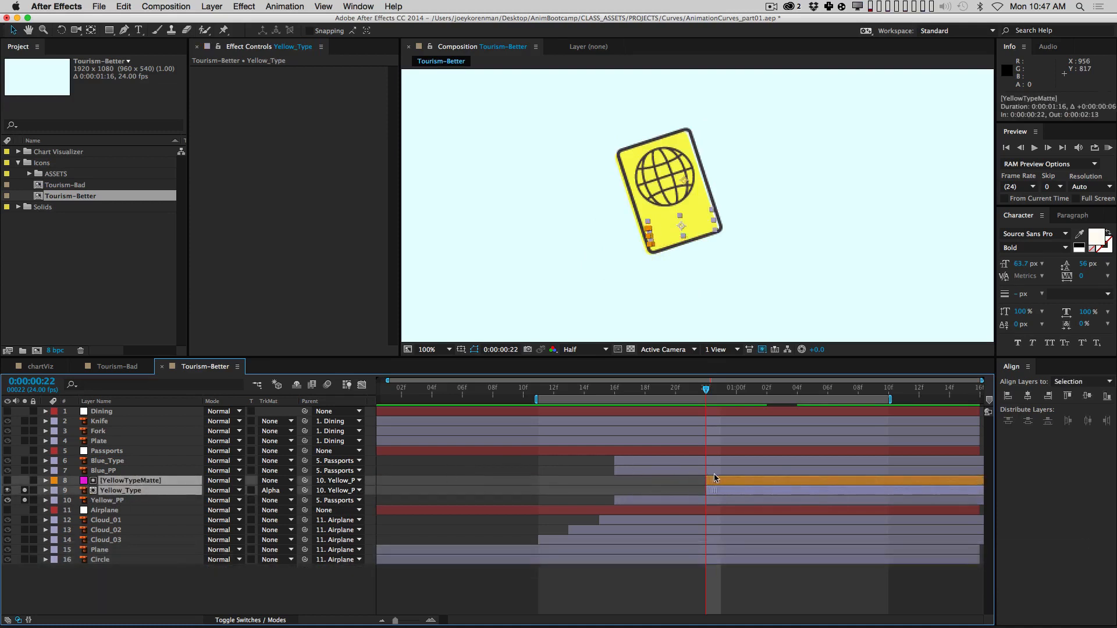
{"action": "left_click", "coordinate": [626, 483]}
Step: RAM preview the passport's entrance and zoom the timeline out to the whole comp
{"action": "key", "text": "space"}
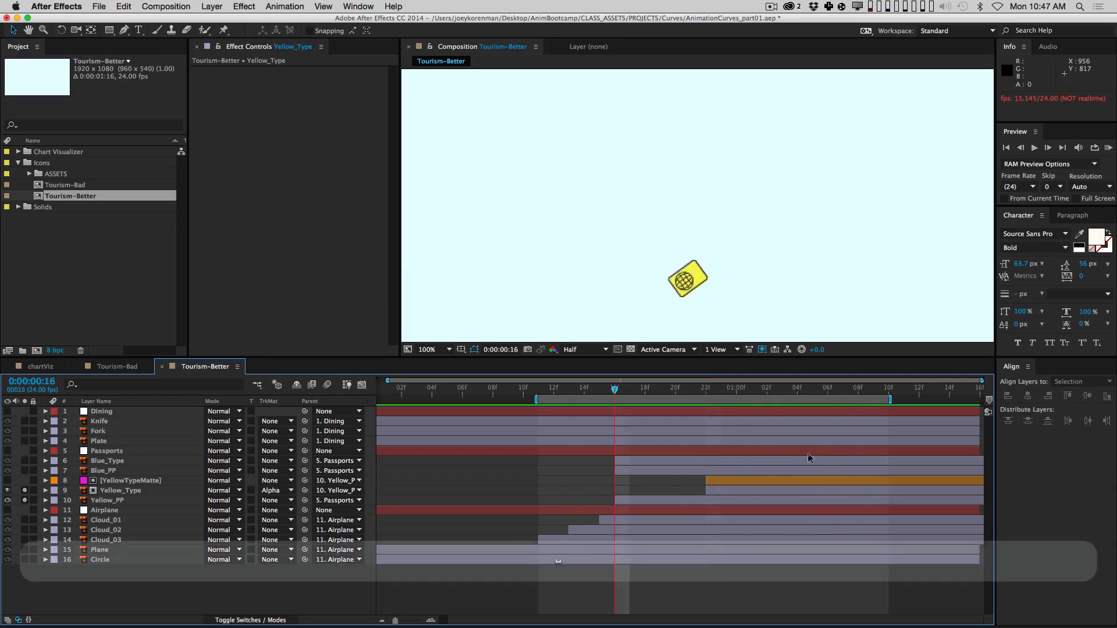
{"action": "key", "text": "KP_0"}
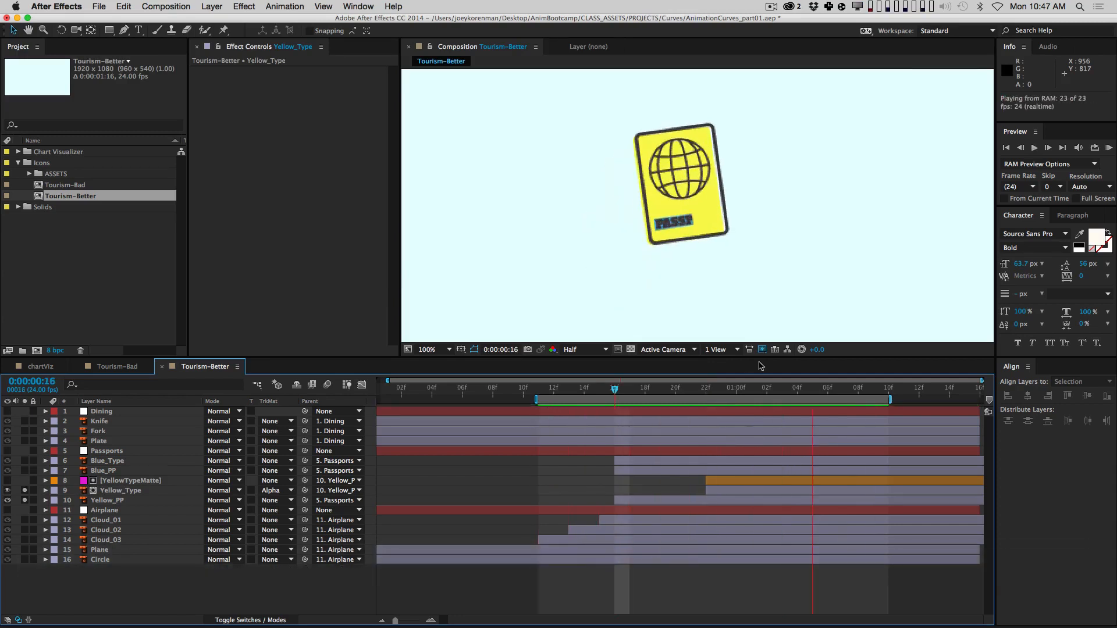
{"action": "key", "text": "minus"}
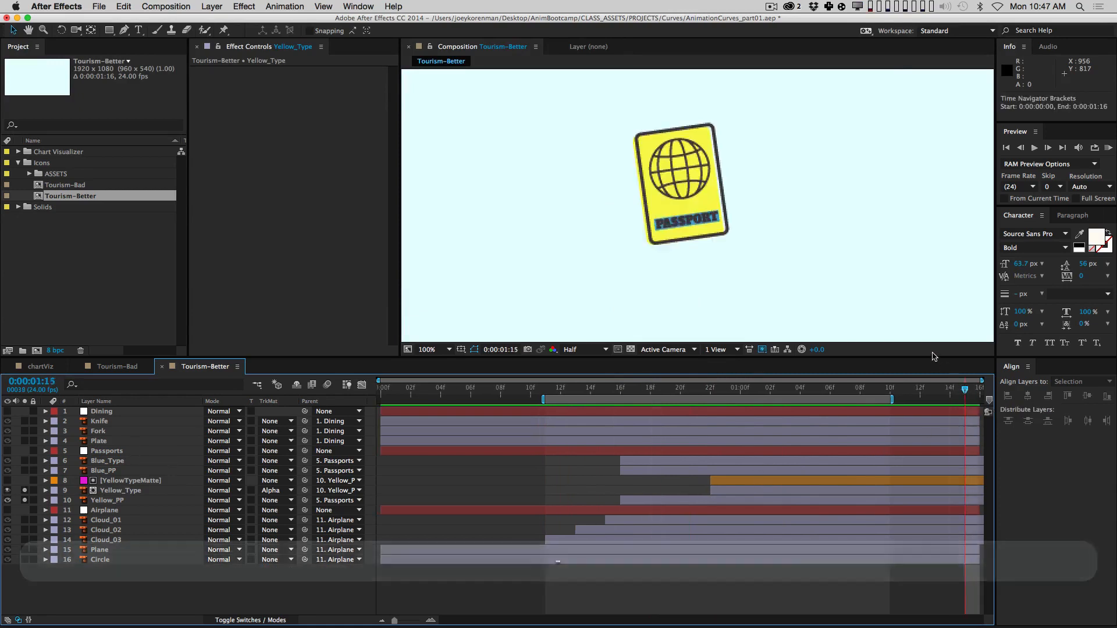
Step: Set the Tourism-Better composition duration to 0:00:05:00 and zoom the timeline out
{"action": "key", "text": "super+k"}
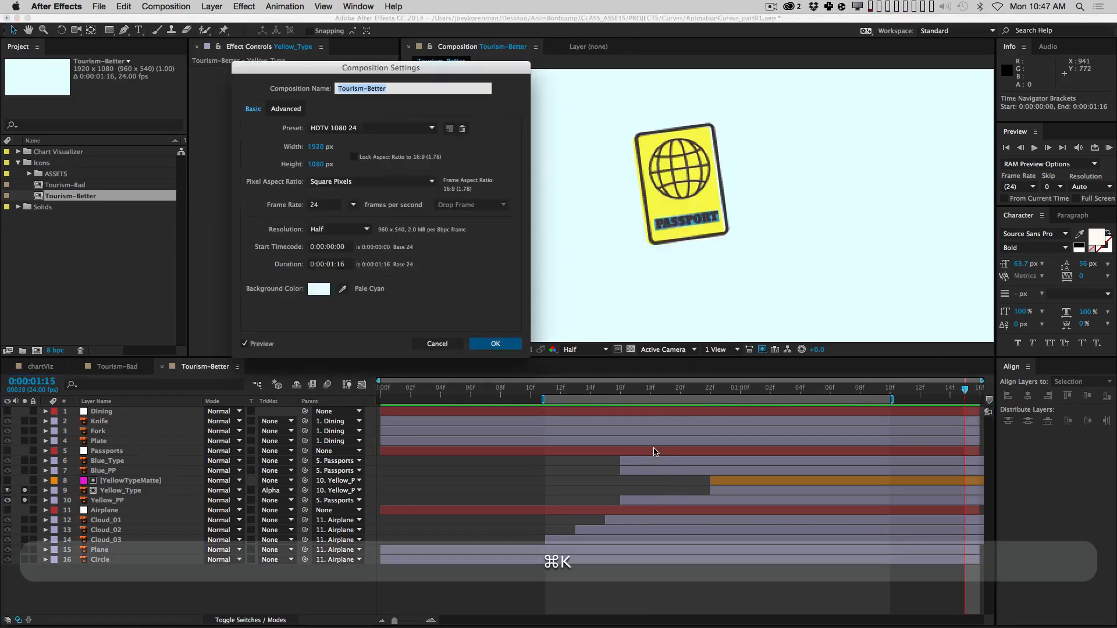
{"action": "left_click", "coordinate": [347, 265]}
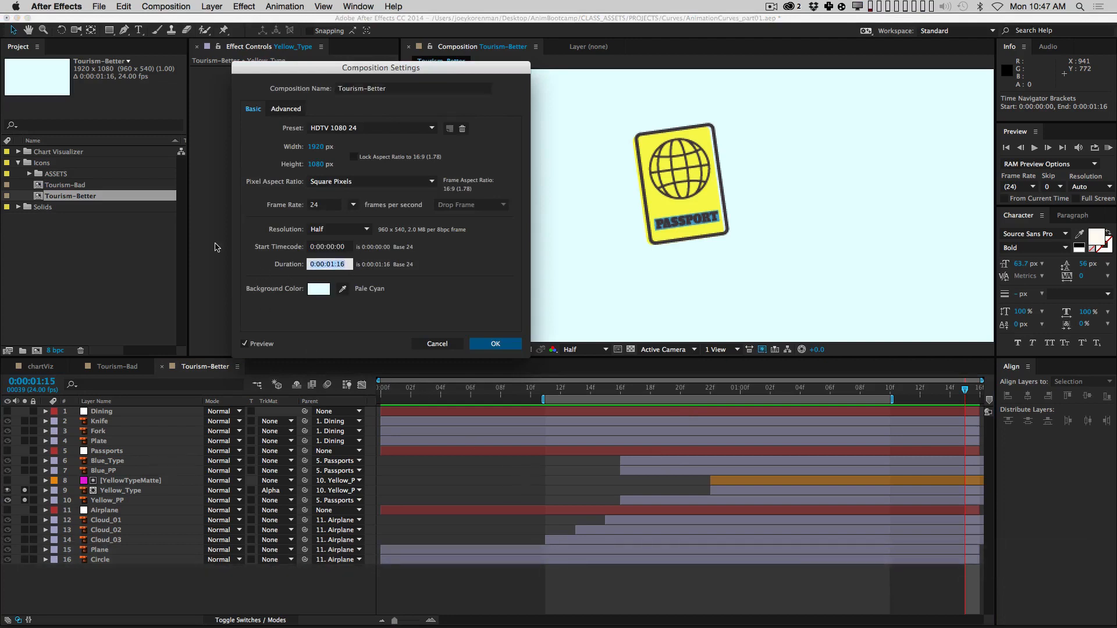
{"action": "type", "text": "500"}
{"action": "key", "text": "Return"}
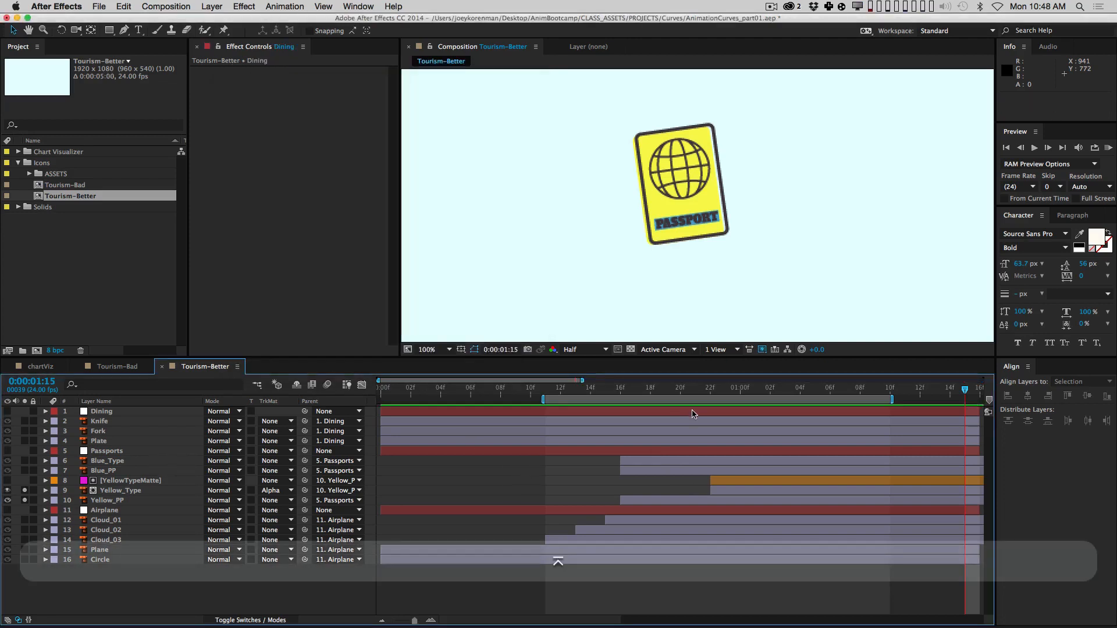
{"action": "key", "text": "minus"}
{"action": "key", "text": "minus"}
{"action": "key", "text": "minus"}
{"action": "key", "text": "minus"}
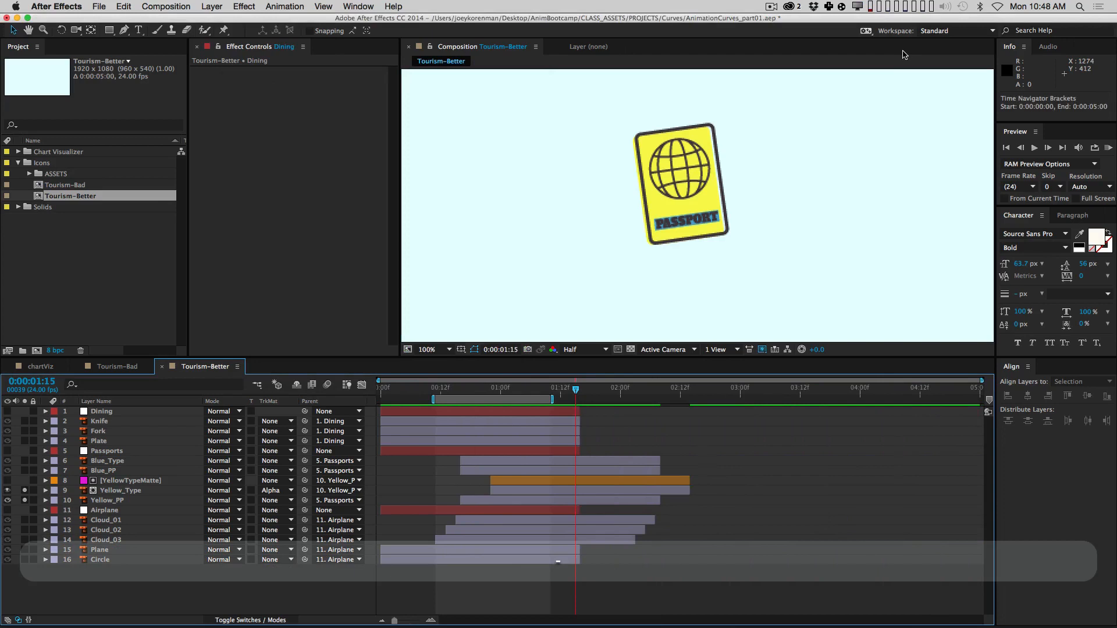
Step: Extend all layers from Dining down to Circle to the new 5-second end
{"action": "key", "text": "End"}
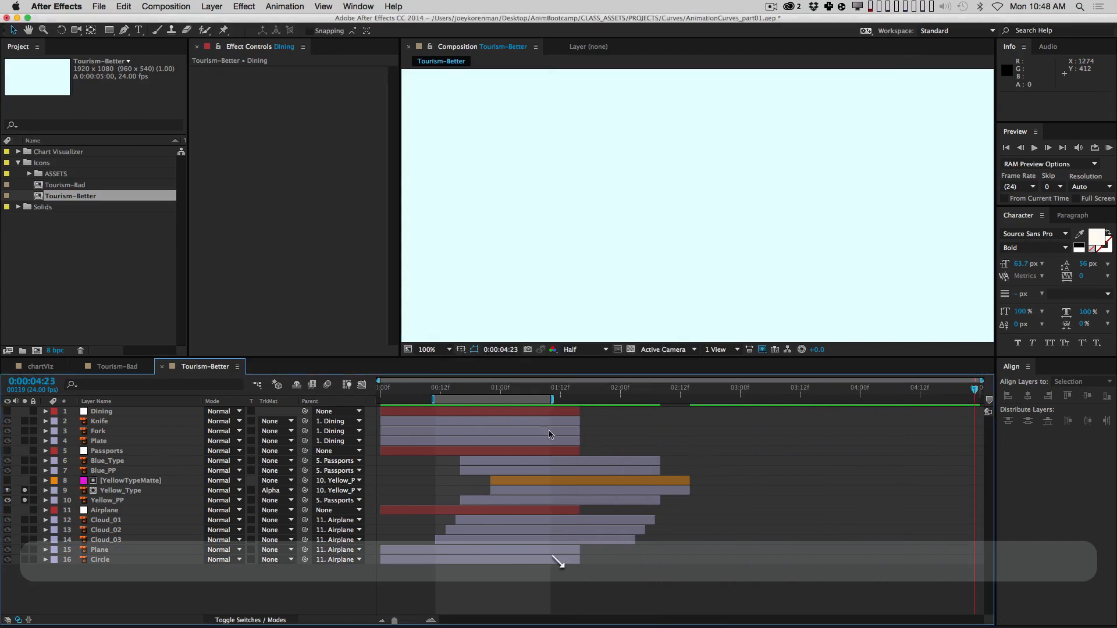
{"action": "left_click", "coordinate": [552, 415]}
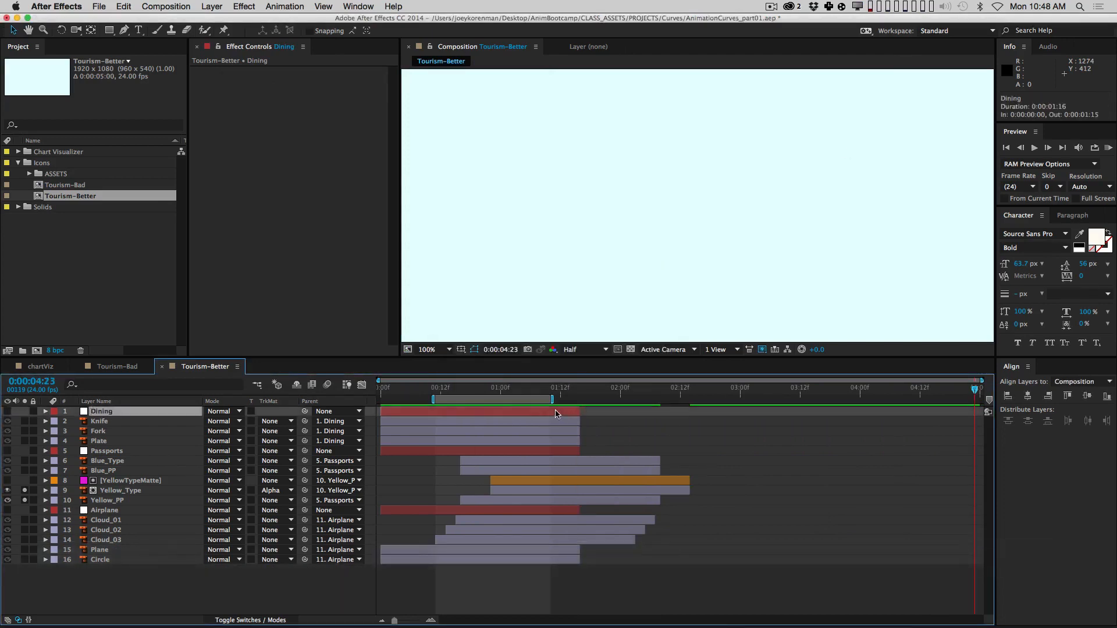
{"action": "left_click", "coordinate": [576, 561], "text": "shift"}
{"action": "left_click_drag", "start_coordinate": [578, 561], "coordinate": [990, 562]}
{"action": "left_click", "coordinate": [802, 586]}
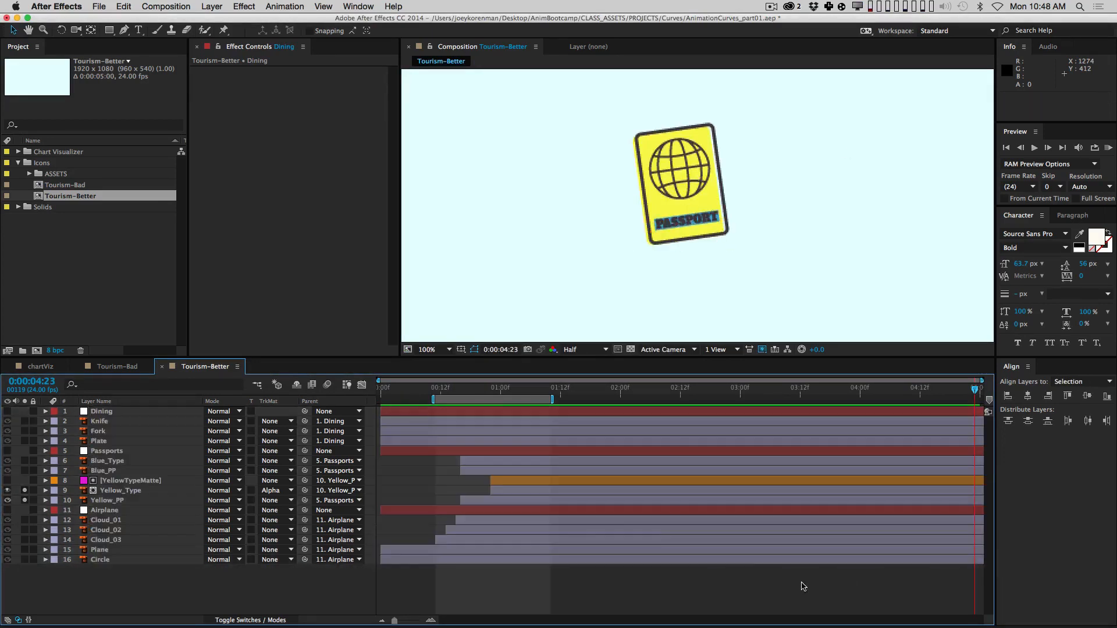
Step: Zoom in around 1 second, RAM preview, and scrub from 12f past 20f
{"action": "left_click_drag", "start_coordinate": [494, 388], "coordinate": [501, 388]}
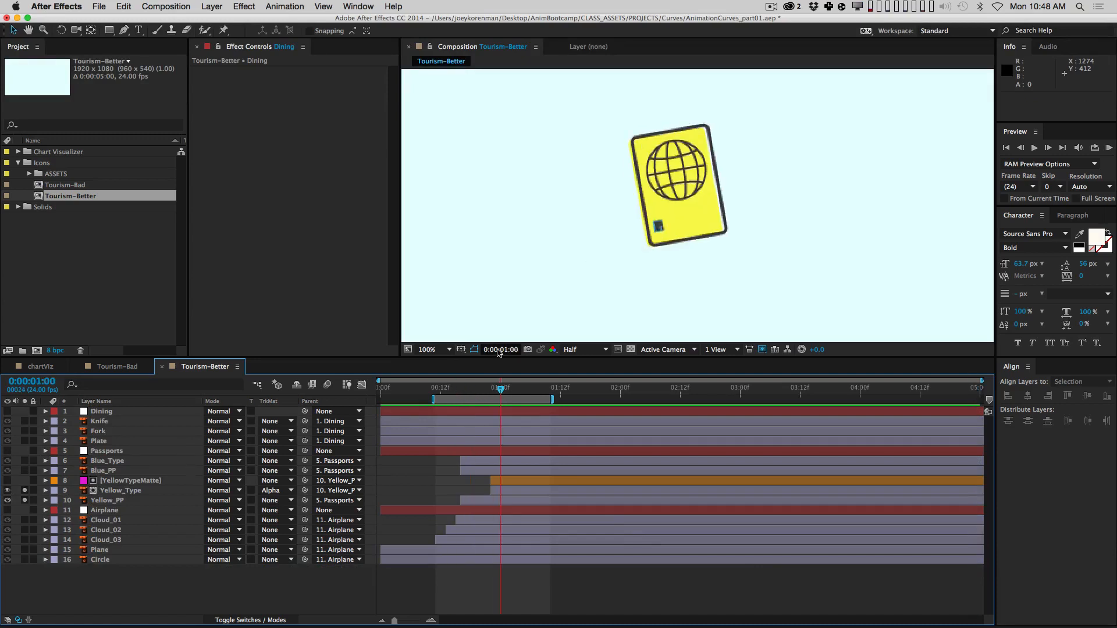
{"action": "key", "text": "equal"}
{"action": "key", "text": "equal"}
{"action": "key", "text": "space"}
{"action": "left_click_drag", "start_coordinate": [561, 592], "coordinate": [800, 589]}
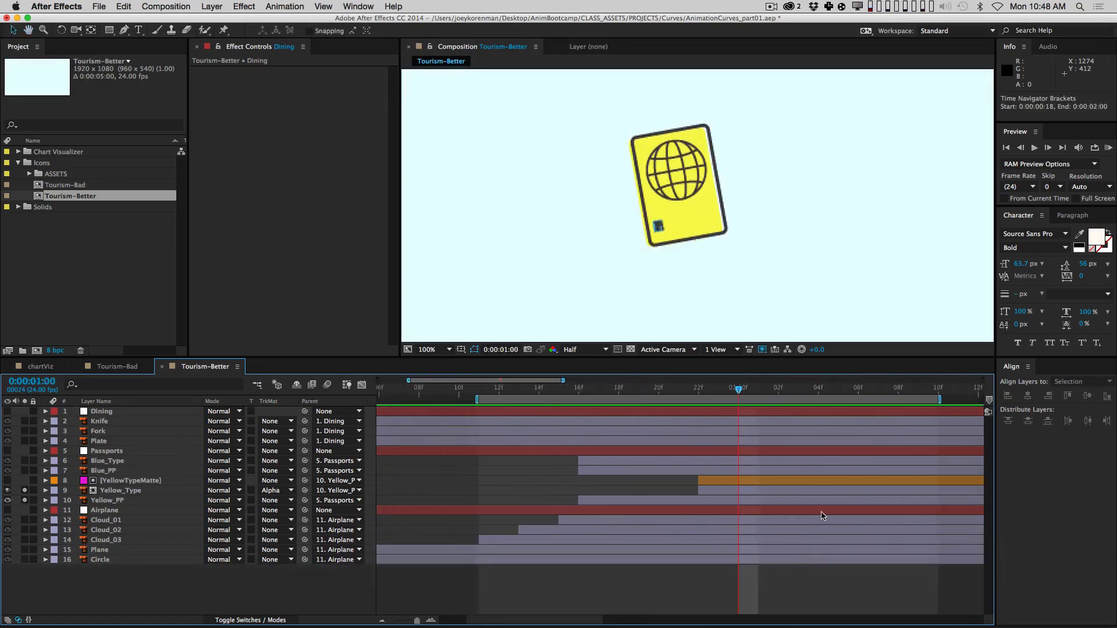
{"action": "key", "text": "KP_0"}
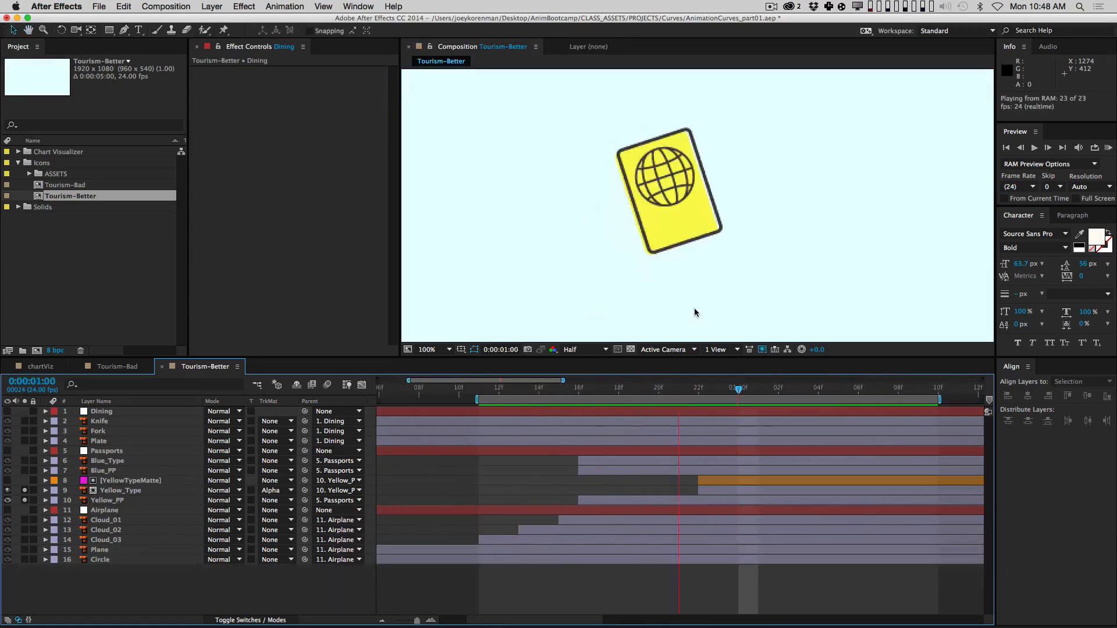
{"action": "key", "text": "space"}
{"action": "left_click_drag", "start_coordinate": [501, 389], "coordinate": [877, 389]}
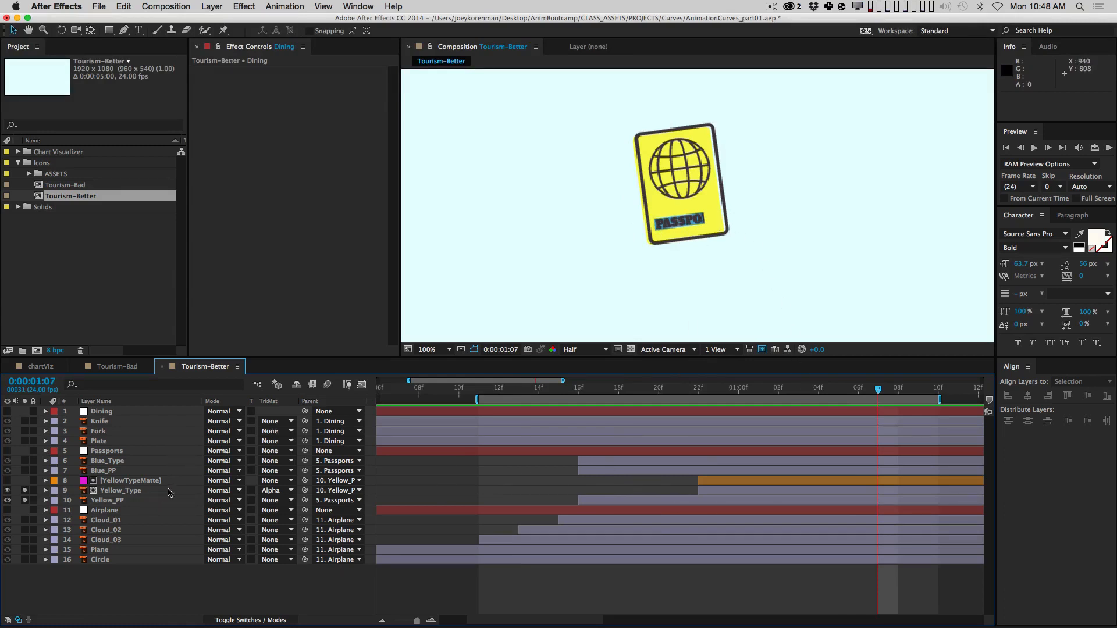
Step: Apply Easy Ease to YellowTypeMatte's Mask Path keyframes and open the Graph Editor
{"action": "left_click", "coordinate": [139, 482]}
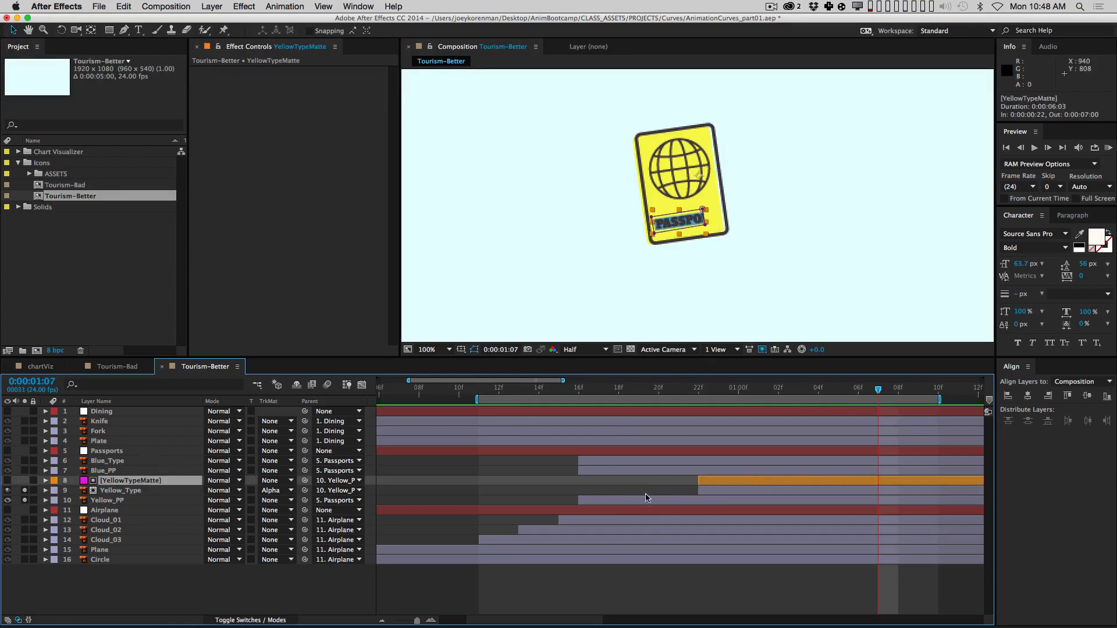
{"action": "key", "text": "u"}
{"action": "left_click_drag", "start_coordinate": [767, 496], "coordinate": [629, 495]}
{"action": "left_click", "coordinate": [166, 501]}
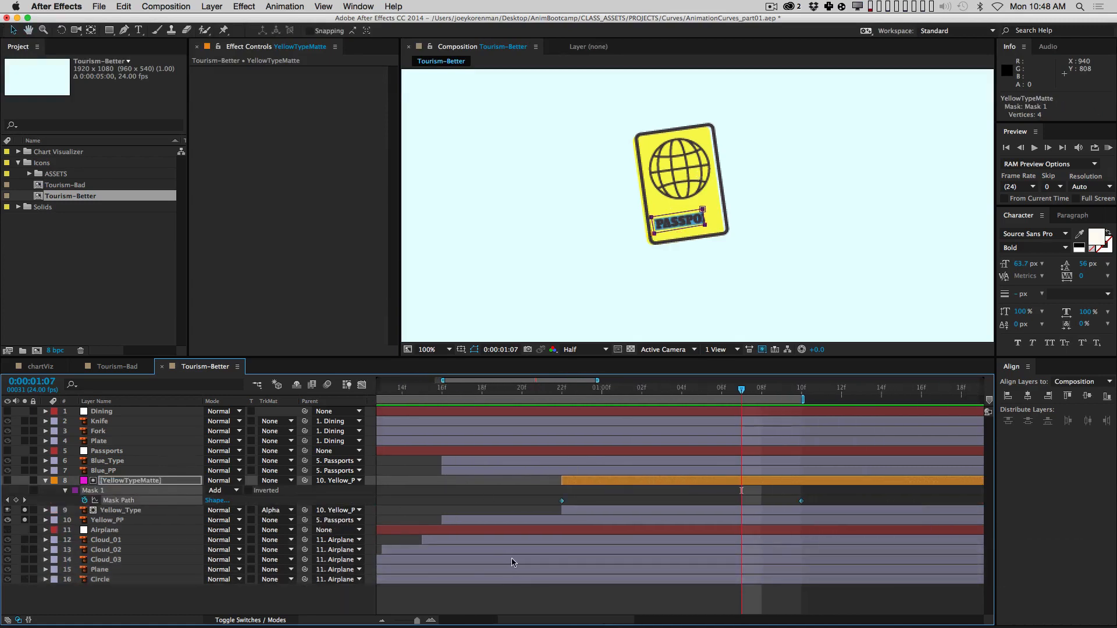
{"action": "key", "text": "F9"}
{"action": "left_click", "coordinate": [361, 385]}
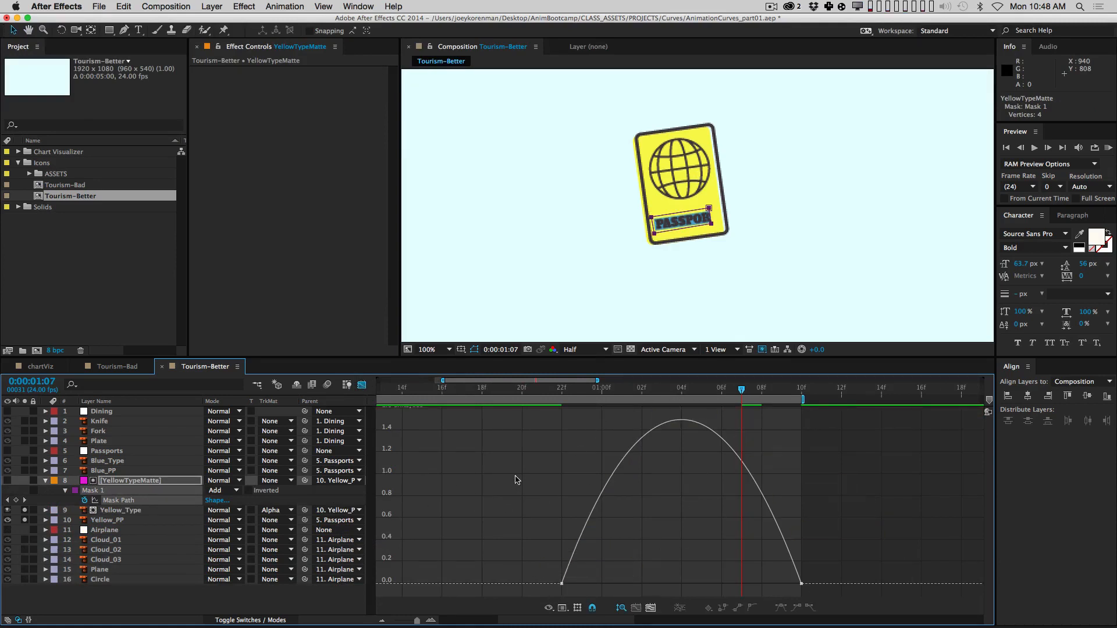
Step: Compare the Mask Path's value and speed graphs, ending on the speed graph
{"action": "left_click", "coordinate": [562, 608]}
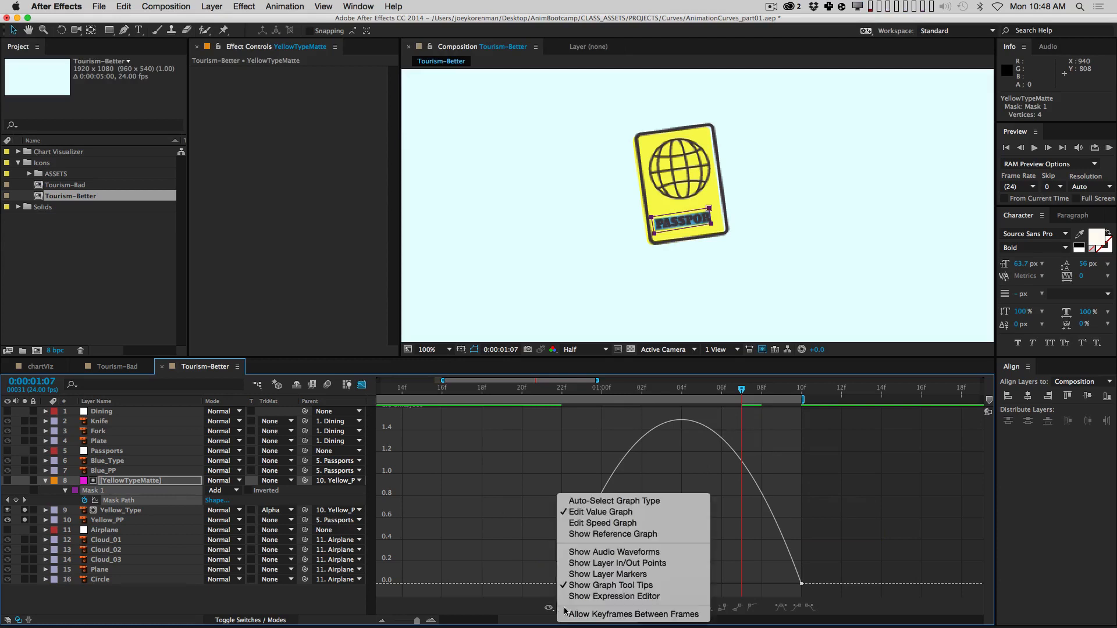
{"action": "left_click", "coordinate": [603, 518]}
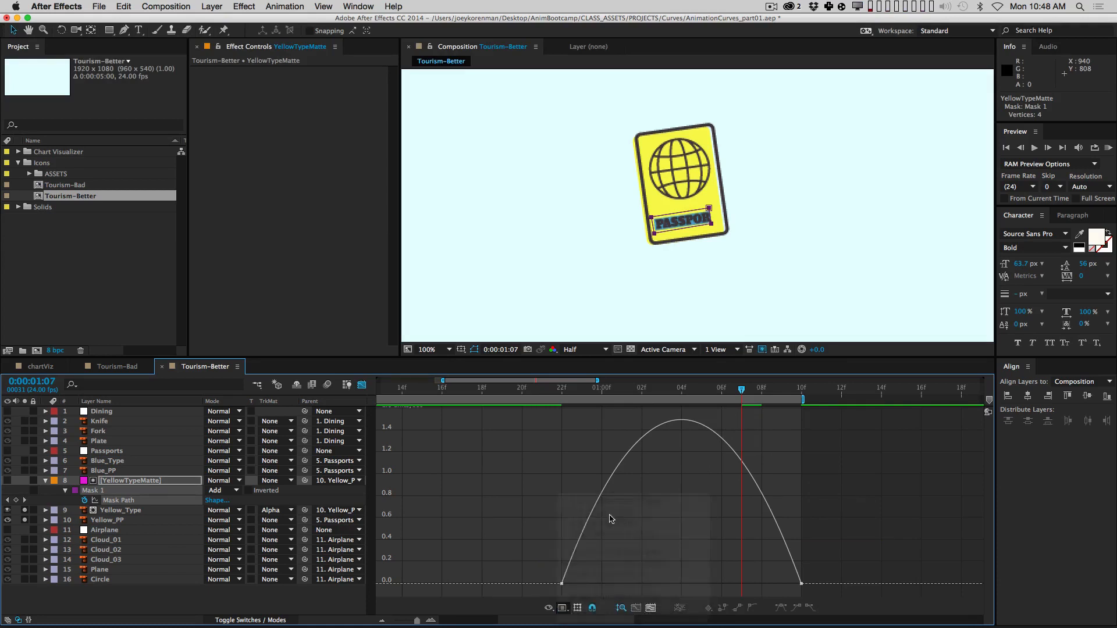
{"action": "left_click", "coordinate": [562, 609]}
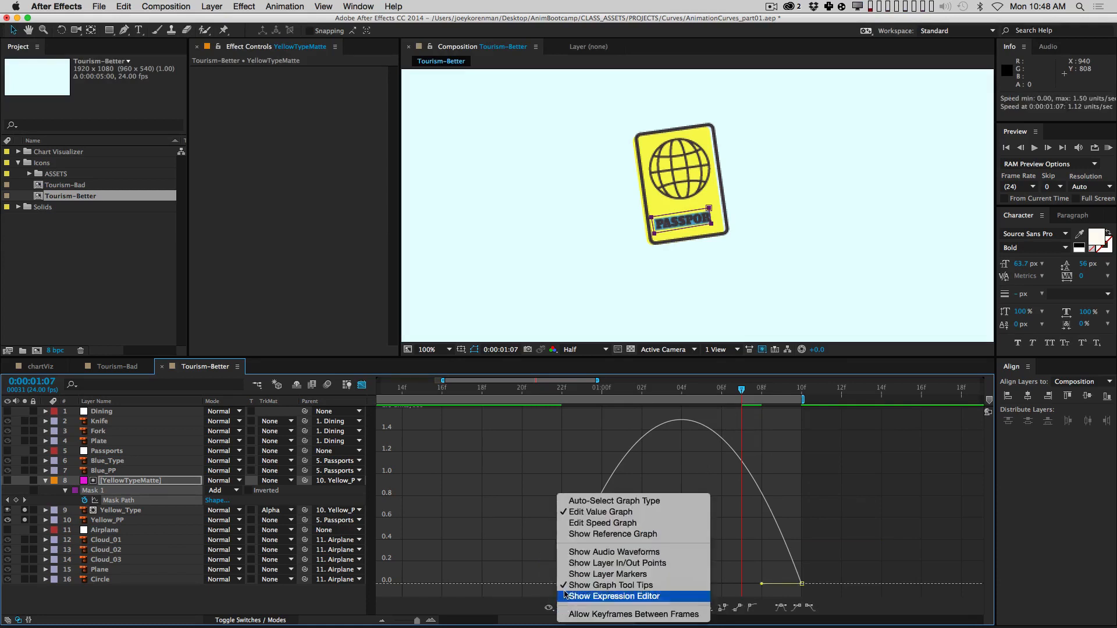
{"action": "left_click", "coordinate": [603, 522]}
{"action": "left_click", "coordinate": [562, 609]}
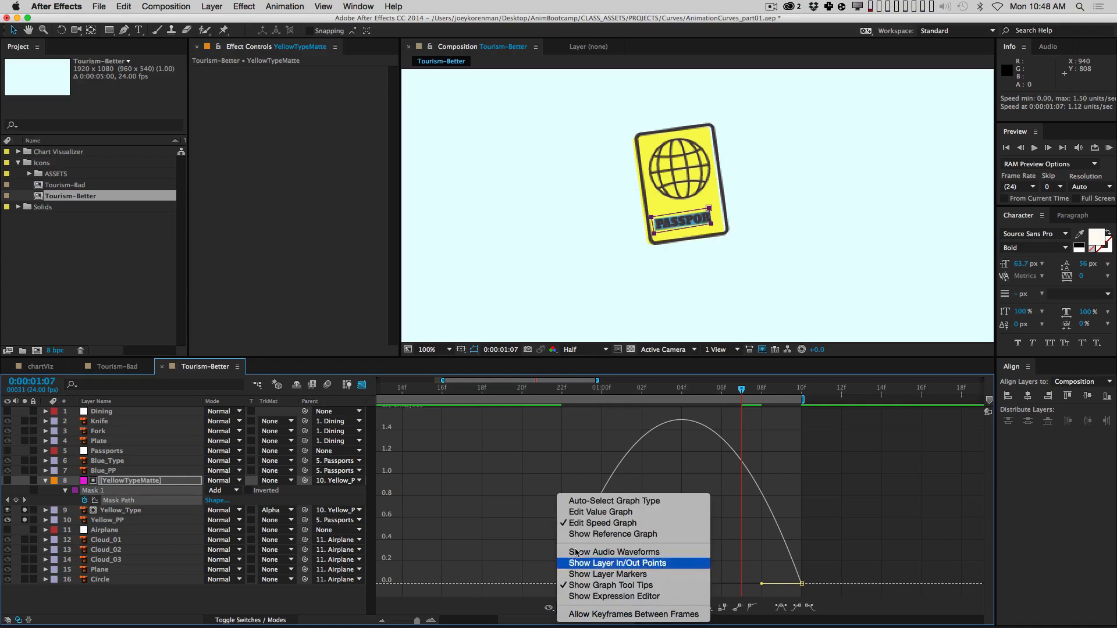
{"action": "left_click", "coordinate": [598, 511]}
{"action": "left_click", "coordinate": [563, 608]}
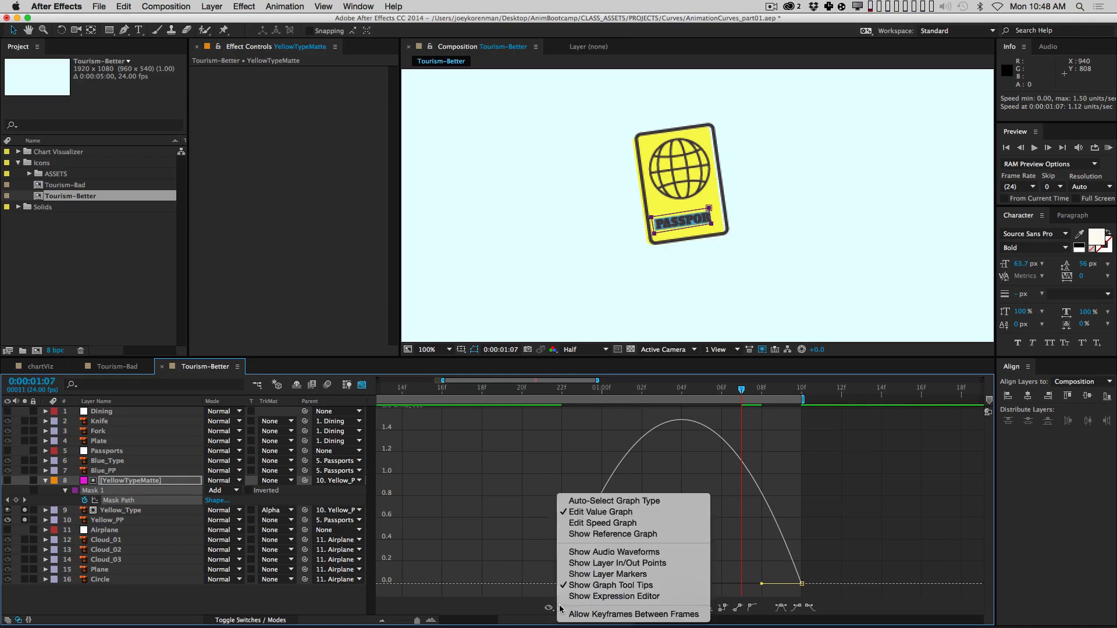
{"action": "left_click", "coordinate": [594, 522]}
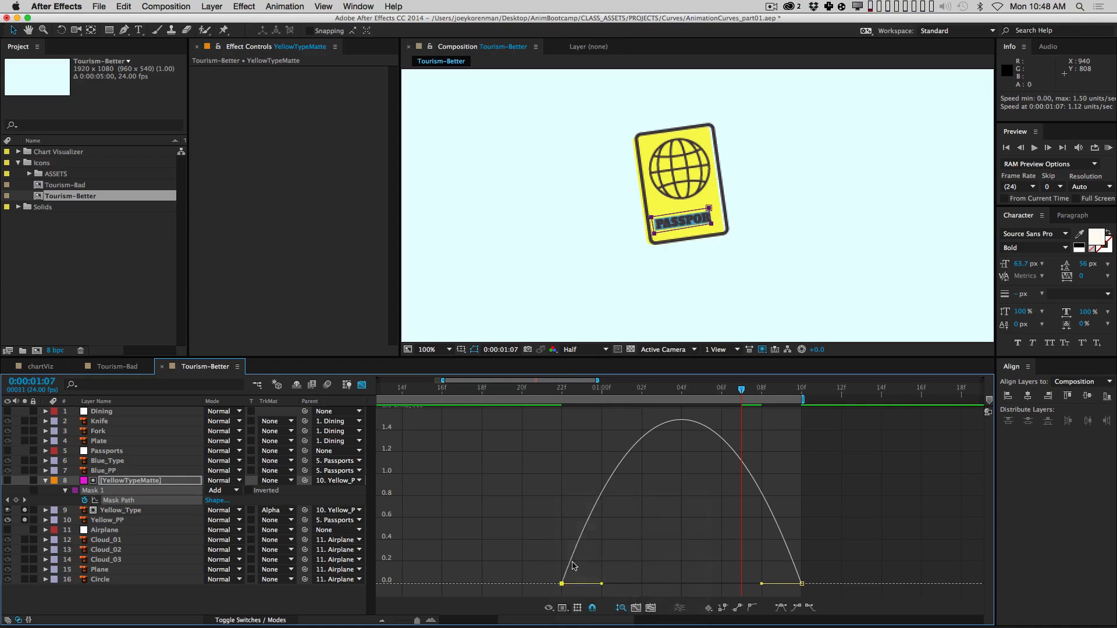
{"action": "left_click", "coordinate": [562, 608]}
{"action": "left_click", "coordinate": [522, 538]}
Step: Deselect the curve keyframes, return to the layer bars, and select Yellow_PP
{"action": "left_click", "coordinate": [522, 538]}
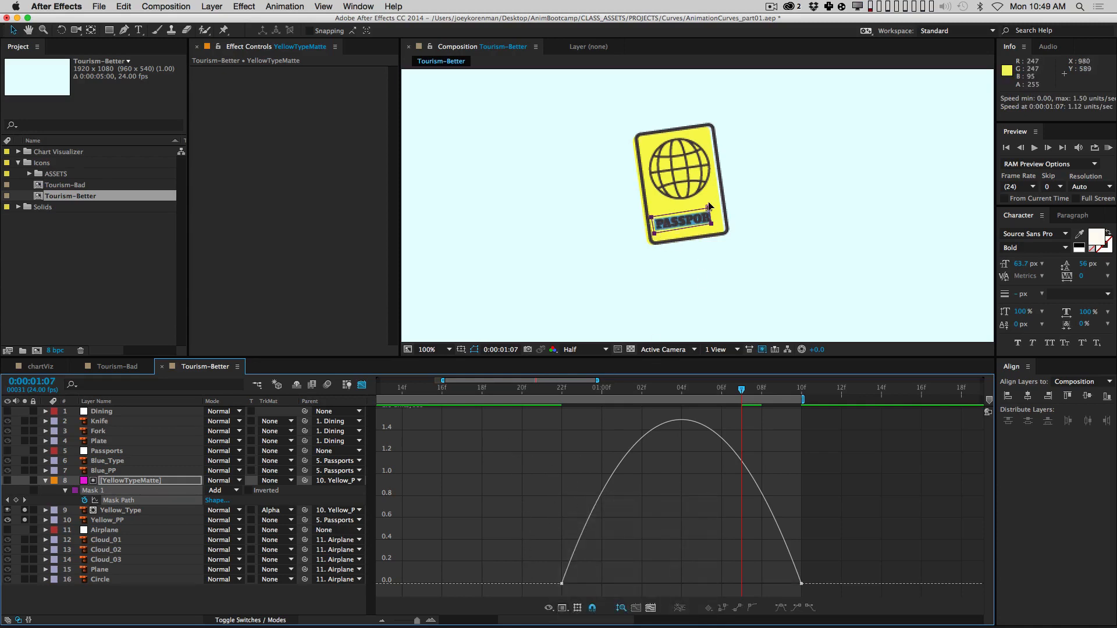
{"action": "left_click", "coordinate": [709, 207]}
{"action": "left_click", "coordinate": [362, 386]}
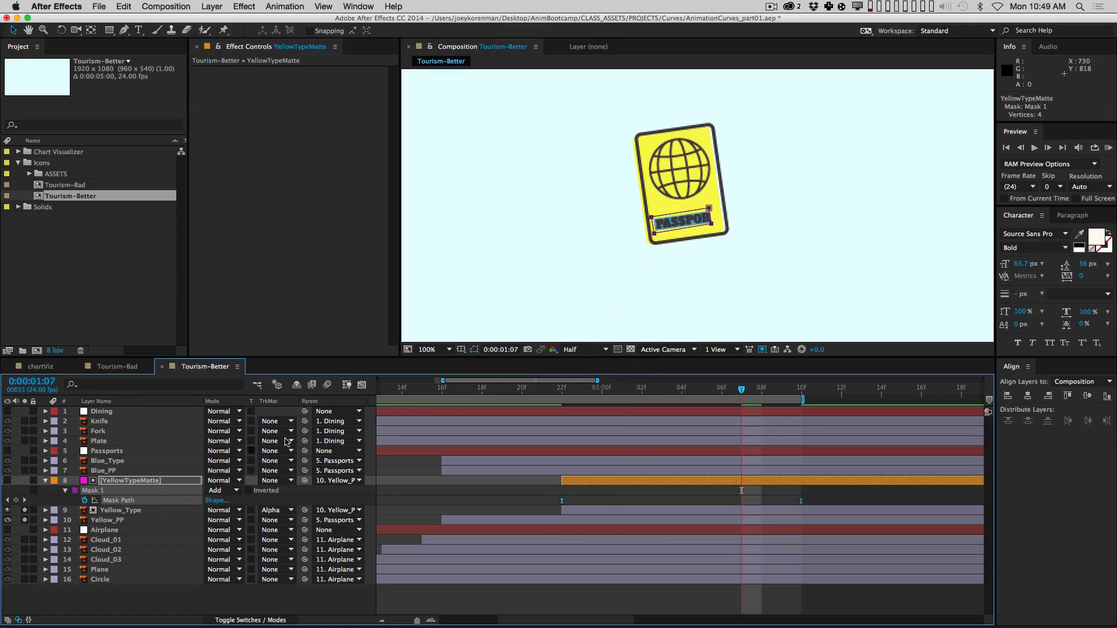
{"action": "left_click", "coordinate": [361, 385]}
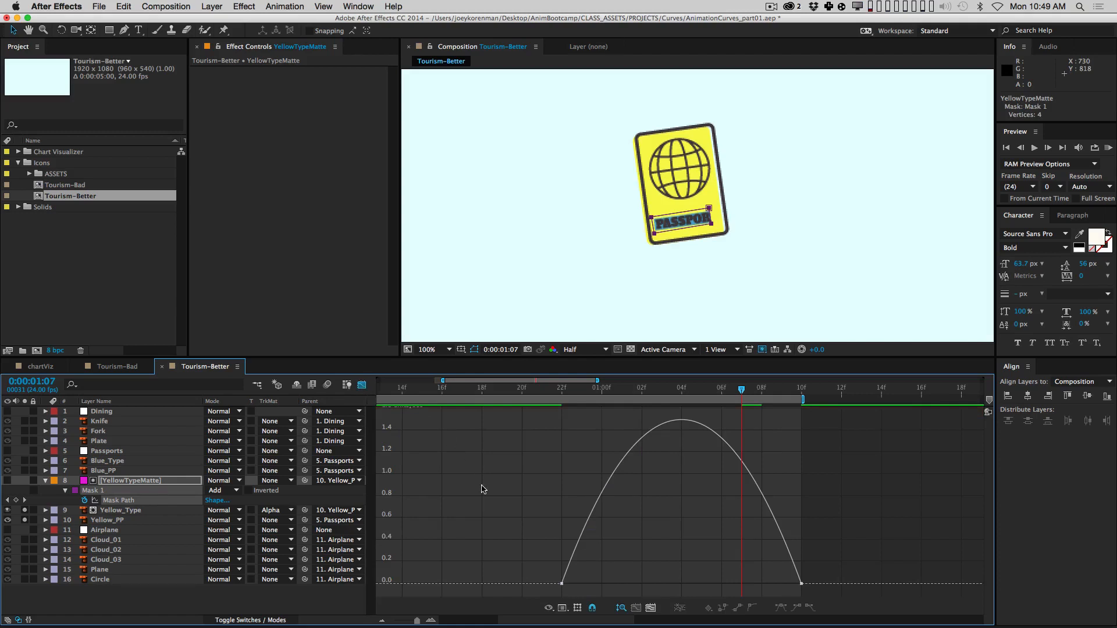
{"action": "left_click", "coordinate": [362, 386]}
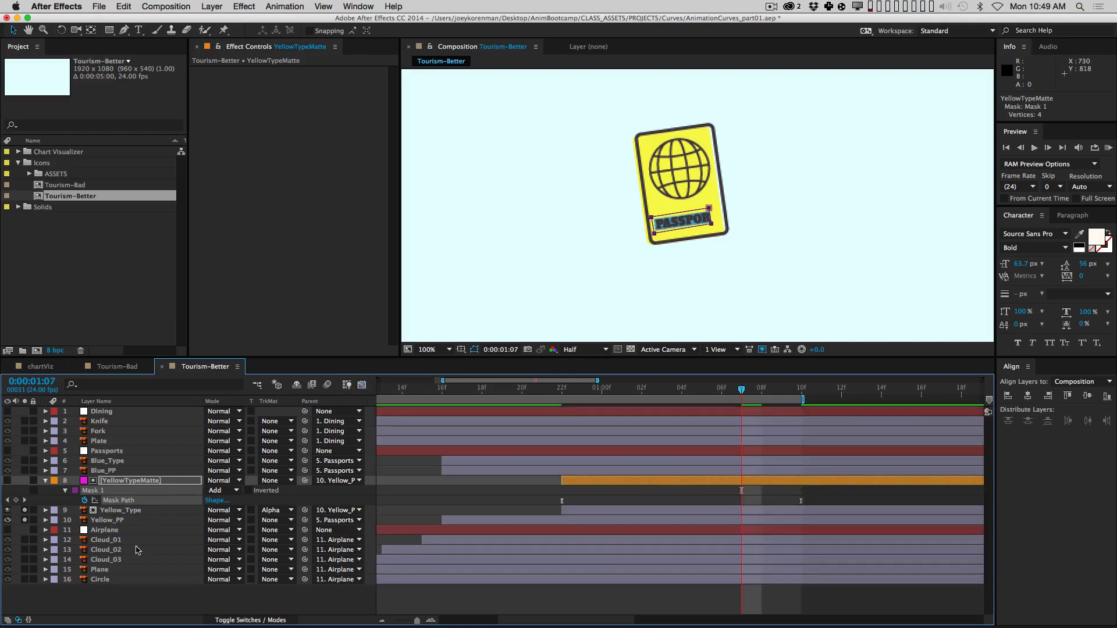
{"action": "left_click", "coordinate": [139, 522]}
Step: View Yellow_PP's rotation as a value graph, then show YellowTypeMatte's Mask Path curve and collapse Yellow_PP
{"action": "key", "text": "u"}
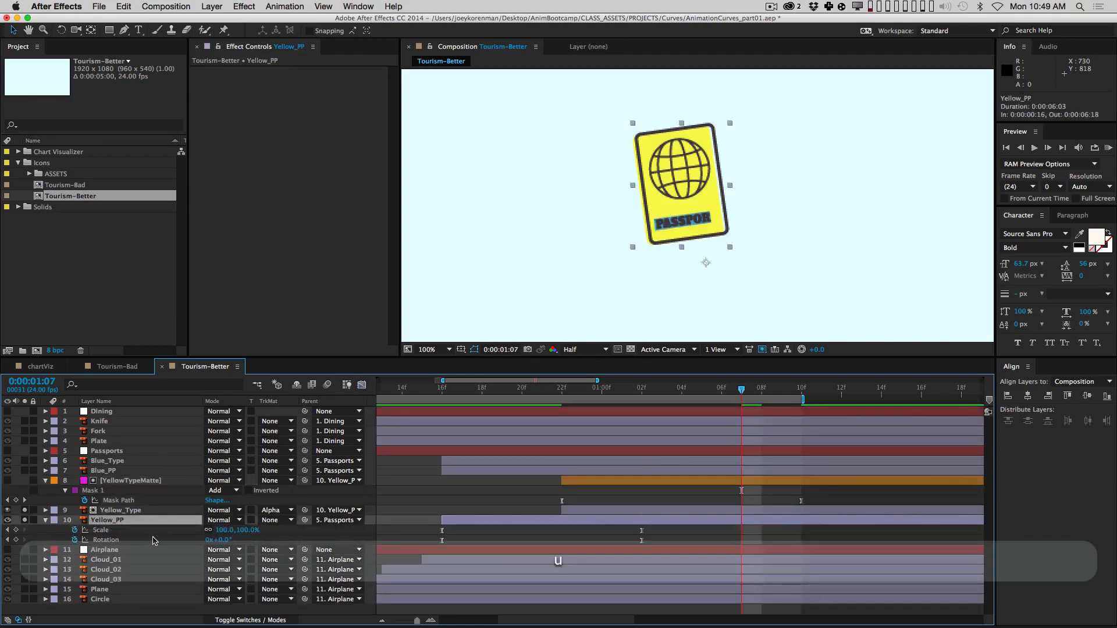
{"action": "left_click", "coordinate": [362, 386]}
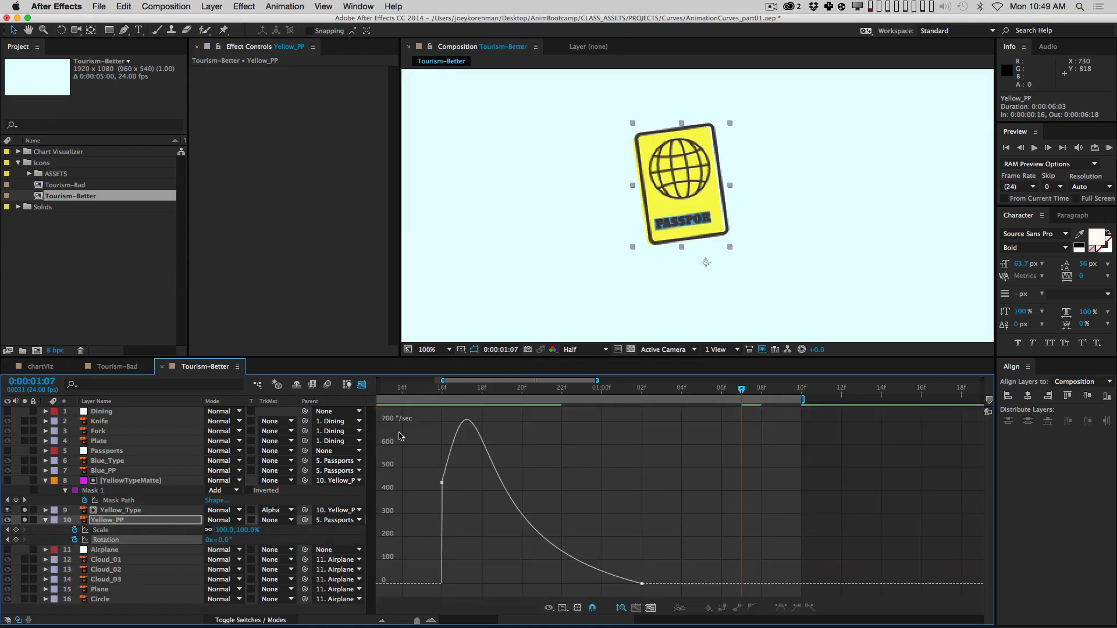
{"action": "left_click", "coordinate": [546, 607]}
{"action": "left_click", "coordinate": [599, 513]}
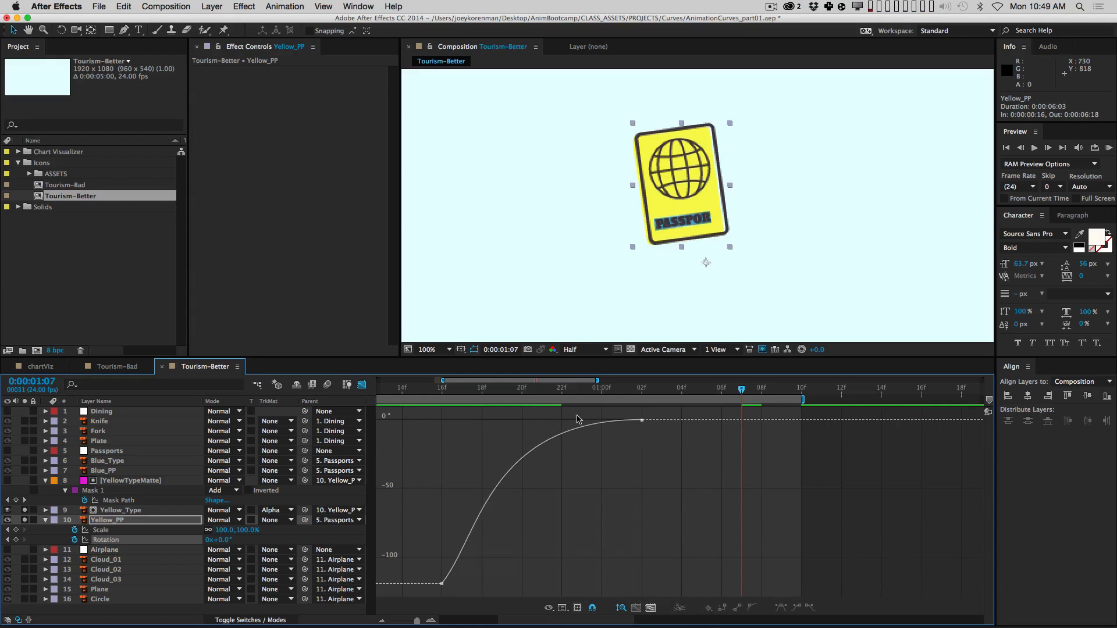
{"action": "left_click", "coordinate": [151, 500]}
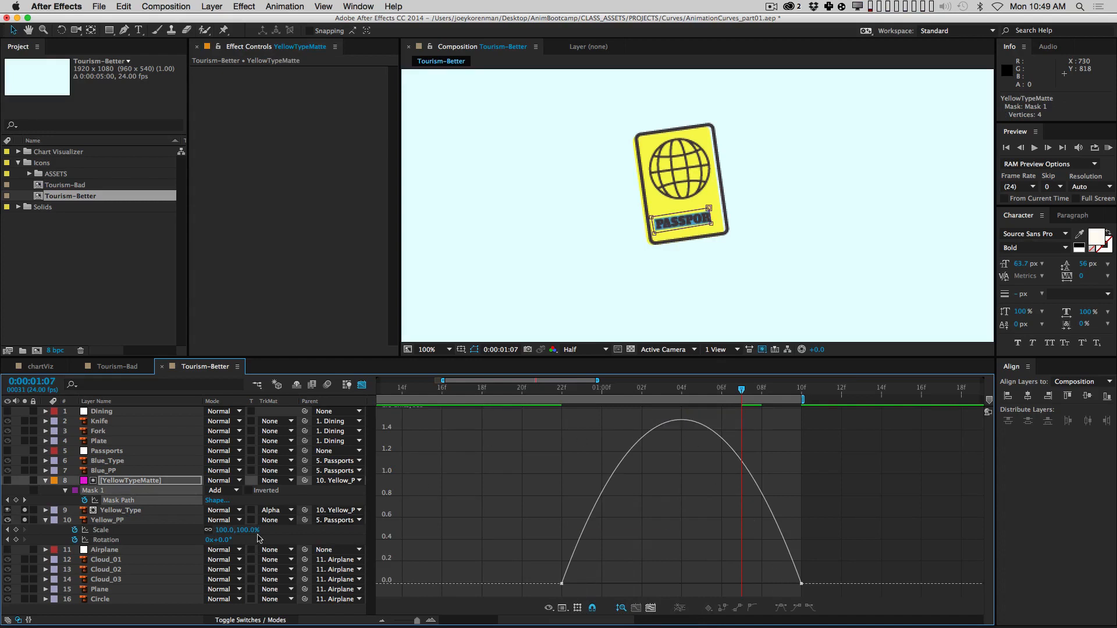
{"action": "left_click", "coordinate": [50, 520]}
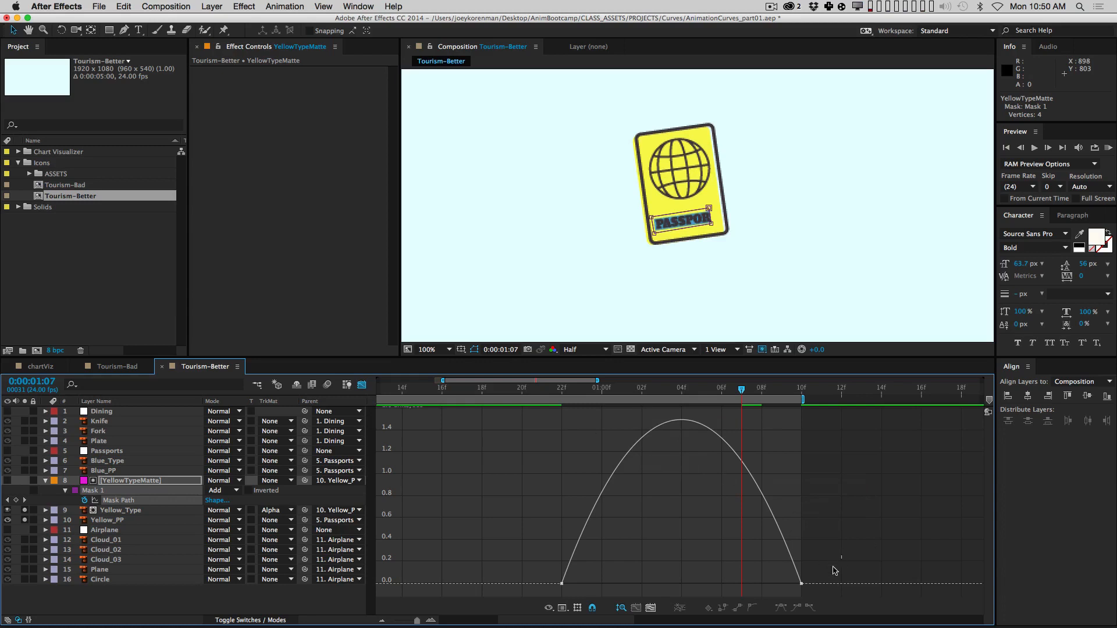
Step: Drag the 22f Mask Path keyframe's outgoing handle to about 56% influence and RAM preview
{"action": "left_click_drag", "start_coordinate": [833, 567], "coordinate": [722, 594]}
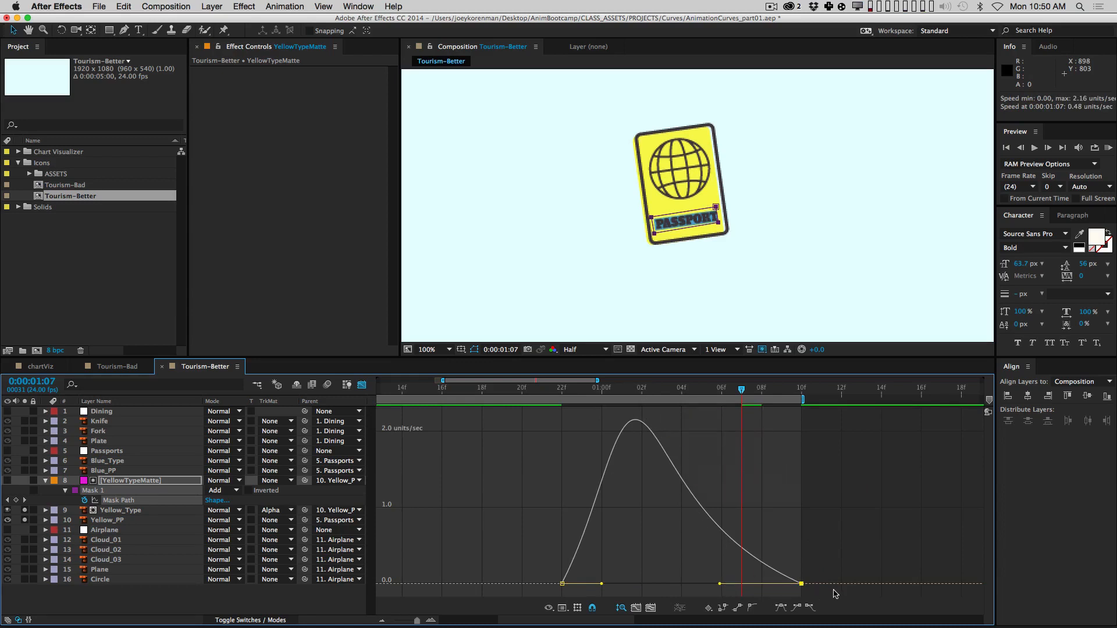
{"action": "left_click_drag", "start_coordinate": [603, 584], "coordinate": [567, 590]}
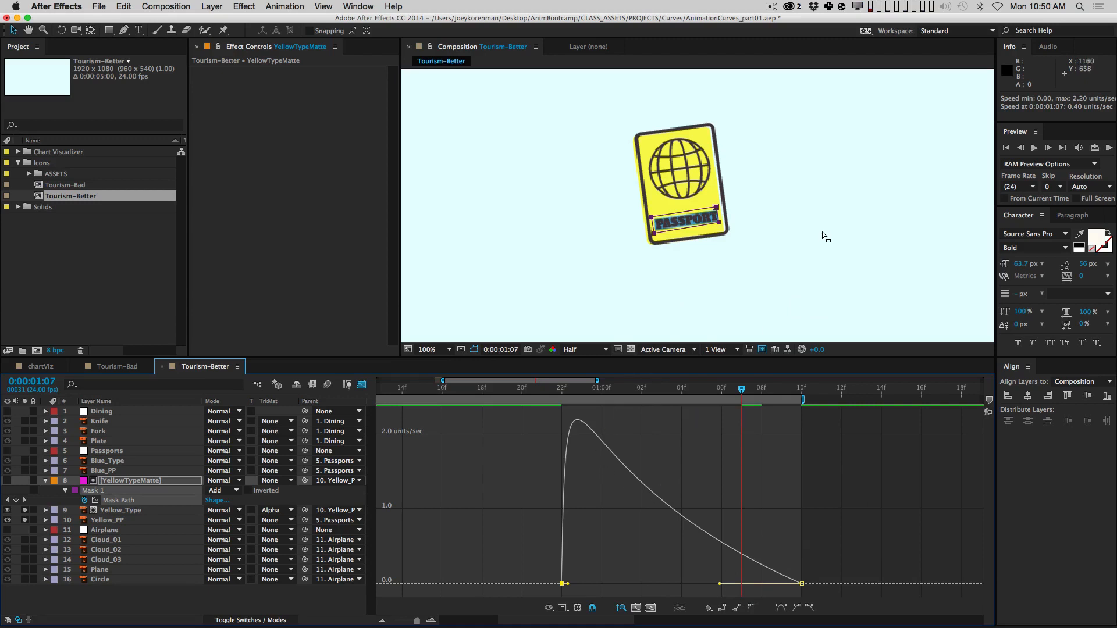
{"action": "key", "text": "KP_0"}
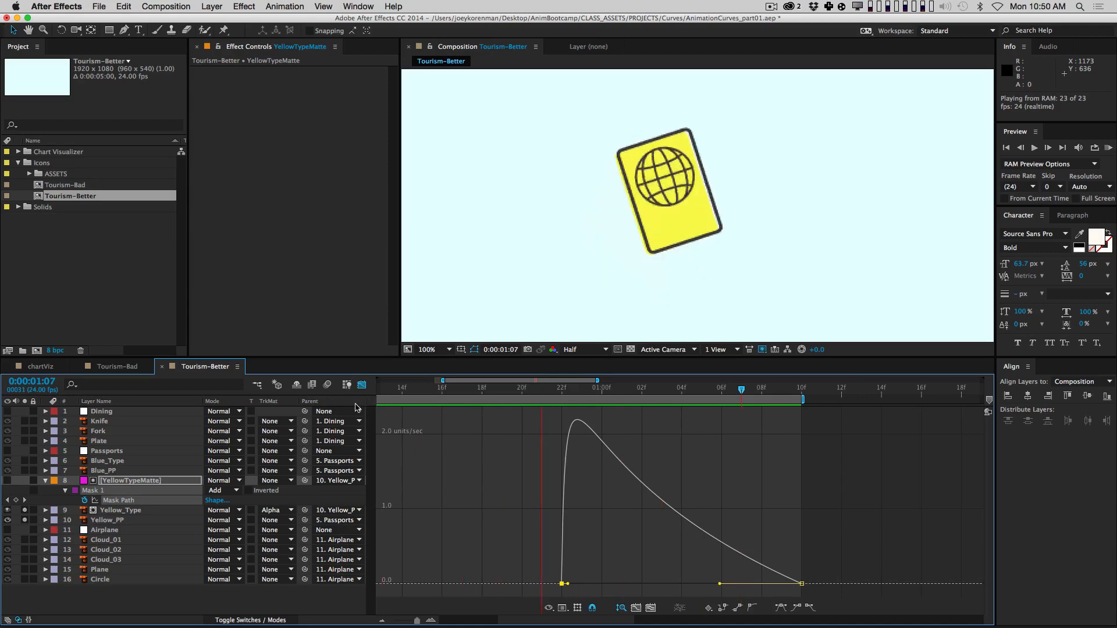
Step: Move the Mask Path end keyframe from 1:10 to 1:06 and RAM preview the passport
{"action": "left_click", "coordinate": [362, 385]}
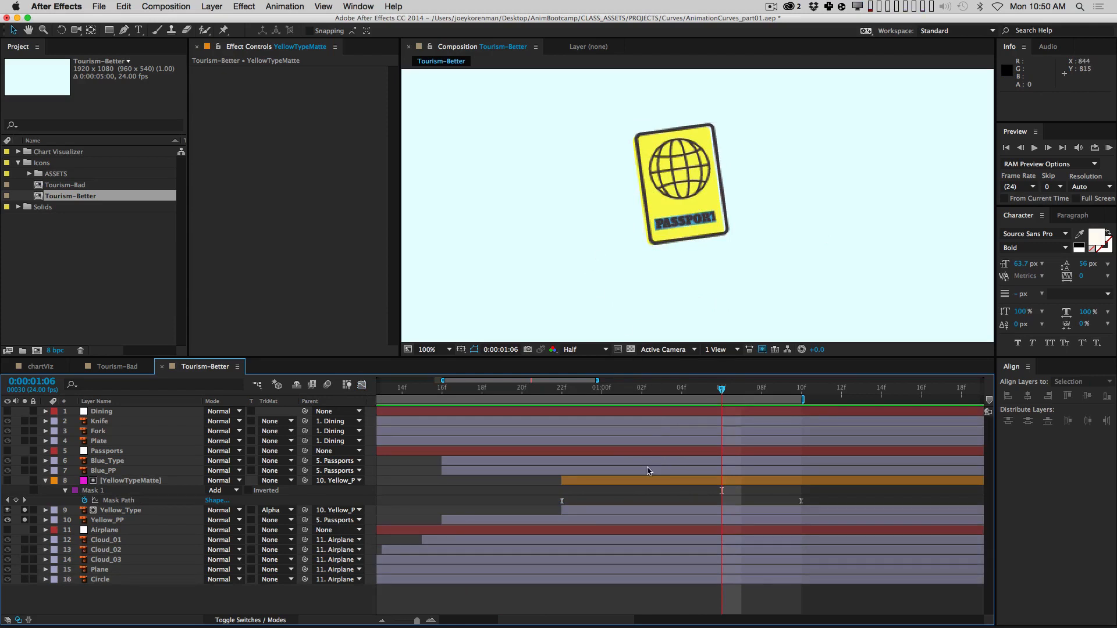
{"action": "left_click_drag", "start_coordinate": [804, 500], "coordinate": [721, 501]}
{"action": "key", "text": "KP_0"}
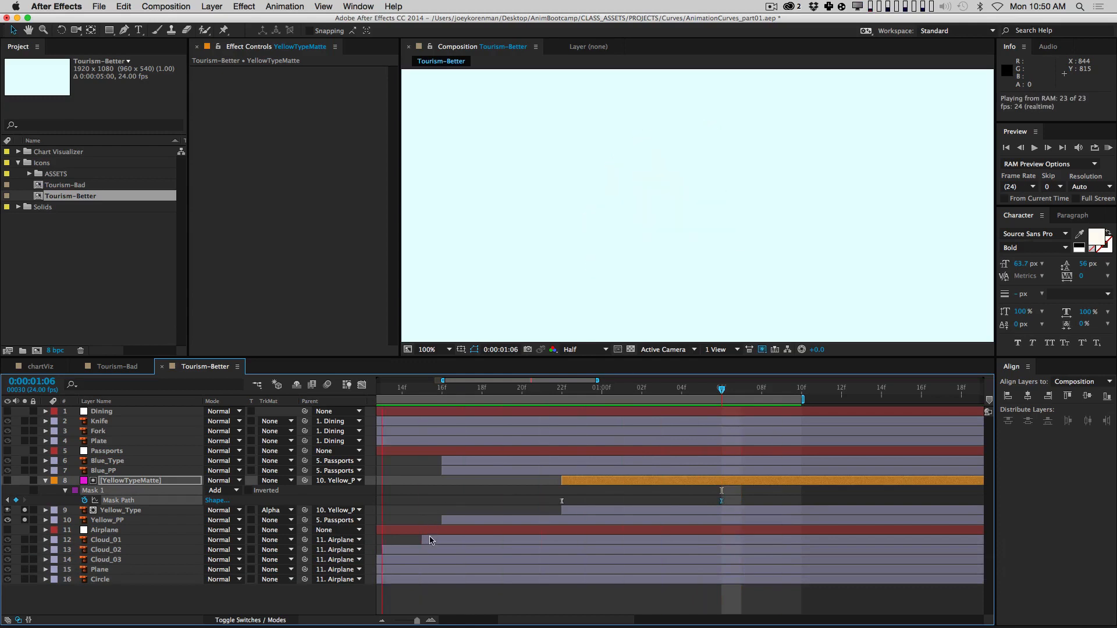
{"action": "key", "text": "space"}
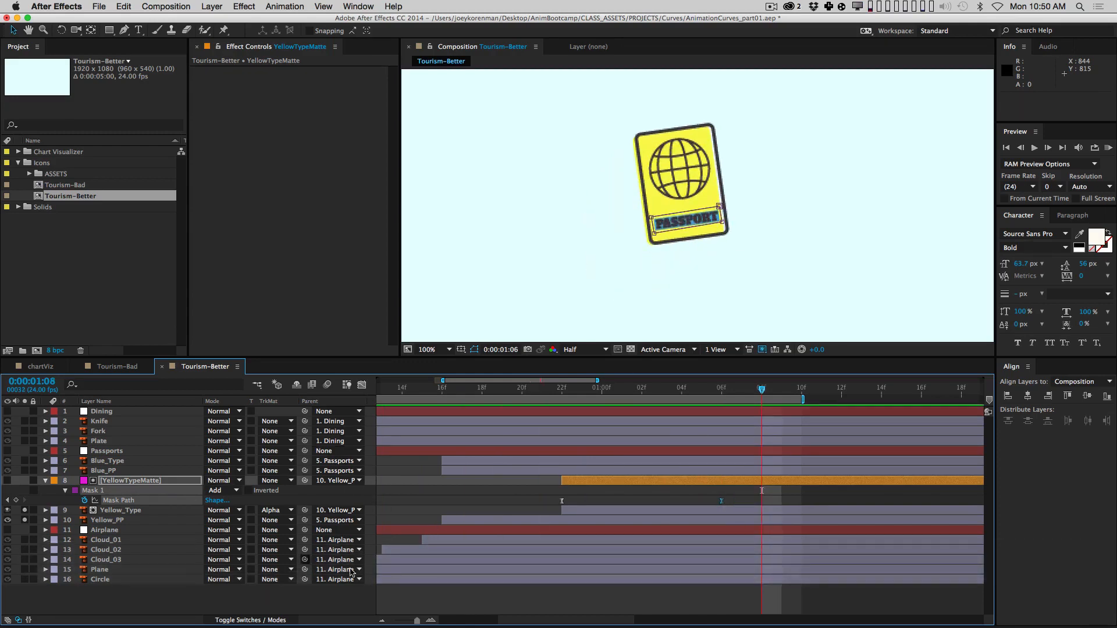
Step: Scrub through the passport tilt and PASSPORT label reveal, then collapse YellowTypeMatte's mask rows
{"action": "left_click", "coordinate": [478, 596]}
{"action": "left_click_drag", "start_coordinate": [460, 388], "coordinate": [501, 394]}
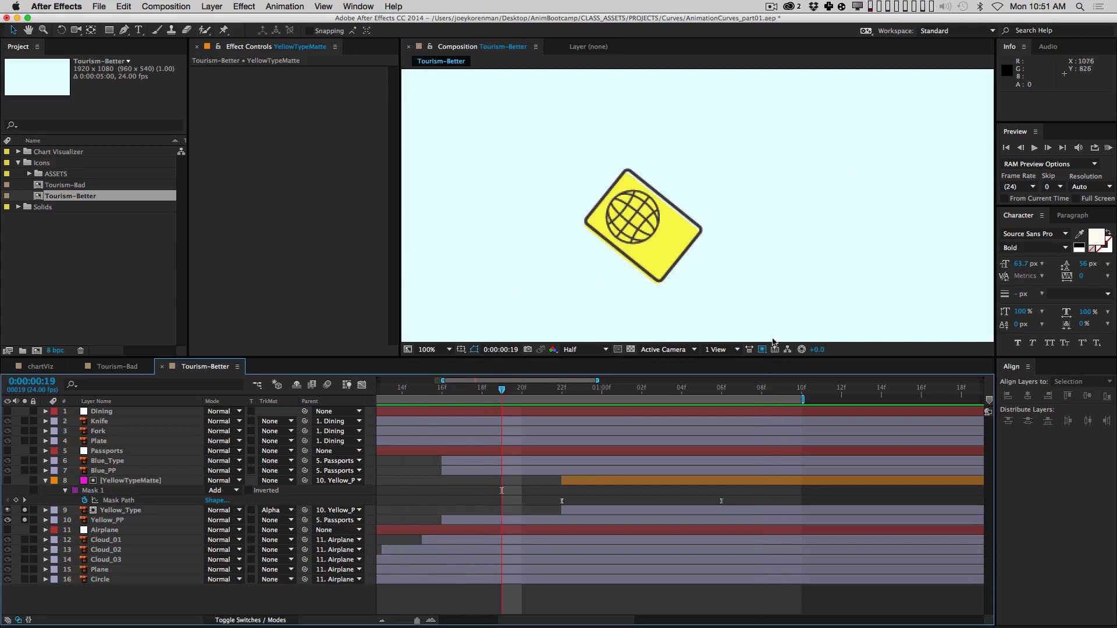
{"action": "left_click_drag", "start_coordinate": [504, 391], "coordinate": [721, 374]}
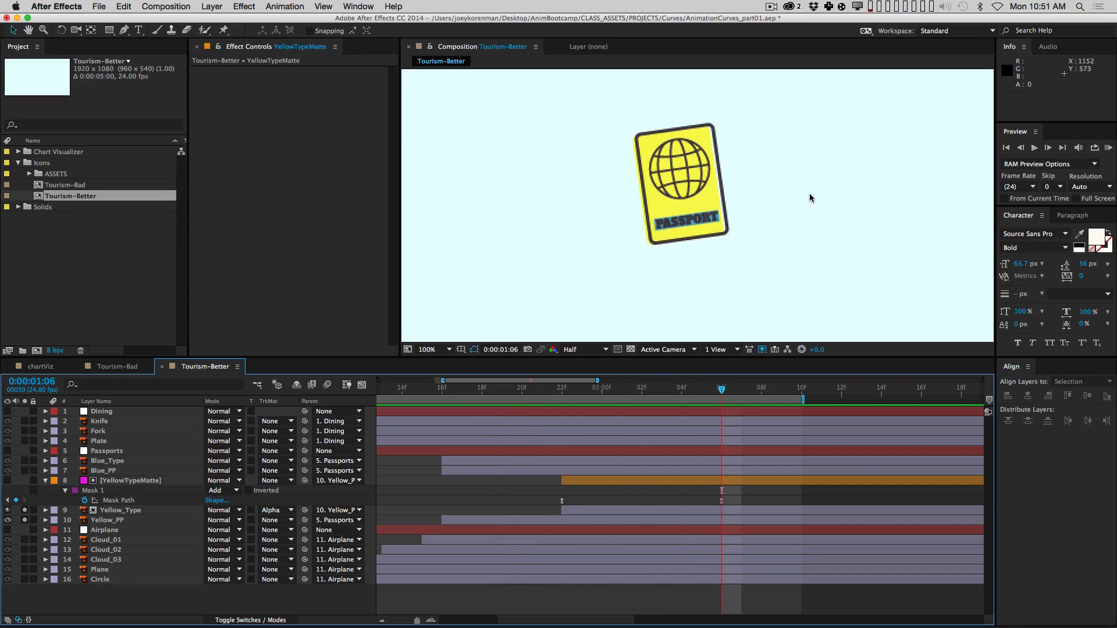
{"action": "left_click_drag", "start_coordinate": [596, 392], "coordinate": [662, 389]}
{"action": "left_click_drag", "start_coordinate": [585, 389], "coordinate": [682, 407]}
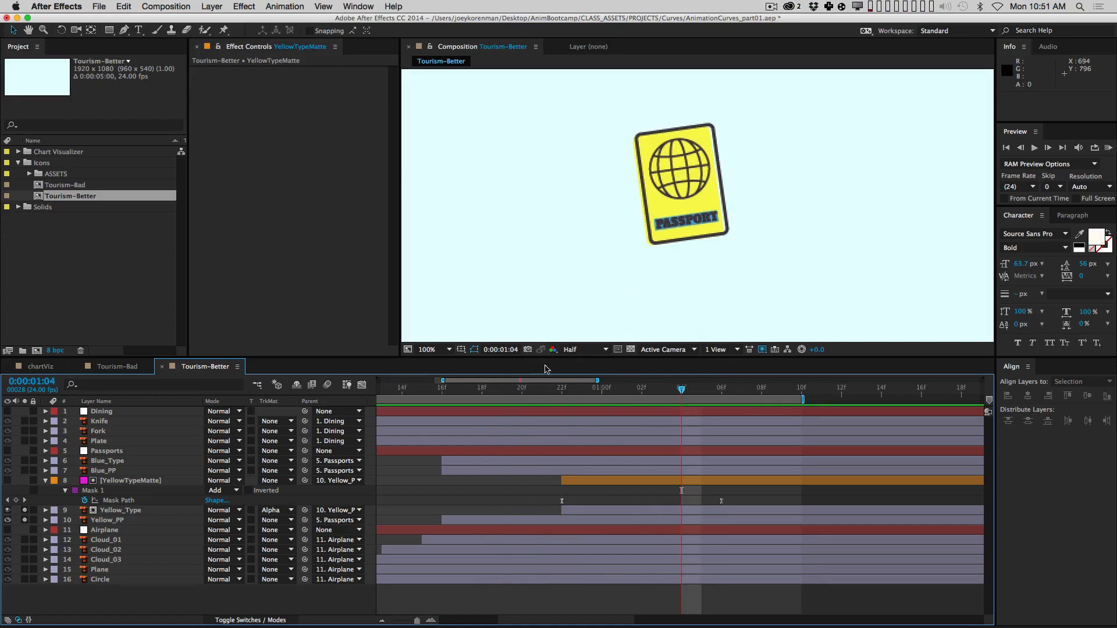
{"action": "left_click_drag", "start_coordinate": [569, 391], "coordinate": [741, 389]}
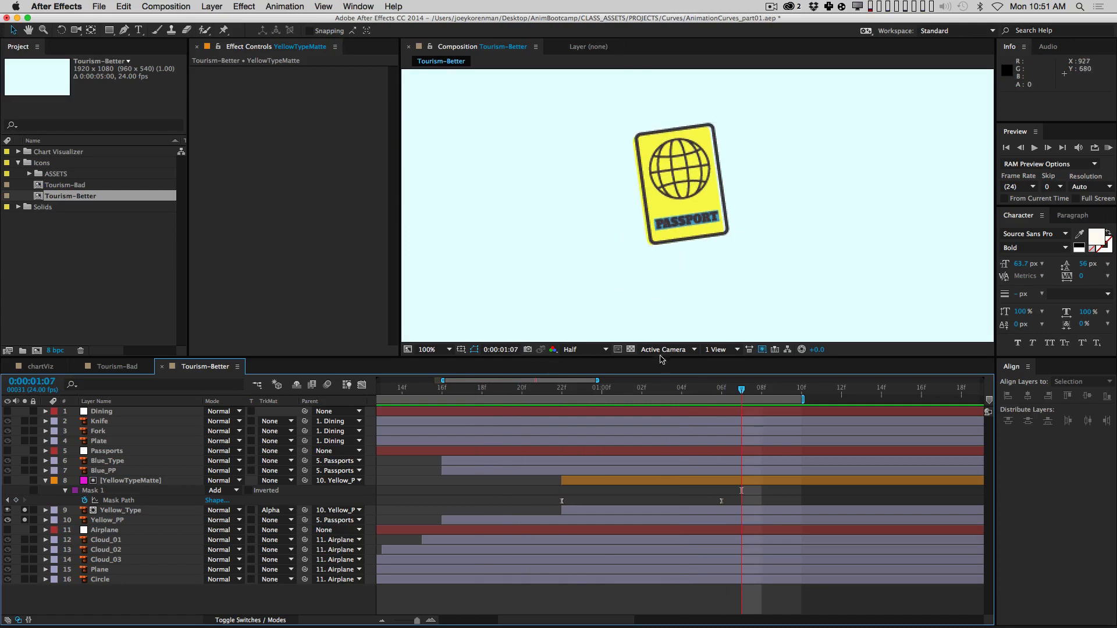
{"action": "left_click", "coordinate": [46, 480]}
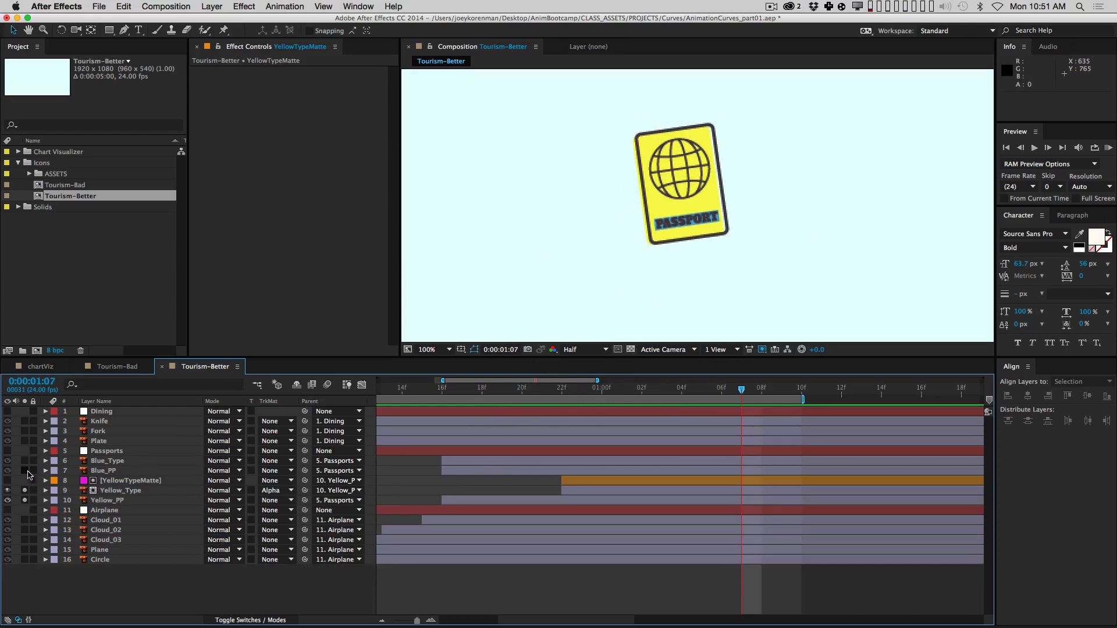
Step: Solo Blue_PP and copy Yellow_PP's four Scale and Rotation keyframes
{"action": "left_click", "coordinate": [101, 471]}
{"action": "left_click", "coordinate": [25, 470]}
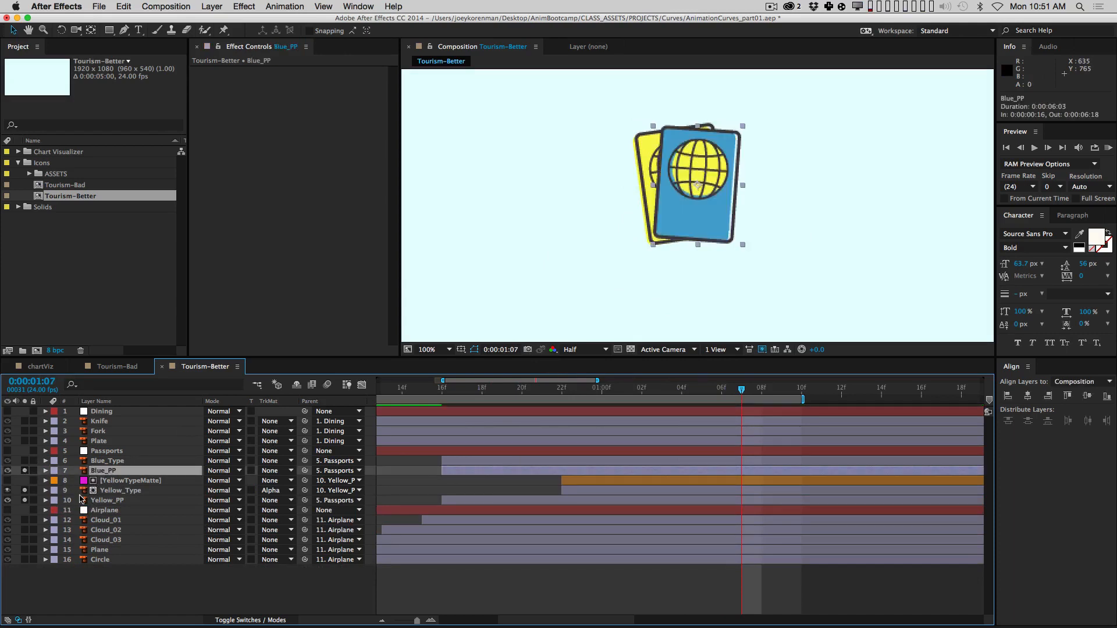
{"action": "left_click", "coordinate": [159, 502]}
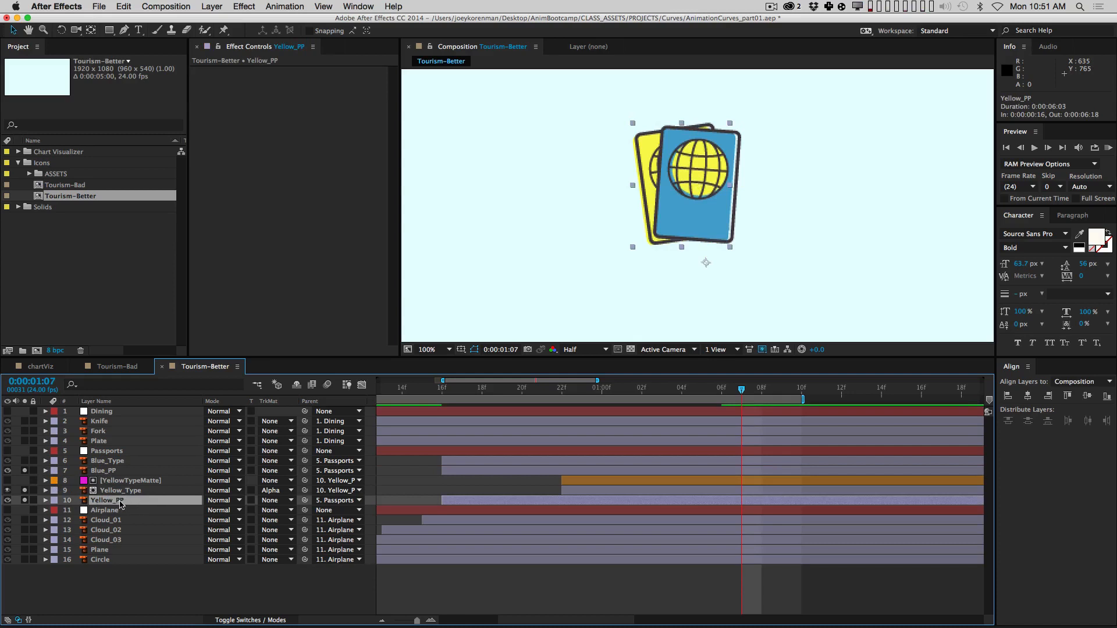
{"action": "key", "text": "u"}
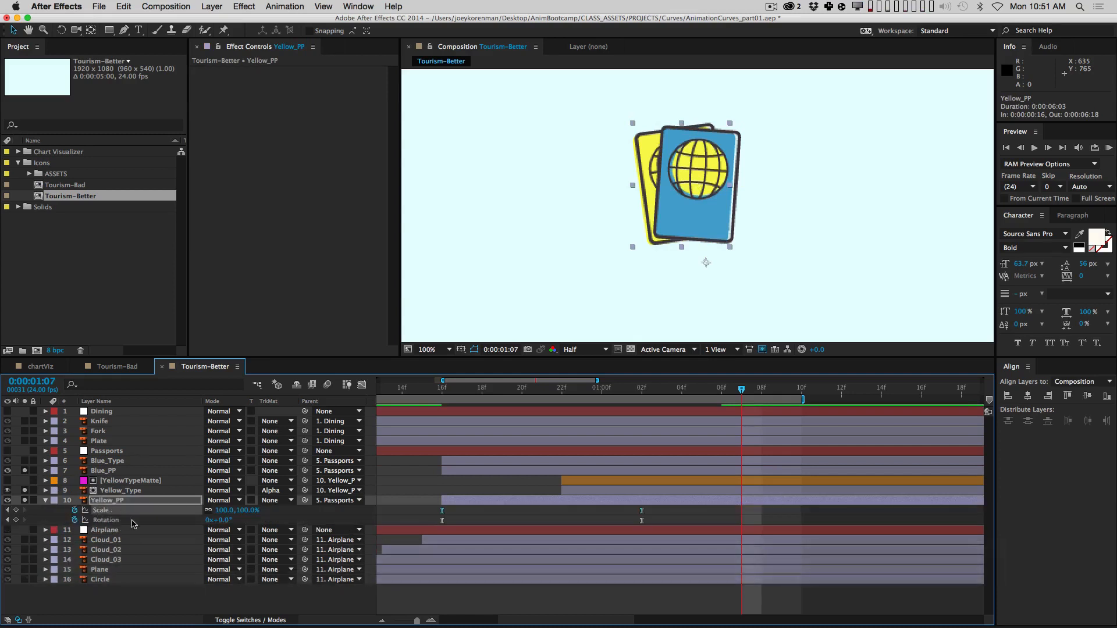
{"action": "left_click_drag", "start_coordinate": [426, 507], "coordinate": [552, 534]}
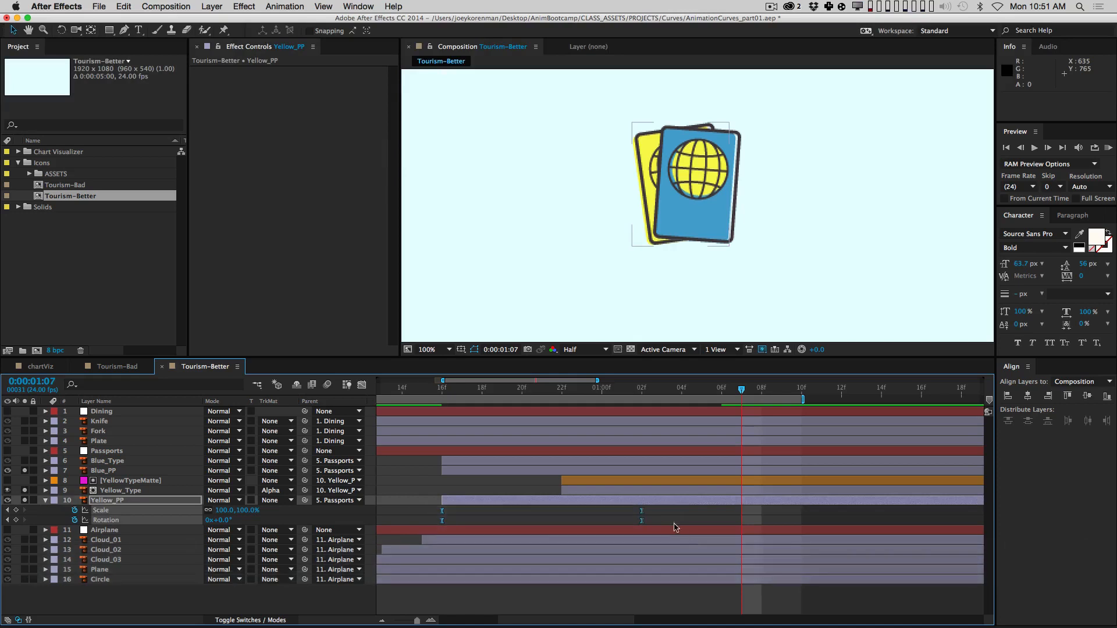
{"action": "key", "text": "super+c"}
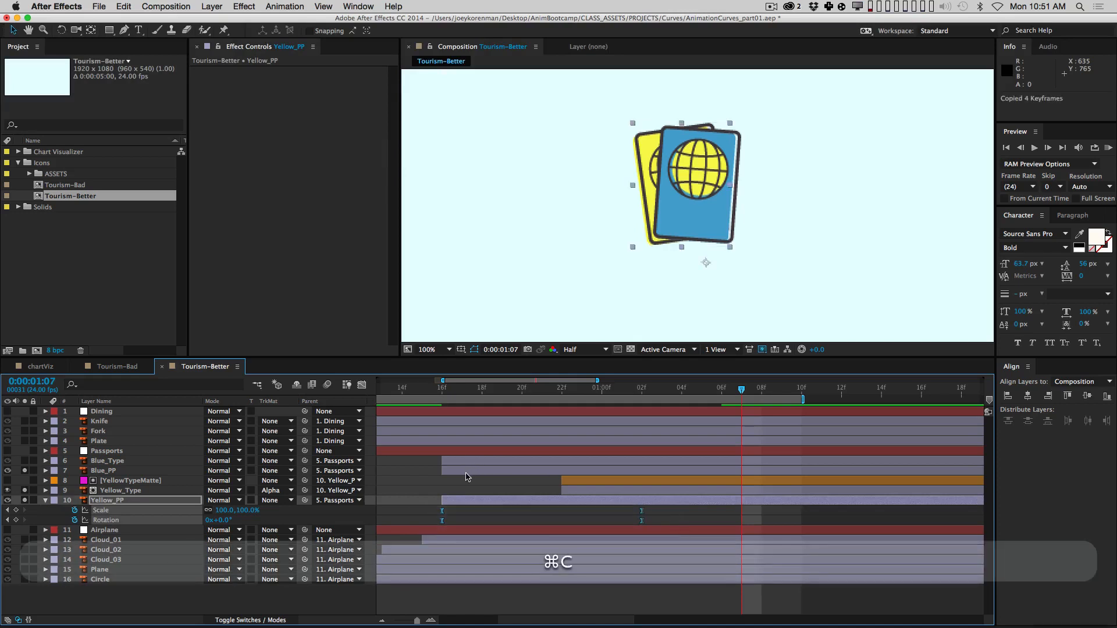
{"action": "left_click", "coordinate": [46, 501]}
Step: Start Blue_PP at 1:03, move its anchor point to the bottom edge, and paste the keyframes
{"action": "left_click", "coordinate": [112, 472]}
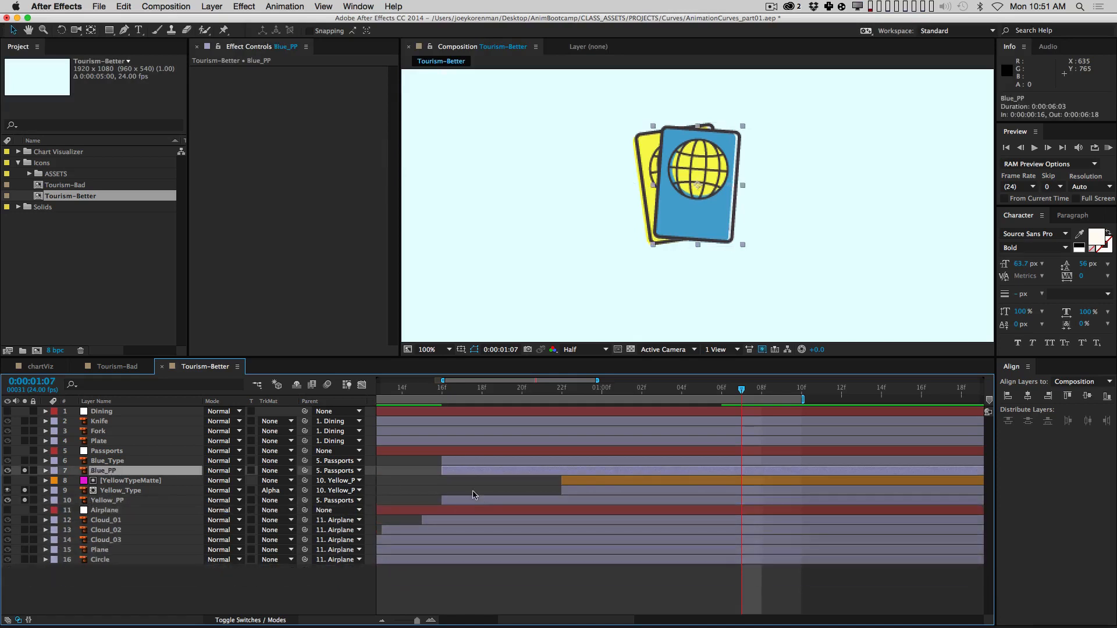
{"action": "left_click_drag", "start_coordinate": [526, 387], "coordinate": [661, 388]}
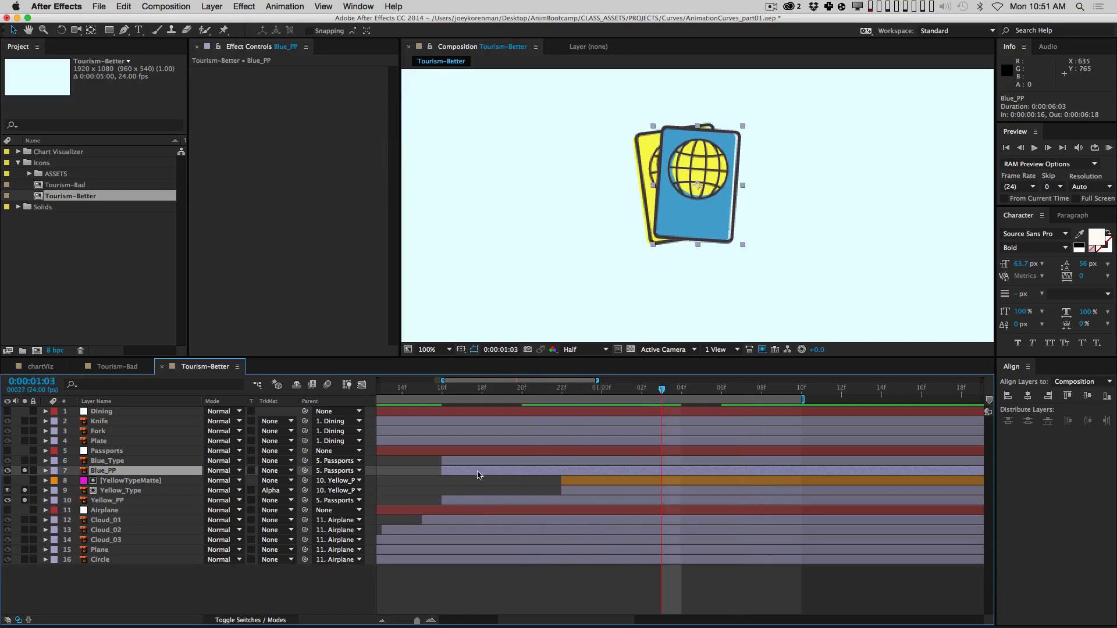
{"action": "left_click_drag", "start_coordinate": [477, 475], "coordinate": [671, 457]}
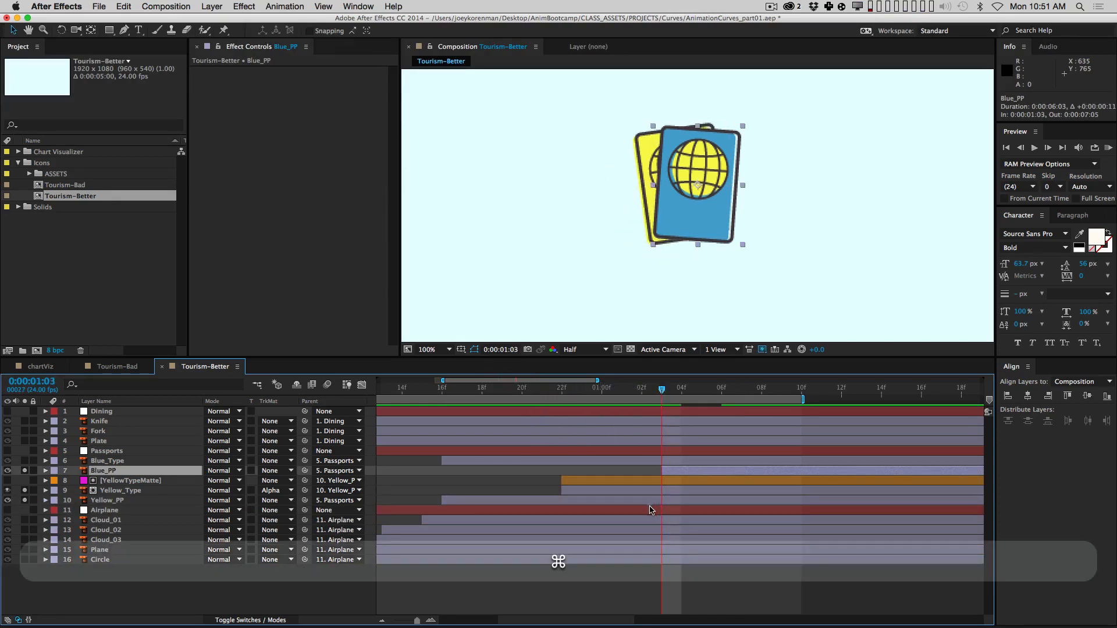
{"action": "key", "text": "super+v"}
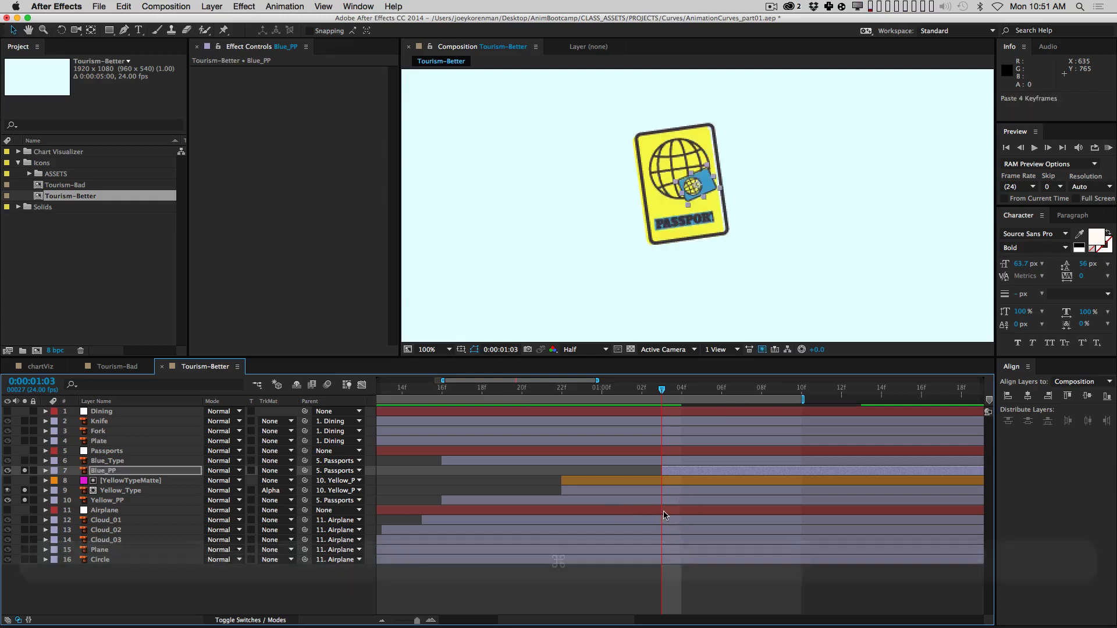
{"action": "key", "text": "super+z"}
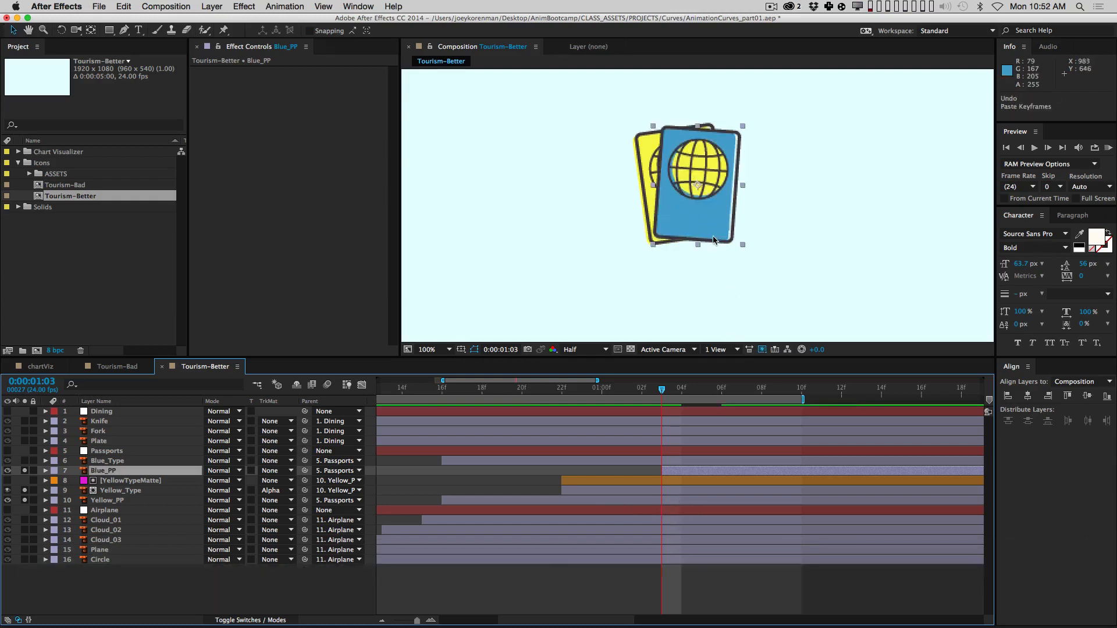
{"action": "key", "text": "y"}
{"action": "left_click_drag", "start_coordinate": [697, 185], "coordinate": [699, 228]}
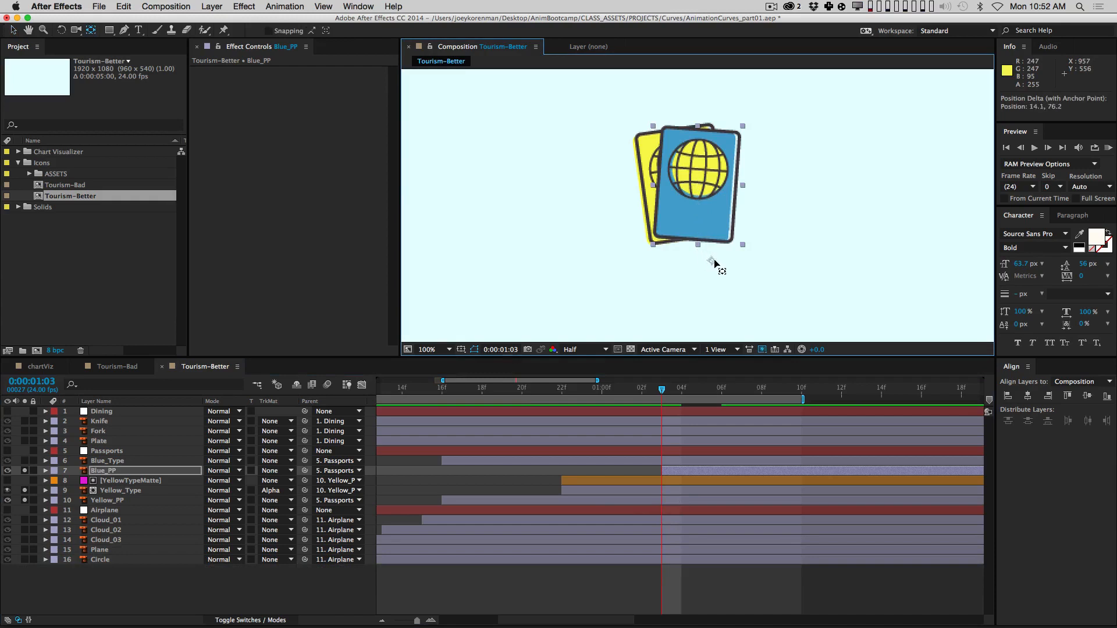
{"action": "key", "text": "super+v"}
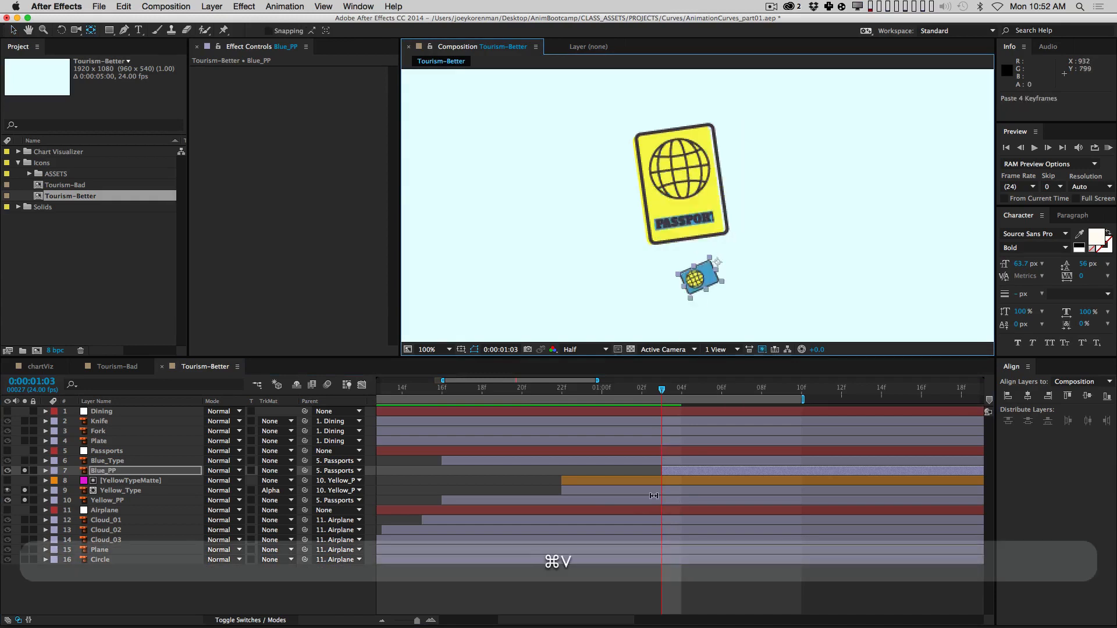
Step: Preview and scrub the blue passport's tilted spring-in, then select Blue_Type
{"action": "key", "text": "space"}
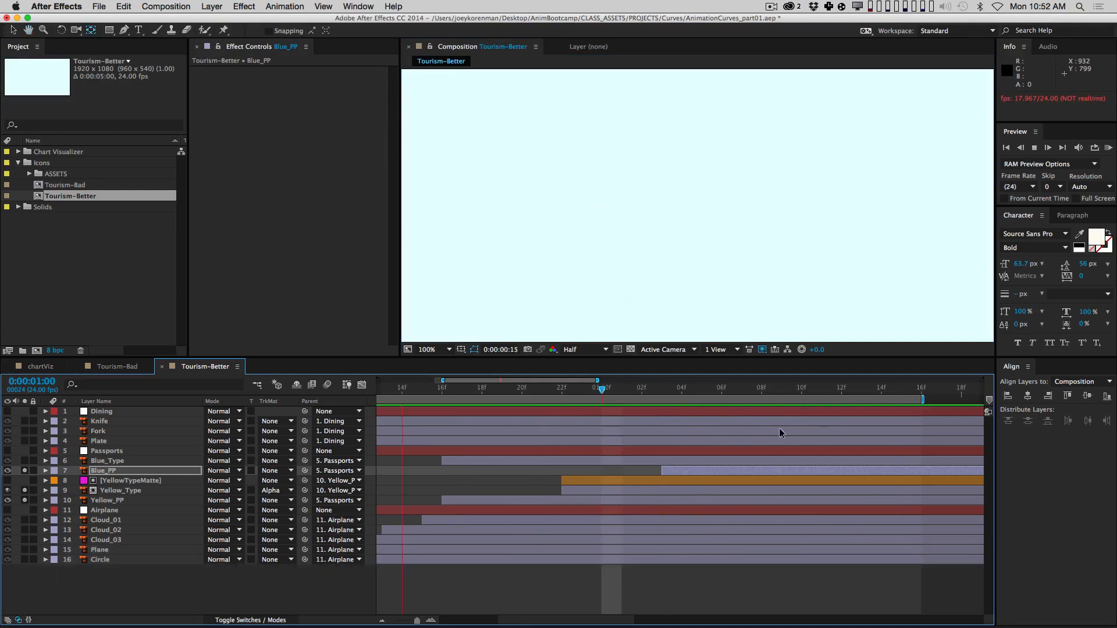
{"action": "key", "text": "space"}
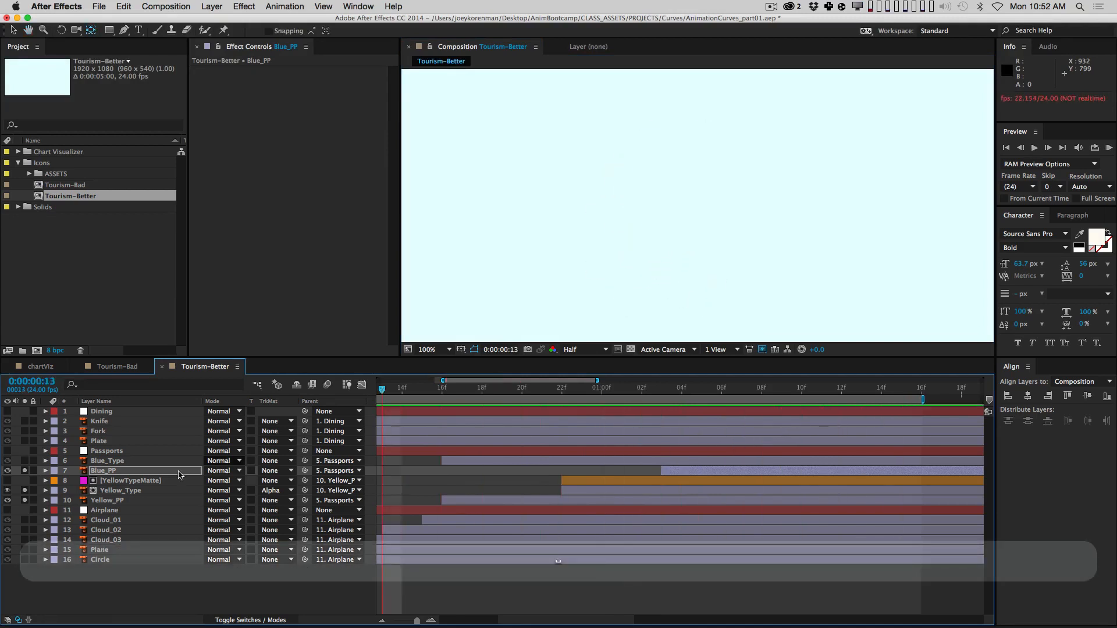
{"action": "left_click_drag", "start_coordinate": [679, 392], "coordinate": [762, 389]}
{"action": "left_click", "coordinate": [733, 463]}
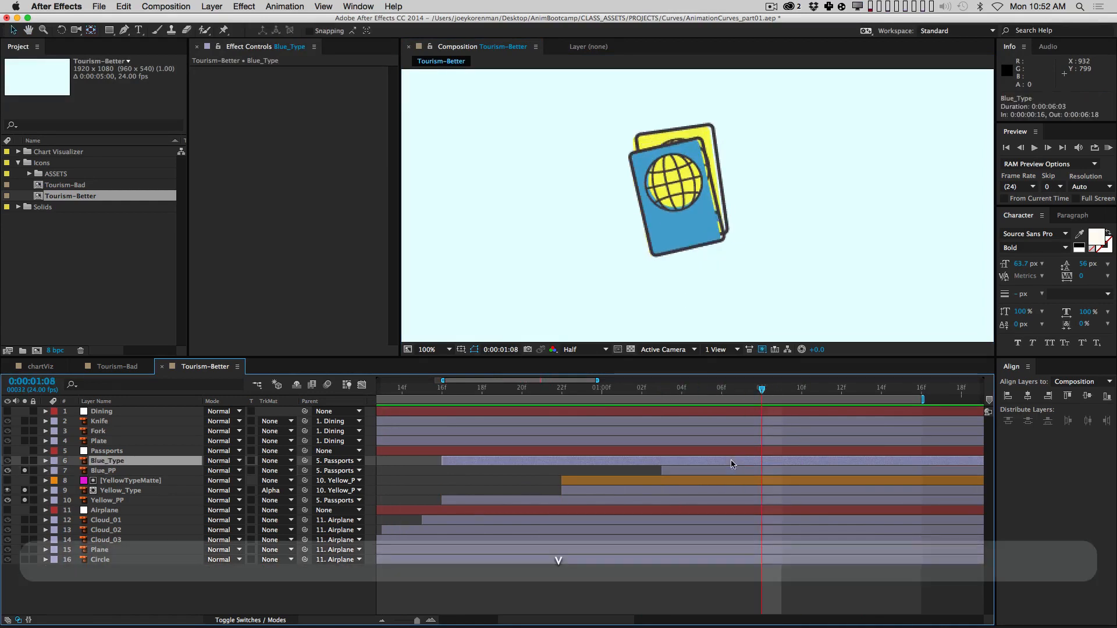
Step: Trim Blue_Type to start at 1:08 and parent it to Blue_PP
{"action": "key", "text": "alt+bracketleft"}
{"action": "left_click", "coordinate": [24, 460]}
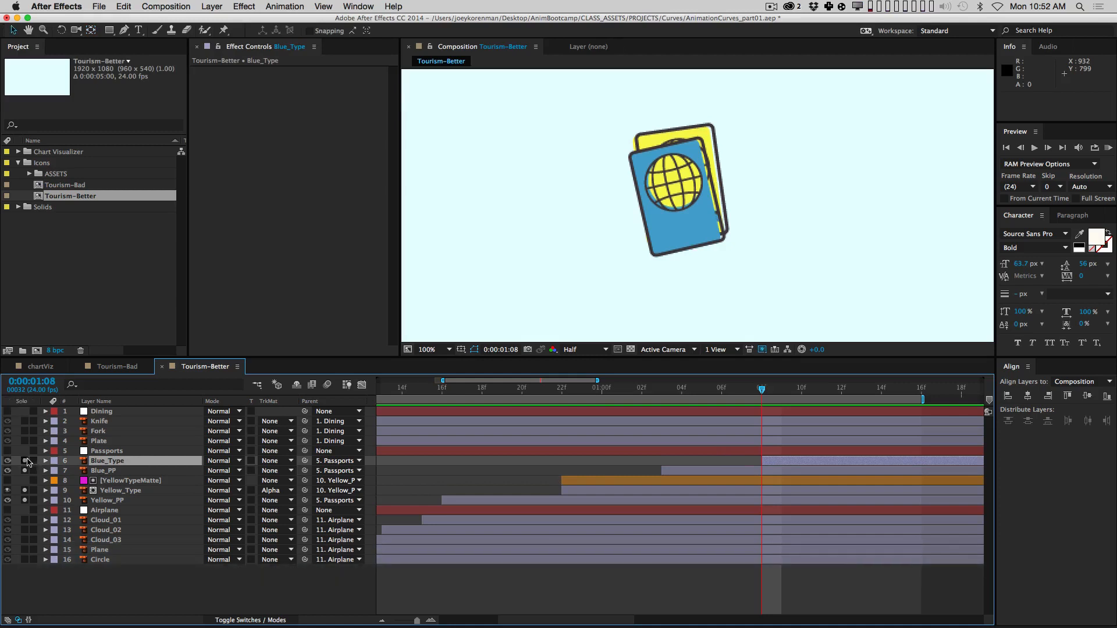
{"action": "scroll", "coordinate": [628, 466], "scroll_direction": "right", "scroll_amount": 4}
{"action": "left_click_drag", "start_coordinate": [601, 389], "coordinate": [740, 389]}
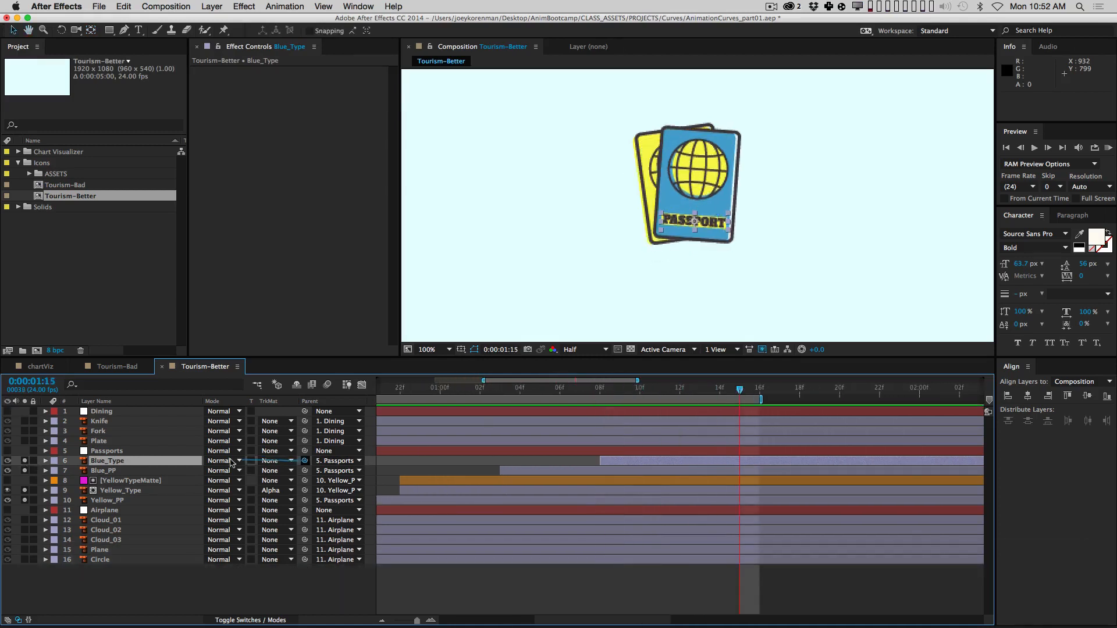
{"action": "left_click_drag", "start_coordinate": [304, 461], "coordinate": [188, 473]}
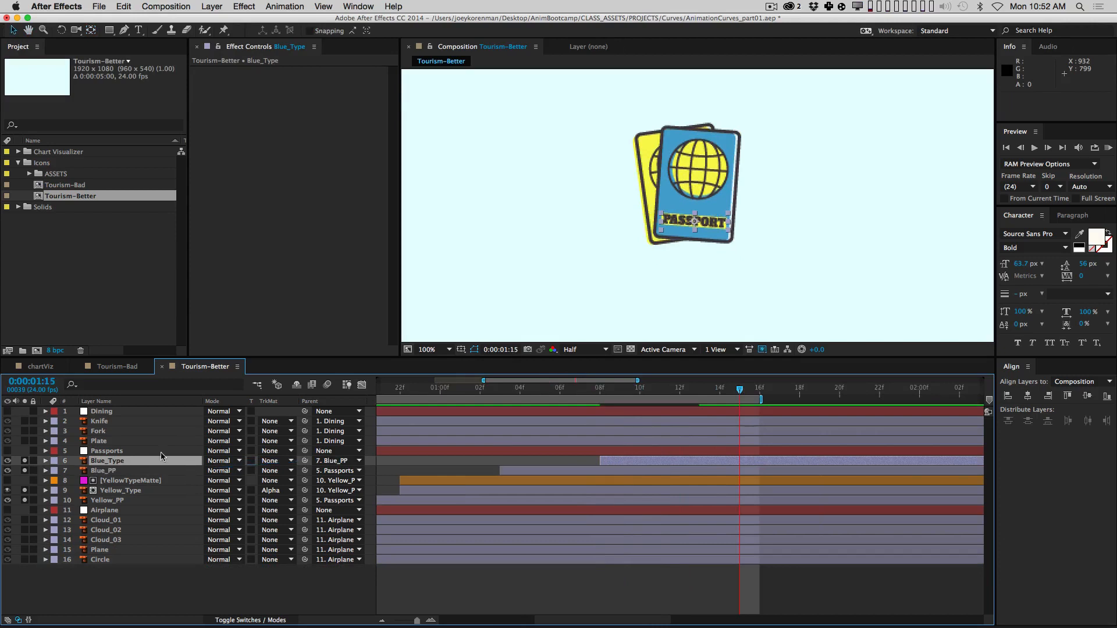
Step: Duplicate YellowTypeMatte as BlueTypeMatte above Blue_Type, start it at 1:08, and parent it to Blue_PP
{"action": "left_click", "coordinate": [146, 482]}
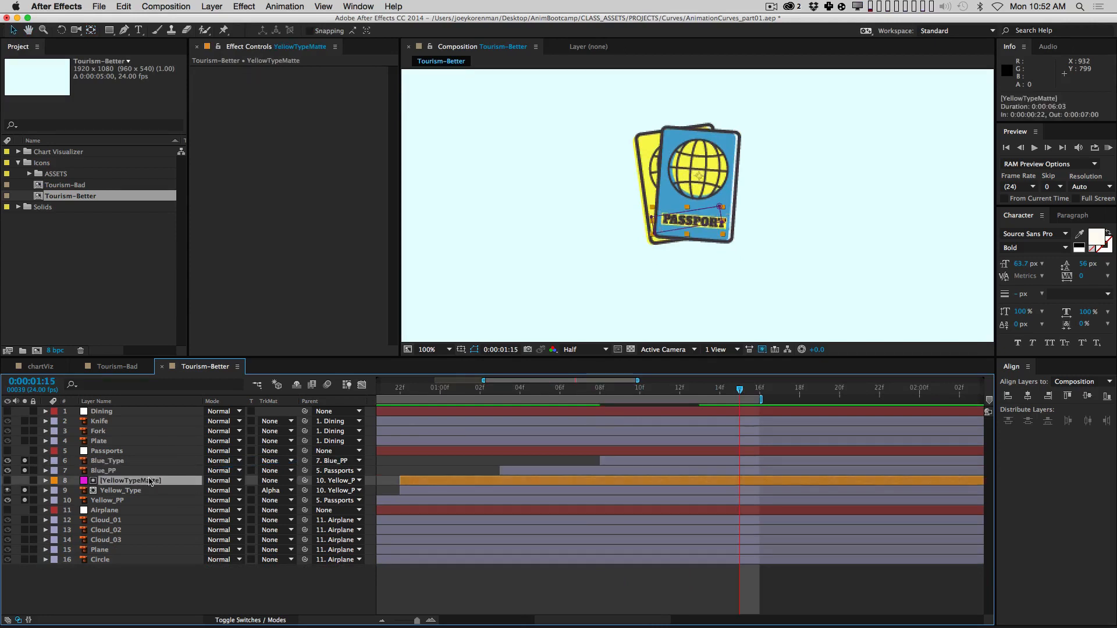
{"action": "key", "text": "super+d"}
{"action": "left_click_drag", "start_coordinate": [139, 479], "coordinate": [141, 463]}
{"action": "key", "text": "Return"}
{"action": "type", "text": "Blue"}
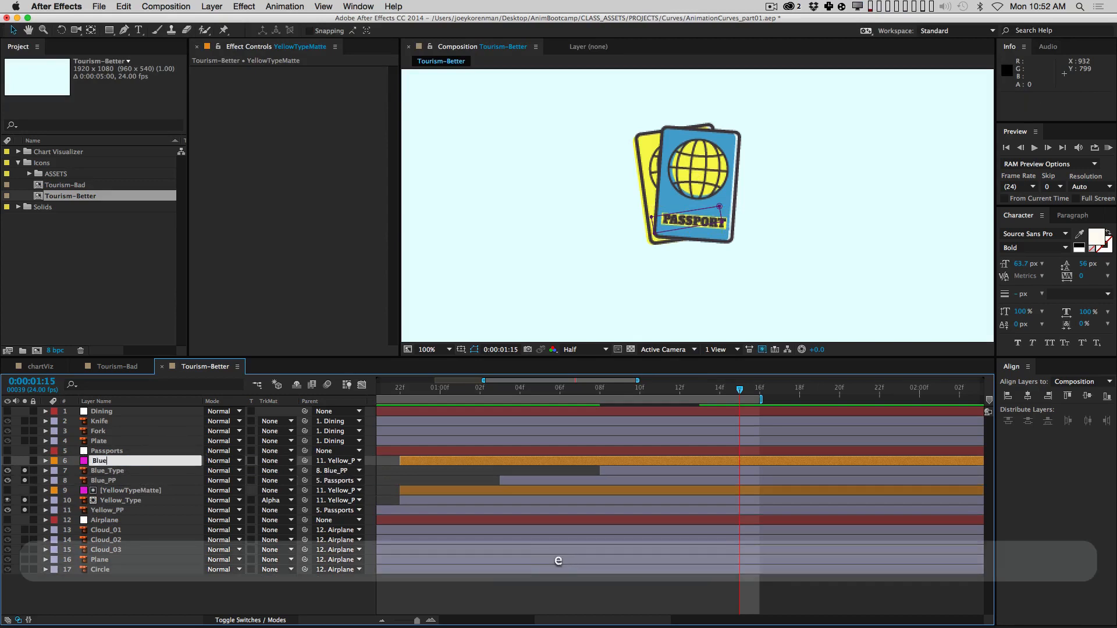
{"action": "type", "text": "TypeMatte"}
{"action": "key", "text": "Return"}
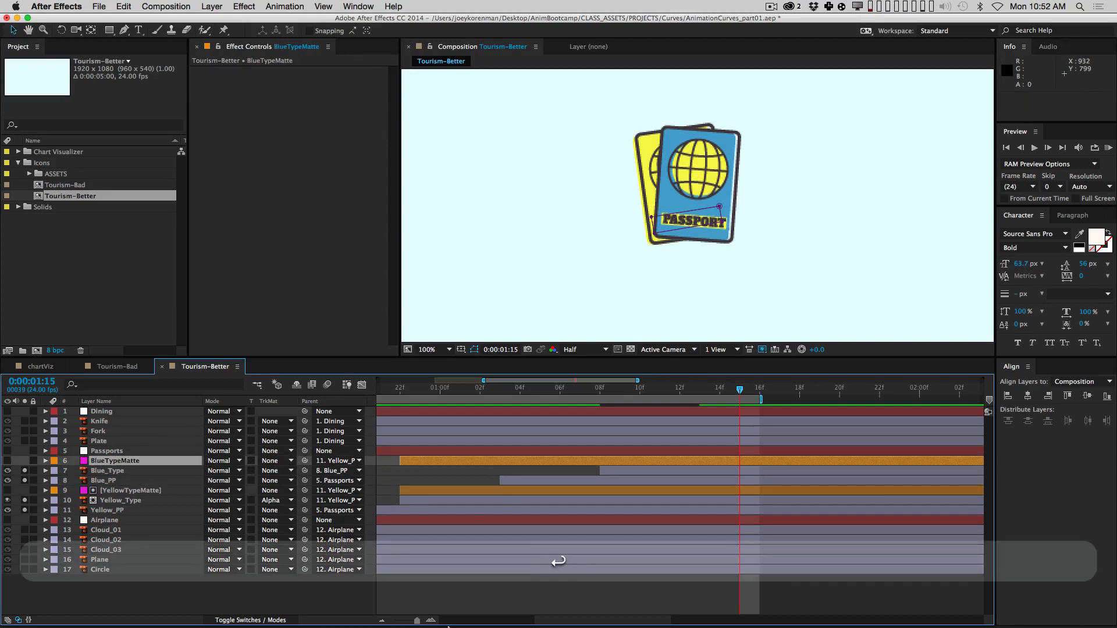
{"action": "left_click_drag", "start_coordinate": [440, 461], "coordinate": [618, 458]}
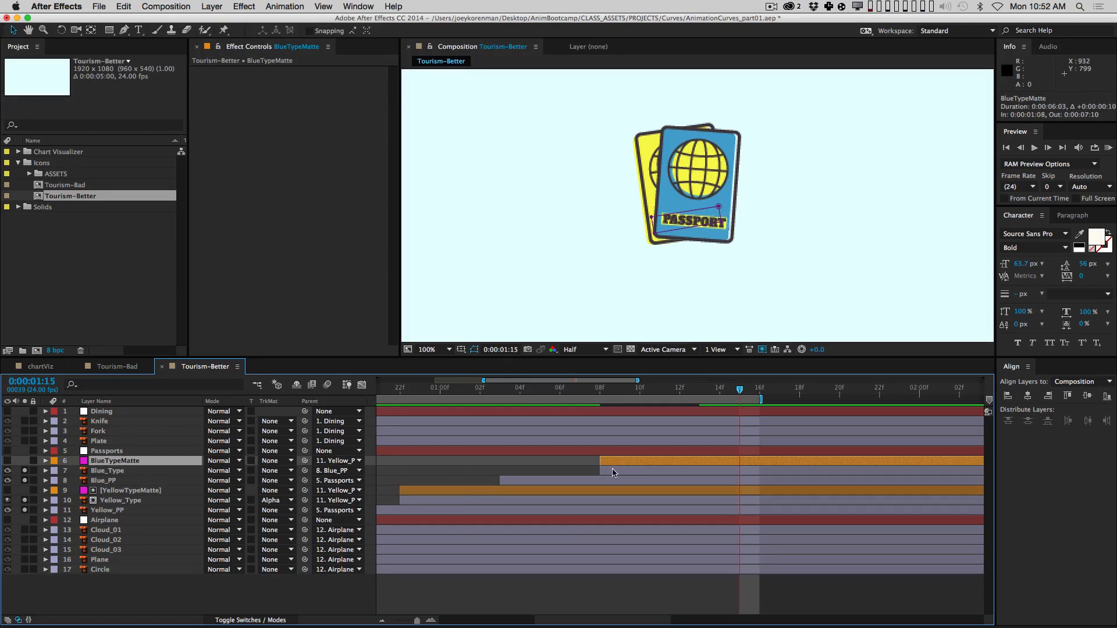
{"action": "left_click_drag", "start_coordinate": [304, 461], "coordinate": [121, 484]}
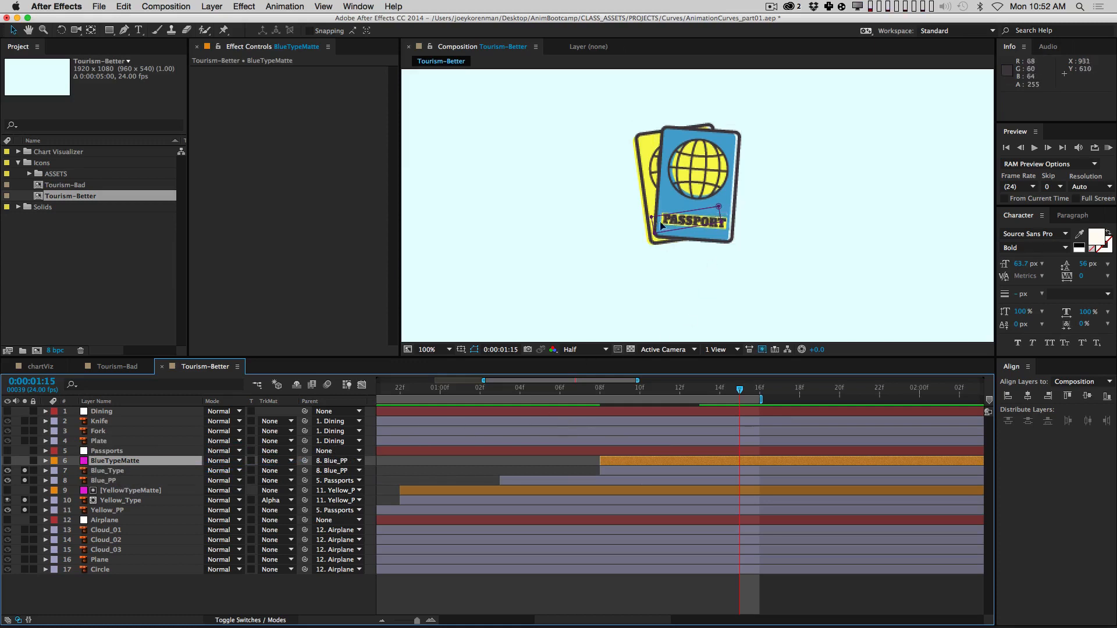
{"action": "key", "text": "u"}
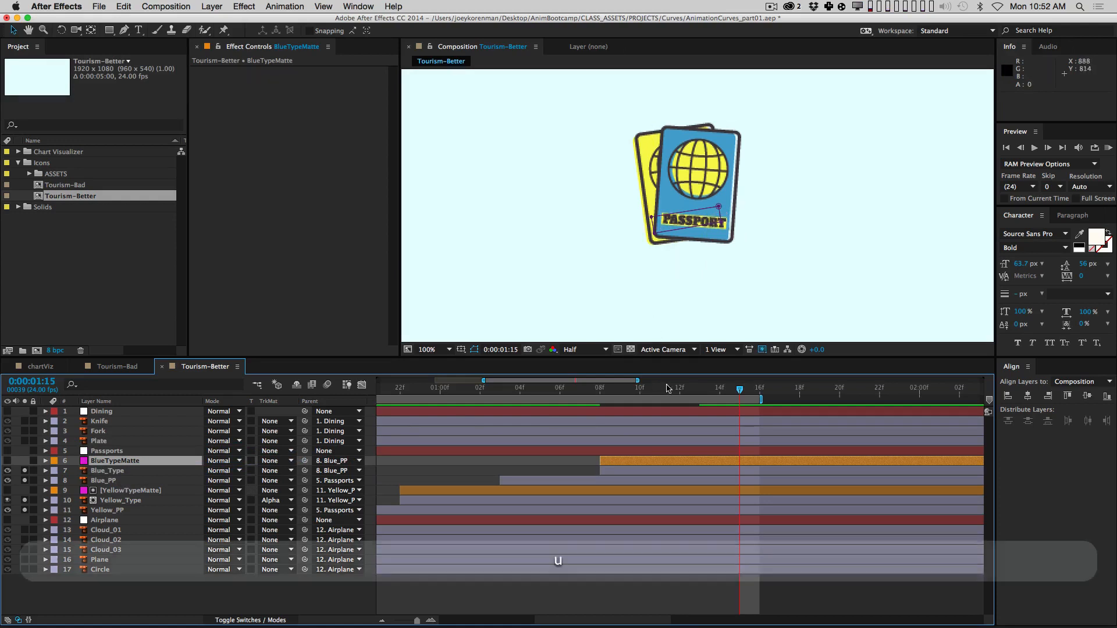
{"action": "left_click_drag", "start_coordinate": [610, 400], "coordinate": [759, 401]}
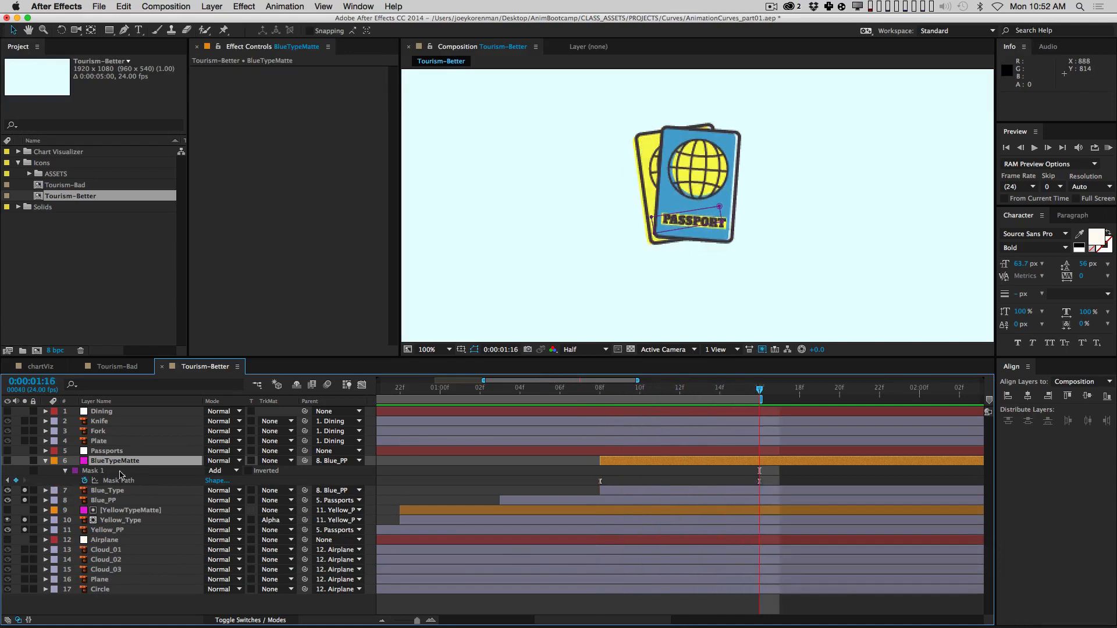
Step: Rotate BlueTypeMatte to about 12.7° and nudge it over the blue passport's label
{"action": "key", "text": "super+r"}
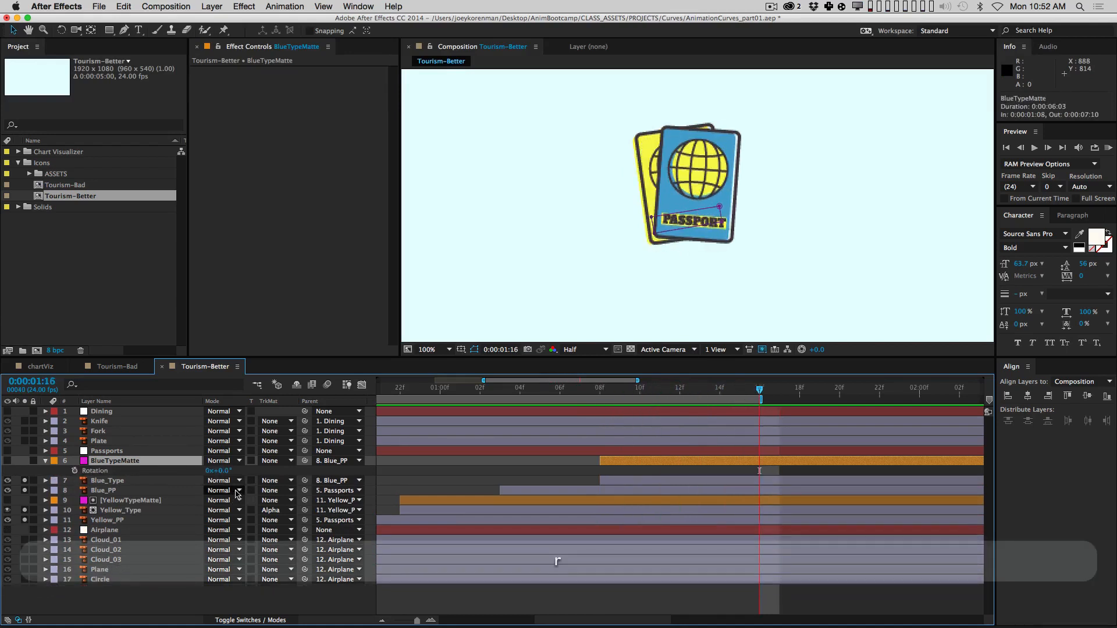
{"action": "left_click_drag", "start_coordinate": [225, 474], "coordinate": [289, 460]}
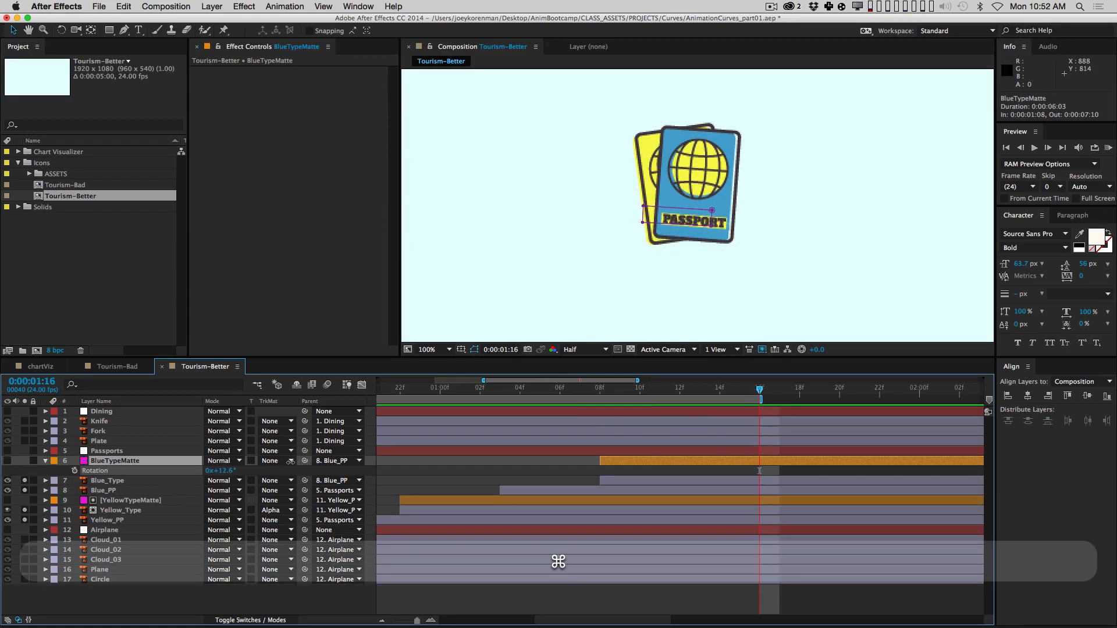
{"action": "key", "text": "shift+Right"}
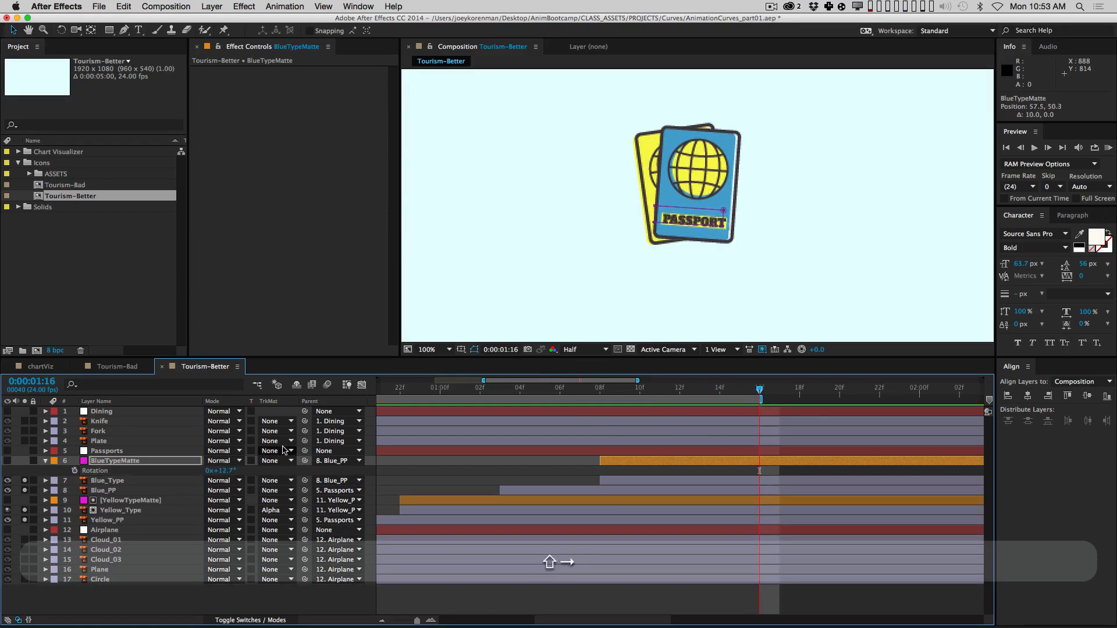
{"action": "key", "text": "Down"}
{"action": "key", "text": "Down"}
{"action": "key", "text": "Down"}
{"action": "key", "text": "Down"}
{"action": "key", "text": "Down"}
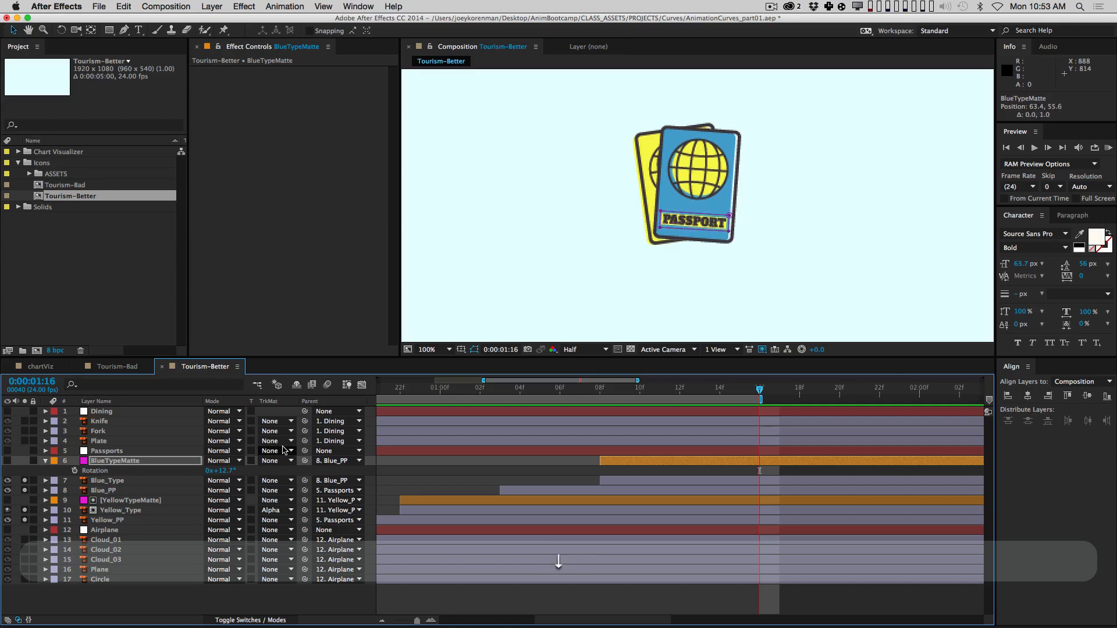
{"action": "key", "text": "Left"}
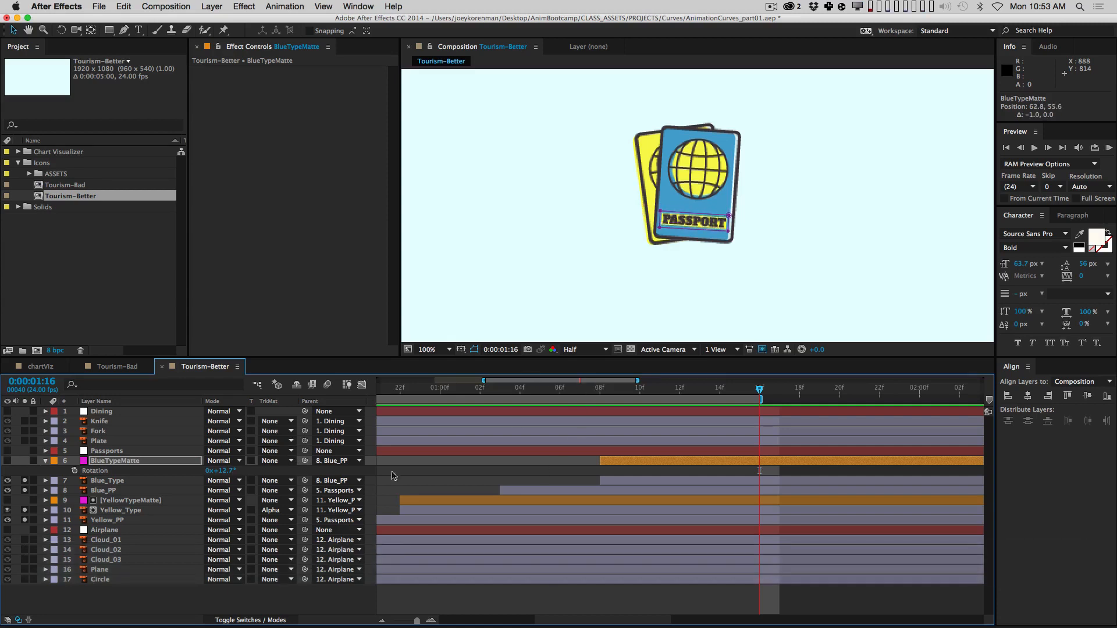
Step: Set Blue_Type's track matte to Alpha Matte "BlueTypeMatte" and scrub to check the masked text
{"action": "left_click", "coordinate": [119, 481]}
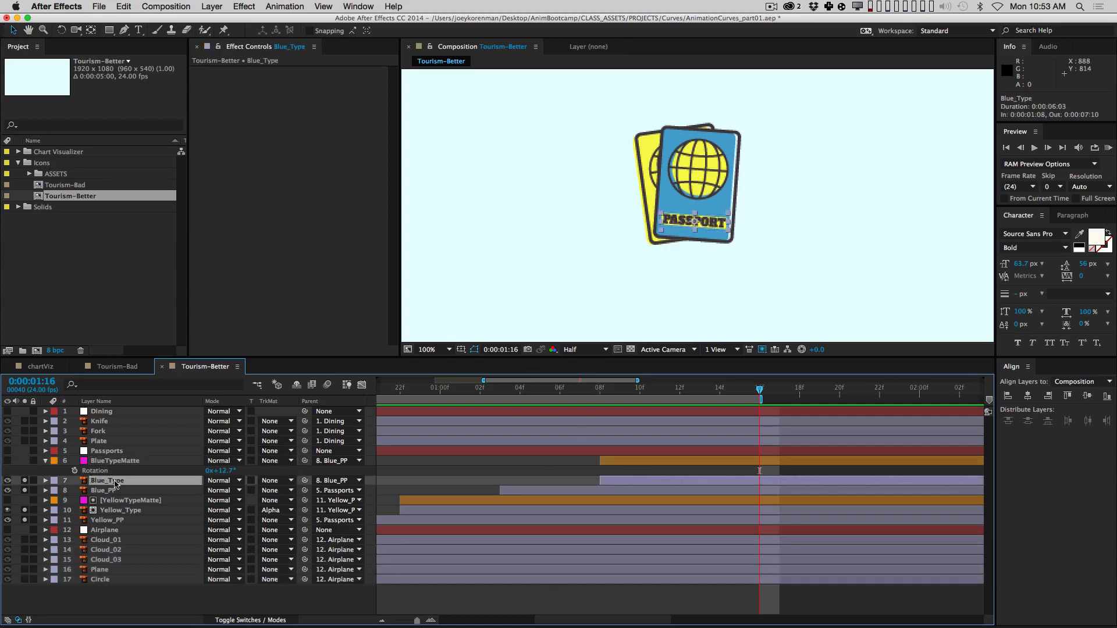
{"action": "left_click", "coordinate": [284, 480]}
{"action": "left_click", "coordinate": [292, 512]}
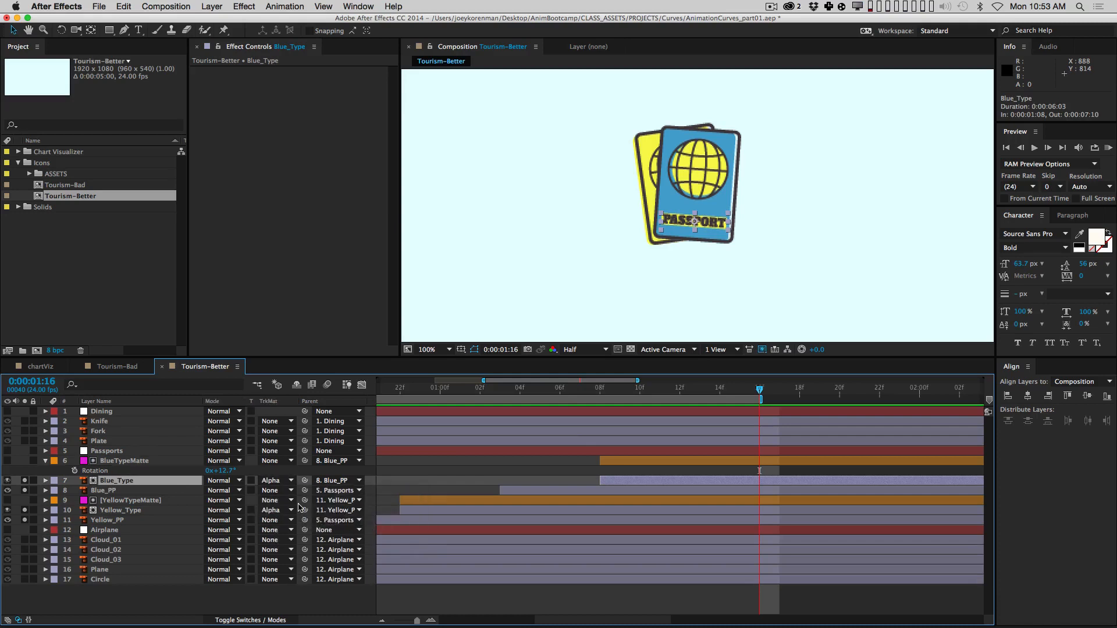
{"action": "left_click_drag", "start_coordinate": [574, 390], "coordinate": [802, 410]}
{"action": "key", "text": "minus"}
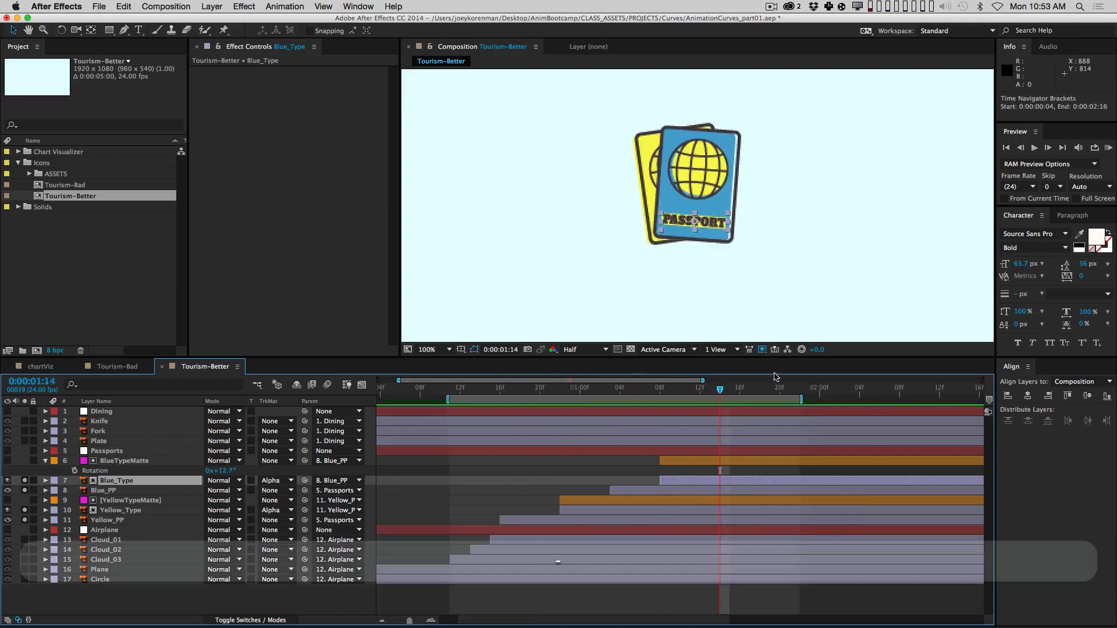
Step: Fit the whole composition in the viewer and turn off solo on the passport layers
{"action": "key", "text": "comma"}
{"action": "key", "text": "comma"}
{"action": "key", "text": "comma"}
{"action": "key", "text": "comma"}
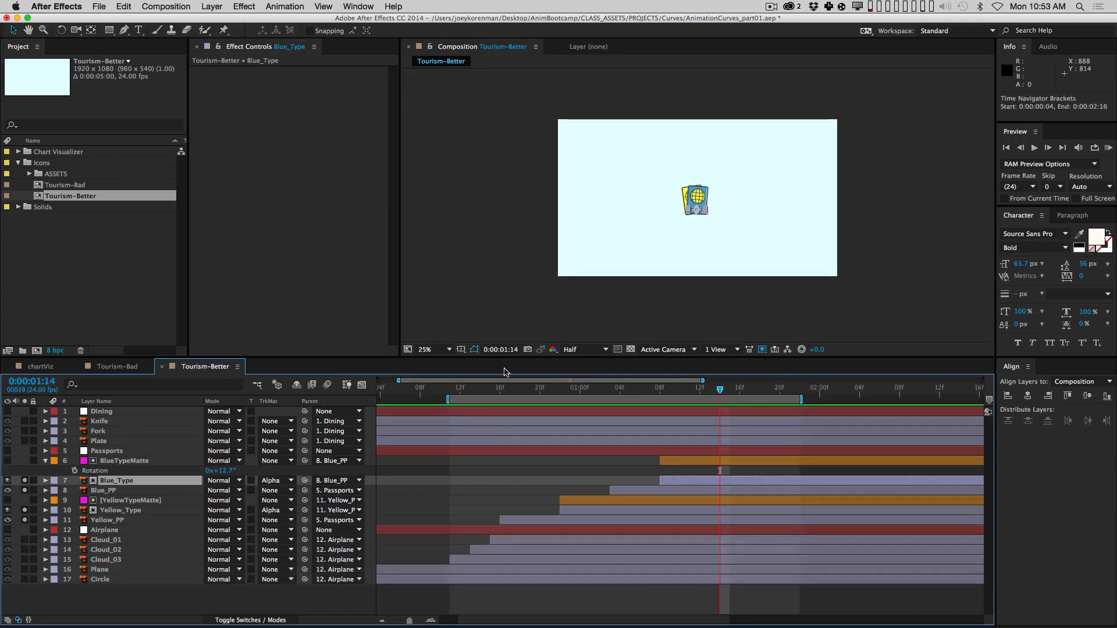
{"action": "key", "text": "period"}
{"action": "key", "text": "period"}
{"action": "left_click", "coordinate": [449, 349]}
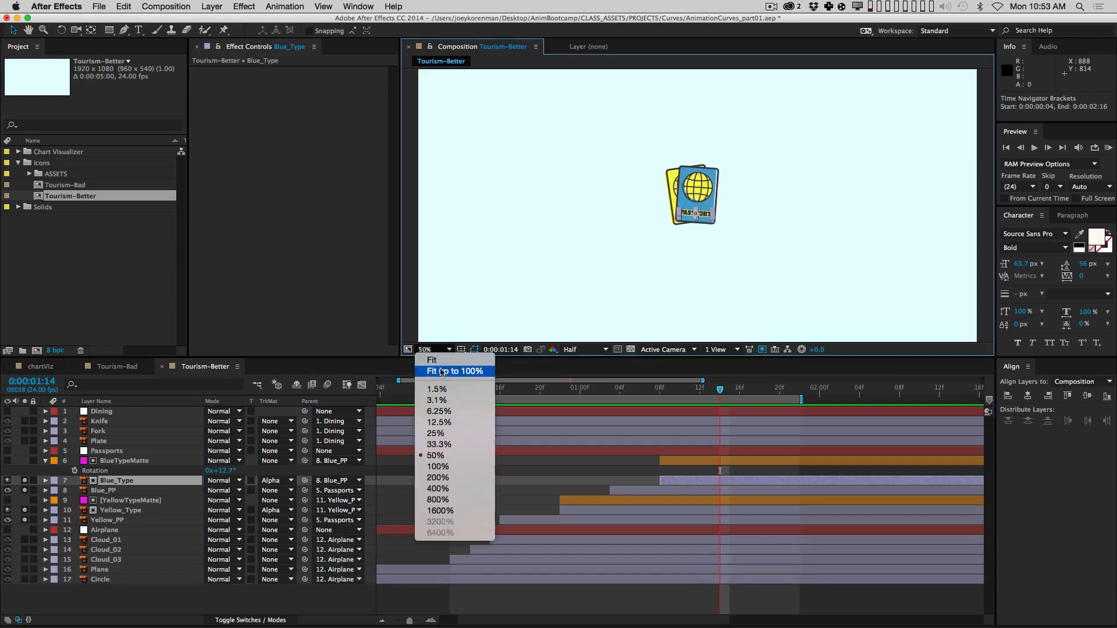
{"action": "left_click", "coordinate": [457, 369]}
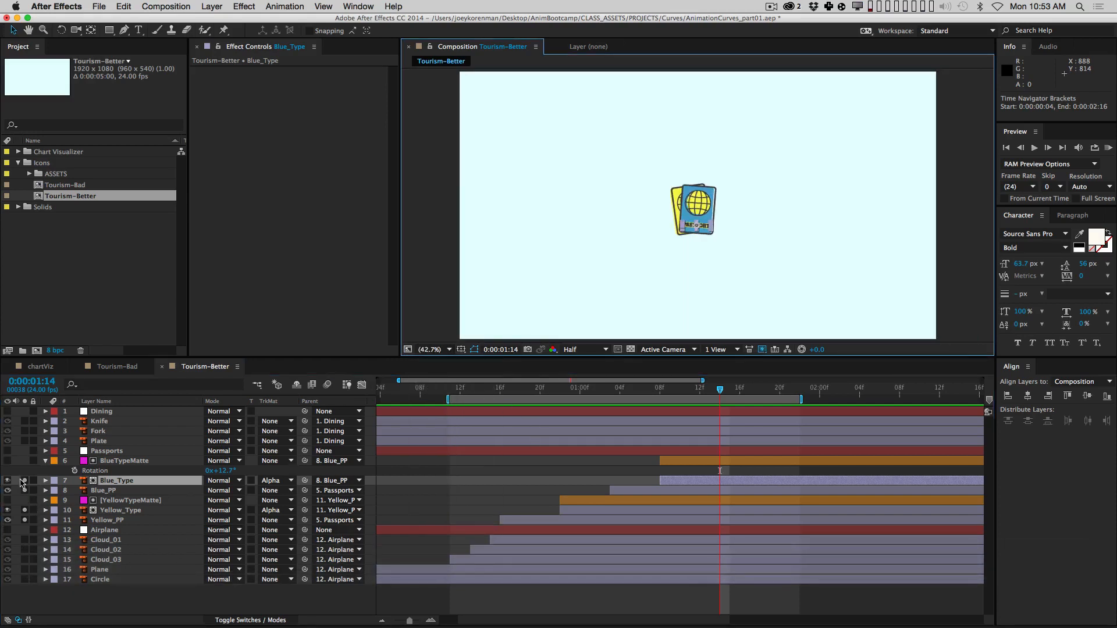
{"action": "left_click_drag", "start_coordinate": [20, 481], "coordinate": [29, 523]}
{"action": "left_click_drag", "start_coordinate": [24, 481], "coordinate": [23, 521]}
{"action": "left_click", "coordinate": [104, 599]}
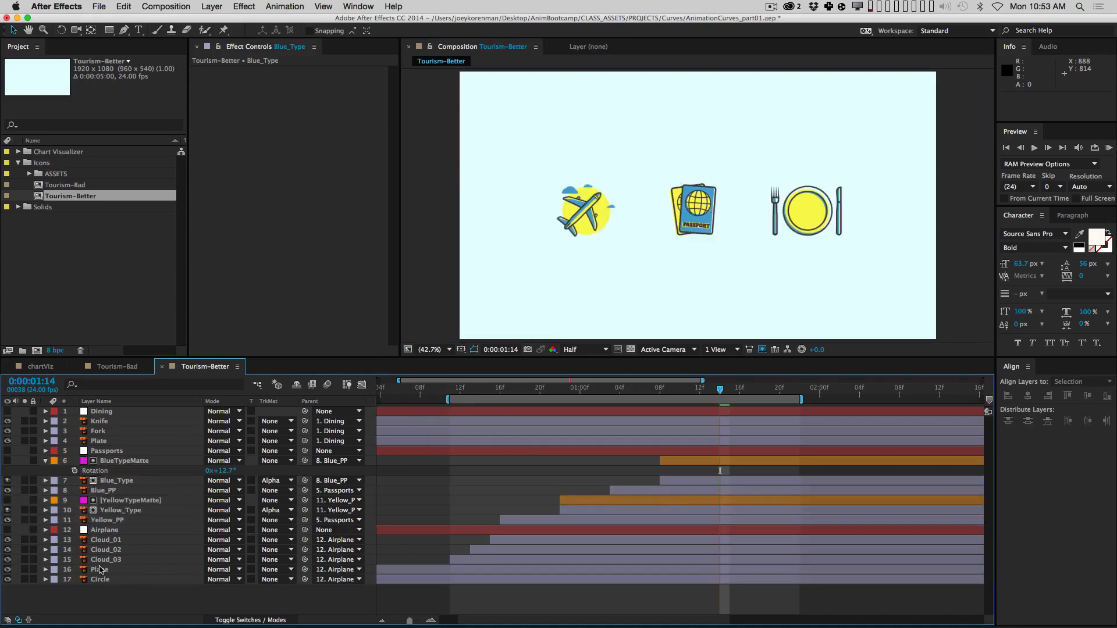
Step: Set the work area to run from frame 1 to about 2:13
{"action": "key", "text": "Home"}
{"action": "key", "text": "b"}
{"action": "key", "text": "minus"}
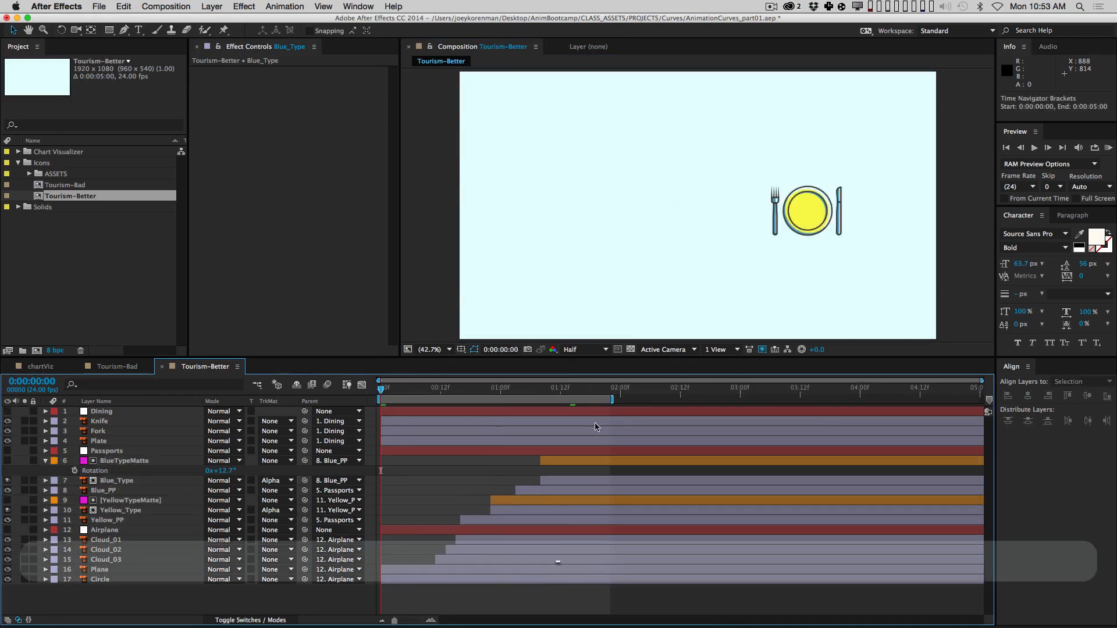
{"action": "left_click_drag", "start_coordinate": [612, 400], "coordinate": [653, 399]}
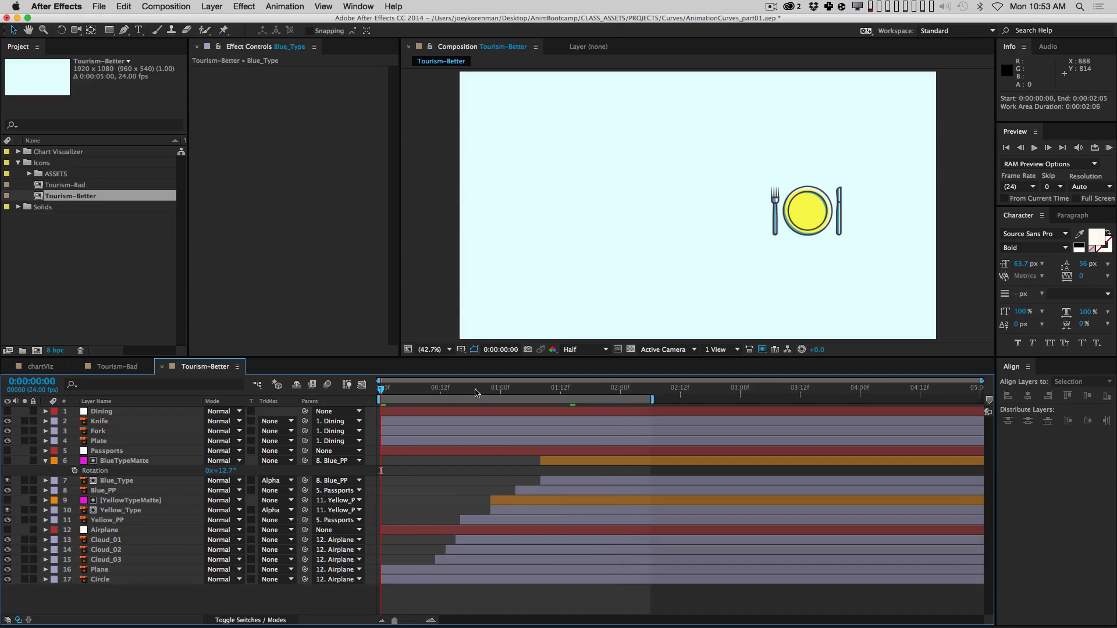
{"action": "left_click", "coordinate": [421, 387]}
{"action": "key", "text": "b"}
{"action": "left_click", "coordinate": [516, 387]}
{"action": "key", "text": "n"}
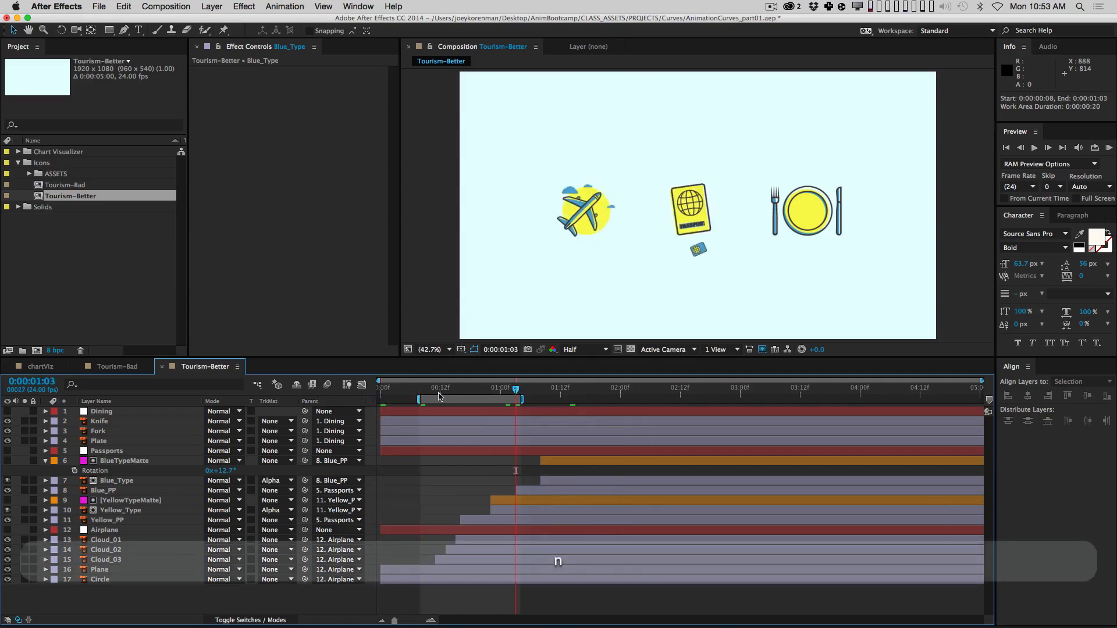
{"action": "left_click_drag", "start_coordinate": [419, 400], "coordinate": [383, 399]}
{"action": "left_click_drag", "start_coordinate": [521, 399], "coordinate": [682, 399]}
Step: RAM-preview the passport animation, then collapse BlueTypeMatte and select it through Blue_PP
{"action": "key", "text": "0"}
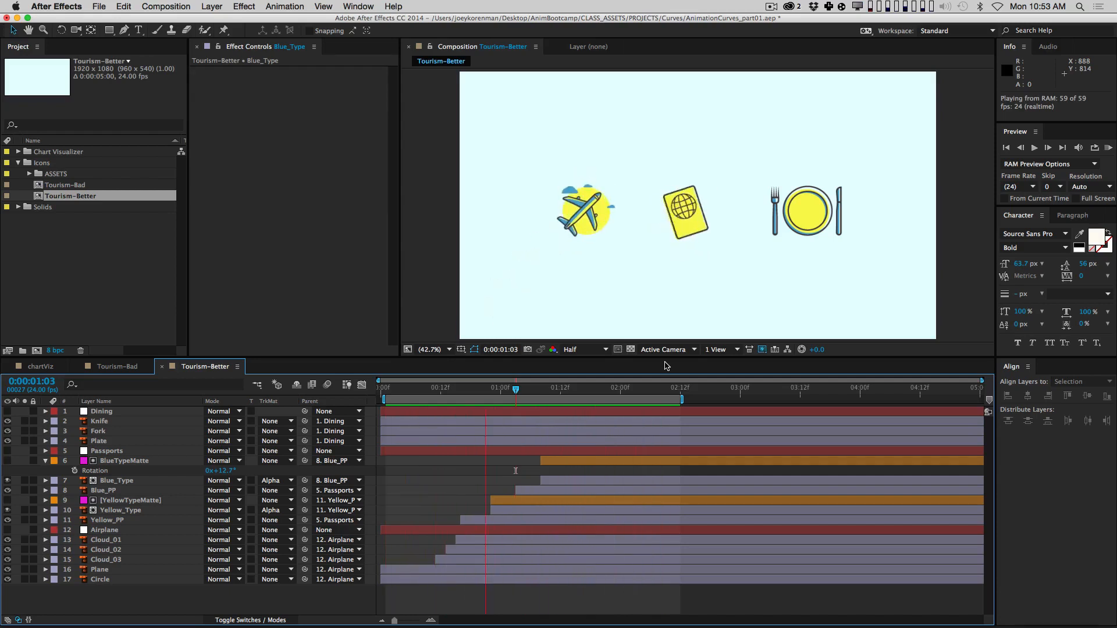
{"action": "key", "text": "space"}
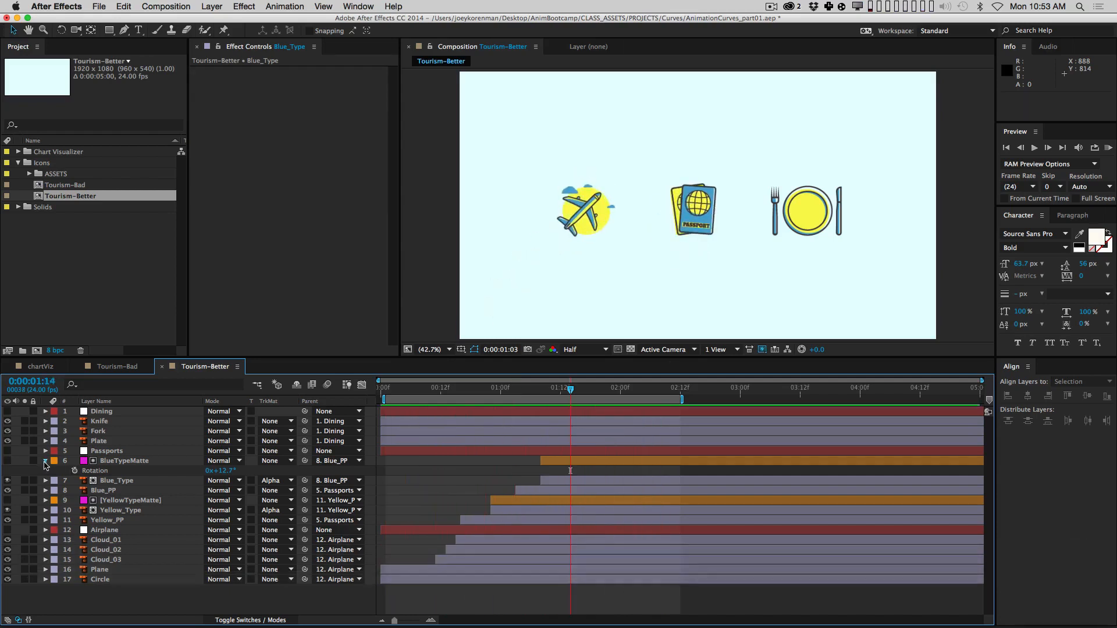
{"action": "left_click", "coordinate": [45, 461]}
{"action": "left_click", "coordinate": [128, 461]}
{"action": "left_click", "coordinate": [128, 480], "text": "shift"}
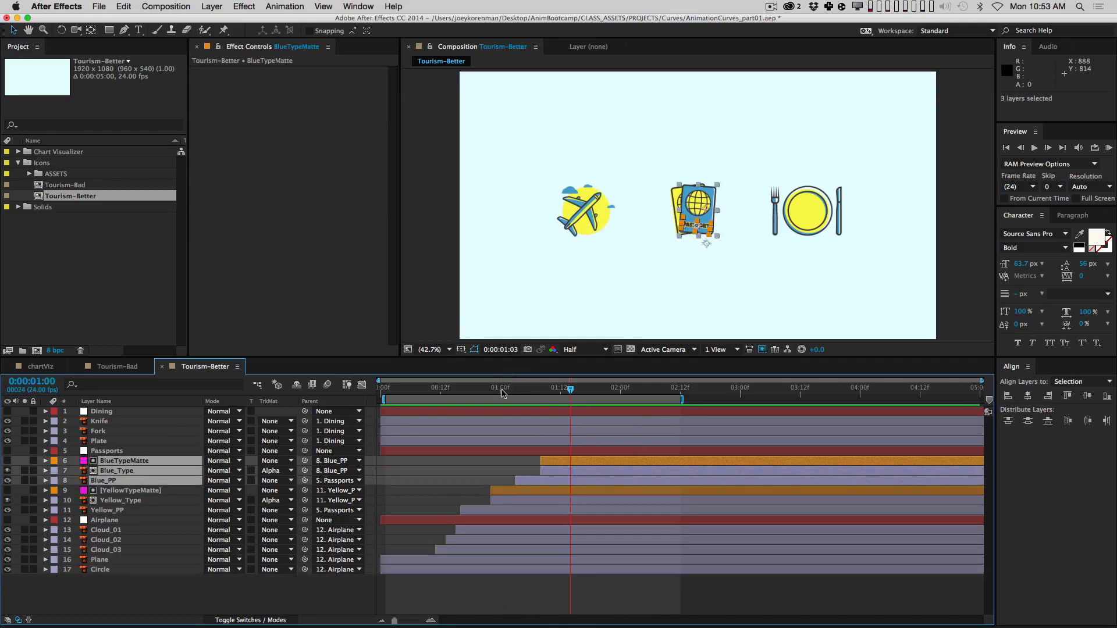
Step: Shift the three blue passport layers a few frames earlier and scrub to check the timing
{"action": "left_click_drag", "start_coordinate": [503, 393], "coordinate": [550, 388]}
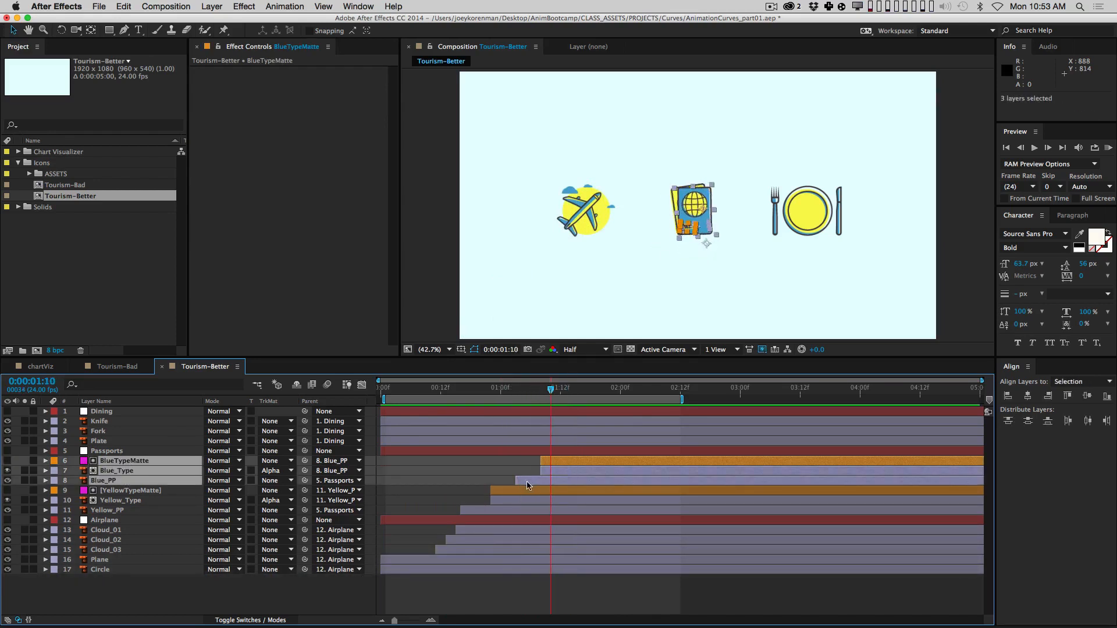
{"action": "left_click_drag", "start_coordinate": [527, 486], "coordinate": [512, 484]}
{"action": "left_click_drag", "start_coordinate": [482, 397], "coordinate": [541, 389]}
{"action": "left_click", "coordinate": [517, 588]}
Step: Preview the passport animation and extend the work area end to about 4:05
{"action": "key", "text": "0"}
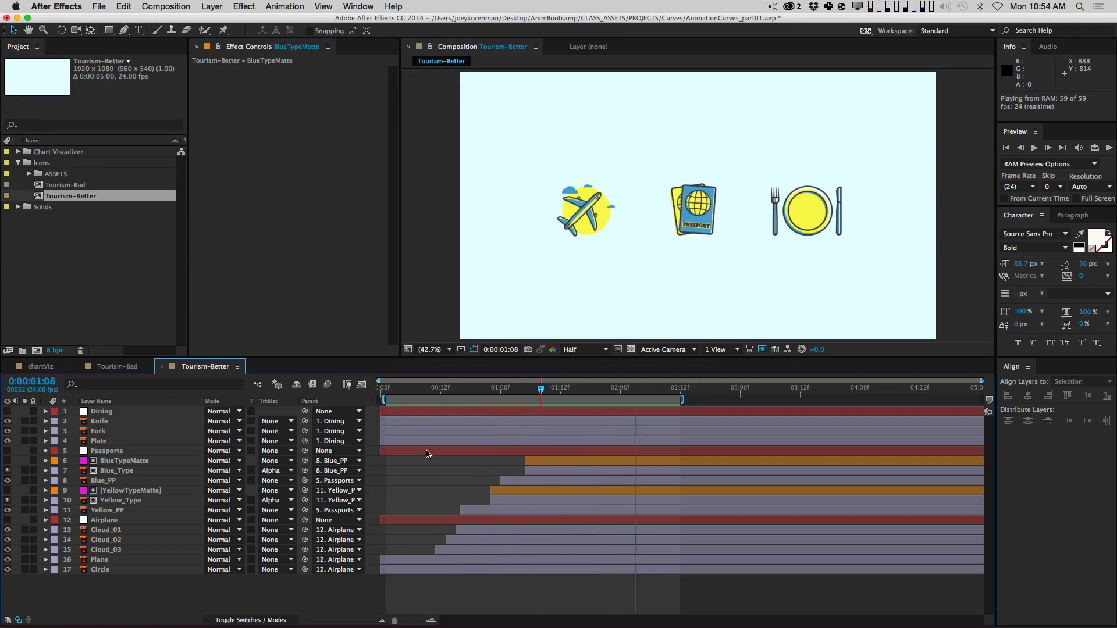
{"action": "key", "text": "space"}
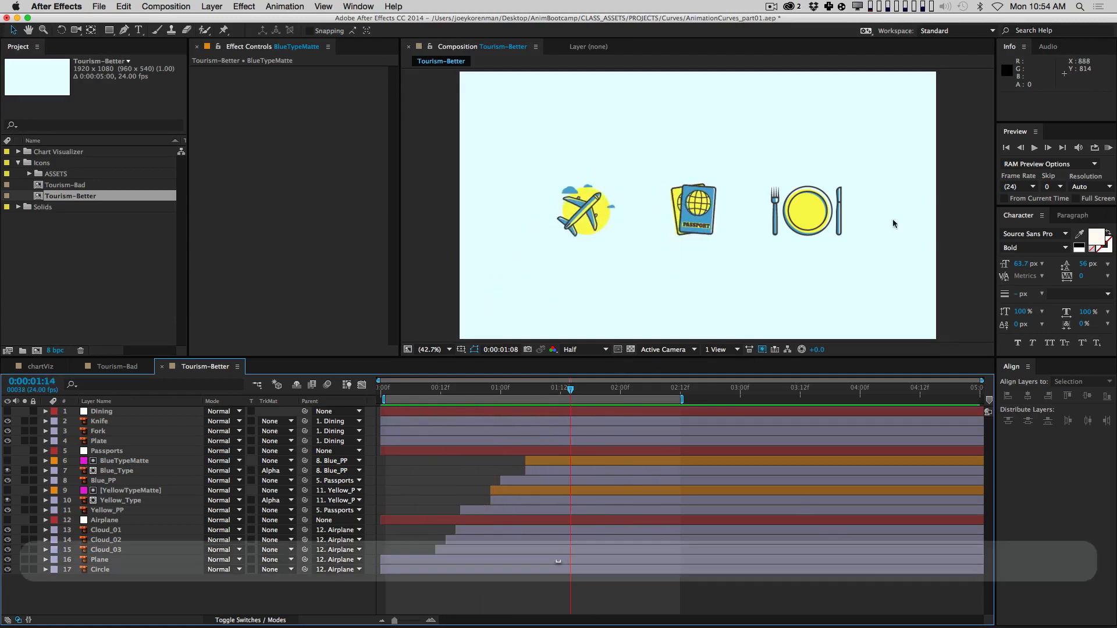
{"action": "left_click_drag", "start_coordinate": [681, 401], "coordinate": [892, 401]}
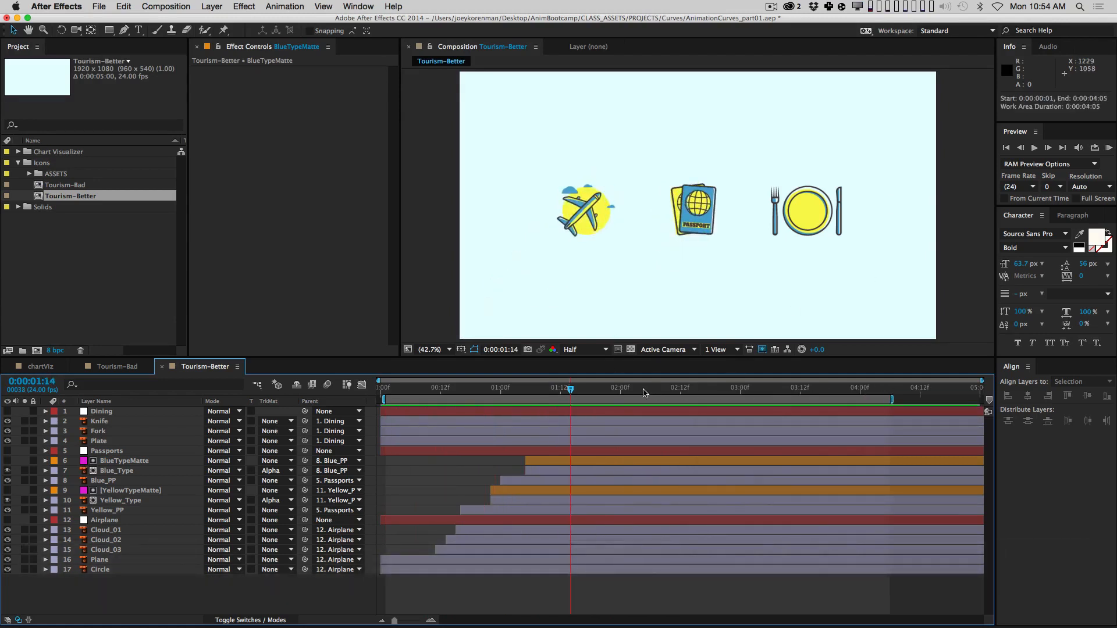
{"action": "left_click_drag", "start_coordinate": [595, 394], "coordinate": [620, 398]}
{"action": "left_click", "coordinate": [118, 421]}
Step: Trim the Plate layer so it starts at 1:12
{"action": "left_click", "coordinate": [115, 431]}
{"action": "left_click", "coordinate": [117, 441]}
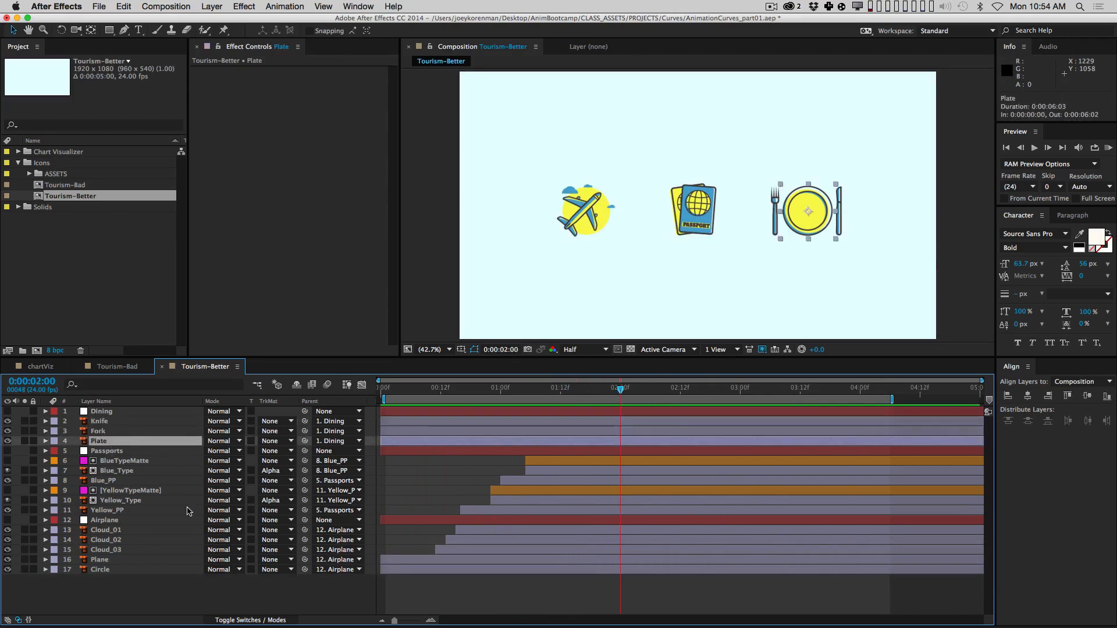
{"action": "key", "text": "period"}
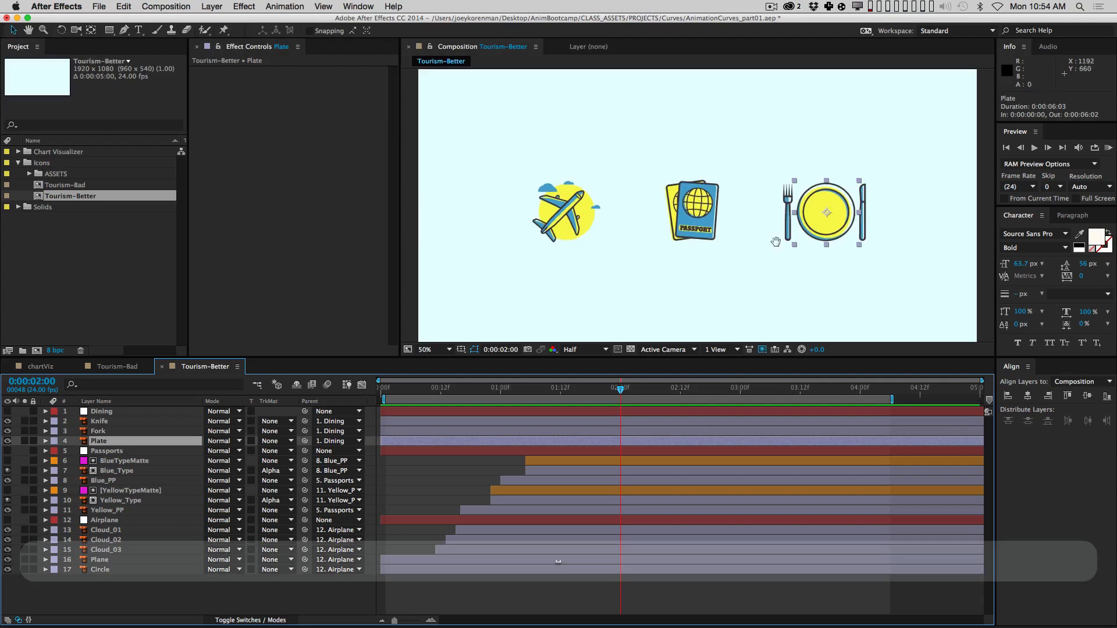
{"action": "left_click_drag", "start_coordinate": [733, 212], "coordinate": [593, 219]}
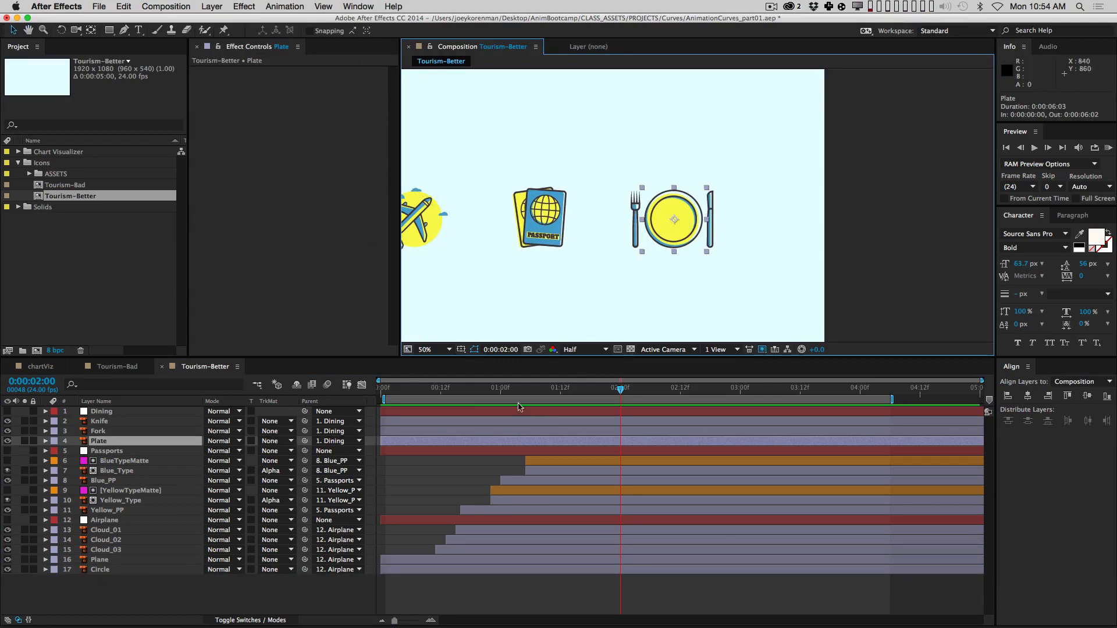
{"action": "left_click_drag", "start_coordinate": [520, 387], "coordinate": [555, 384]}
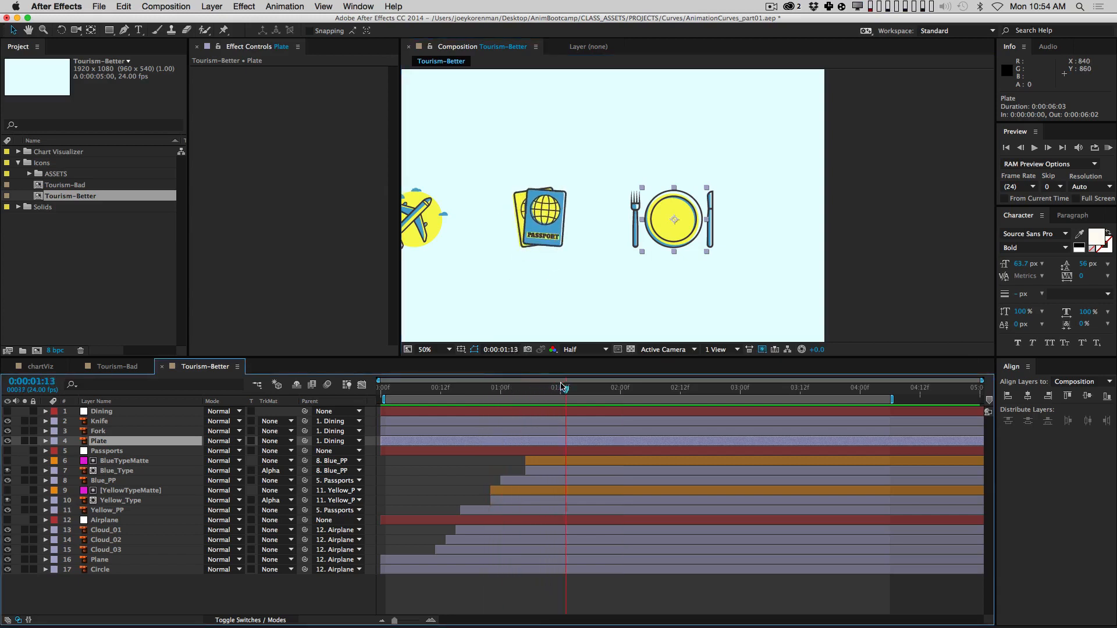
{"action": "key", "text": "alt+bracketleft"}
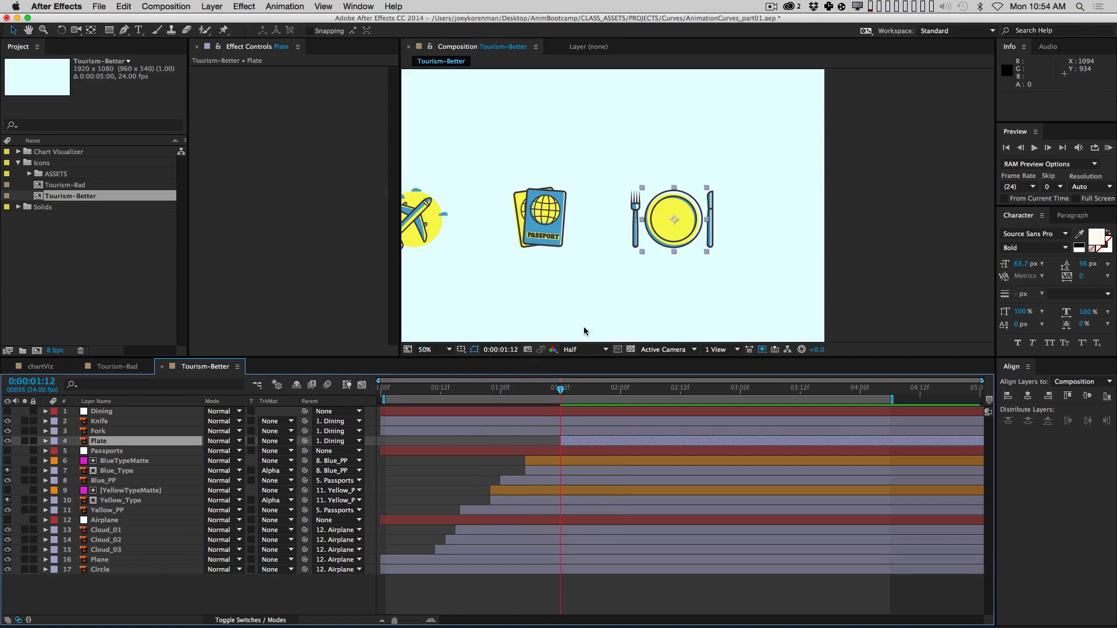
Step: Keyframe the Plate's Scale from 0% at 1:12 to 100% ten frames later, with easy ease
{"action": "key", "text": "shift+Page_Down"}
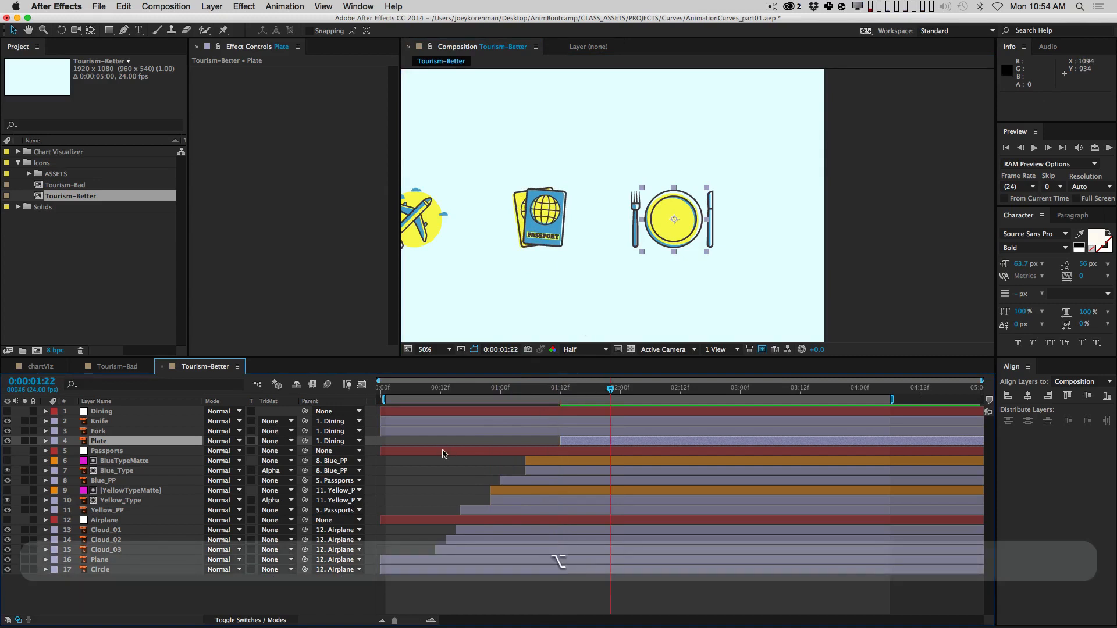
{"action": "key", "text": "alt+shift+s"}
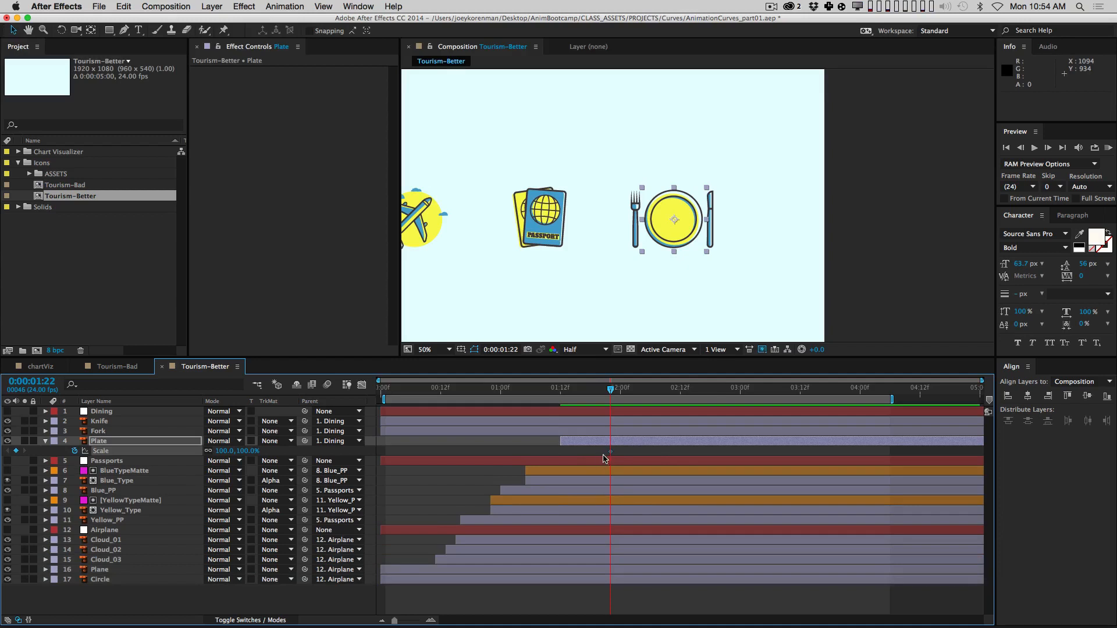
{"action": "key", "text": "shift+Page_Up"}
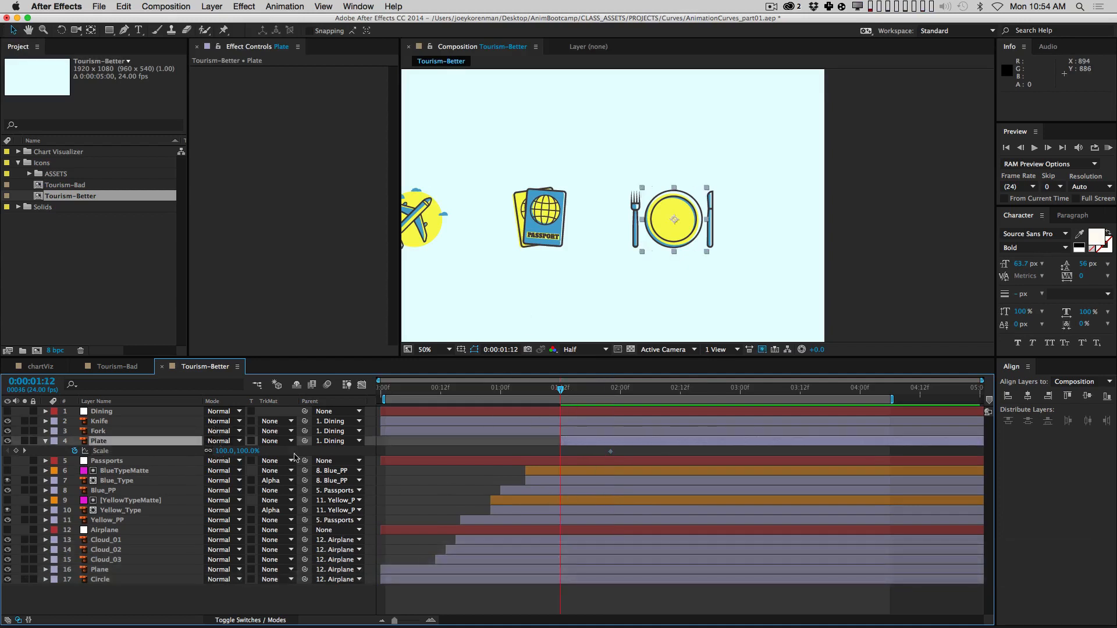
{"action": "left_click", "coordinate": [248, 451]}
{"action": "type", "text": "00"}
{"action": "key", "text": "Return"}
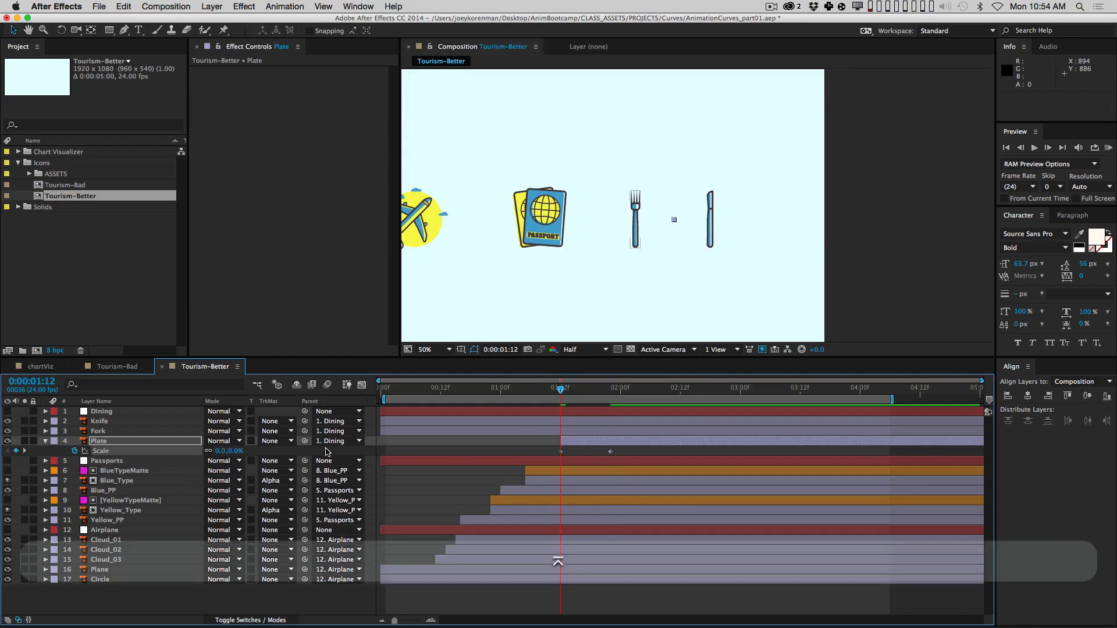
{"action": "left_click", "coordinate": [328, 452]}
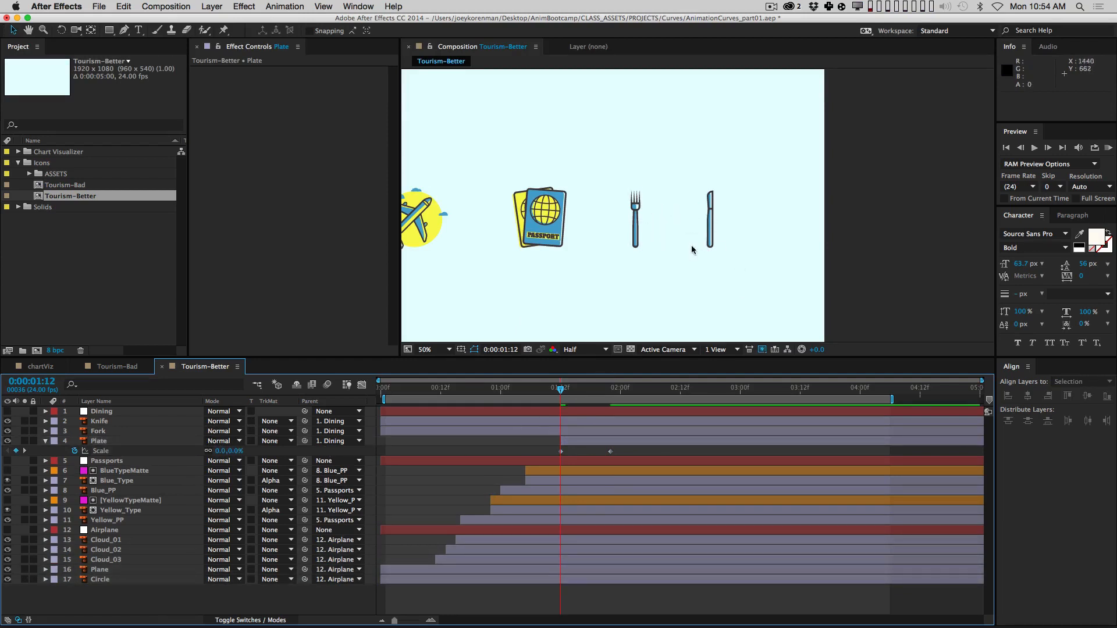
{"action": "left_click_drag", "start_coordinate": [548, 447], "coordinate": [639, 463]}
{"action": "key", "text": "F9"}
Step: In the Graph Editor, lengthen both Scale keyframes' influence handles for a slow start and soft landing
{"action": "left_click", "coordinate": [362, 385]}
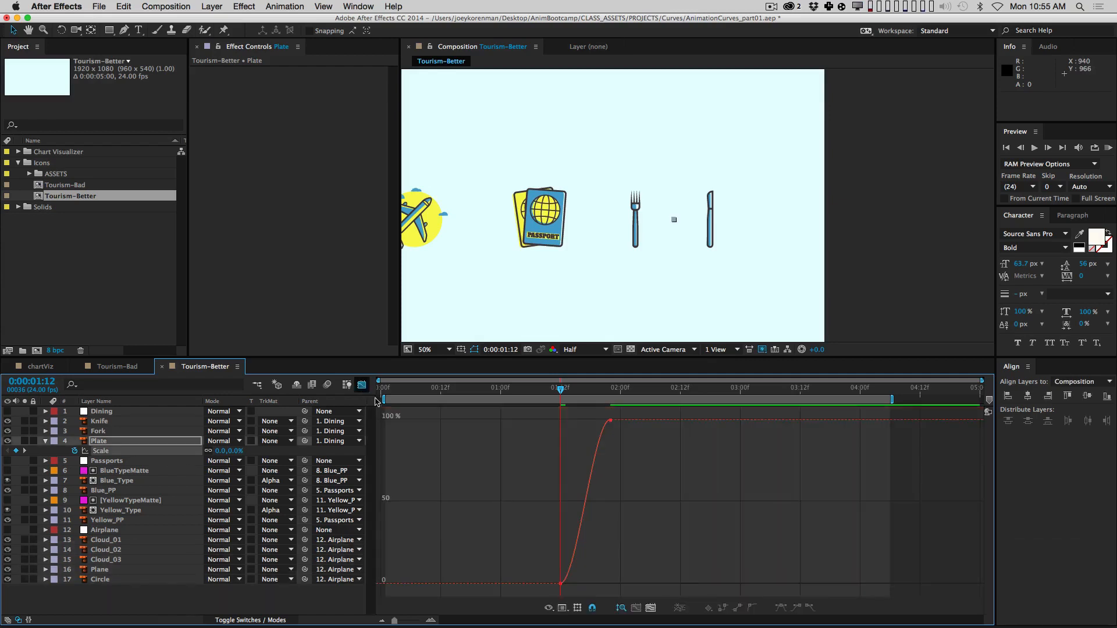
{"action": "left_click", "coordinate": [651, 607]}
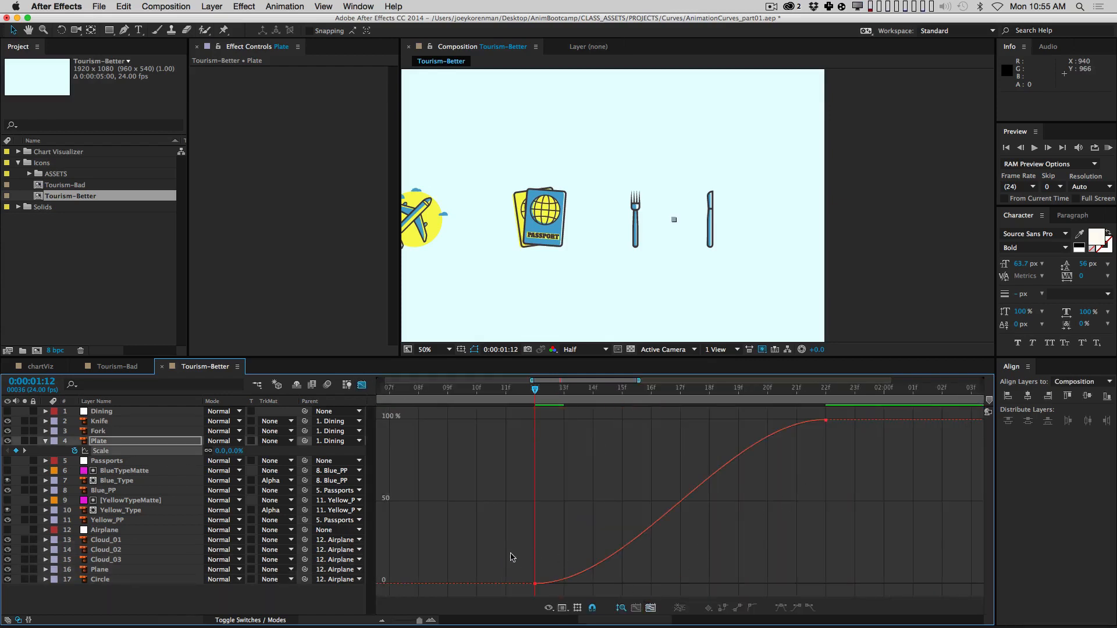
{"action": "left_click_drag", "start_coordinate": [510, 557], "coordinate": [714, 586]}
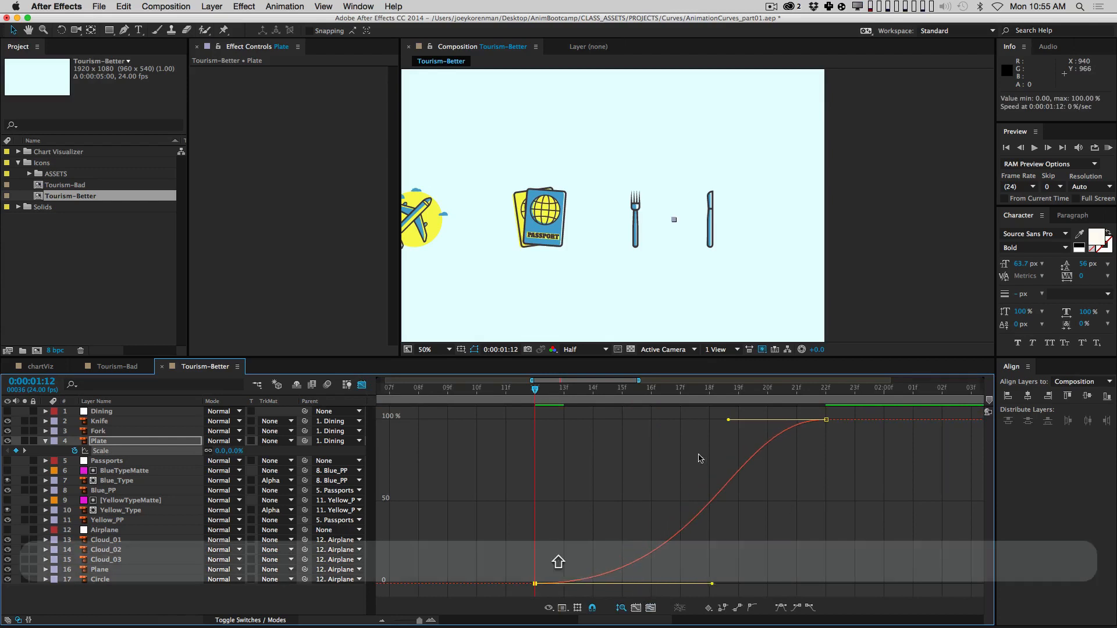
{"action": "left_click_drag", "start_coordinate": [728, 421], "coordinate": [630, 420]}
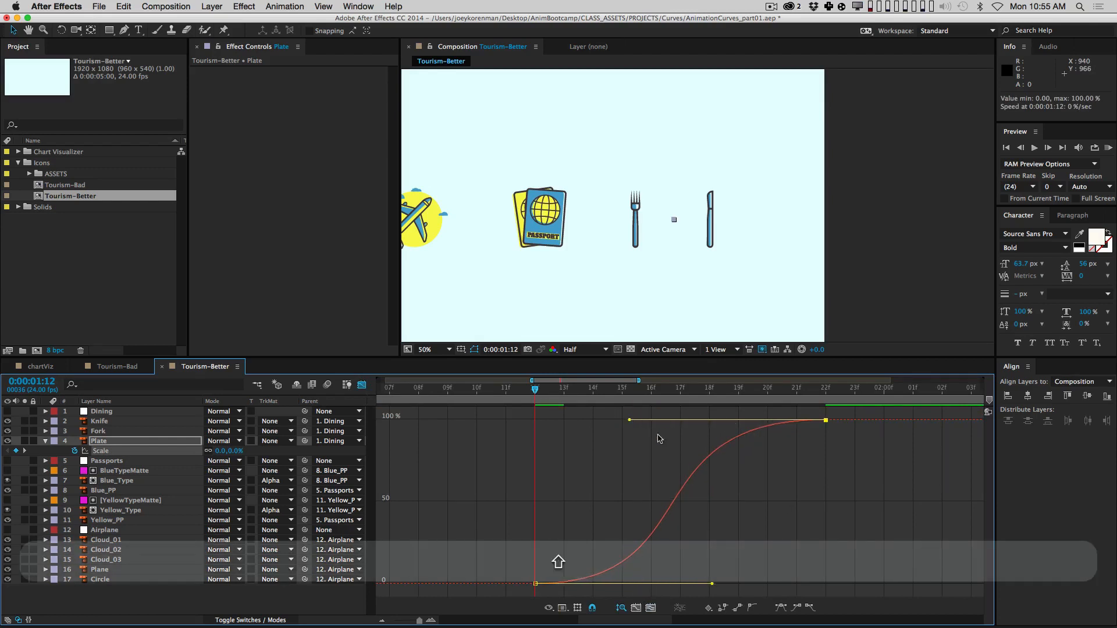
{"action": "left_click_drag", "start_coordinate": [713, 584], "coordinate": [768, 583]}
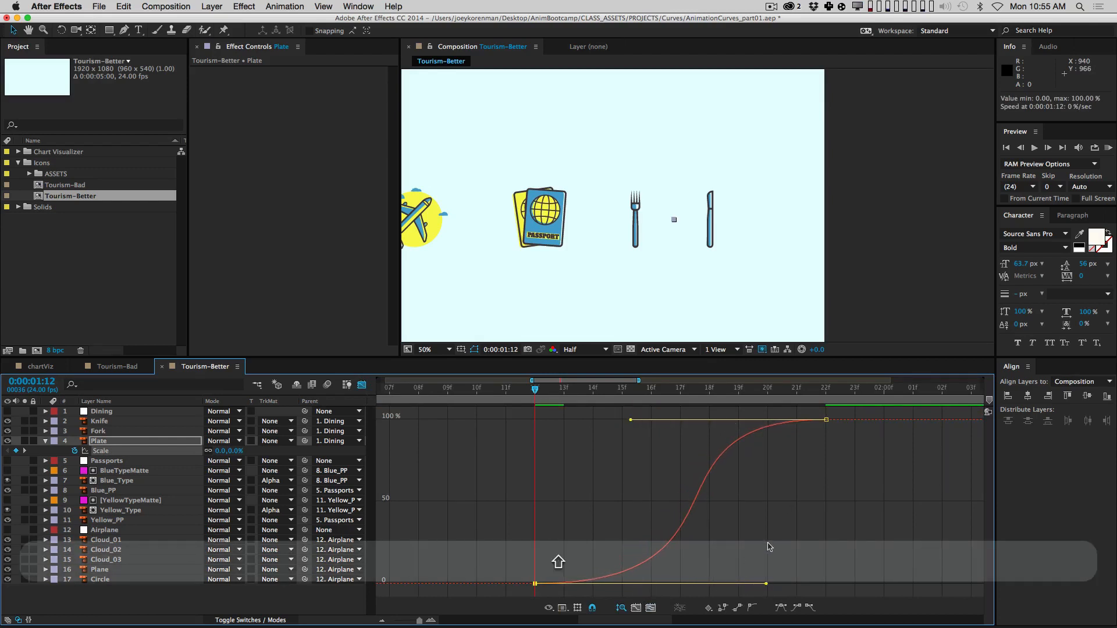
{"action": "left_click", "coordinate": [768, 547]}
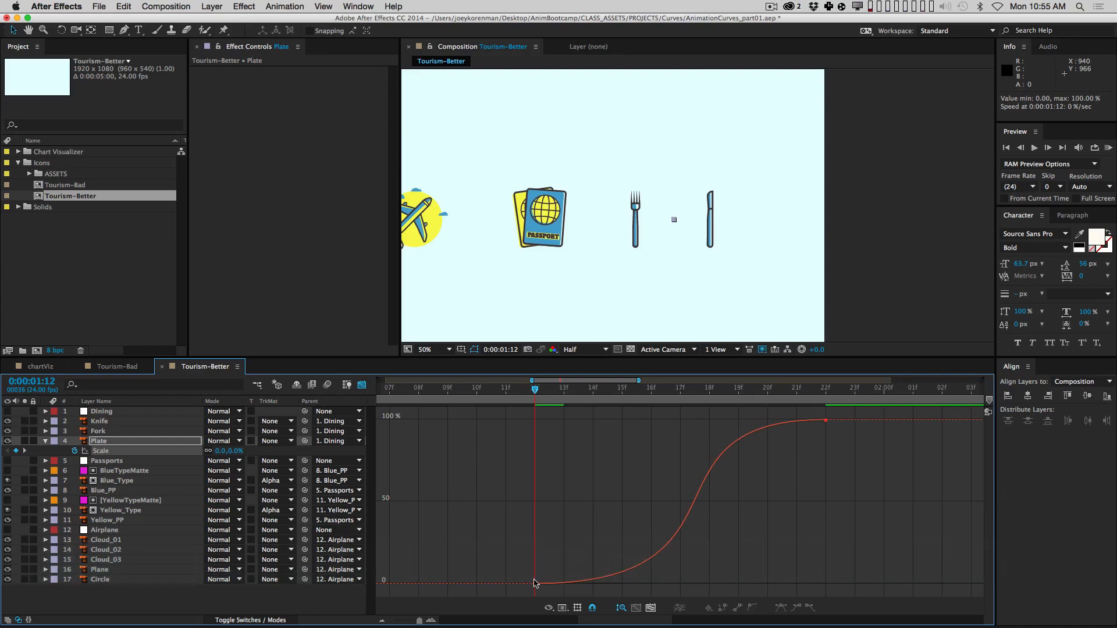
Step: Step through the plate growth, preview from 1:05, and return to the layer bars
{"action": "key", "text": "Page_Down"}
{"action": "key", "text": "Page_Down"}
{"action": "key", "text": "Page_Down"}
{"action": "key", "text": "Page_Down"}
{"action": "key", "text": "Page_Down"}
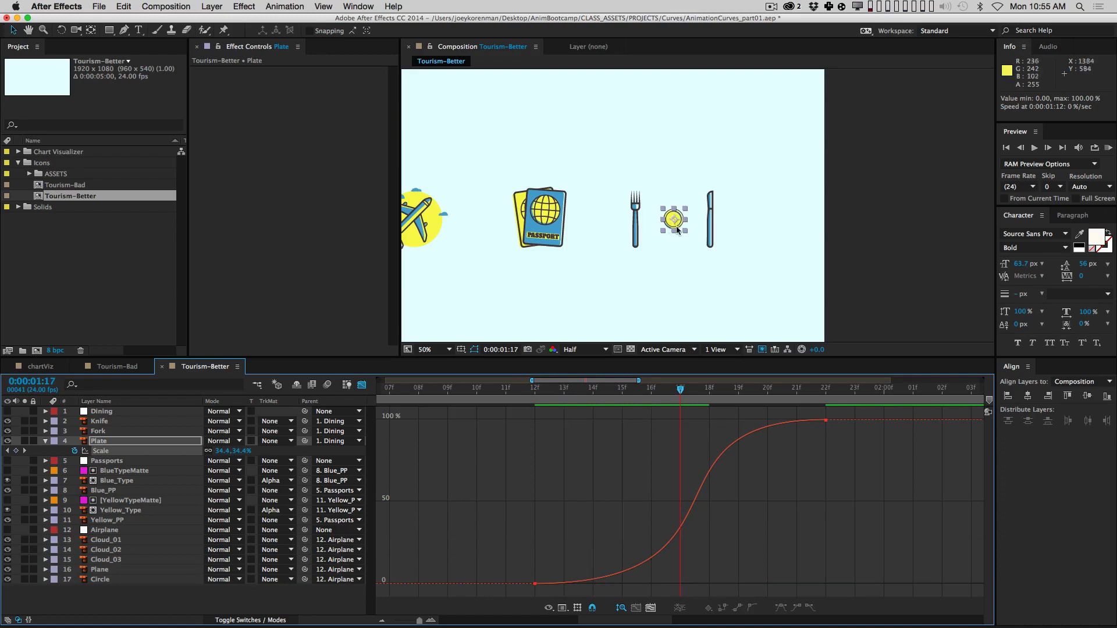
{"action": "key", "text": "Page_Down"}
{"action": "key", "text": "Page_Down"}
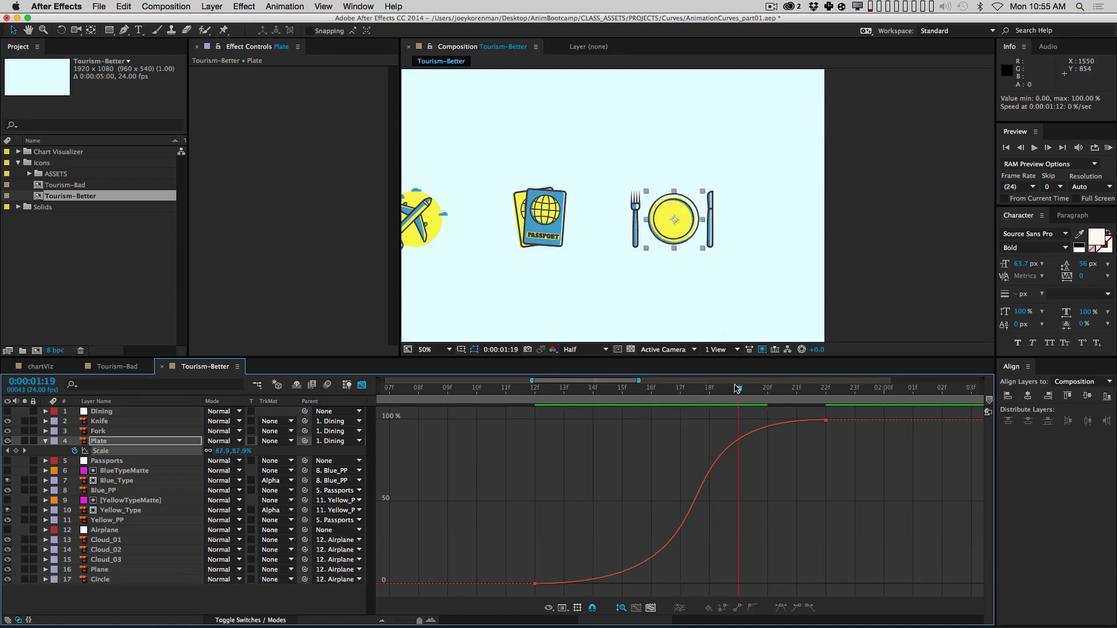
{"action": "key", "text": "Page_Down"}
{"action": "key", "text": "Page_Down"}
{"action": "key", "text": "Page_Down"}
{"action": "key", "text": "Page_Down"}
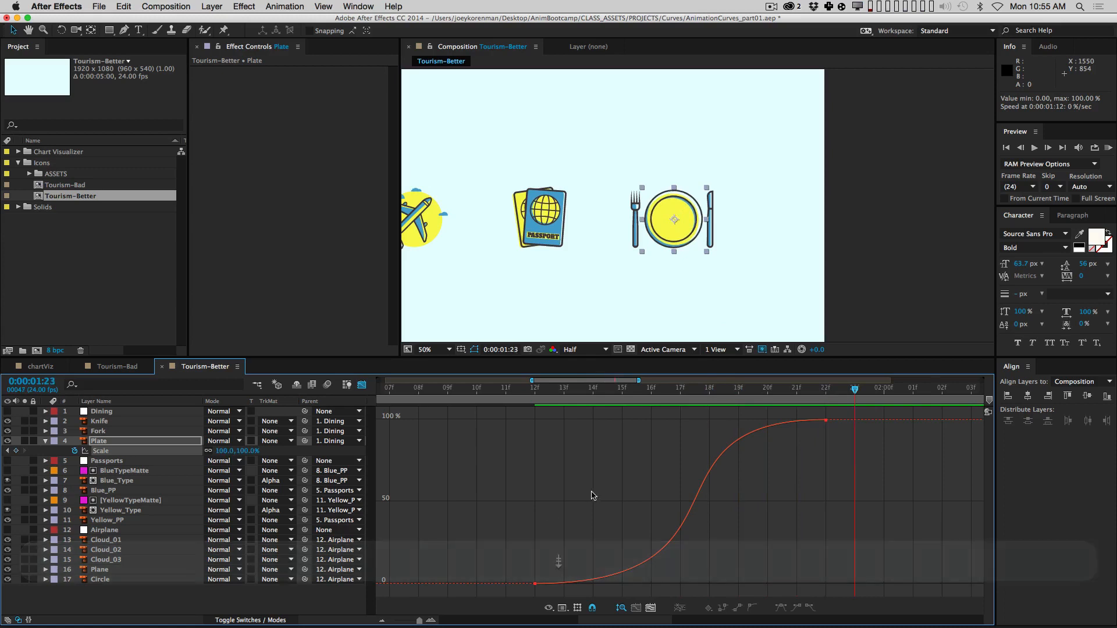
{"action": "key", "text": "minus"}
{"action": "left_click", "coordinate": [594, 390]}
{"action": "key", "text": "b"}
{"action": "key", "text": "KP_0"}
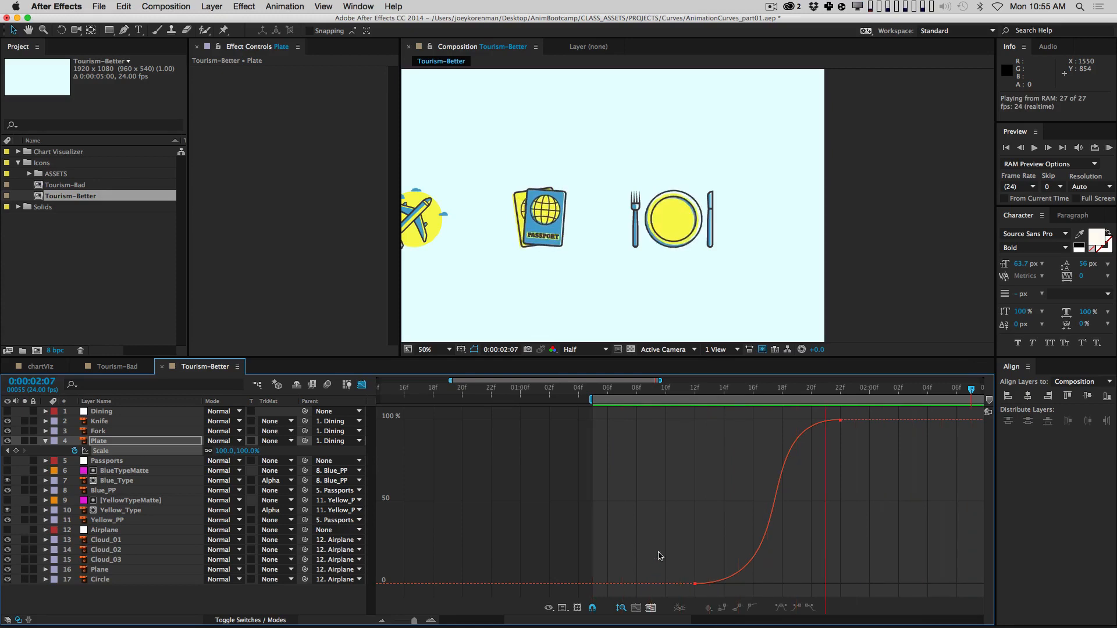
{"action": "key", "text": "space"}
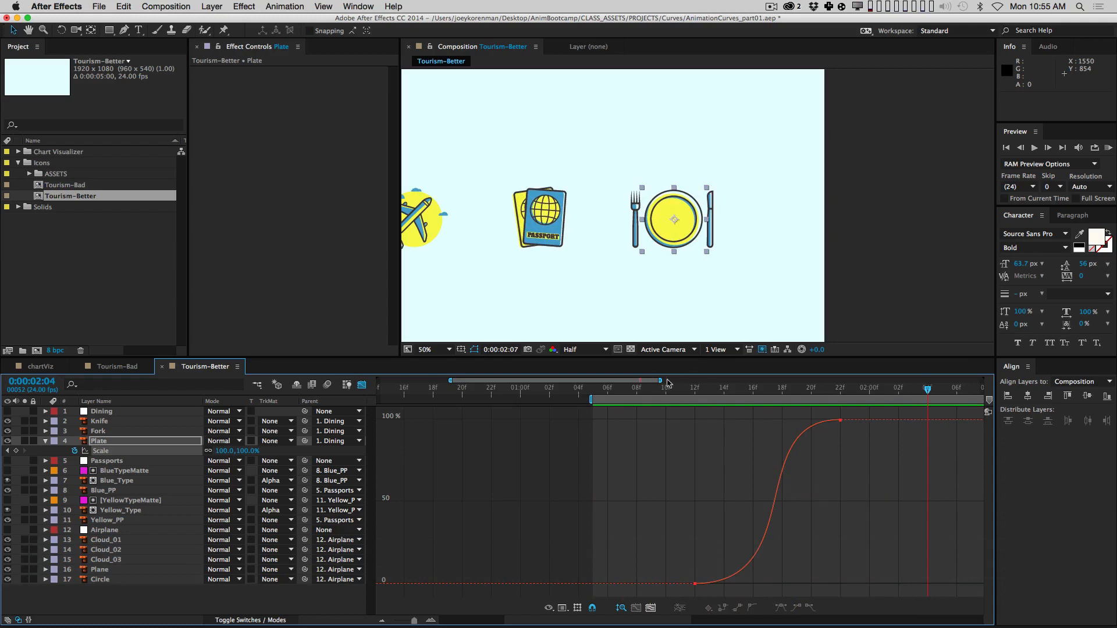
{"action": "left_click_drag", "start_coordinate": [691, 389], "coordinate": [805, 374]}
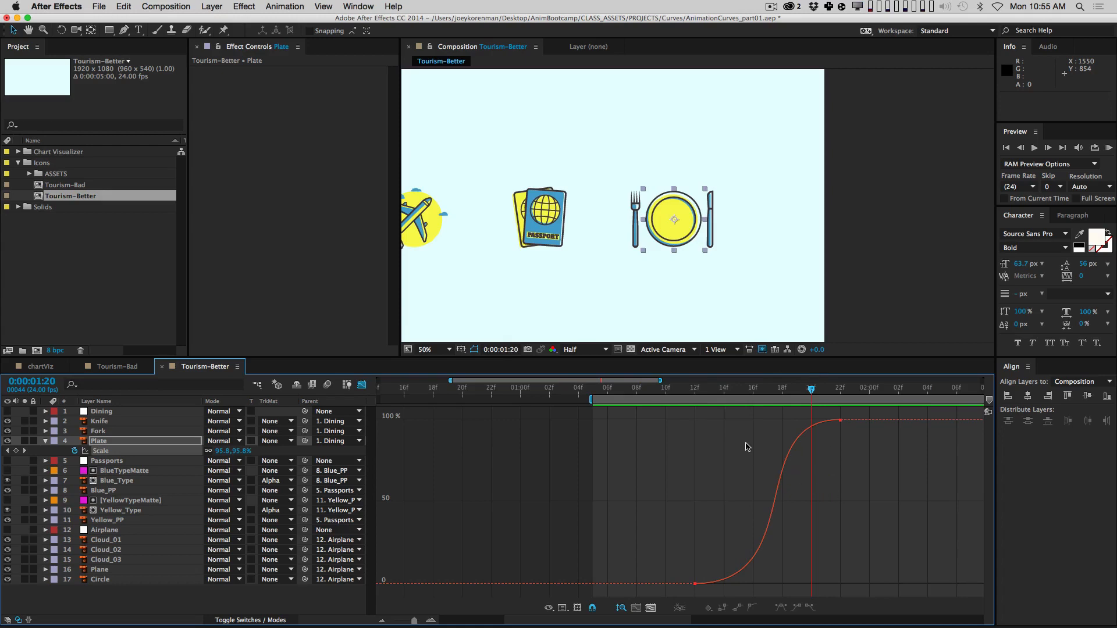
{"action": "key", "text": "minus"}
{"action": "left_click", "coordinate": [362, 385]}
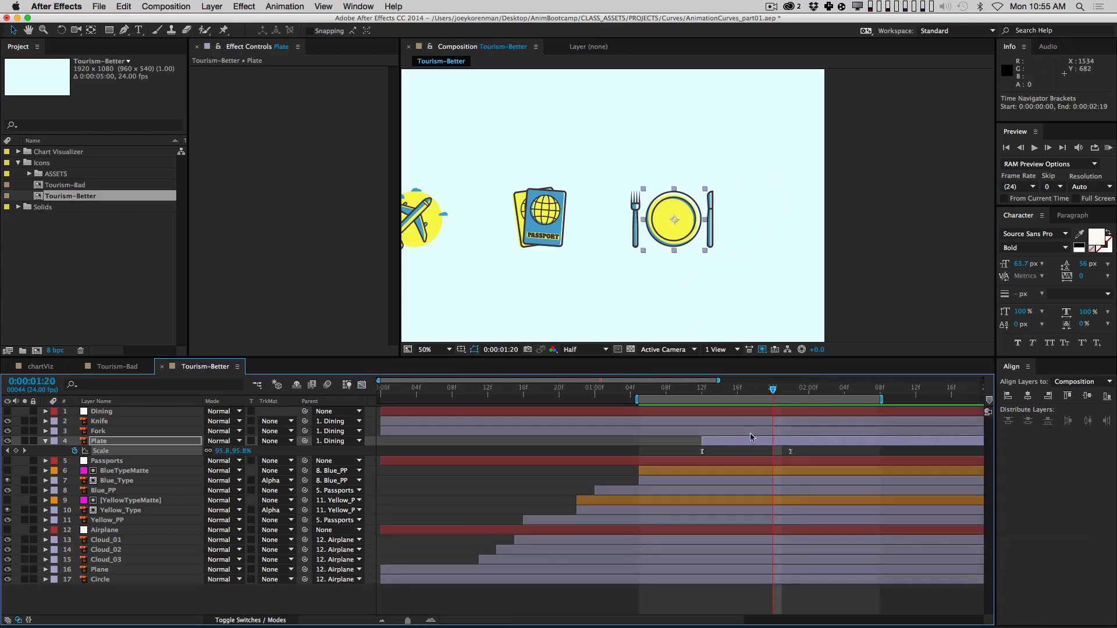
Step: Collapse all layer properties and make the Fork and Knife layers start at 1:17
{"action": "key", "text": "super+a"}
{"action": "key", "text": "u"}
{"action": "key", "text": "u"}
{"action": "left_click", "coordinate": [456, 608]}
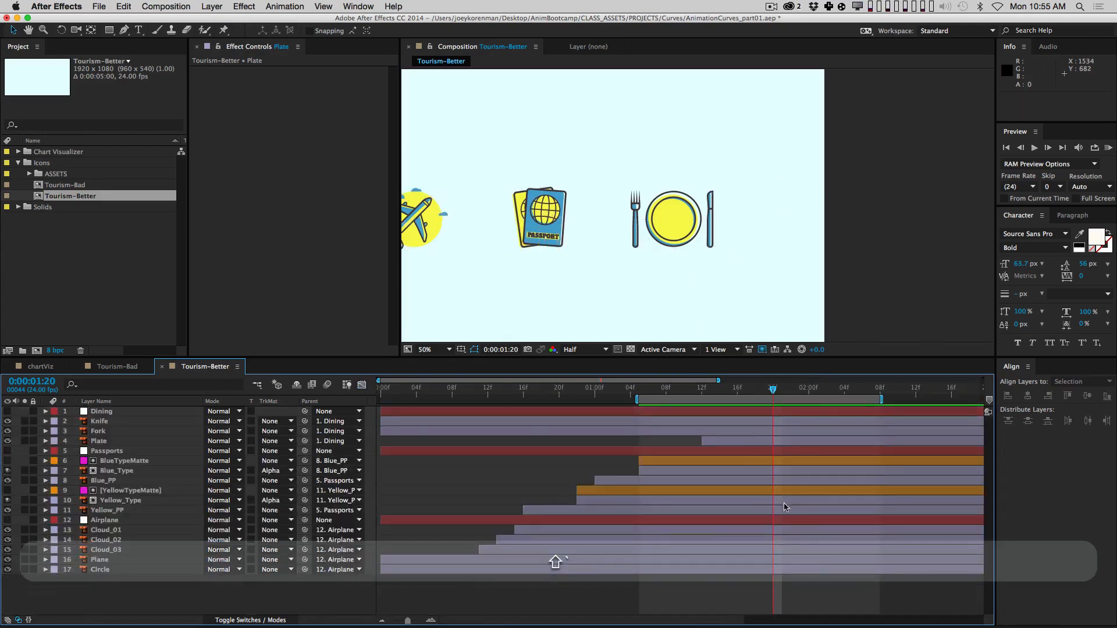
{"action": "left_click_drag", "start_coordinate": [710, 511], "coordinate": [550, 512]}
{"action": "left_click", "coordinate": [133, 431]}
{"action": "left_click", "coordinate": [115, 422], "text": "shift"}
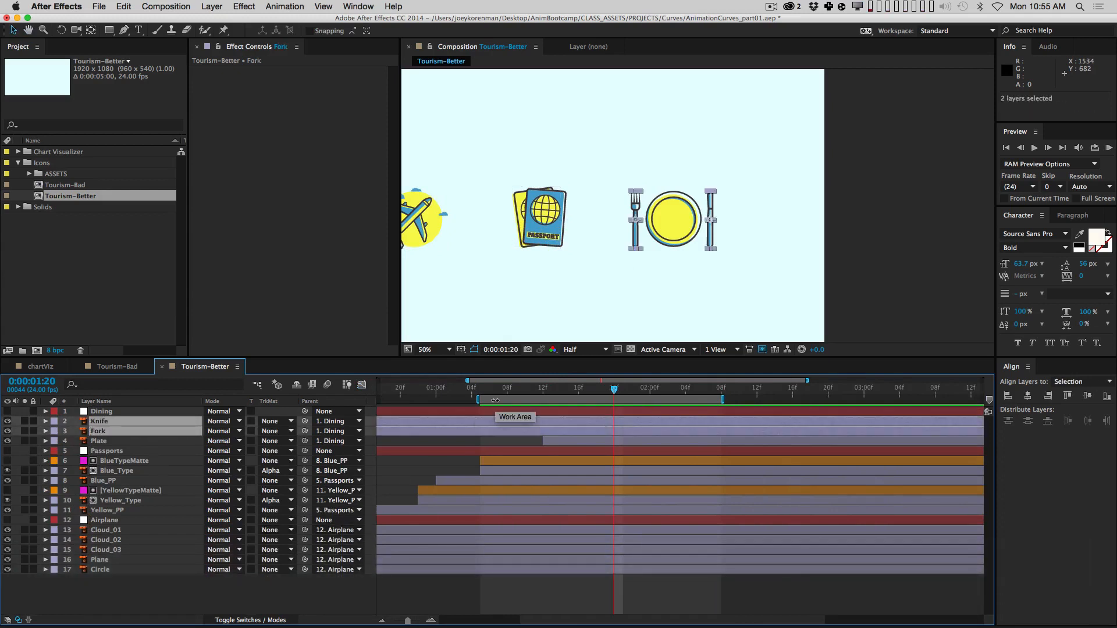
{"action": "key", "text": "bracketleft"}
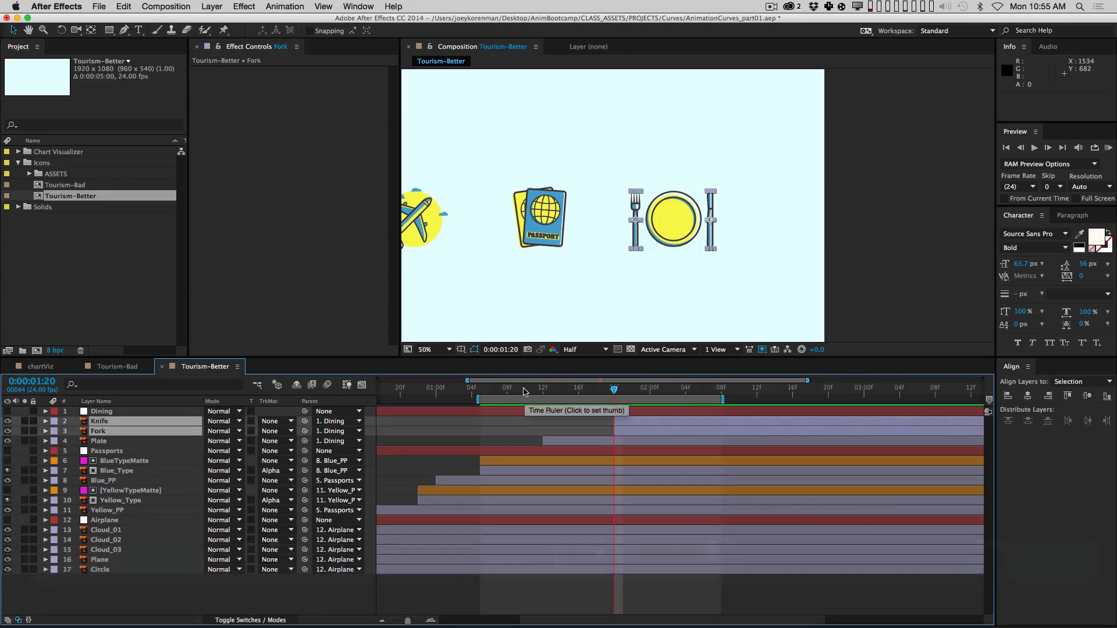
{"action": "left_click", "coordinate": [551, 389]}
{"action": "left_click_drag", "start_coordinate": [572, 388], "coordinate": [592, 387]}
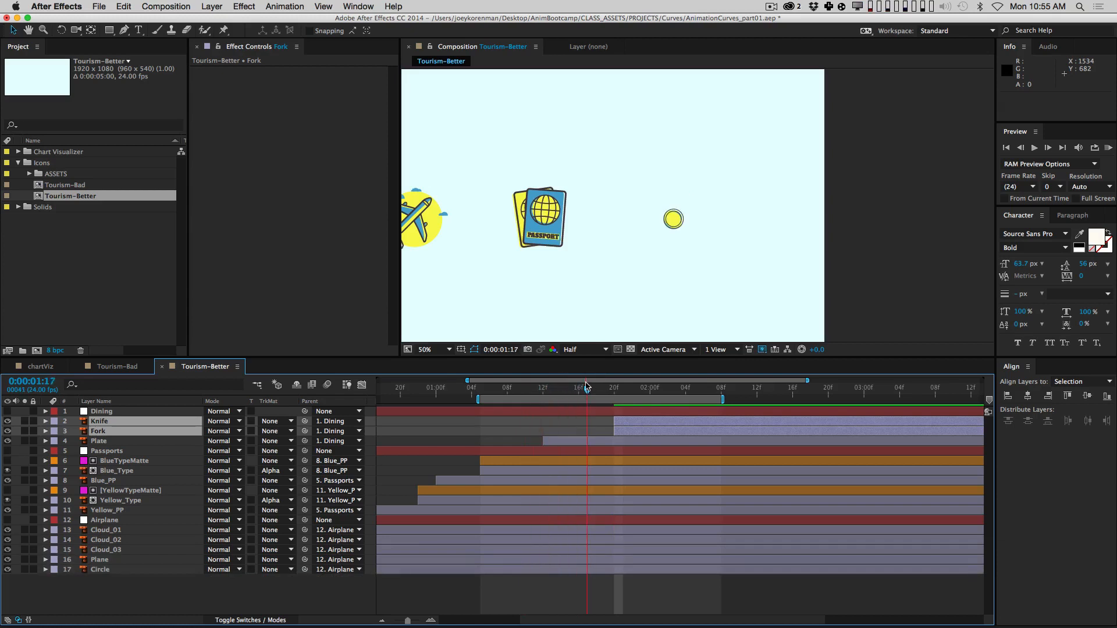
{"action": "left_click_drag", "start_coordinate": [626, 421], "coordinate": [602, 425]}
{"action": "left_click", "coordinate": [652, 597]}
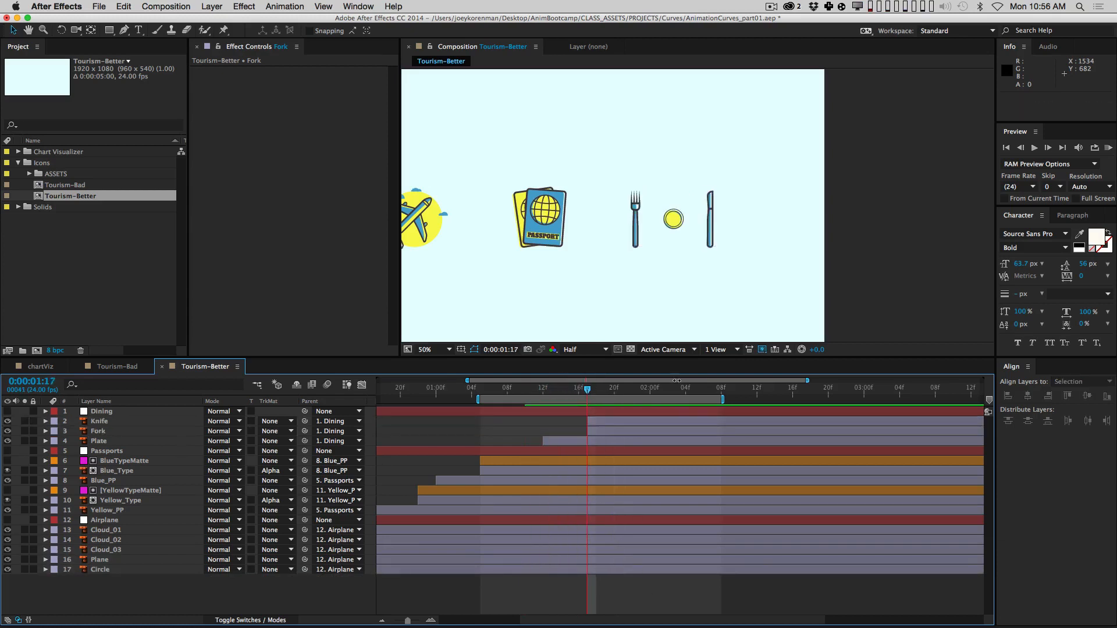
{"action": "key", "text": "comma"}
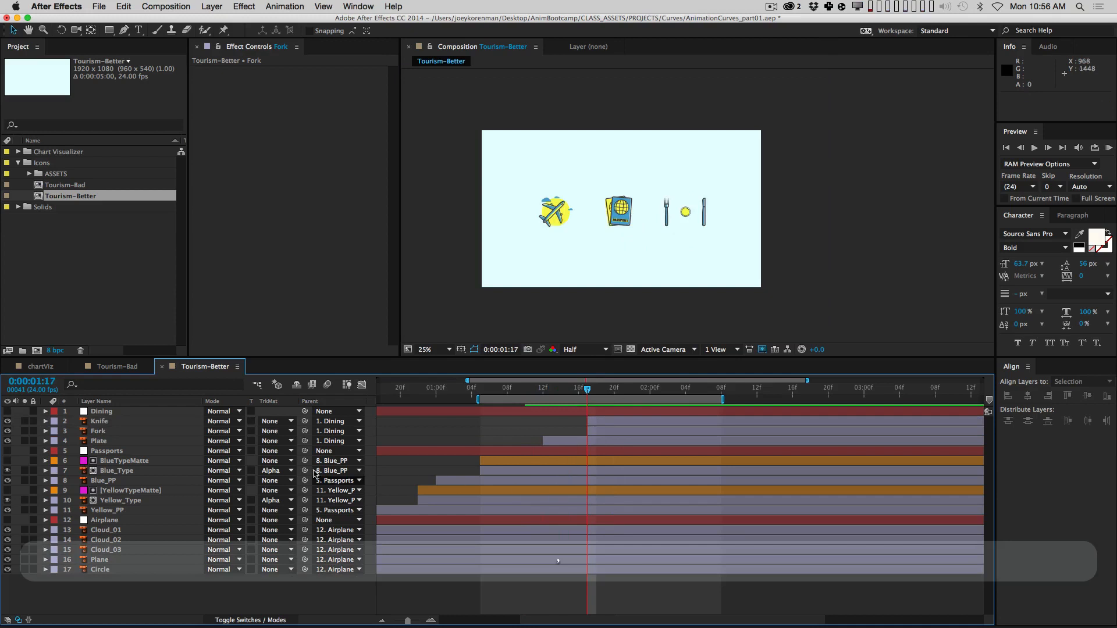
Step: Separate the Fork and Knife Position properties into X and Y dimensions
{"action": "left_click", "coordinate": [139, 431]}
{"action": "left_click", "coordinate": [139, 421], "text": "shift"}
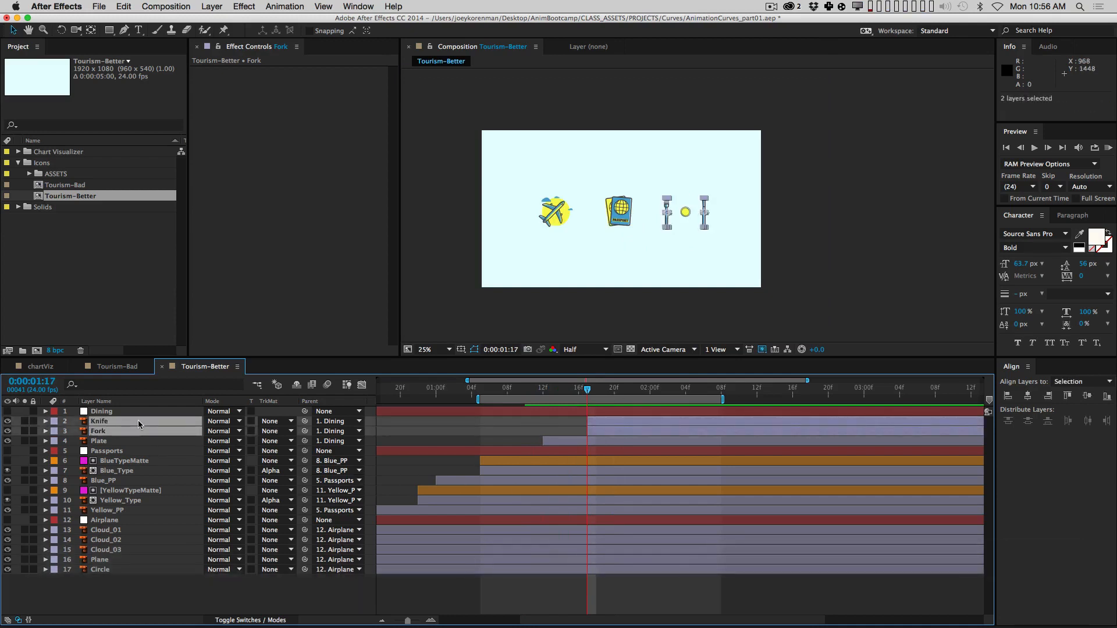
{"action": "key", "text": "p"}
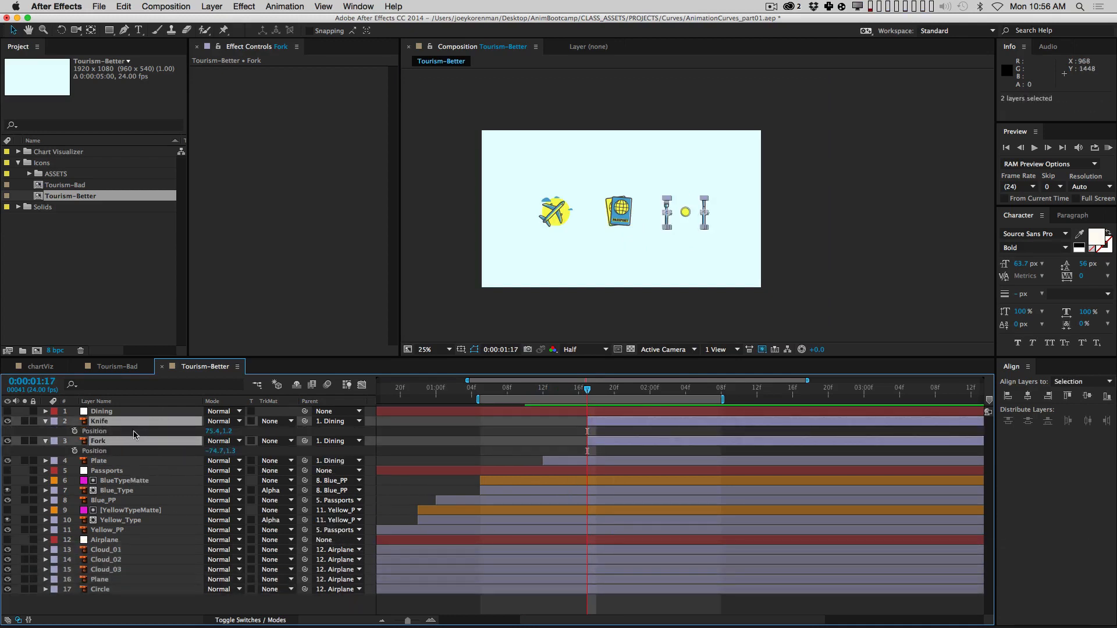
{"action": "left_click", "coordinate": [102, 433], "text": "ctrl"}
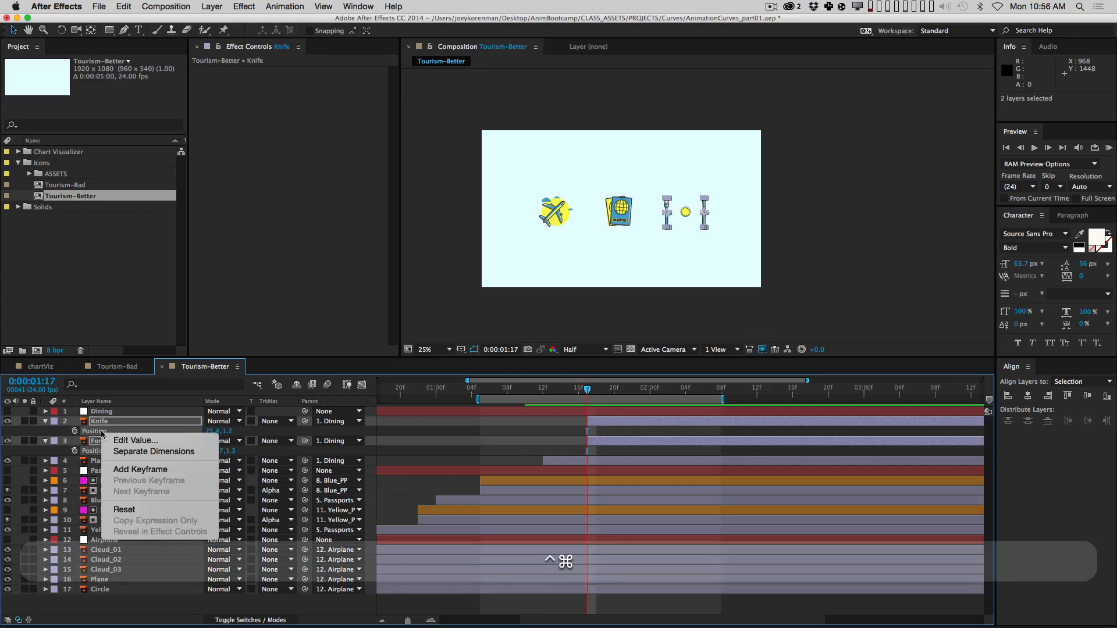
{"action": "left_click", "coordinate": [145, 453]}
{"action": "left_click", "coordinate": [54, 436]}
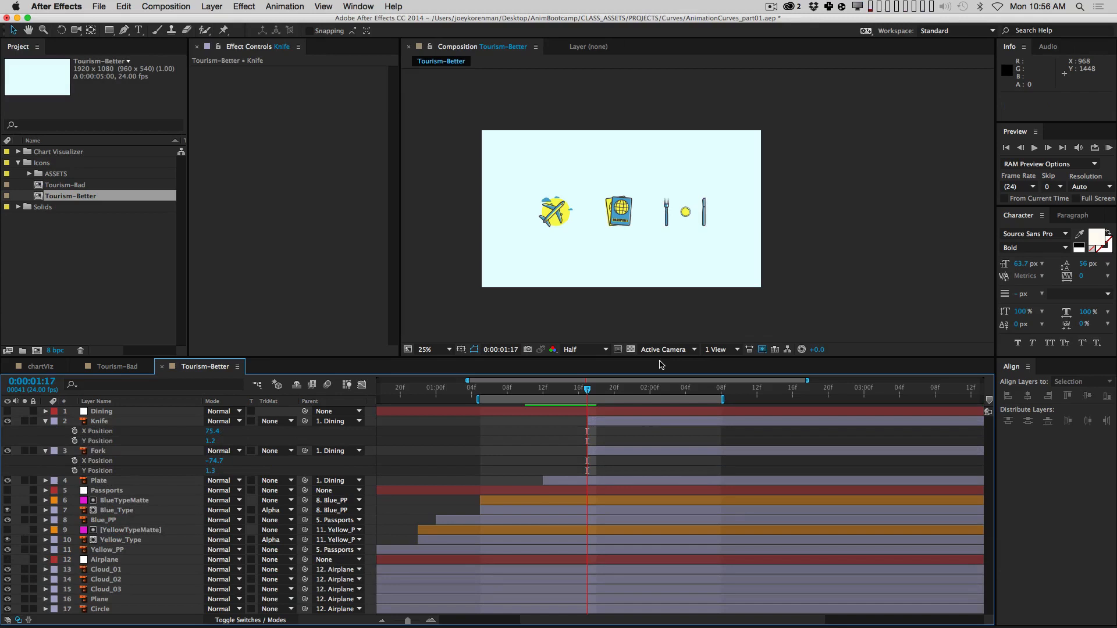
Step: Keyframe Y Position, offsetting the fork below frame and the knife to -423.8 at 1:17
{"action": "key", "text": "space"}
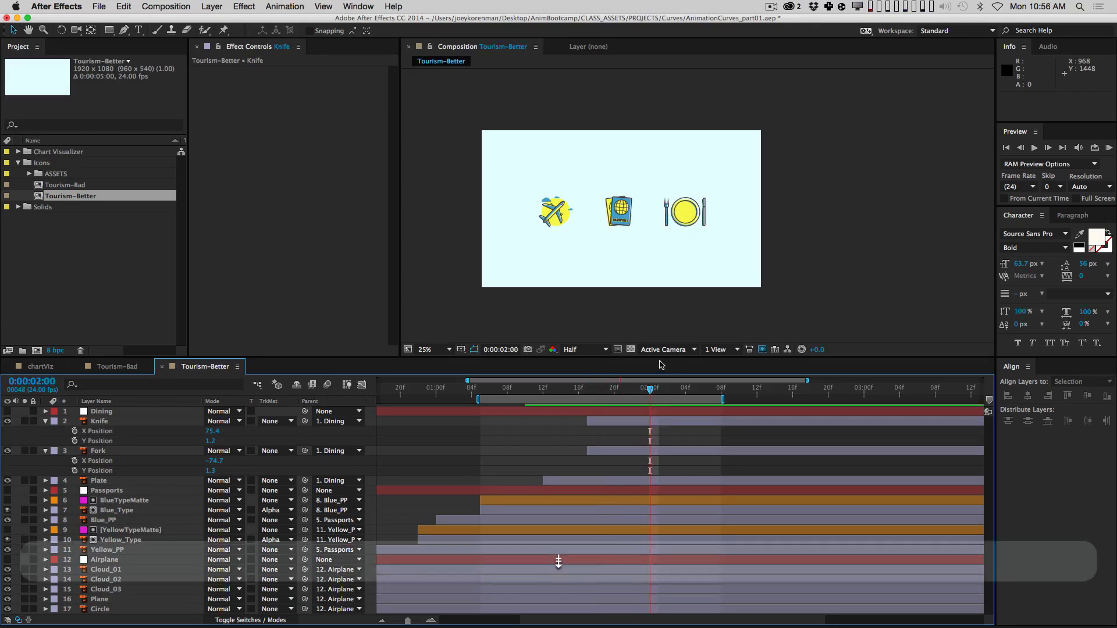
{"action": "left_click", "coordinate": [75, 441]}
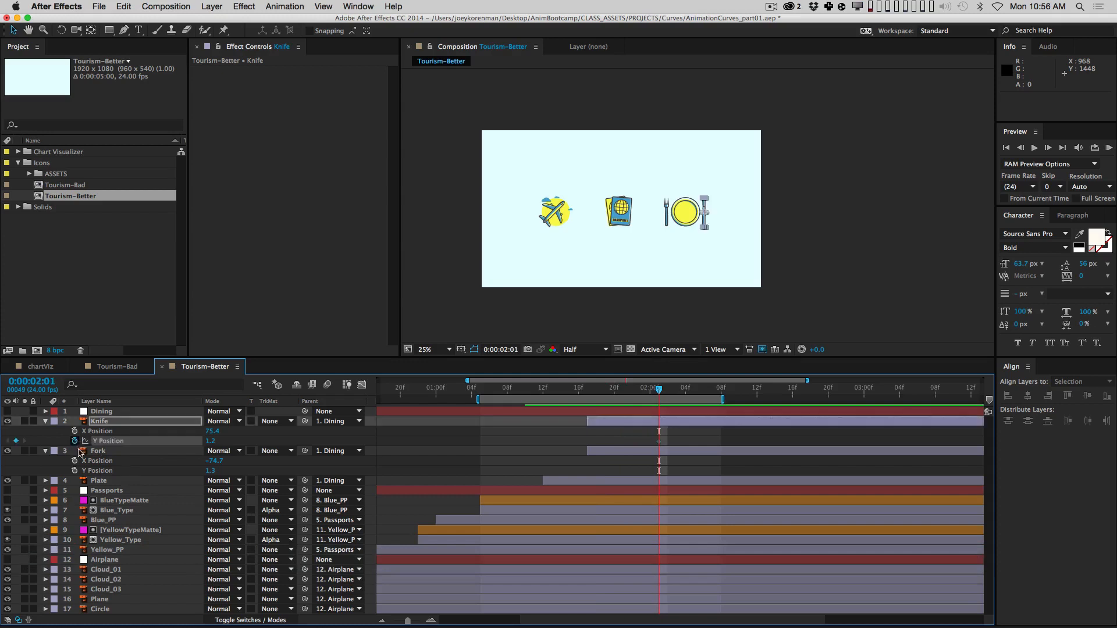
{"action": "left_click", "coordinate": [75, 470]}
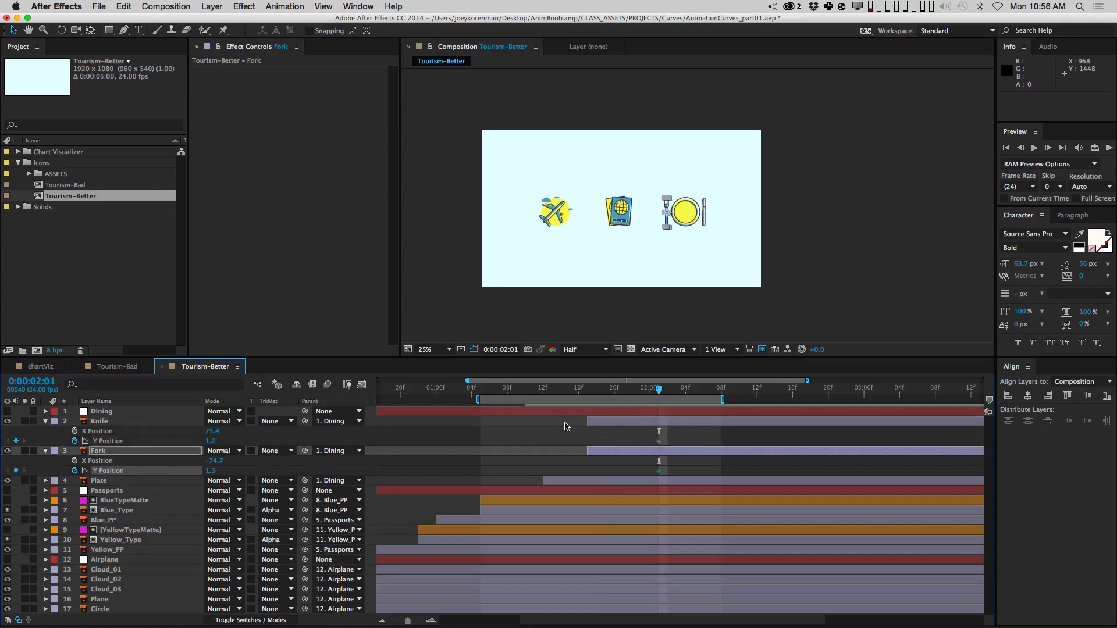
{"action": "left_click", "coordinate": [592, 387], "text": "shift"}
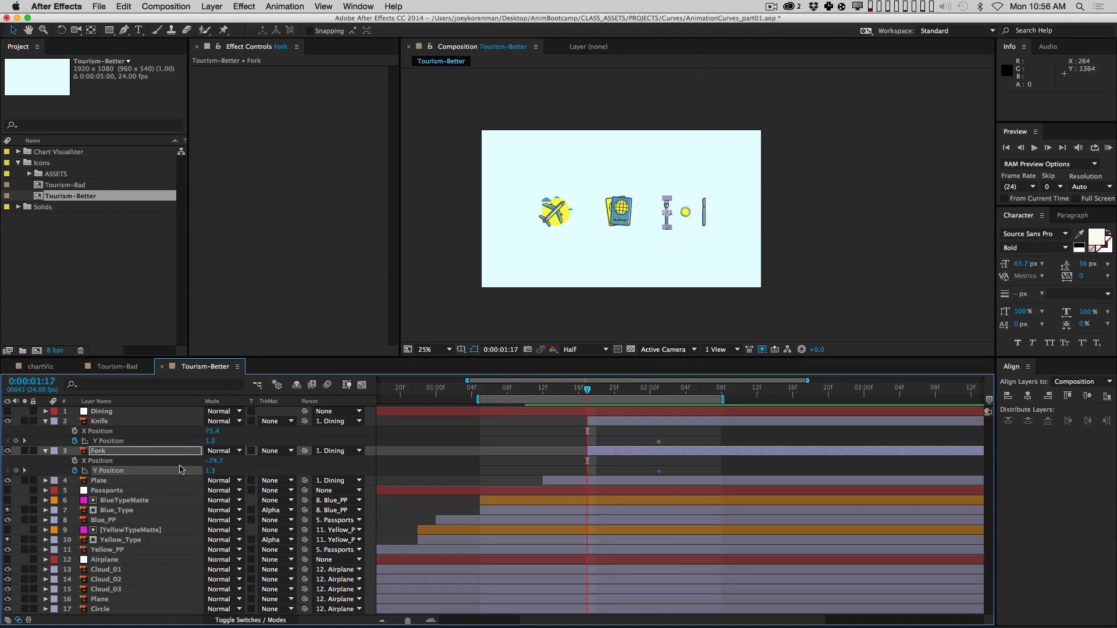
{"action": "left_click_drag", "start_coordinate": [210, 470], "coordinate": [405, 431]}
{"action": "left_click_drag", "start_coordinate": [210, 441], "coordinate": [189, 452]}
{"action": "left_click_drag", "start_coordinate": [221, 439], "coordinate": [169, 441]}
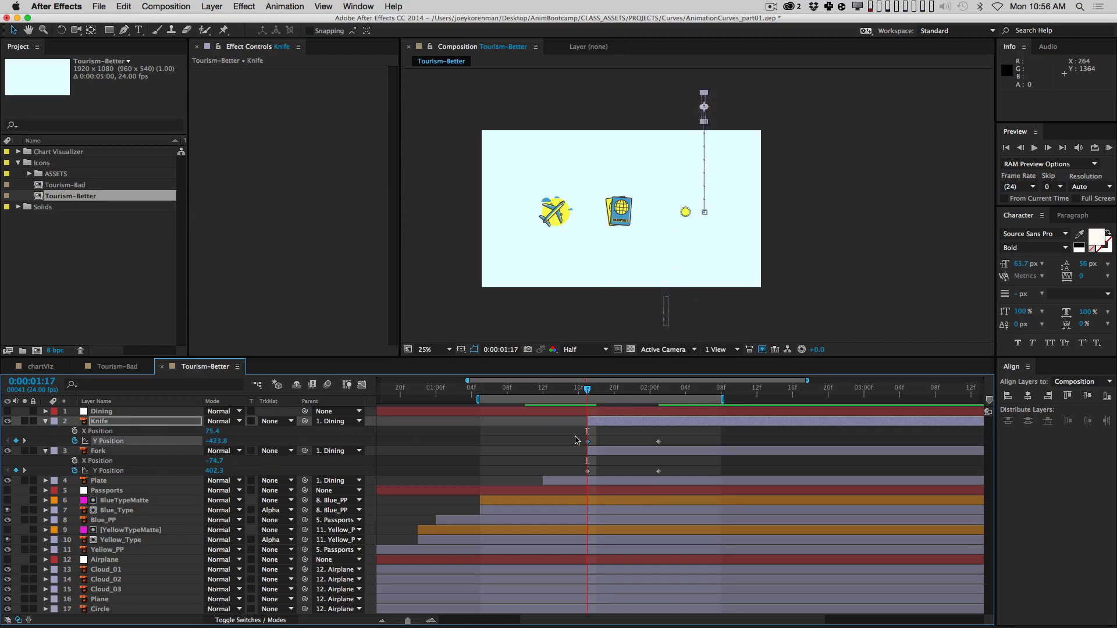
{"action": "left_click_drag", "start_coordinate": [561, 440], "coordinate": [712, 494]}
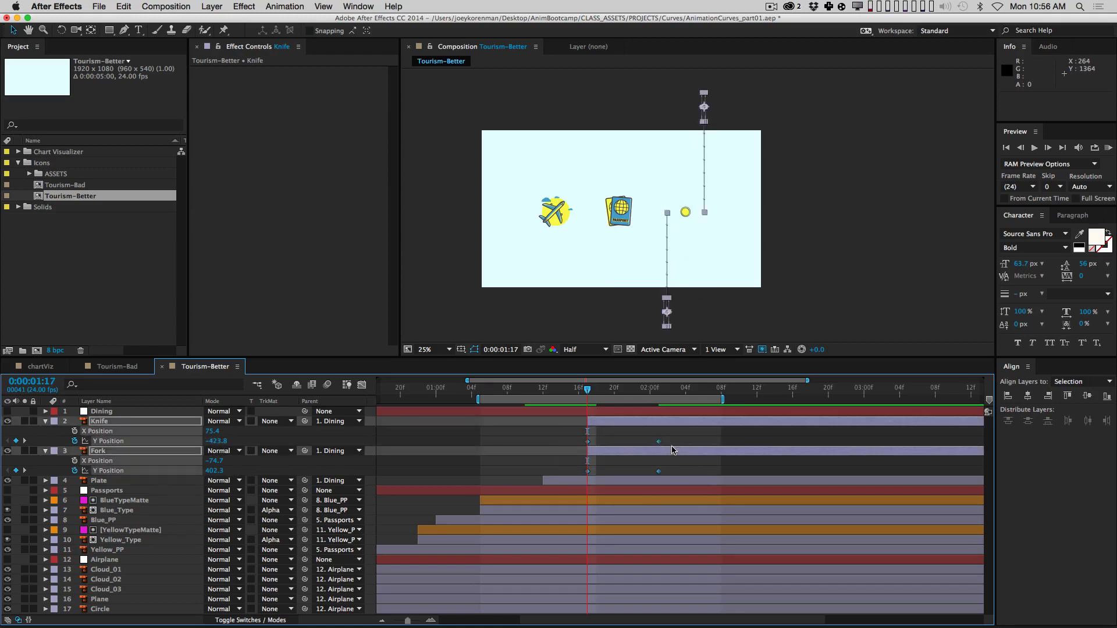
{"action": "left_click", "coordinate": [361, 384]}
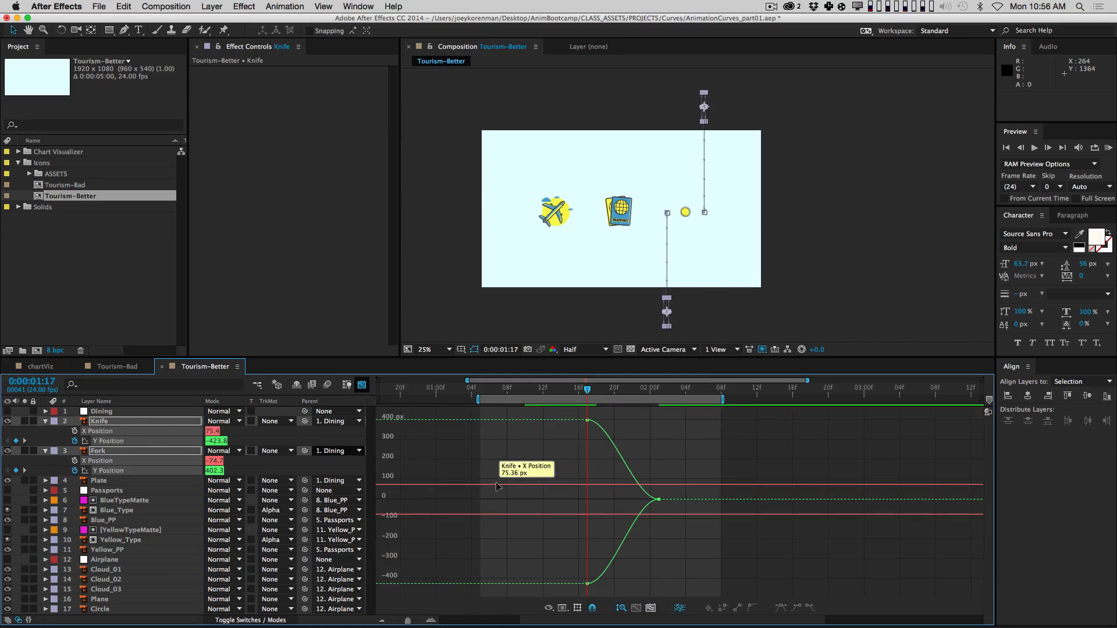
Step: Give the Knife's Y Position curve a steep start from -423.8 and a long flat ease into 0 px
{"action": "key", "text": "F2"}
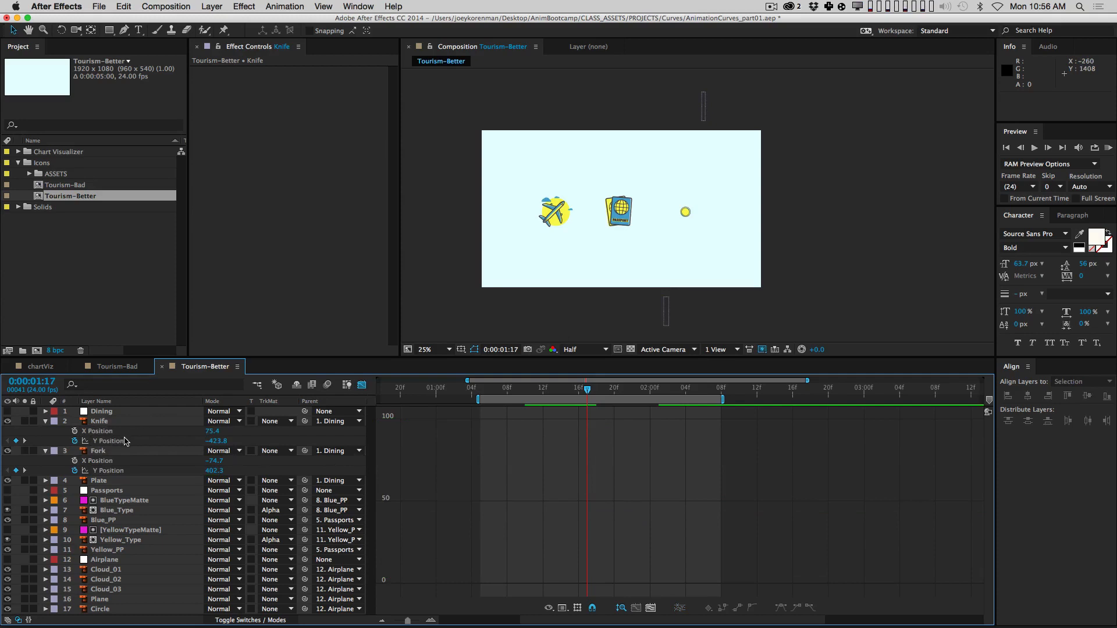
{"action": "left_click", "coordinate": [114, 441]}
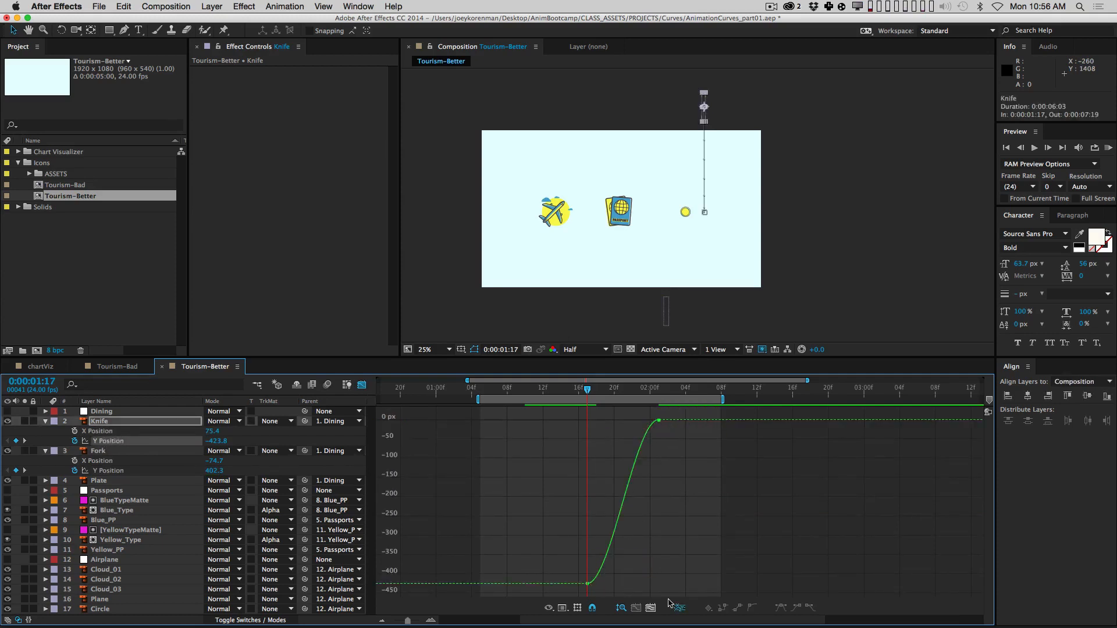
{"action": "left_click", "coordinate": [651, 607]}
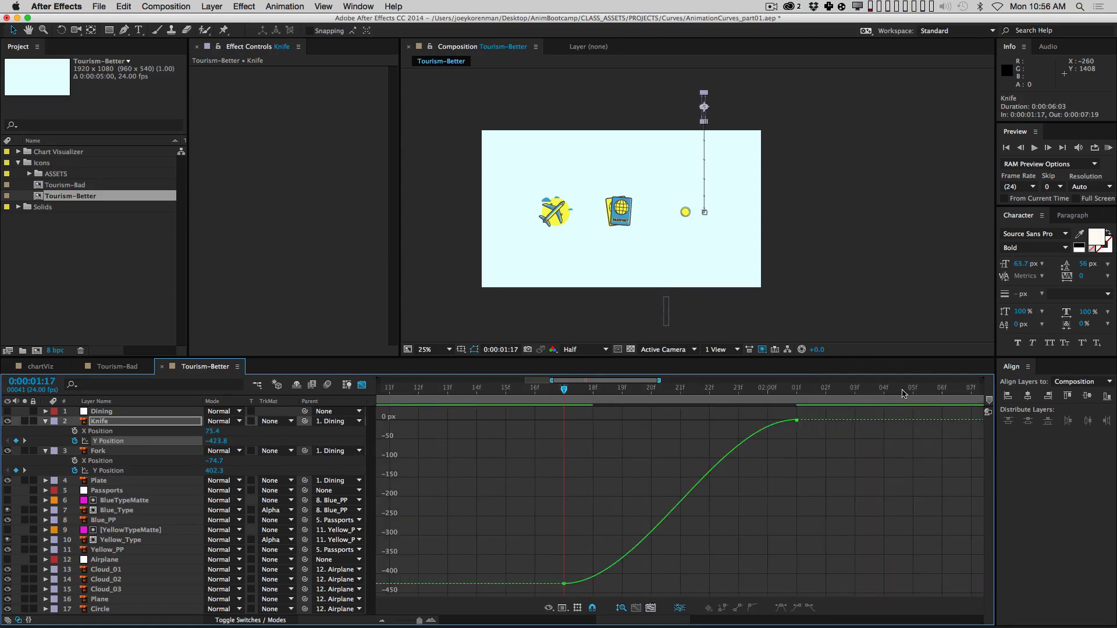
{"action": "left_click_drag", "start_coordinate": [563, 390], "coordinate": [740, 395]}
{"action": "left_click_drag", "start_coordinate": [846, 458], "coordinate": [593, 438]}
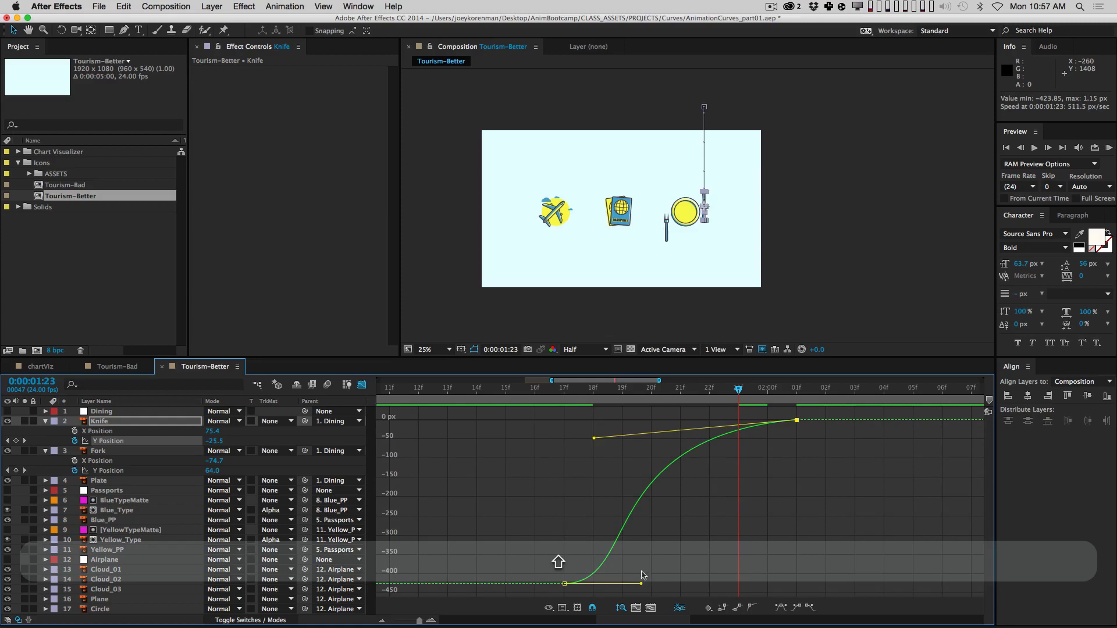
{"action": "key", "text": "super+z"}
{"action": "left_click_drag", "start_coordinate": [719, 423], "coordinate": [599, 431]}
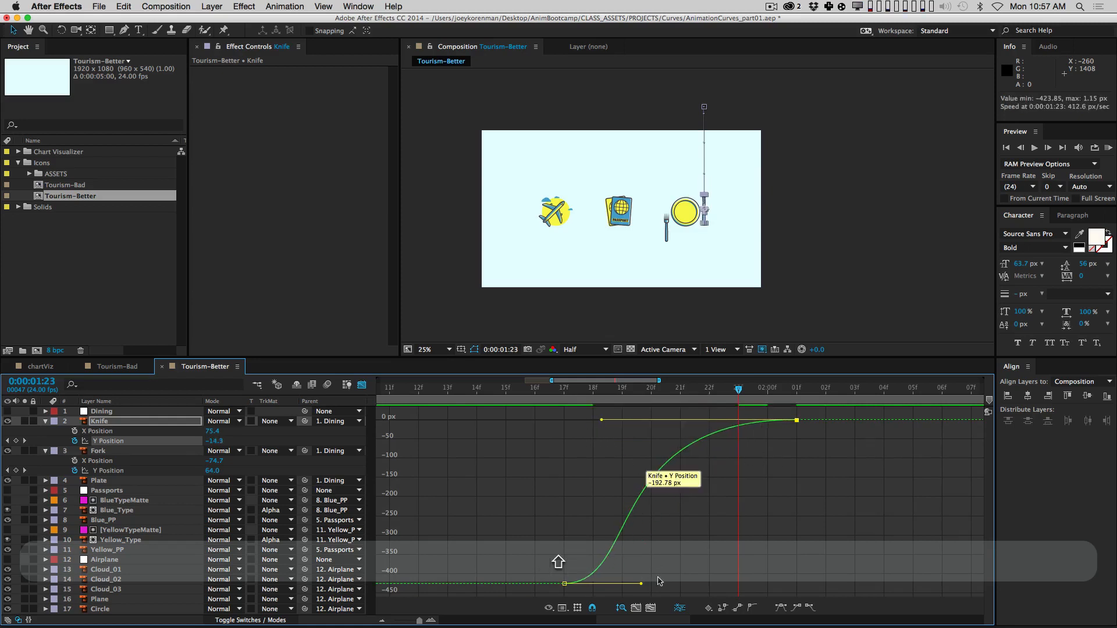
{"action": "left_click_drag", "start_coordinate": [640, 583], "coordinate": [563, 498]}
{"action": "left_click_drag", "start_coordinate": [601, 420], "coordinate": [621, 421]}
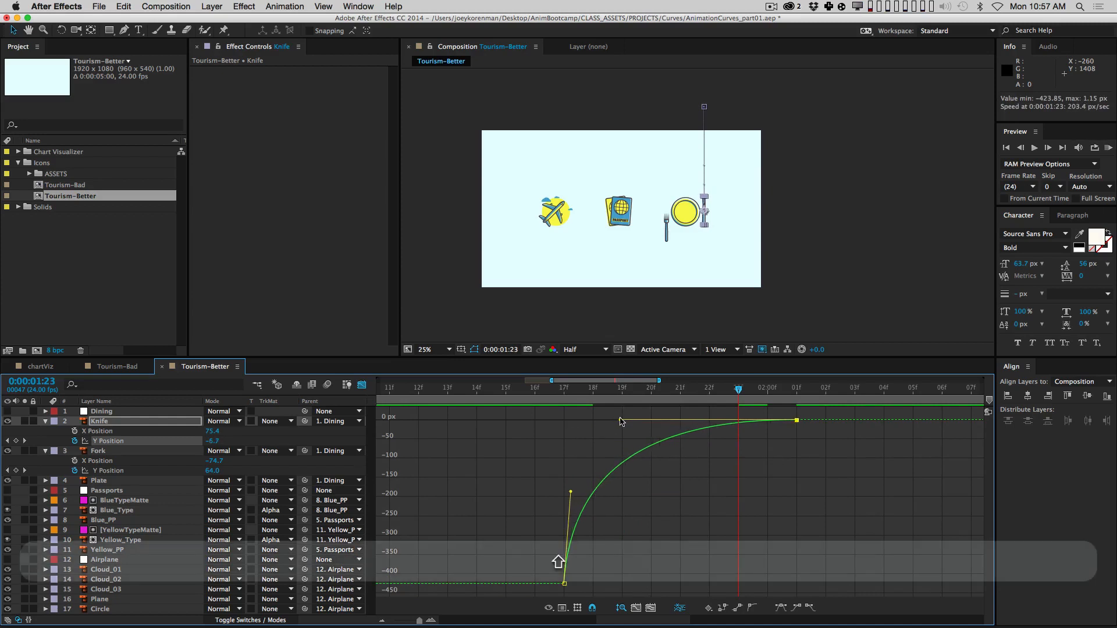
{"action": "key", "text": "j"}
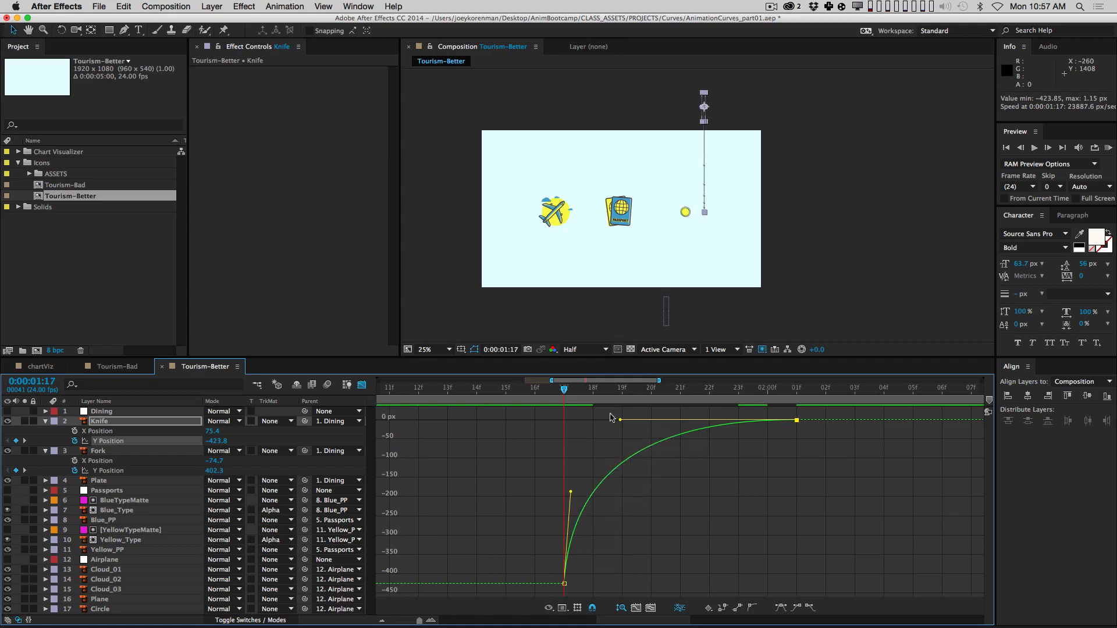
{"action": "left_click_drag", "start_coordinate": [564, 393], "coordinate": [614, 391]}
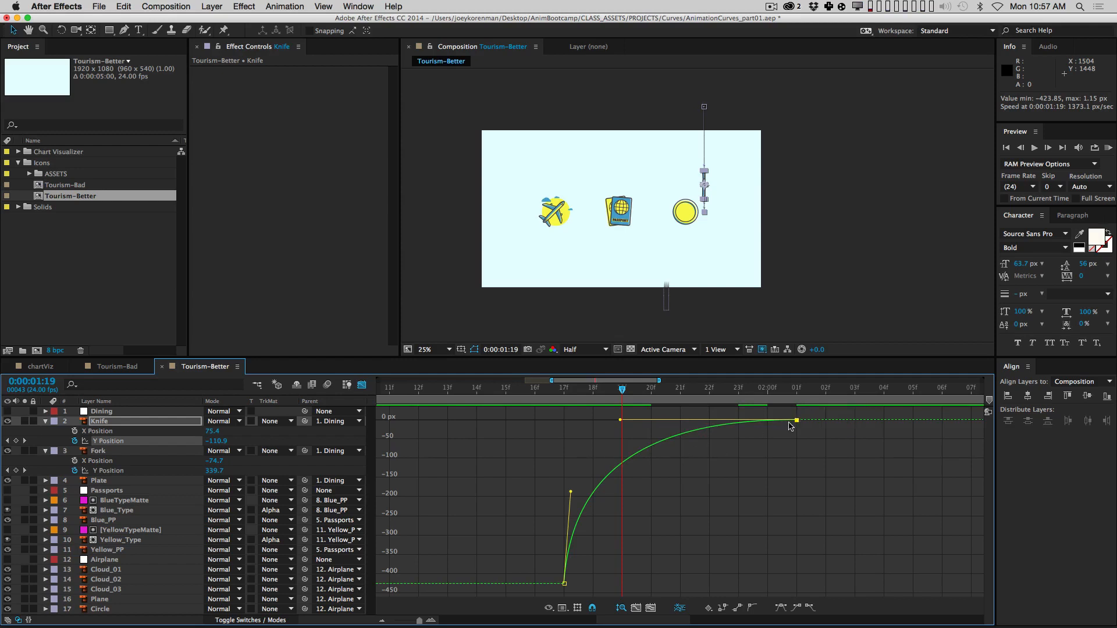
Step: Pull the Fork's first Y Position keyframe handle at 1:17 for a steep ease-out
{"action": "left_click", "coordinate": [134, 470]}
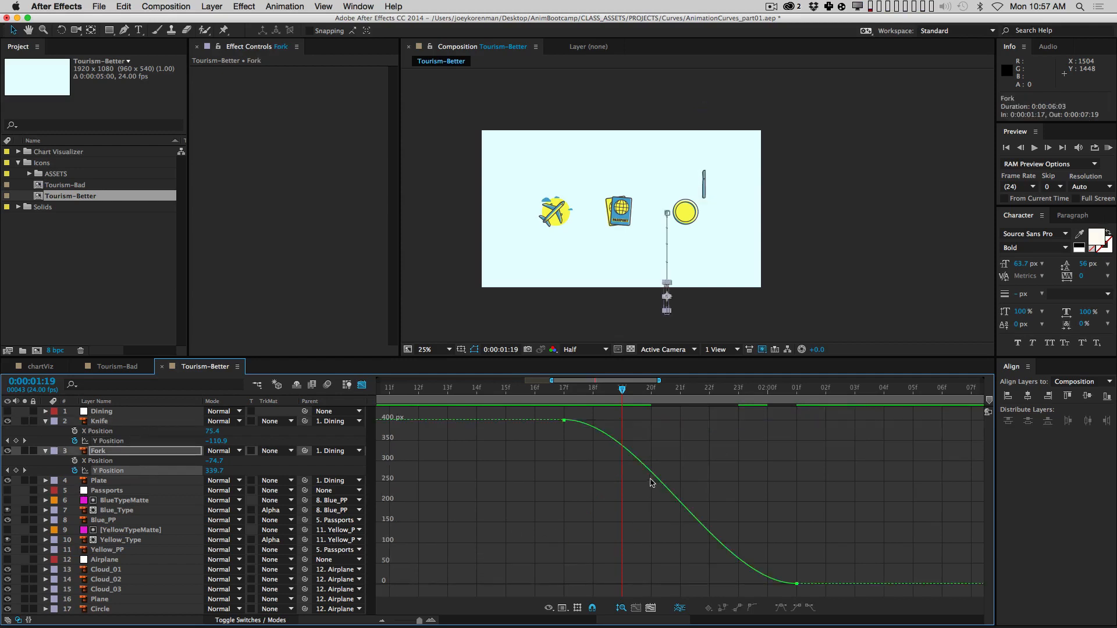
{"action": "left_click_drag", "start_coordinate": [586, 409], "coordinate": [542, 454]}
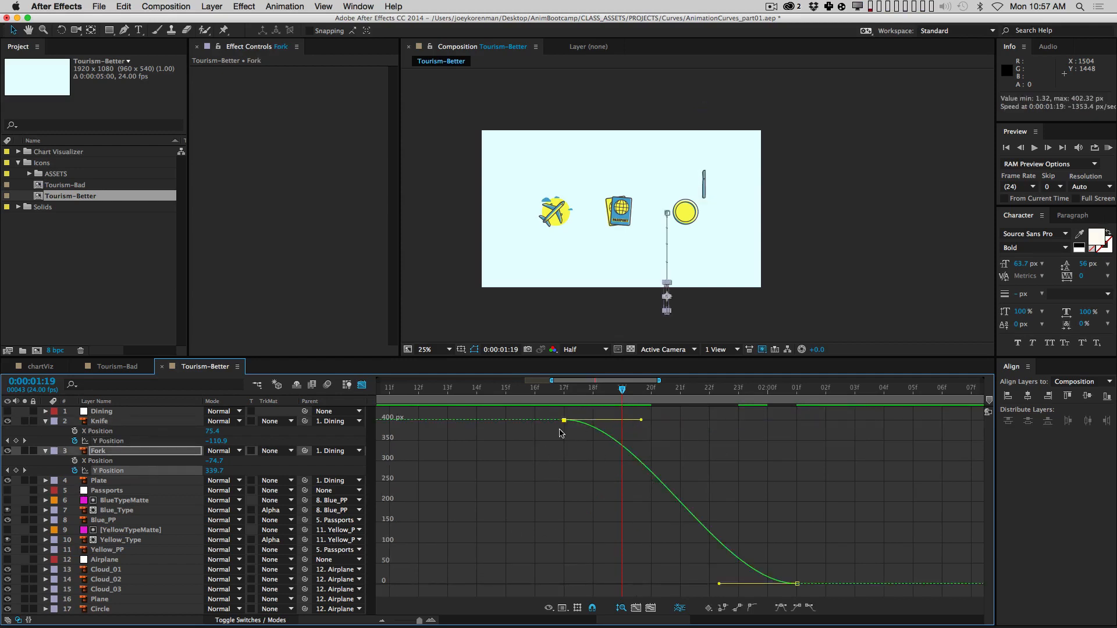
{"action": "left_click", "coordinate": [123, 443]}
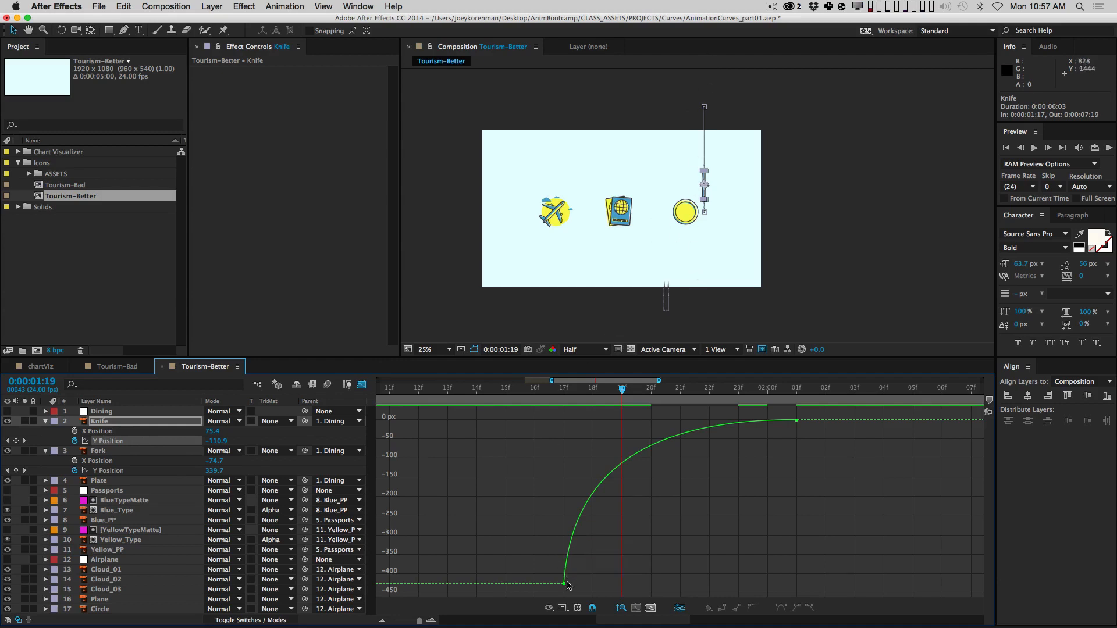
{"action": "mouse_move", "coordinate": [564, 586]}
{"action": "left_click", "coordinate": [564, 584]}
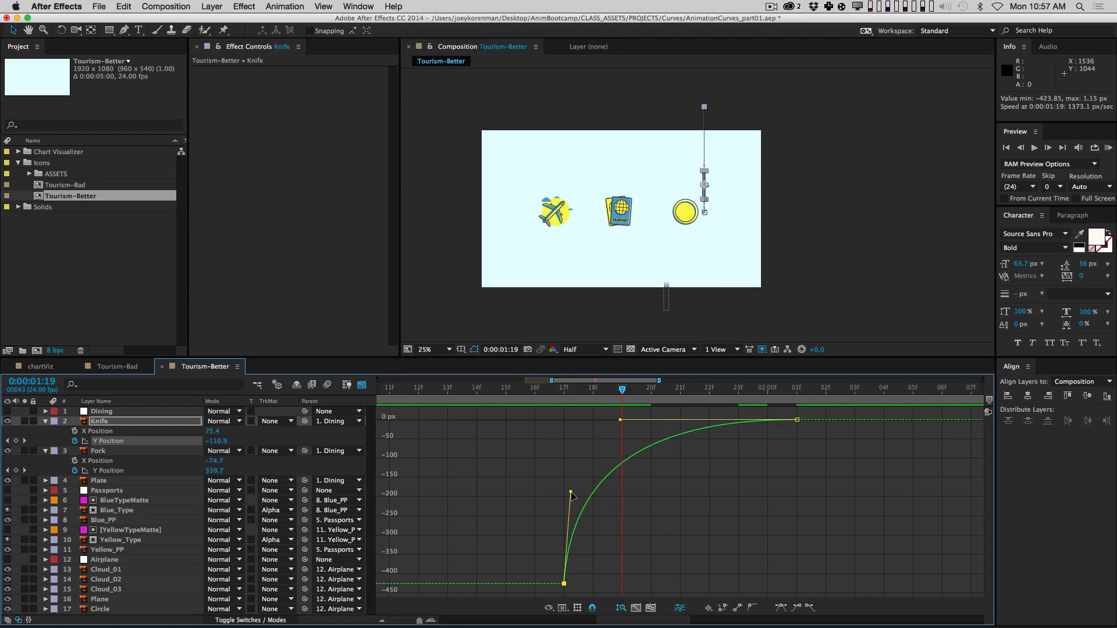
{"action": "left_click", "coordinate": [123, 471]}
{"action": "key", "text": "j"}
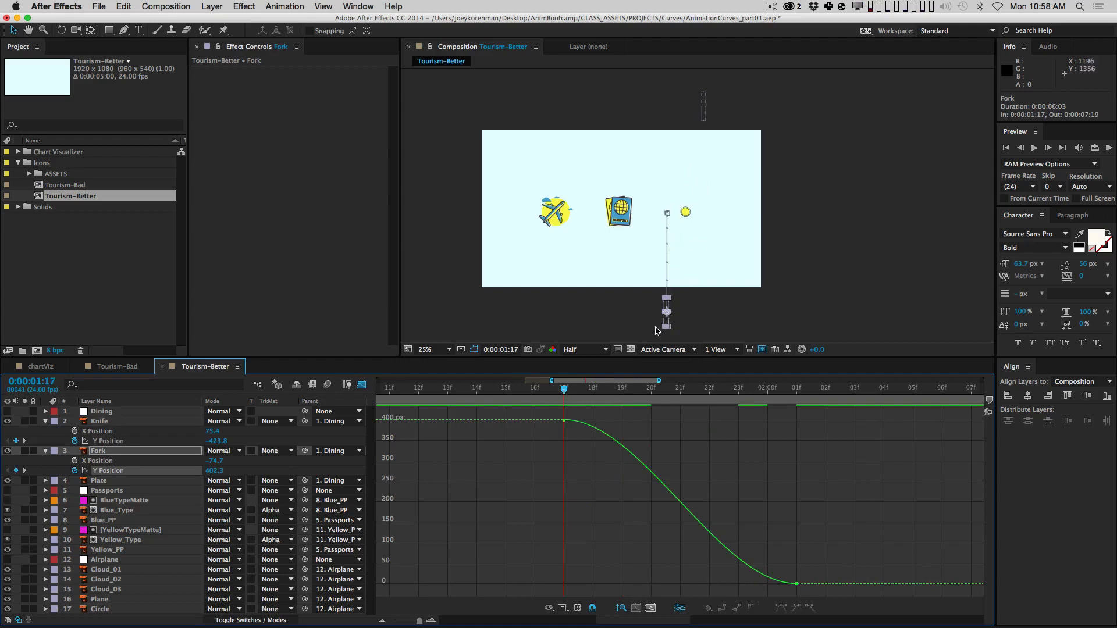
{"action": "left_click_drag", "start_coordinate": [607, 414], "coordinate": [548, 448]}
{"action": "left_click_drag", "start_coordinate": [642, 420], "coordinate": [573, 522]}
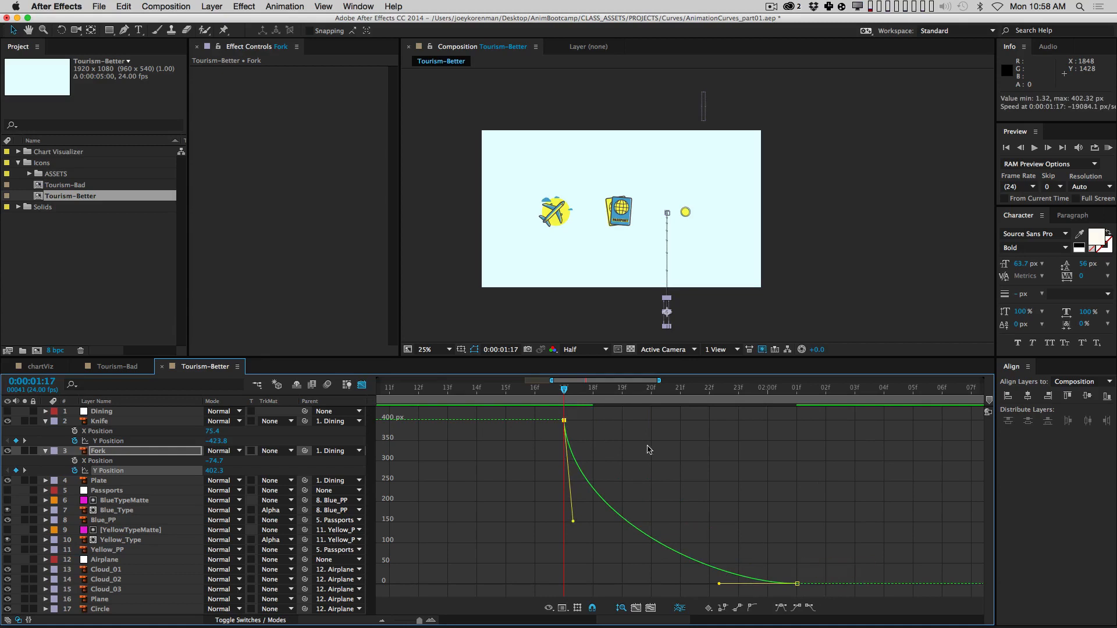
Step: Refine the Fork's curve so the drop from 402.3 starts even steeper before easing into 0 px
{"action": "left_click", "coordinate": [144, 442], "text": "super"}
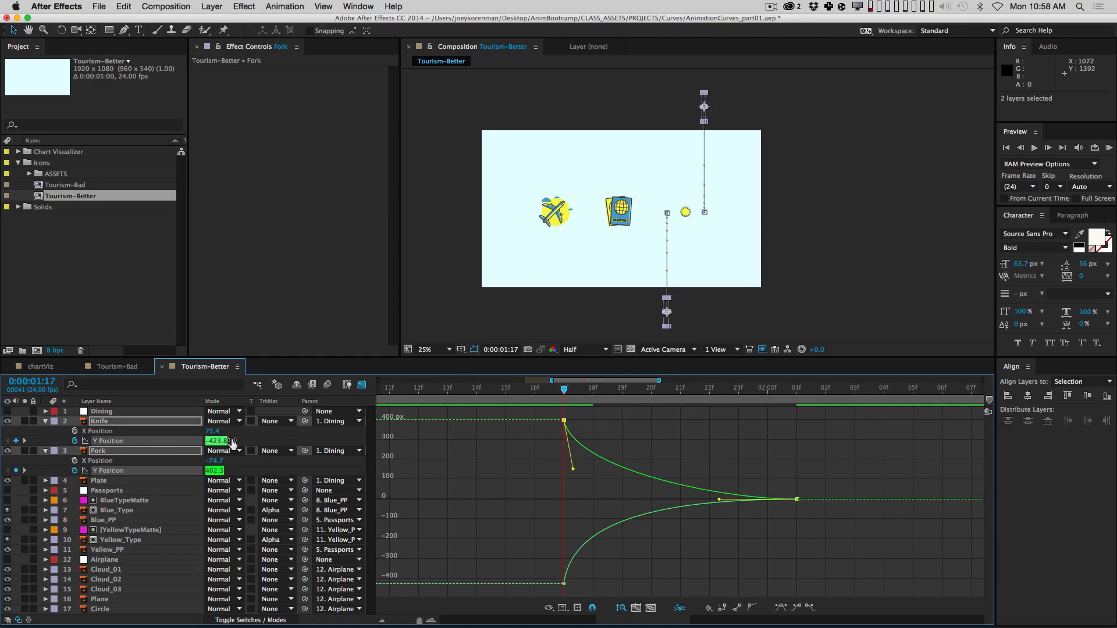
{"action": "left_click", "coordinate": [264, 465]}
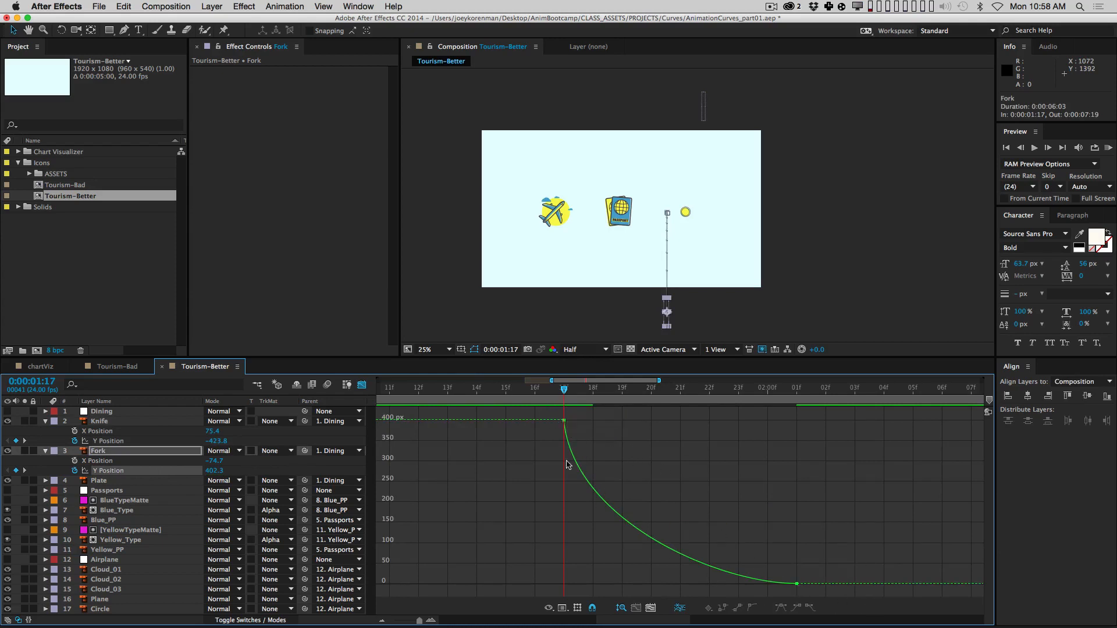
{"action": "left_click", "coordinate": [564, 421]}
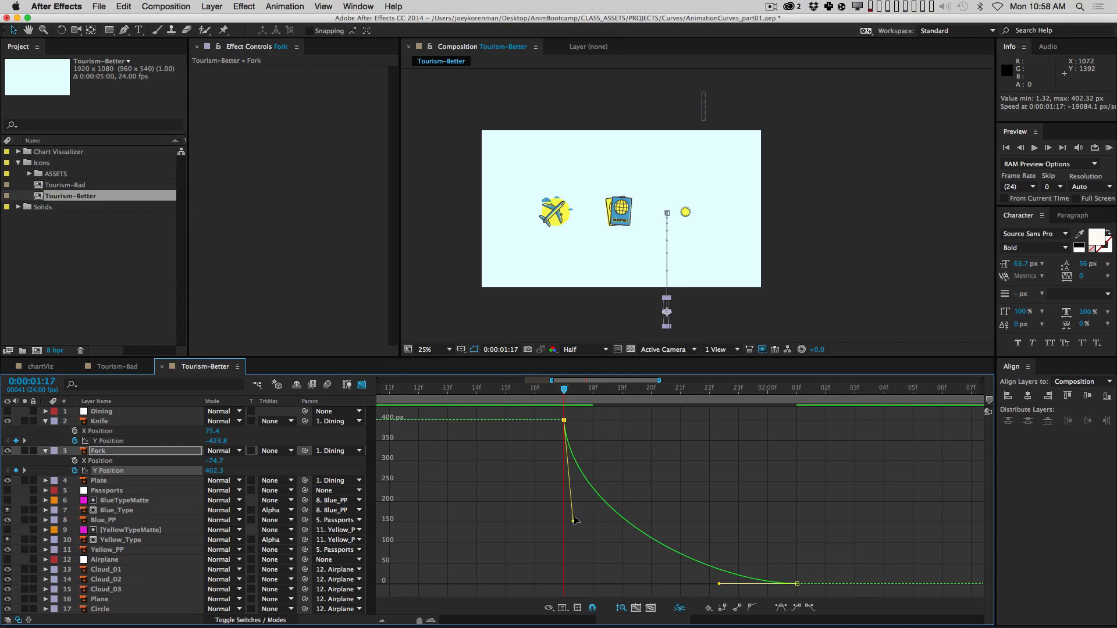
{"action": "left_click_drag", "start_coordinate": [575, 519], "coordinate": [583, 605]}
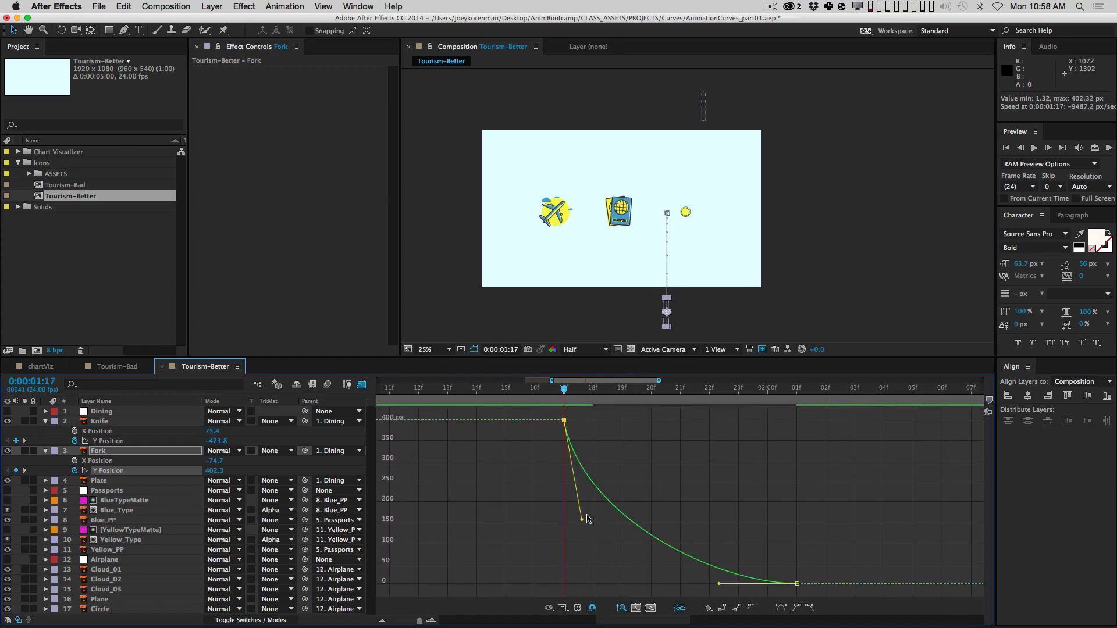
{"action": "left_click_drag", "start_coordinate": [588, 518], "coordinate": [572, 522]}
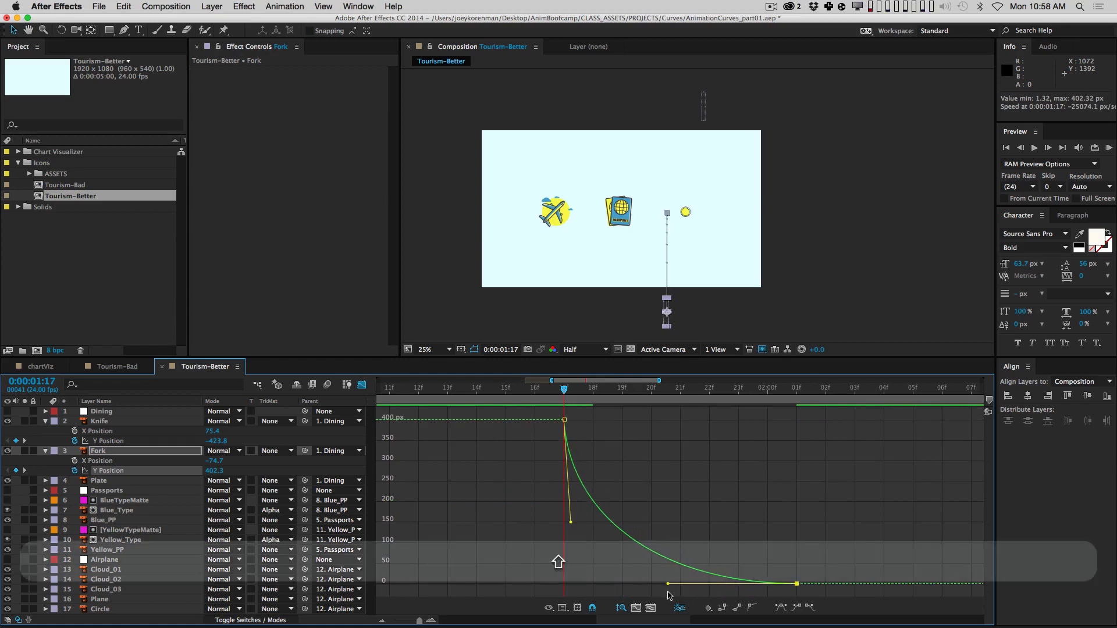
{"action": "left_click", "coordinate": [714, 497]}
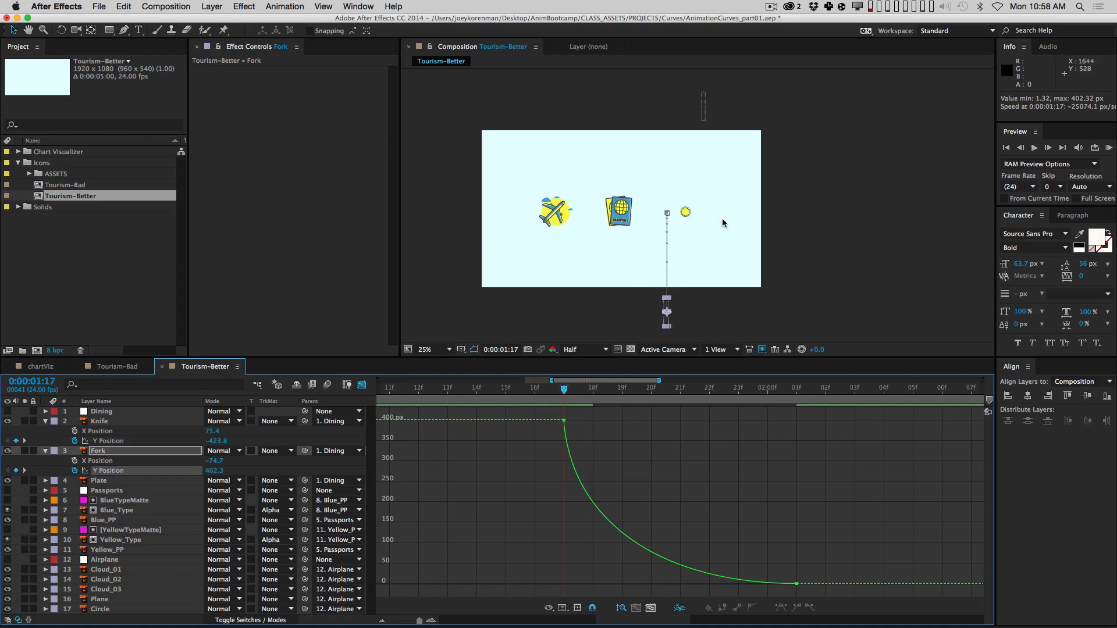
Step: Back in the layer bars, delay the Knife layer by two frames
{"action": "left_click", "coordinate": [122, 453]}
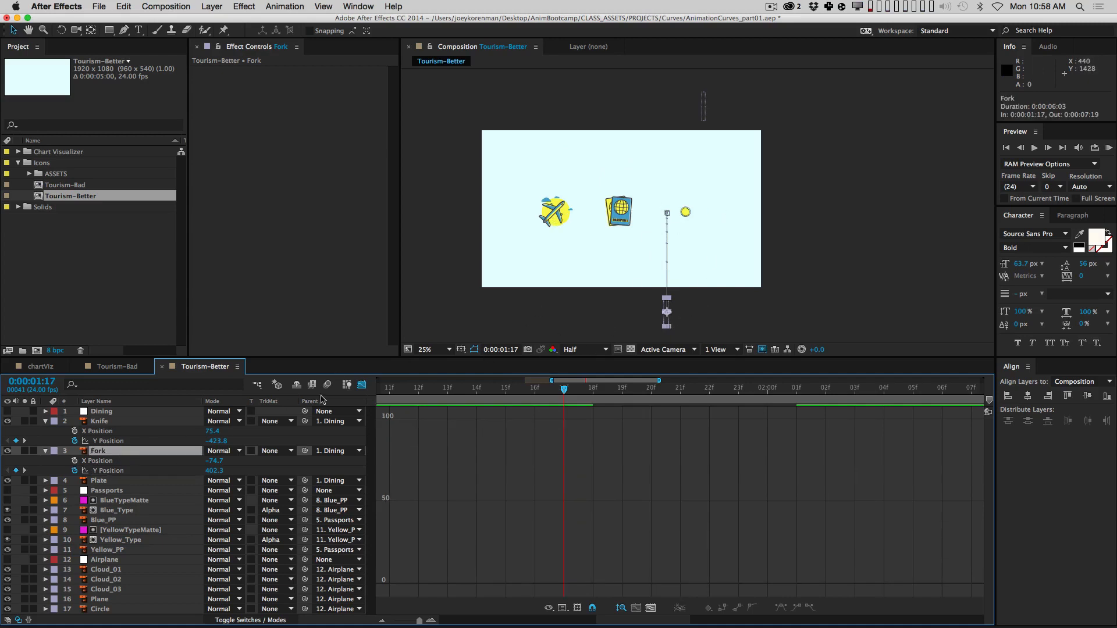
{"action": "left_click", "coordinate": [362, 385]}
{"action": "left_click", "coordinate": [347, 436]}
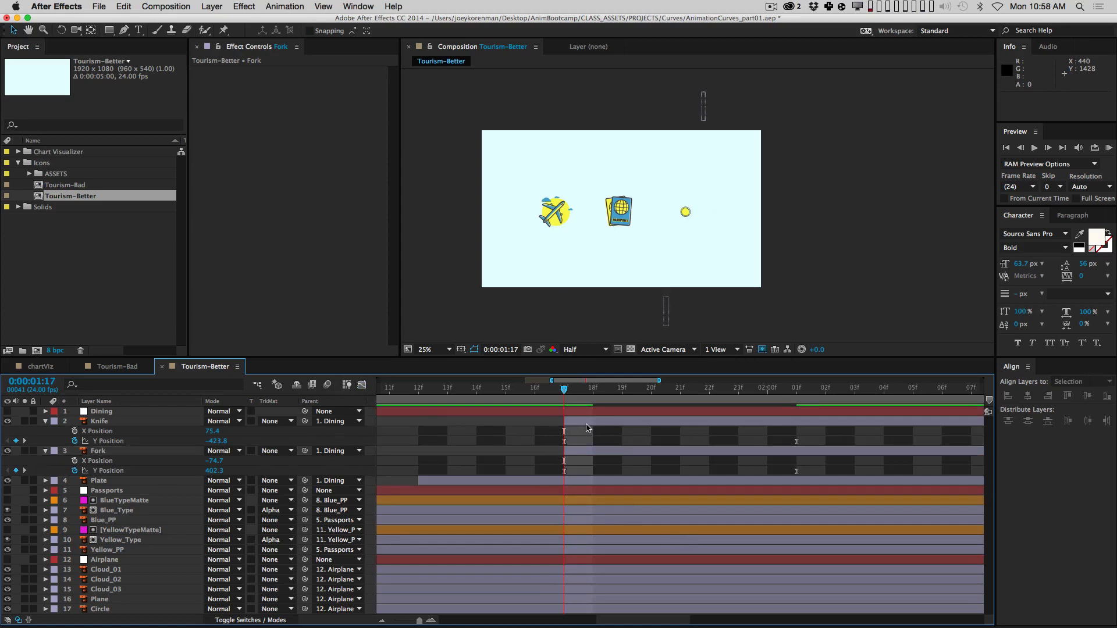
{"action": "left_click_drag", "start_coordinate": [588, 429], "coordinate": [646, 429]}
{"action": "key", "text": "minus"}
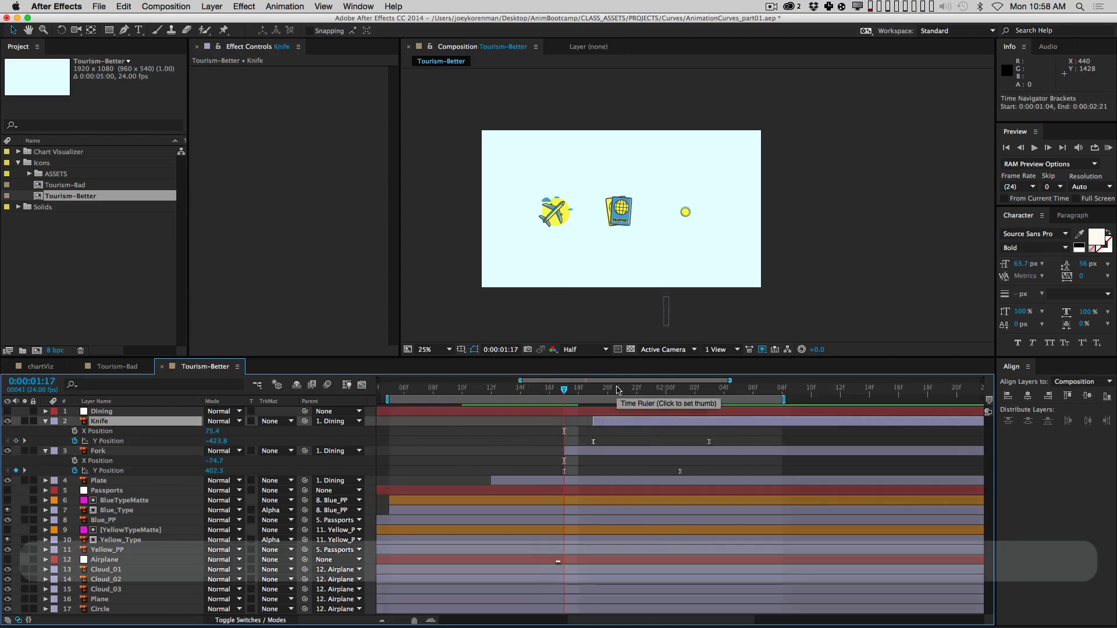
{"action": "key", "text": "minus"}
Step: Preview the animation and step frame by frame through the fork and knife entries
{"action": "key", "text": "0"}
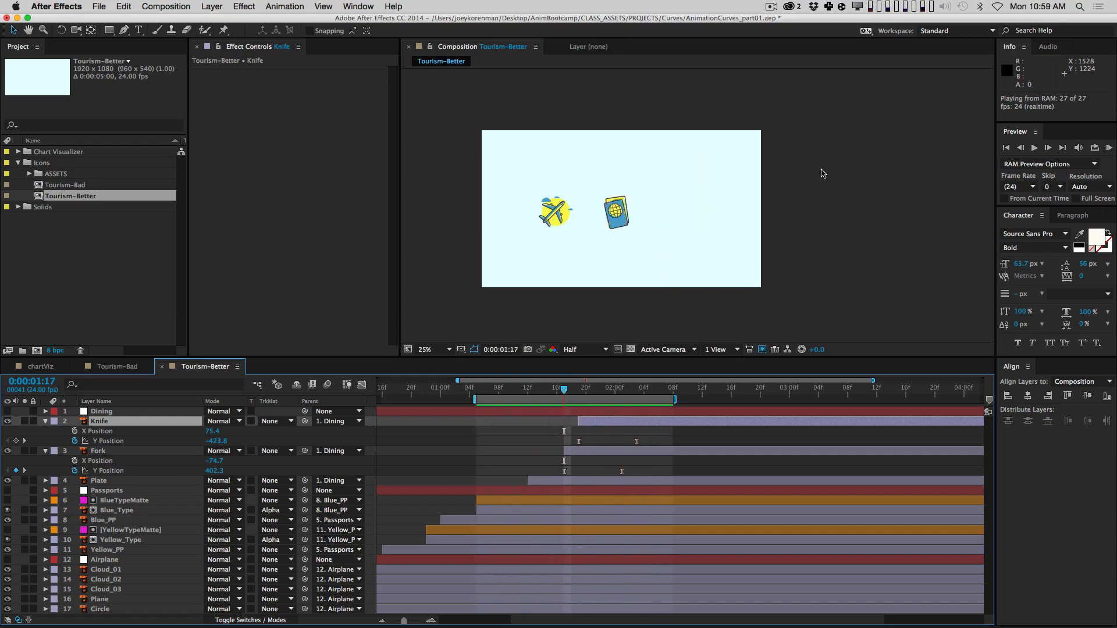
{"action": "key", "text": "space"}
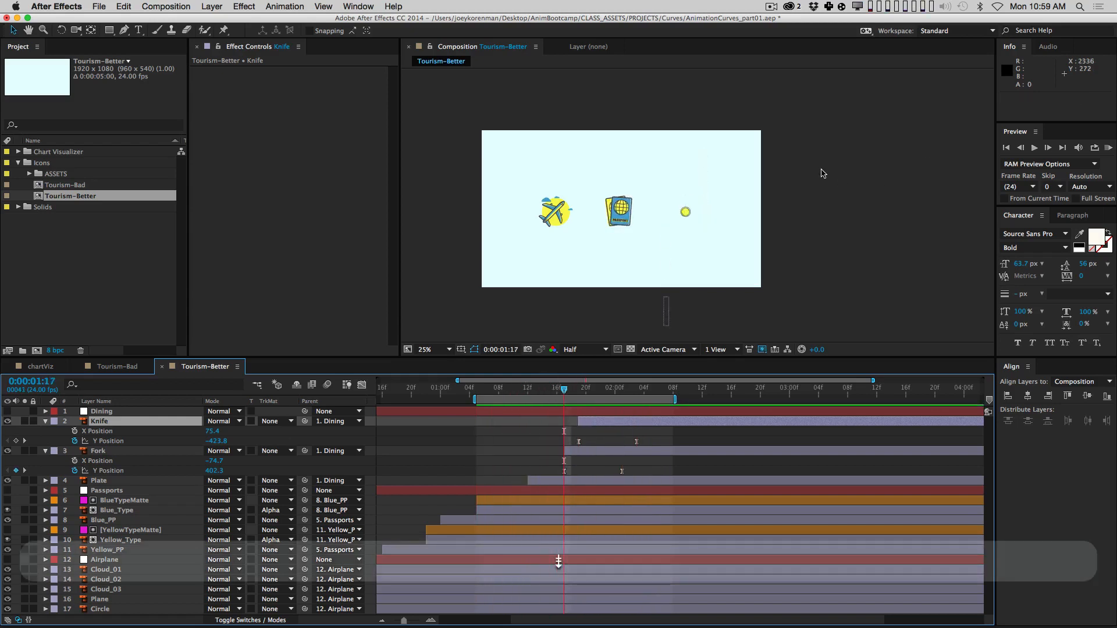
{"action": "key", "text": "Page_Down"}
{"action": "key", "text": "Page_Down"}
{"action": "key", "text": "Page_Up"}
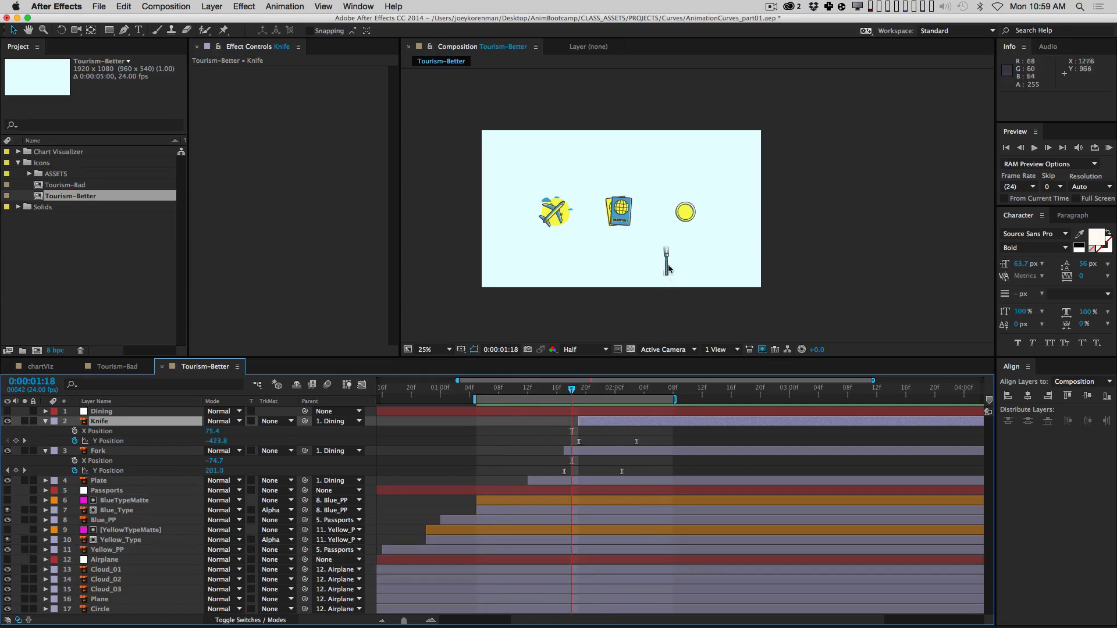
{"action": "key", "text": "Page_Down"}
{"action": "key", "text": "Page_Down"}
{"action": "key", "text": "Page_Down"}
{"action": "key", "text": "Page_Down"}
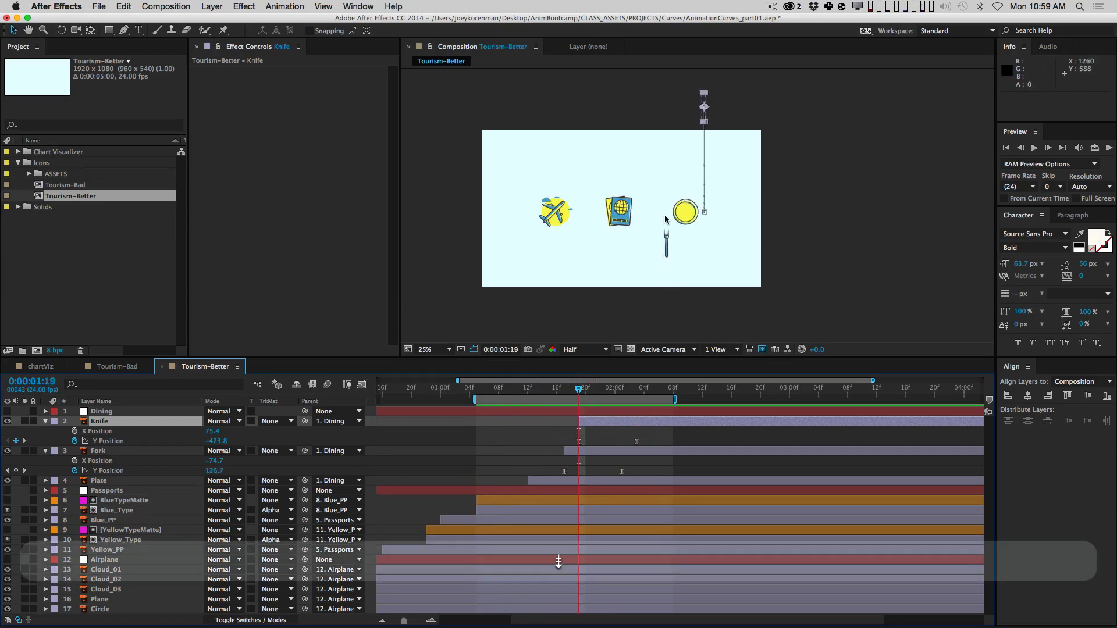
{"action": "key", "text": "Page_Up"}
{"action": "key", "text": "Page_Up"}
{"action": "key", "text": "Page_Up"}
{"action": "key", "text": "Page_Down"}
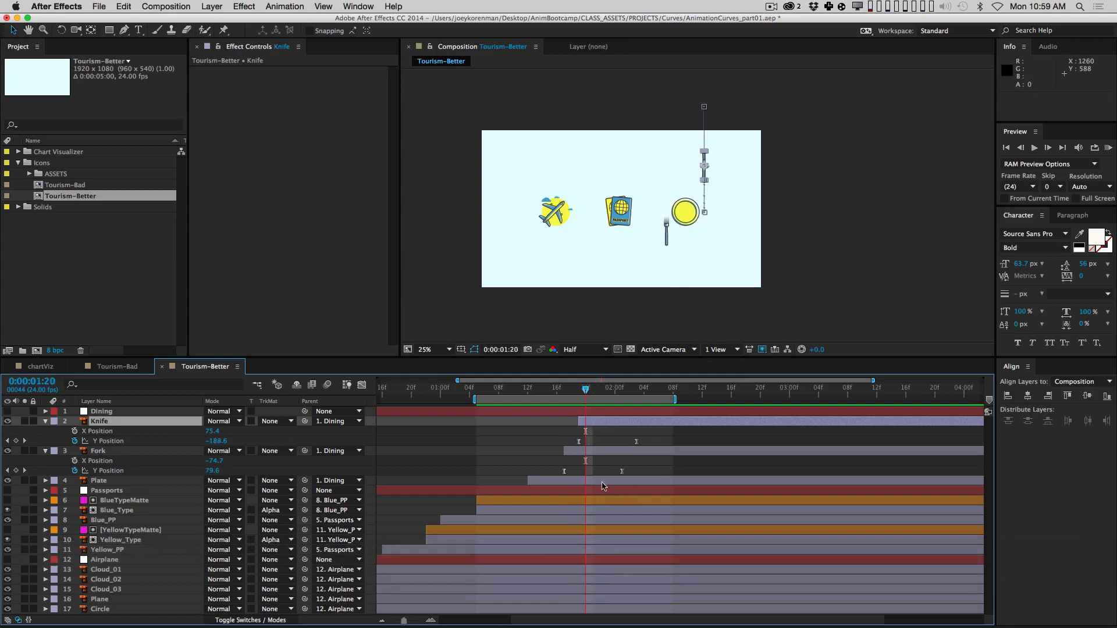
Step: Move the Knife and Fork ending Y Position keyframes about two frames later, then nudge back one frame
{"action": "left_click", "coordinate": [595, 464]}
{"action": "left_click_drag", "start_coordinate": [610, 434], "coordinate": [666, 491]}
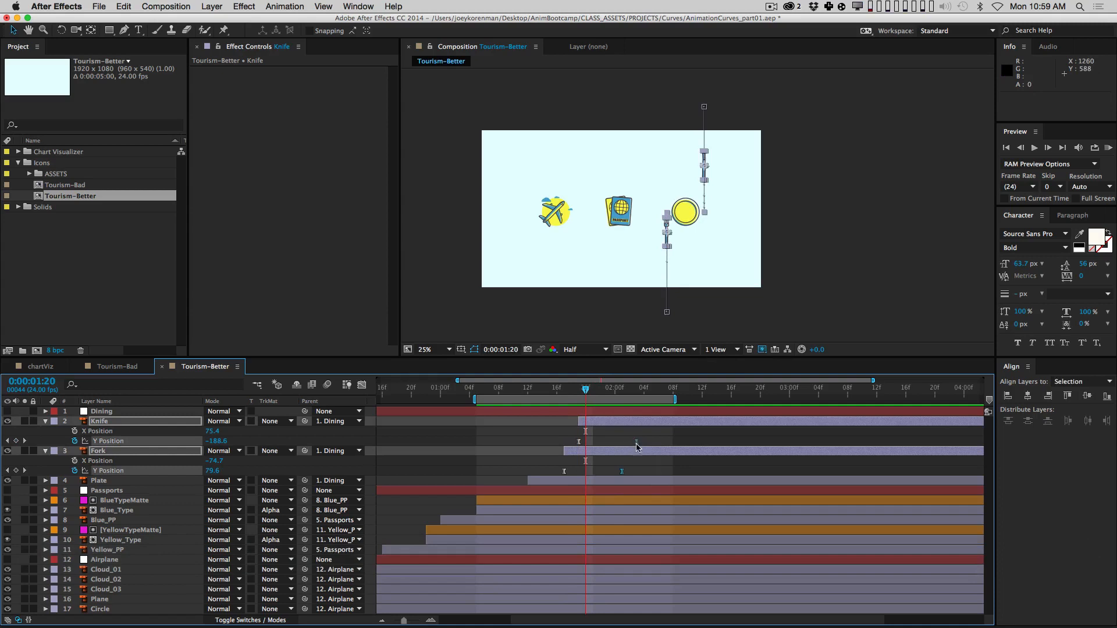
{"action": "left_click", "coordinate": [637, 441]}
{"action": "left_click_drag", "start_coordinate": [639, 445], "coordinate": [647, 445]}
{"action": "left_click", "coordinate": [667, 431]}
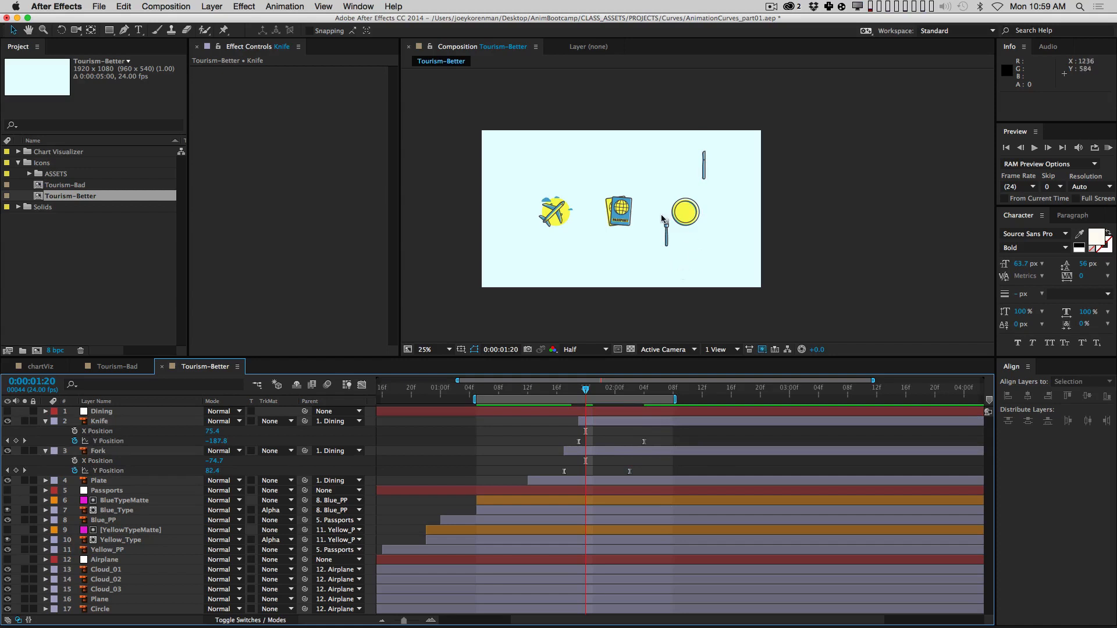
{"action": "key", "text": "KP_0"}
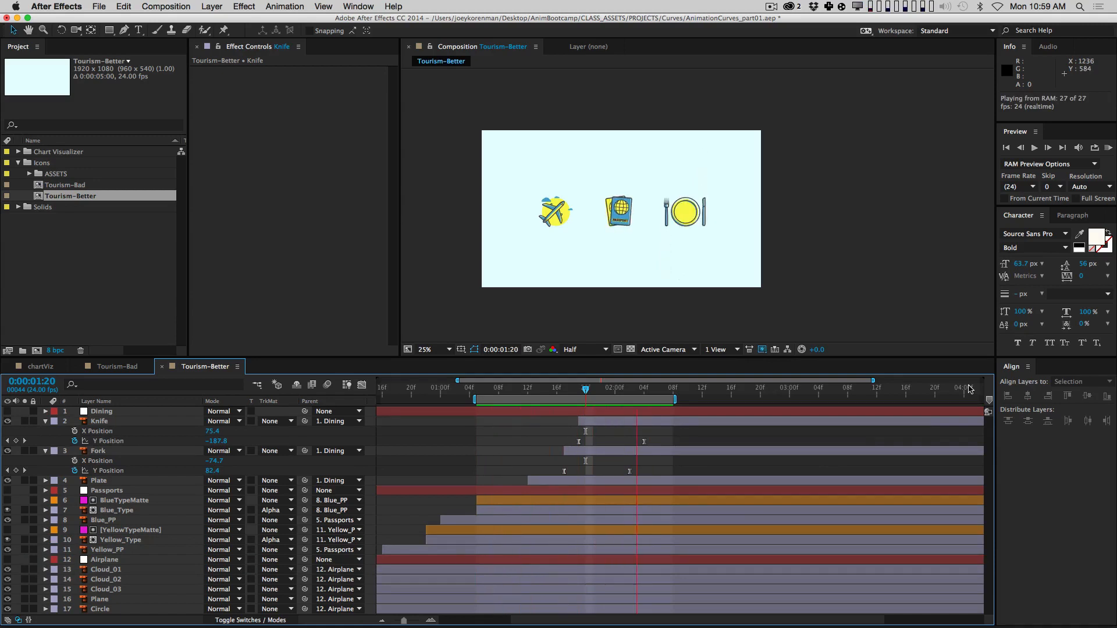
{"action": "key", "text": "space"}
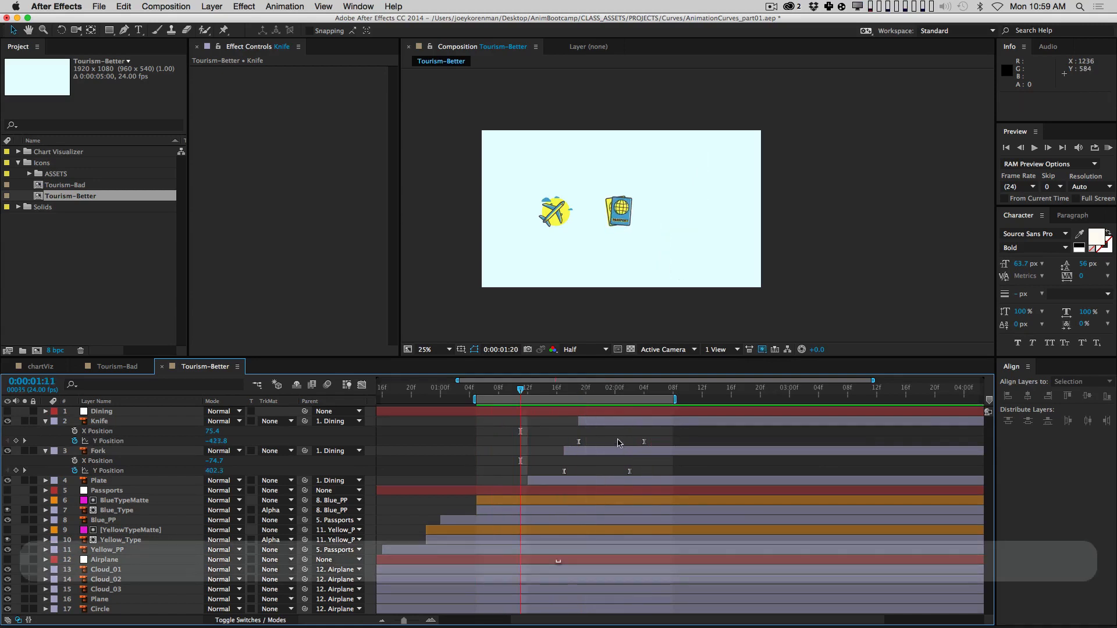
{"action": "left_click_drag", "start_coordinate": [613, 434], "coordinate": [622, 472]}
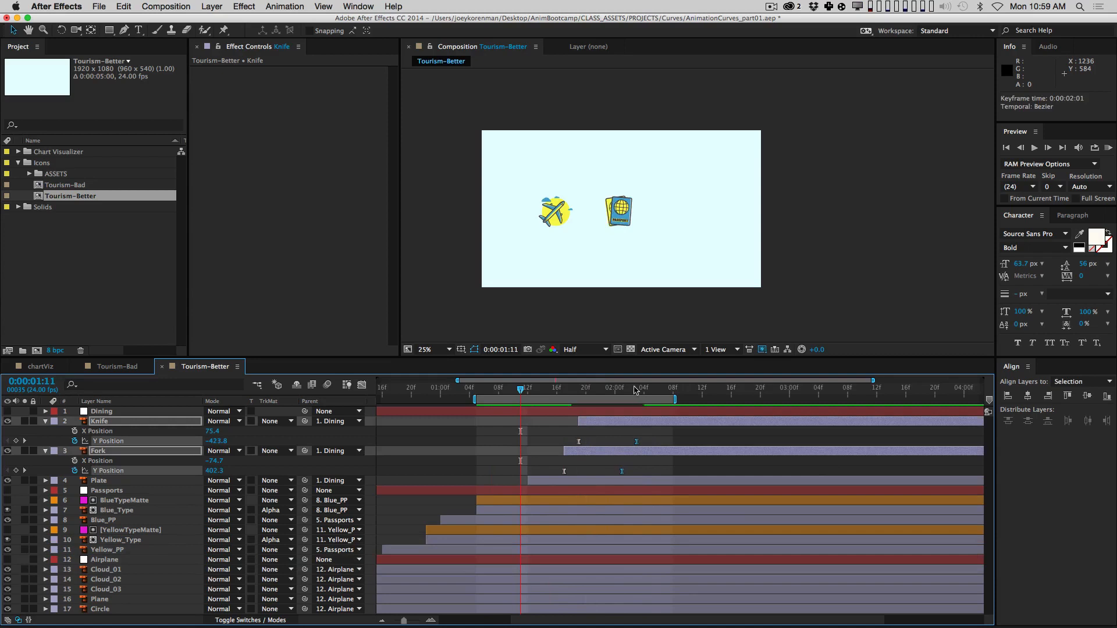
{"action": "left_click", "coordinate": [431, 349]}
Step: Set the composition view to Fit up to 100% and RAM-preview the animation
{"action": "left_click", "coordinate": [445, 370]}
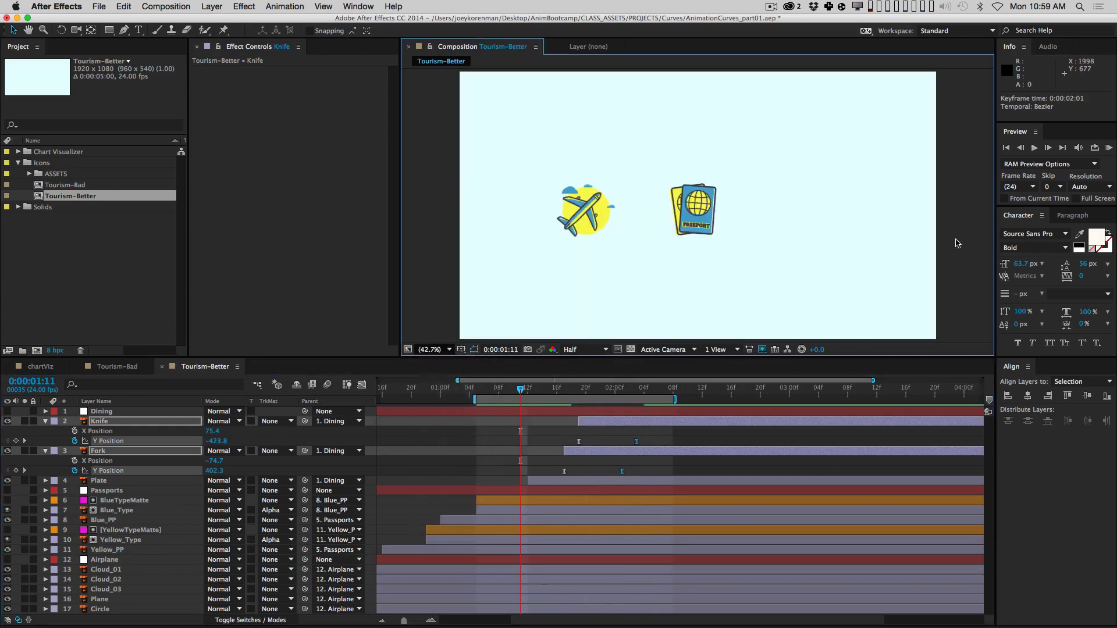
{"action": "key", "text": "KP_0"}
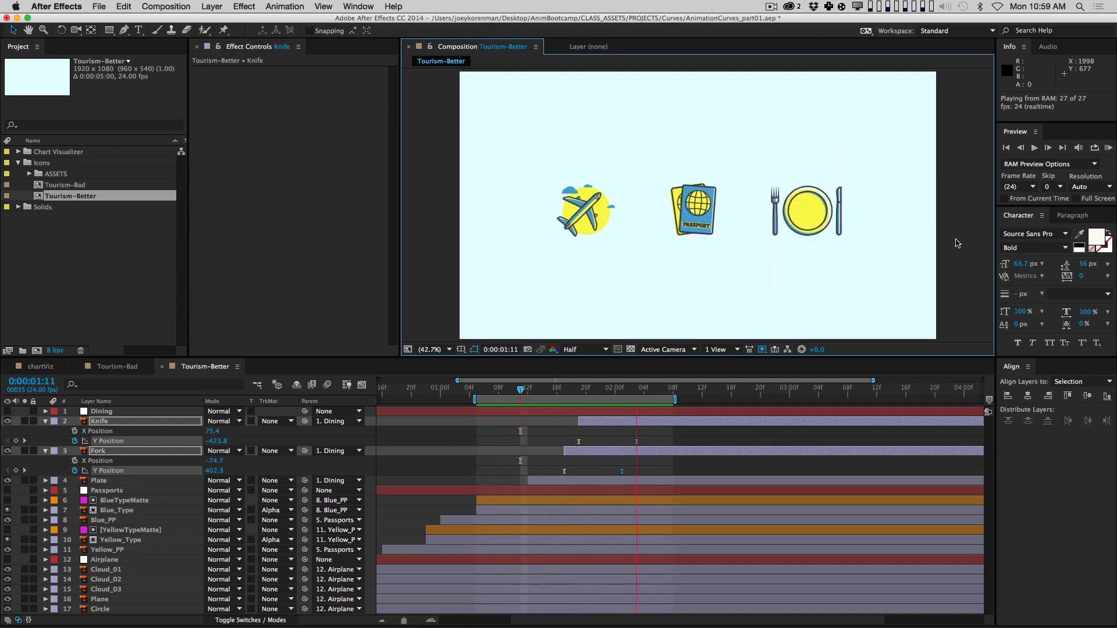
{"action": "key", "text": "space"}
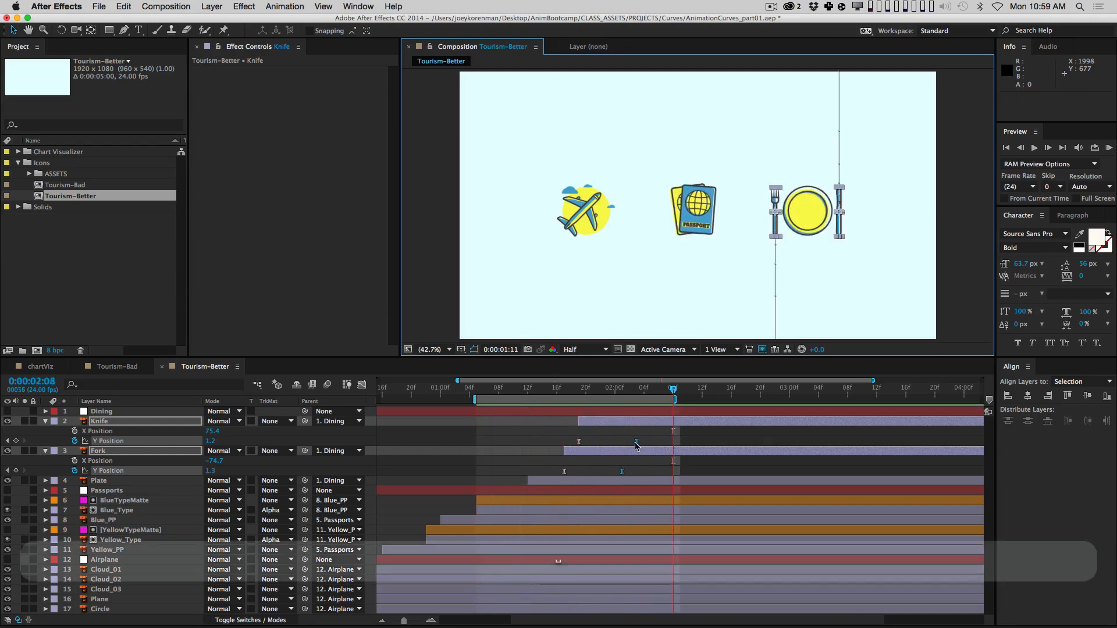
{"action": "key", "text": "0"}
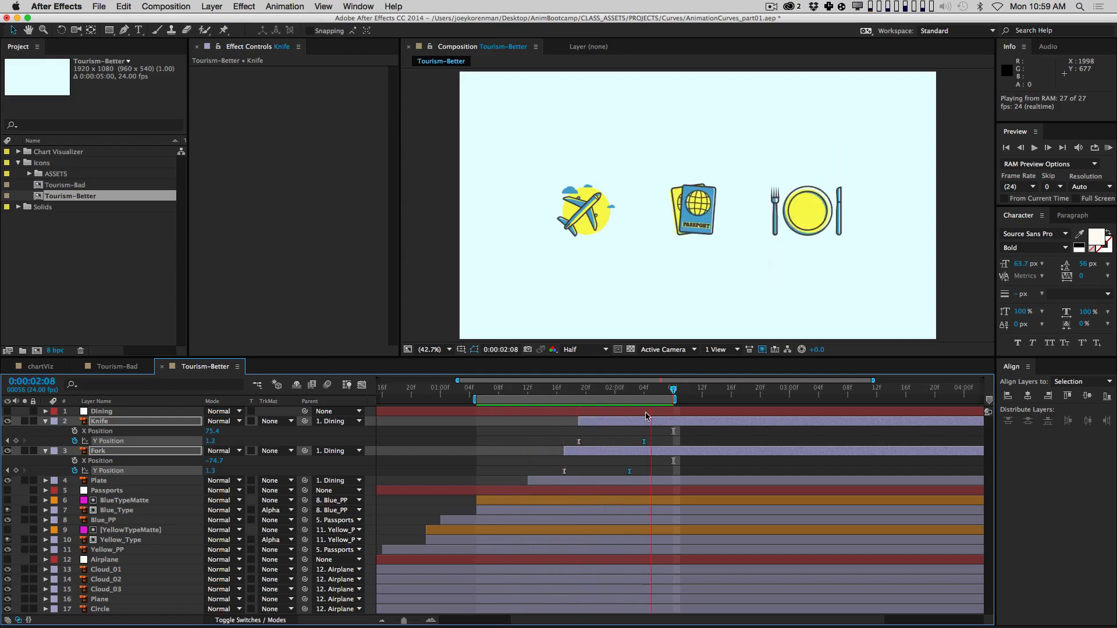
Step: Set the work area from 0:00:00:00 to 0:00:03:00 and RAM-preview that range
{"action": "key", "text": "b"}
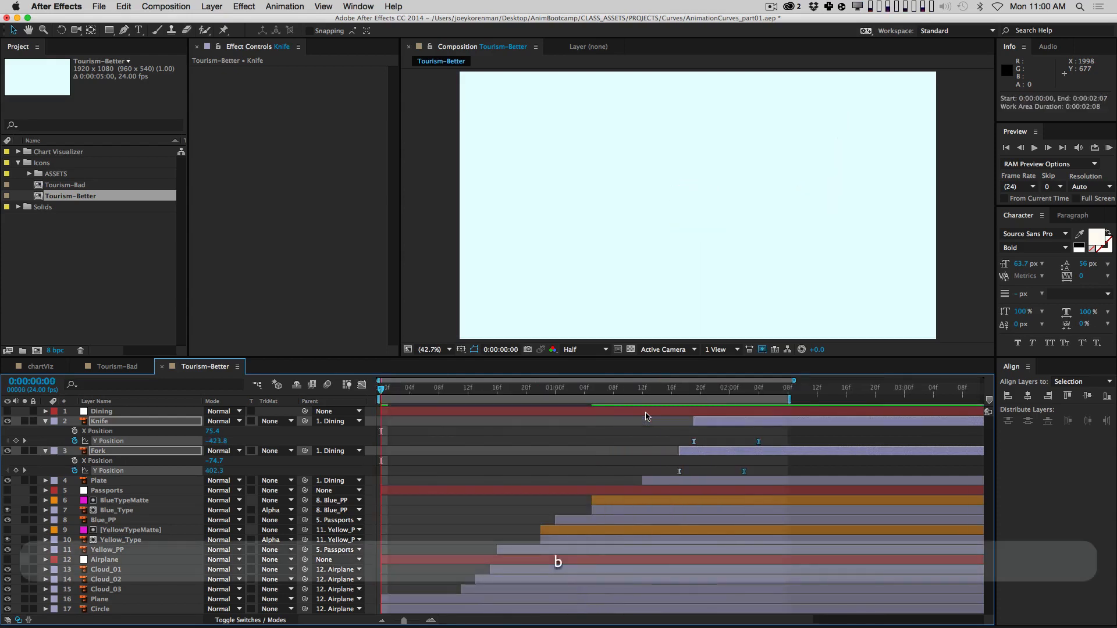
{"action": "key", "text": "minus"}
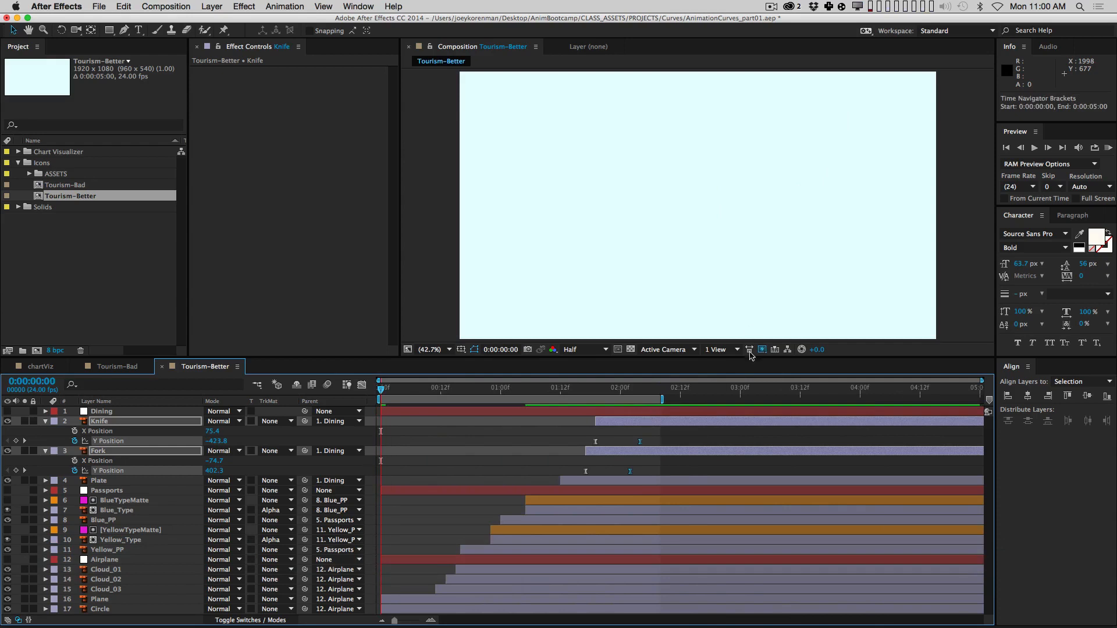
{"action": "left_click", "coordinate": [734, 389]}
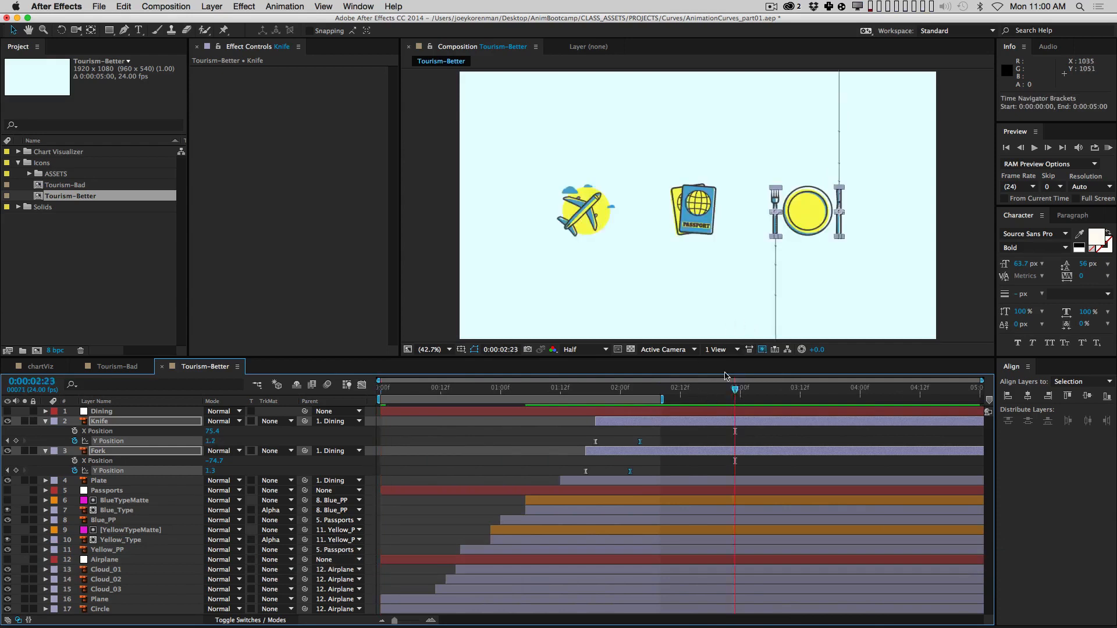
{"action": "key", "text": "Page_Down"}
{"action": "key", "text": "n"}
{"action": "key", "text": "KP_0"}
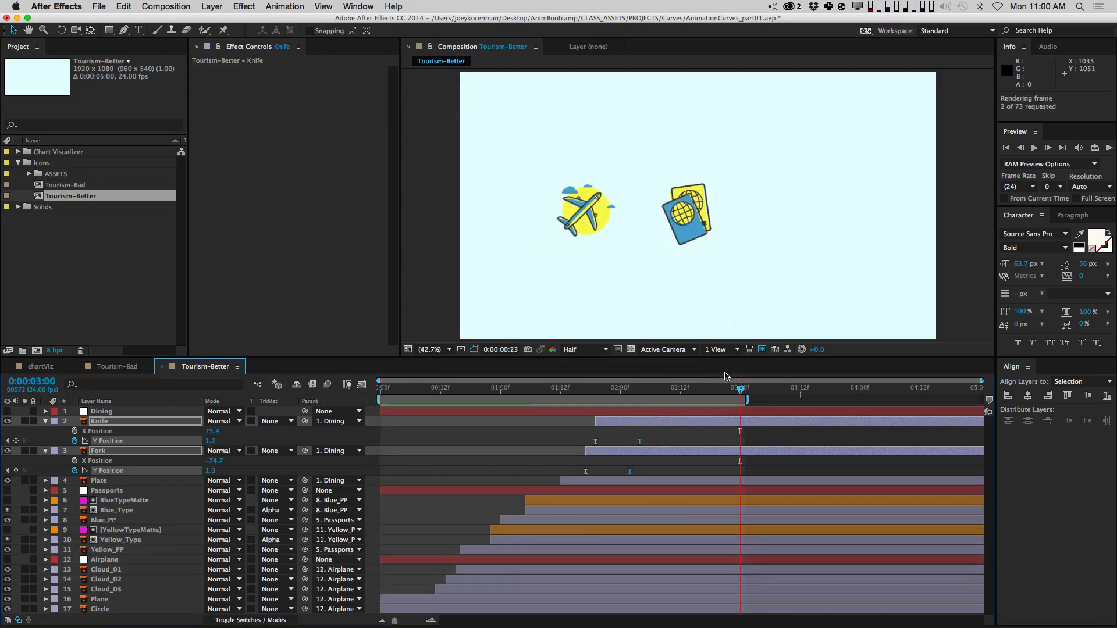
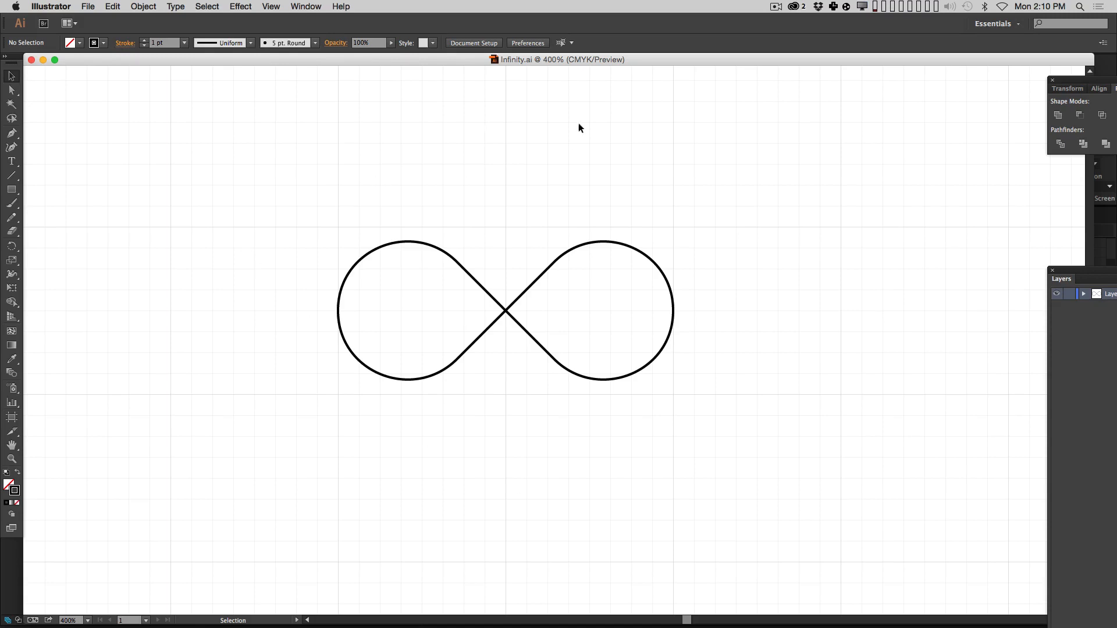
Step: Copy the black infinity path from Illustrator and switch to After Effects
{"action": "left_click_drag", "start_coordinate": [253, 199], "coordinate": [731, 535]}
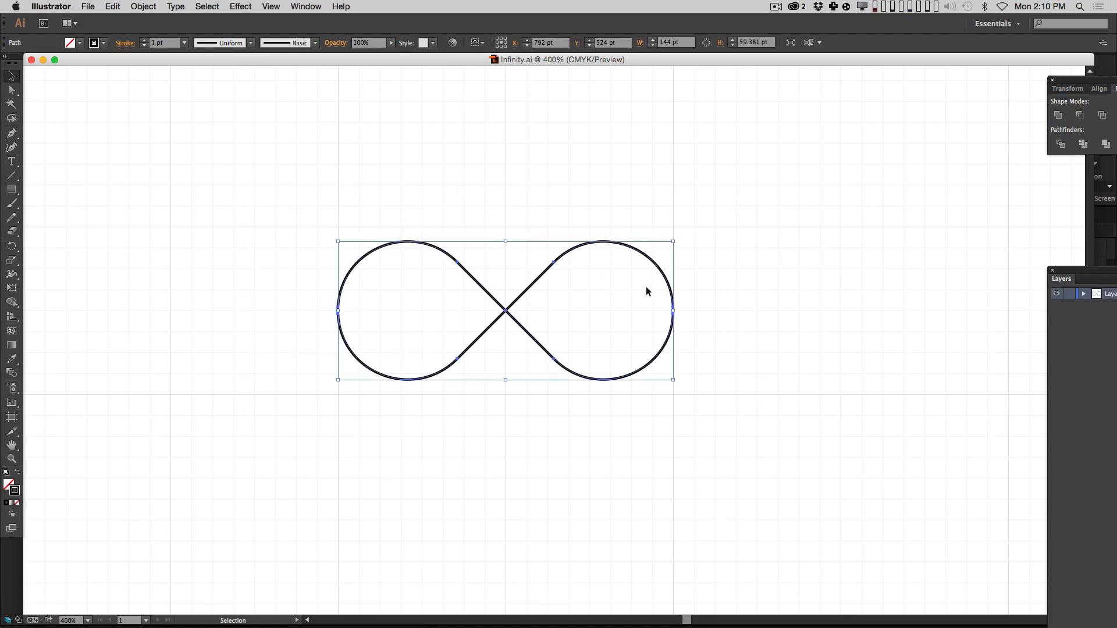
{"action": "key", "text": "super+c"}
{"action": "left_click_drag", "start_coordinate": [731, 189], "coordinate": [273, 473]}
{"action": "key", "text": "super+c"}
{"action": "key", "text": "super+Tab"}
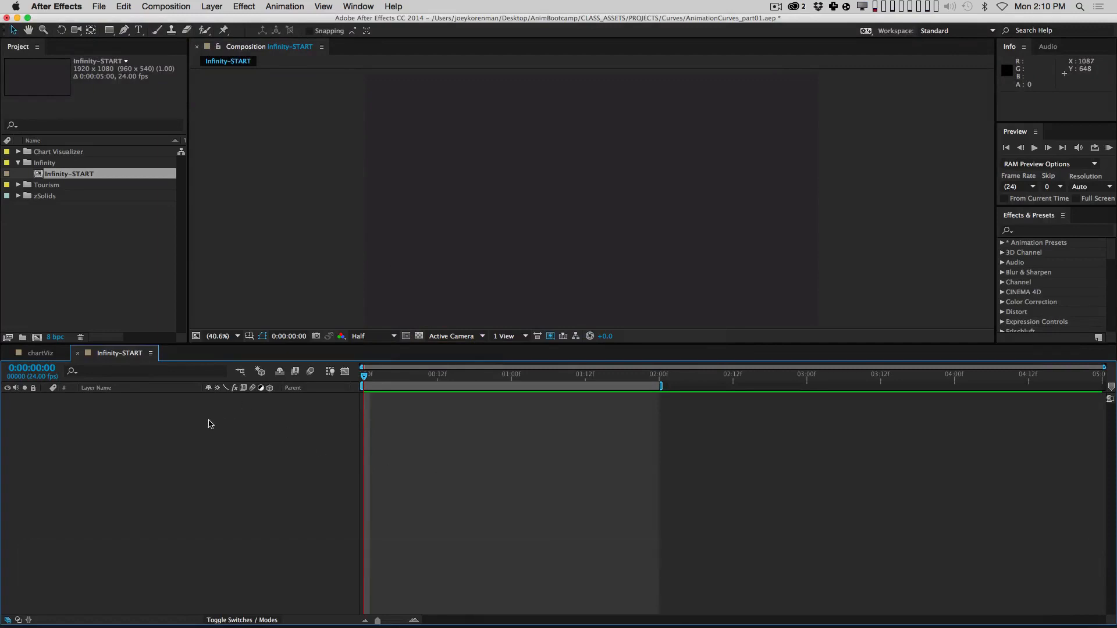
Step: Create a new shape layer and rename it 'Infinity'
{"action": "left_click", "coordinate": [211, 6]}
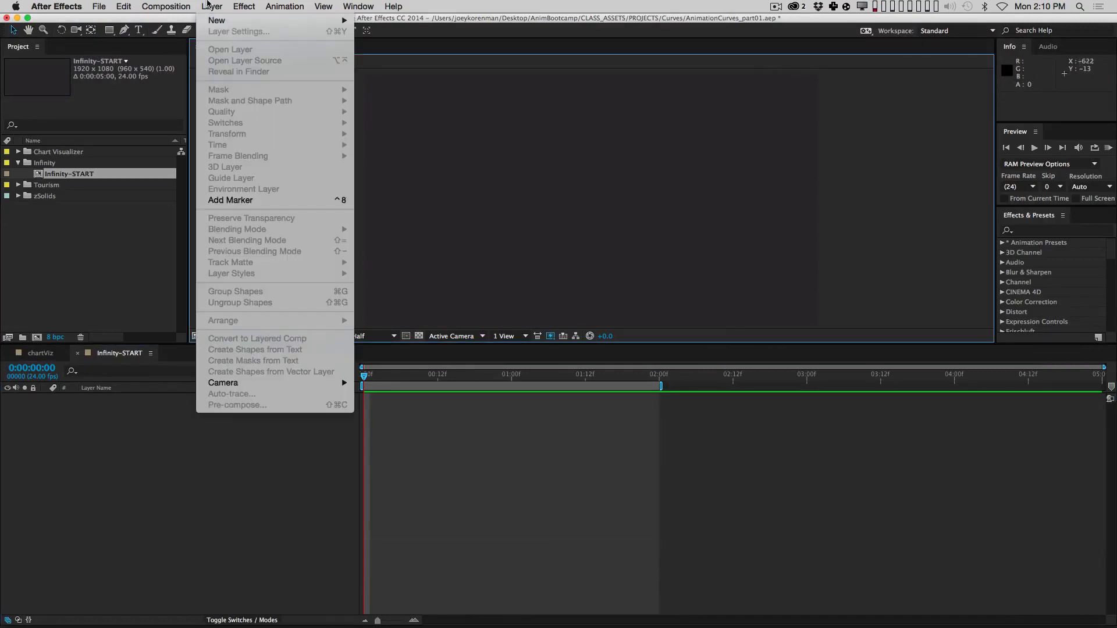
{"action": "left_click", "coordinate": [115, 396]}
{"action": "left_click", "coordinate": [219, 7]}
{"action": "mouse_move", "coordinate": [221, 20]}
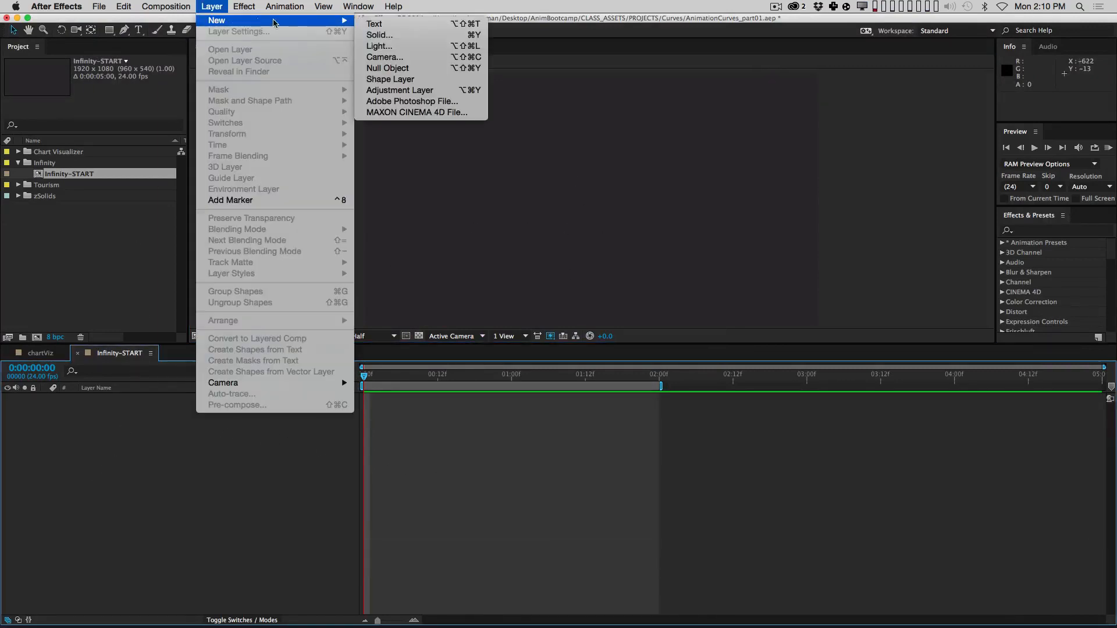
{"action": "left_click", "coordinate": [395, 75]}
{"action": "left_click", "coordinate": [100, 398]}
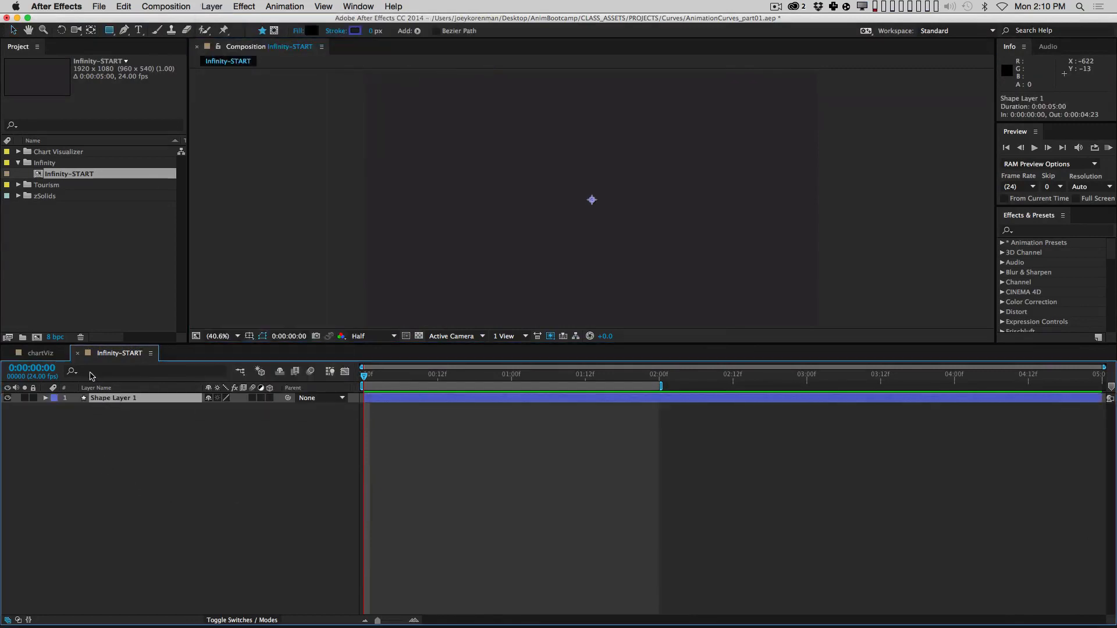
{"action": "key", "text": "Return"}
{"action": "type", "text": "Infinit"}
{"action": "key", "text": "Return"}
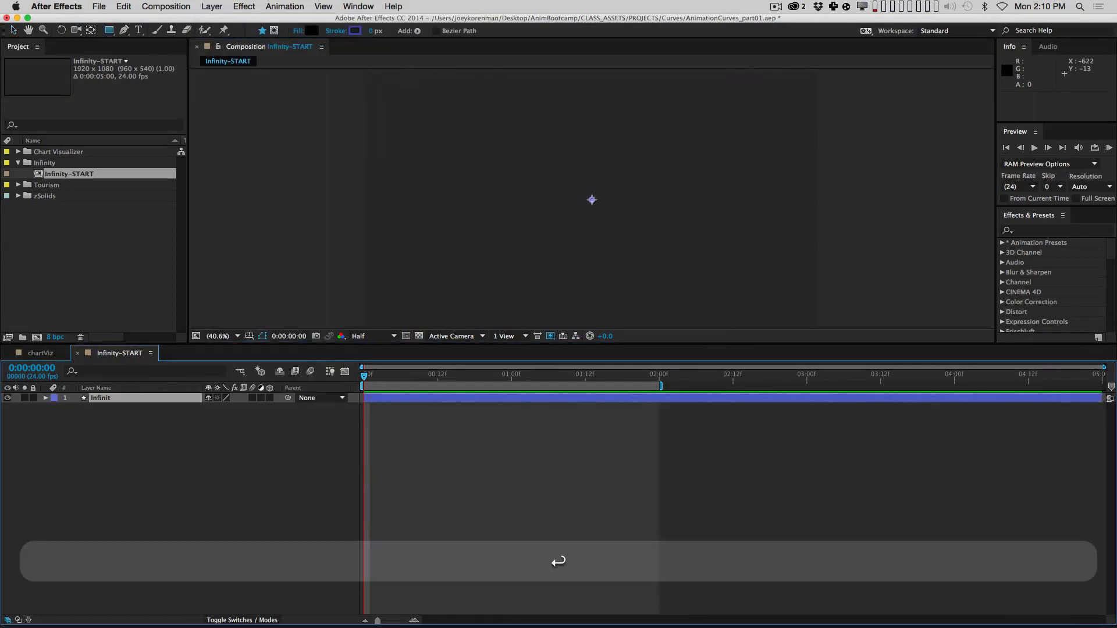
{"action": "key", "text": "Return"}
{"action": "key", "text": "Right"}
{"action": "type", "text": "y"}
{"action": "key", "text": "Return"}
{"action": "left_click", "coordinate": [130, 529]}
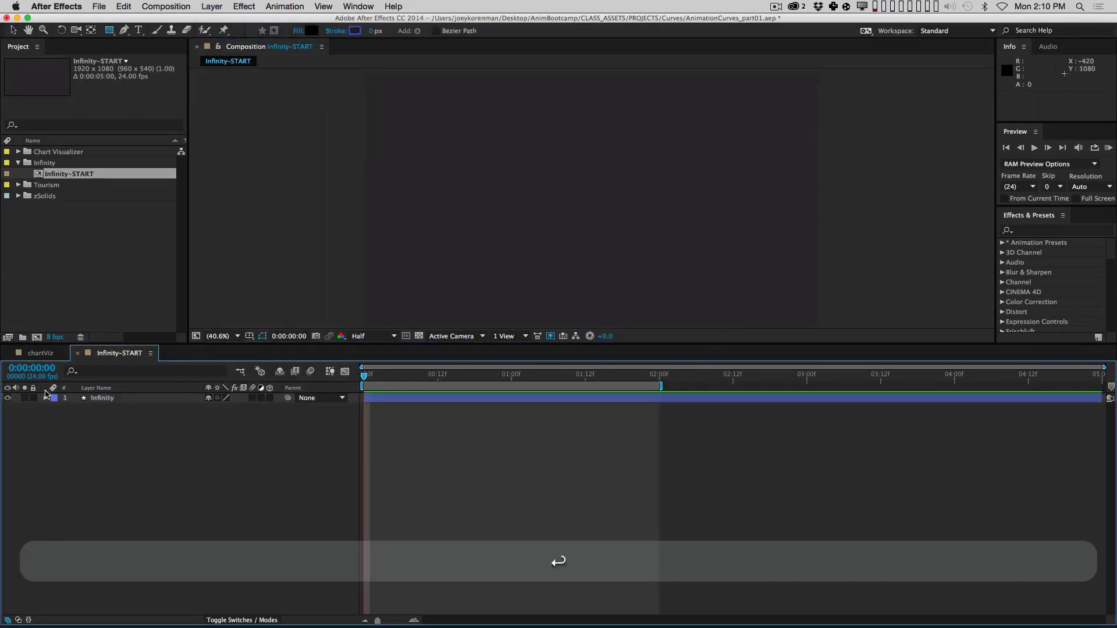
Step: Add a Path to the Infinity layer, keyframe it, and paste the infinity path in
{"action": "left_click", "coordinate": [45, 398]}
{"action": "left_click", "coordinate": [275, 408]}
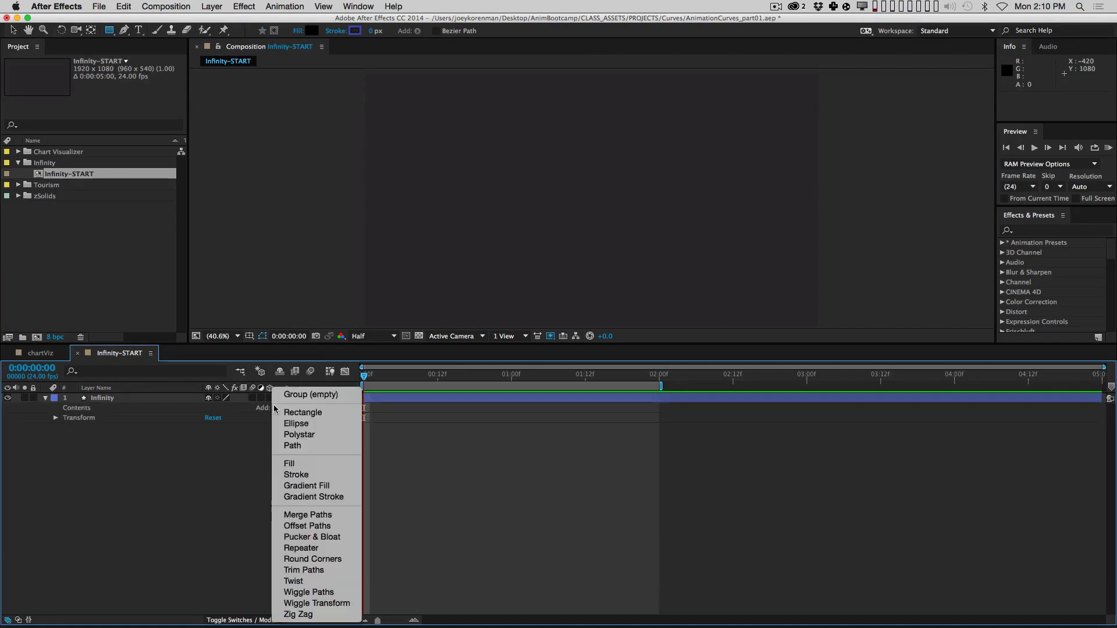
{"action": "left_click", "coordinate": [307, 446]}
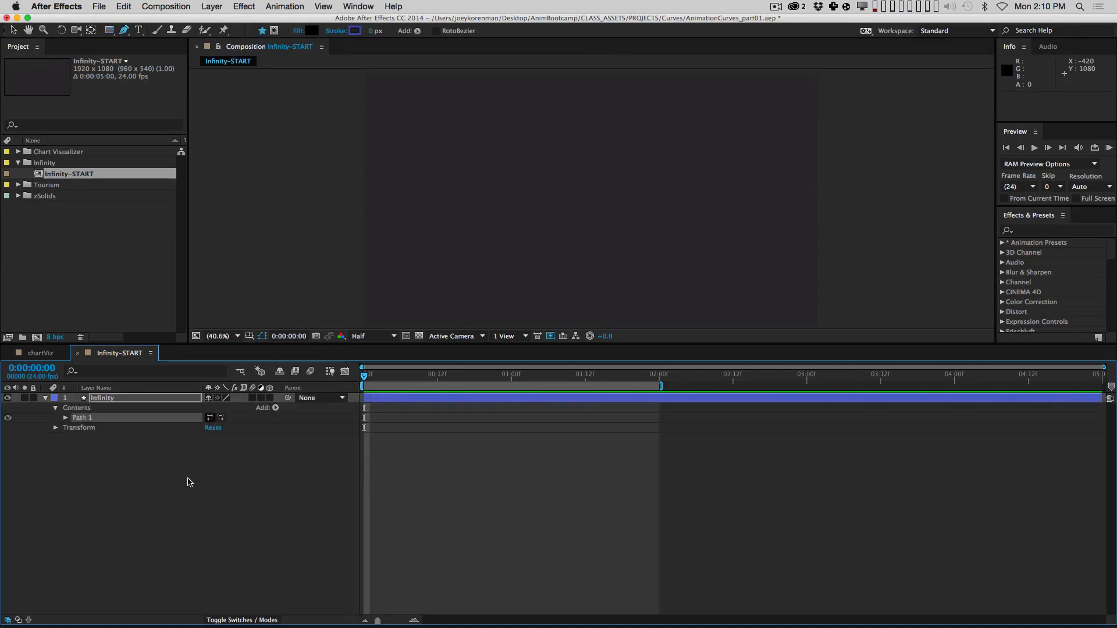
{"action": "left_click", "coordinate": [84, 427]}
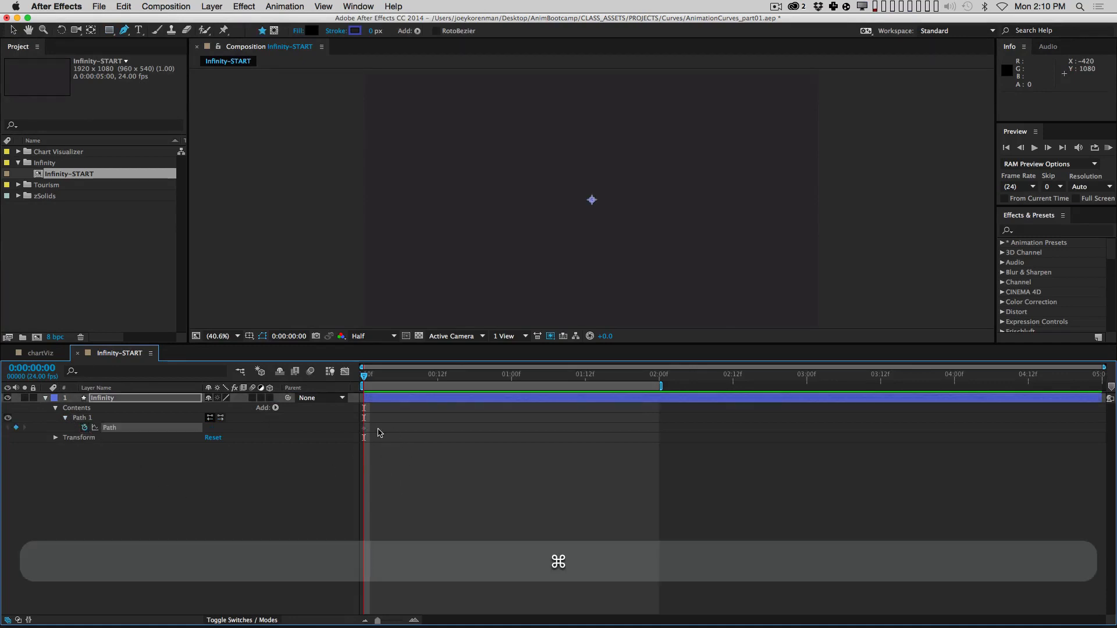
{"action": "key", "text": "super+v"}
{"action": "left_click", "coordinate": [352, 387]}
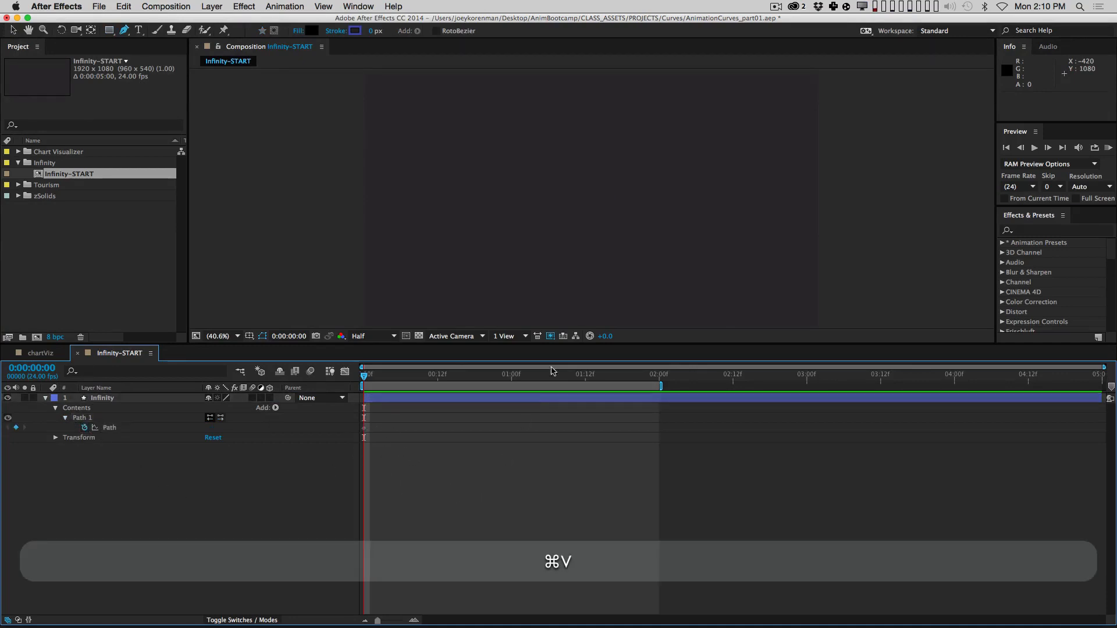
{"action": "left_click", "coordinate": [364, 429]}
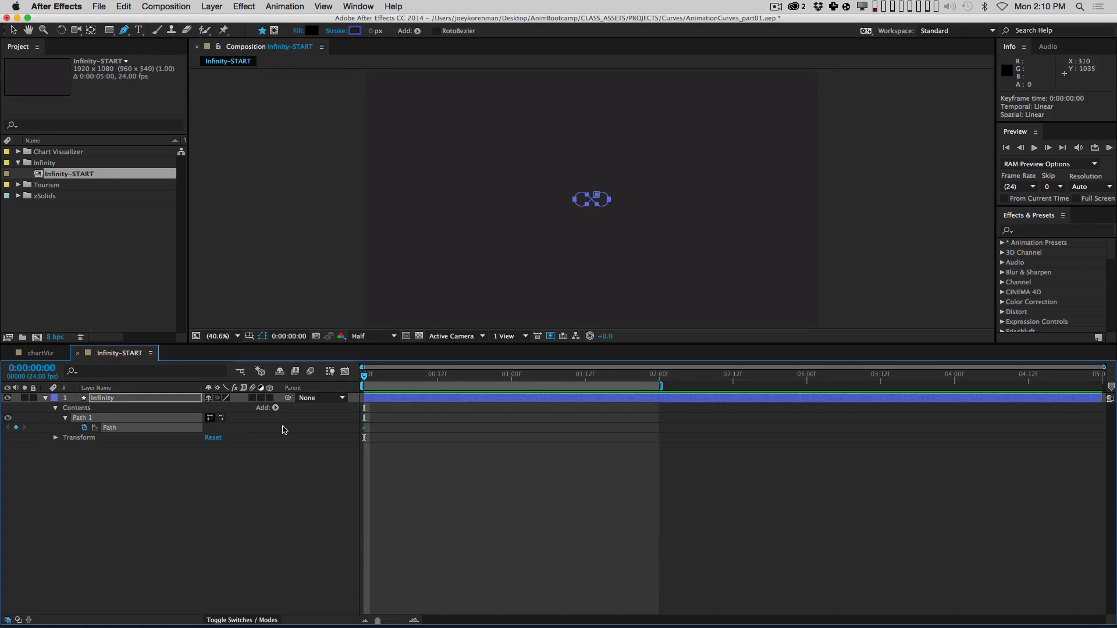
Step: Free-transform the infinity path and scale it up around its centre
{"action": "key", "text": "v"}
{"action": "double_click", "coordinate": [601, 197]}
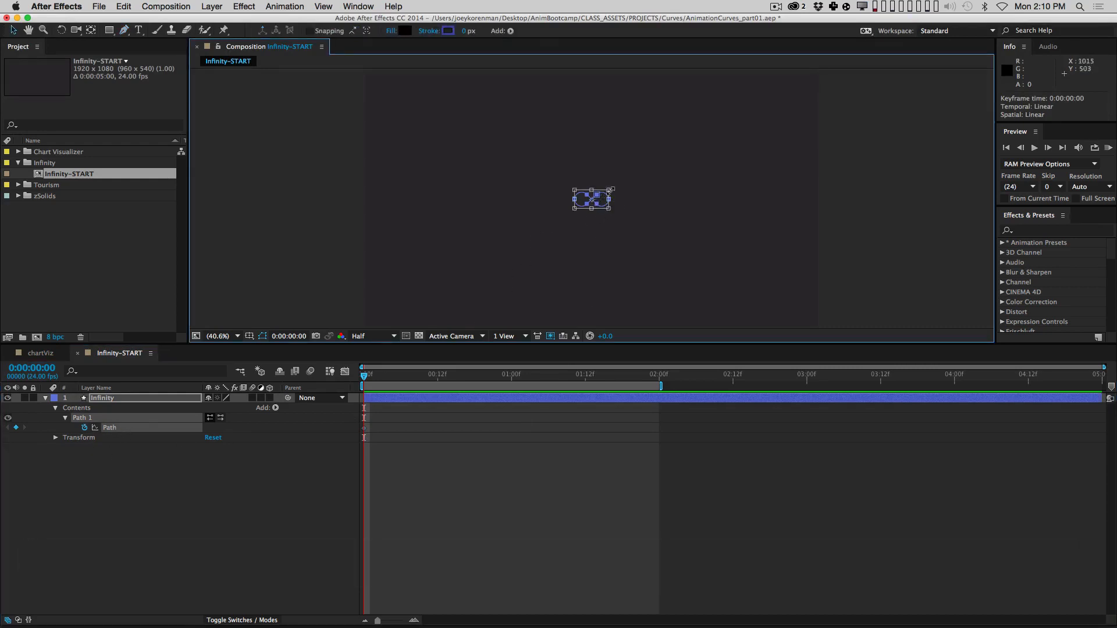
{"action": "left_click_drag", "start_coordinate": [611, 189], "coordinate": [822, 146]}
{"action": "left_click", "coordinate": [367, 467]}
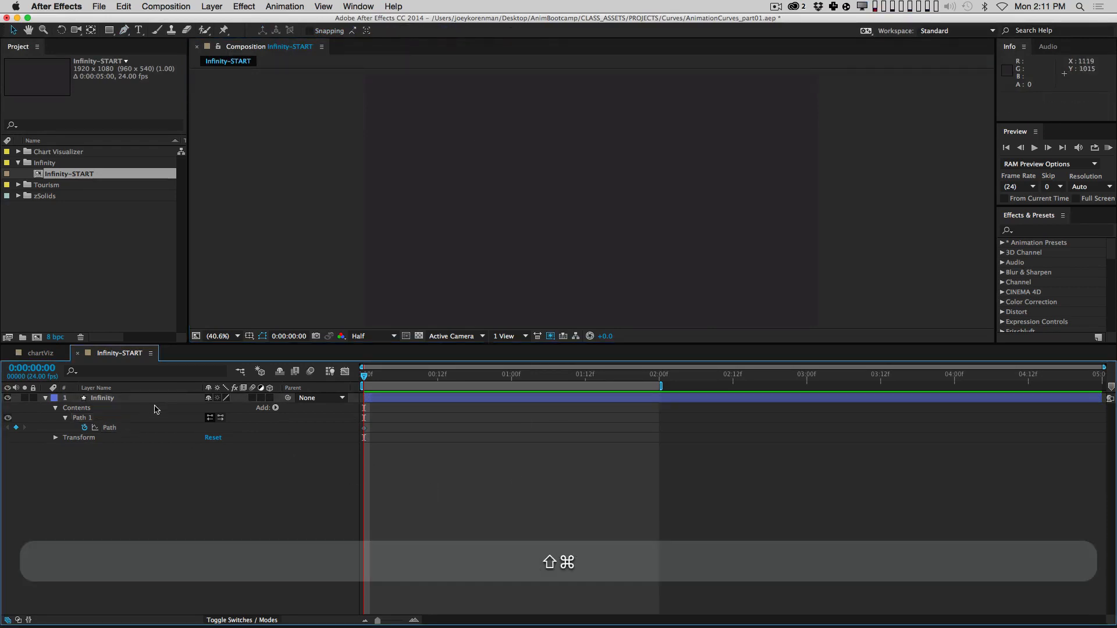
Step: Add a Stroke coloured yellow F7F023 with a Stroke Width of 52
{"action": "left_click", "coordinate": [66, 418]}
{"action": "left_click", "coordinate": [275, 408]}
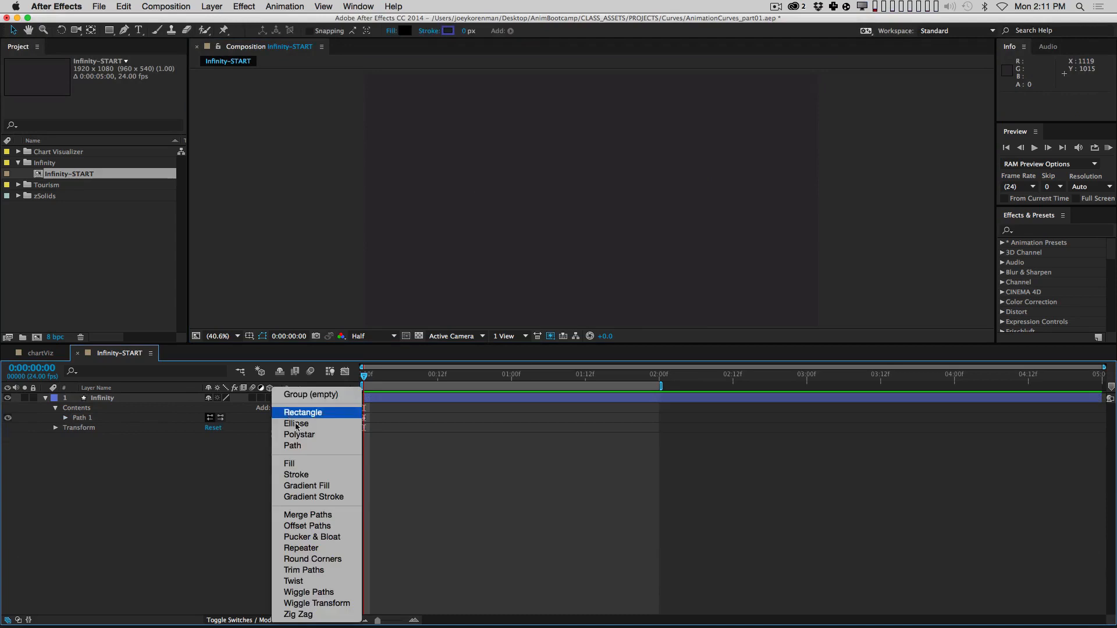
{"action": "left_click", "coordinate": [311, 475]}
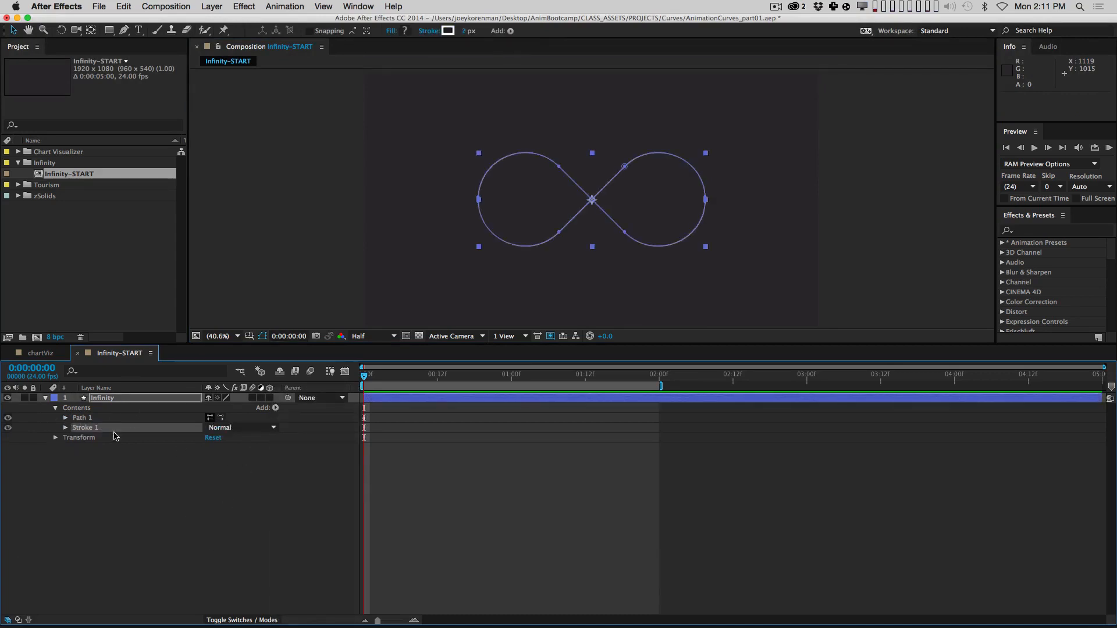
{"action": "left_click", "coordinate": [67, 429]}
{"action": "left_click", "coordinate": [211, 447]}
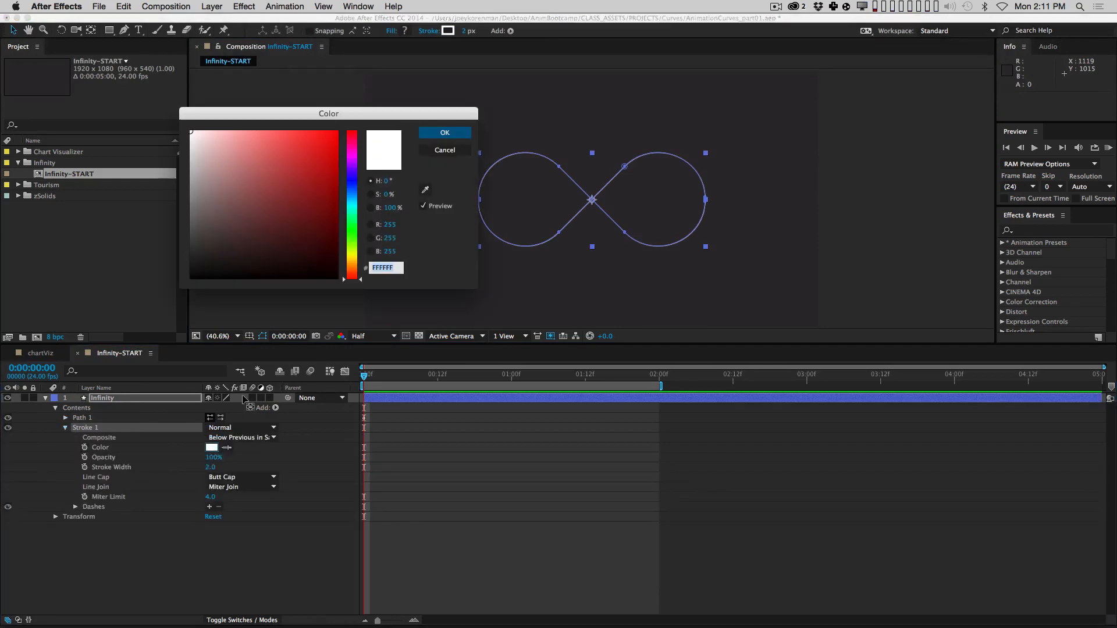
{"action": "left_click", "coordinate": [349, 256]}
{"action": "mouse_move", "coordinate": [300, 202]}
{"action": "left_mouse_down"}
{"action": "mouse_move", "coordinate": [299, 169]}
{"action": "mouse_move", "coordinate": [317, 135]}
{"action": "left_mouse_up"}
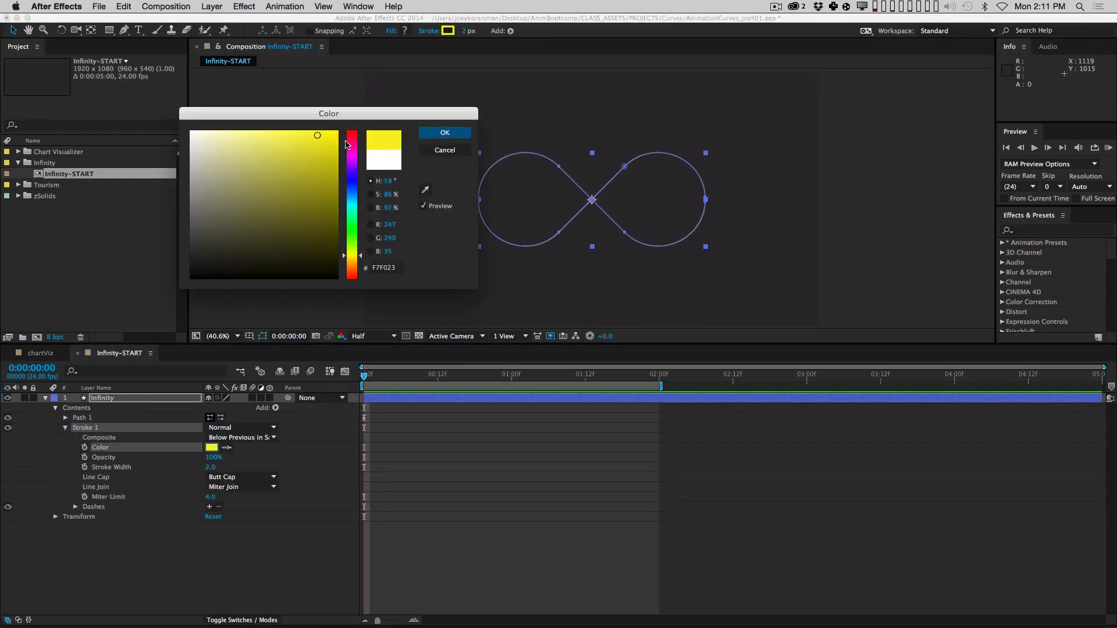
{"action": "left_click", "coordinate": [444, 134]}
{"action": "mouse_move", "coordinate": [210, 467]}
{"action": "left_mouse_down"}
{"action": "mouse_move", "coordinate": [250, 463]}
{"action": "mouse_move", "coordinate": [241, 464]}
{"action": "left_mouse_up"}
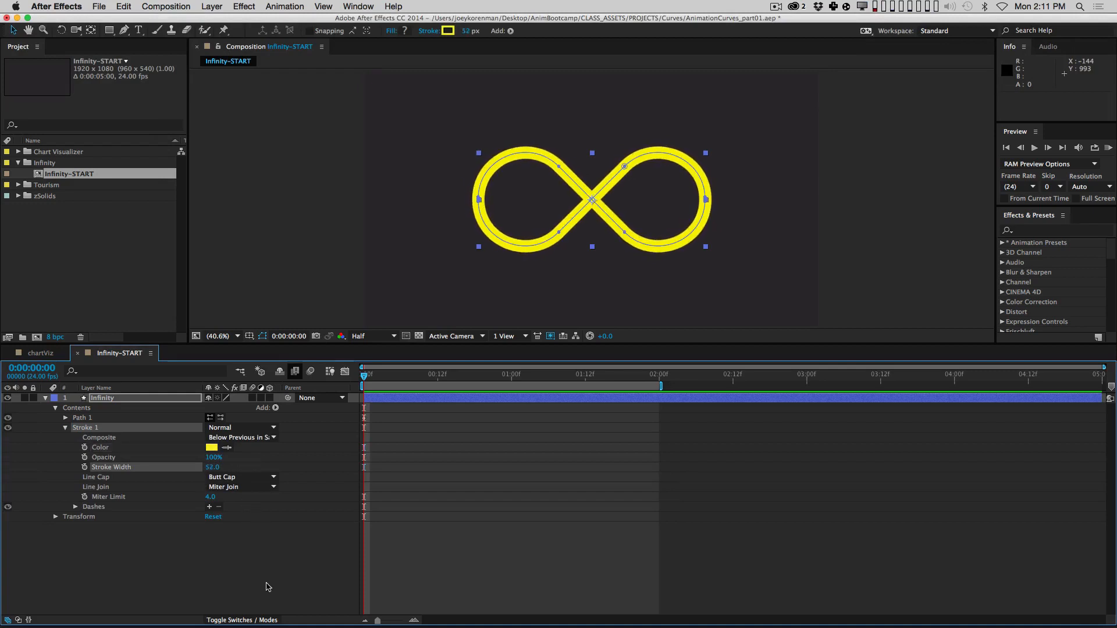
{"action": "left_click", "coordinate": [266, 581]}
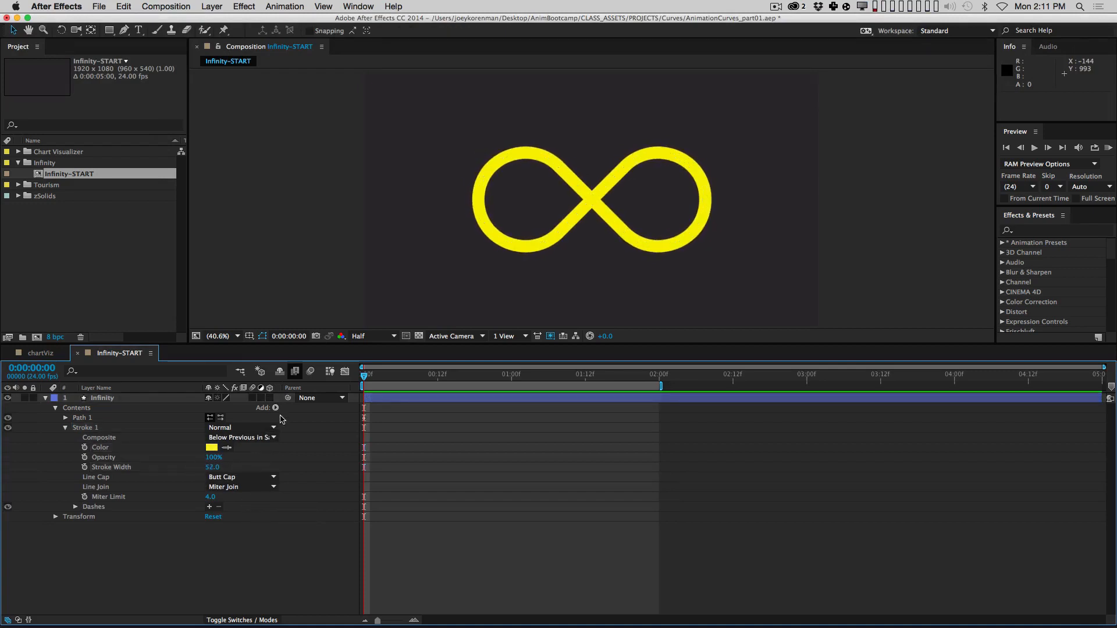
Step: Add Trim Paths and reduce End to 13.5% for a short stroke segment
{"action": "left_click", "coordinate": [276, 408]}
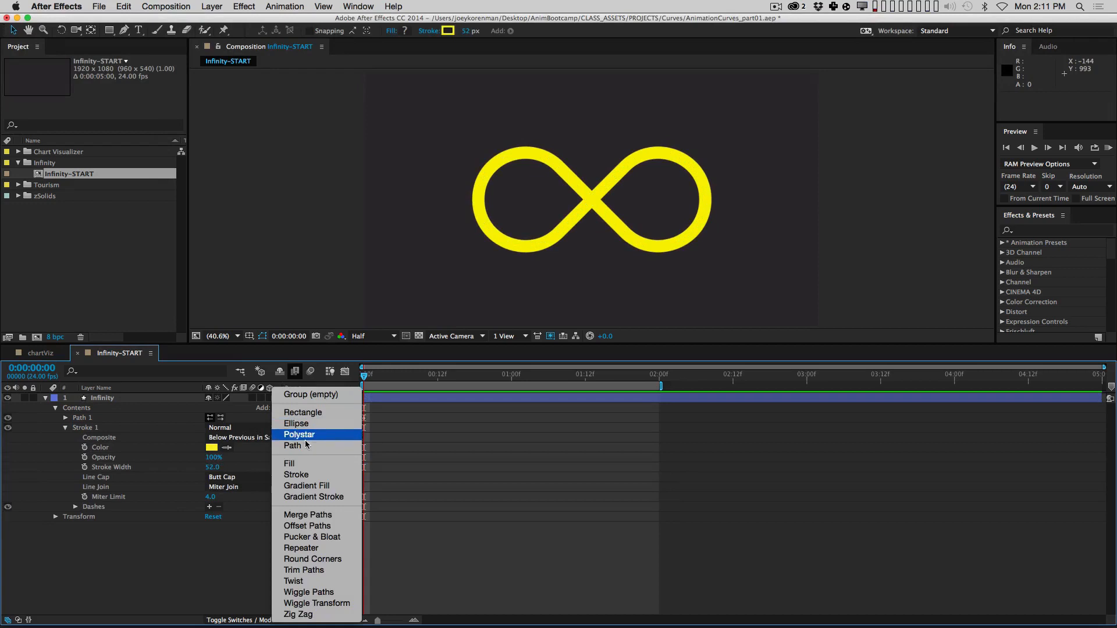
{"action": "left_click", "coordinate": [324, 571]}
{"action": "left_click", "coordinate": [66, 438]}
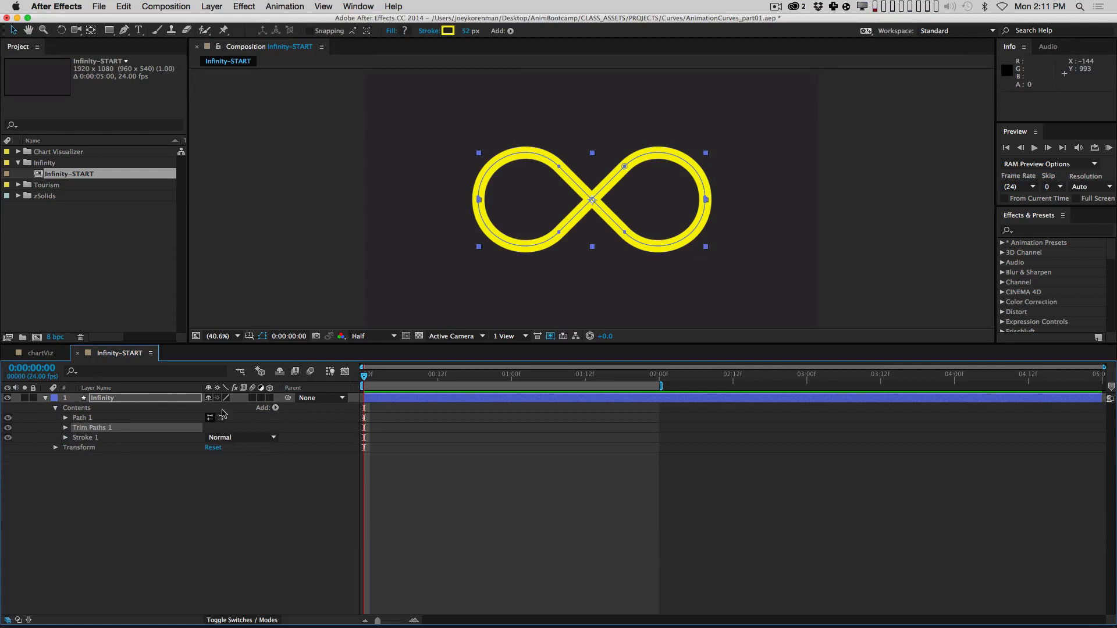
{"action": "left_click", "coordinate": [65, 429]}
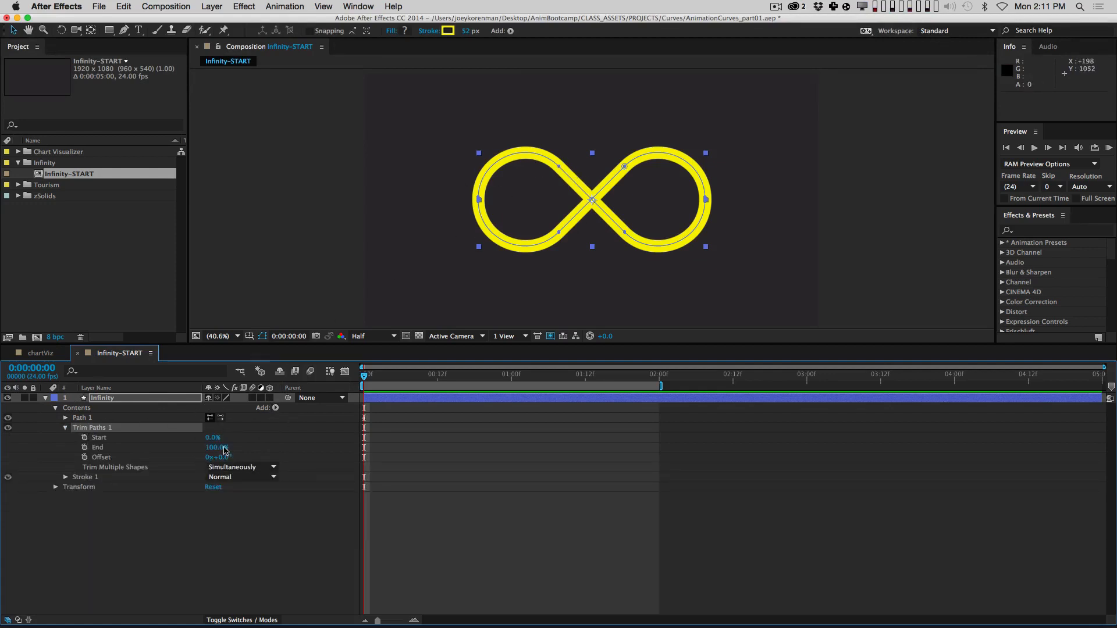
{"action": "mouse_move", "coordinate": [222, 453]}
{"action": "left_mouse_down"}
{"action": "mouse_move", "coordinate": [161, 449]}
{"action": "mouse_move", "coordinate": [217, 436]}
{"action": "mouse_move", "coordinate": [160, 444]}
{"action": "mouse_move", "coordinate": [282, 437]}
{"action": "left_mouse_up"}
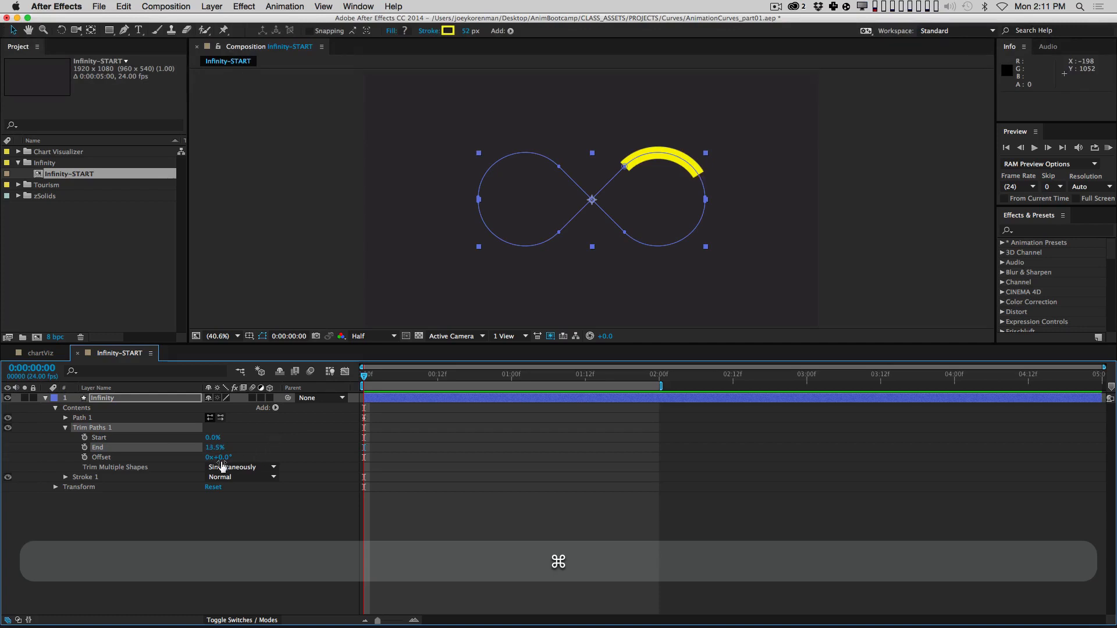
Step: Test-scrub Offset around the loop, then reset it to 0x+0.0°
{"action": "mouse_move", "coordinate": [216, 460]}
{"action": "left_mouse_down"}
{"action": "mouse_move", "coordinate": [161, 460]}
{"action": "mouse_move", "coordinate": [283, 431]}
{"action": "mouse_move", "coordinate": [307, 410]}
{"action": "mouse_move", "coordinate": [265, 424]}
{"action": "mouse_move", "coordinate": [329, 411]}
{"action": "mouse_move", "coordinate": [282, 424]}
{"action": "mouse_move", "coordinate": [348, 386]}
{"action": "mouse_move", "coordinate": [506, 368]}
{"action": "left_mouse_up"}
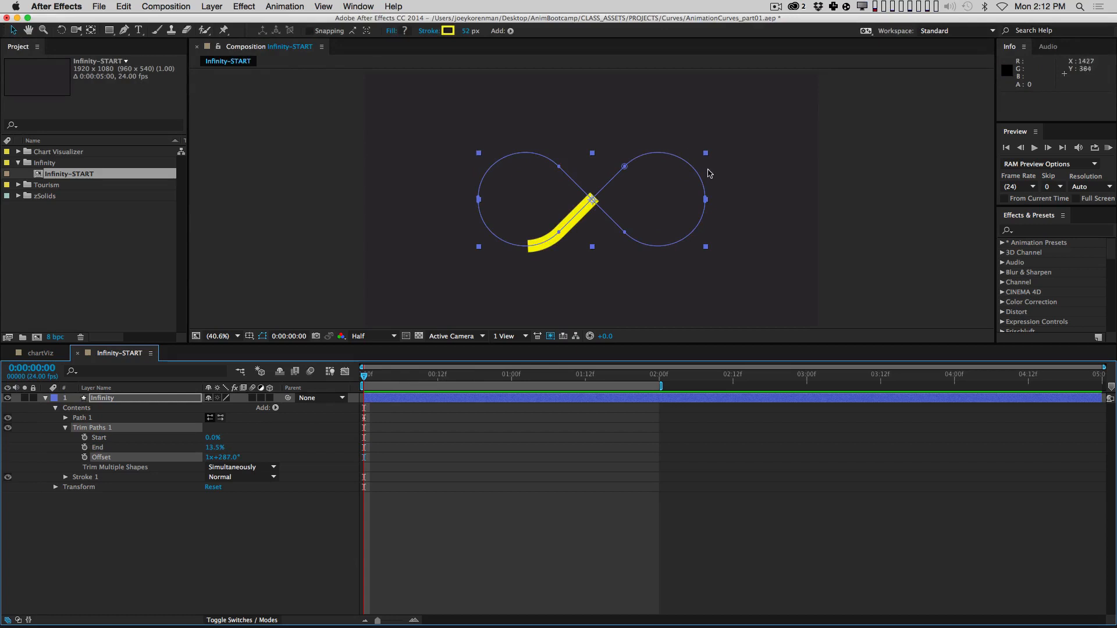
{"action": "left_click", "coordinate": [187, 527]}
{"action": "left_click", "coordinate": [227, 456]}
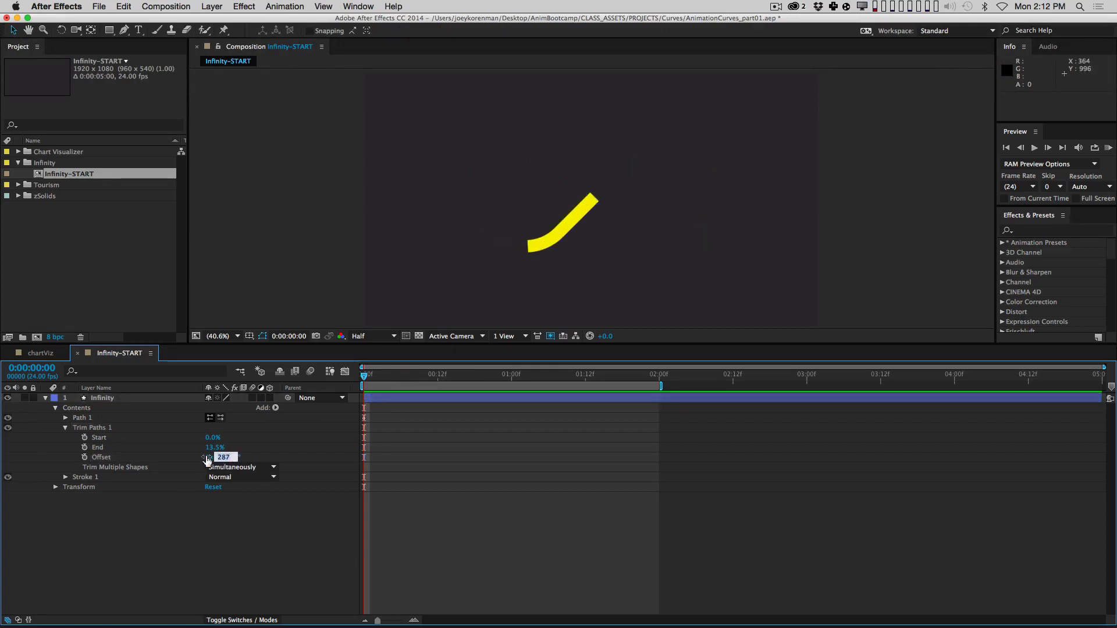
{"action": "type", "text": "0"}
{"action": "key", "text": "Return"}
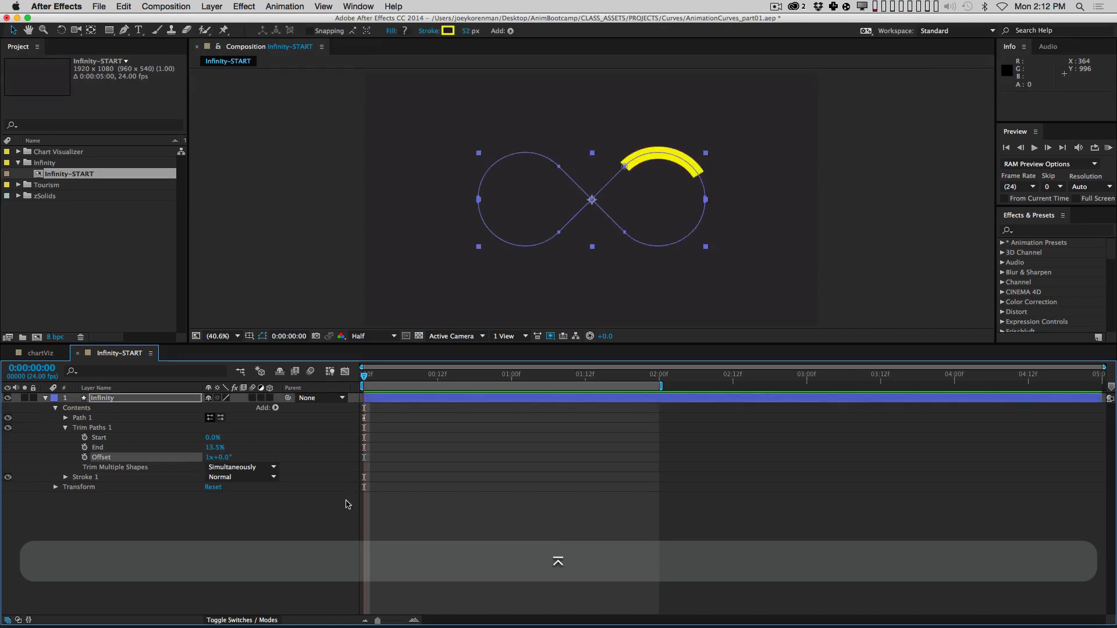
{"action": "left_click", "coordinate": [210, 458]}
{"action": "type", "text": "0"}
{"action": "key", "text": "Return"}
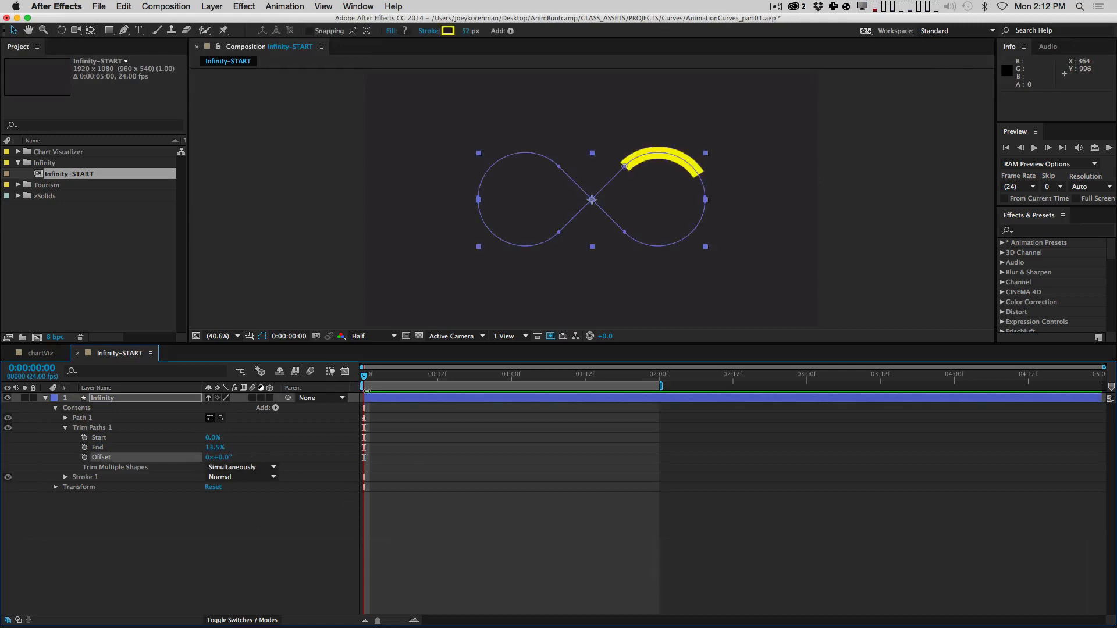
{"action": "mouse_move", "coordinate": [224, 457]}
{"action": "left_mouse_down"}
{"action": "mouse_move", "coordinate": [208, 457]}
{"action": "mouse_move", "coordinate": [327, 449]}
{"action": "mouse_move", "coordinate": [256, 462]}
{"action": "left_mouse_up"}
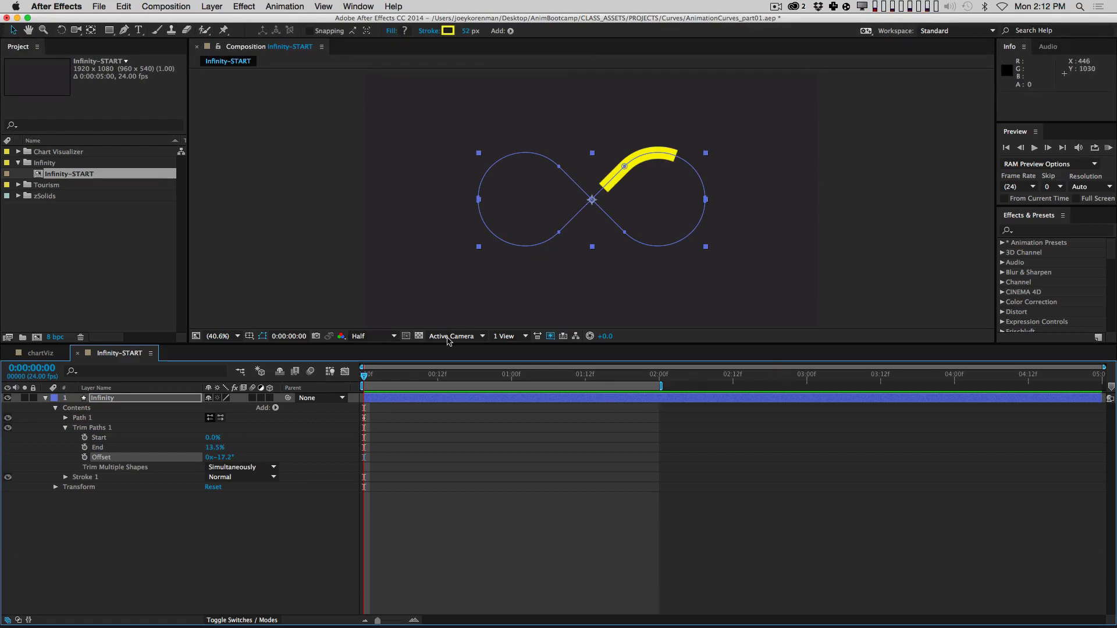
{"action": "left_click", "coordinate": [383, 551]}
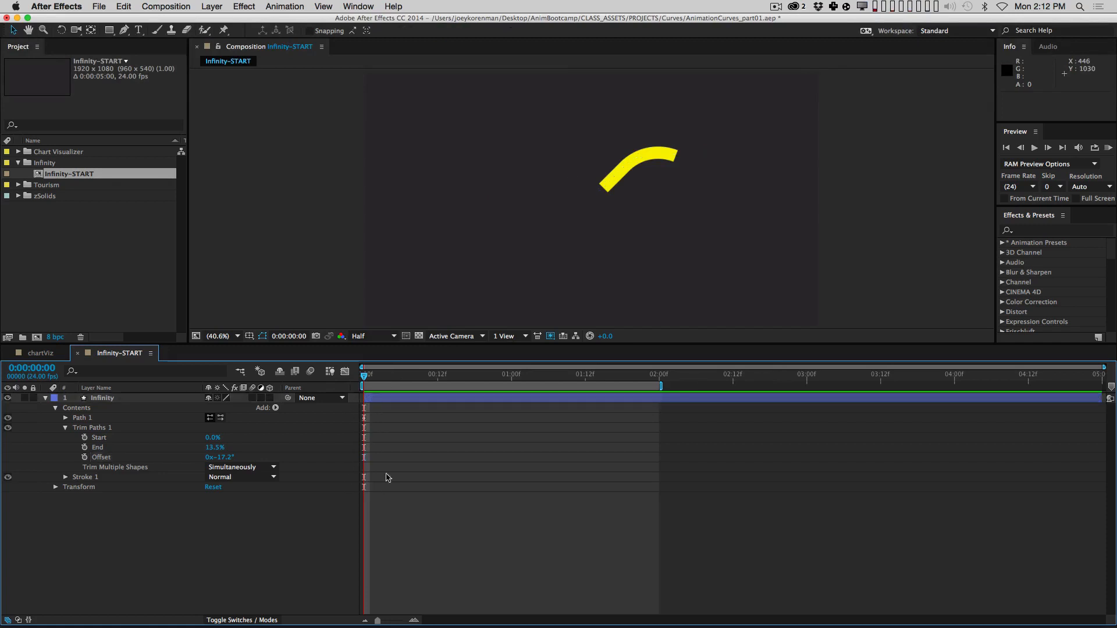
{"action": "left_click", "coordinate": [380, 399]}
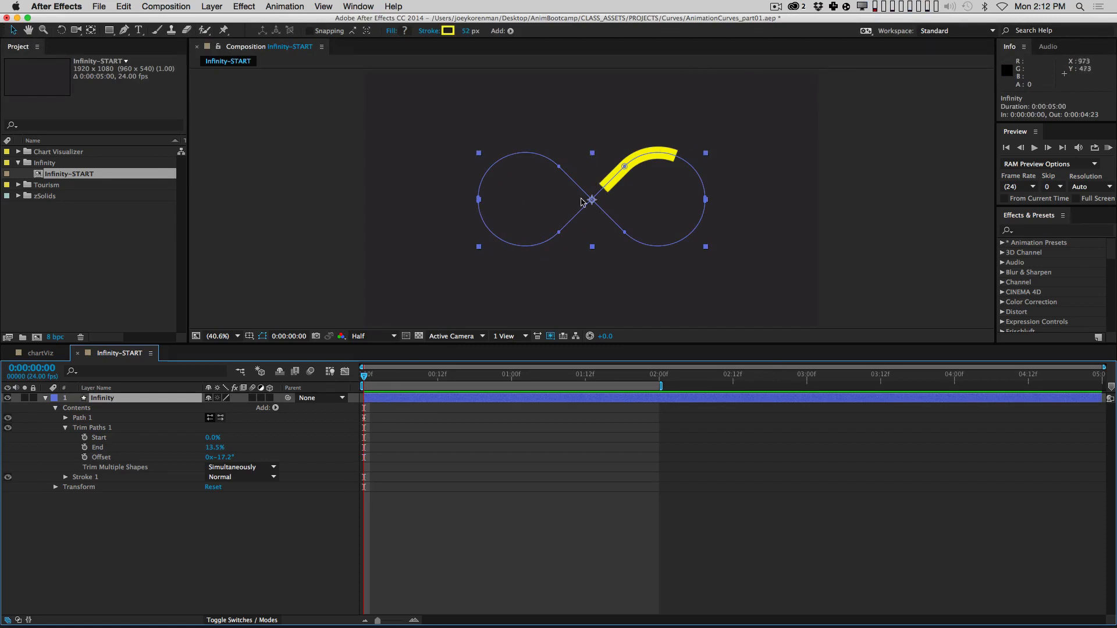
{"action": "left_click_drag", "start_coordinate": [220, 457], "coordinate": [235, 448]}
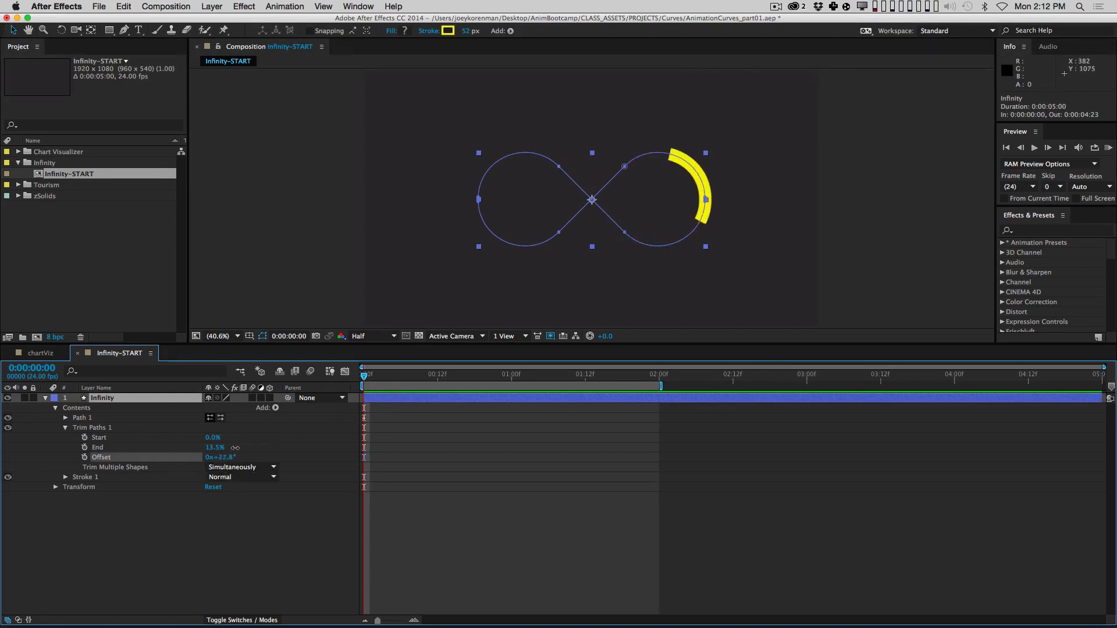
{"action": "key", "text": "super+z"}
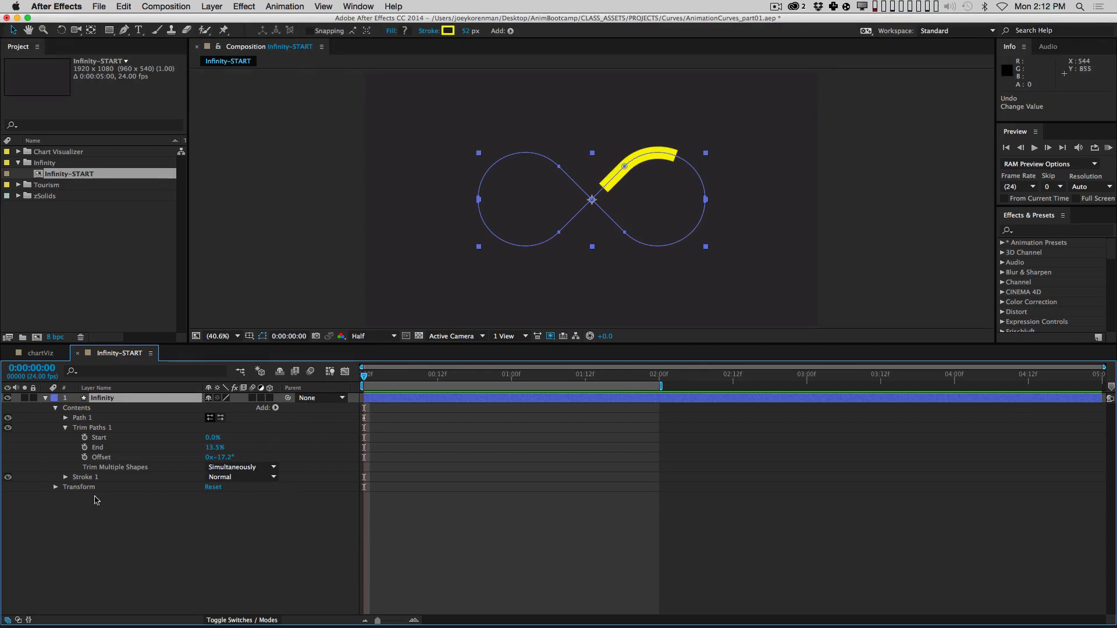
Step: Keyframe Offset at the start and end the work area at 0:00:02:00
{"action": "left_click", "coordinate": [84, 458]}
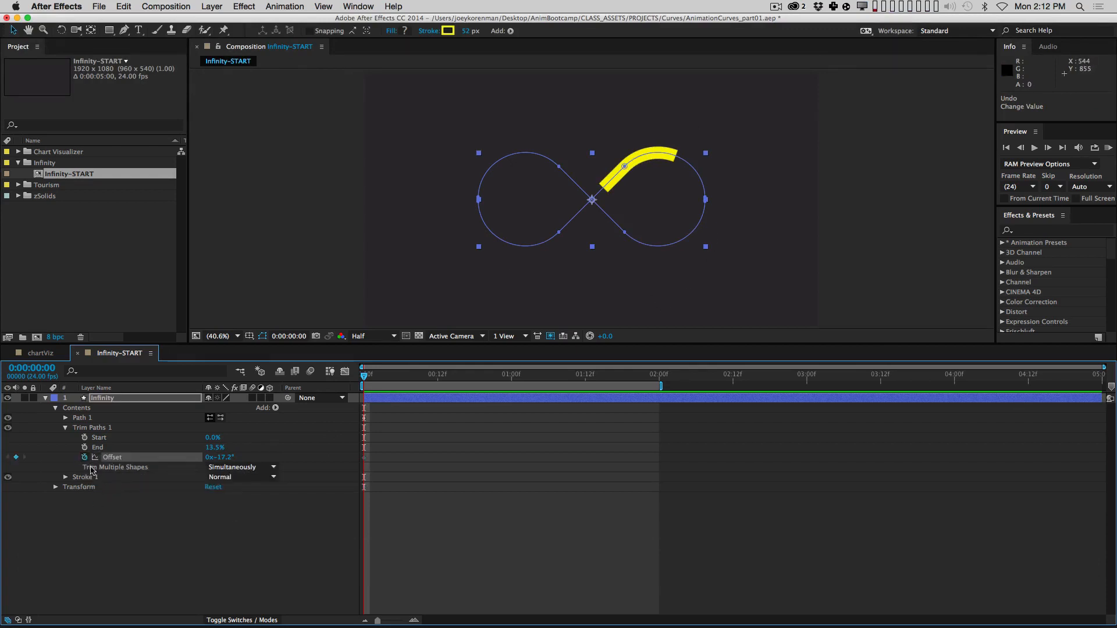
{"action": "key", "text": "shift+End"}
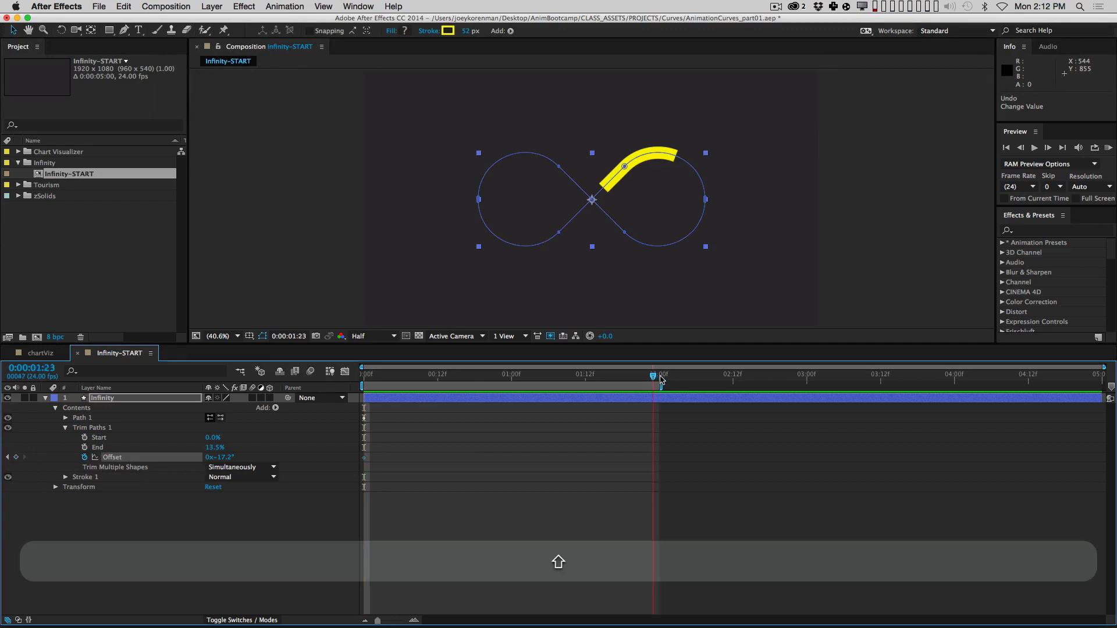
{"action": "key", "text": "Page_Down"}
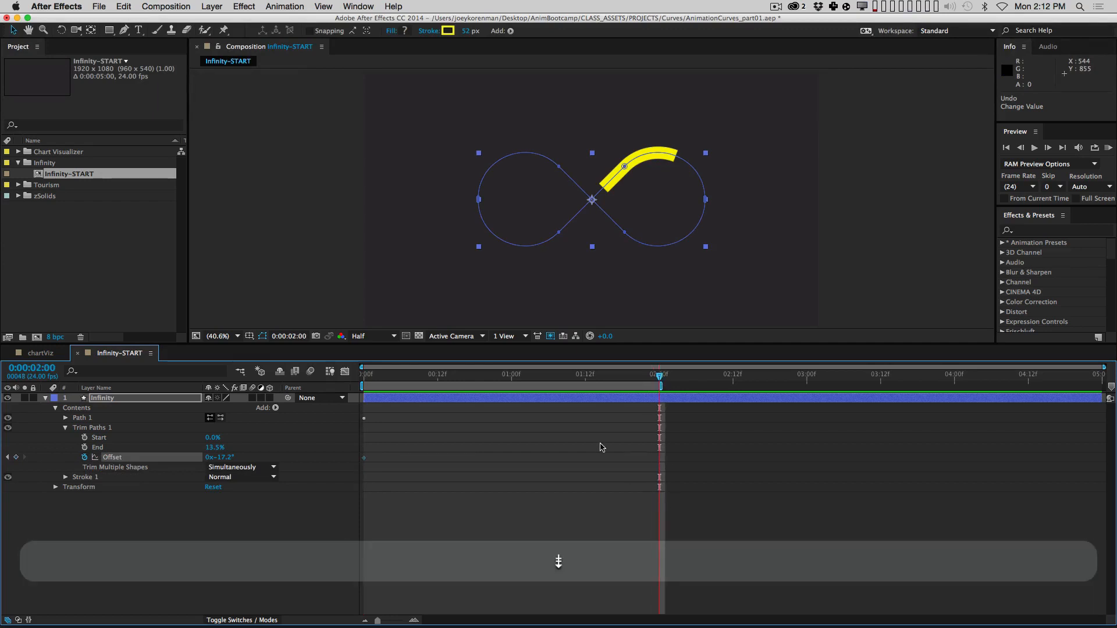
{"action": "key", "text": "n"}
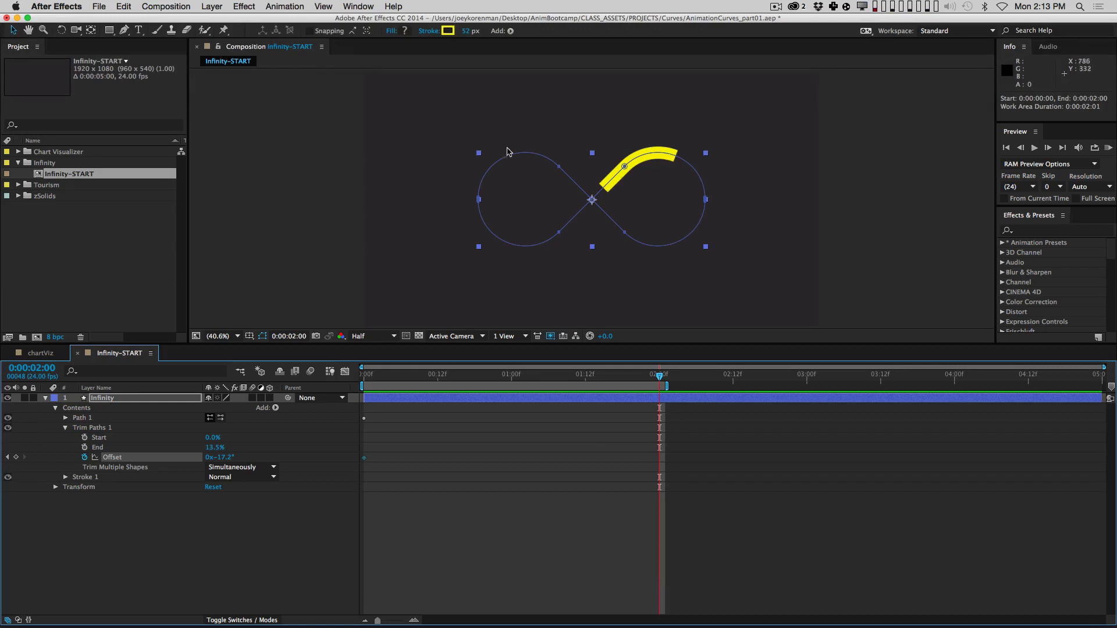
Step: At 0:00:02:00, add +360 to Offset, making it 0x+342.8°
{"action": "left_click", "coordinate": [232, 528]}
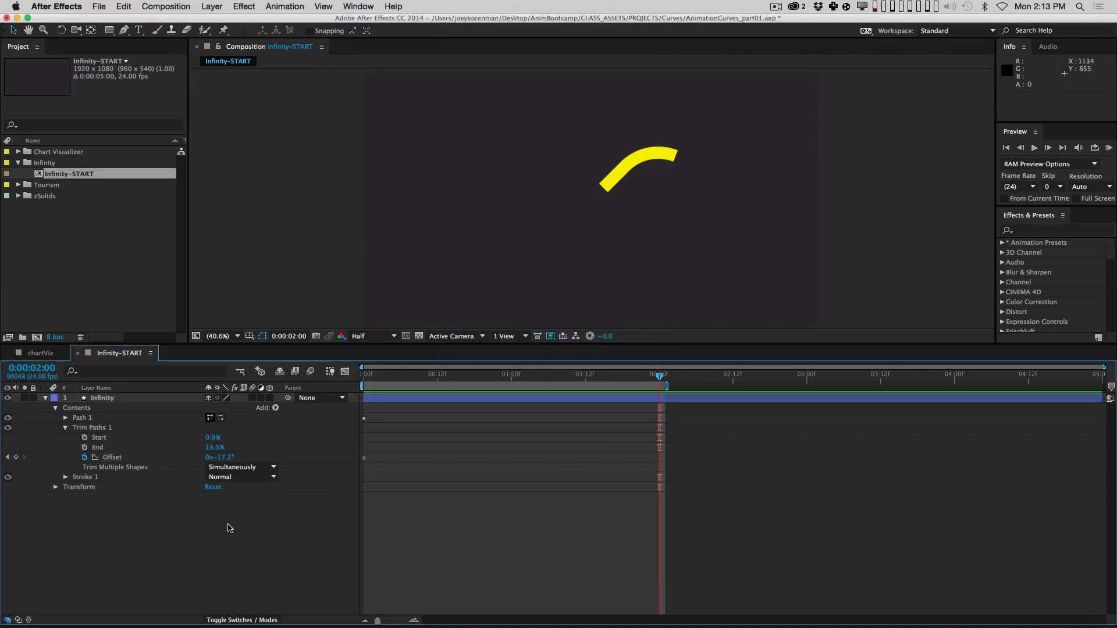
{"action": "left_click", "coordinate": [207, 459]}
{"action": "left_click", "coordinate": [269, 559]}
{"action": "left_click", "coordinate": [226, 457]}
{"action": "key", "text": "Right"}
{"action": "type", "text": "+360"}
{"action": "key", "text": "Return"}
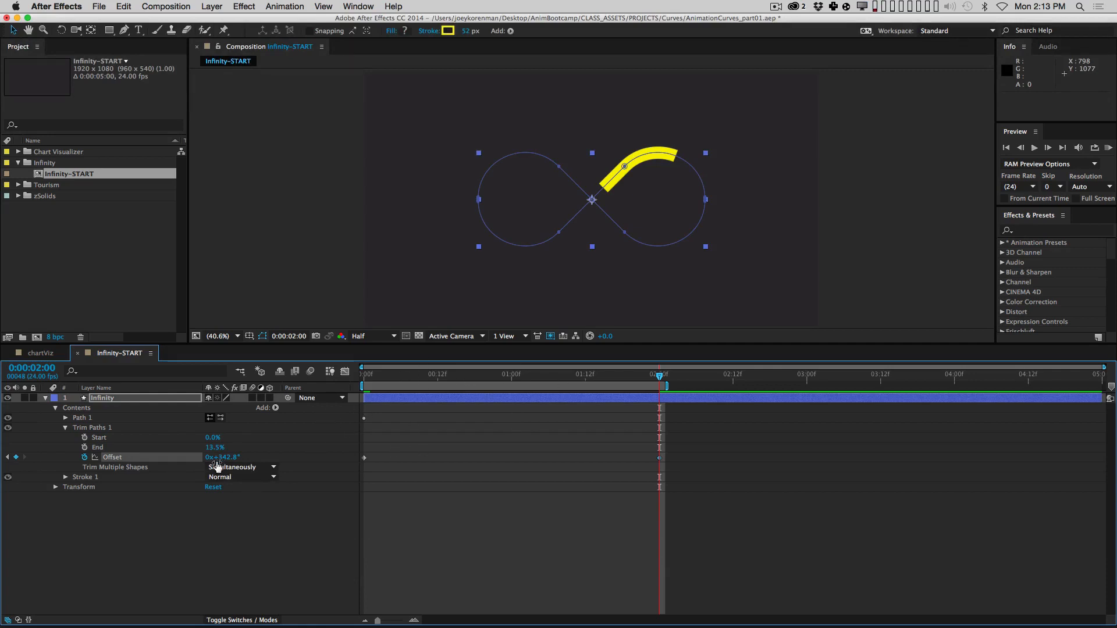
Step: End the work area at 0:00:01:23 for a seamless loop and preview it
{"action": "key", "text": "KP_0"}
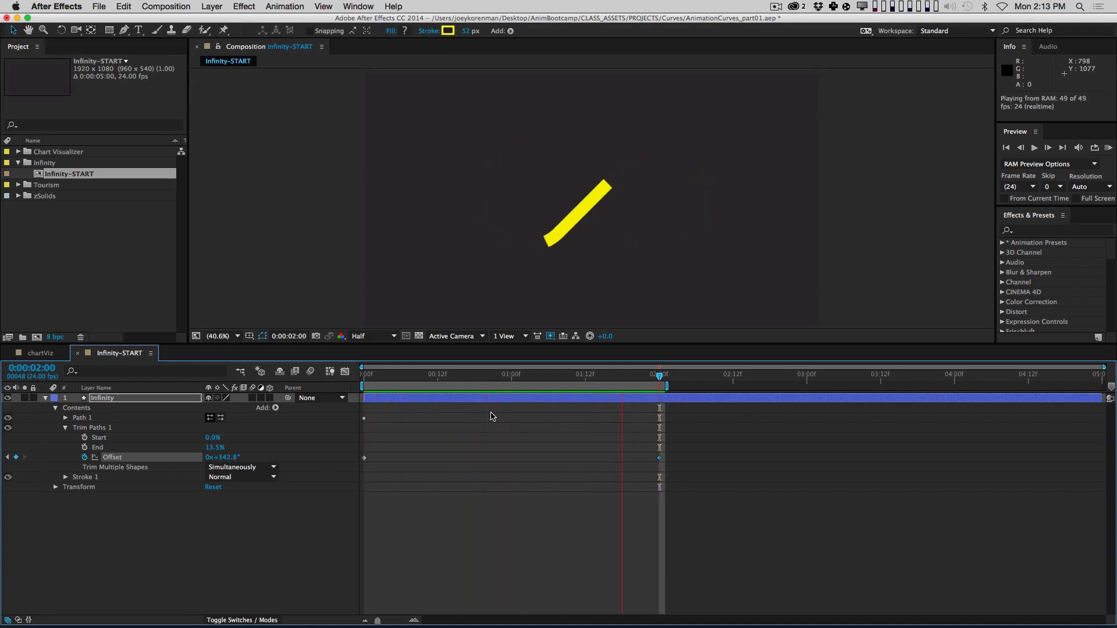
{"action": "key", "text": "space"}
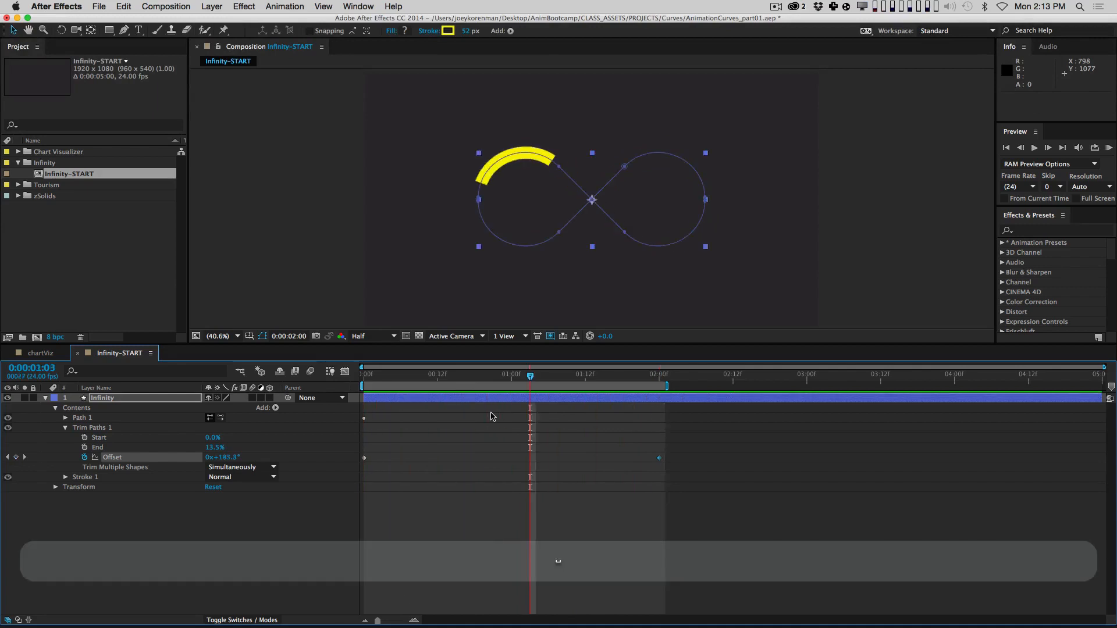
{"action": "left_click", "coordinate": [472, 559]}
{"action": "key", "text": "Home"}
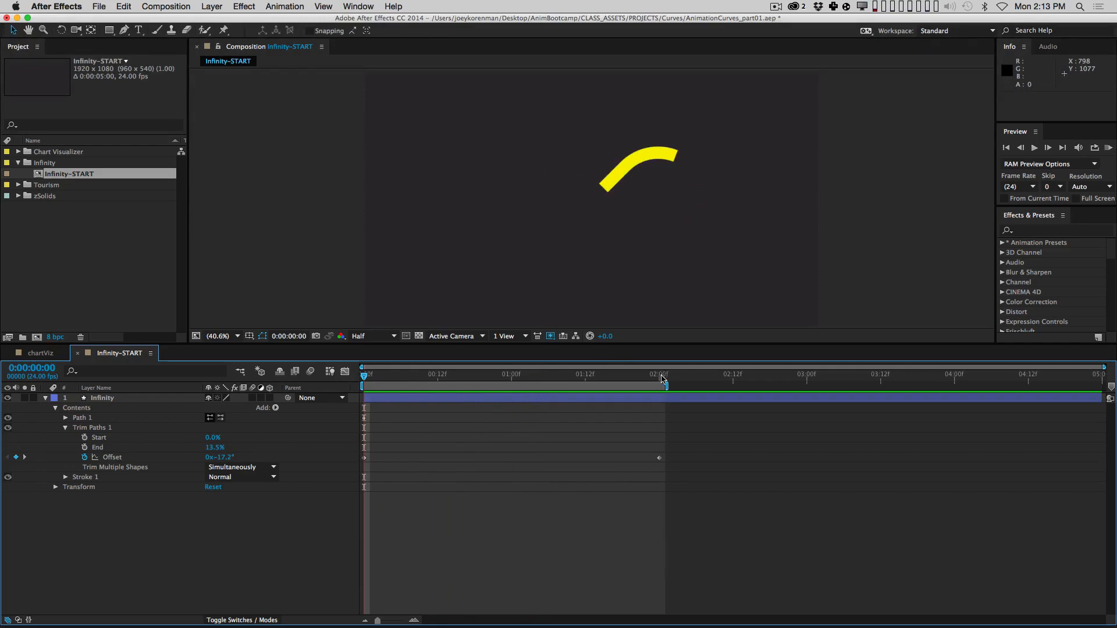
{"action": "left_click", "coordinate": [661, 379], "text": "shift"}
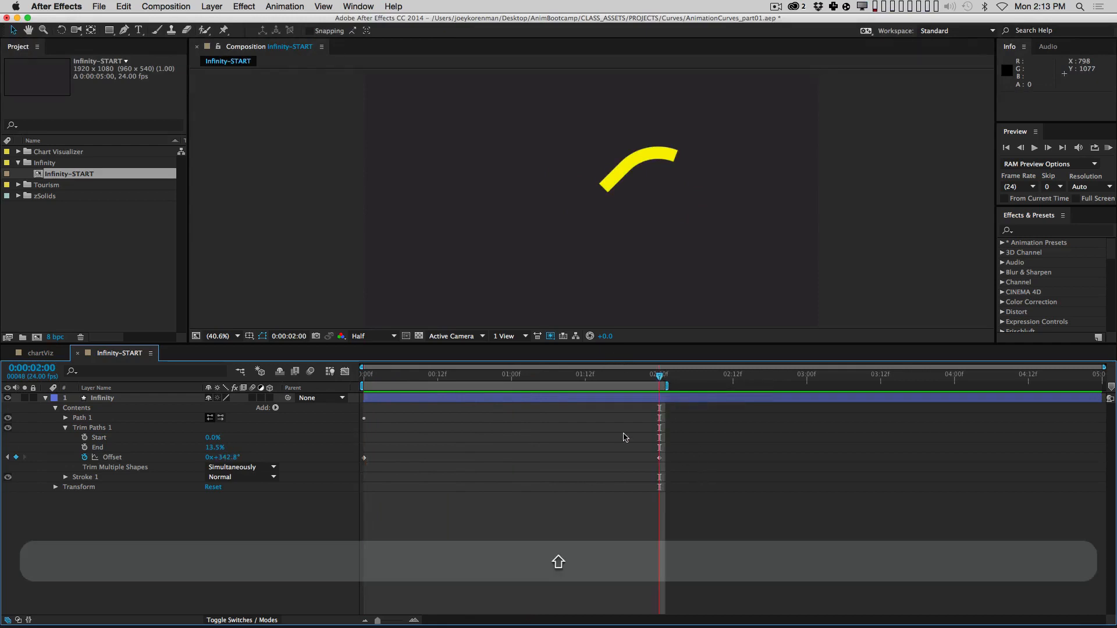
{"action": "key", "text": "Page_Up"}
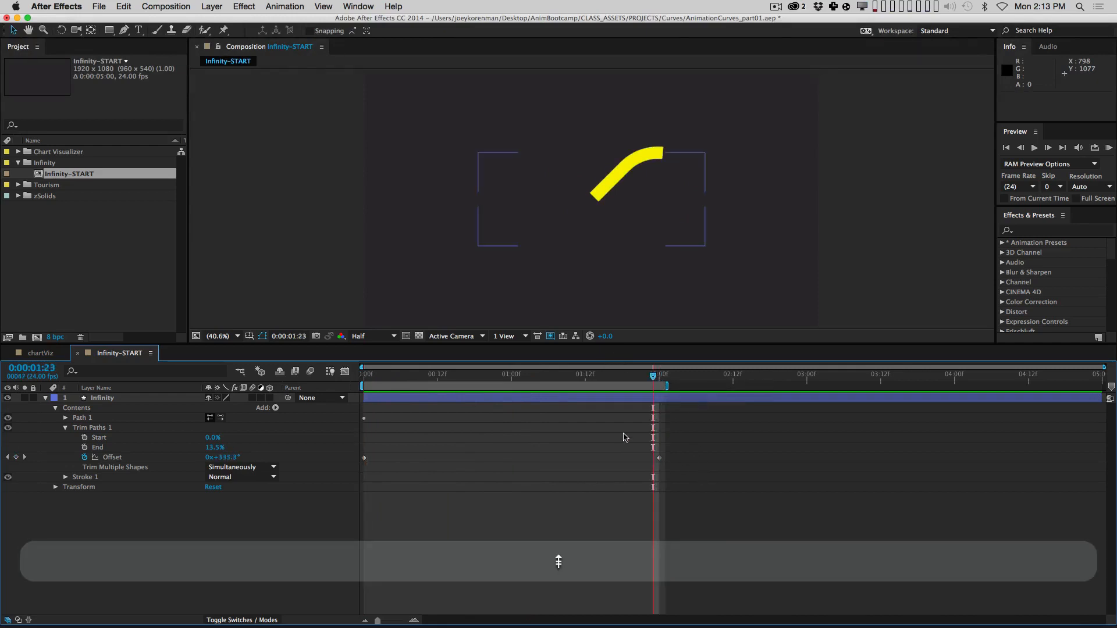
{"action": "key", "text": "n"}
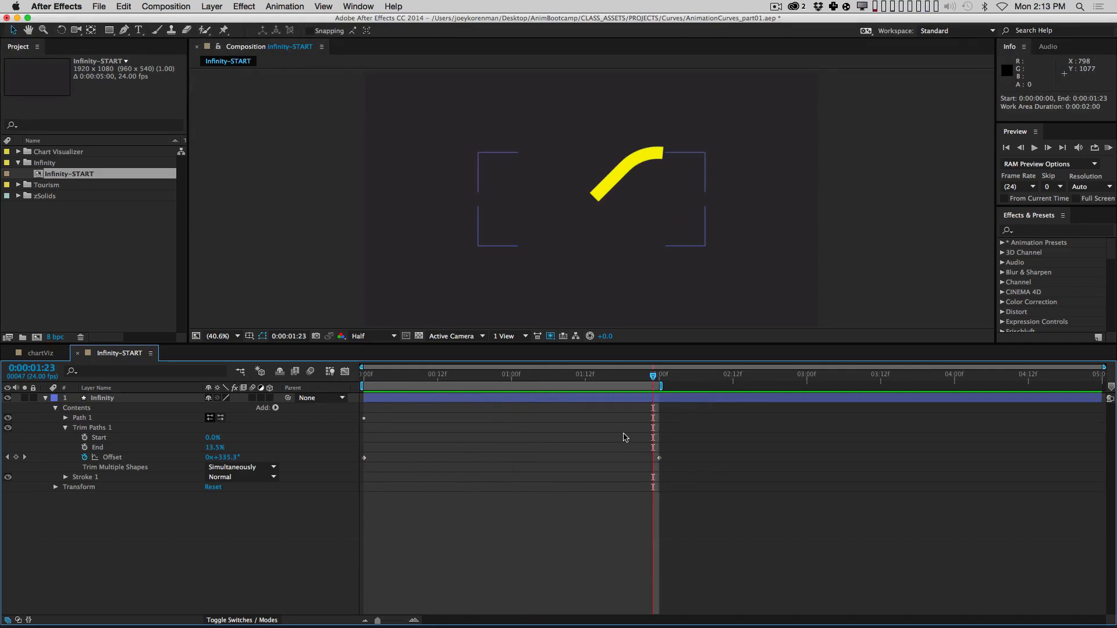
{"action": "key", "text": "0"}
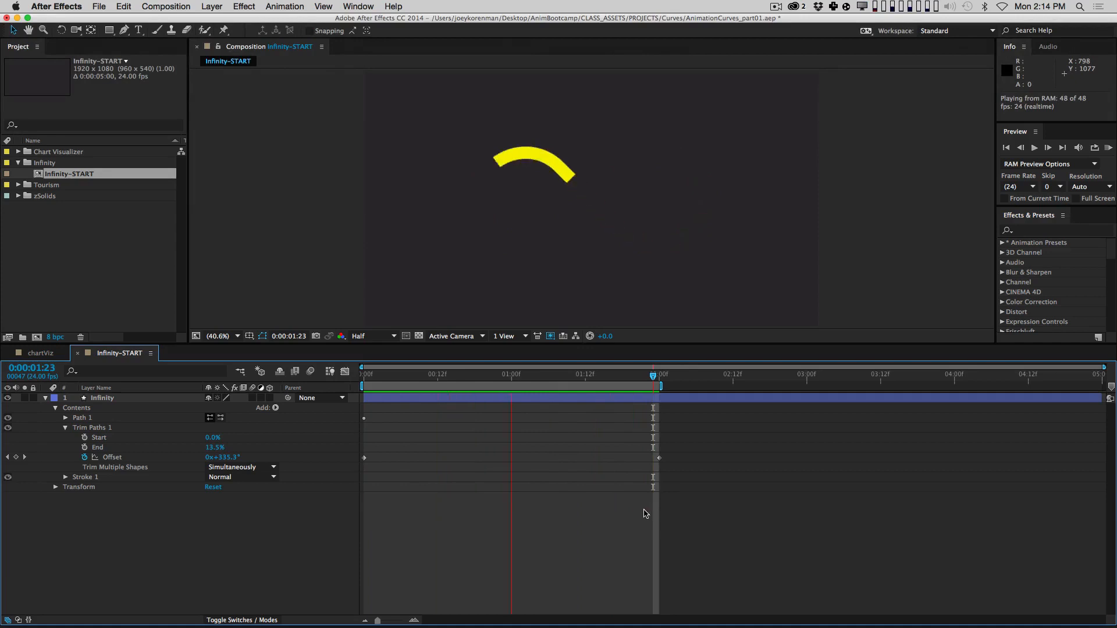
{"action": "key", "text": "space"}
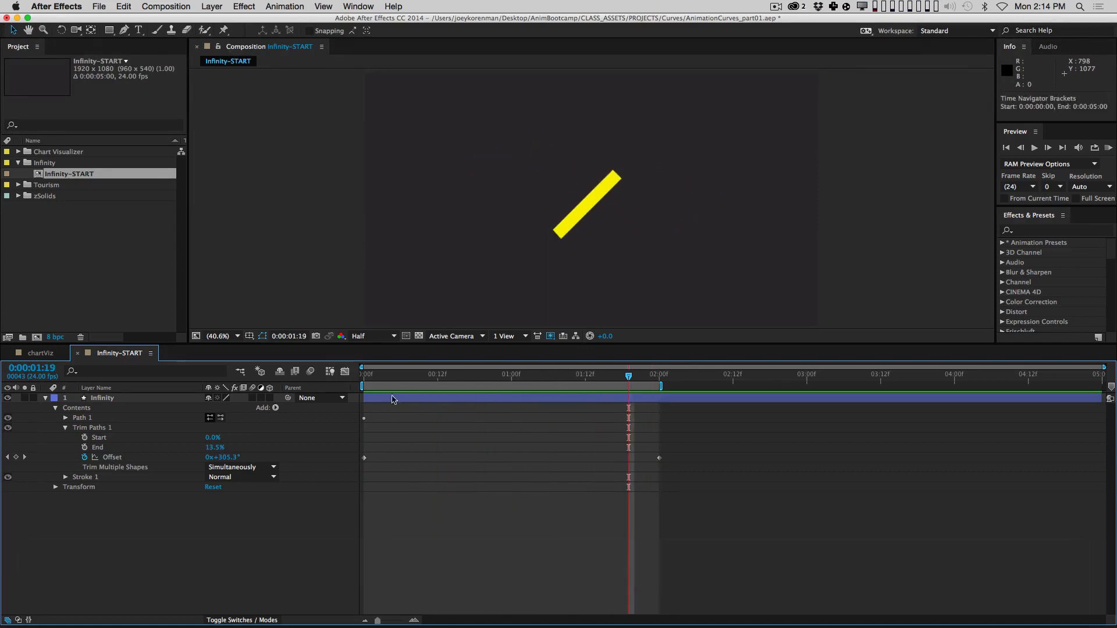
{"action": "key", "text": "space"}
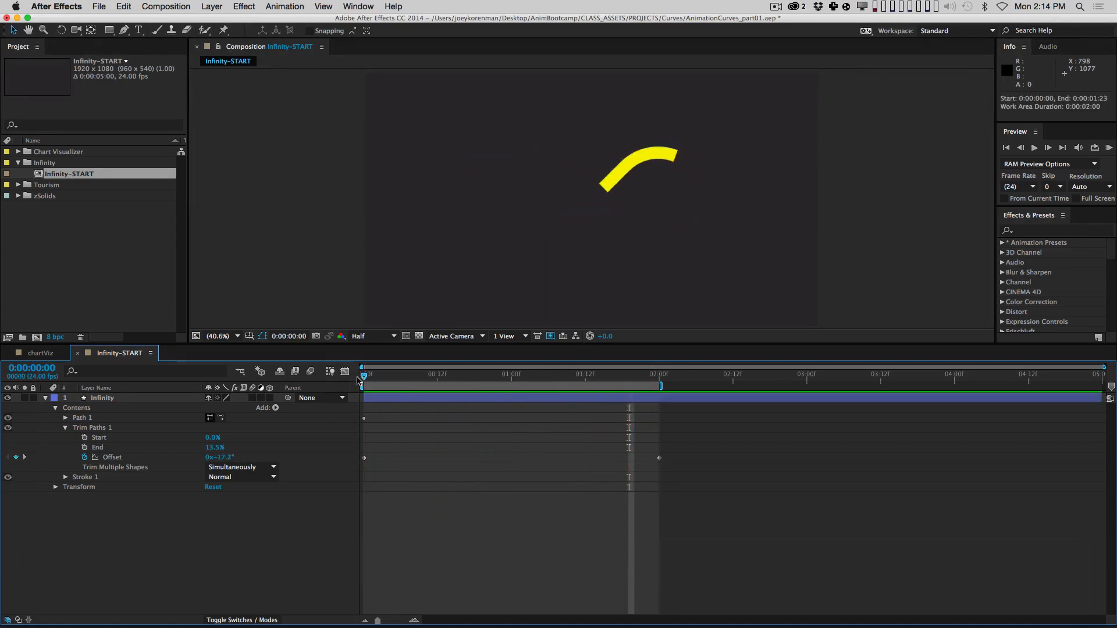
Step: Add an Offset keyframe at 0:00:00:14
{"action": "mouse_move", "coordinate": [567, 390]}
{"action": "left_mouse_down"}
{"action": "mouse_move", "coordinate": [627, 385]}
{"action": "mouse_move", "coordinate": [293, 417]}
{"action": "mouse_move", "coordinate": [270, 393]}
{"action": "left_mouse_up"}
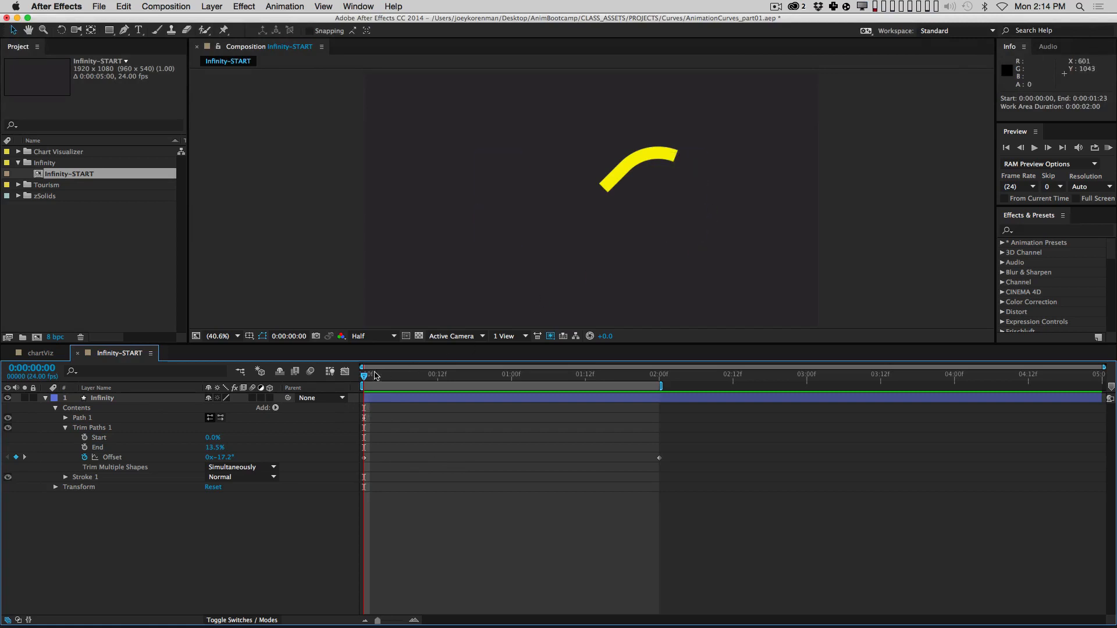
{"action": "left_click_drag", "start_coordinate": [364, 377], "coordinate": [444, 375]}
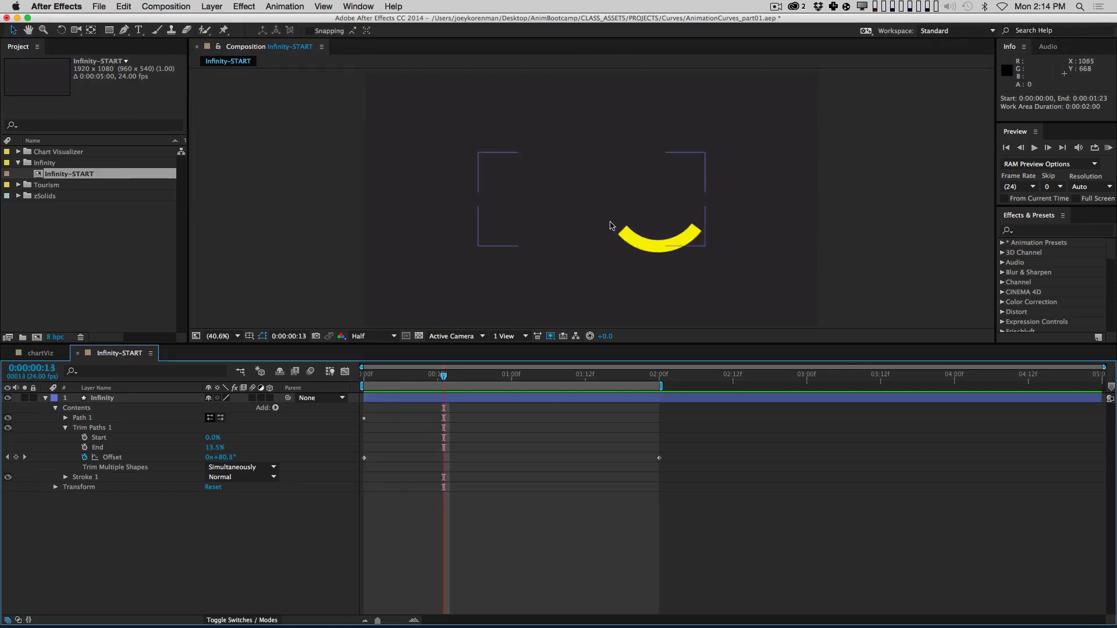
{"action": "left_click_drag", "start_coordinate": [445, 377], "coordinate": [450, 376]}
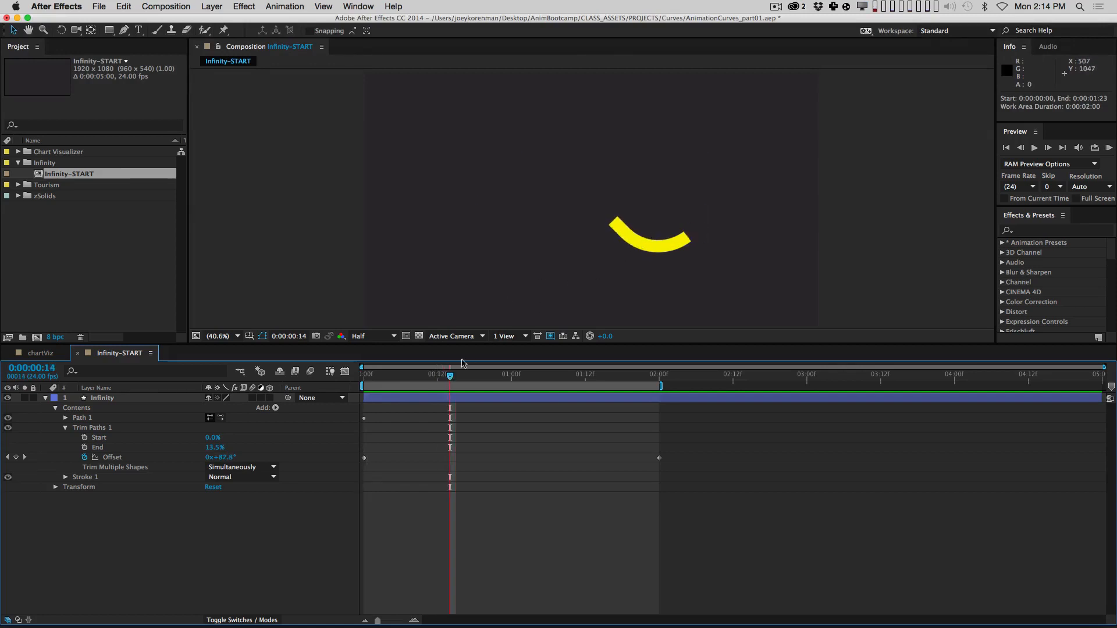
{"action": "left_click", "coordinate": [16, 457]}
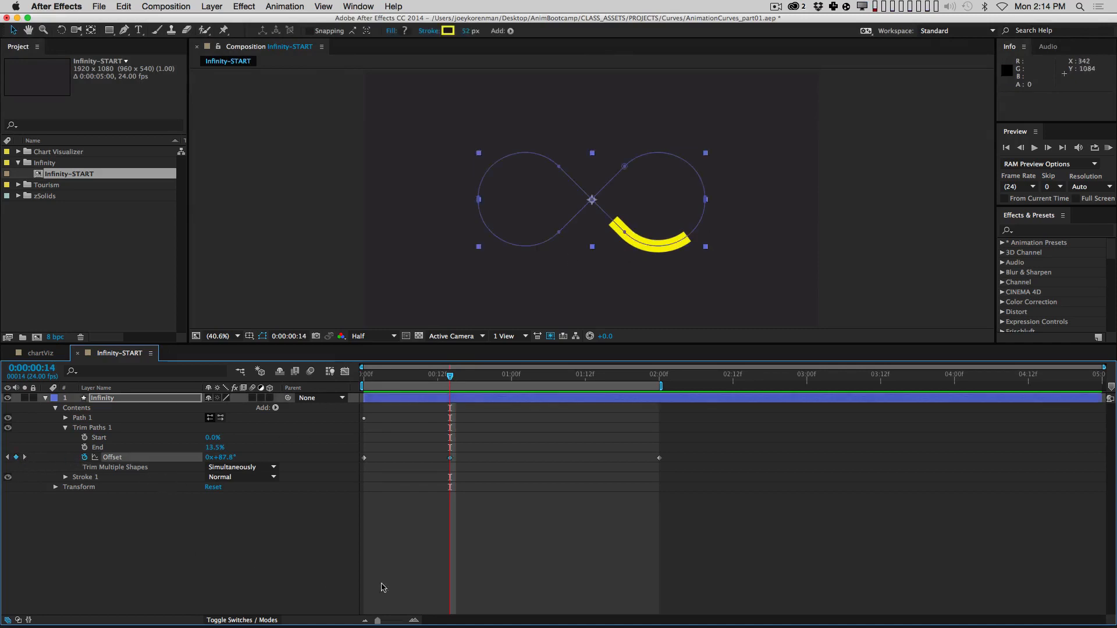
Step: Add Offset keyframes at 0:00:01:02 and 0:00:01:15
{"action": "left_click_drag", "start_coordinate": [445, 377], "coordinate": [524, 375]}
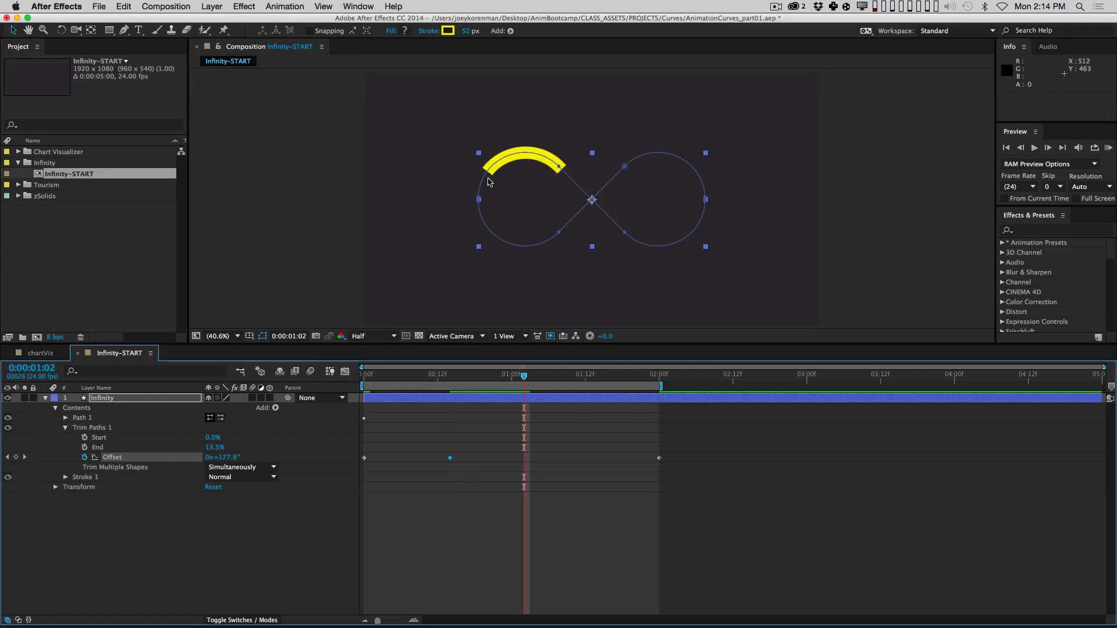
{"action": "left_click", "coordinate": [16, 457]}
{"action": "left_click_drag", "start_coordinate": [531, 378], "coordinate": [606, 365]}
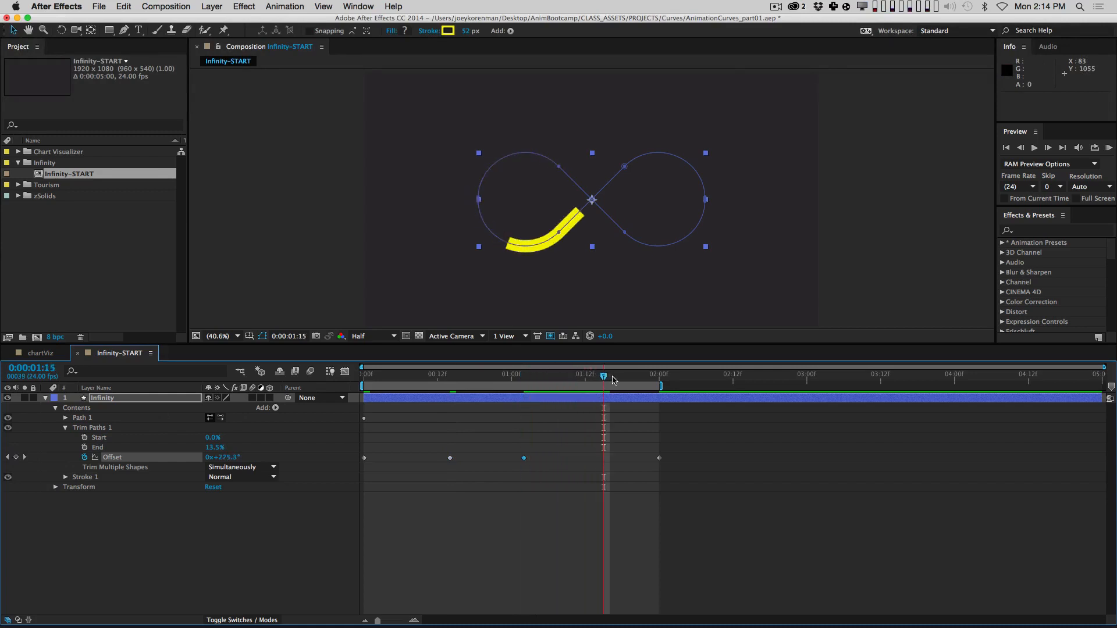
{"action": "left_click", "coordinate": [17, 458]}
Step: End the work area at 0:00:02:00 and preview the two-second animation
{"action": "left_click", "coordinate": [660, 377]}
{"action": "key", "text": "n"}
{"action": "key", "text": "space"}
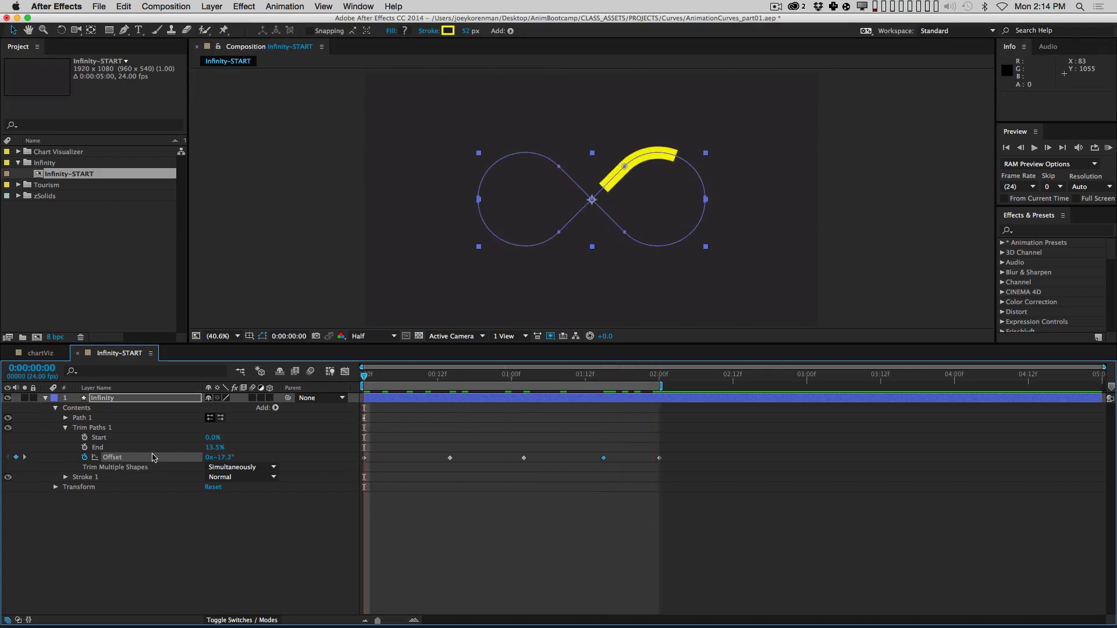
Step: Show the Offset value graph fitted to view and select all five Offset keyframes
{"action": "left_click", "coordinate": [345, 371]}
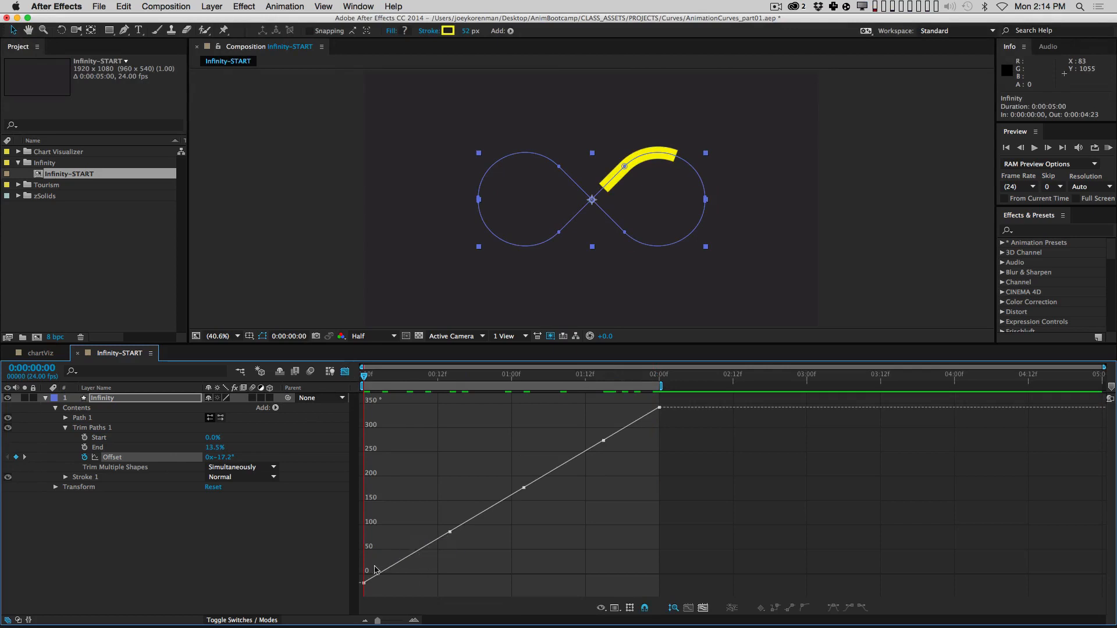
{"action": "left_click", "coordinate": [703, 608]}
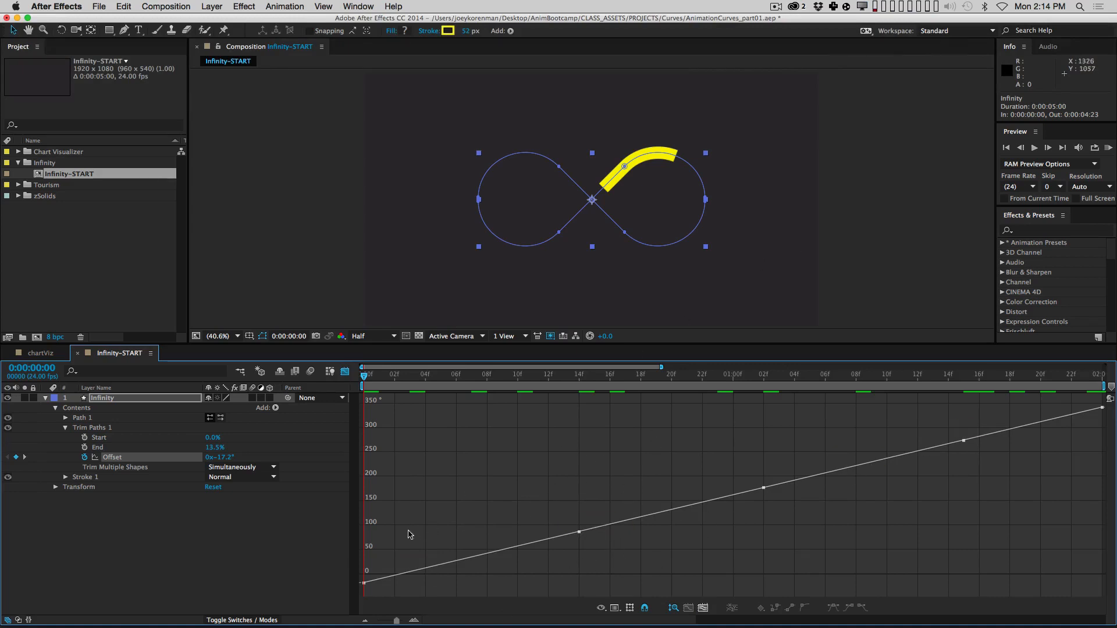
{"action": "left_click_drag", "start_coordinate": [498, 497], "coordinate": [644, 576]}
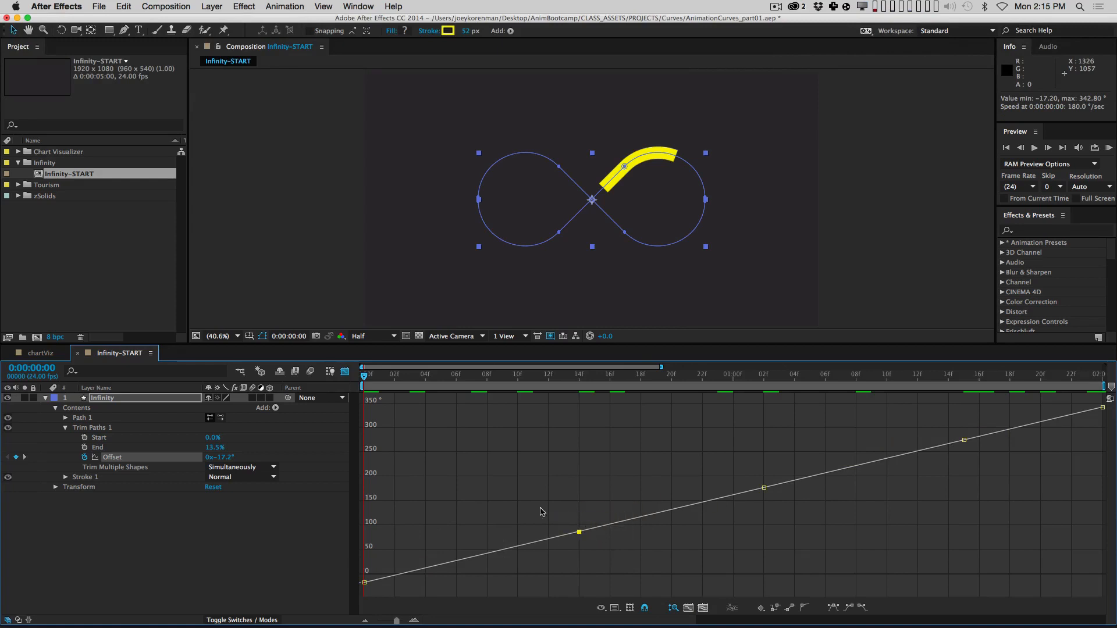
{"action": "left_click", "coordinate": [116, 458]}
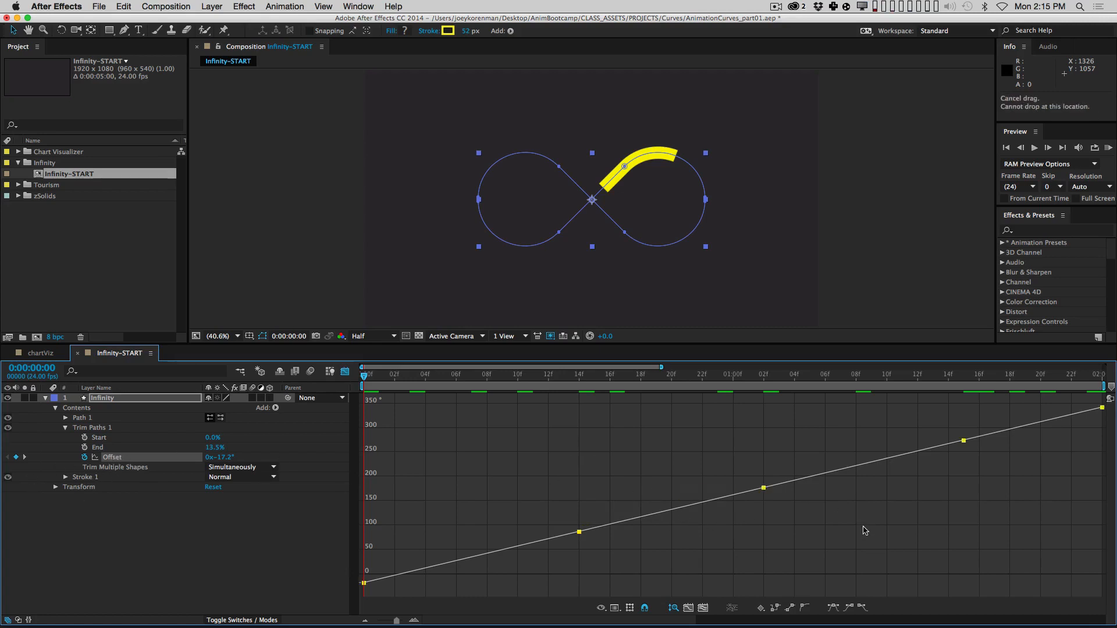
Step: Apply Easy Ease to all five Offset keyframes, then deselect them
{"action": "left_click", "coordinate": [834, 608]}
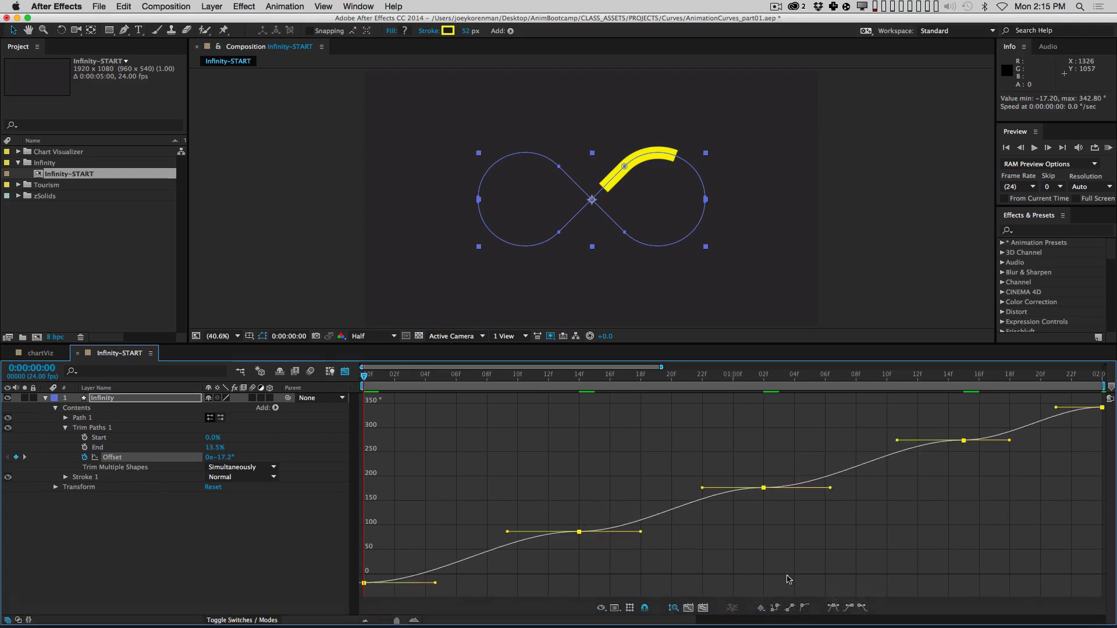
{"action": "left_click", "coordinate": [345, 371]}
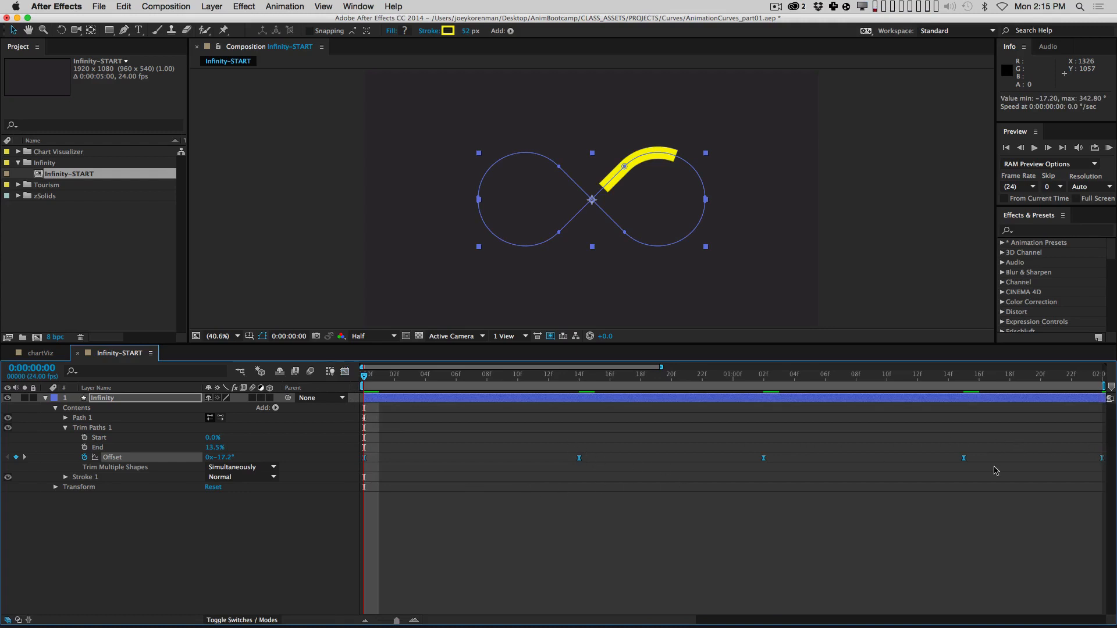
{"action": "left_click", "coordinate": [345, 371]}
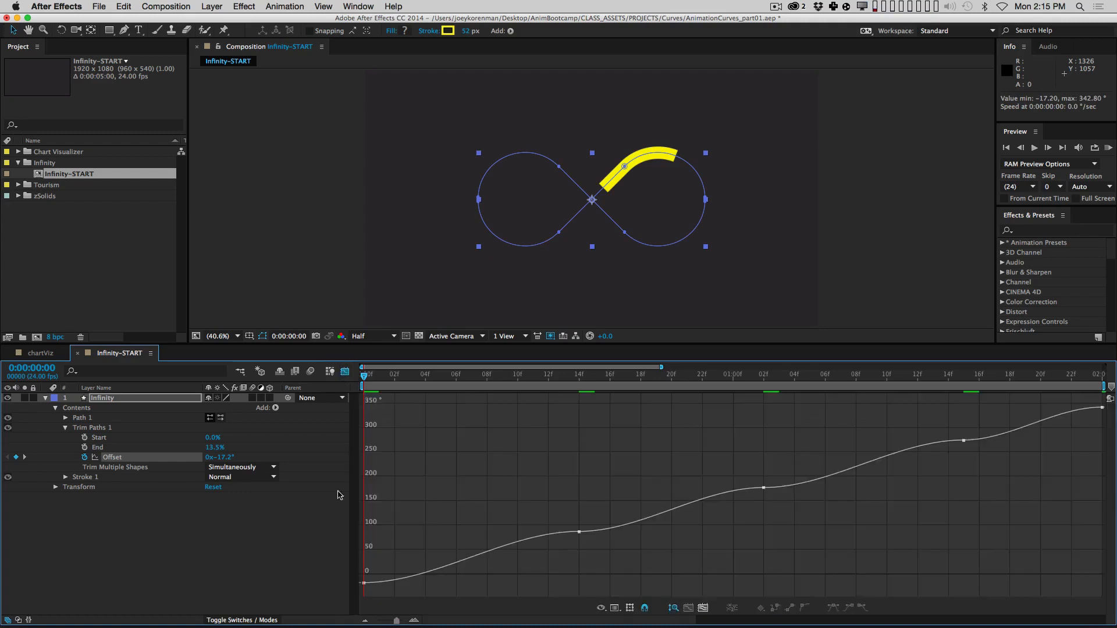
{"action": "left_click_drag", "start_coordinate": [407, 548], "coordinate": [358, 596]}
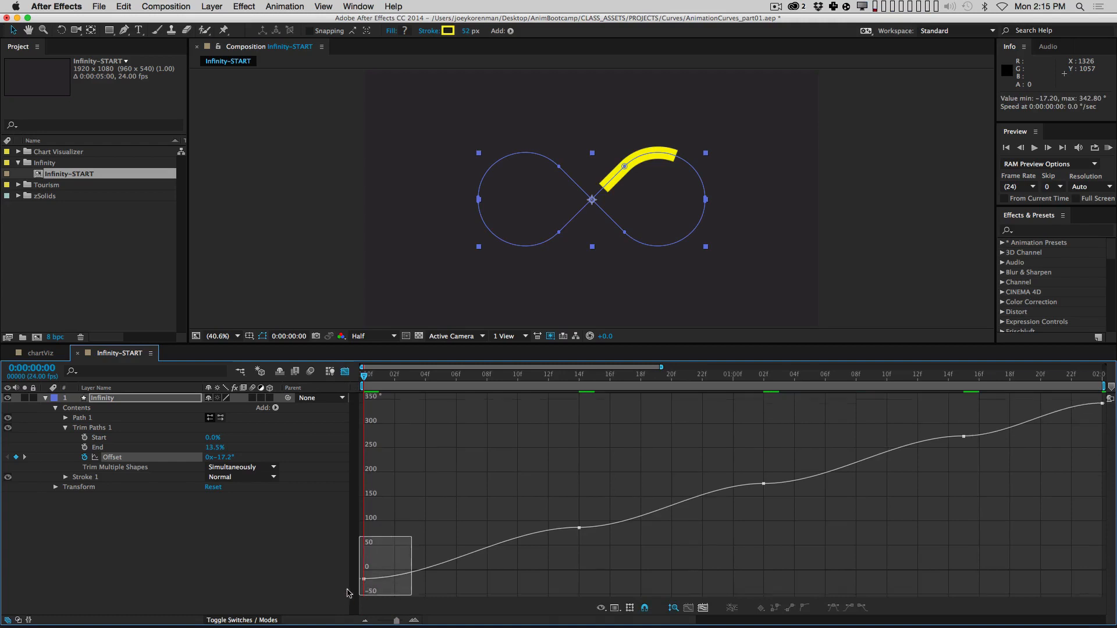
{"action": "left_click", "coordinate": [579, 532]}
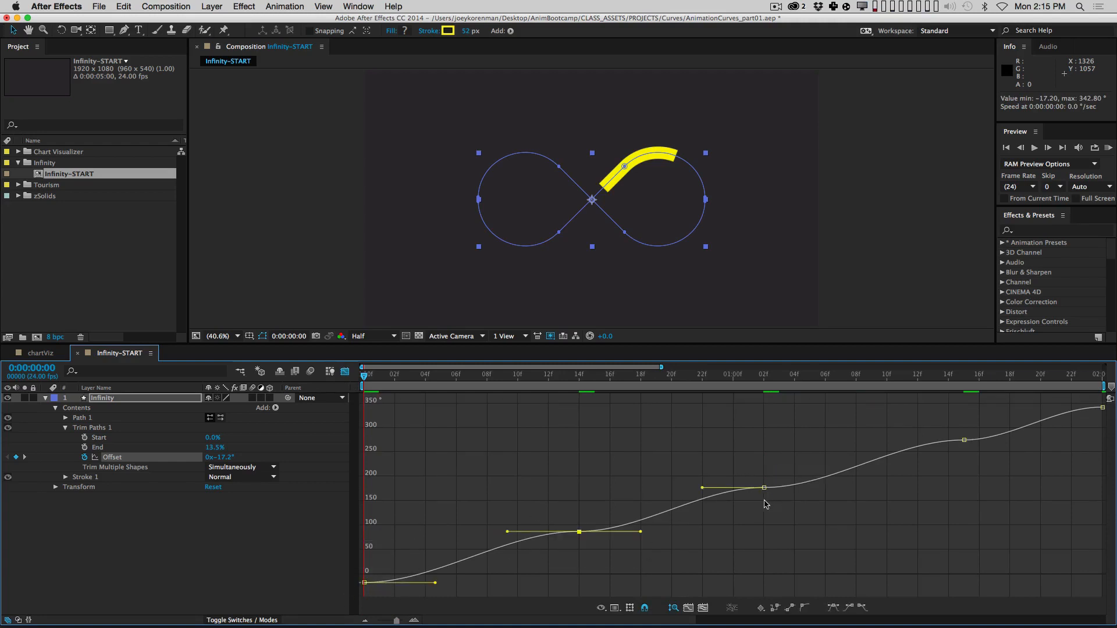
{"action": "left_click", "coordinate": [503, 475]}
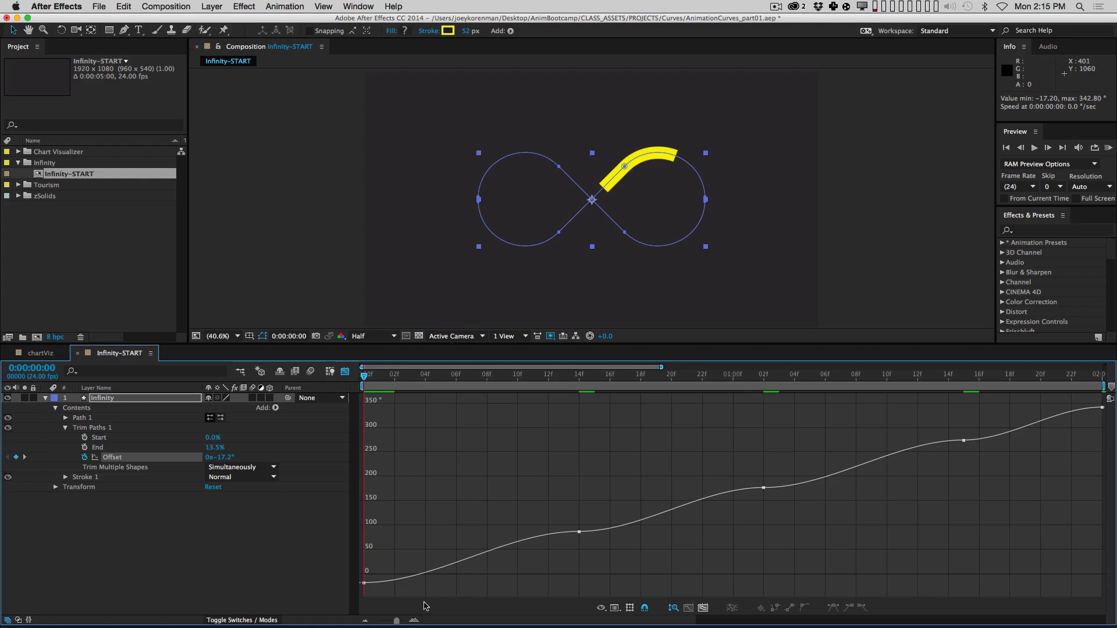
Step: Lengthen and flatten the 0f keyframe's outgoing handle and pull the 14f incoming handle down
{"action": "left_click_drag", "start_coordinate": [402, 546], "coordinate": [361, 588]}
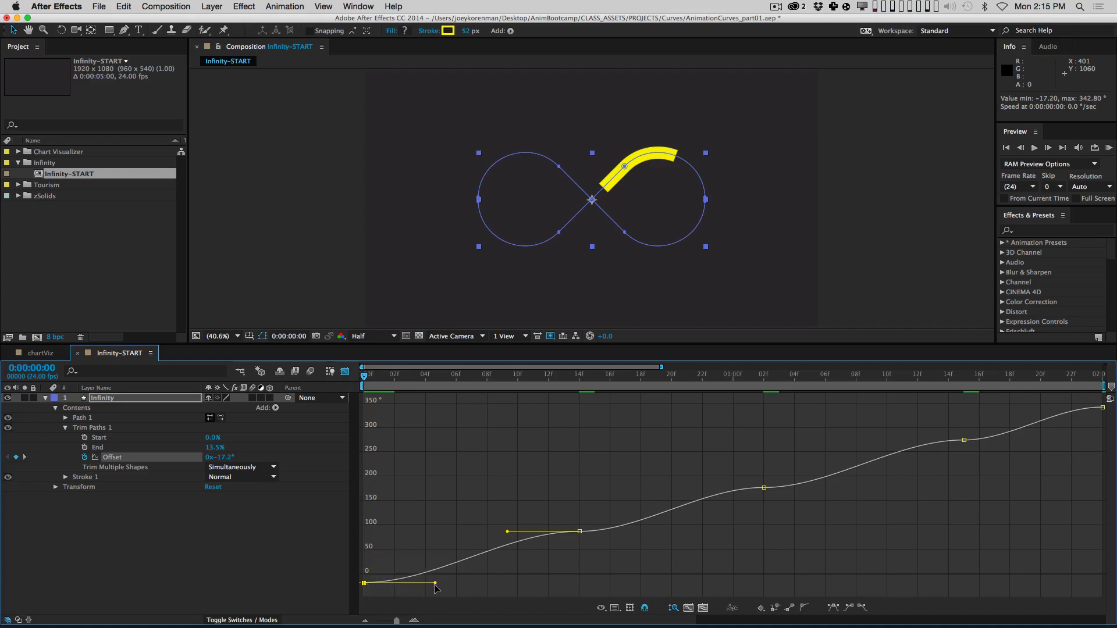
{"action": "mouse_move", "coordinate": [436, 586]}
{"action": "left_mouse_down"}
{"action": "mouse_move", "coordinate": [461, 586]}
{"action": "mouse_move", "coordinate": [445, 575]}
{"action": "left_mouse_up"}
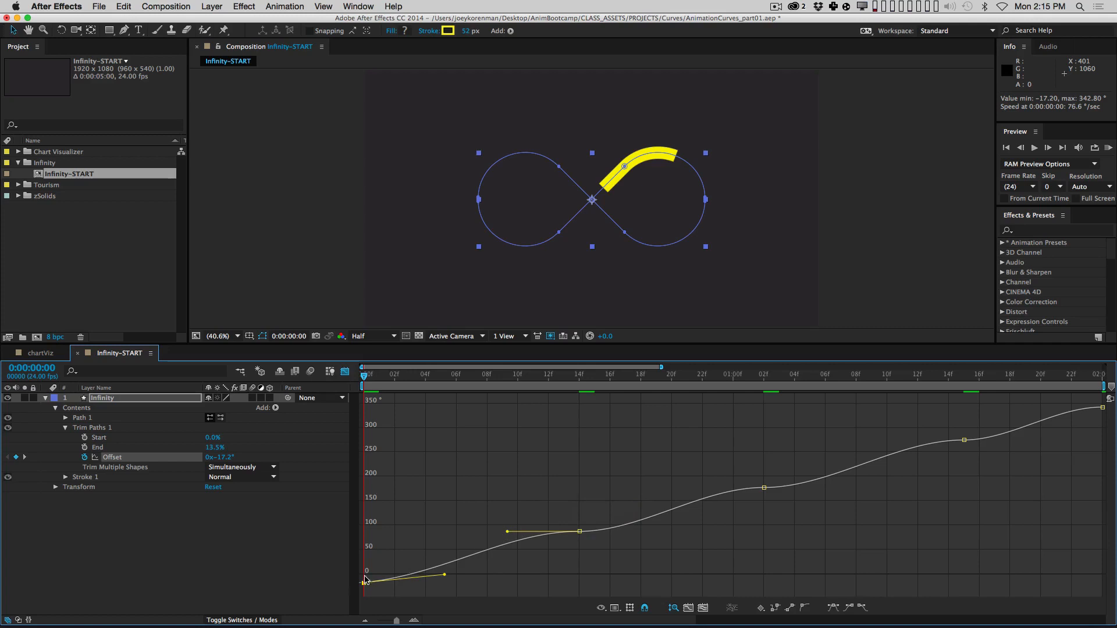
{"action": "left_click_drag", "start_coordinate": [508, 532], "coordinate": [513, 575]}
{"action": "left_click", "coordinate": [504, 541]}
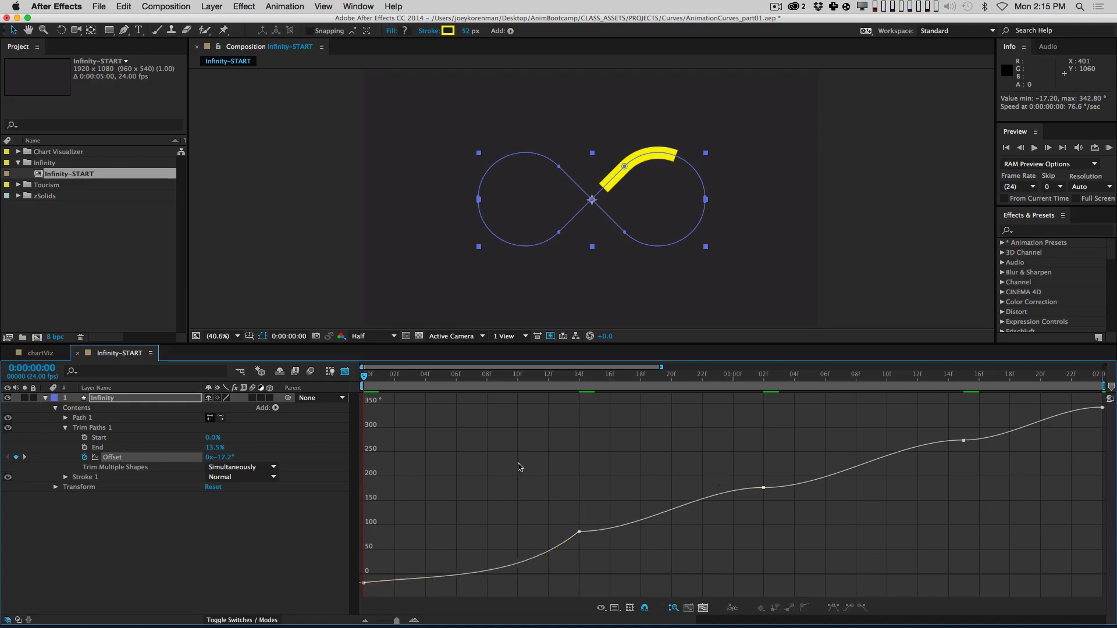
{"action": "left_click", "coordinate": [363, 582]}
{"action": "left_click_drag", "start_coordinate": [445, 576], "coordinate": [439, 584]}
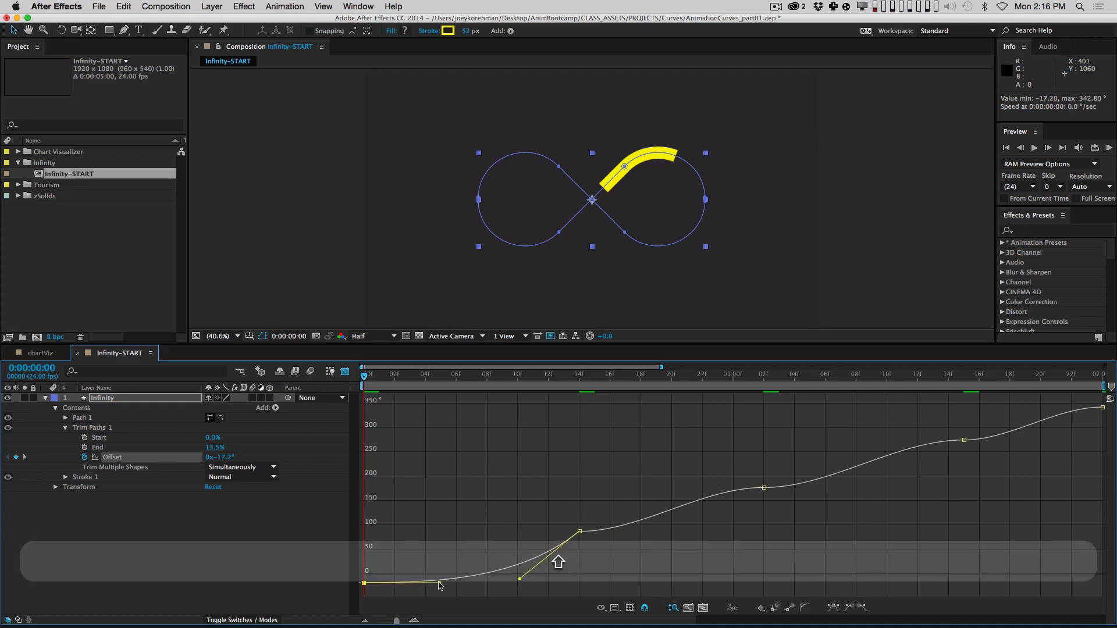
{"action": "left_click", "coordinate": [425, 527]}
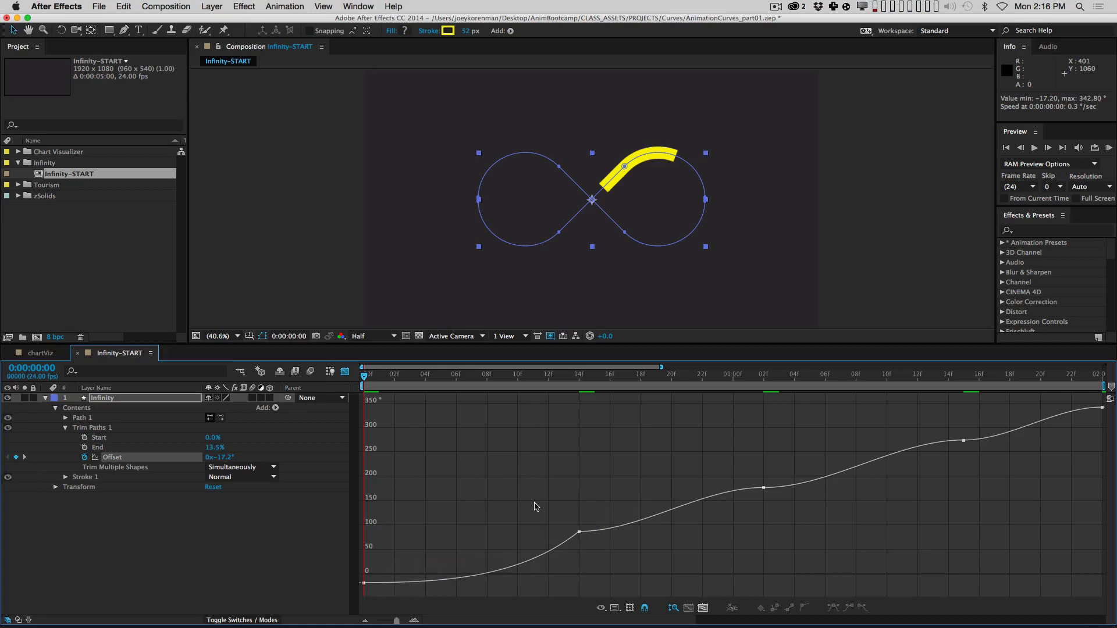
Step: Try reshaping the 14f keyframe's handles, undoing back to flat handles
{"action": "key", "text": "super+z"}
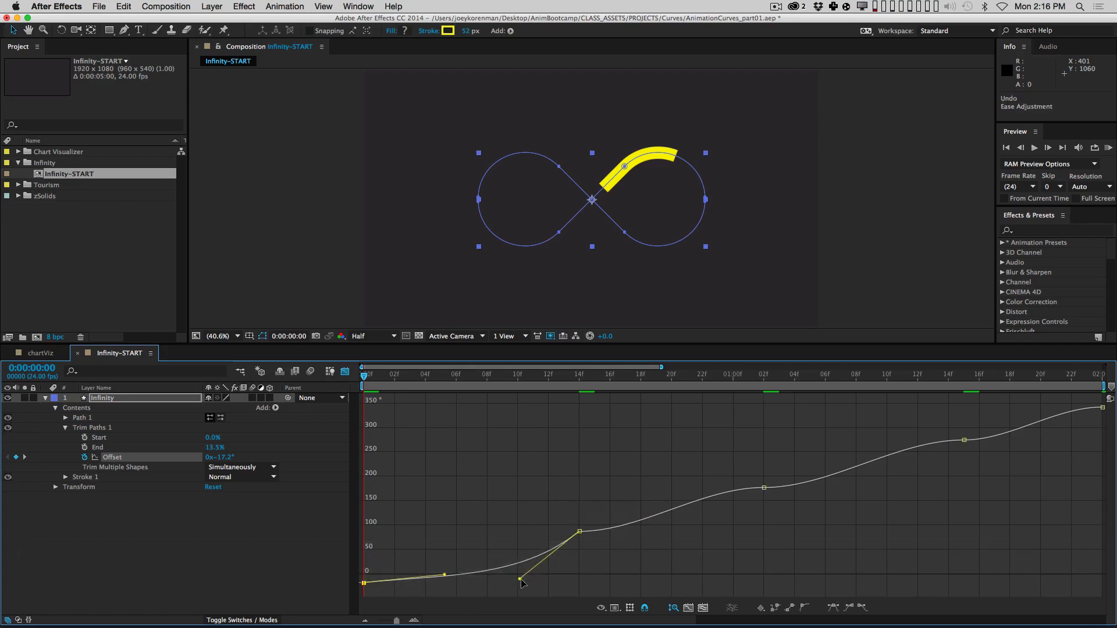
{"action": "left_click", "coordinate": [580, 532]}
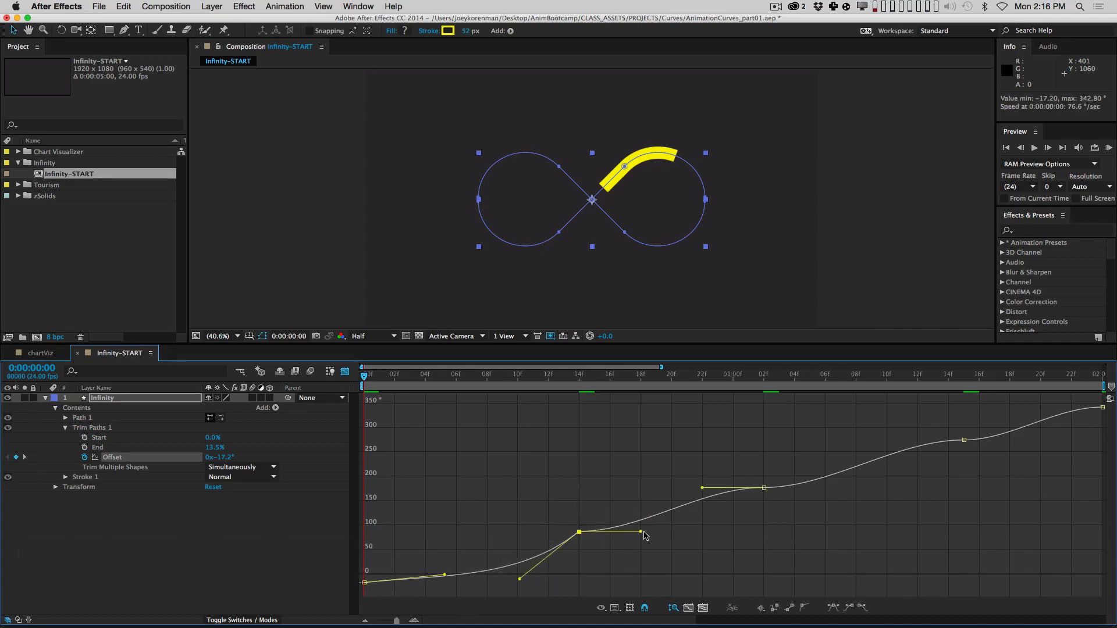
{"action": "left_click_drag", "start_coordinate": [642, 536], "coordinate": [631, 500]}
{"action": "key", "text": "super+z"}
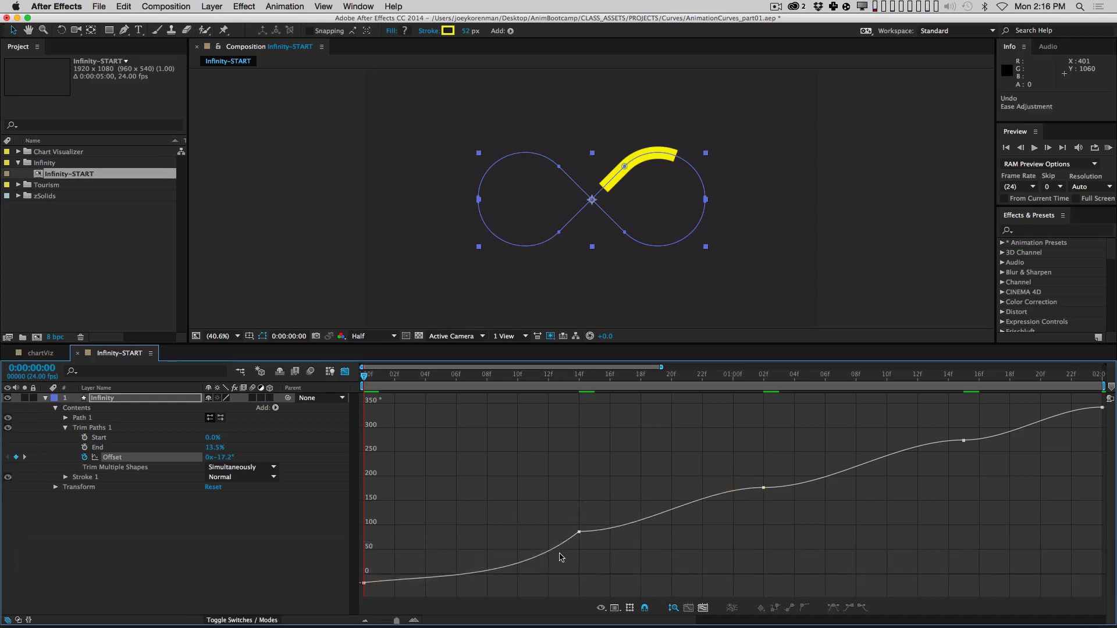
{"action": "mouse_move", "coordinate": [579, 533]}
{"action": "left_click_drag", "start_coordinate": [557, 515], "coordinate": [627, 505]}
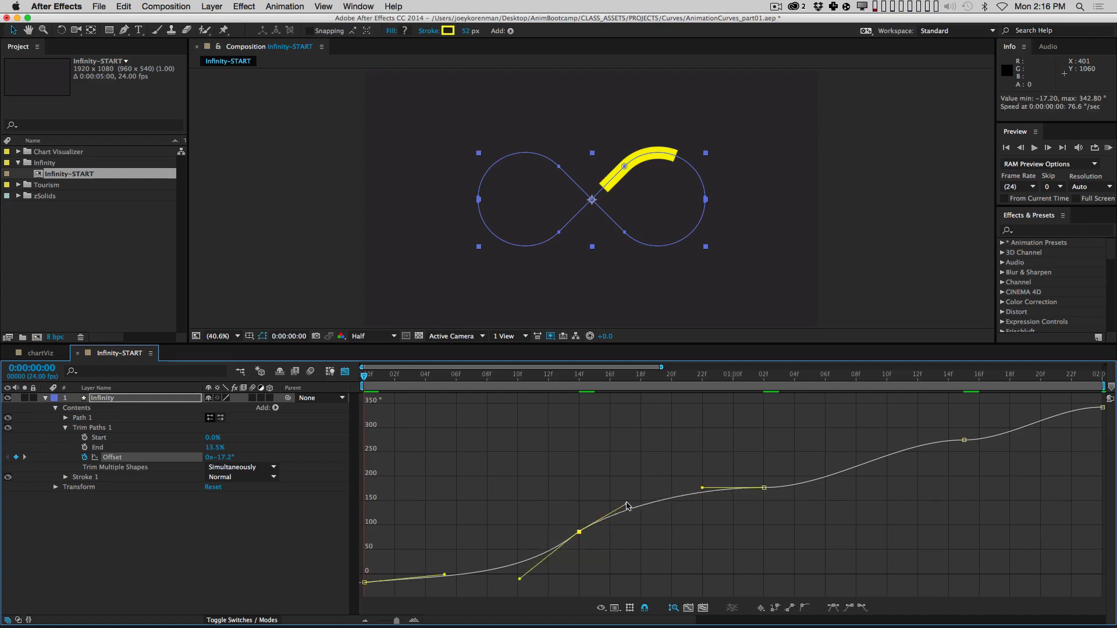
{"action": "left_click", "coordinate": [615, 492]}
{"action": "key", "text": "super+z"}
{"action": "key", "text": "super+z"}
{"action": "key", "text": "super+z"}
{"action": "key", "text": "super+z"}
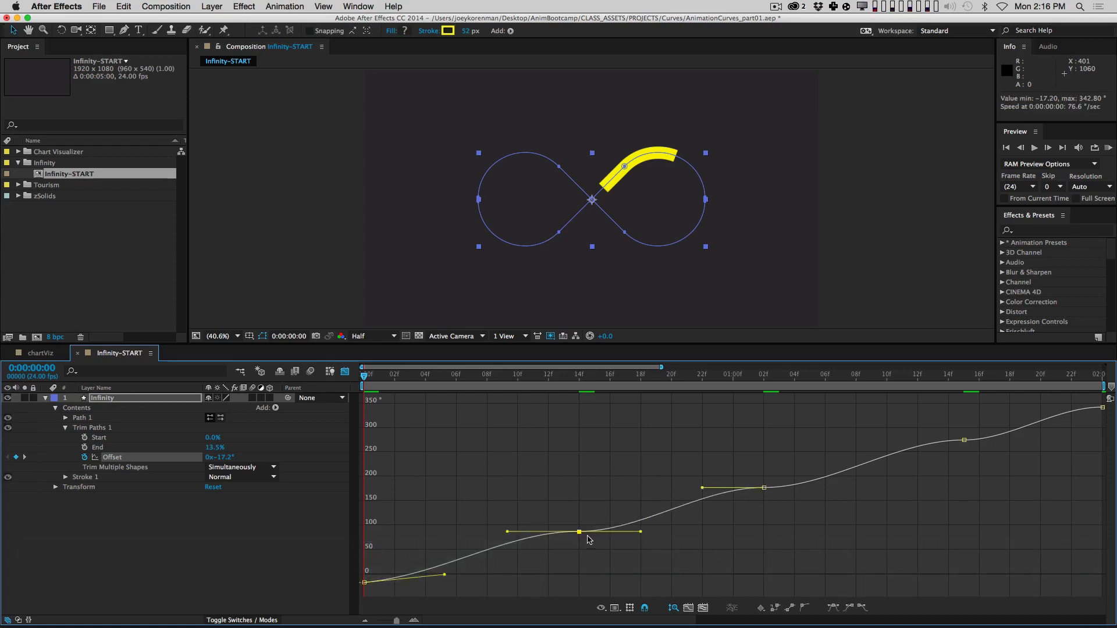
Step: Convert the 14f keyframe to Auto Bezier and adjust its handles, undoing the last tweak
{"action": "left_click", "coordinate": [804, 610]}
{"action": "mouse_move", "coordinate": [613, 523]}
{"action": "left_mouse_down"}
{"action": "mouse_move", "coordinate": [643, 531]}
{"action": "mouse_move", "coordinate": [616, 507]}
{"action": "mouse_move", "coordinate": [627, 531]}
{"action": "left_mouse_up"}
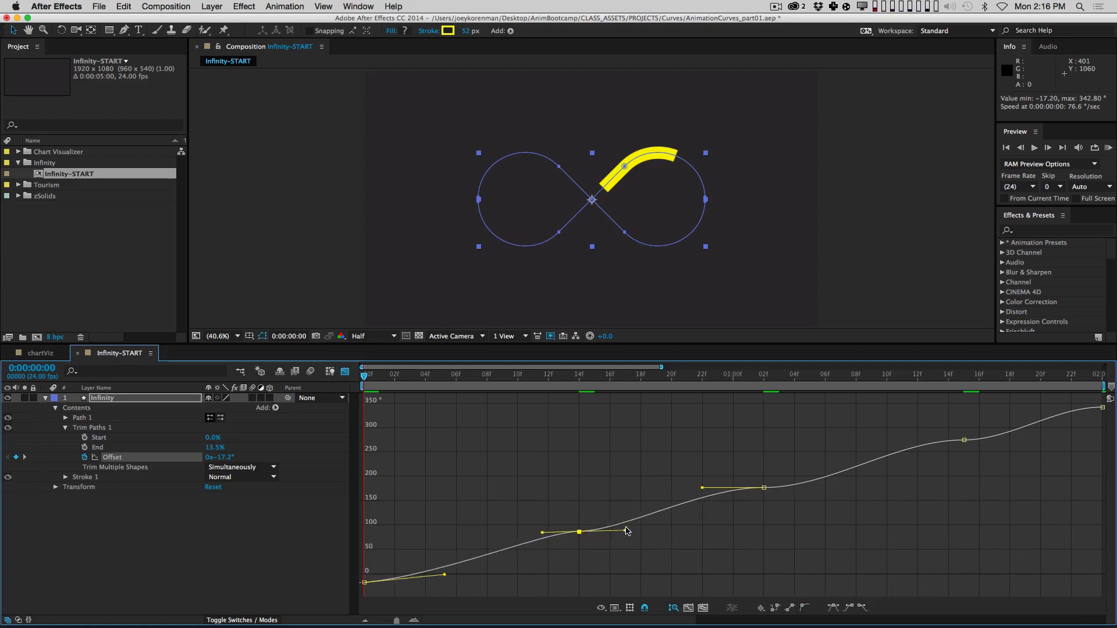
{"action": "left_click_drag", "start_coordinate": [542, 538], "coordinate": [497, 530]}
{"action": "key", "text": "super+z"}
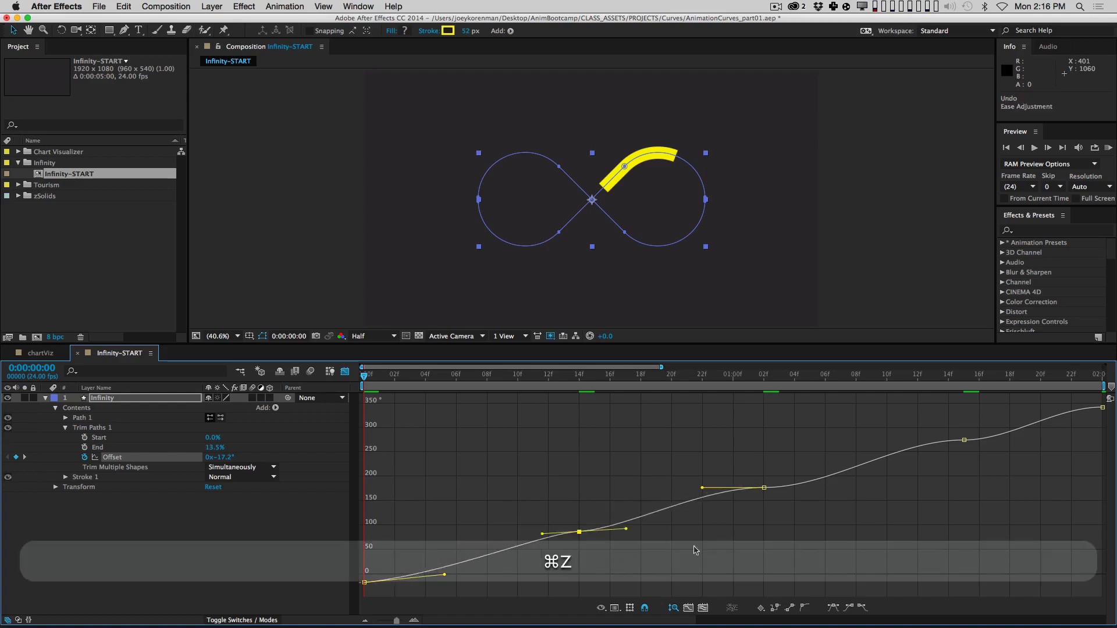
Step: Try handle drags, Easy Ease and independent handles on the 14f Offset keyframe, undoing each
{"action": "mouse_move", "coordinate": [626, 529]}
{"action": "left_mouse_down"}
{"action": "mouse_move", "coordinate": [628, 512]}
{"action": "mouse_move", "coordinate": [610, 525]}
{"action": "left_mouse_up"}
{"action": "key", "text": "super+z"}
{"action": "key", "text": "super+z"}
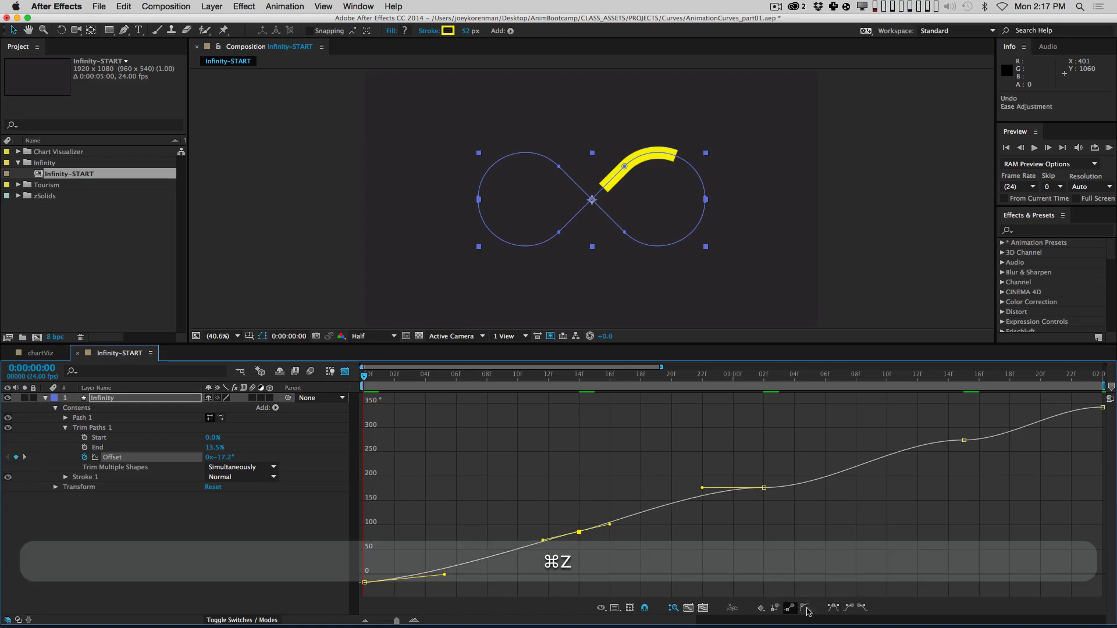
{"action": "left_click", "coordinate": [833, 608]}
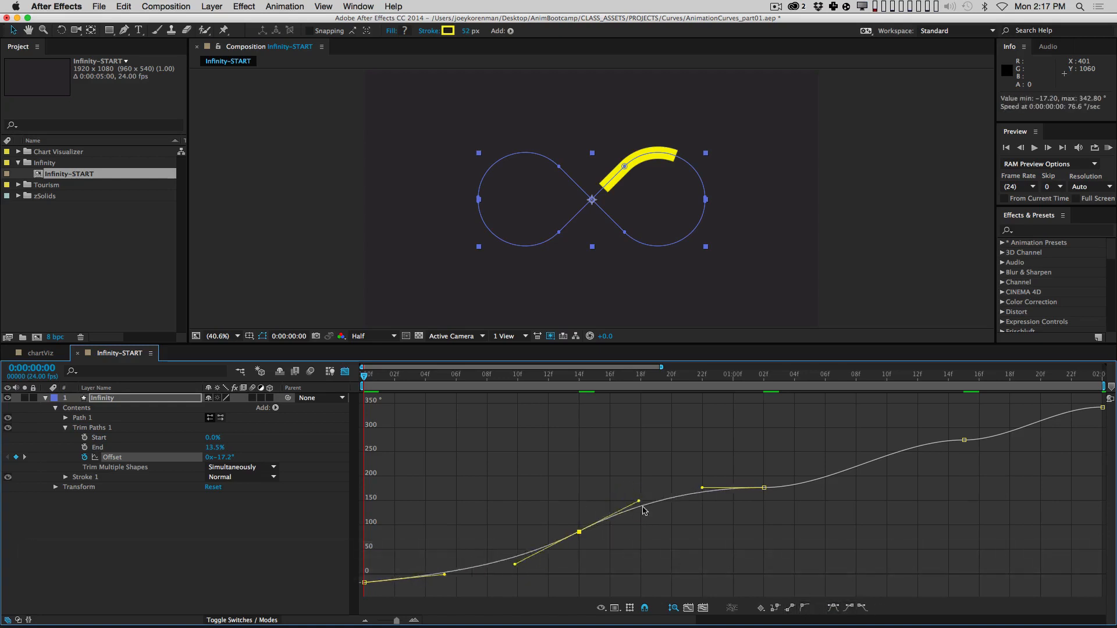
{"action": "key", "text": "super+z"}
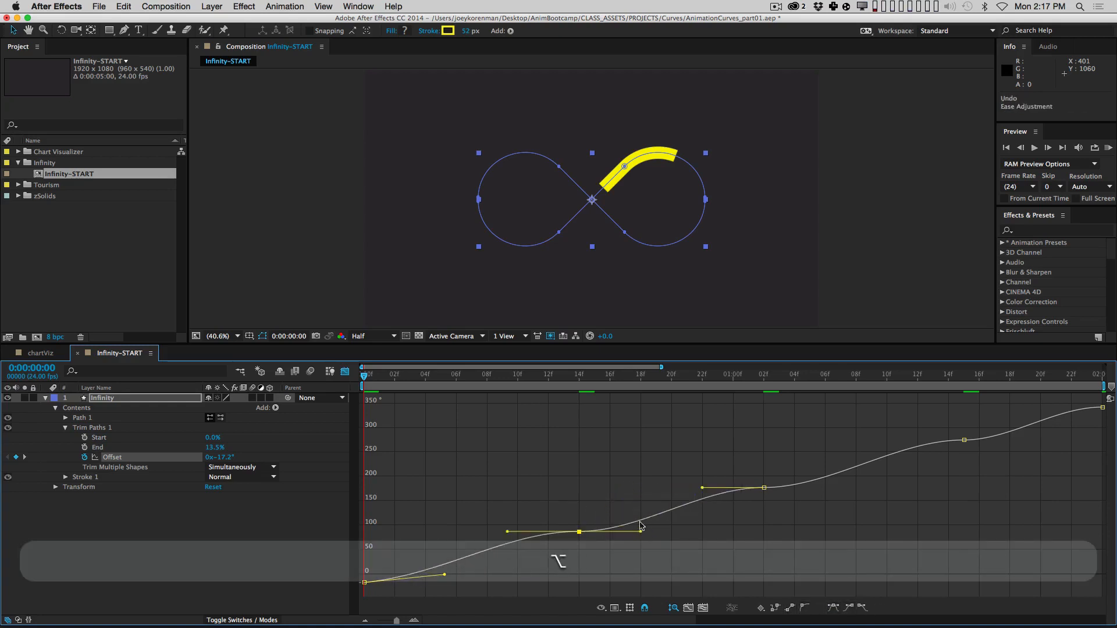
{"action": "left_click_drag", "start_coordinate": [640, 530], "coordinate": [638, 503]}
{"action": "key", "text": "super+z"}
{"action": "left_click_drag", "start_coordinate": [648, 562], "coordinate": [643, 524]}
{"action": "key", "text": "alt+super+z"}
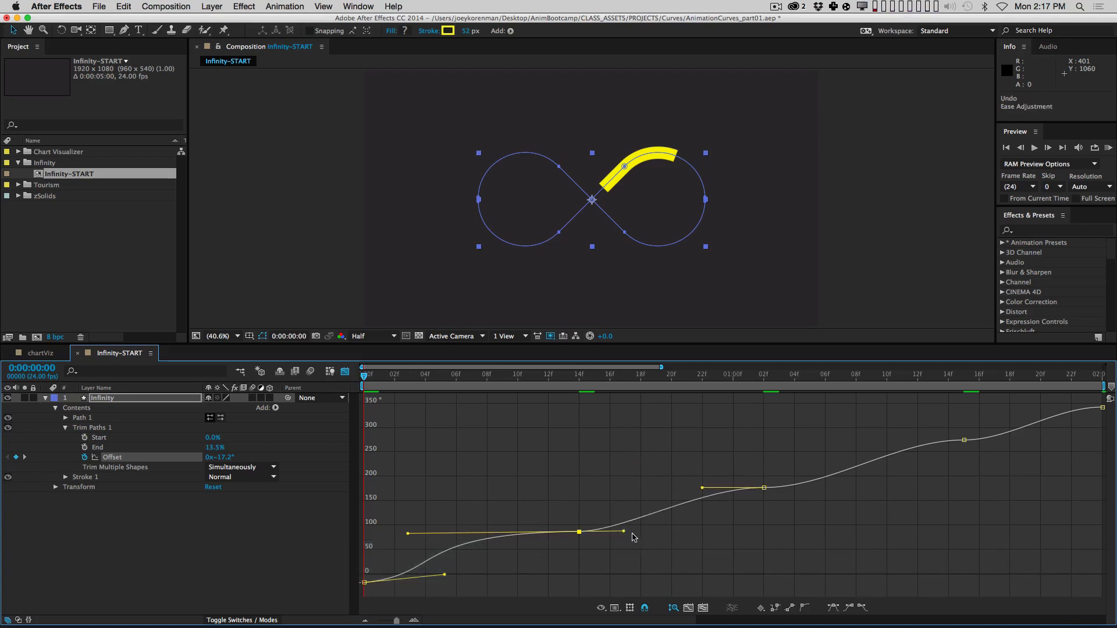
Step: Reset the 14f keyframe to Auto Bezier and tilt its linked handles steeply upward
{"action": "left_click_drag", "start_coordinate": [411, 533], "coordinate": [525, 540]}
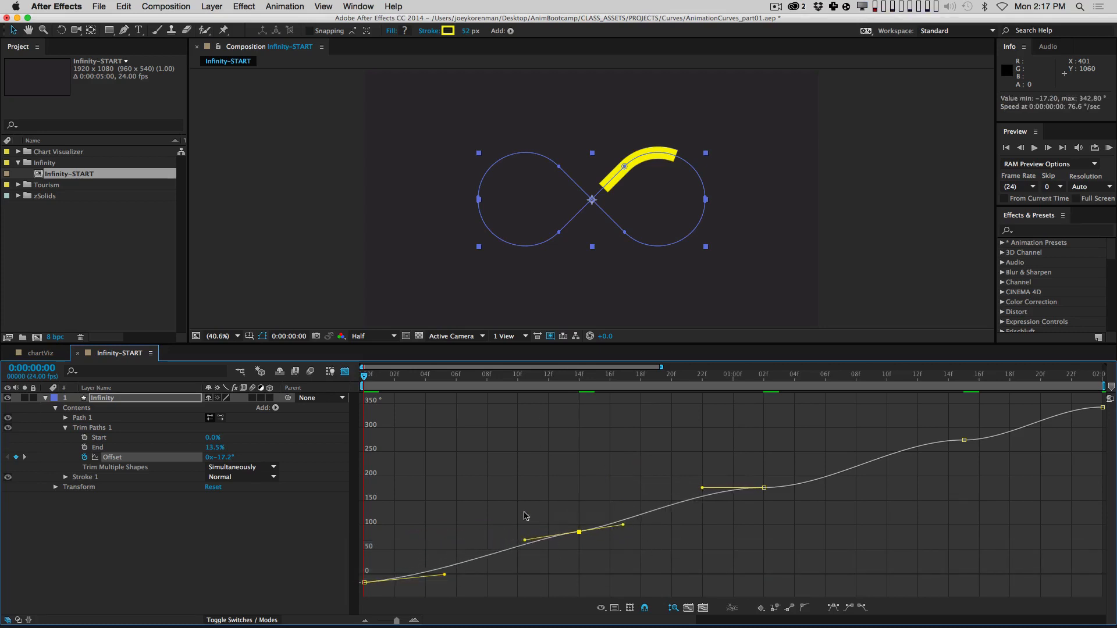
{"action": "left_click", "coordinate": [805, 608]}
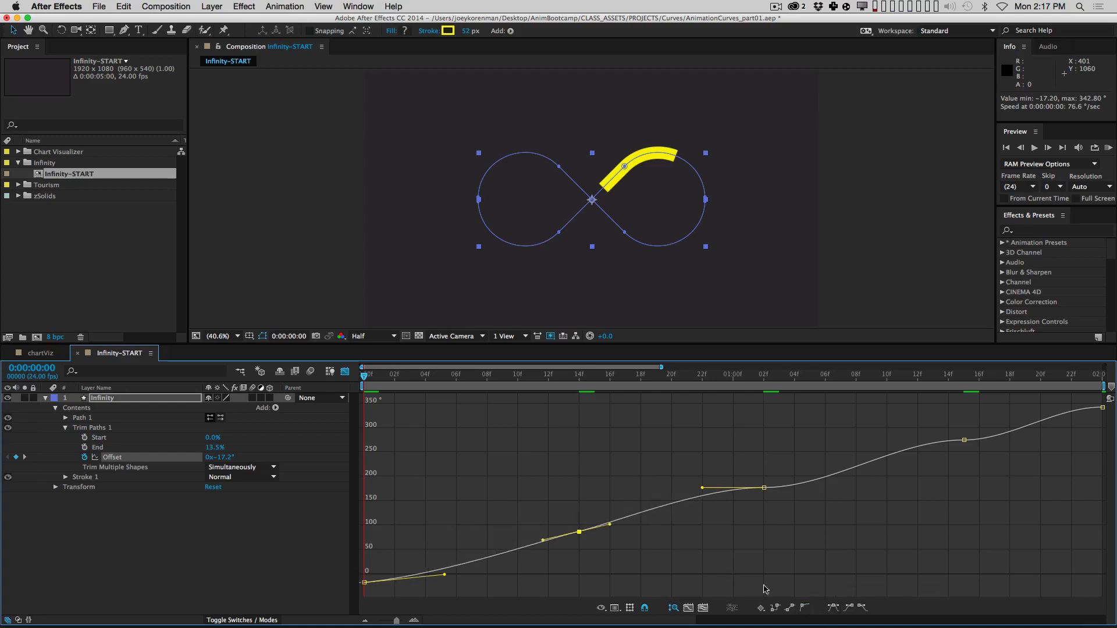
{"action": "left_click_drag", "start_coordinate": [610, 524], "coordinate": [642, 530]}
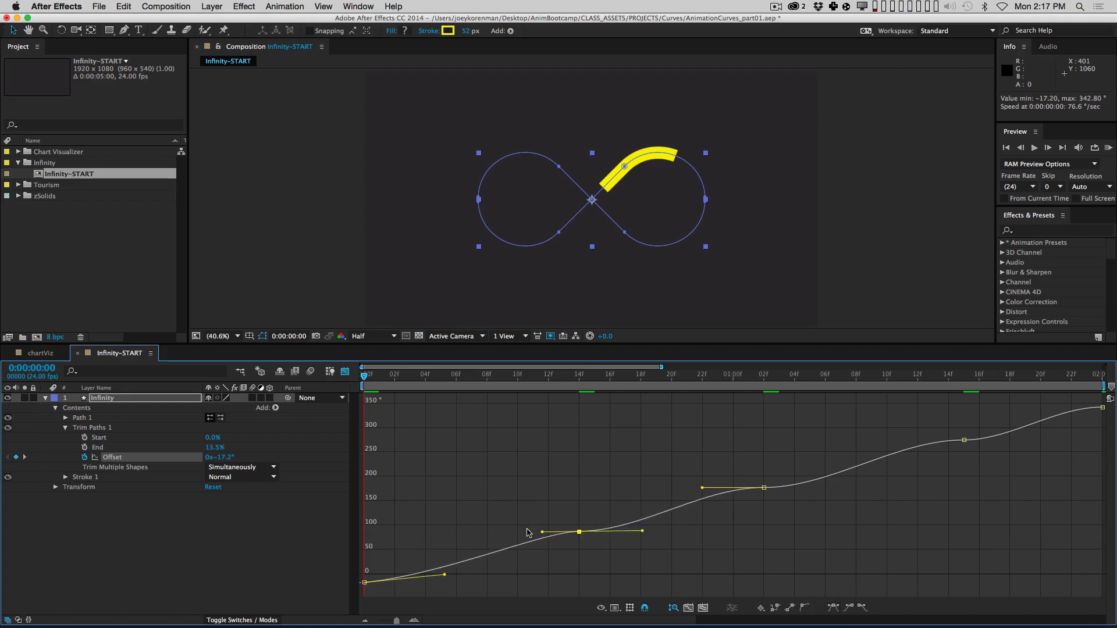
{"action": "left_click_drag", "start_coordinate": [538, 532], "coordinate": [534, 560]}
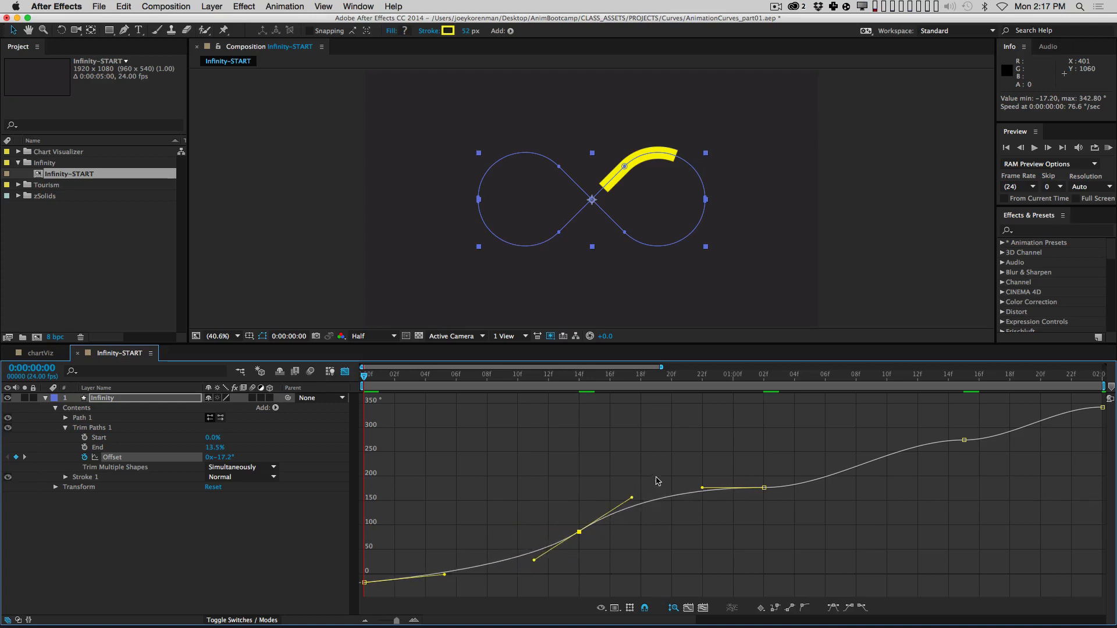
{"action": "left_click", "coordinate": [454, 503]}
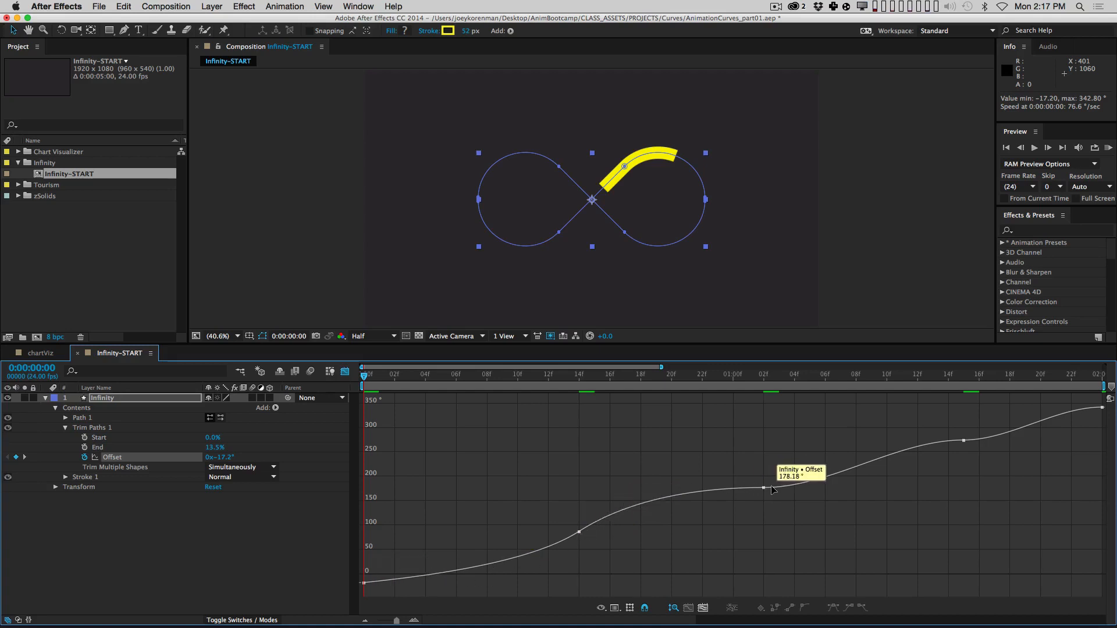
Step: Steepen the curve around the 14f keyframe a little more and scrub to check the stroke
{"action": "left_click", "coordinate": [579, 532]}
{"action": "left_click_drag", "start_coordinate": [632, 497], "coordinate": [623, 494]}
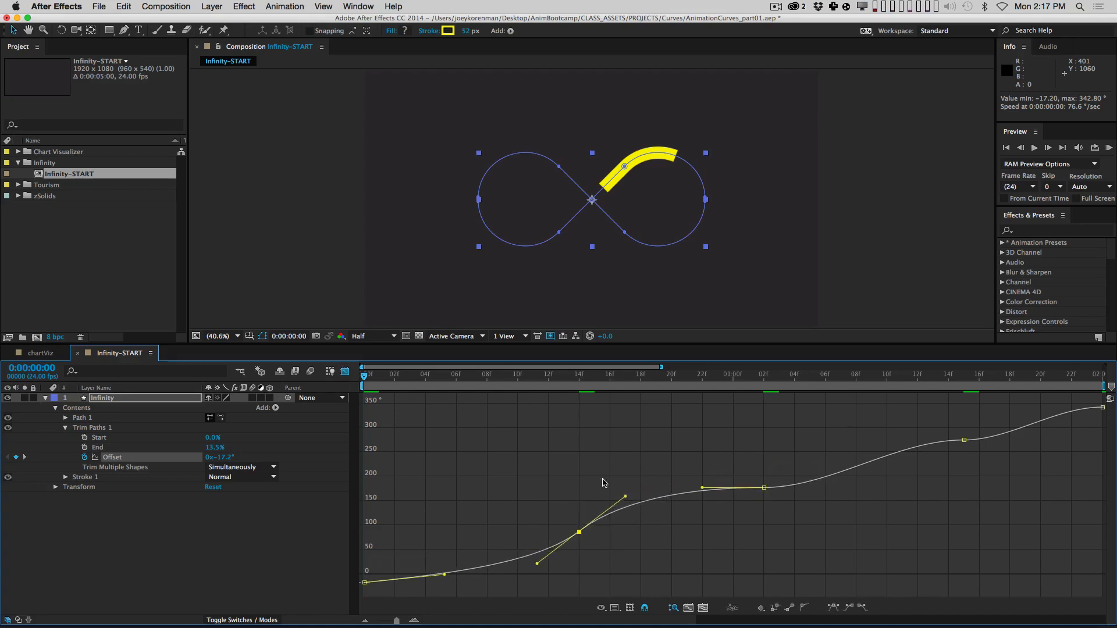
{"action": "left_click", "coordinate": [441, 443]}
{"action": "left_click_drag", "start_coordinate": [368, 377], "coordinate": [810, 363]}
Step: Make the 1:02 Offset keyframe Auto Bezier and flatten its handles so the stroke glides
{"action": "left_click", "coordinate": [763, 487]}
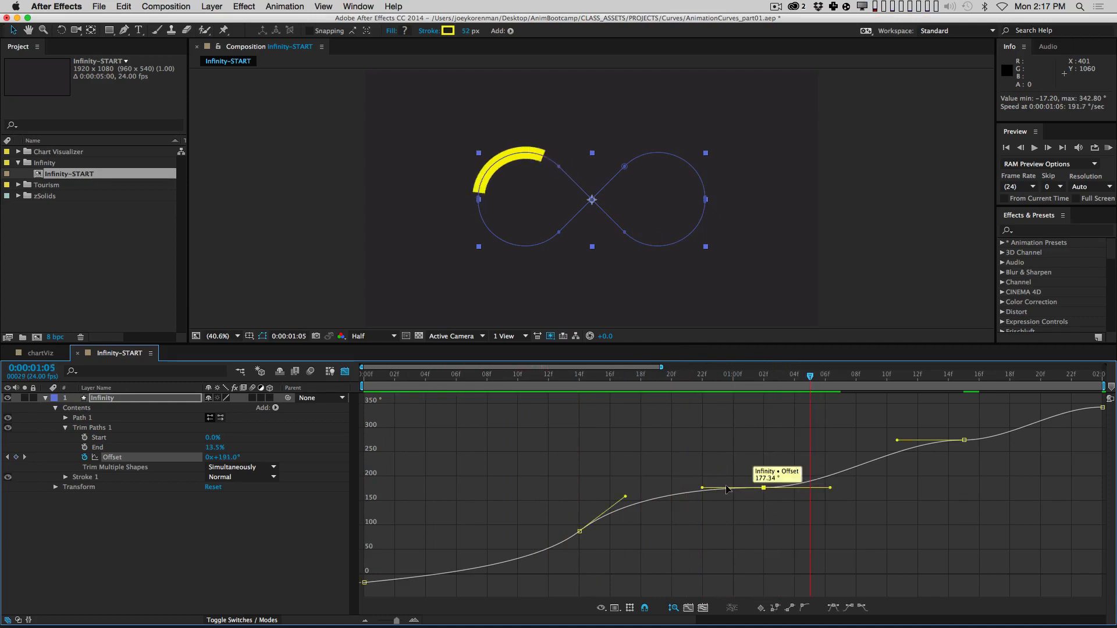
{"action": "left_click", "coordinate": [804, 609]}
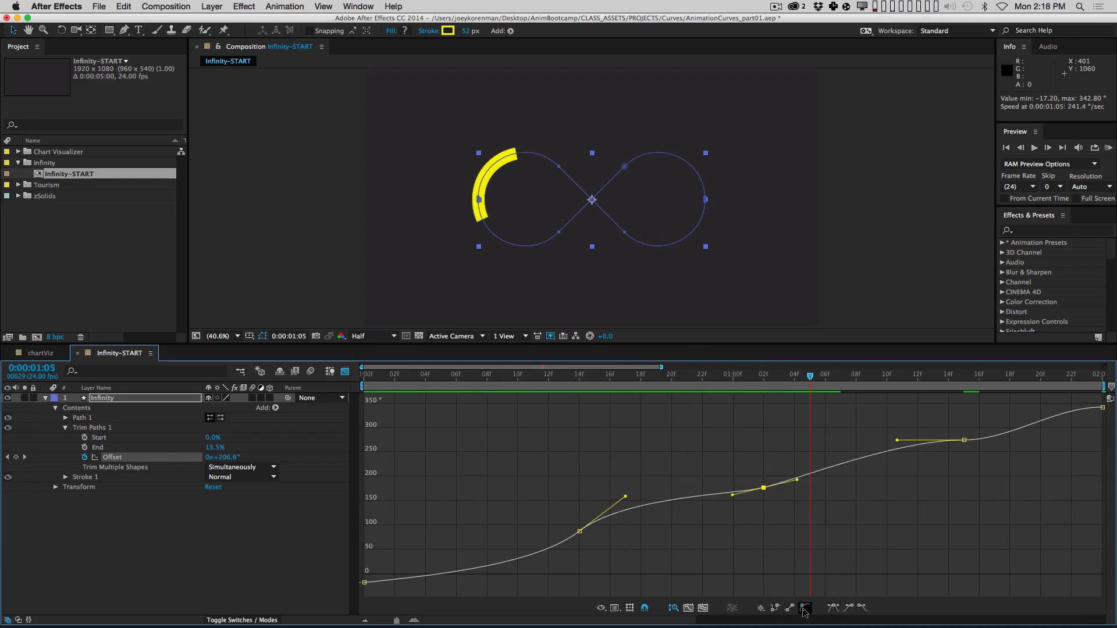
{"action": "left_click_drag", "start_coordinate": [806, 478], "coordinate": [812, 488]}
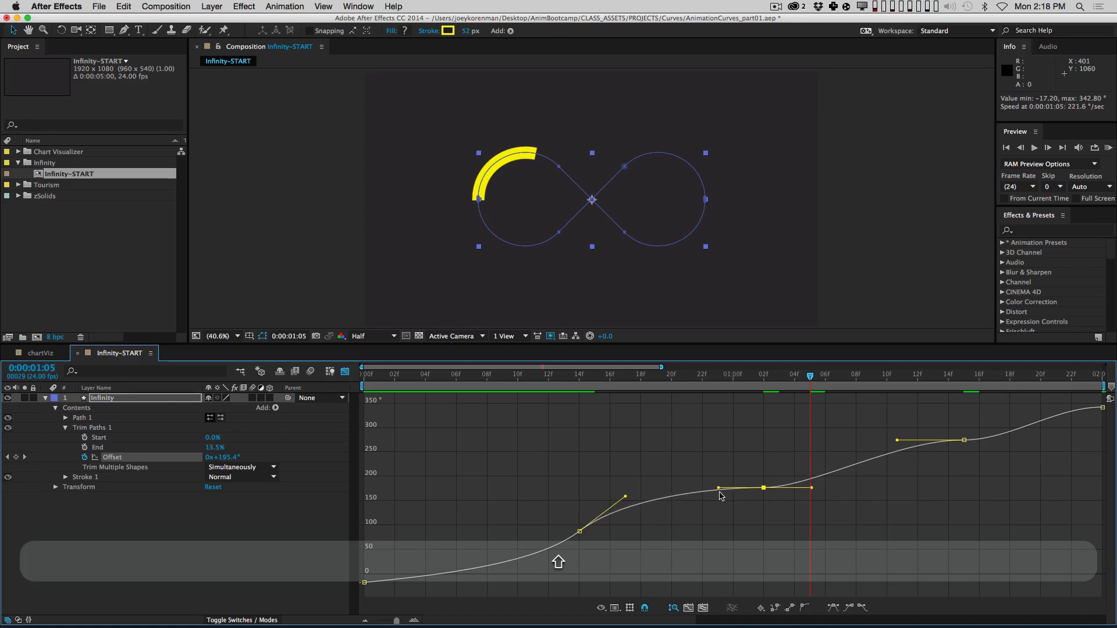
{"action": "left_click_drag", "start_coordinate": [719, 488], "coordinate": [707, 488]}
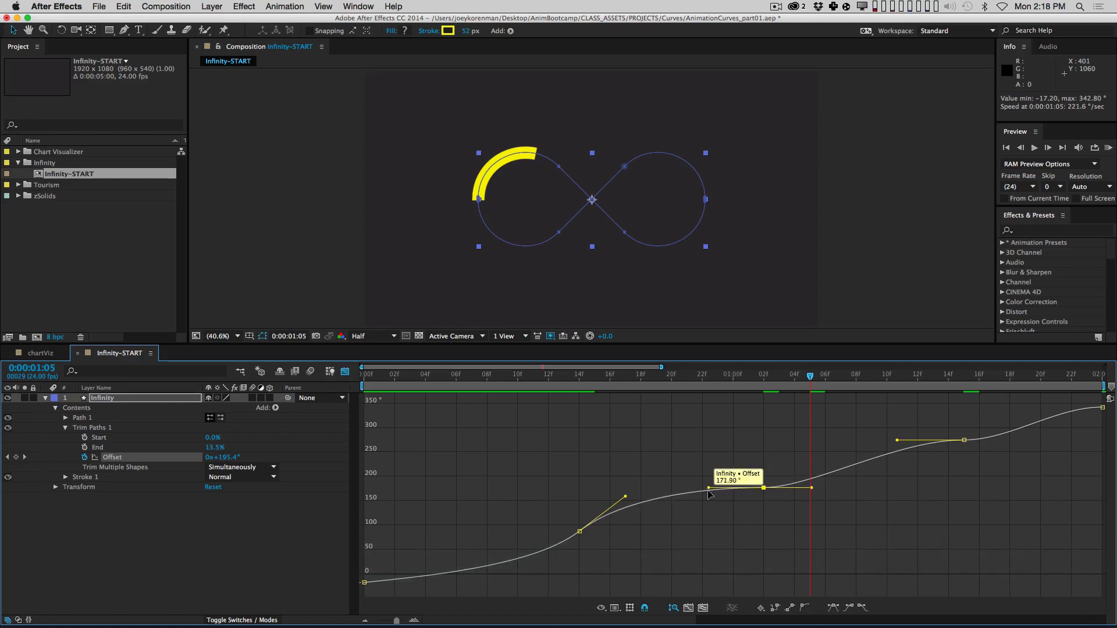
{"action": "left_click_drag", "start_coordinate": [708, 488], "coordinate": [708, 494]}
{"action": "left_click", "coordinate": [763, 542]}
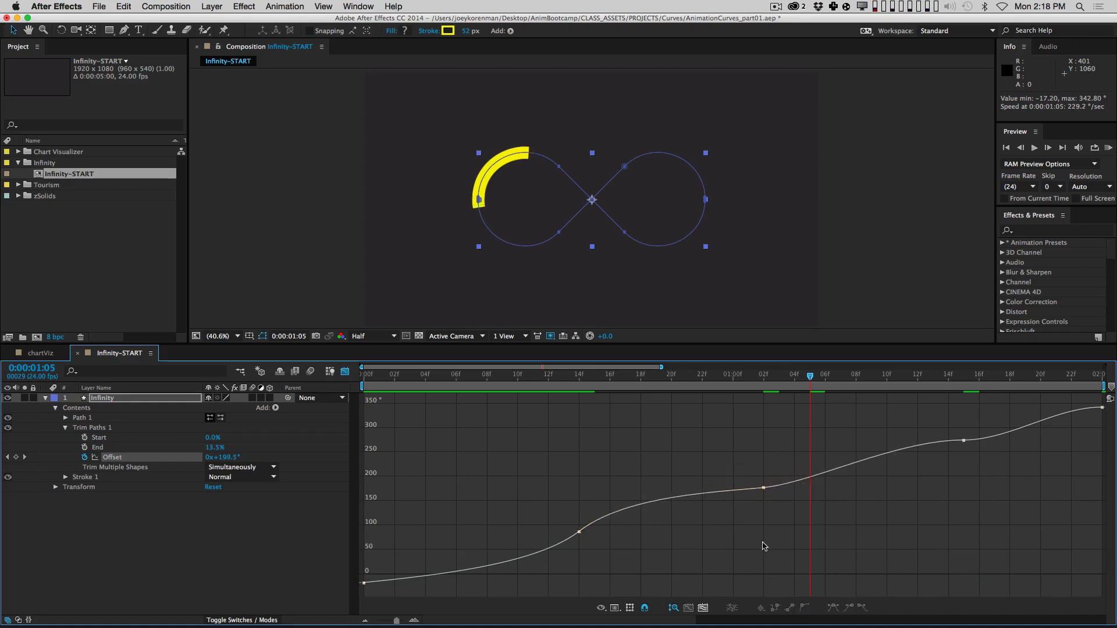
{"action": "mouse_move", "coordinate": [539, 383]}
{"action": "left_mouse_down"}
{"action": "mouse_move", "coordinate": [511, 378]}
{"action": "mouse_move", "coordinate": [825, 357]}
{"action": "left_mouse_up"}
{"action": "left_click", "coordinate": [763, 487]}
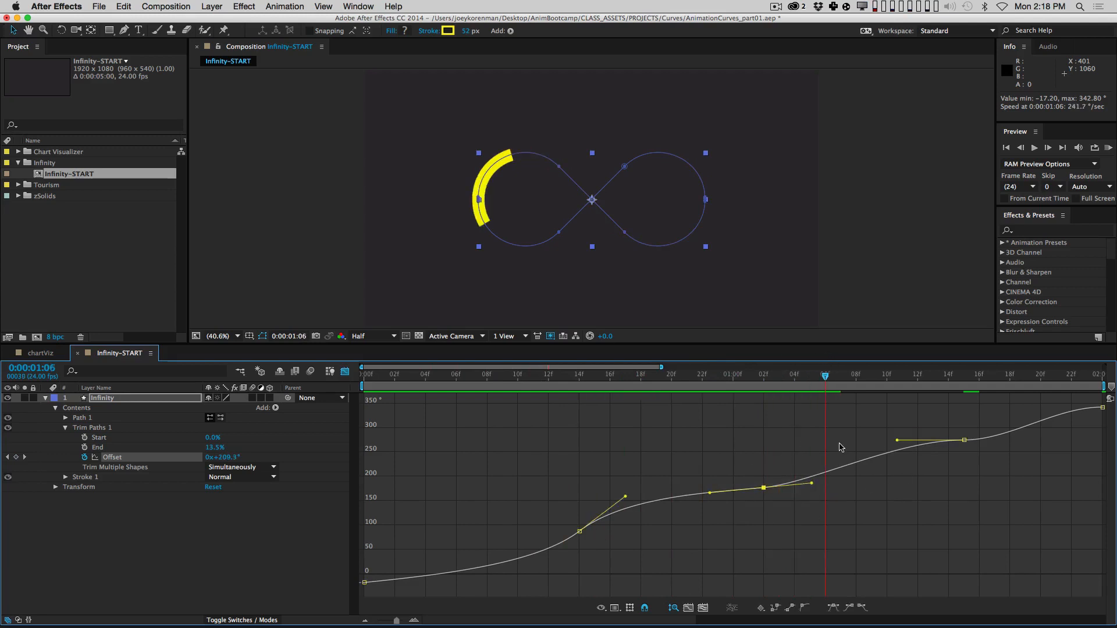
Step: Make the 1:15 keyframe Auto Bezier and tilt its handles so the curve surges through it
{"action": "left_click", "coordinate": [964, 440]}
{"action": "left_click", "coordinate": [805, 607]}
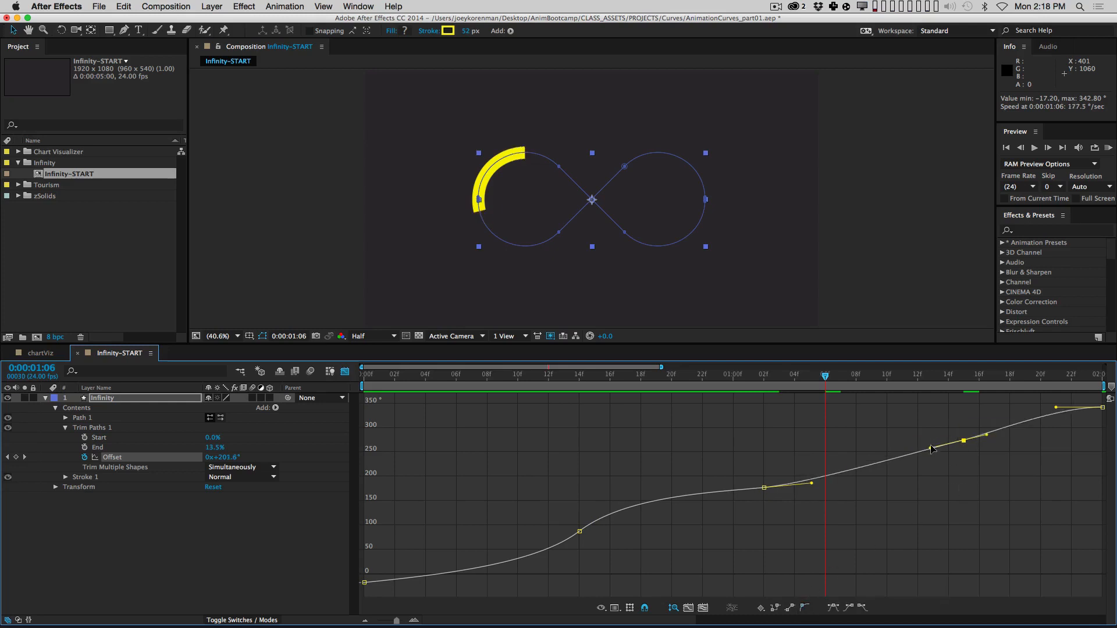
{"action": "left_click_drag", "start_coordinate": [931, 447], "coordinate": [925, 464]}
{"action": "left_click", "coordinate": [959, 430]}
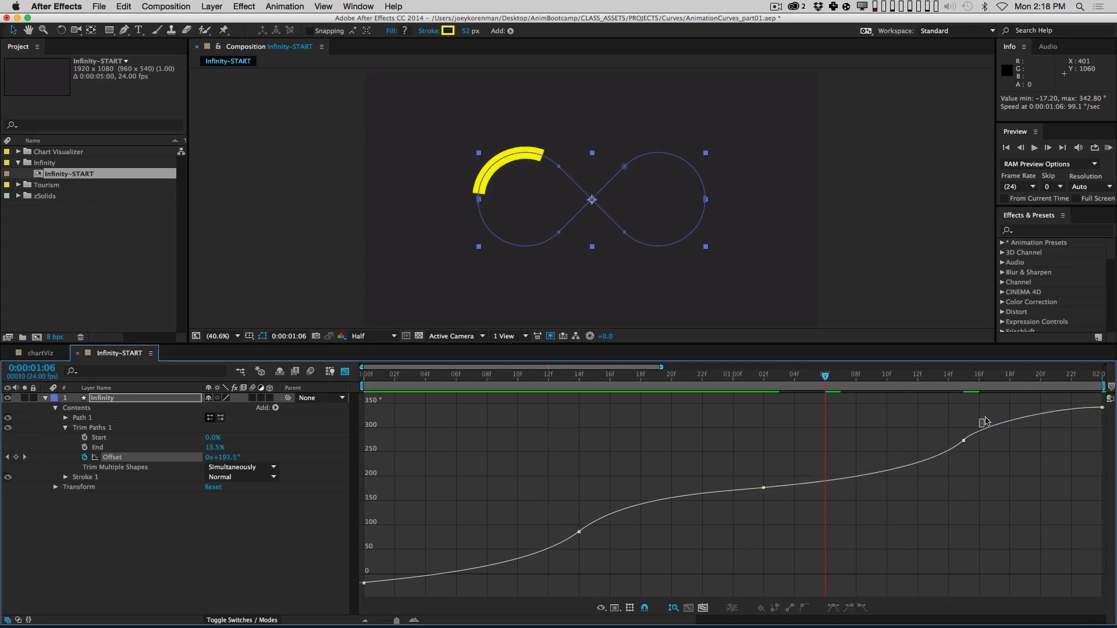
{"action": "left_click", "coordinate": [963, 440]}
{"action": "left_click_drag", "start_coordinate": [986, 419], "coordinate": [989, 409]}
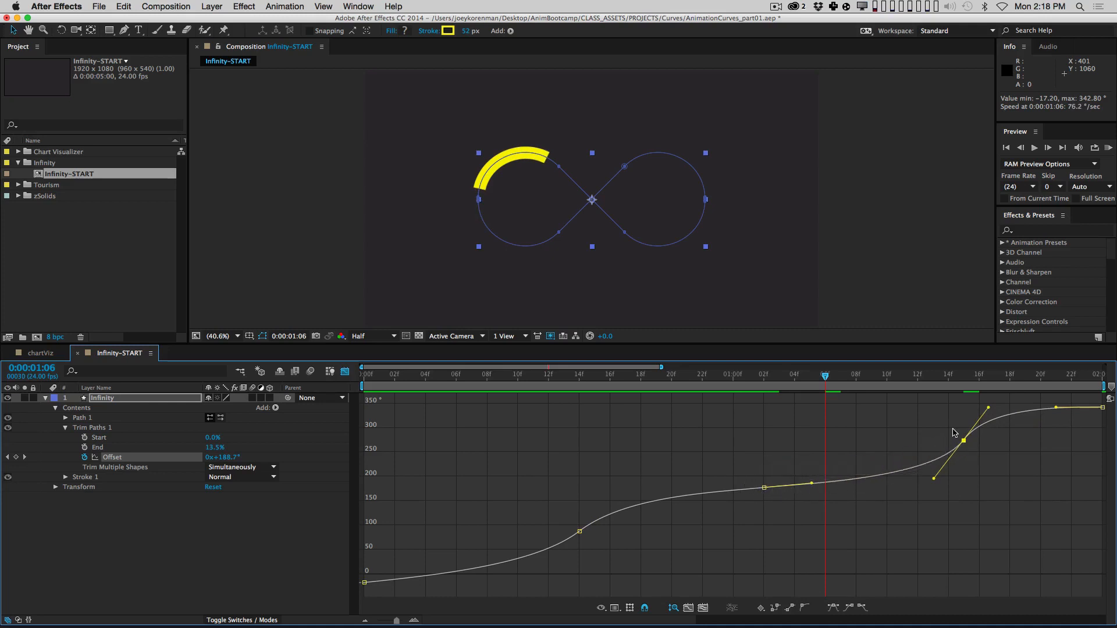
Step: Lengthen the 1:02 keyframe's outgoing handle and play through to check the motion
{"action": "left_click", "coordinate": [764, 488]}
{"action": "left_click_drag", "start_coordinate": [811, 484], "coordinate": [849, 481]}
{"action": "left_click", "coordinate": [843, 460]}
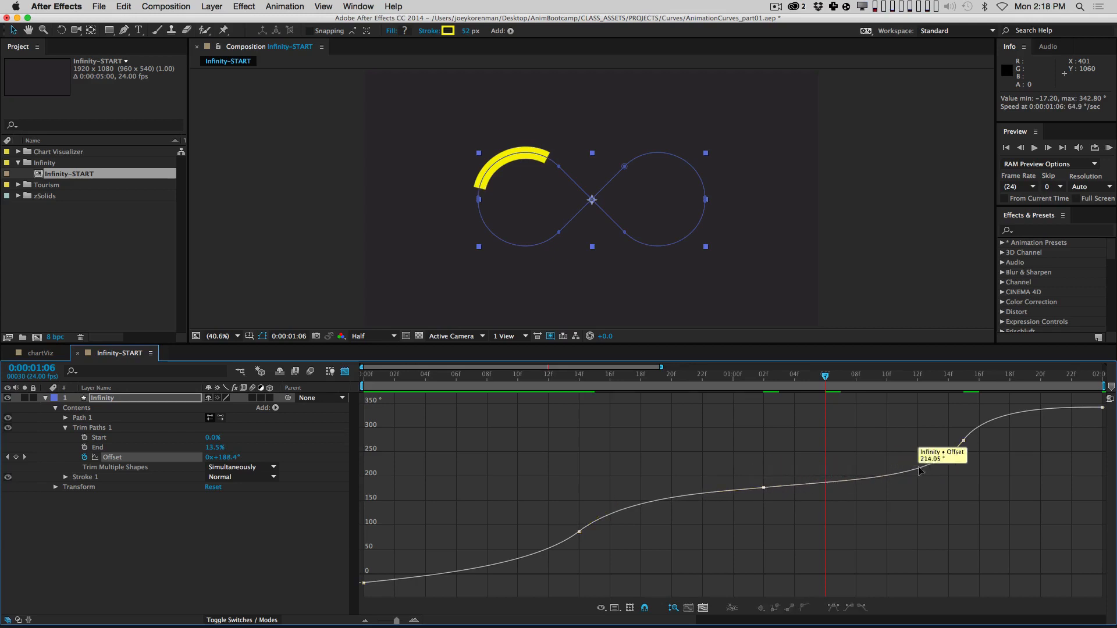
{"action": "left_click_drag", "start_coordinate": [897, 376], "coordinate": [964, 378]}
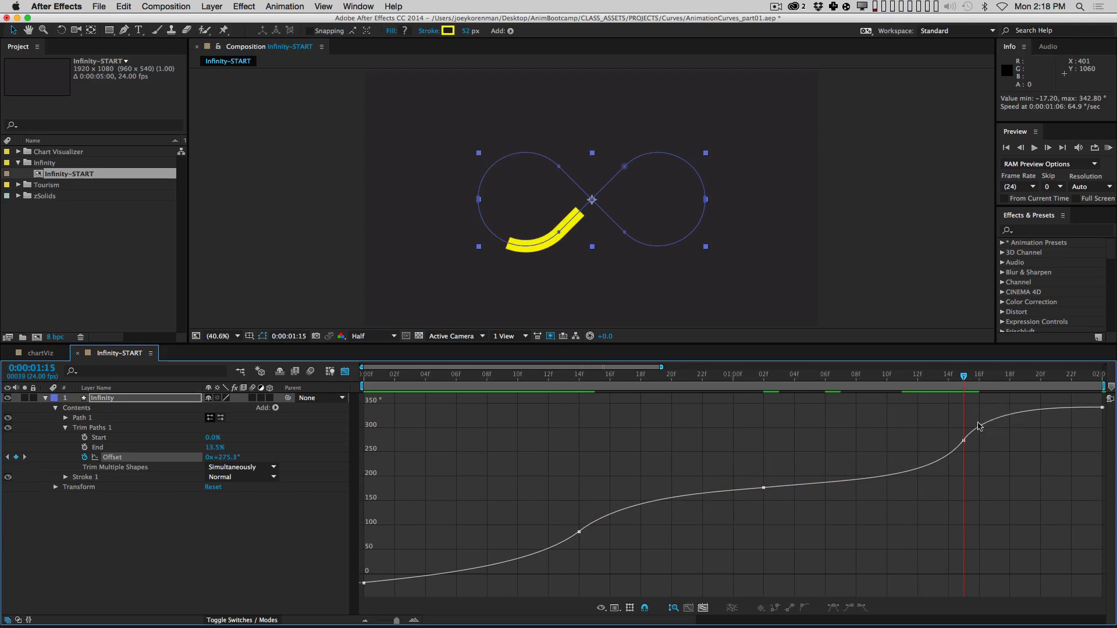
{"action": "key", "text": "space"}
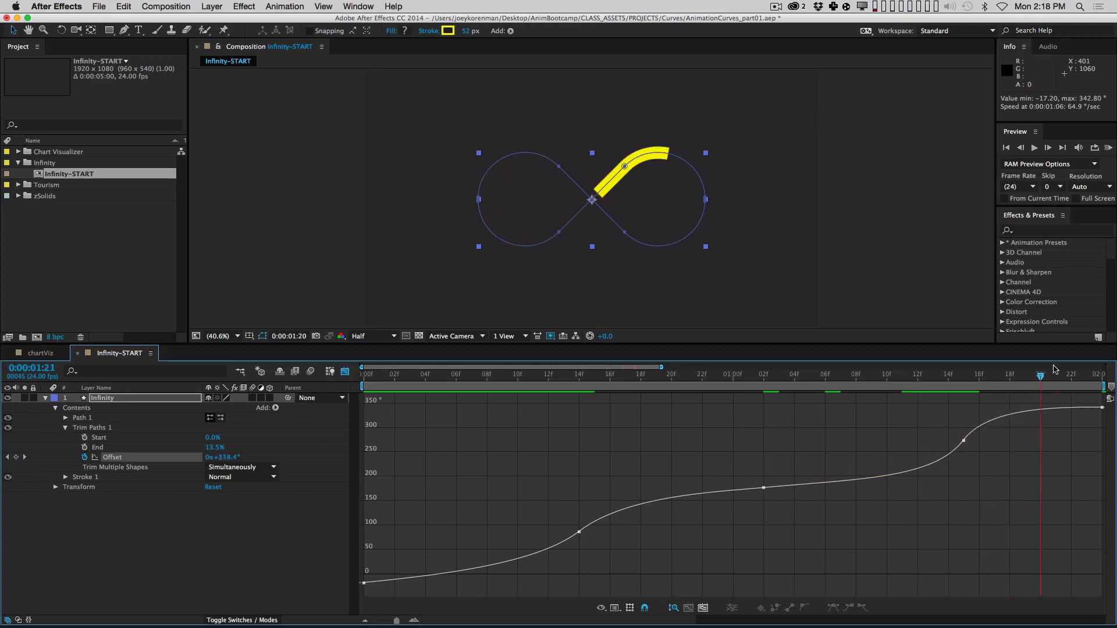
{"action": "key", "text": "space"}
{"action": "left_click_drag", "start_coordinate": [1014, 443], "coordinate": [965, 411]}
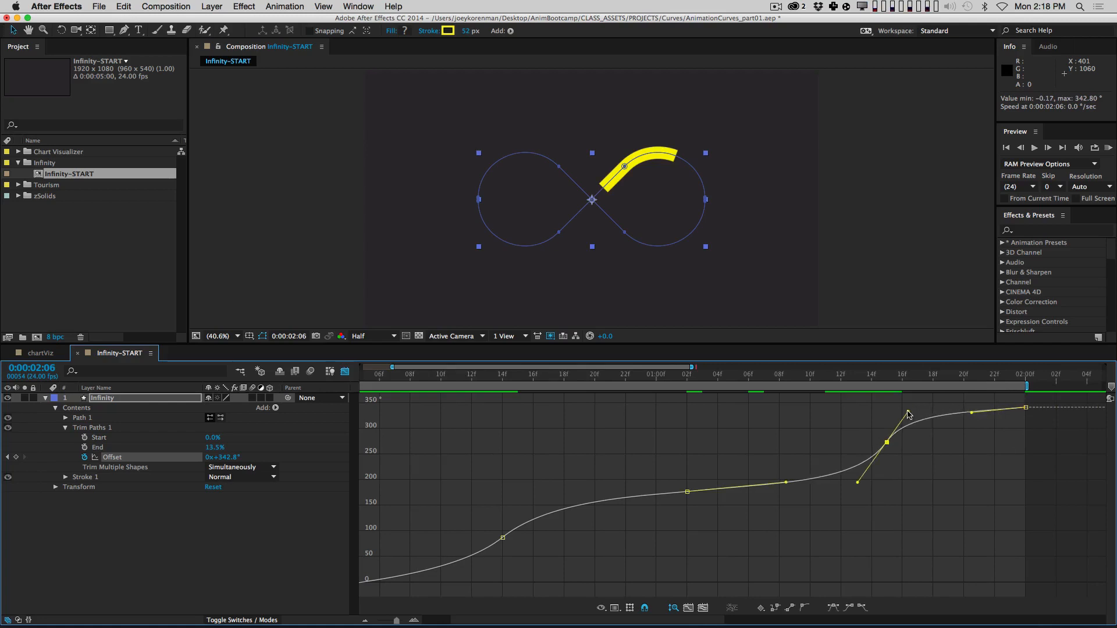
{"action": "left_click", "coordinate": [927, 456]}
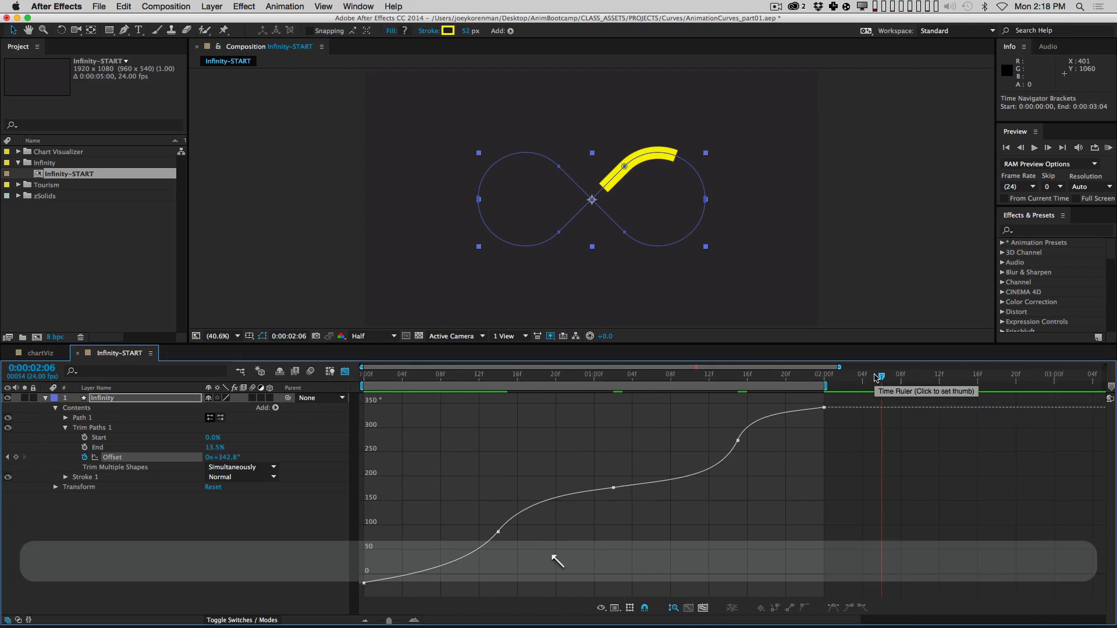
{"action": "key", "text": "Home"}
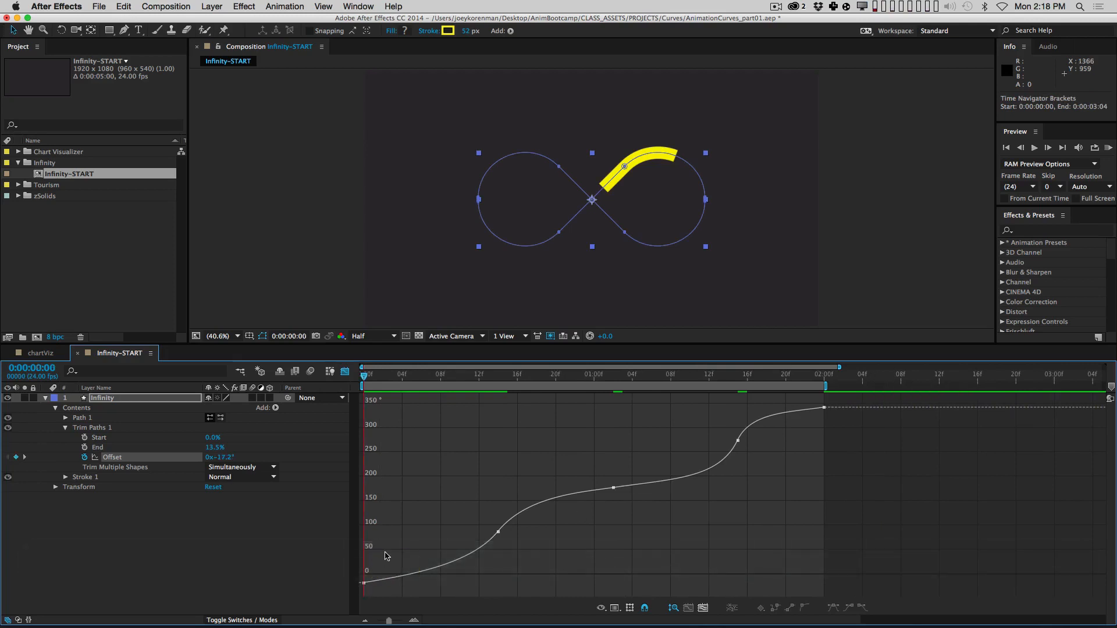
{"action": "left_click", "coordinate": [364, 583]}
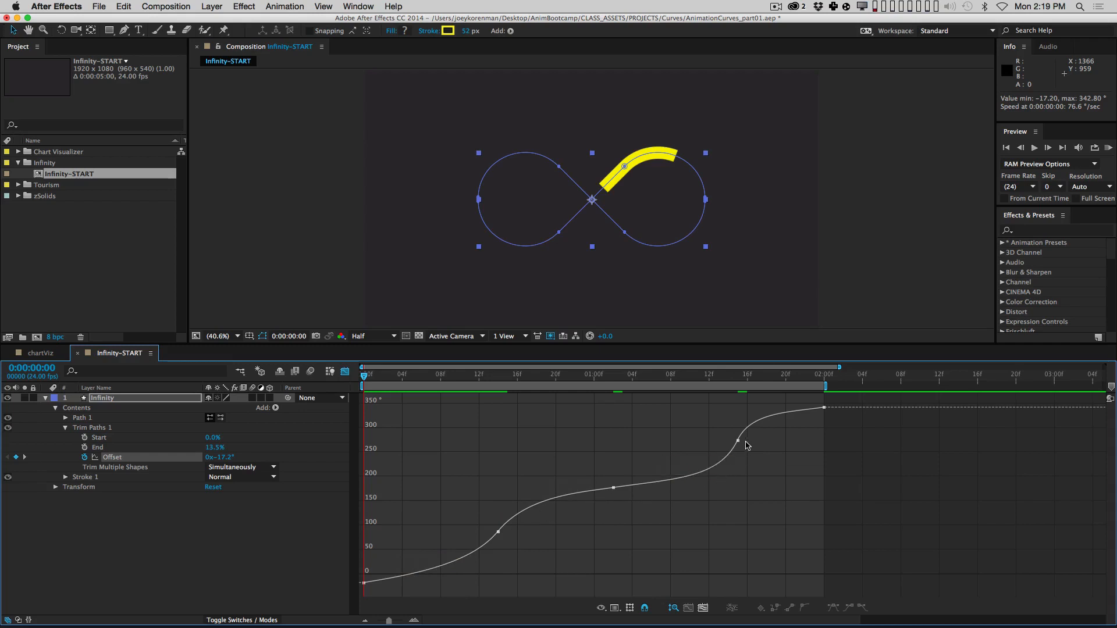
{"action": "key", "text": "KP_0"}
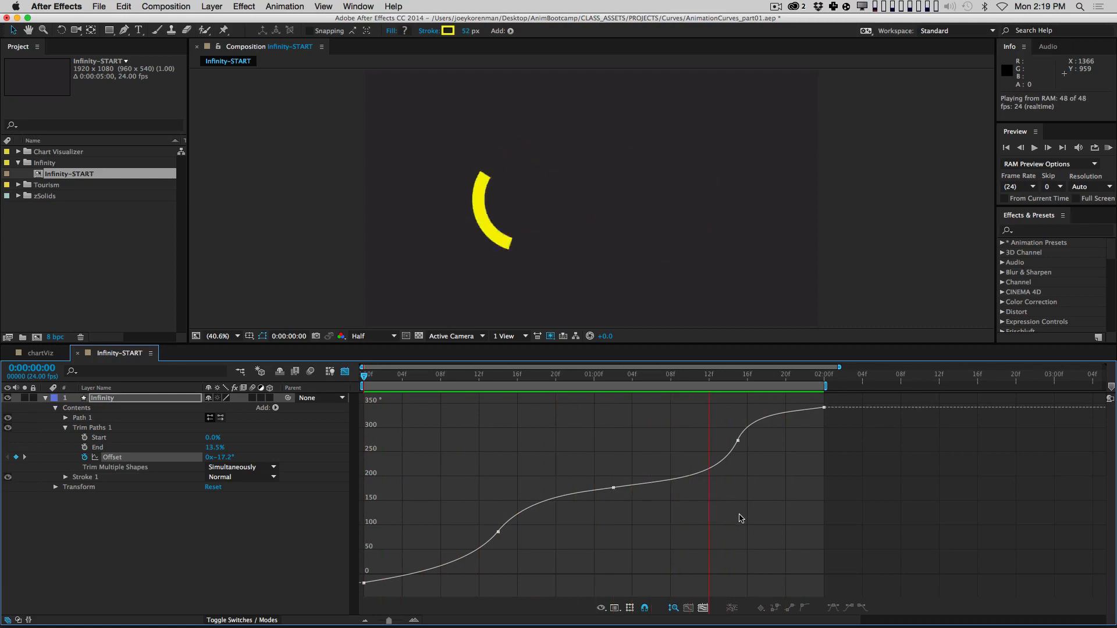
{"action": "key", "text": "space"}
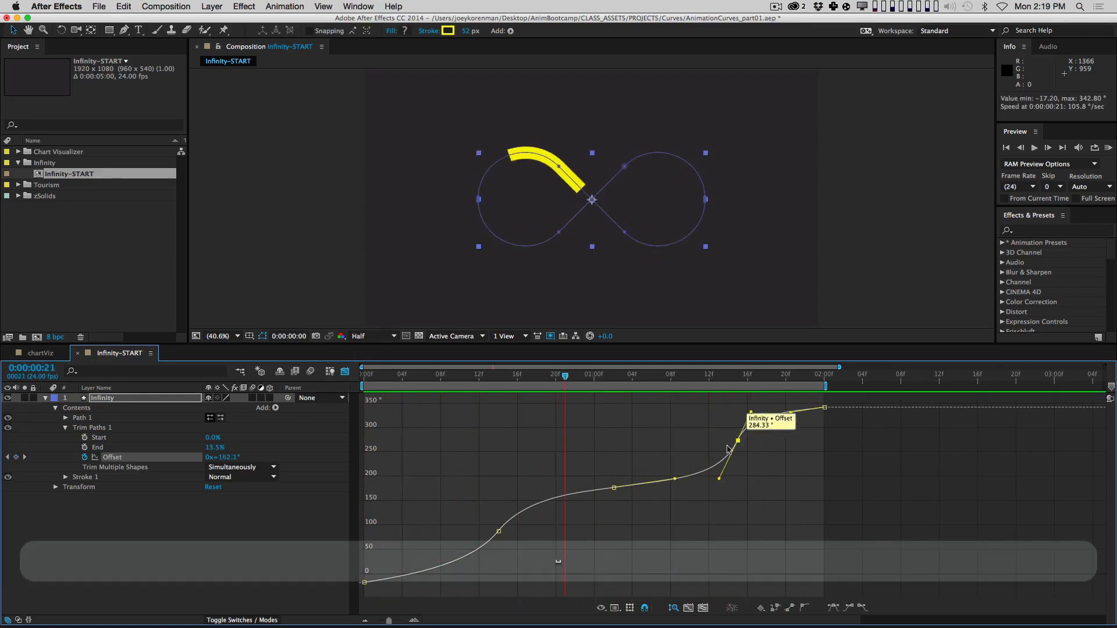
{"action": "left_click", "coordinate": [738, 440]}
{"action": "left_click", "coordinate": [499, 532], "text": "shift"}
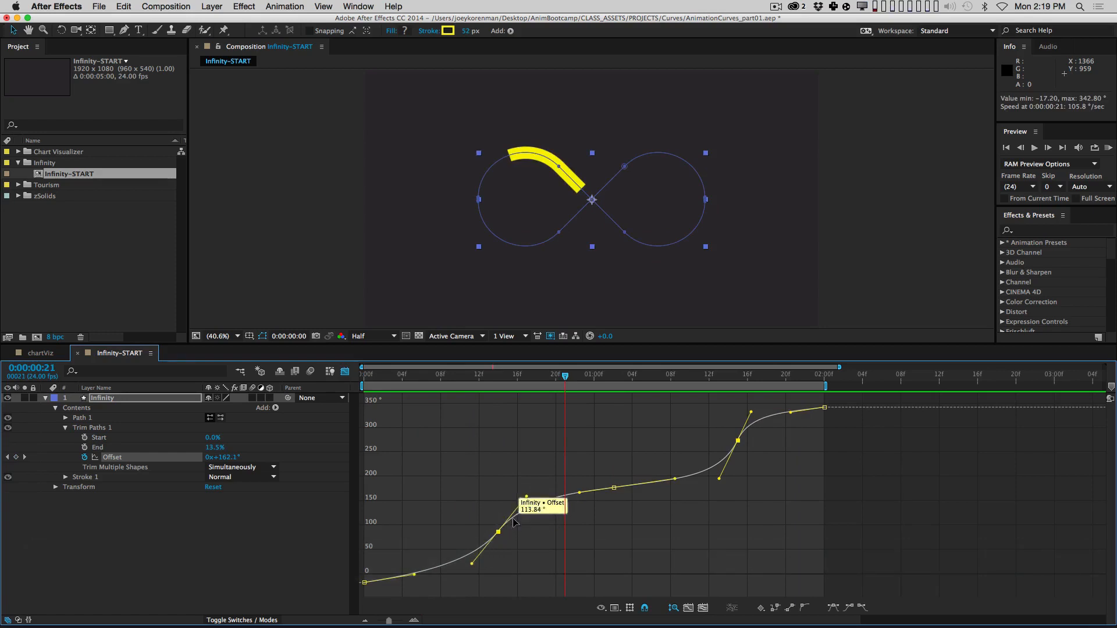
{"action": "left_click", "coordinate": [754, 470]}
{"action": "left_click", "coordinate": [738, 441]}
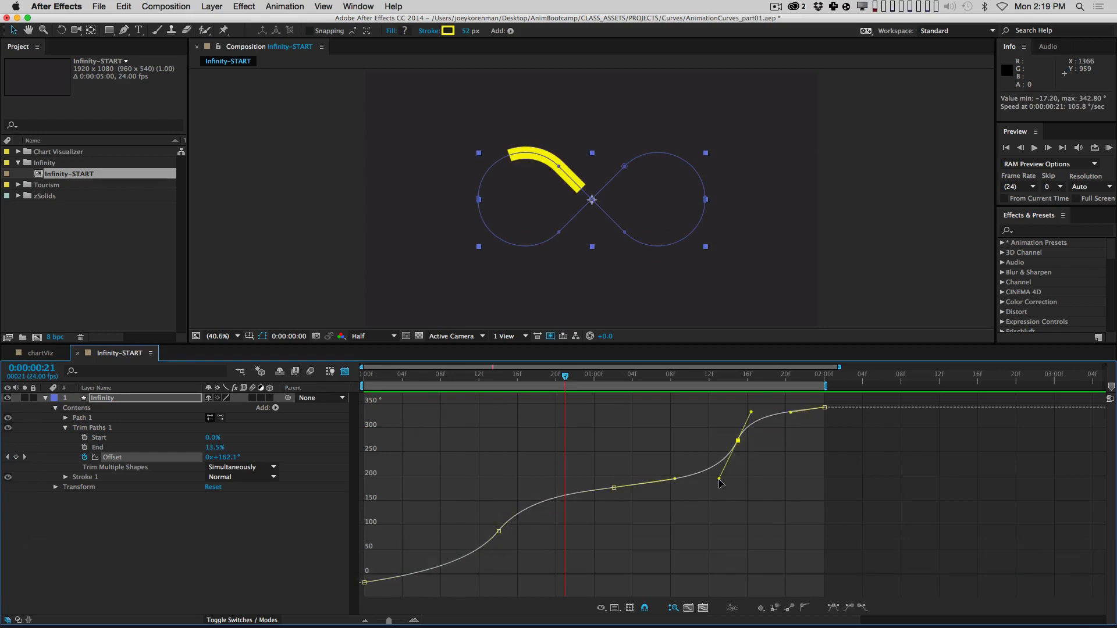
{"action": "left_click", "coordinate": [739, 516]}
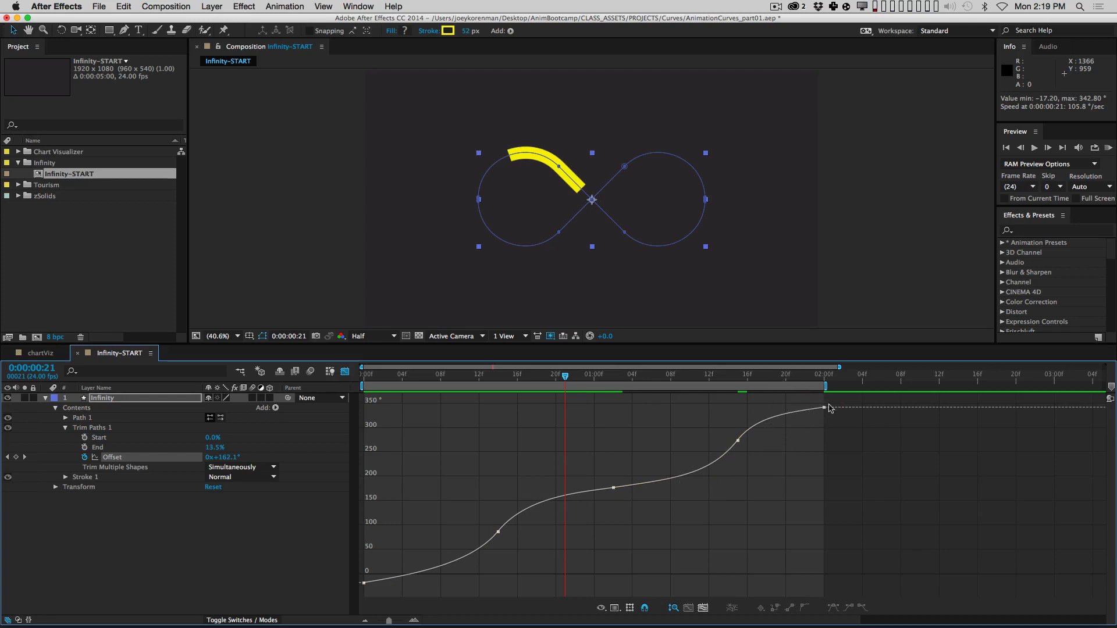
{"action": "left_click_drag", "start_coordinate": [813, 402], "coordinate": [812, 401]}
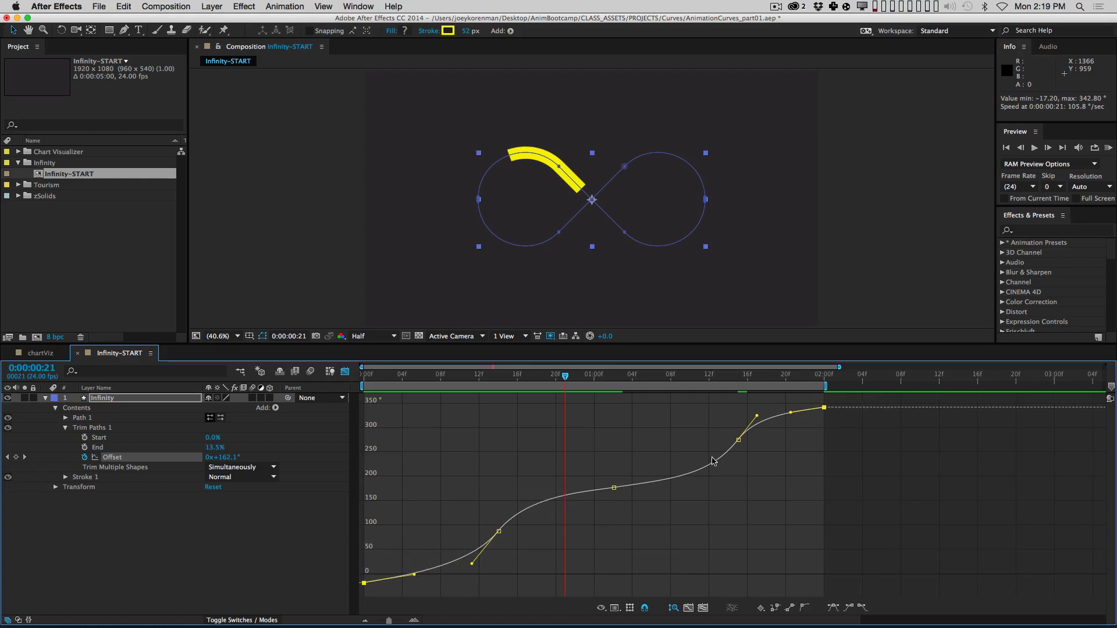
{"action": "left_click", "coordinate": [498, 531]}
{"action": "left_click", "coordinate": [737, 441]}
{"action": "key", "text": "KP_0"}
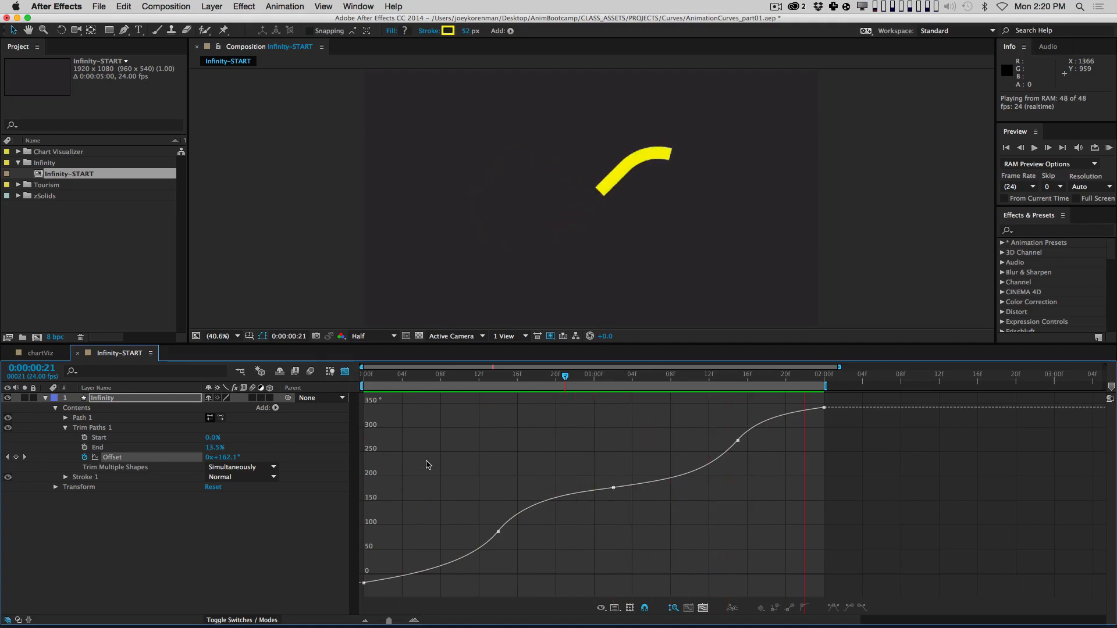
{"action": "key", "text": "space"}
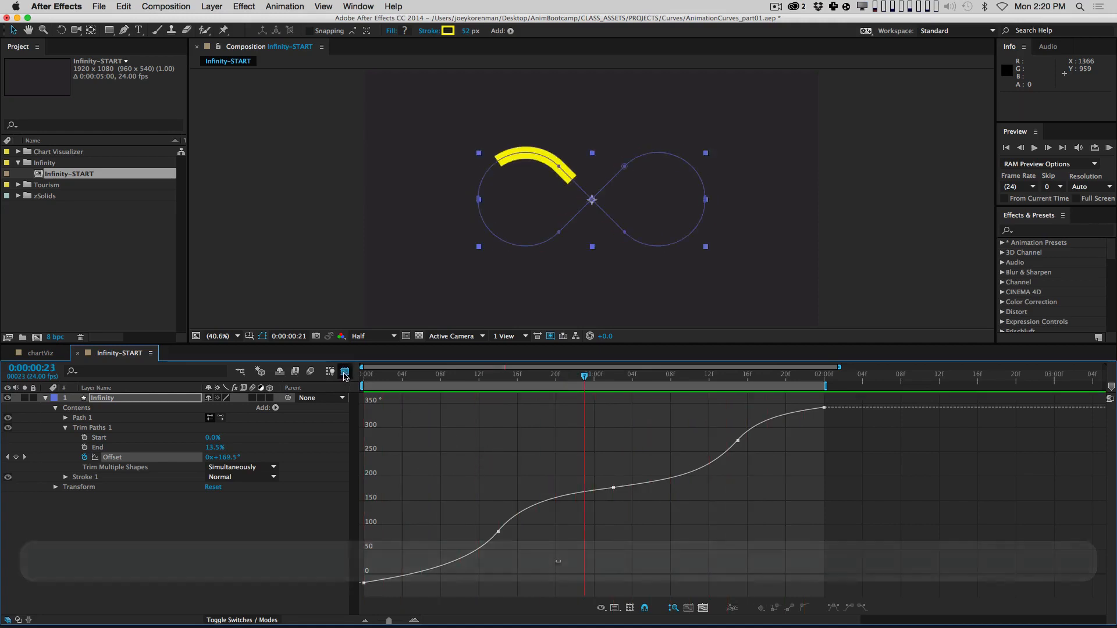
Step: Shift the 14f Offset keyframes two frames earlier in the layer-bar timeline
{"action": "left_click", "coordinate": [344, 371]}
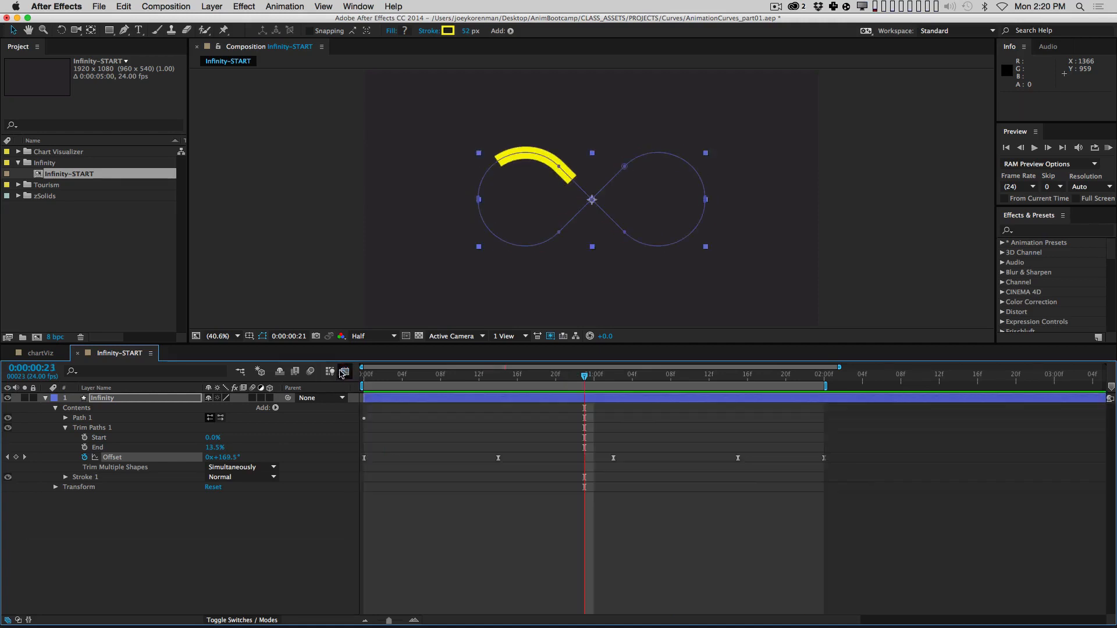
{"action": "mouse_move", "coordinate": [499, 376]}
{"action": "left_mouse_down"}
{"action": "mouse_move", "coordinate": [347, 376]}
{"action": "mouse_move", "coordinate": [430, 376]}
{"action": "mouse_move", "coordinate": [367, 400]}
{"action": "mouse_move", "coordinate": [471, 397]}
{"action": "mouse_move", "coordinate": [367, 410]}
{"action": "mouse_move", "coordinate": [455, 425]}
{"action": "mouse_move", "coordinate": [517, 454]}
{"action": "mouse_move", "coordinate": [505, 471]}
{"action": "left_mouse_up"}
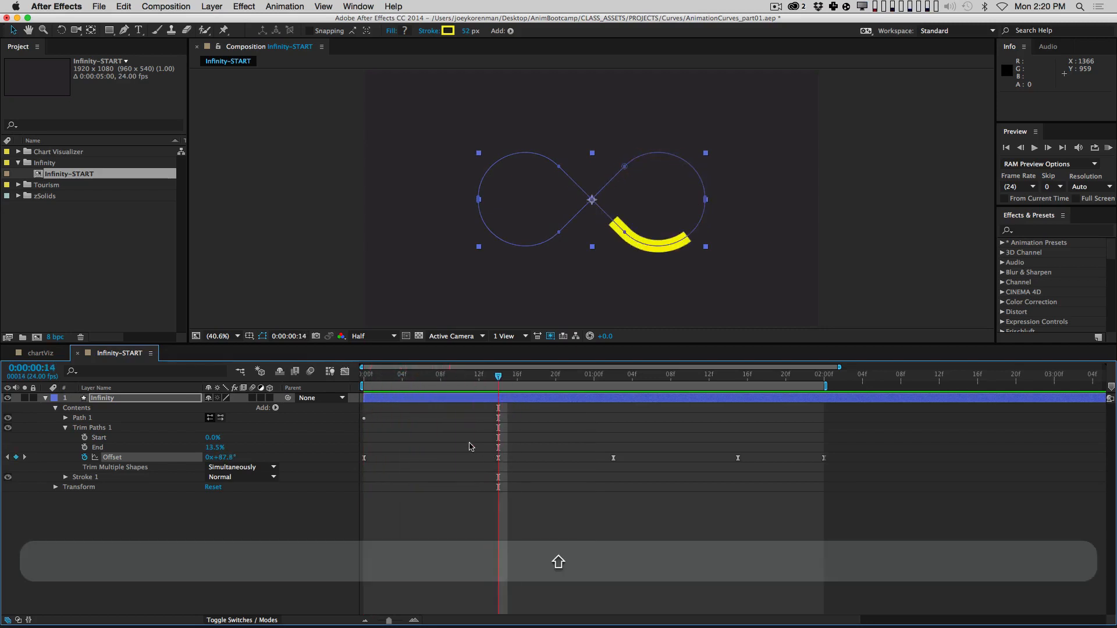
{"action": "left_click_drag", "start_coordinate": [444, 425], "coordinate": [669, 469]}
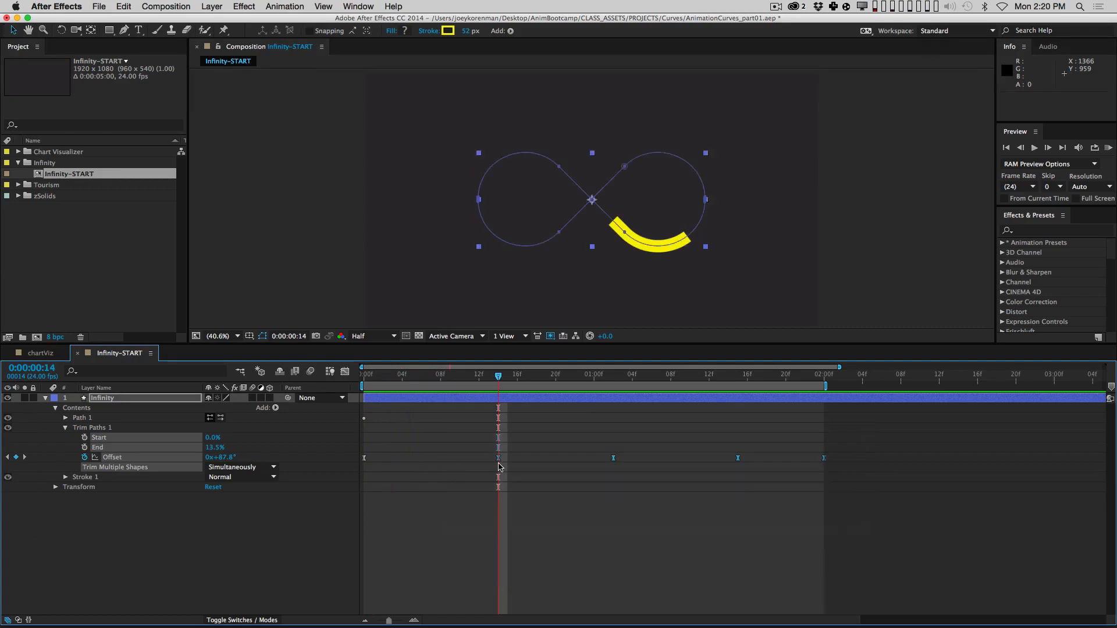
{"action": "left_click_drag", "start_coordinate": [499, 459], "coordinate": [479, 459]}
{"action": "left_click", "coordinate": [486, 489]}
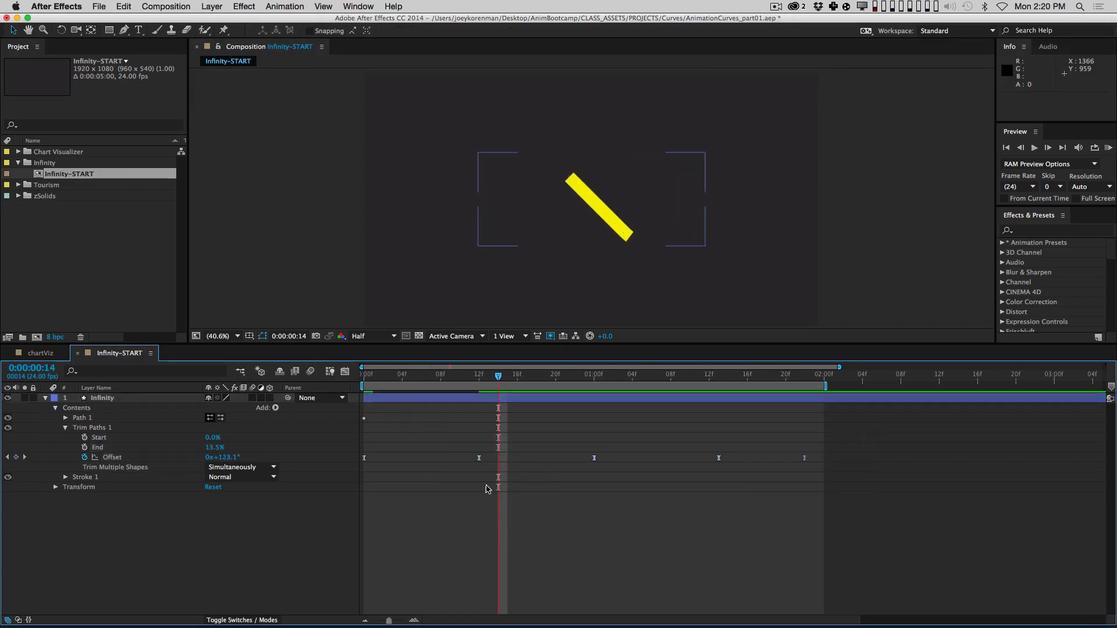
{"action": "left_click_drag", "start_coordinate": [480, 377], "coordinate": [572, 375]}
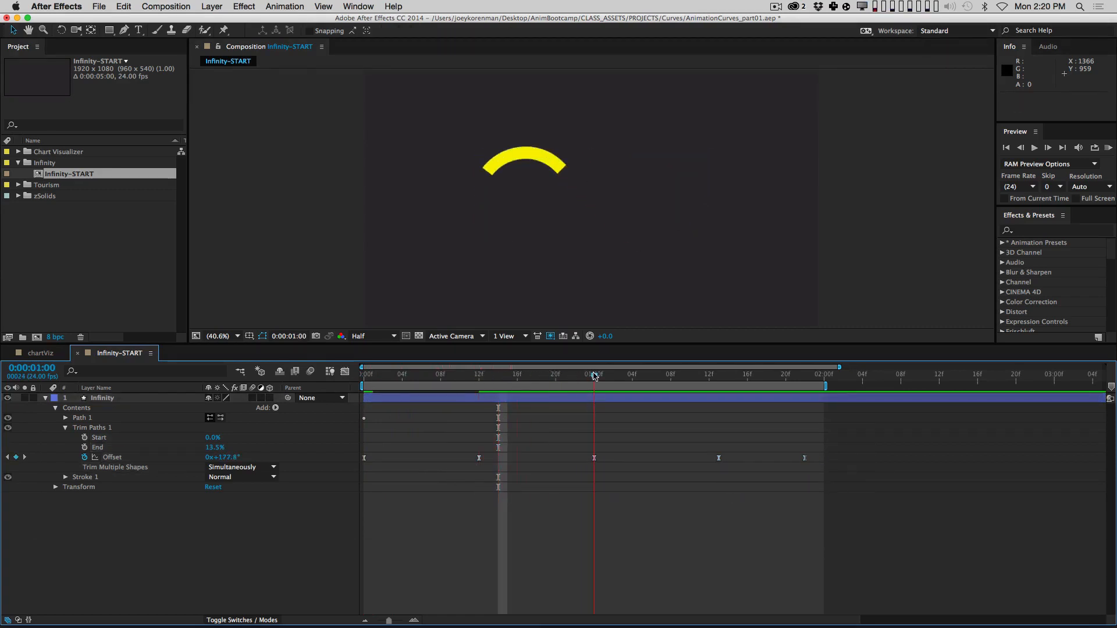
Step: Move the last two Offset keyframes slightly earlier
{"action": "left_click_drag", "start_coordinate": [686, 434], "coordinate": [745, 450]}
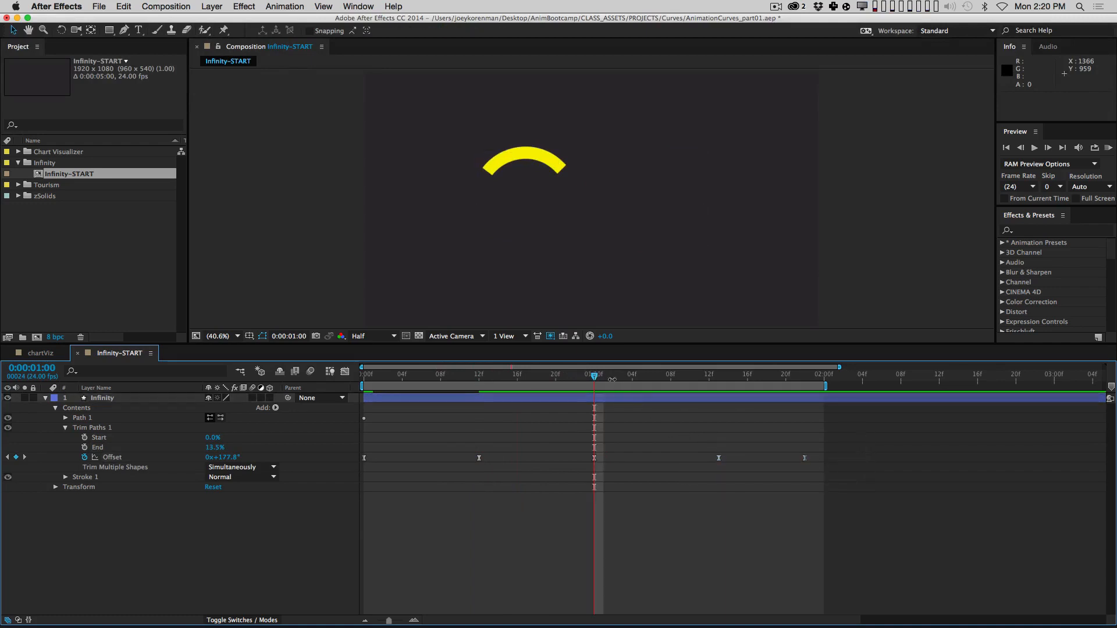
{"action": "left_click_drag", "start_coordinate": [690, 383], "coordinate": [723, 389]}
{"action": "left_click_drag", "start_coordinate": [691, 439], "coordinate": [810, 469]}
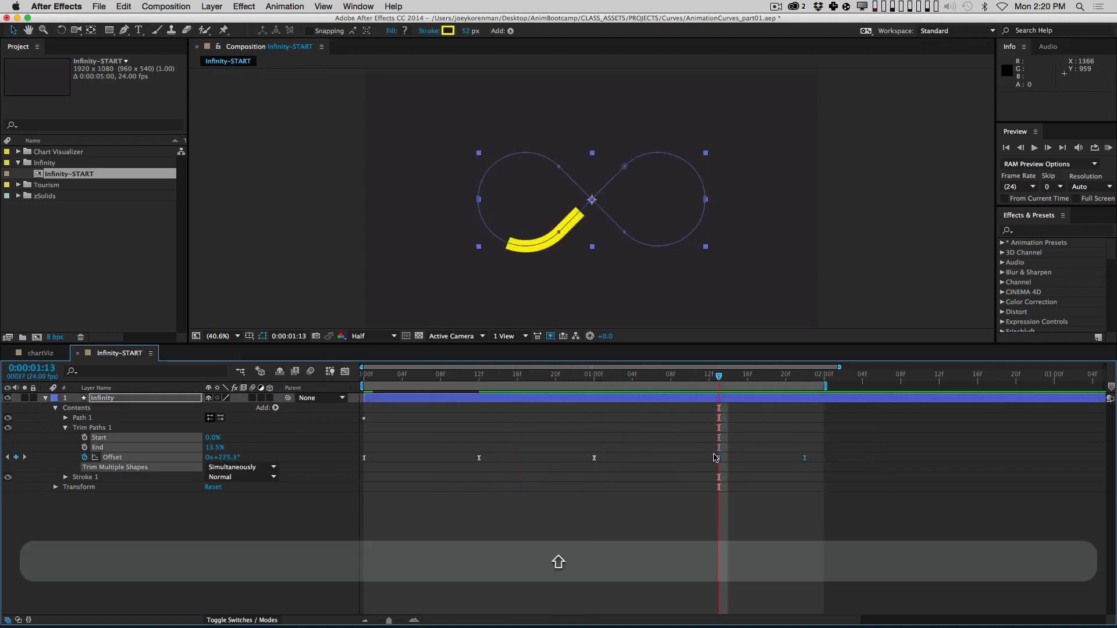
{"action": "left_click", "coordinate": [721, 458]}
{"action": "left_click_drag", "start_coordinate": [720, 459], "coordinate": [700, 459]}
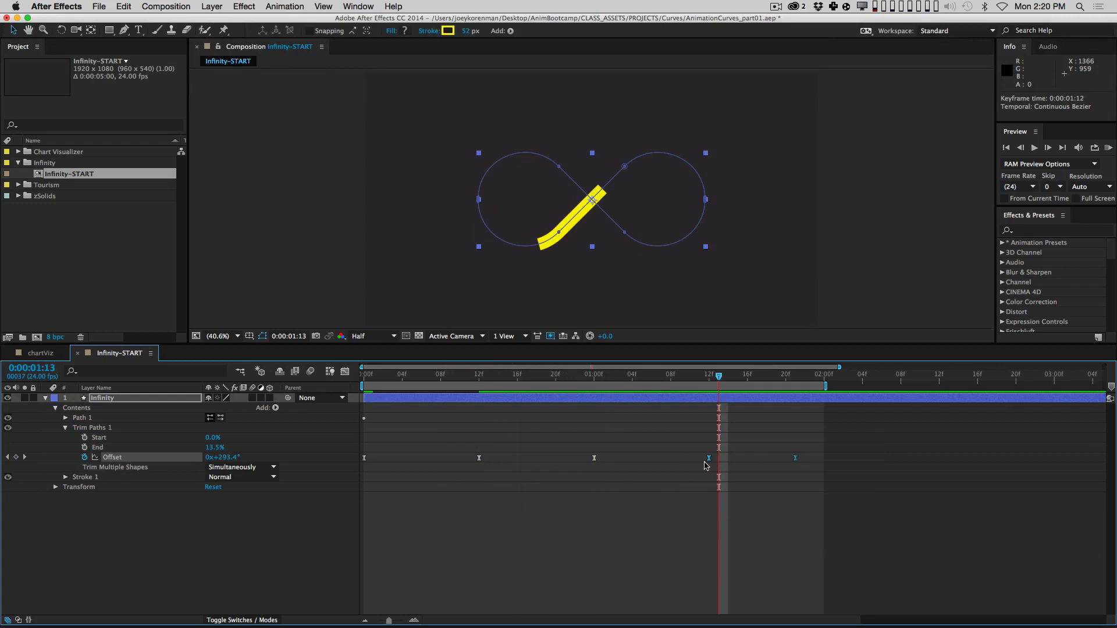
{"action": "left_click", "coordinate": [719, 494]}
Step: End the work area at 1:19 and RAM-preview the loop
{"action": "left_click_drag", "start_coordinate": [778, 379], "coordinate": [786, 381]}
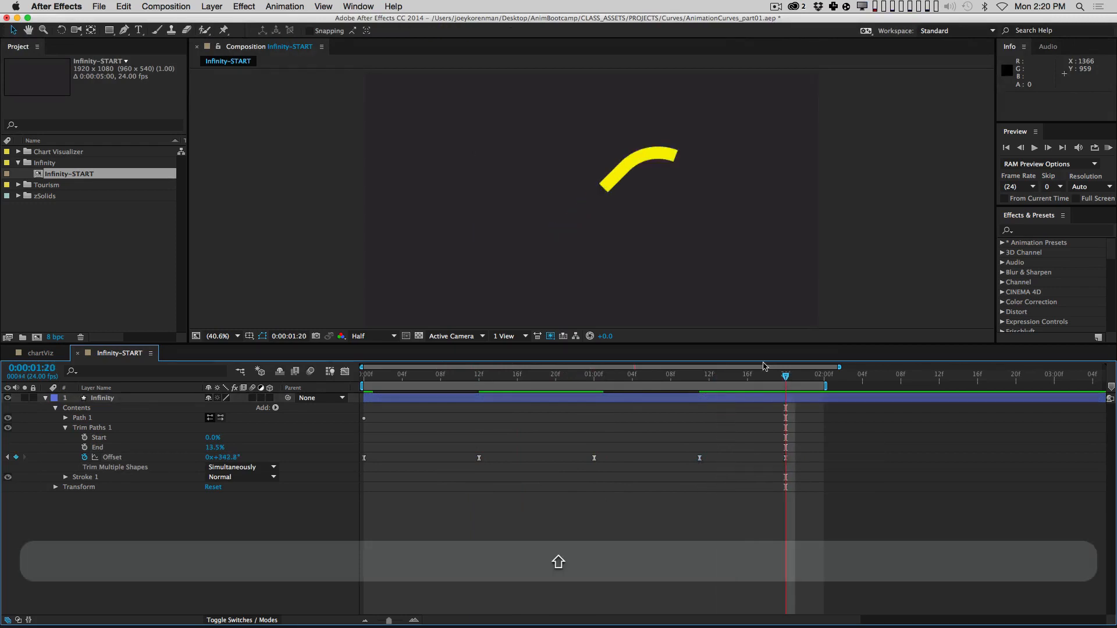
{"action": "key", "text": "Page_Up"}
{"action": "key", "text": "n"}
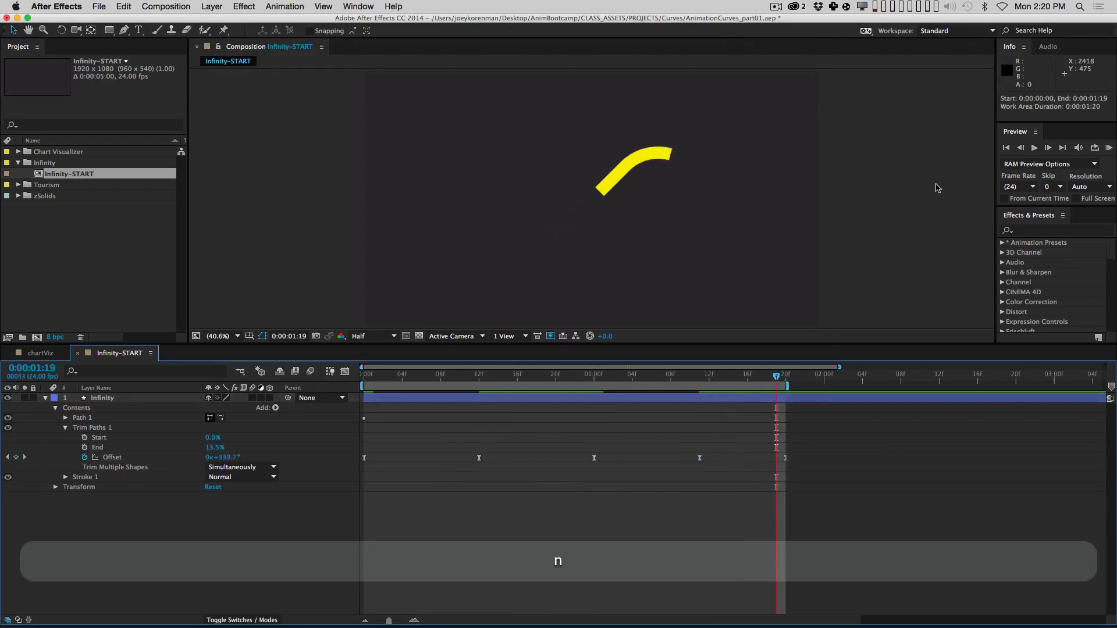
{"action": "key", "text": "KP_0"}
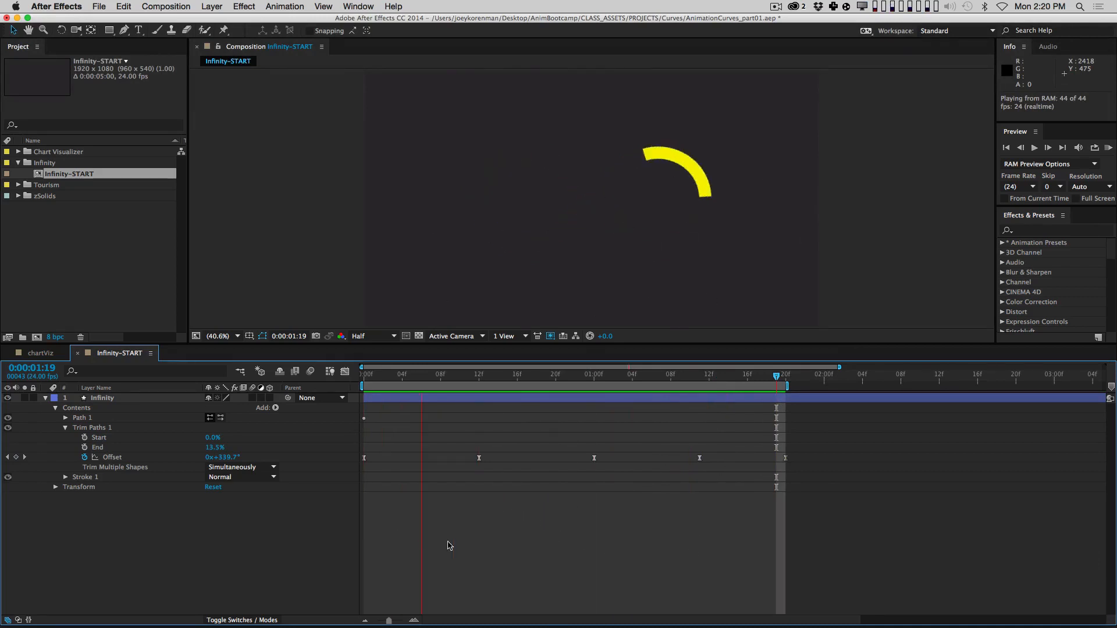
{"action": "key", "text": "space"}
{"action": "left_click", "coordinate": [128, 458]}
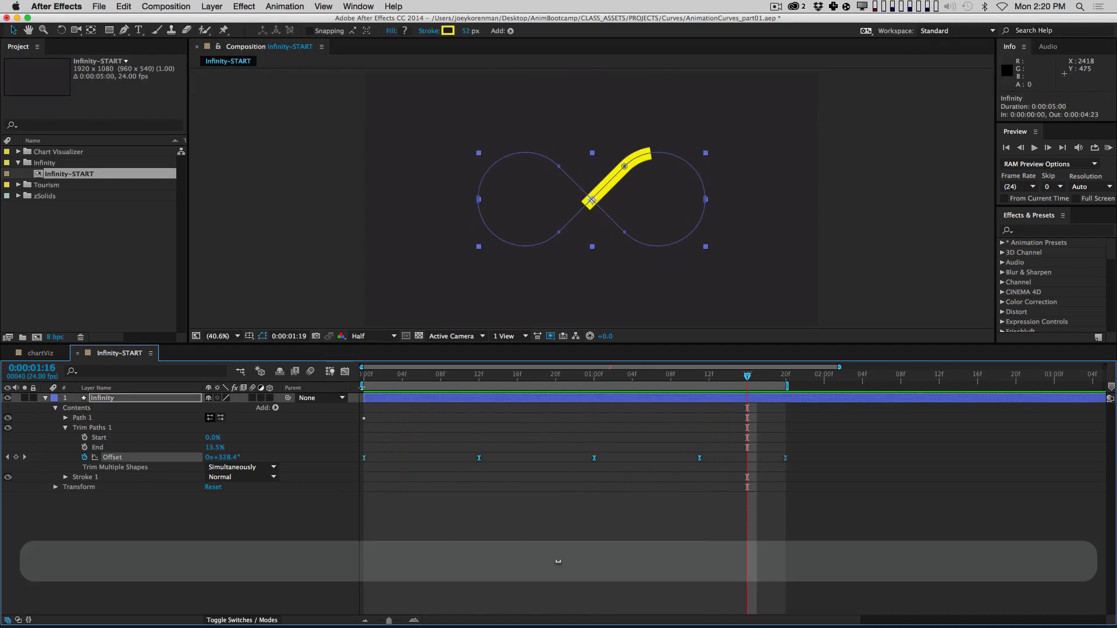
Step: Show the Offset value graph and try compressing the keyframes in time, then undo it
{"action": "left_click", "coordinate": [345, 371]}
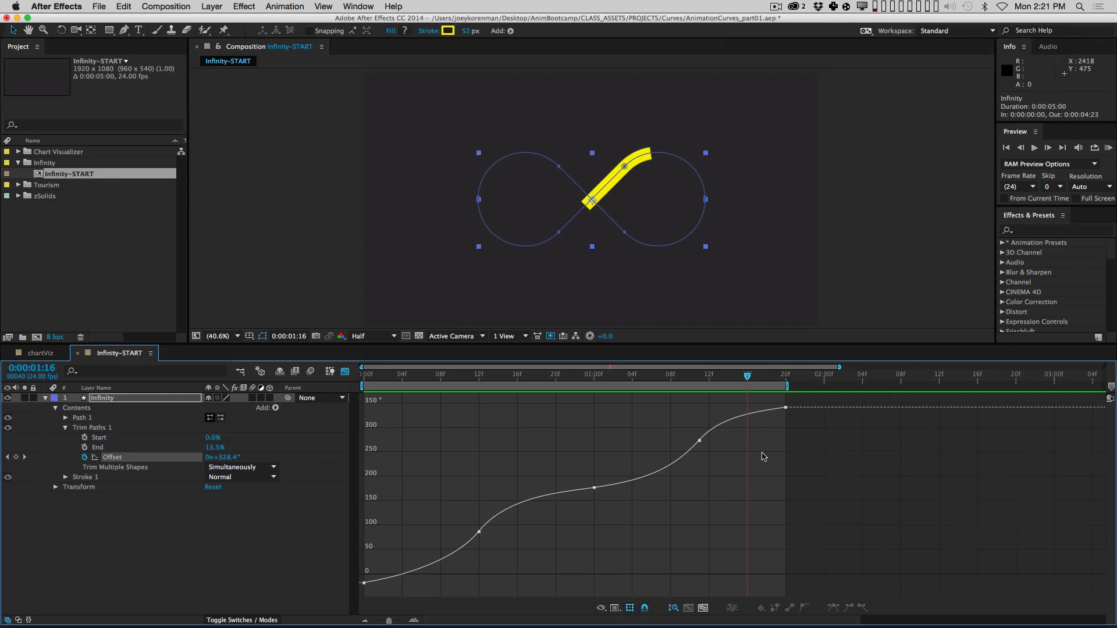
{"action": "left_click_drag", "start_coordinate": [727, 410], "coordinate": [550, 539]}
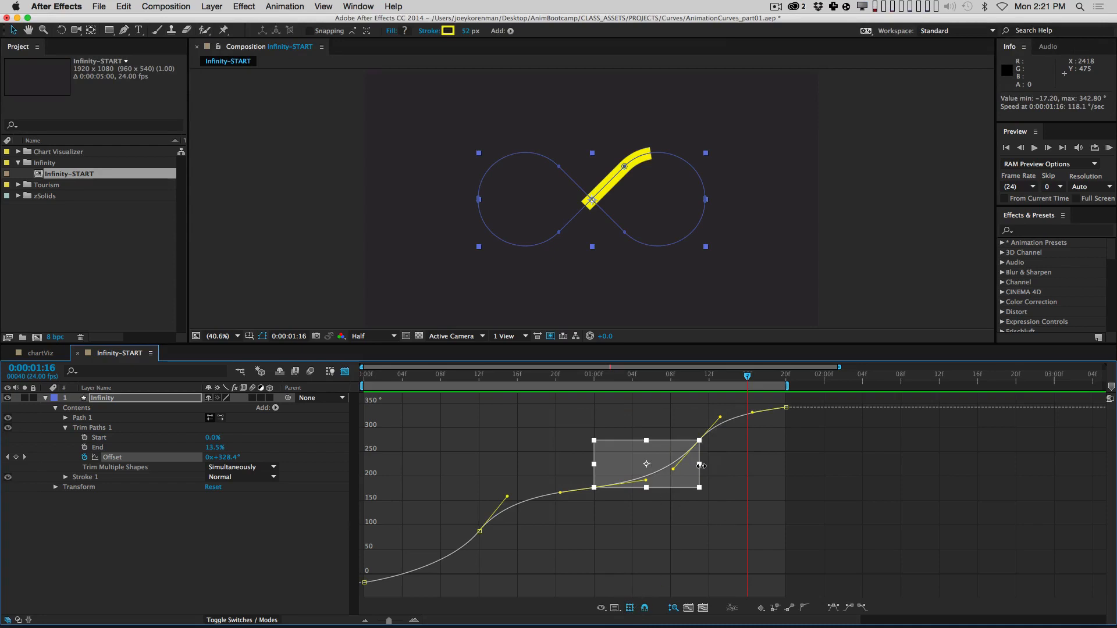
{"action": "left_click_drag", "start_coordinate": [701, 466], "coordinate": [667, 479]}
{"action": "key", "text": "super+z"}
{"action": "key", "text": "super+z"}
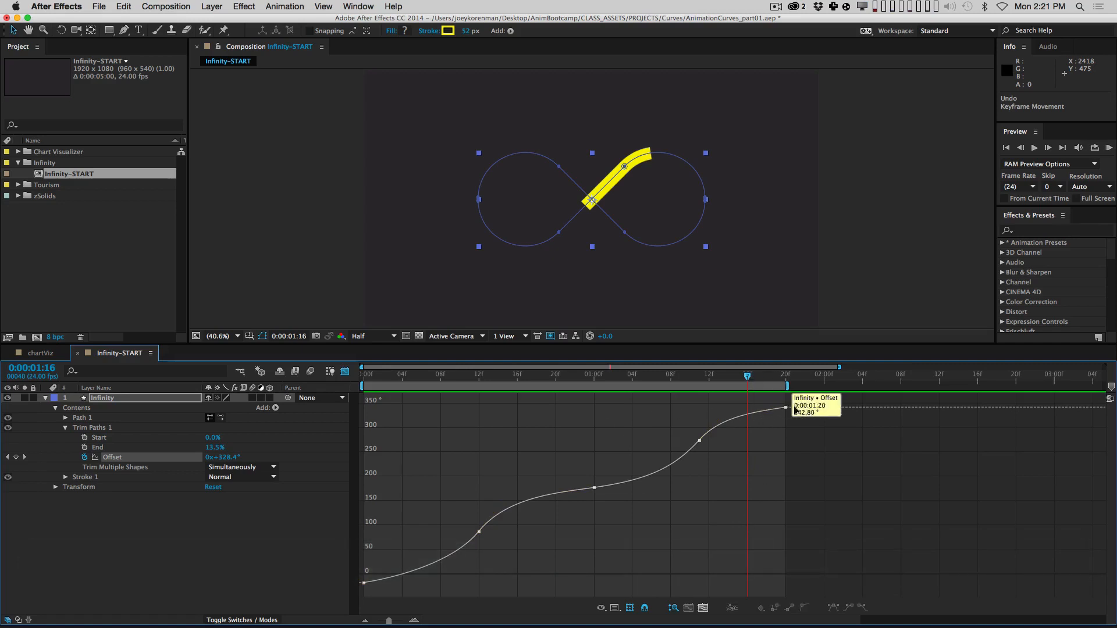
{"action": "left_click_drag", "start_coordinate": [808, 396], "coordinate": [356, 592]}
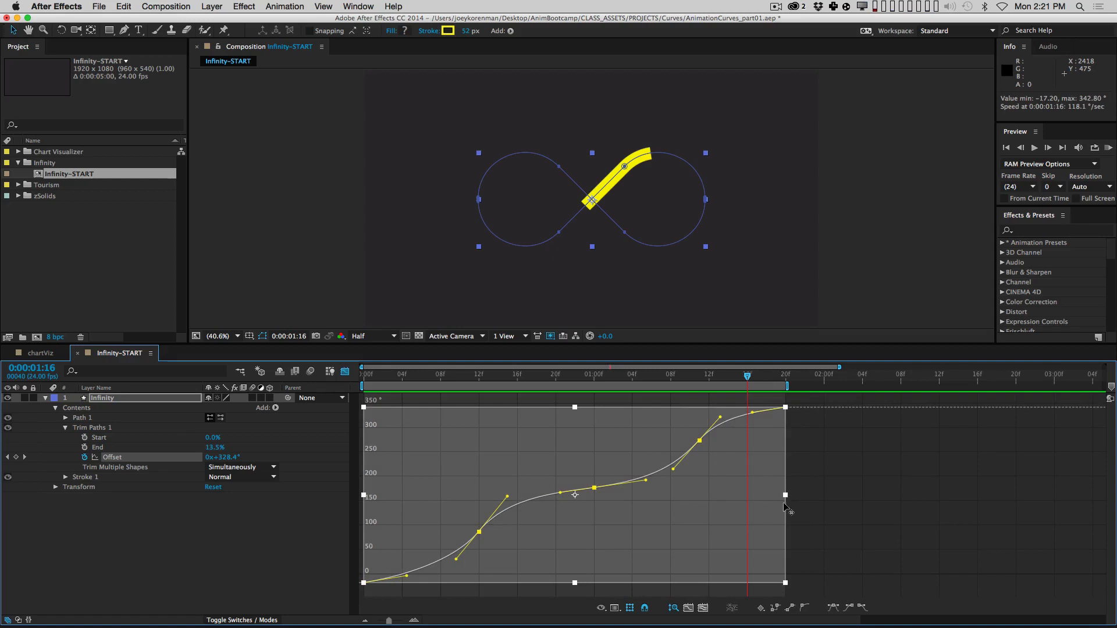
{"action": "mouse_move", "coordinate": [786, 496]}
{"action": "left_mouse_down"}
{"action": "mouse_move", "coordinate": [657, 498]}
{"action": "mouse_move", "coordinate": [770, 505]}
{"action": "left_mouse_up"}
{"action": "key", "text": "super+z"}
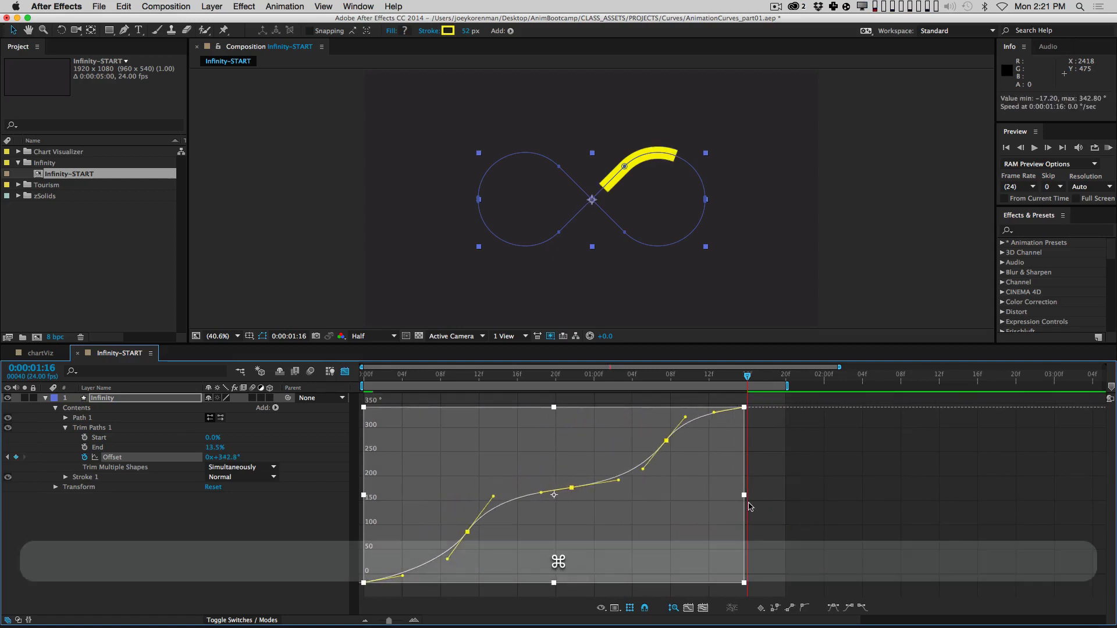
{"action": "key", "text": "super+z"}
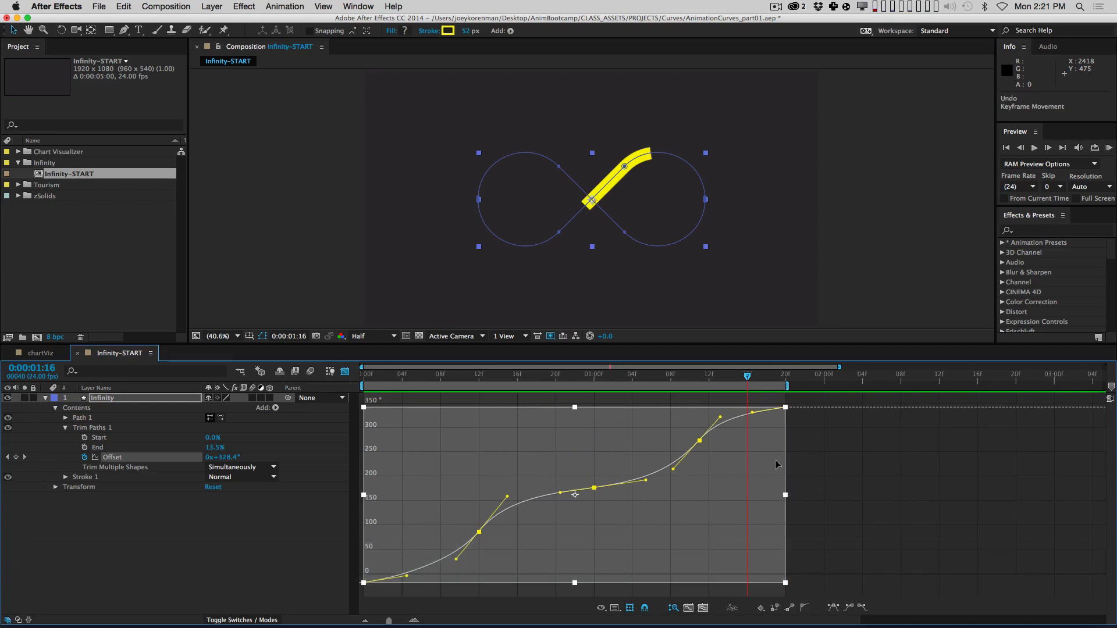
Step: Scale all Offset values up so the curve peaks near 705°, then RAM-preview
{"action": "left_click", "coordinate": [786, 376], "text": "shift"}
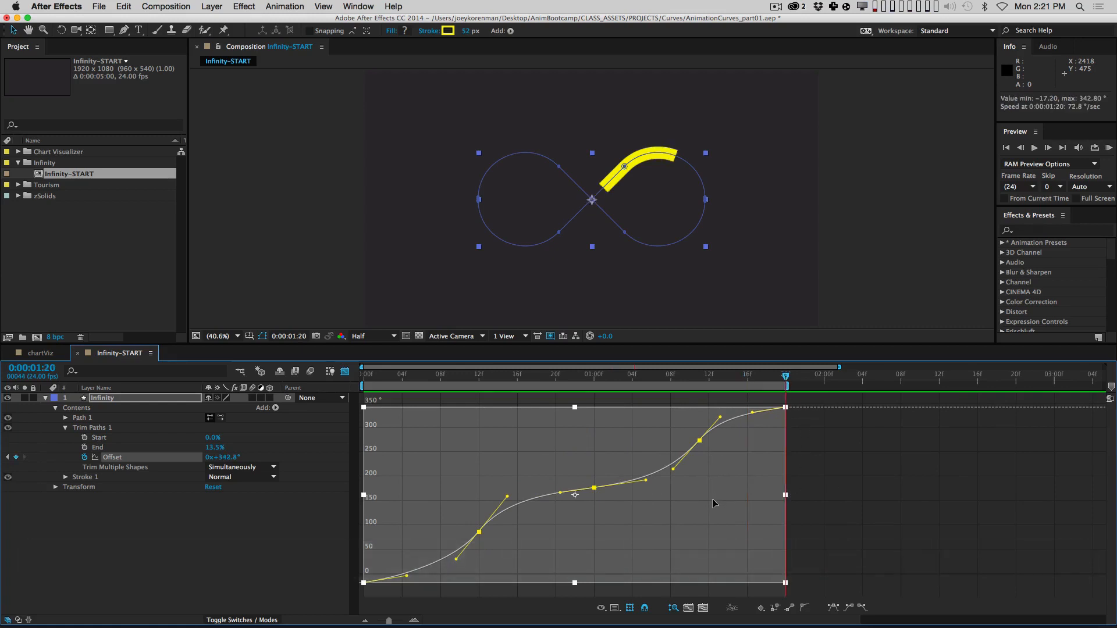
{"action": "left_click_drag", "start_coordinate": [575, 408], "coordinate": [574, 449]}
{"action": "key", "text": "super+z"}
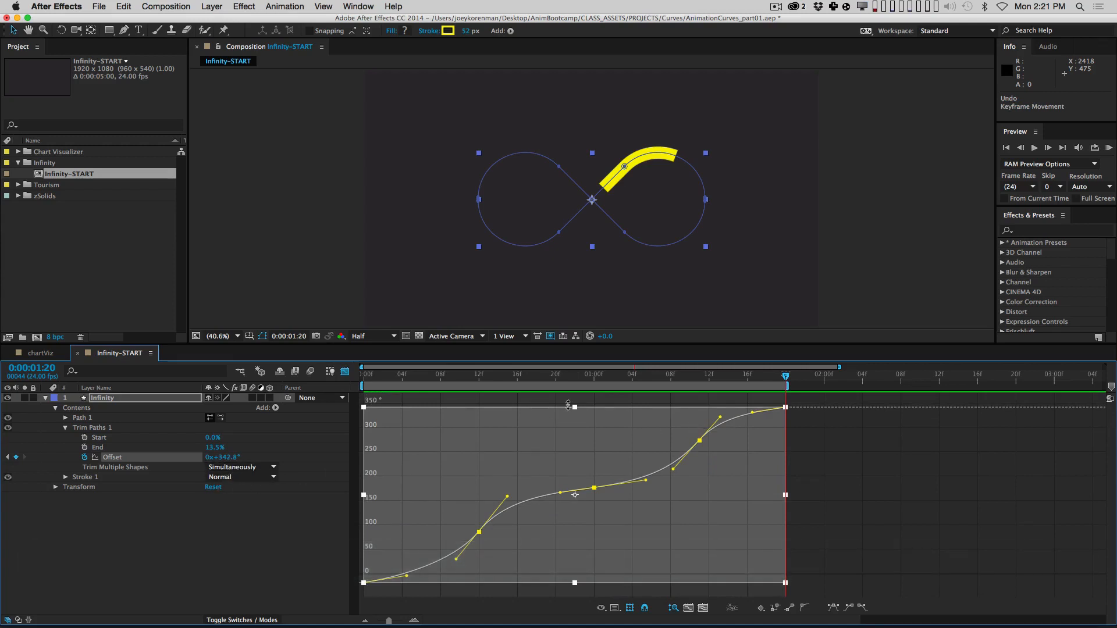
{"action": "left_click_drag", "start_coordinate": [568, 405], "coordinate": [610, 539]}
{"action": "key", "text": "KP_0"}
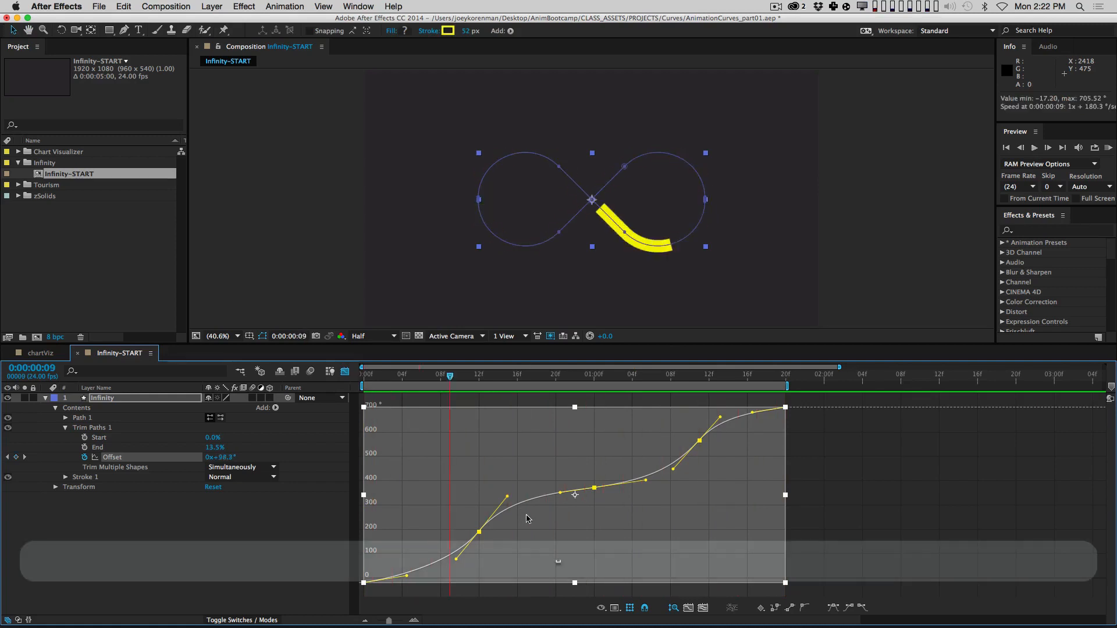
Step: Undo the scaling so Offset peaks near 339.7° again, then test-scale the last keyframes and undo
{"action": "key", "text": "cmd+z"}
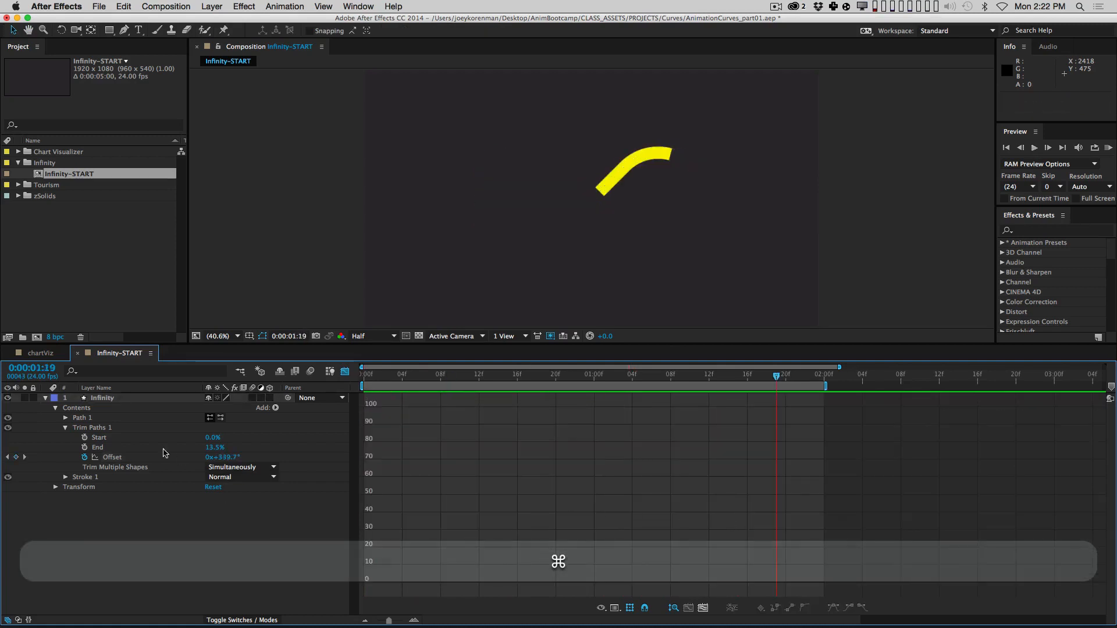
{"action": "left_click", "coordinate": [182, 455]}
{"action": "key", "text": "super+a"}
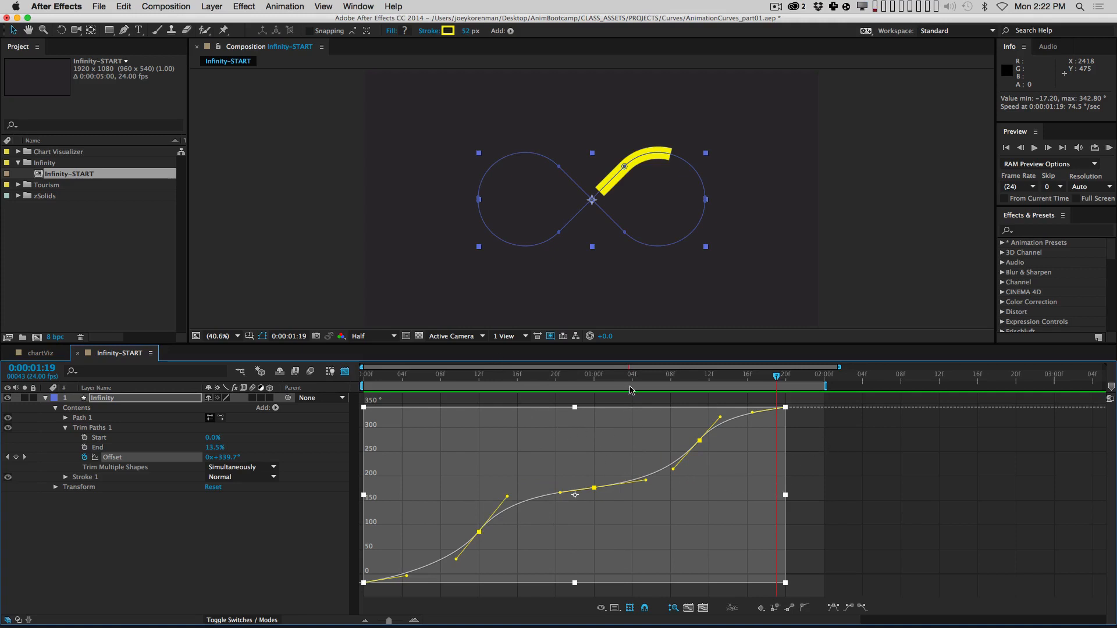
{"action": "left_click", "coordinate": [828, 477]}
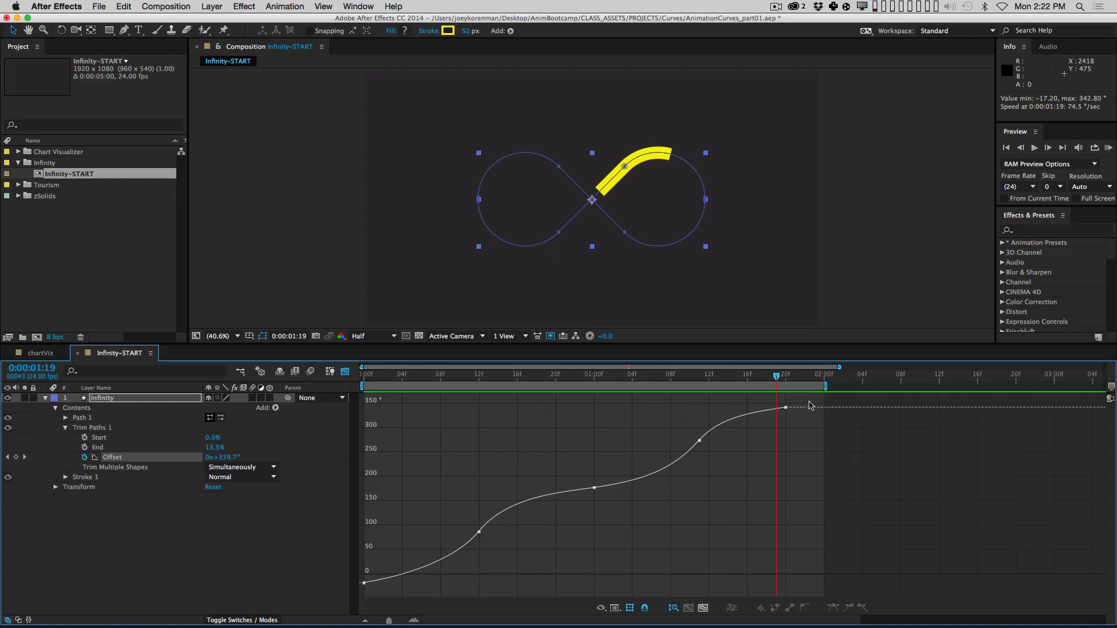
{"action": "left_click_drag", "start_coordinate": [810, 406], "coordinate": [469, 573]}
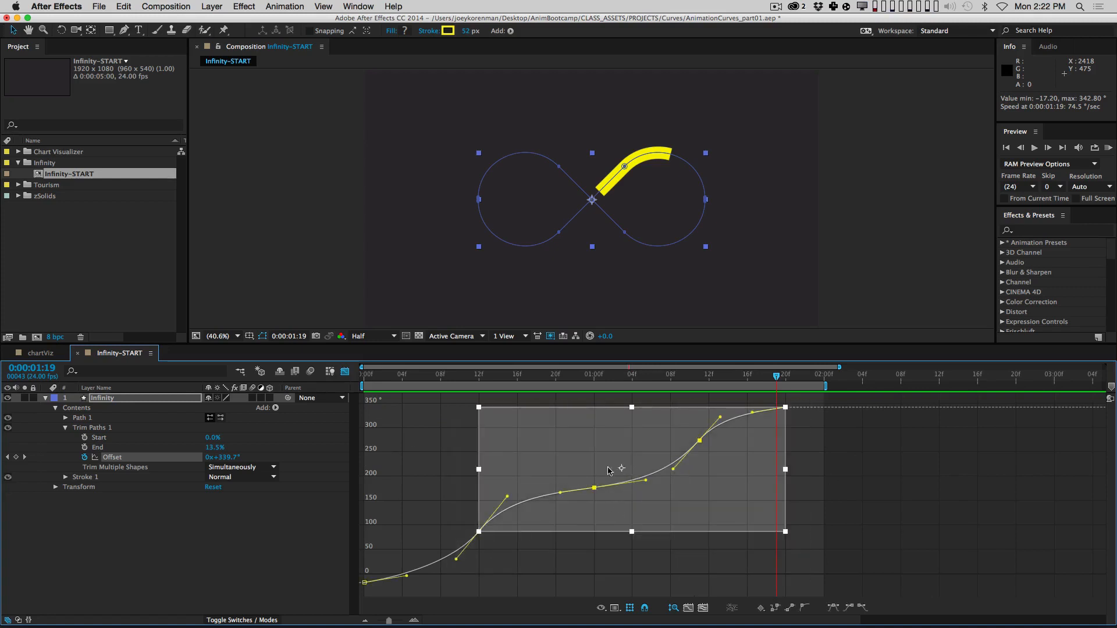
{"action": "left_click_drag", "start_coordinate": [785, 415], "coordinate": [625, 443]}
{"action": "key", "text": "super+z"}
{"action": "key", "text": "super+z"}
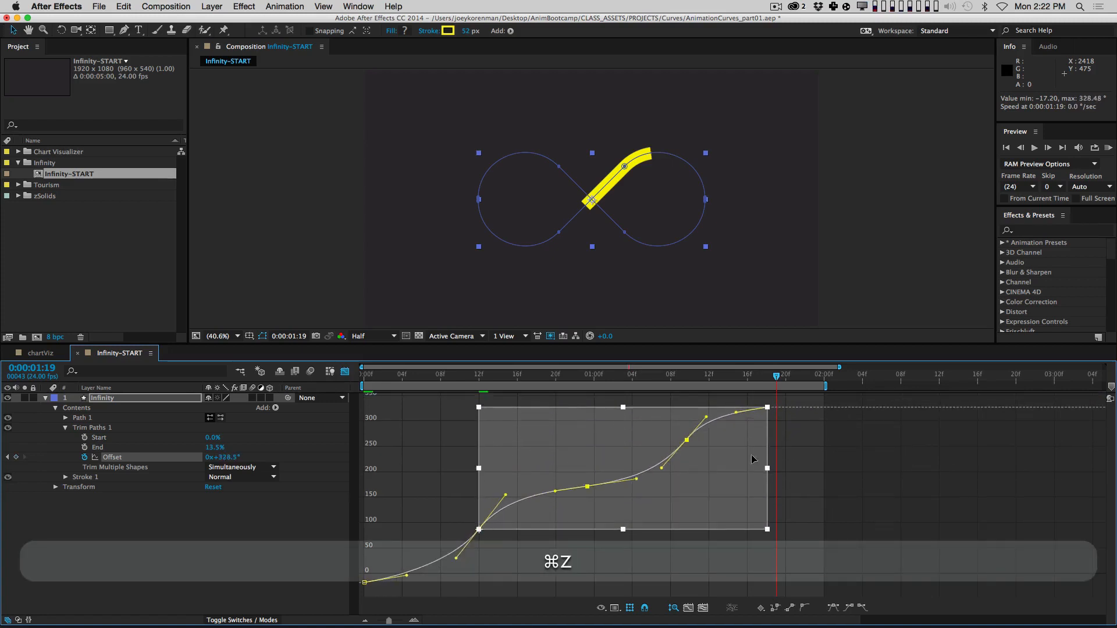
Step: Preview the loop, step forward to 1:20, and preview again
{"action": "key", "text": "KP_0"}
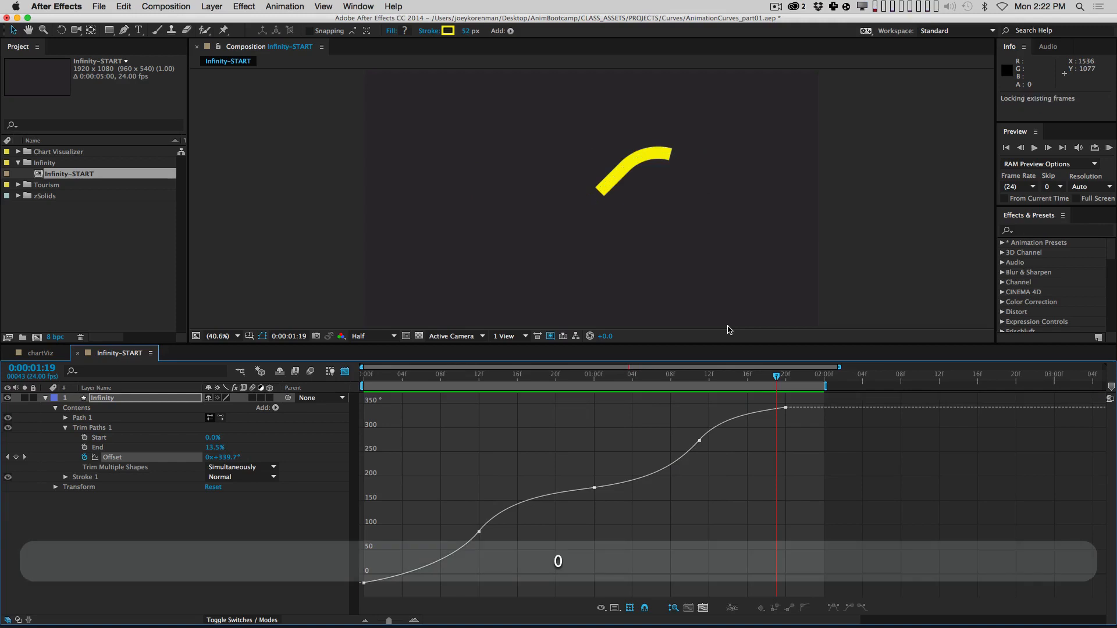
{"action": "left_click", "coordinate": [745, 524]}
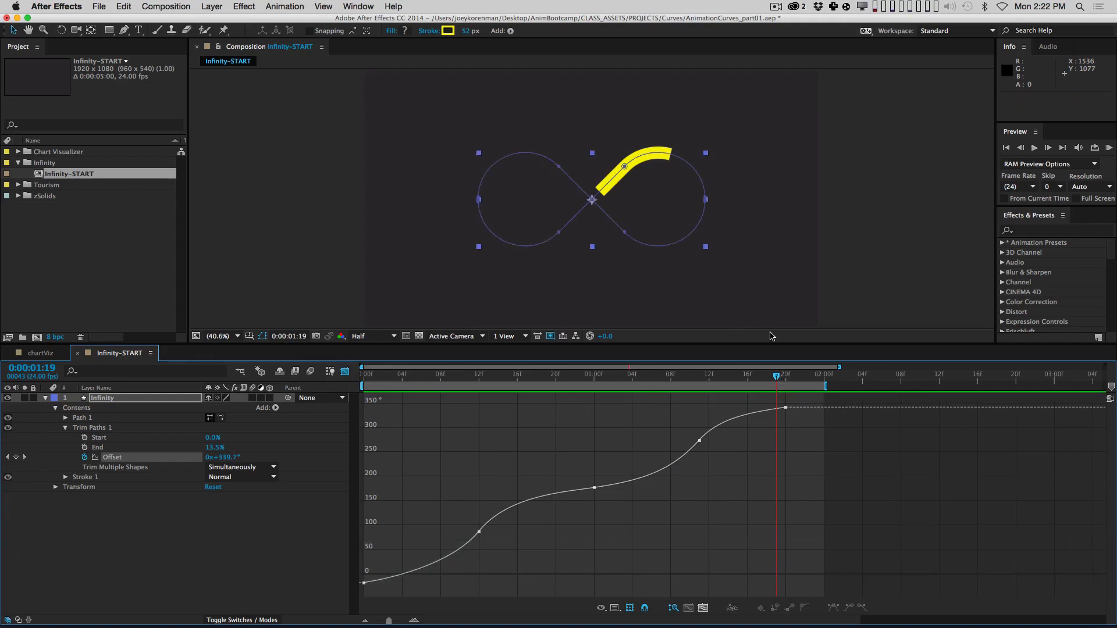
{"action": "key", "text": "Page_Down"}
{"action": "key", "text": "KP_0"}
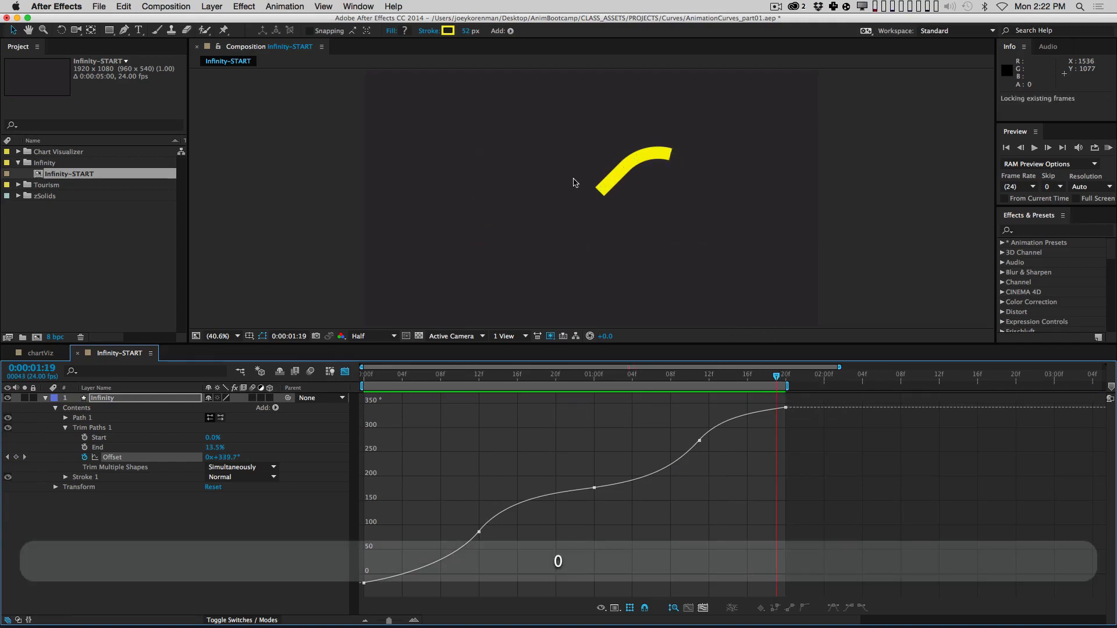